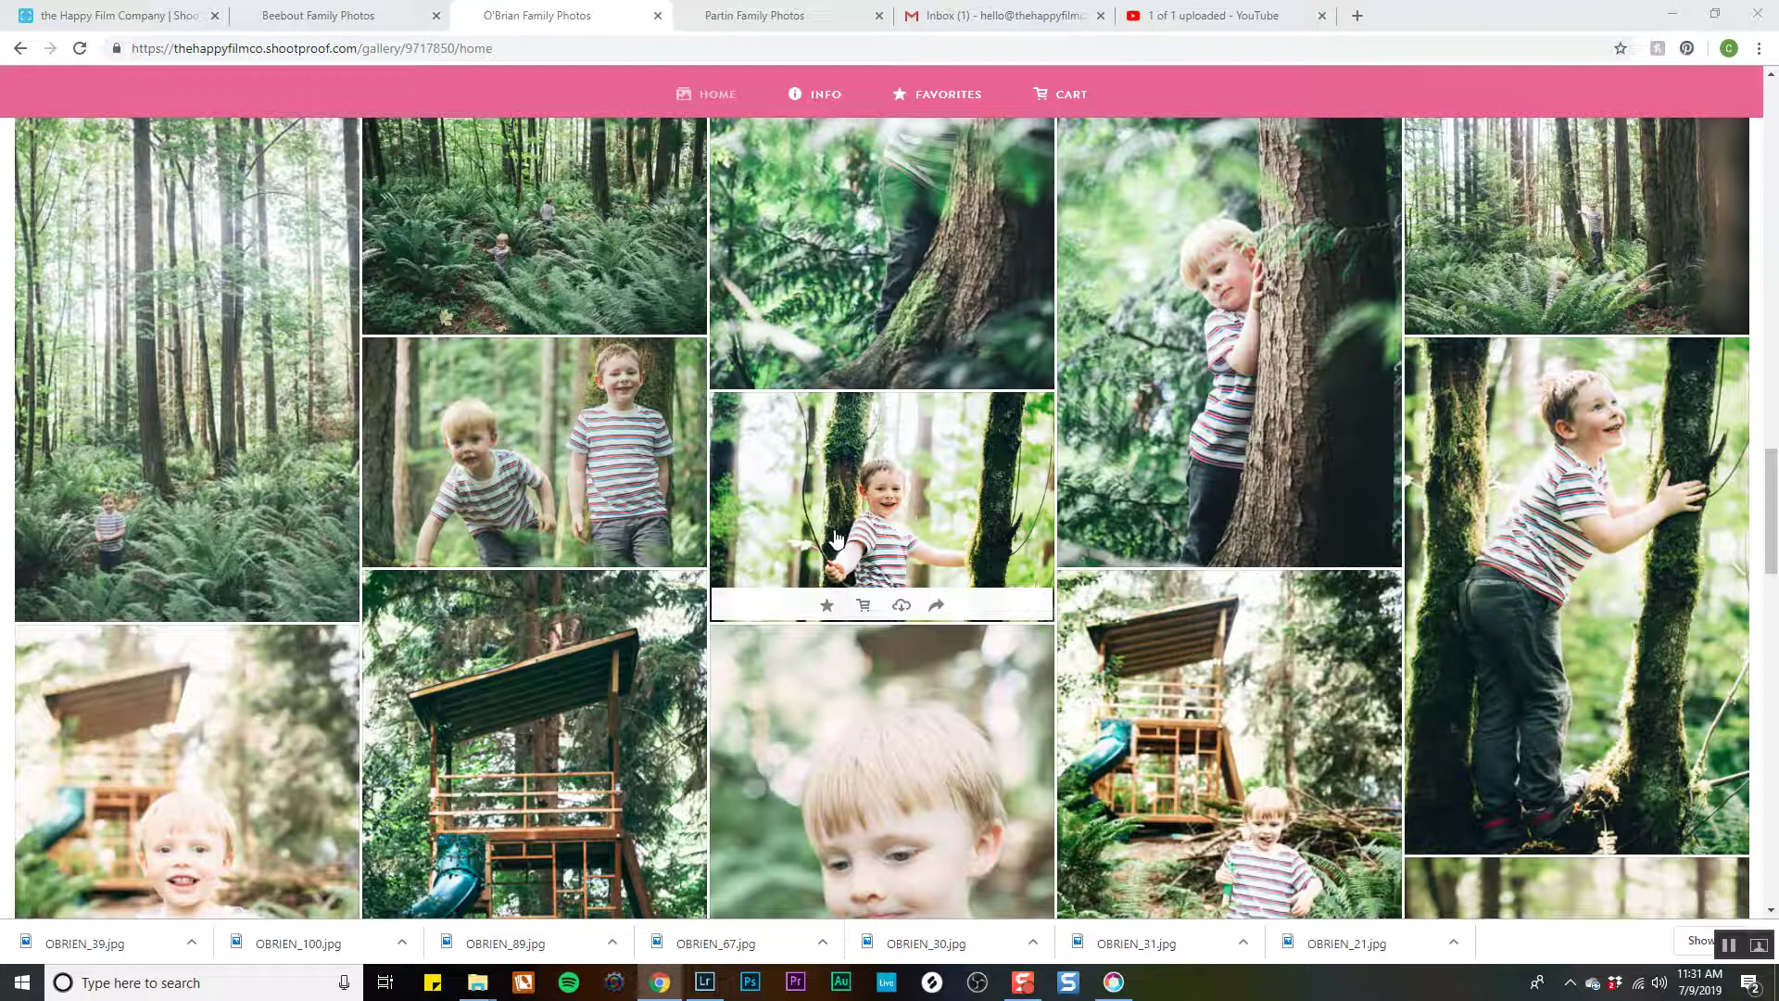
# Look through the finished forest family photos in the online gallery down to the playhouse shots at its end.
pyautogui.scroll(-1, 937, 534)
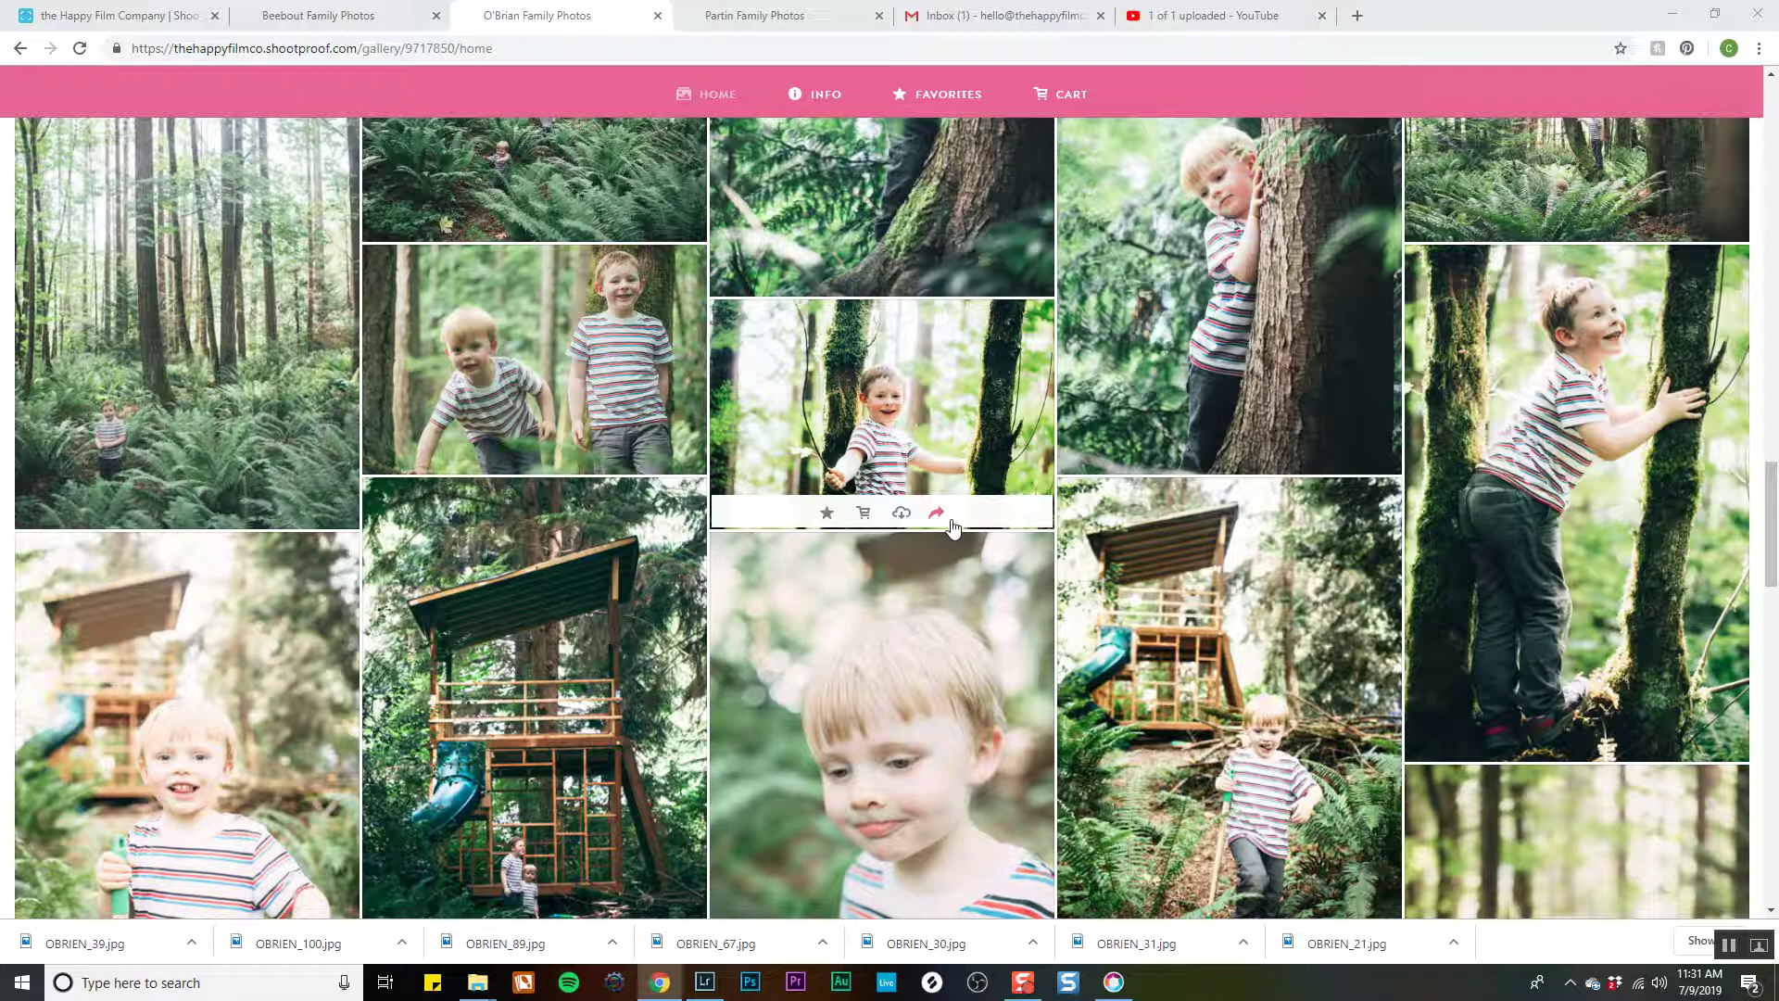
pyautogui.scroll(-1, 951, 530)
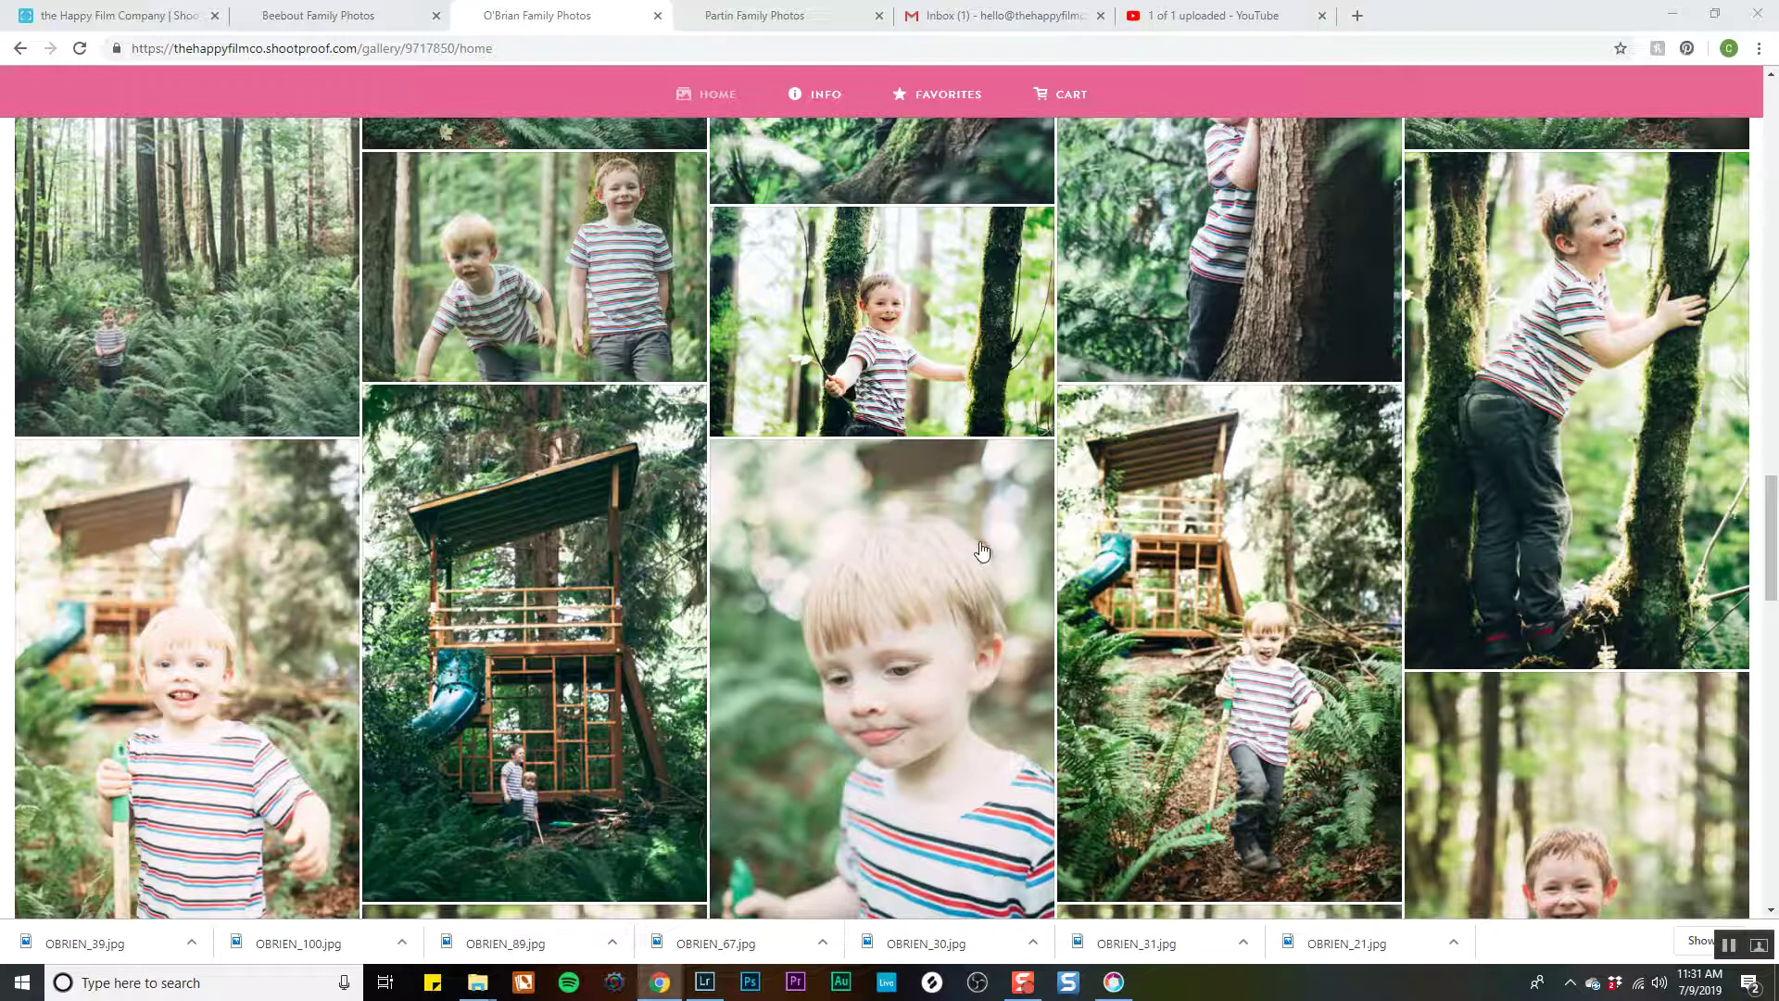
pyautogui.scroll(-5, 982, 550)
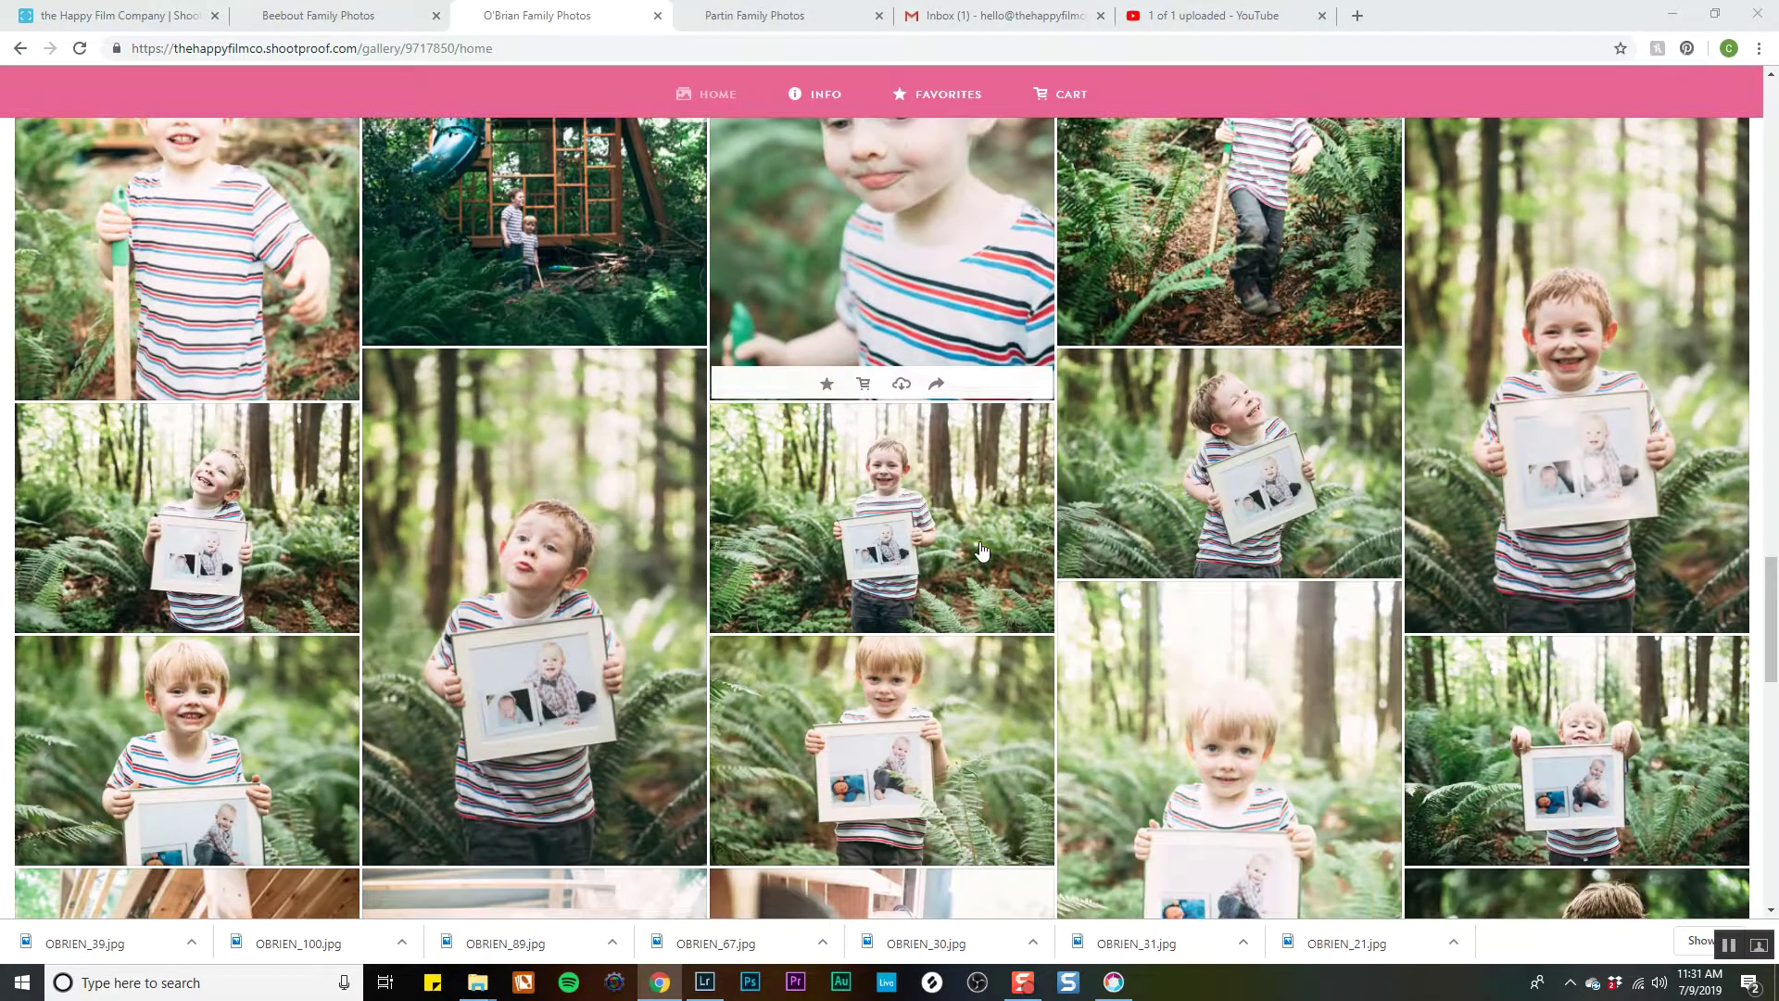
pyautogui.scroll(-8, 982, 551)
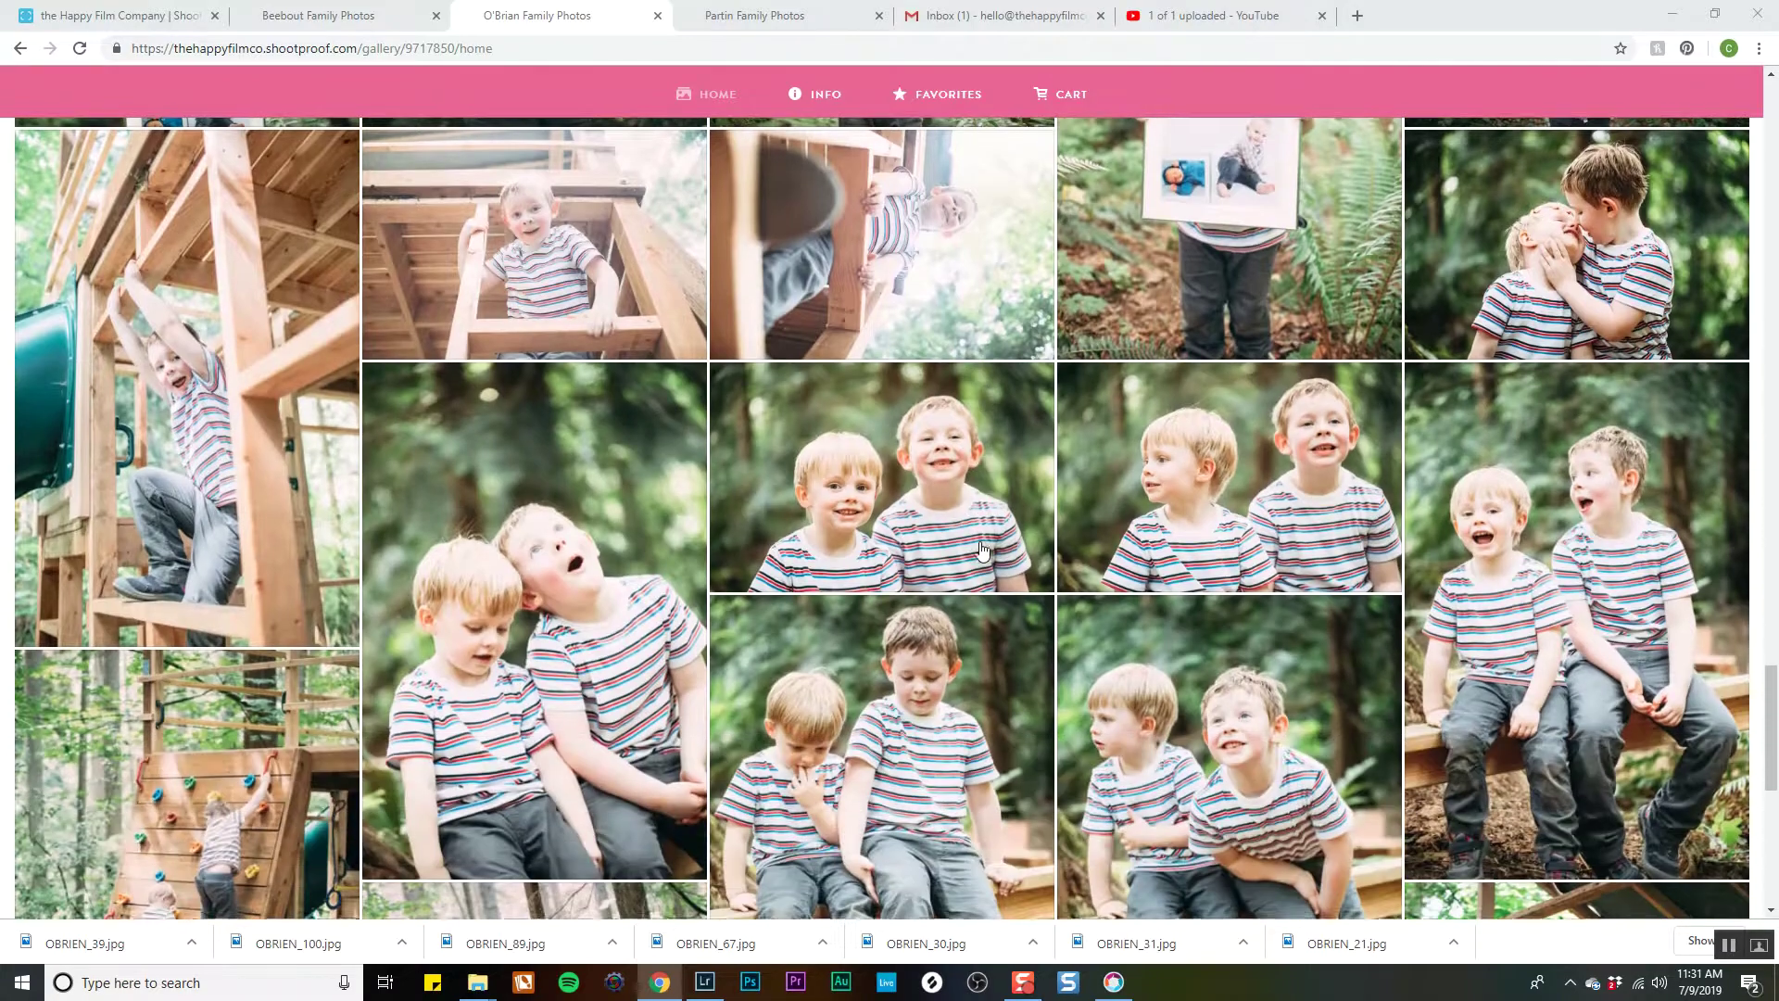
pyautogui.scroll(-5, 982, 551)
pyautogui.scroll(3, 942, 493)
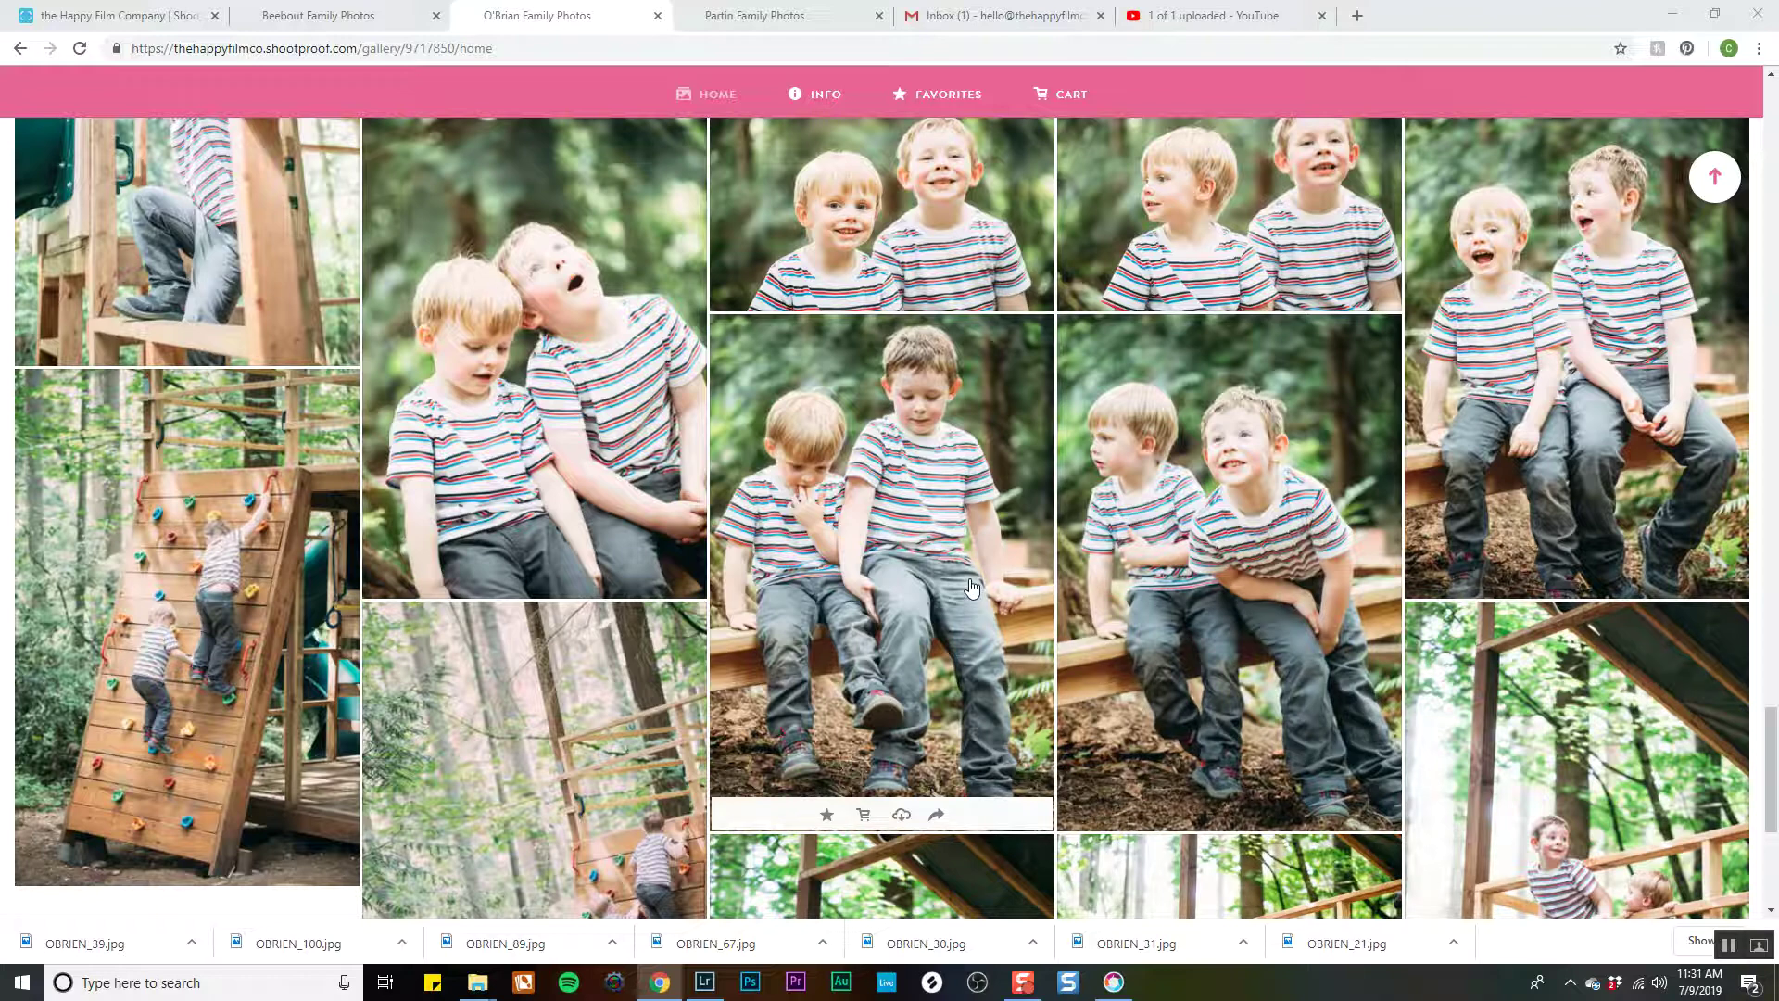
pyautogui.scroll(-4, 905, 672)
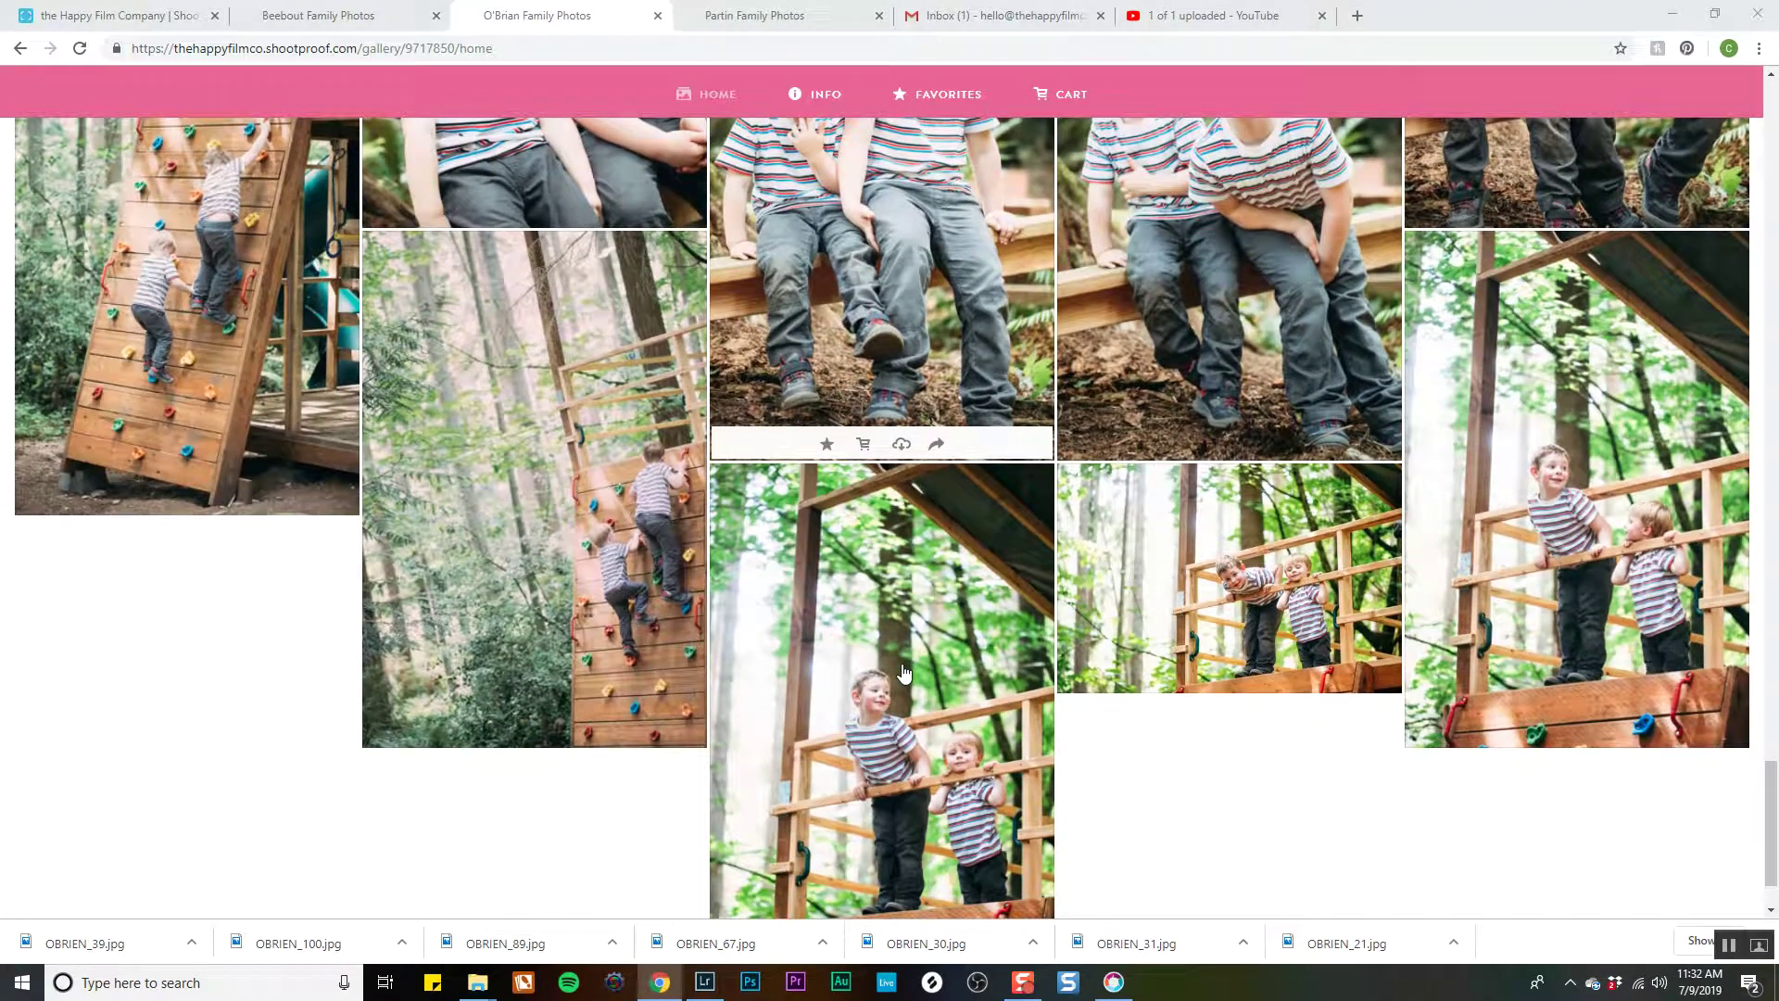
pyautogui.scroll(2, 1222, 803)
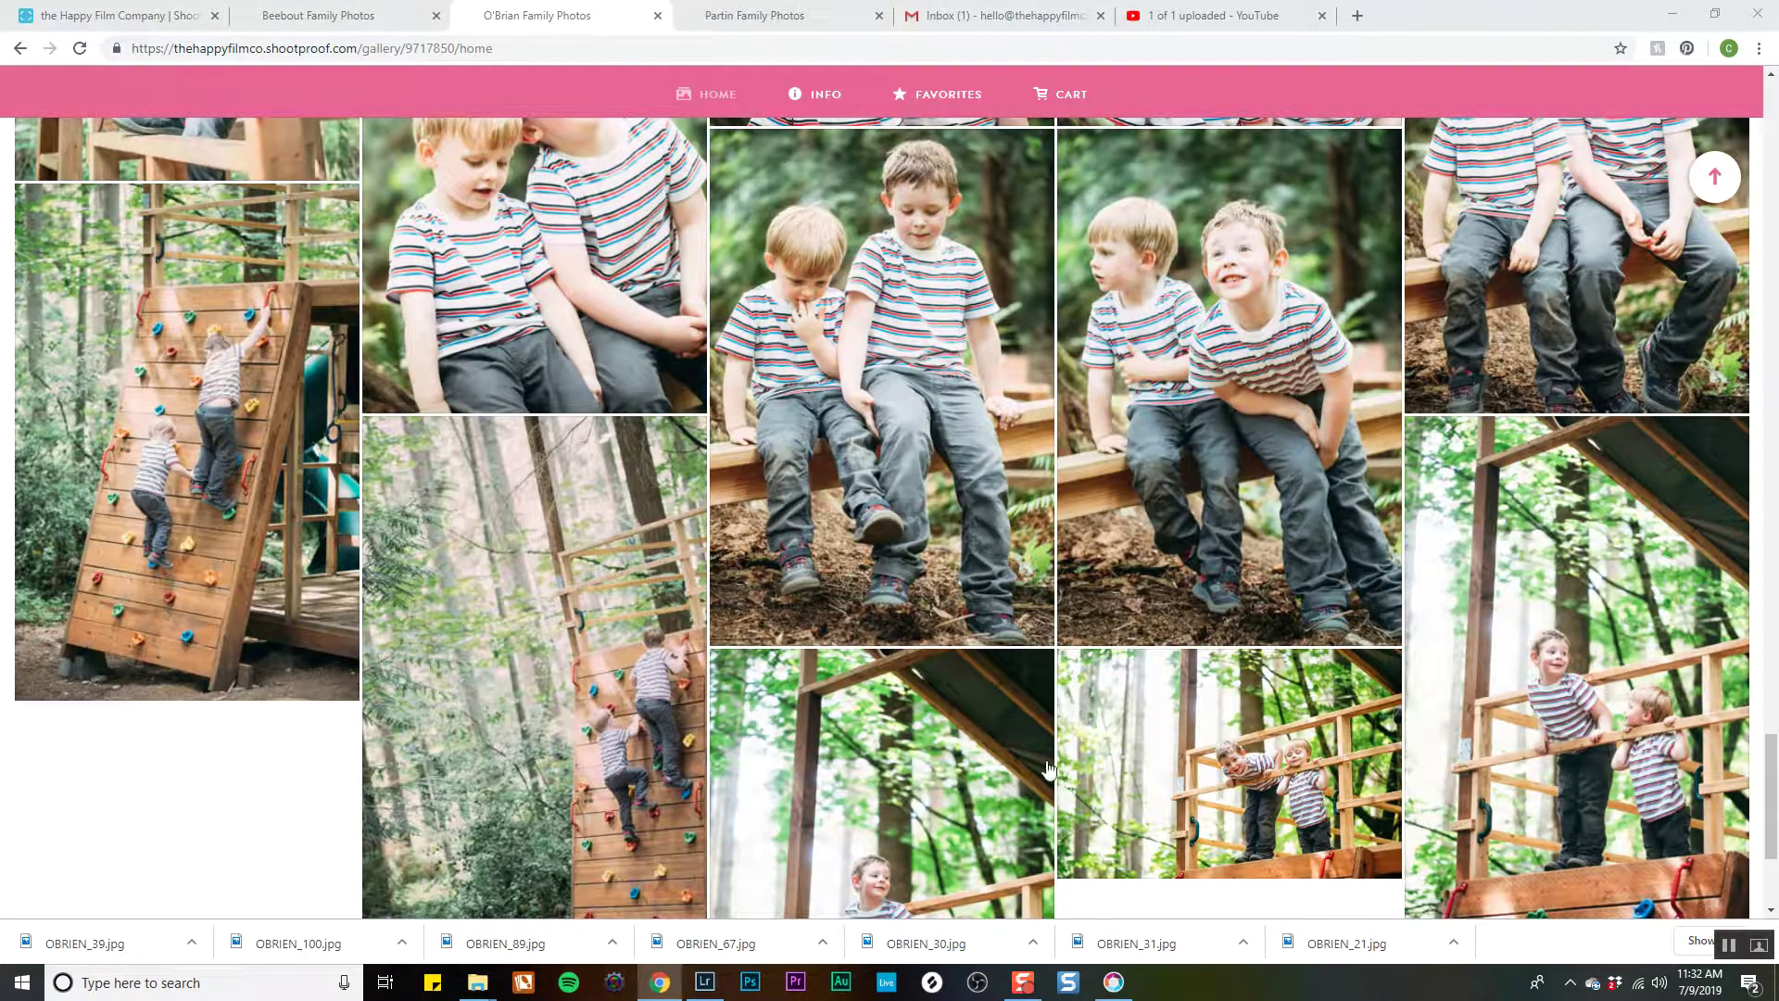
# Switch to Lightroom Classic, view the edited playhouse JPEG enlarged, and bring up its unedited raw version, IMG_5519.CR2.
pyautogui.click(713, 990)
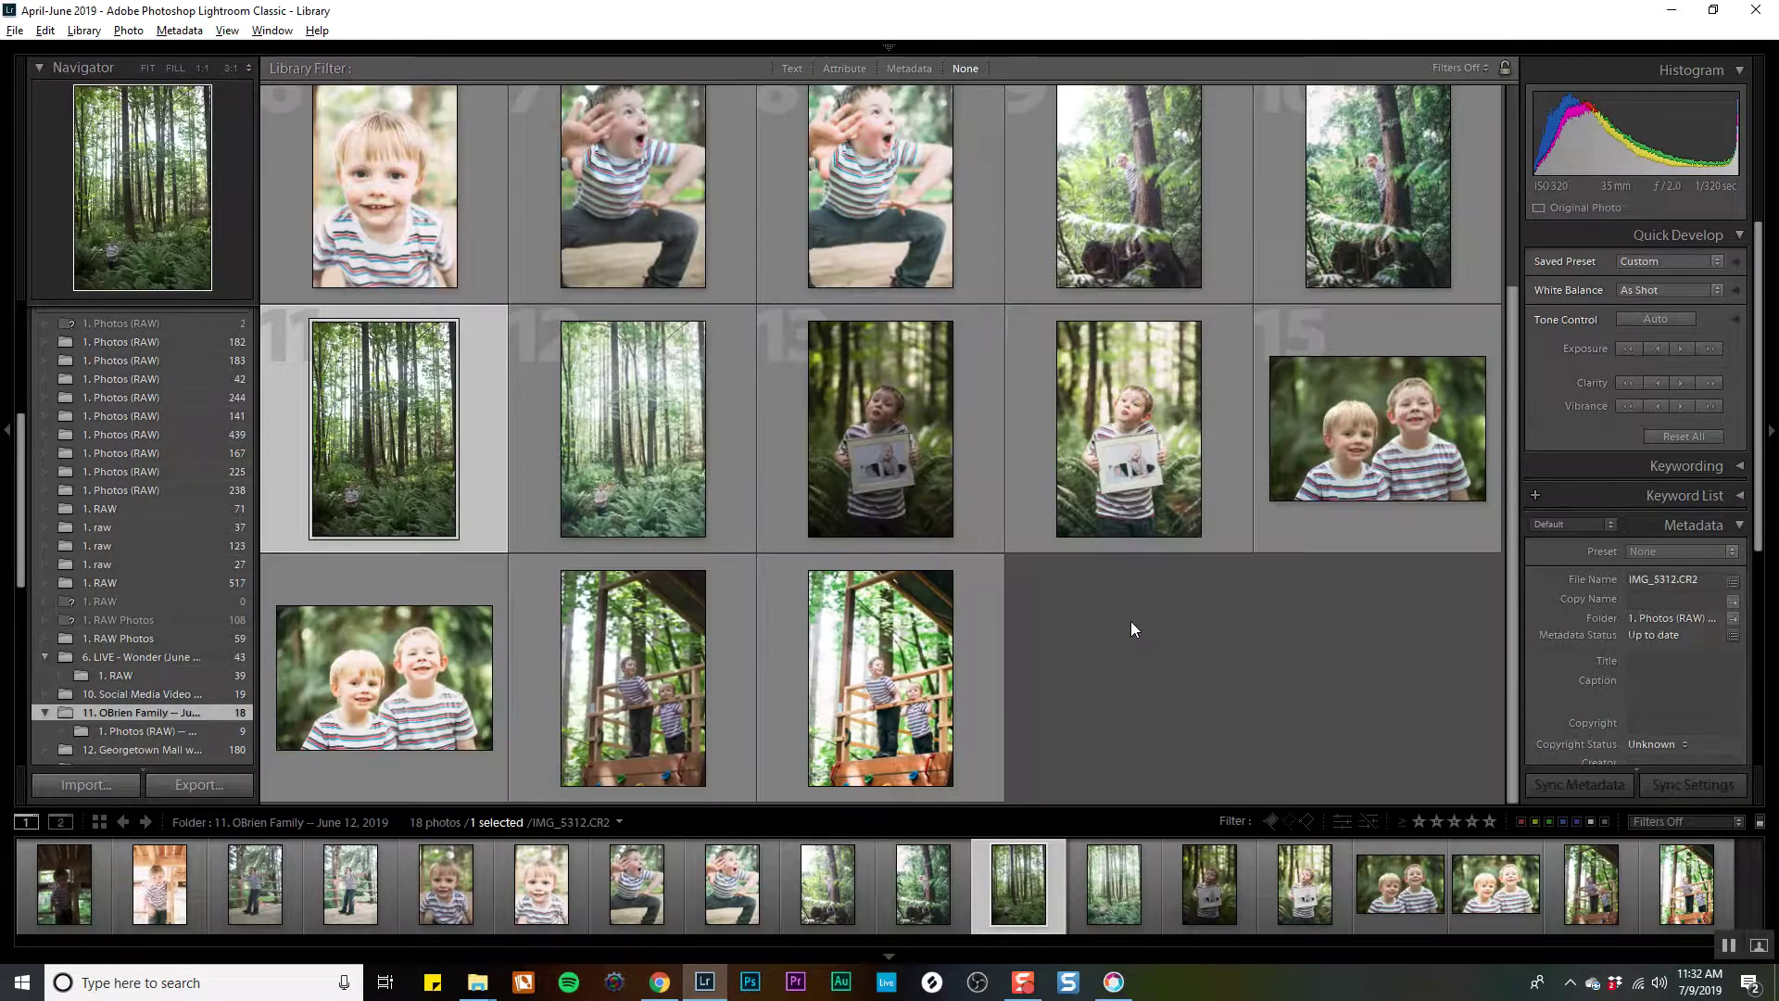
pyautogui.click(1130, 621)
pyautogui.click(797, 676)
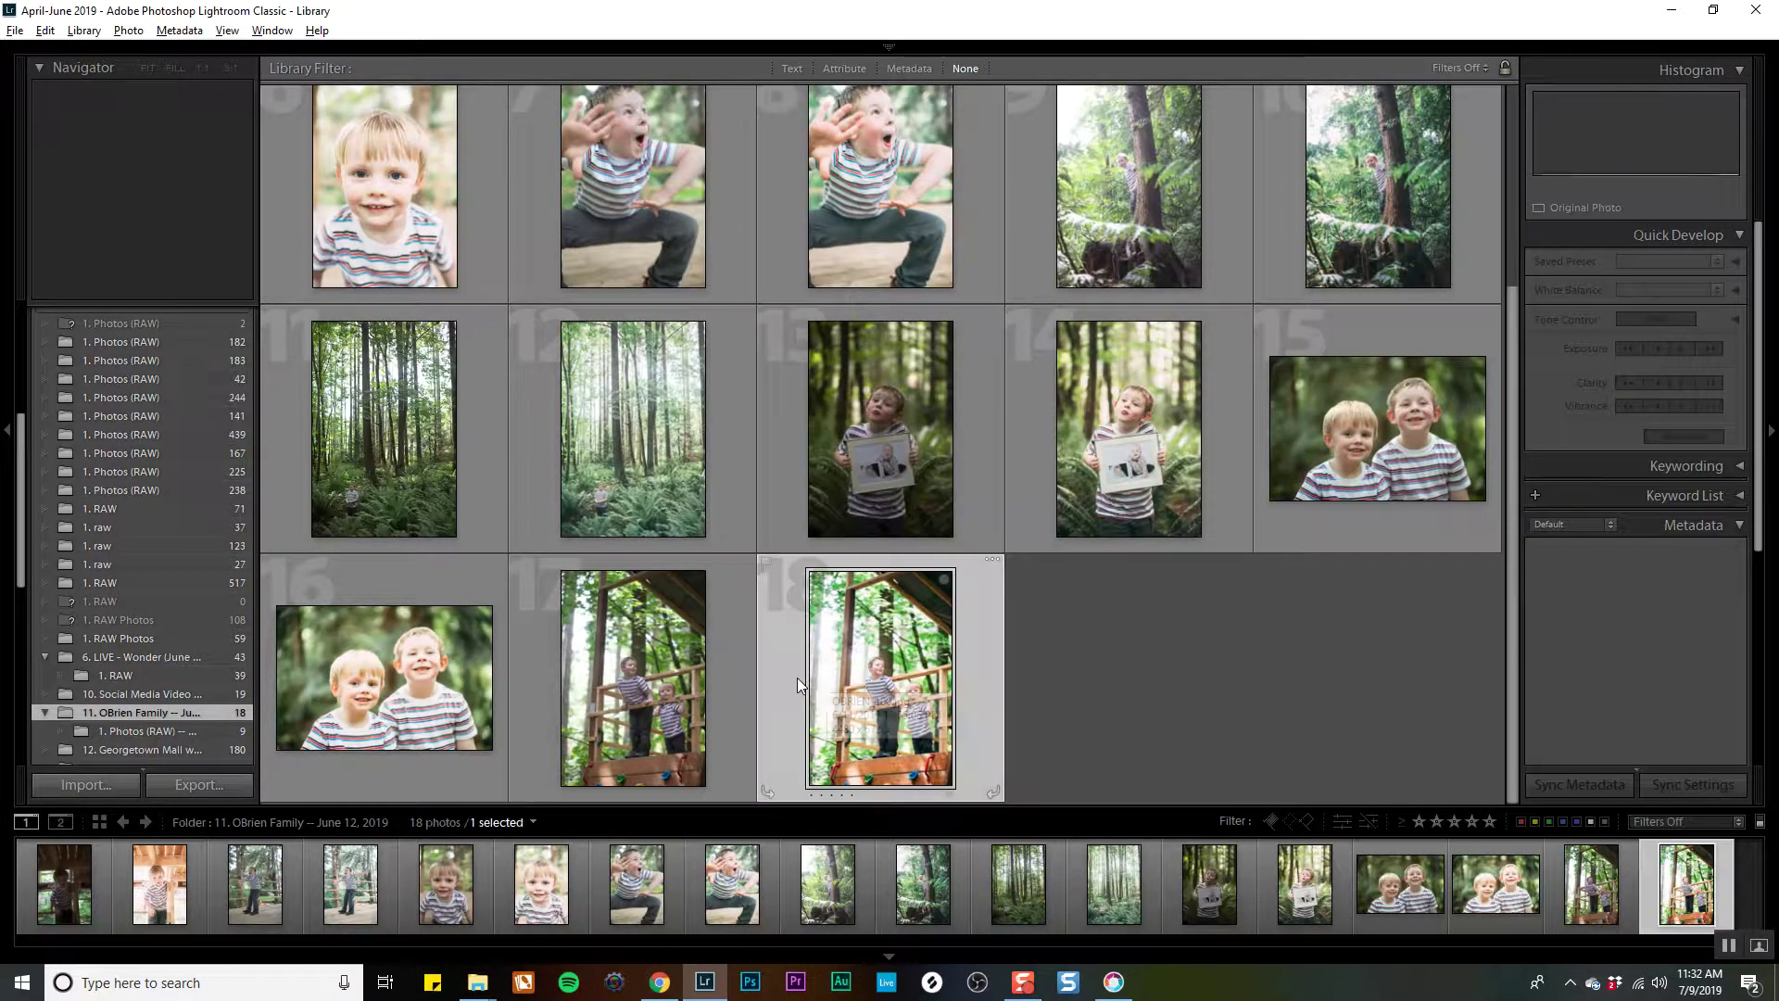
pyautogui.doubleClick(796, 676)
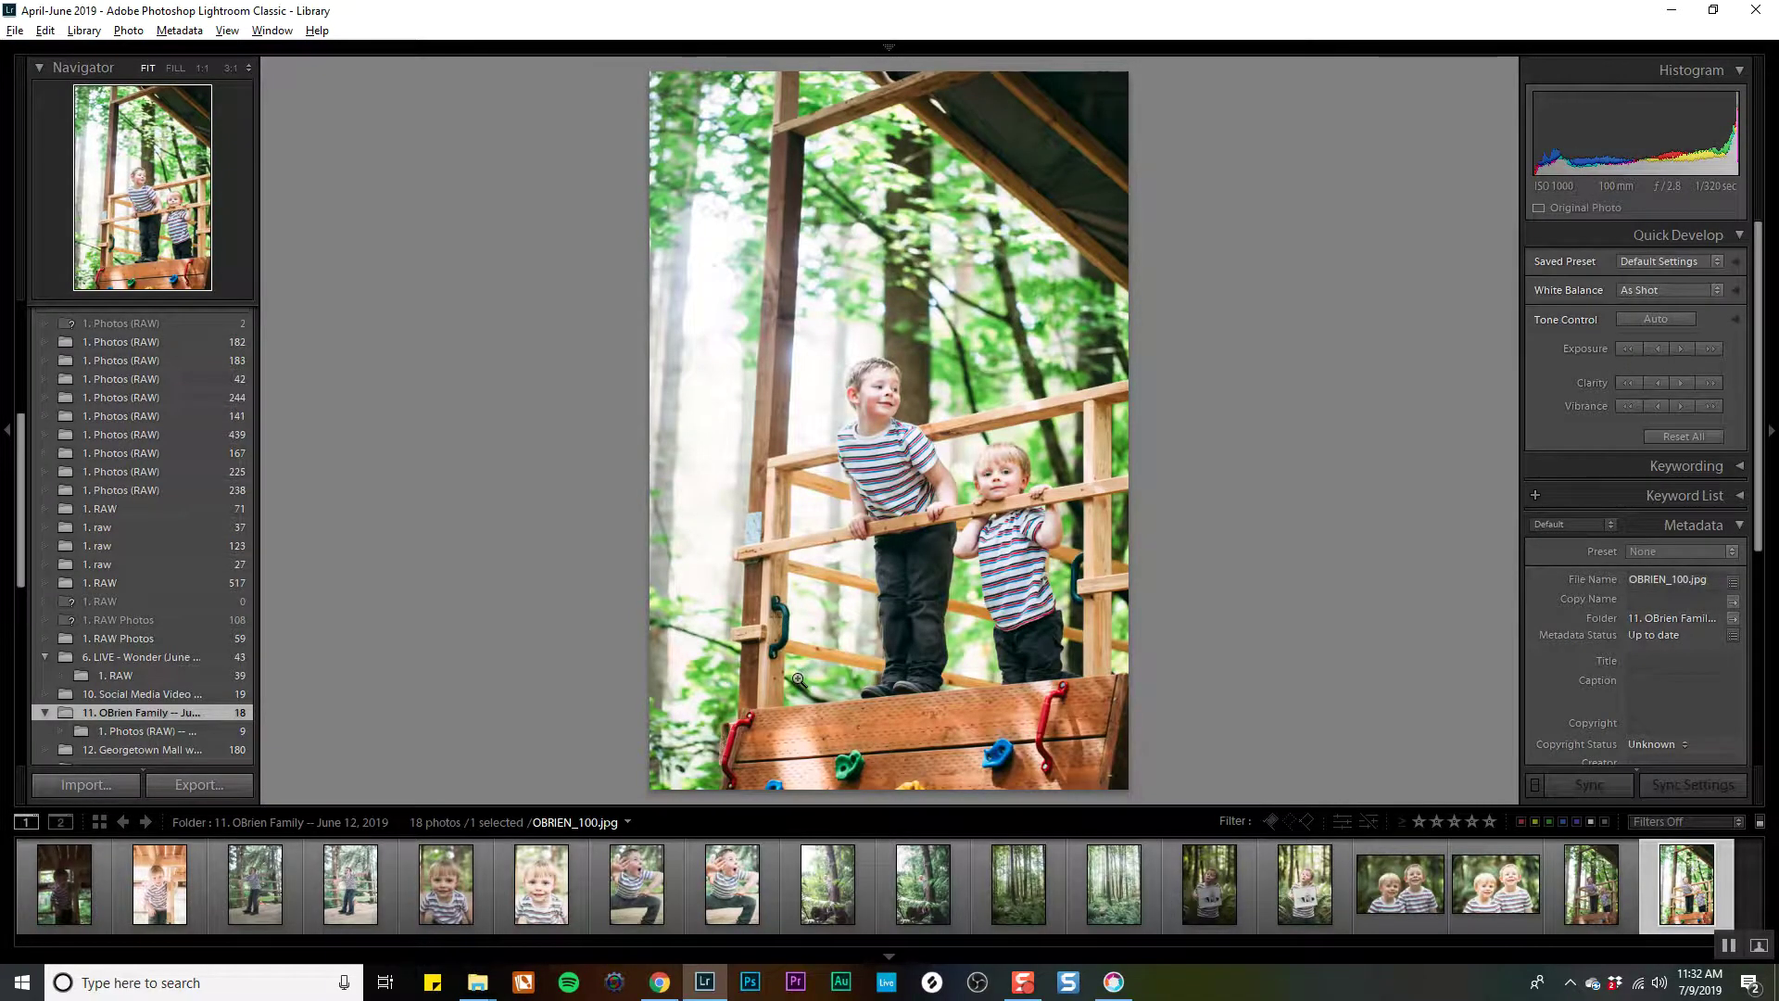
pyautogui.press('Left')
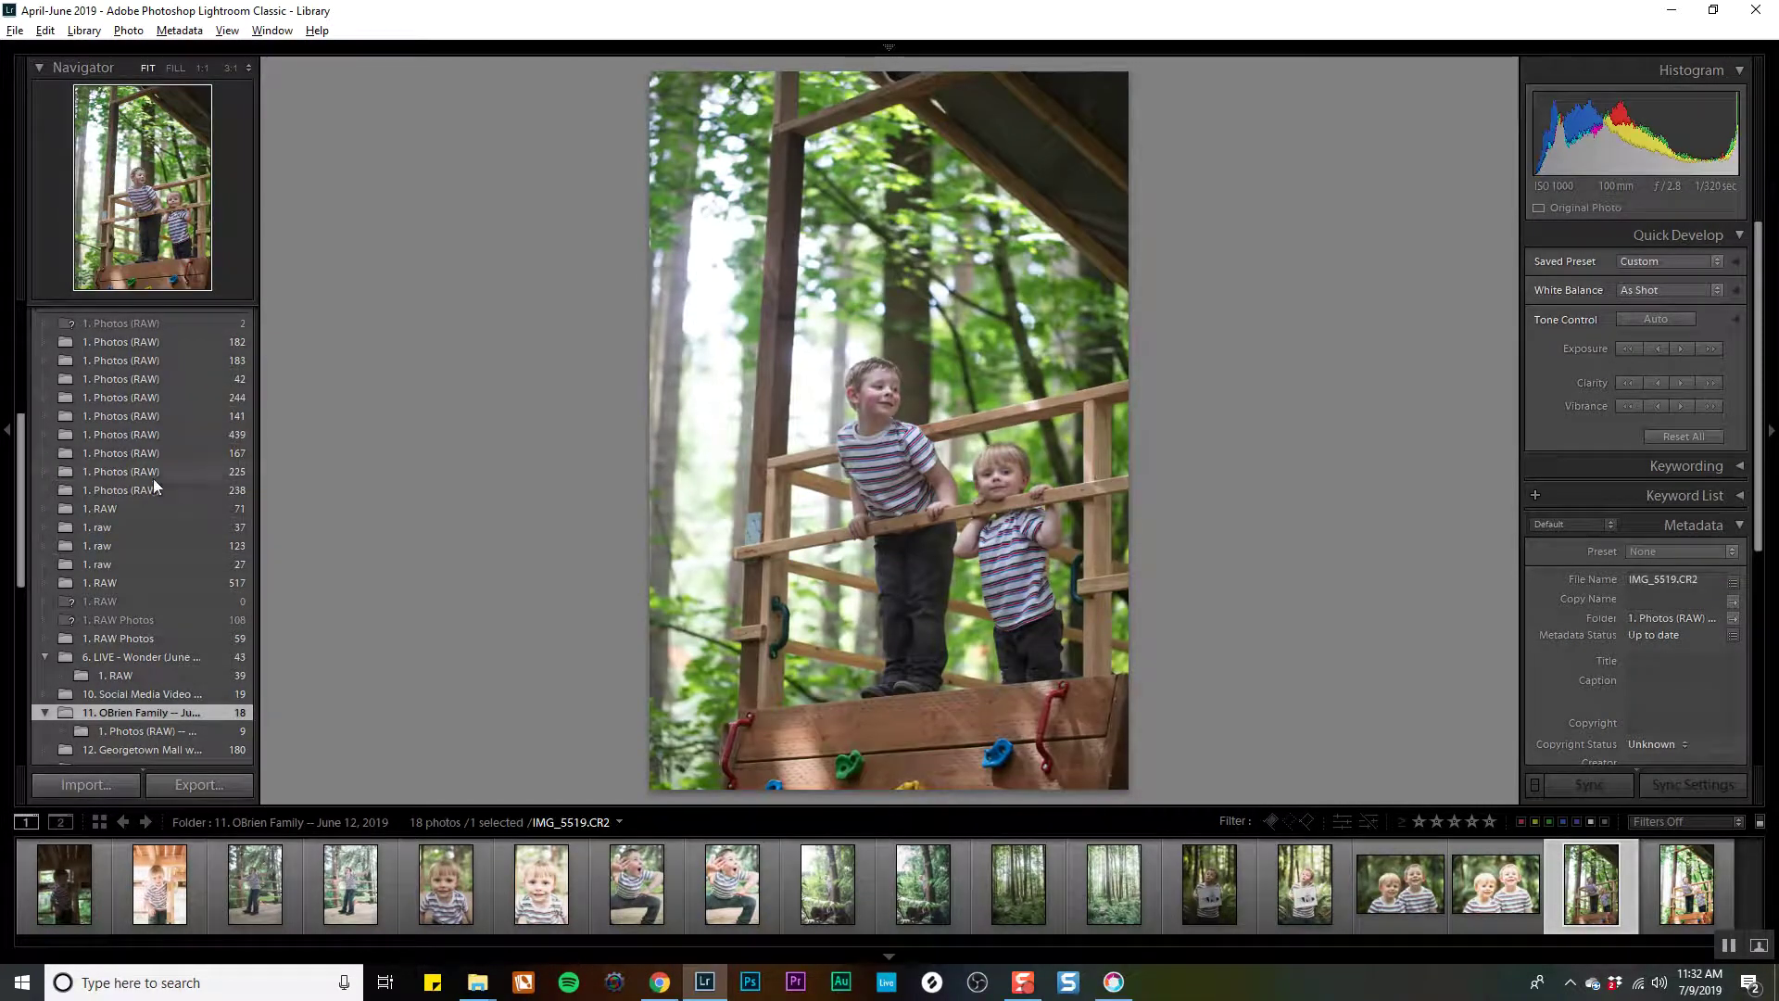
# Open IMG_5519.CR2 for developing and apply the VSCO preset "C - Kodak Gold 100 Vibrant".
pyautogui.press('d')
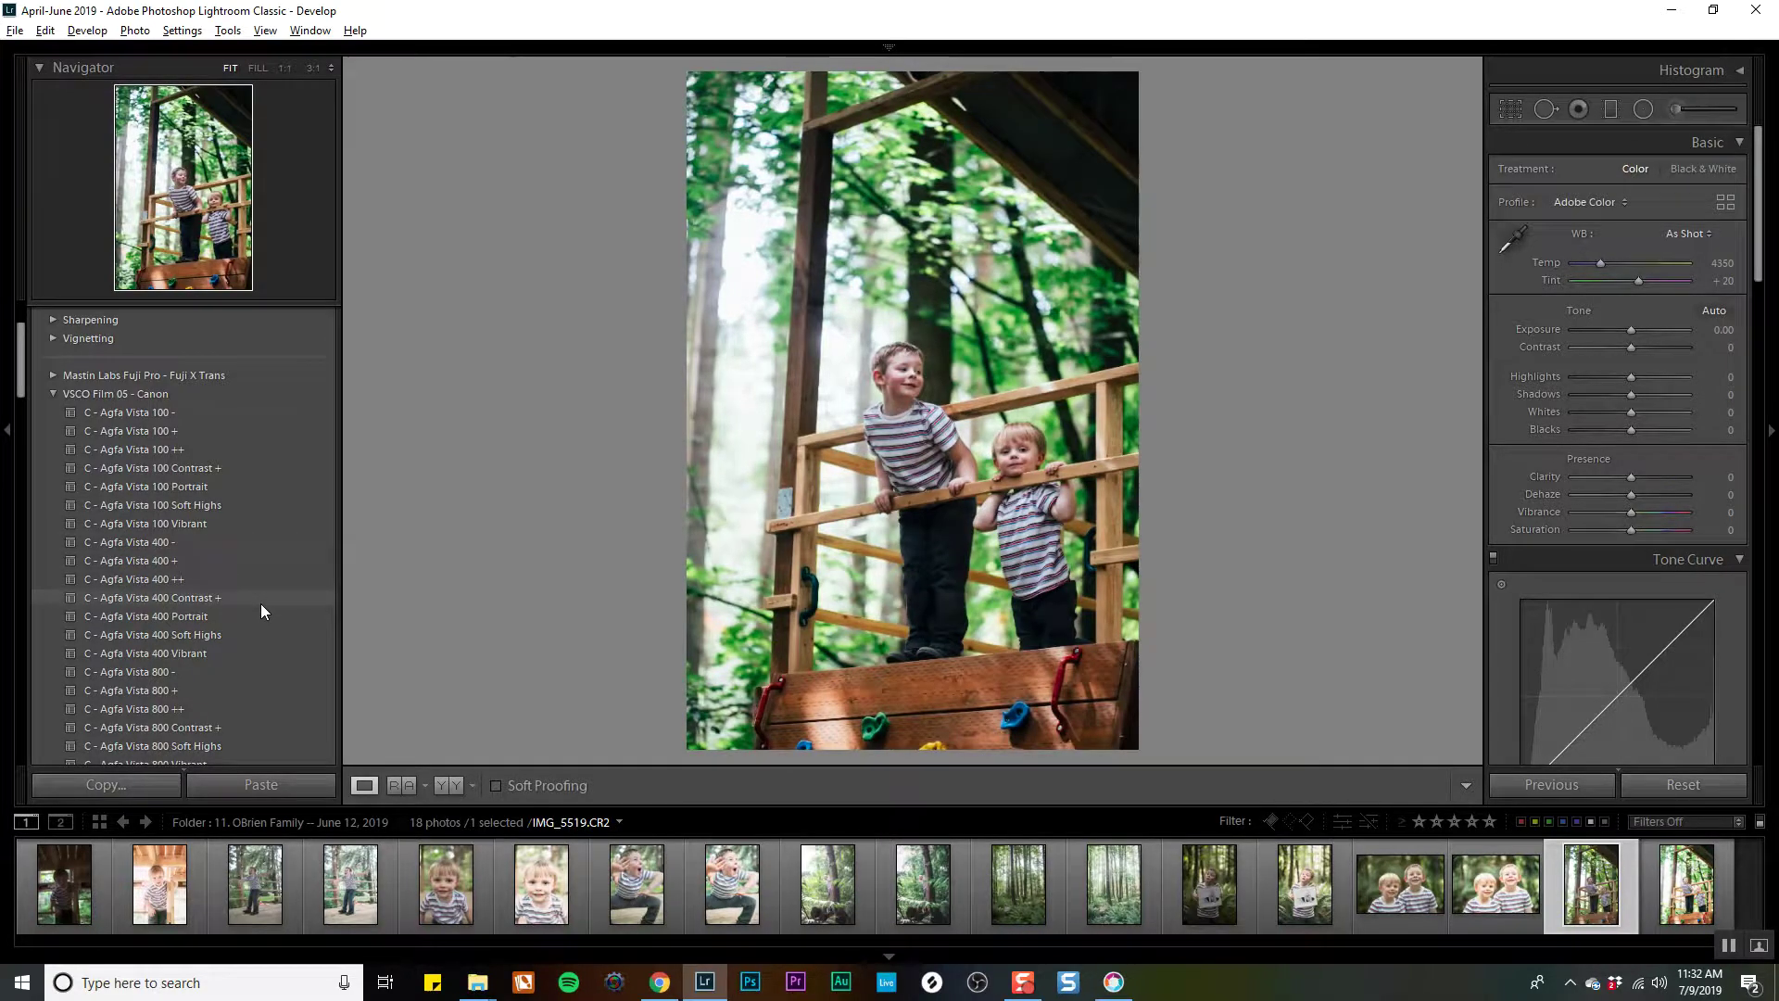
pyautogui.scroll(-10, 260, 638)
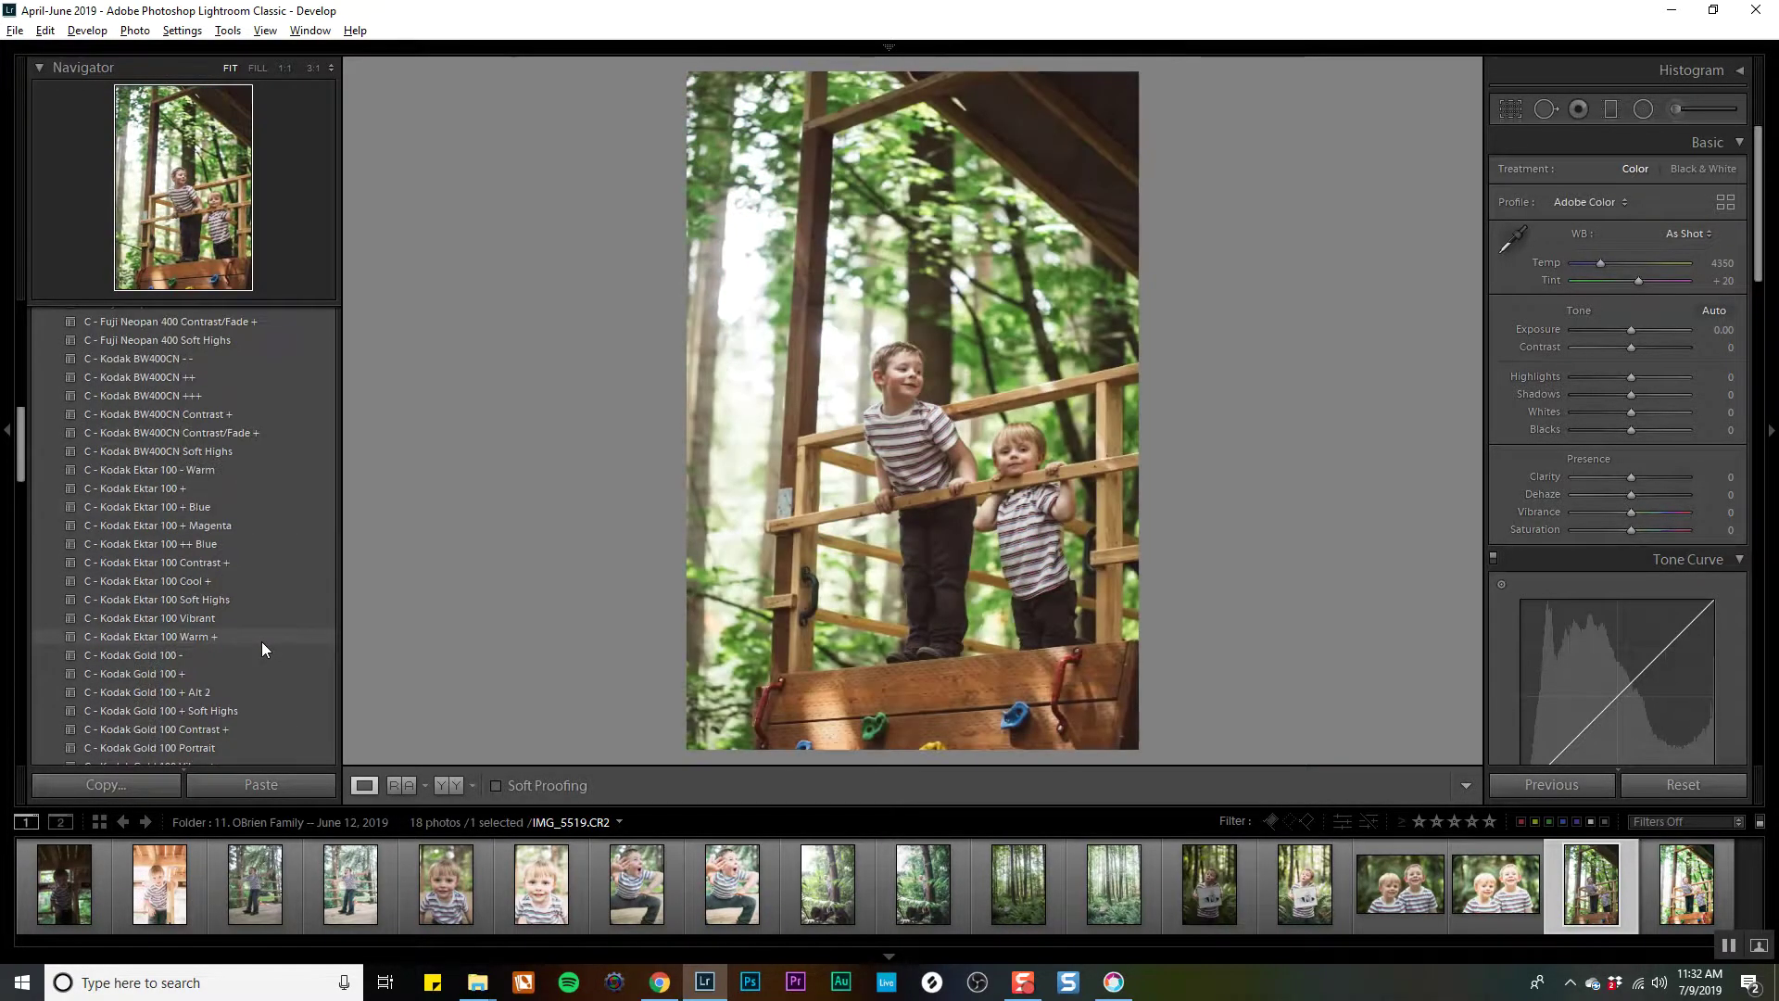
pyautogui.scroll(-5, 261, 641)
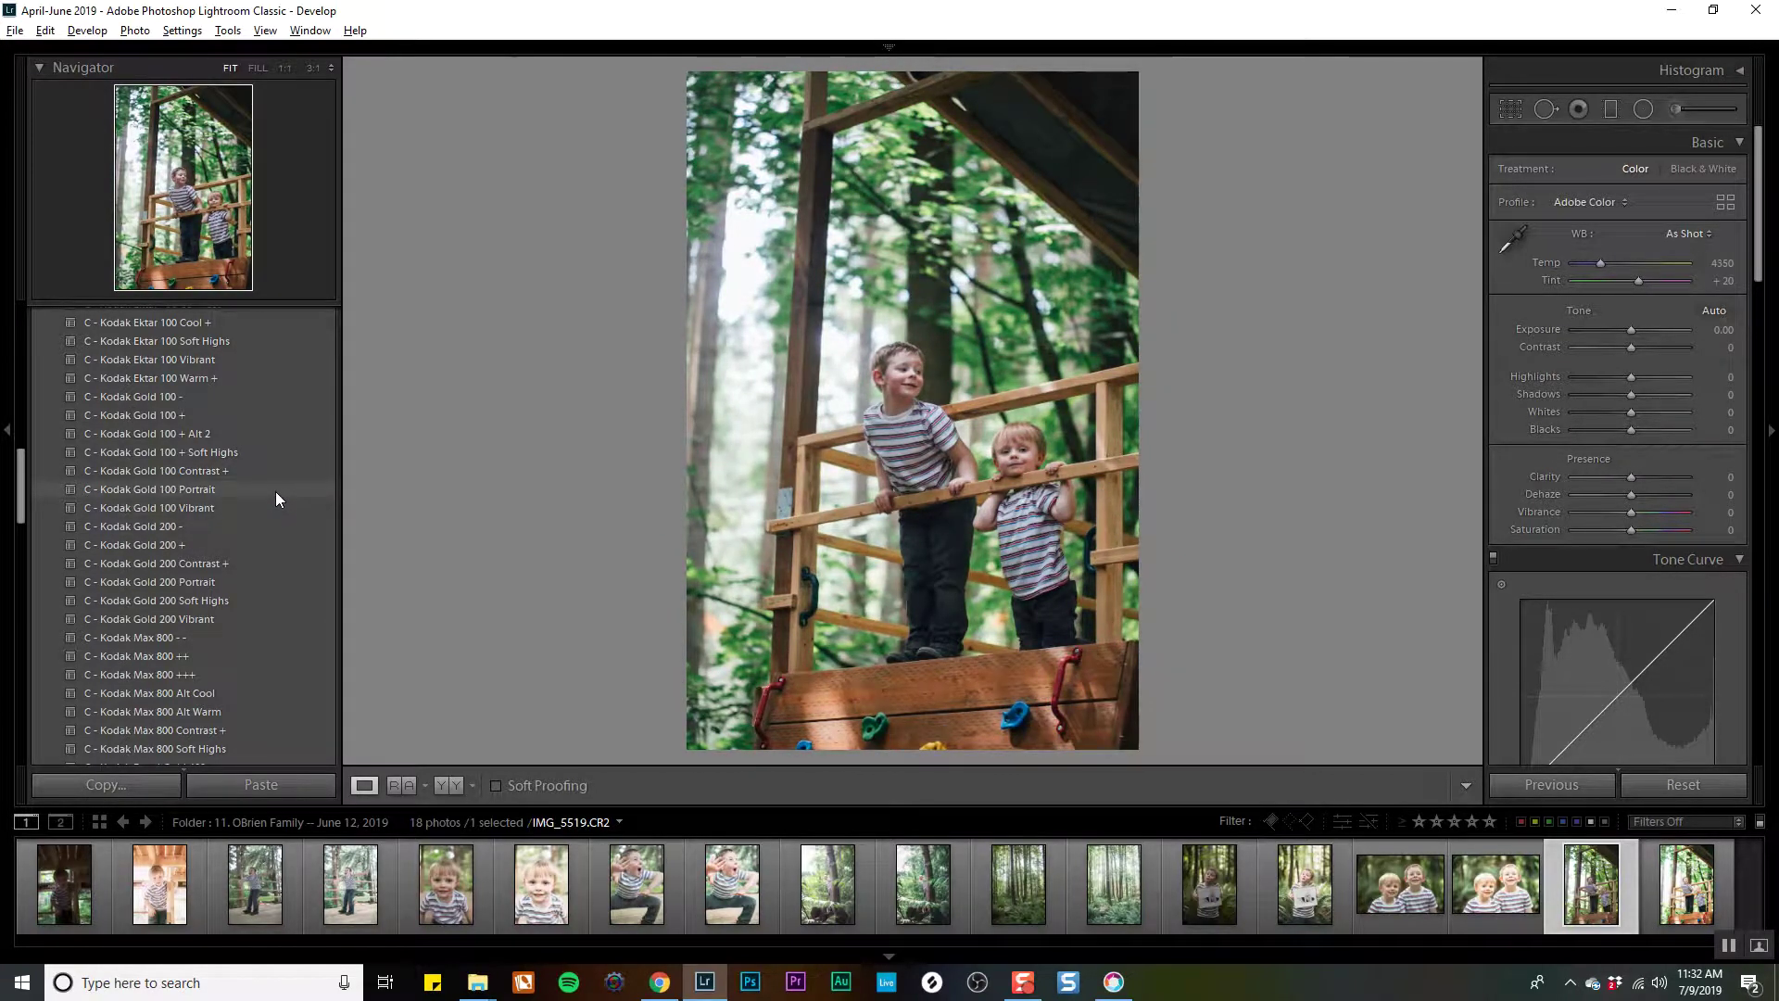
pyautogui.click(276, 509)
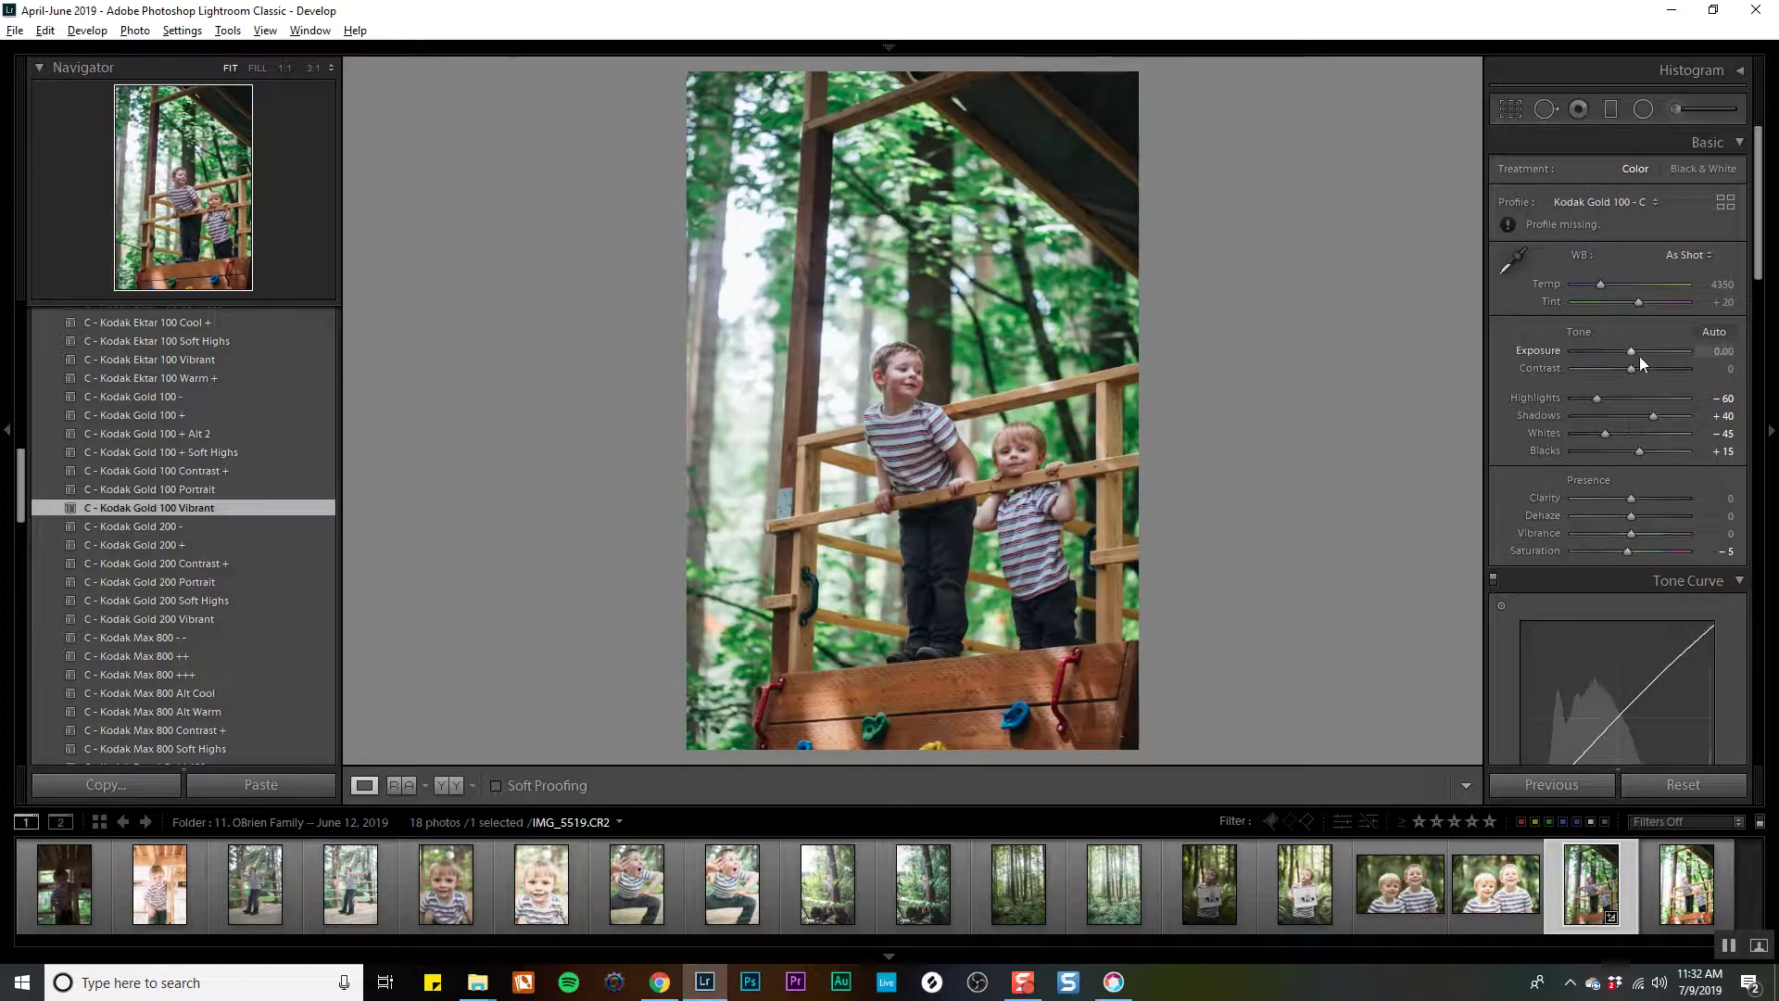
# Set Exposure to +1.02, Contrast to +7, Shadows to -22, Whites to 0, Blacks to +45, and the tone curve's Lights to +6.
pyautogui.moveTo(1638, 355); pyautogui.dragTo(1642, 350)
pyautogui.moveTo(1653, 415)
pyautogui.mouseDown()
pyautogui.moveTo(1617, 415)
pyautogui.moveTo(1676, 454)
pyautogui.moveTo(1630, 425)
pyautogui.mouseUp()
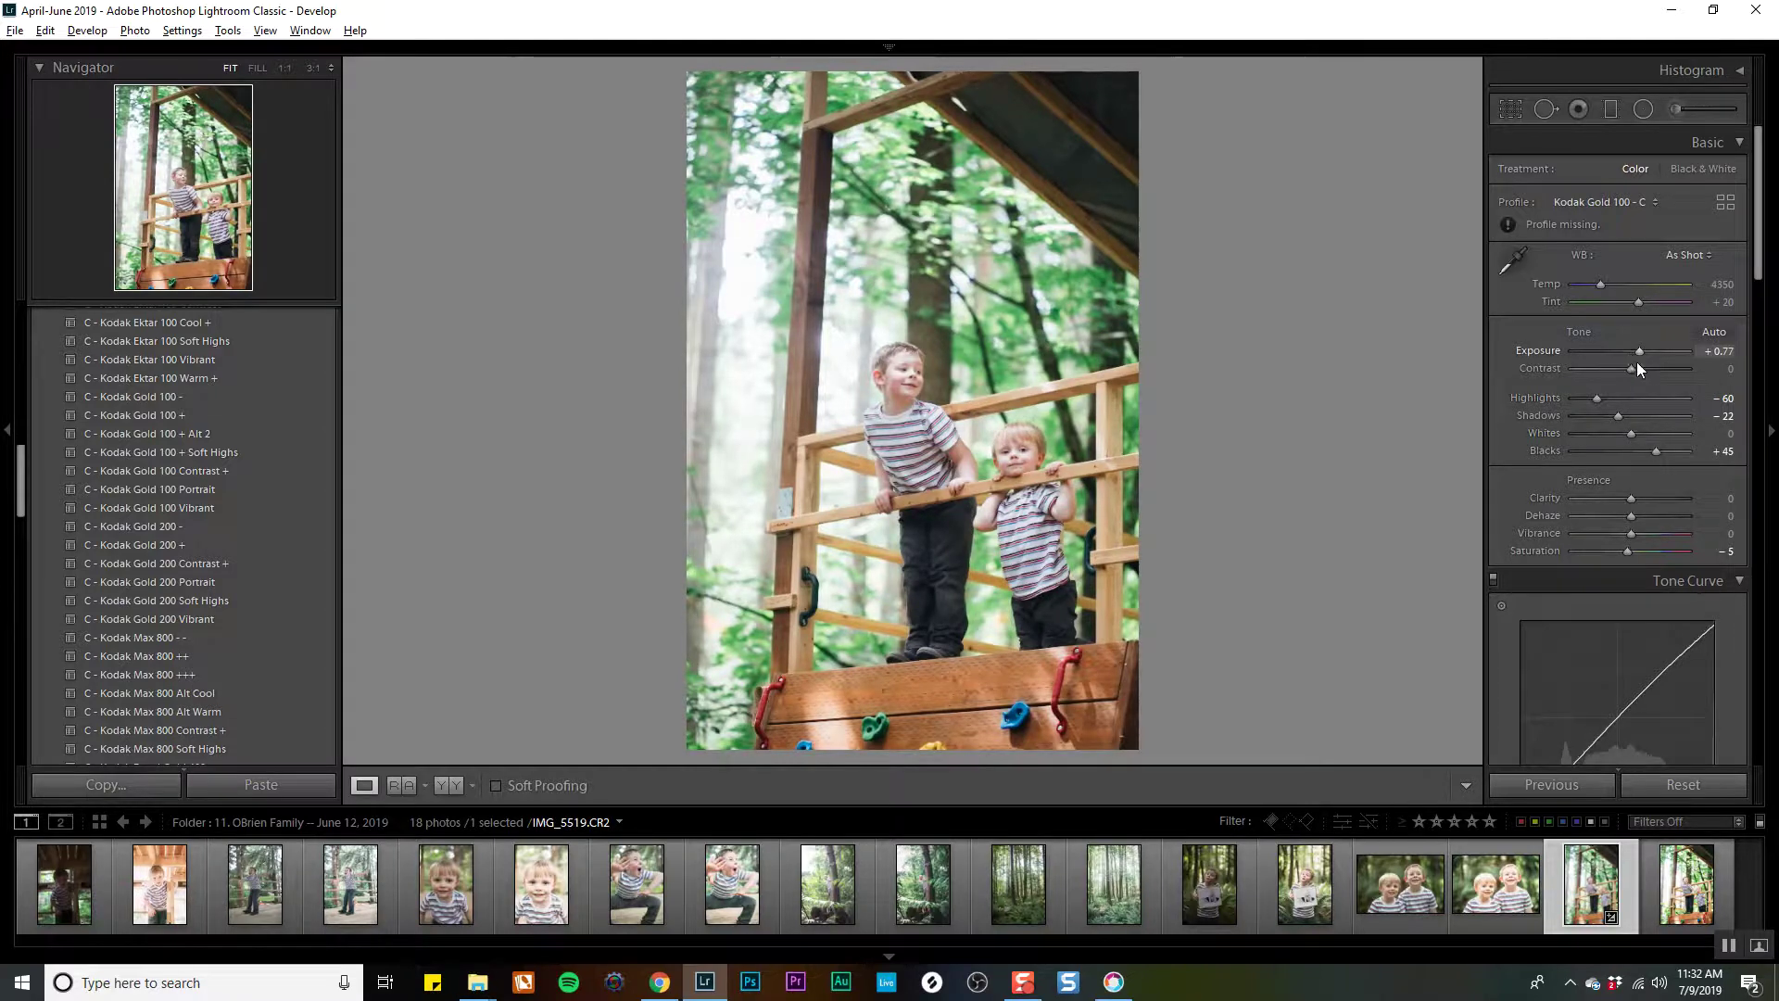
pyautogui.moveTo(1636, 362); pyautogui.dragTo(1642, 352)
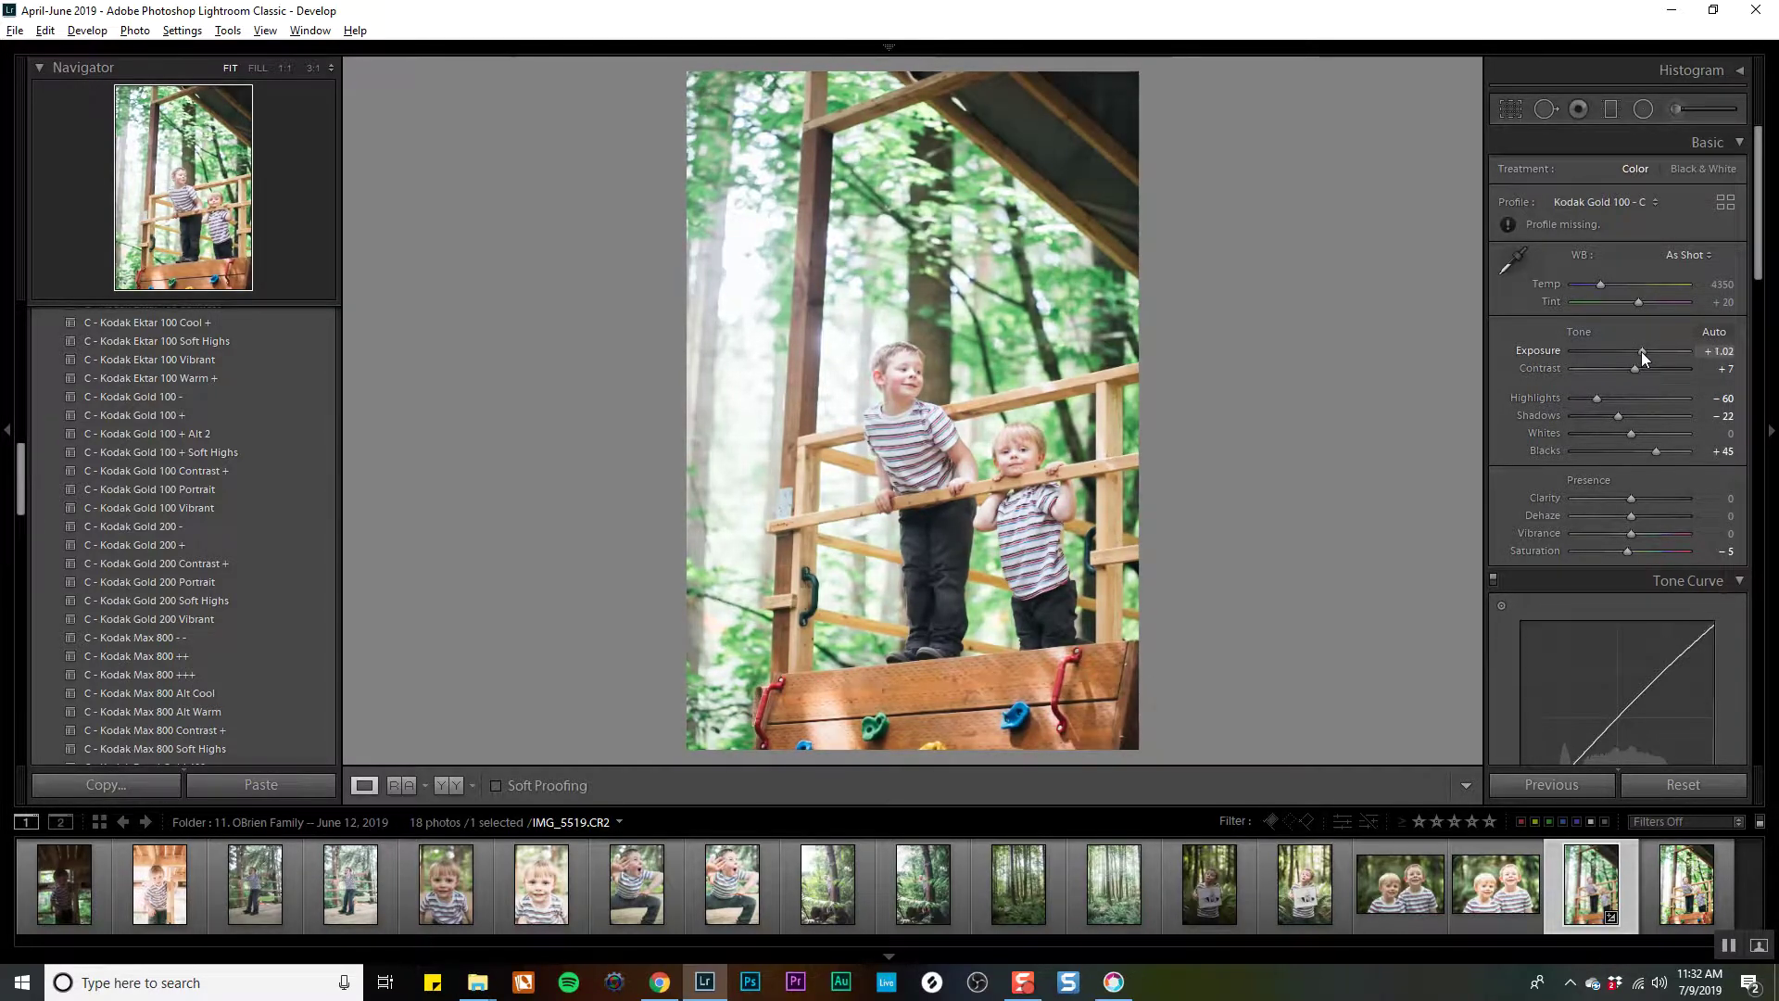
pyautogui.moveTo(1759, 278); pyautogui.dragTo(1759, 356)
pyautogui.moveTo(1631, 562)
pyautogui.mouseDown()
pyautogui.moveTo(1643, 569)
pyautogui.moveTo(1602, 581)
pyautogui.moveTo(1621, 582)
pyautogui.moveTo(1633, 548)
pyautogui.mouseUp()
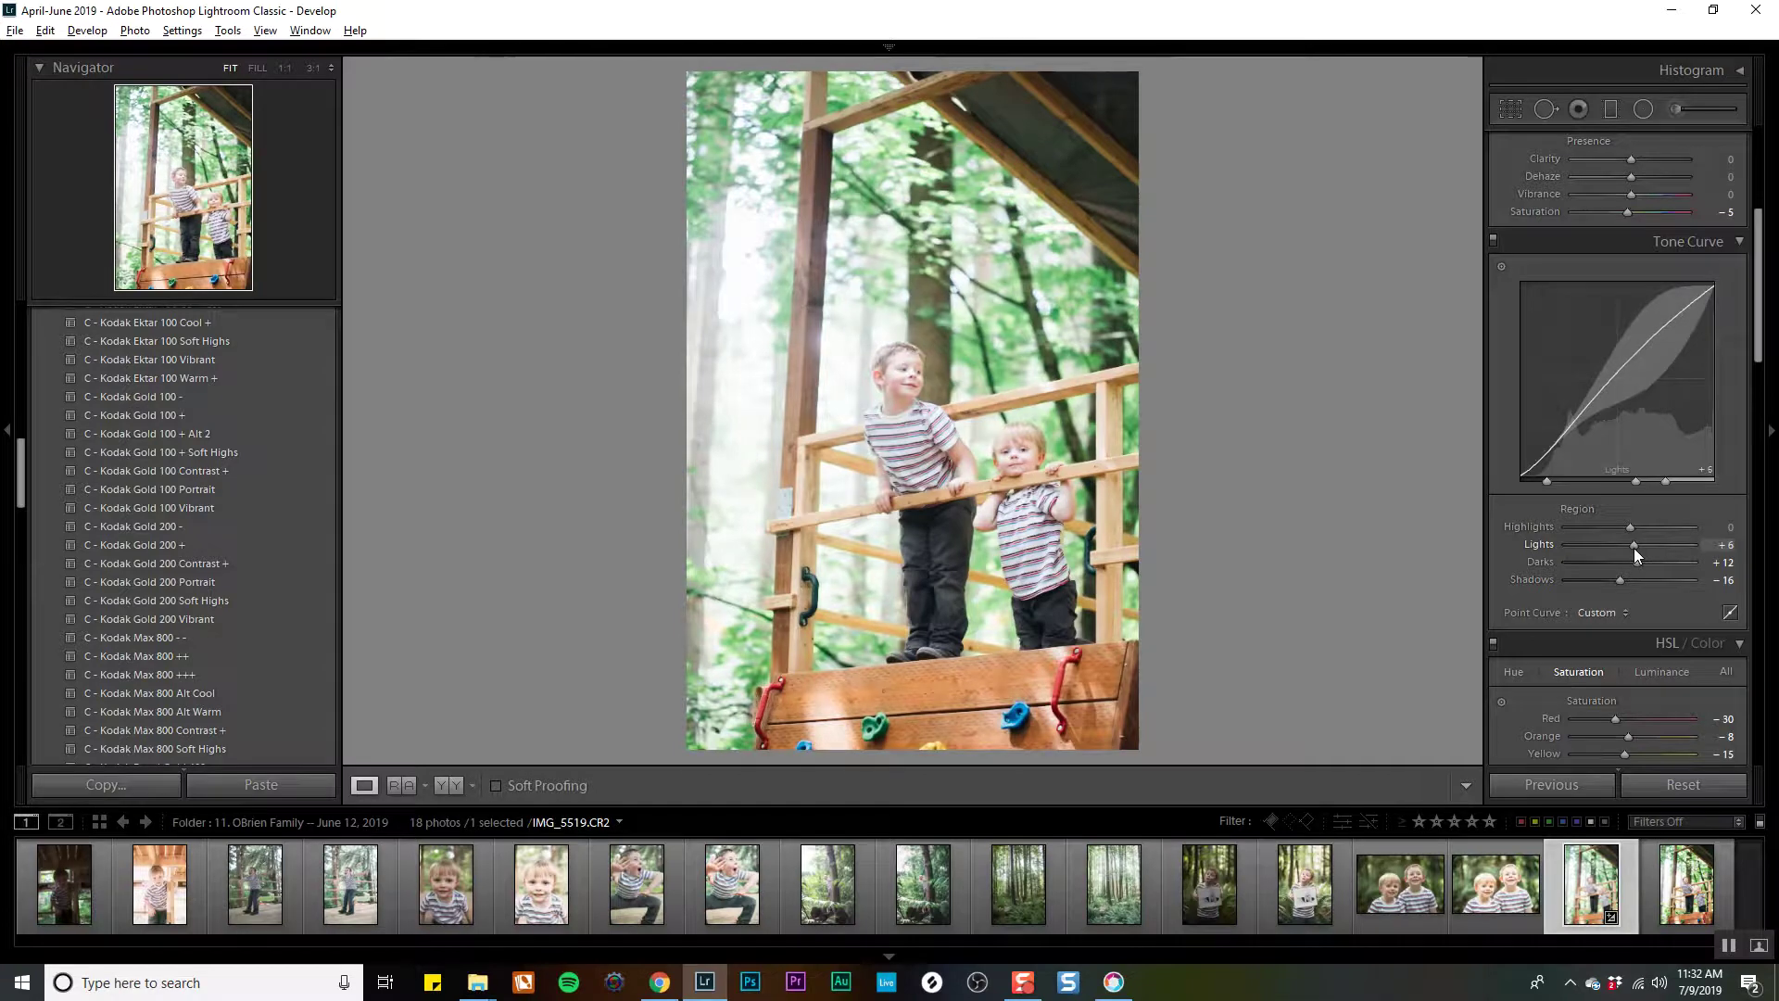
# Enable lens profile corrections for the playhouse photo and add a small amount of grain.
pyautogui.moveTo(1759, 342); pyautogui.dragTo(1761, 417)
pyautogui.scroll(-6, 1587, 465)
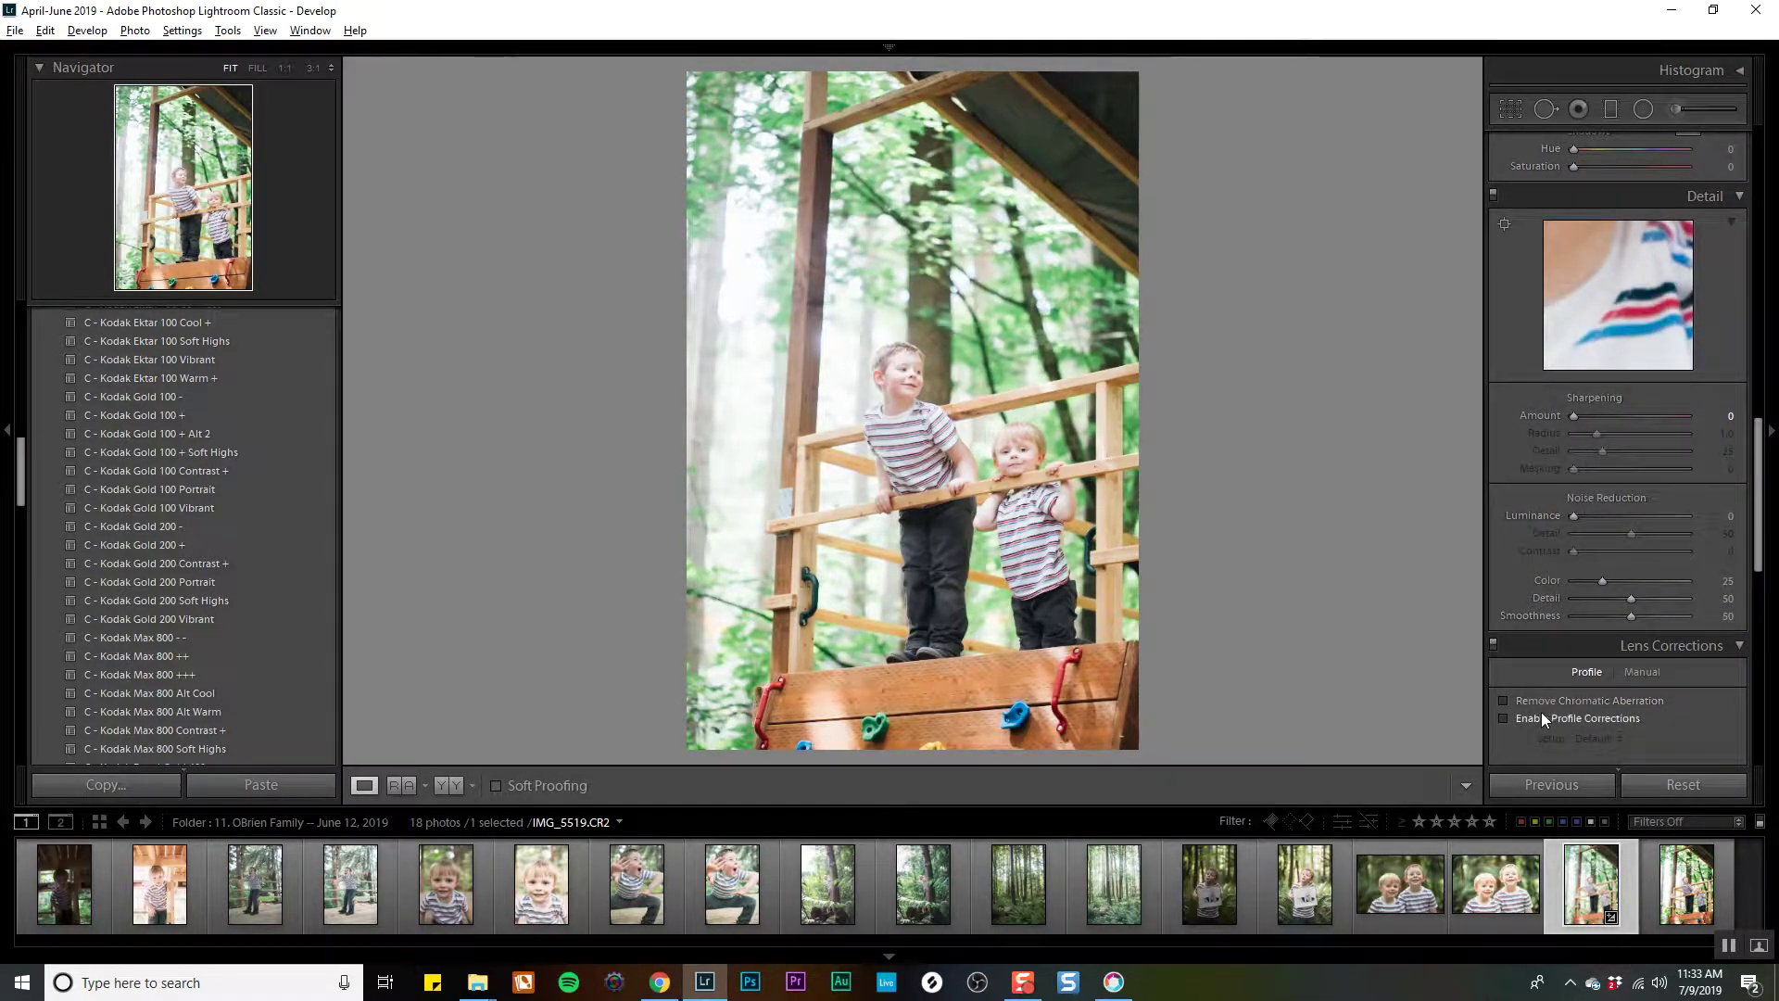
pyautogui.click(1542, 718)
pyautogui.moveTo(1764, 524); pyautogui.dragTo(1751, 646)
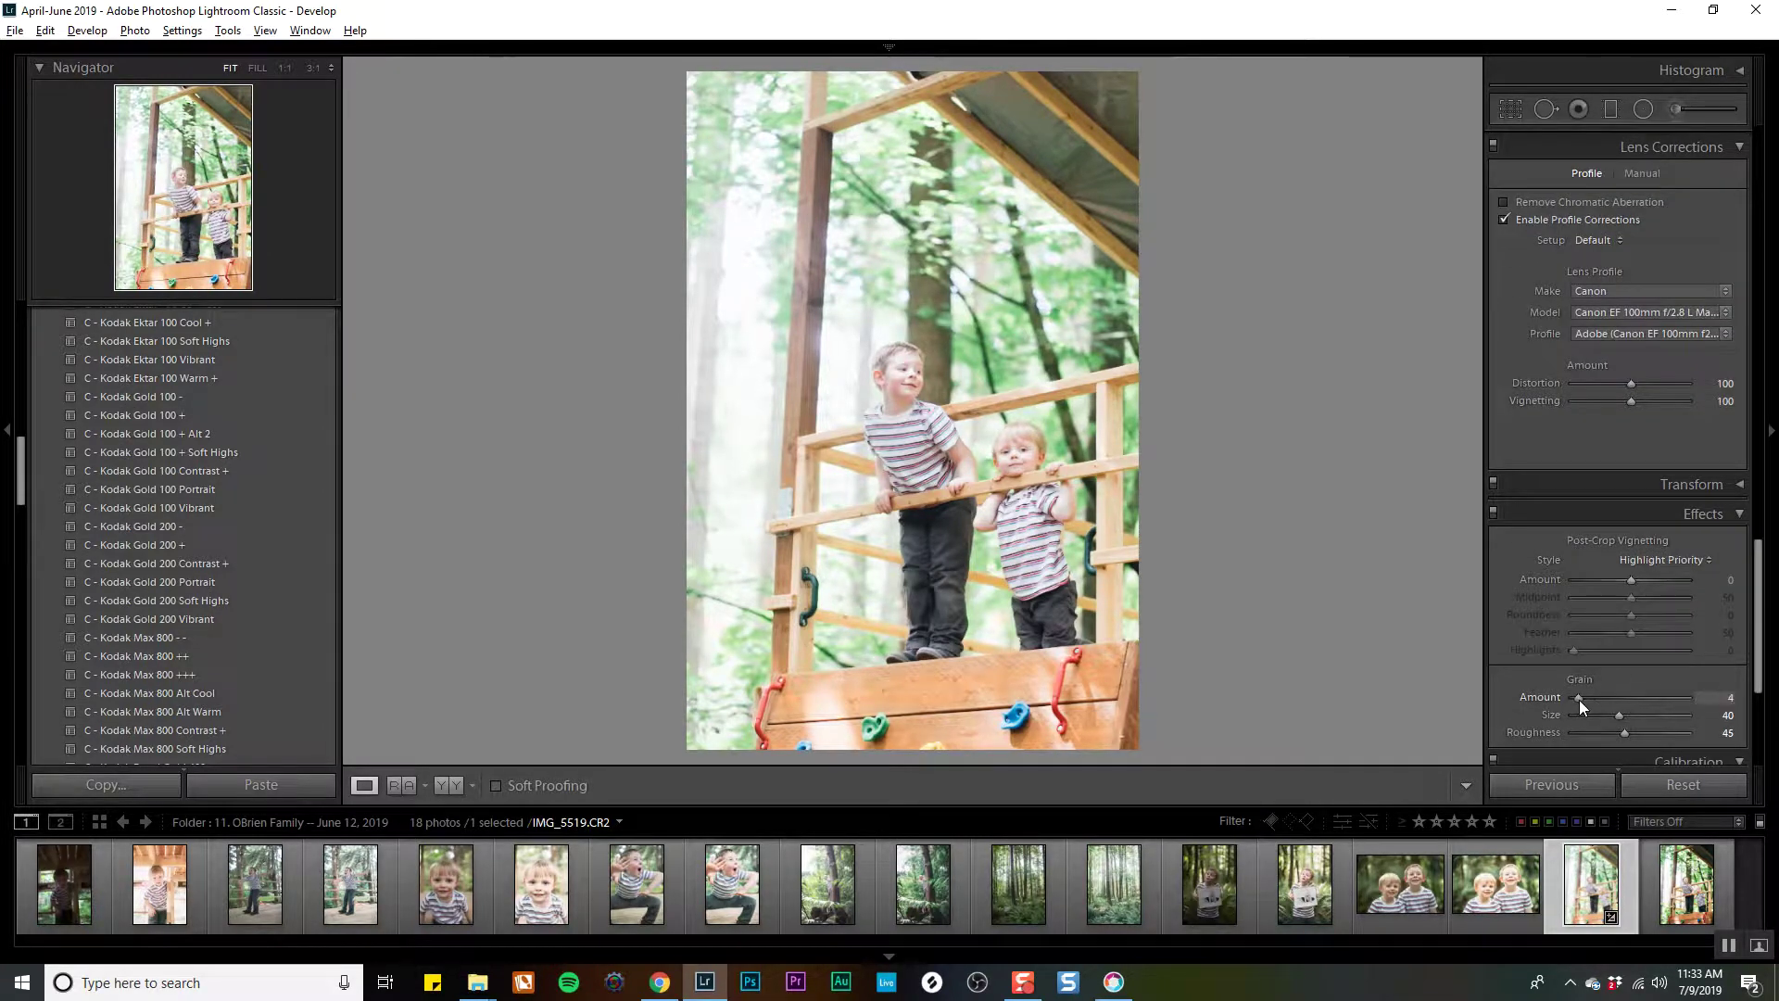
pyautogui.moveTo(1581, 704); pyautogui.dragTo(1584, 702)
# Set the tone curve's Darks to -1 and Shadows to -40, and raise the photo's Clarity.
pyautogui.moveTo(1757, 686); pyautogui.dragTo(1766, 385)
pyautogui.moveTo(1637, 431)
pyautogui.mouseDown()
pyautogui.moveTo(1604, 450)
pyautogui.moveTo(1634, 434)
pyautogui.mouseUp()
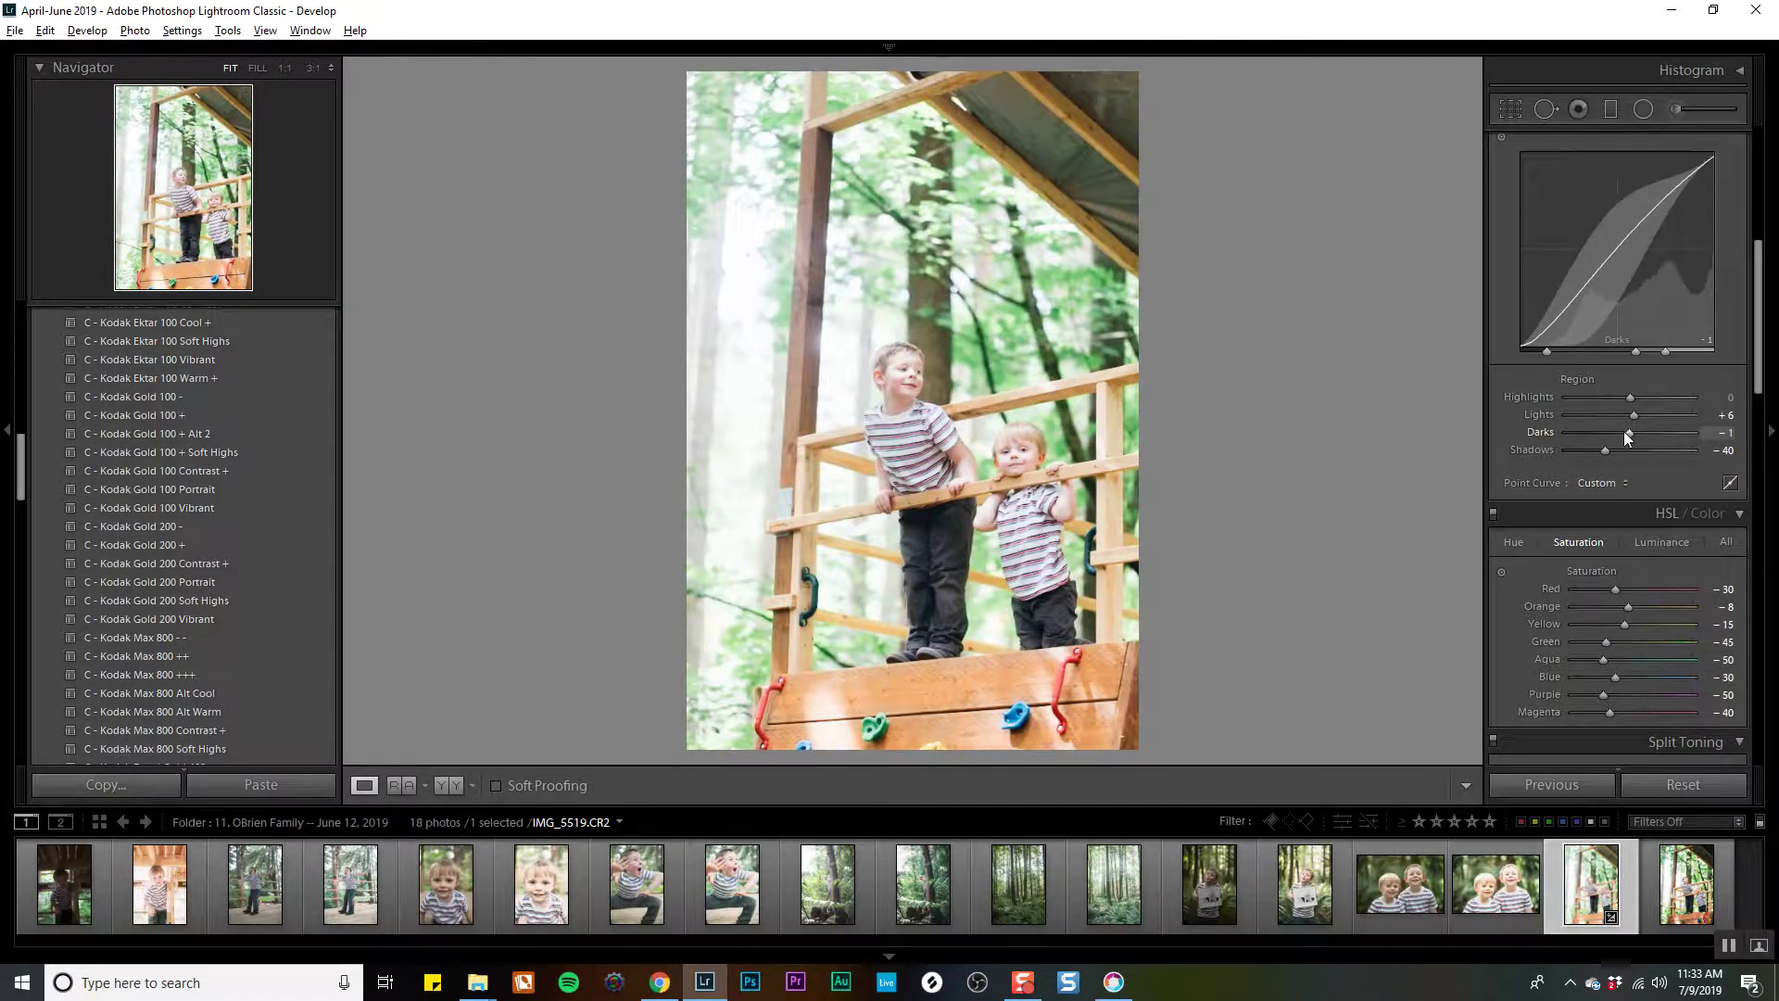
pyautogui.scroll(5, 1668, 407)
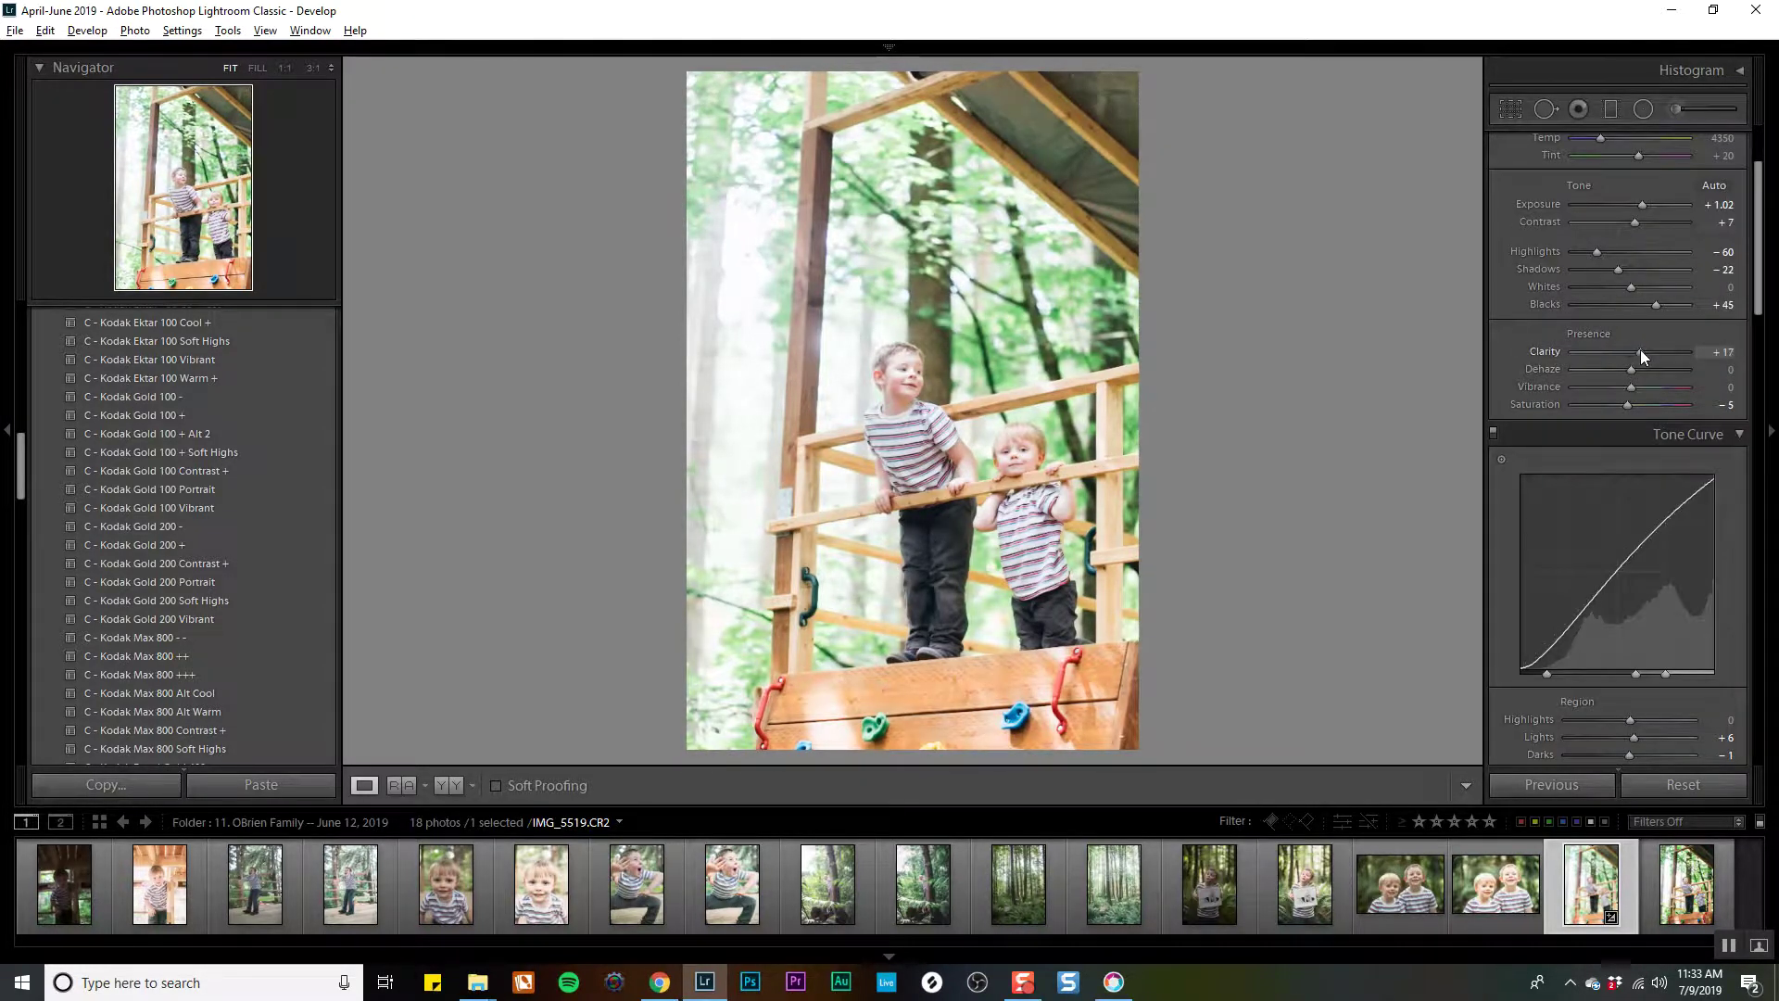
pyautogui.click(1636, 352)
# Compare the newly edited IMG_5519.CR2 with its finished JPEG side by side and by alternating between them enlarged.
pyautogui.keyDown('ctrl'); pyautogui.click(1699, 906); pyautogui.keyUp('ctrl')
pyautogui.press('c')
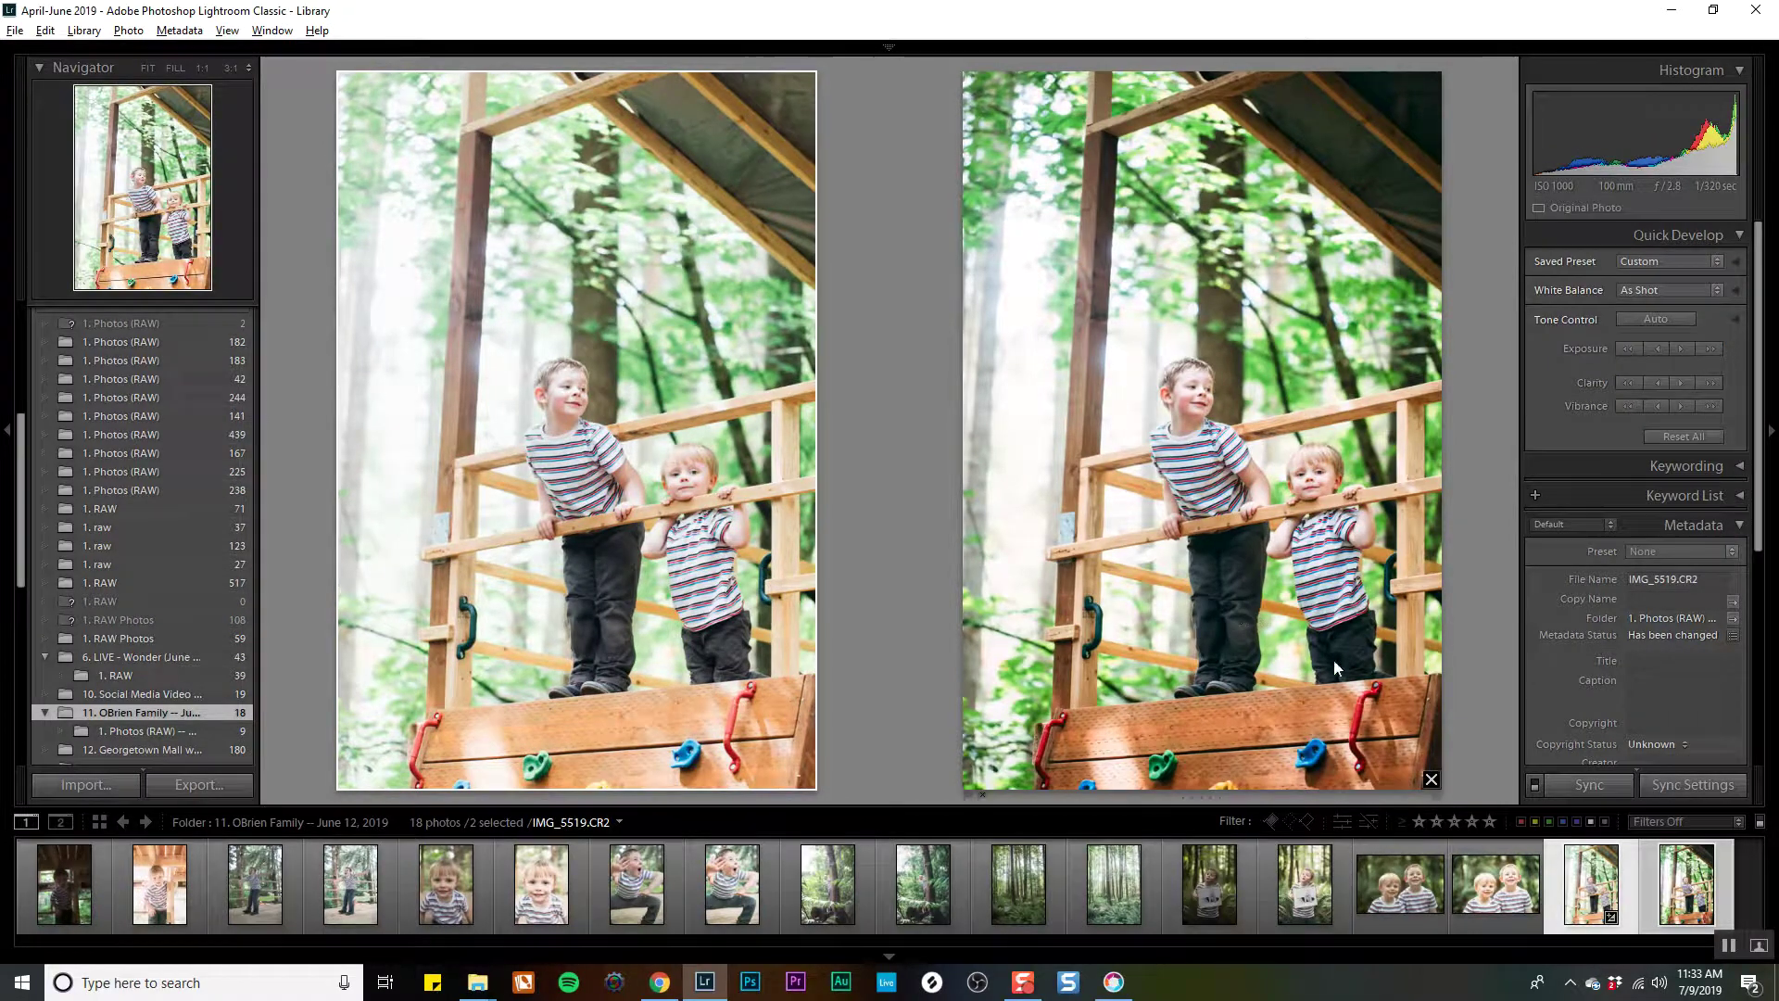
pyautogui.click(1384, 664)
pyautogui.press('e')
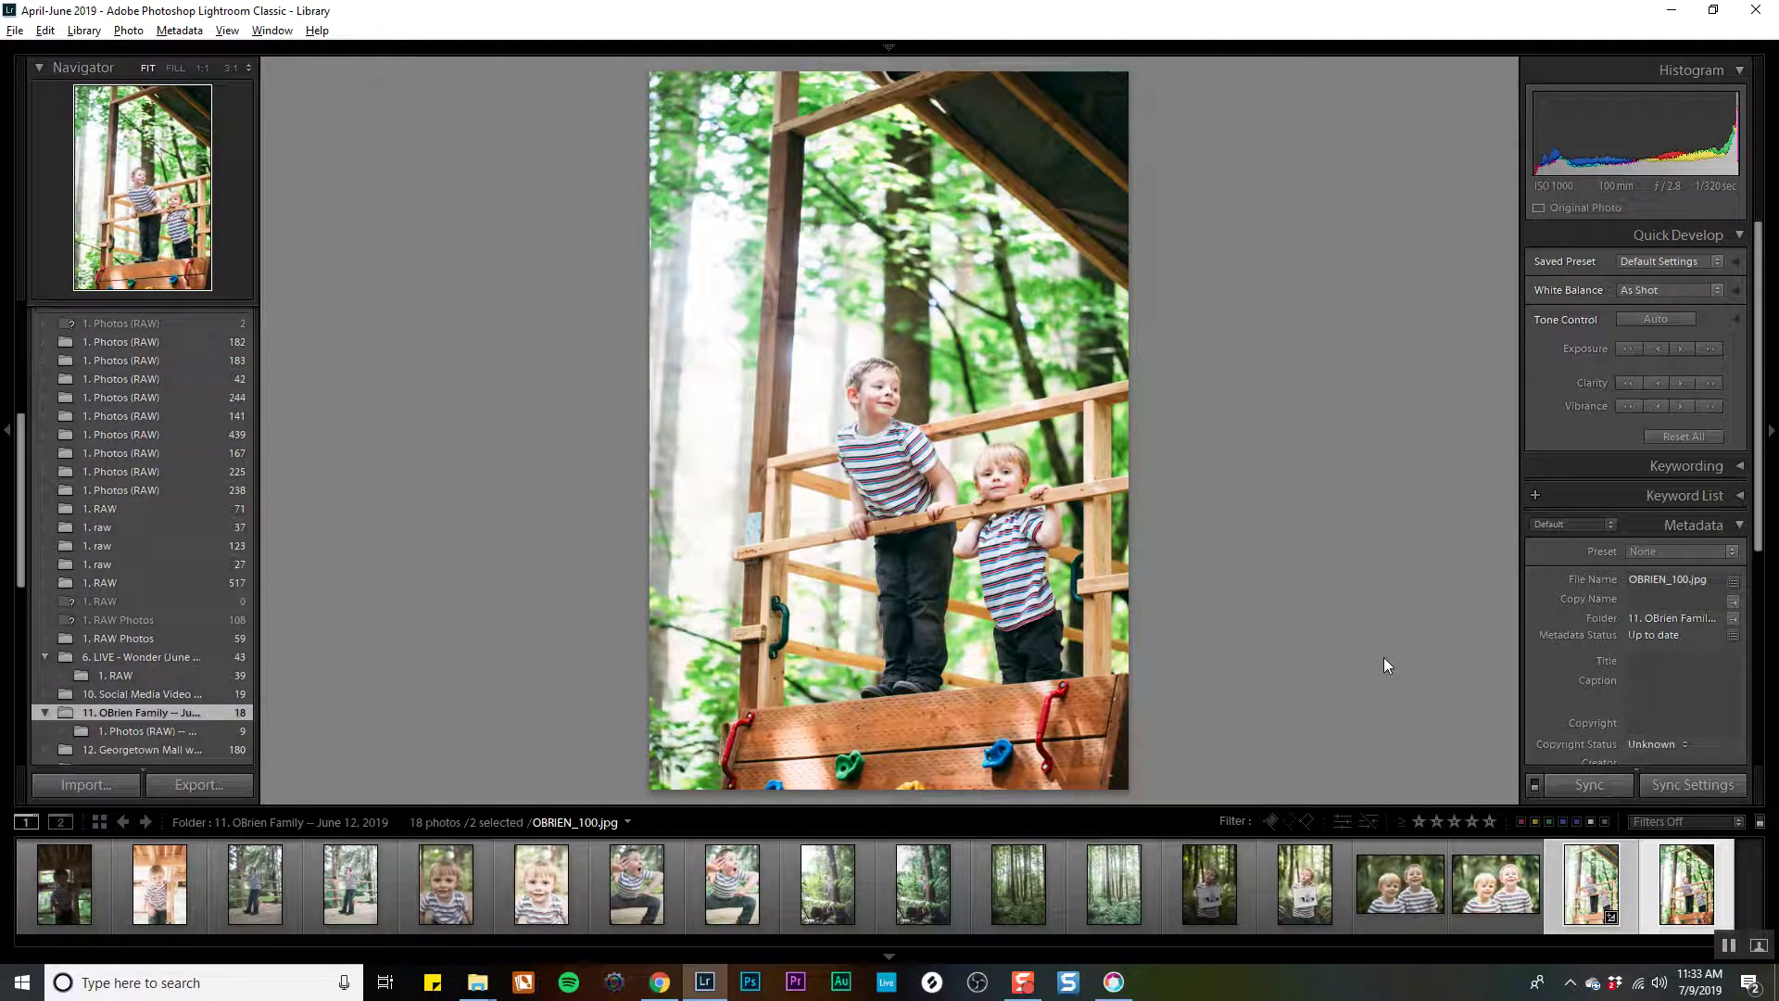
pyautogui.press('Left')
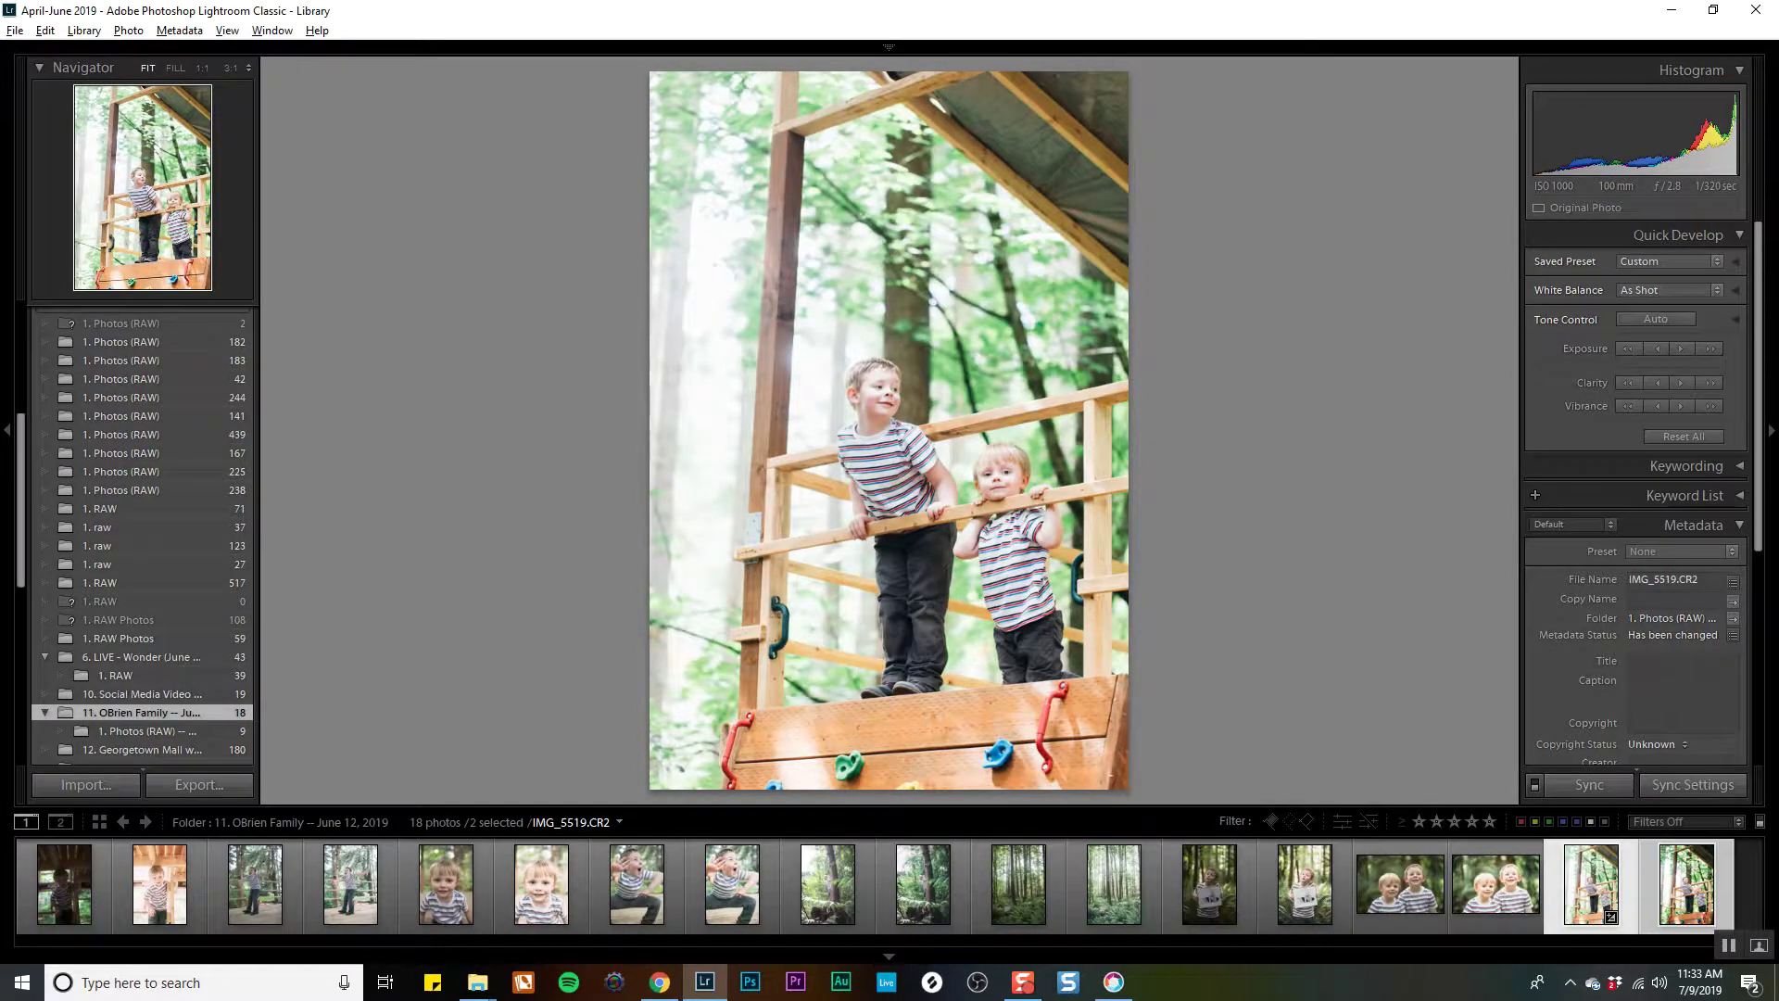
pyautogui.press('Right')
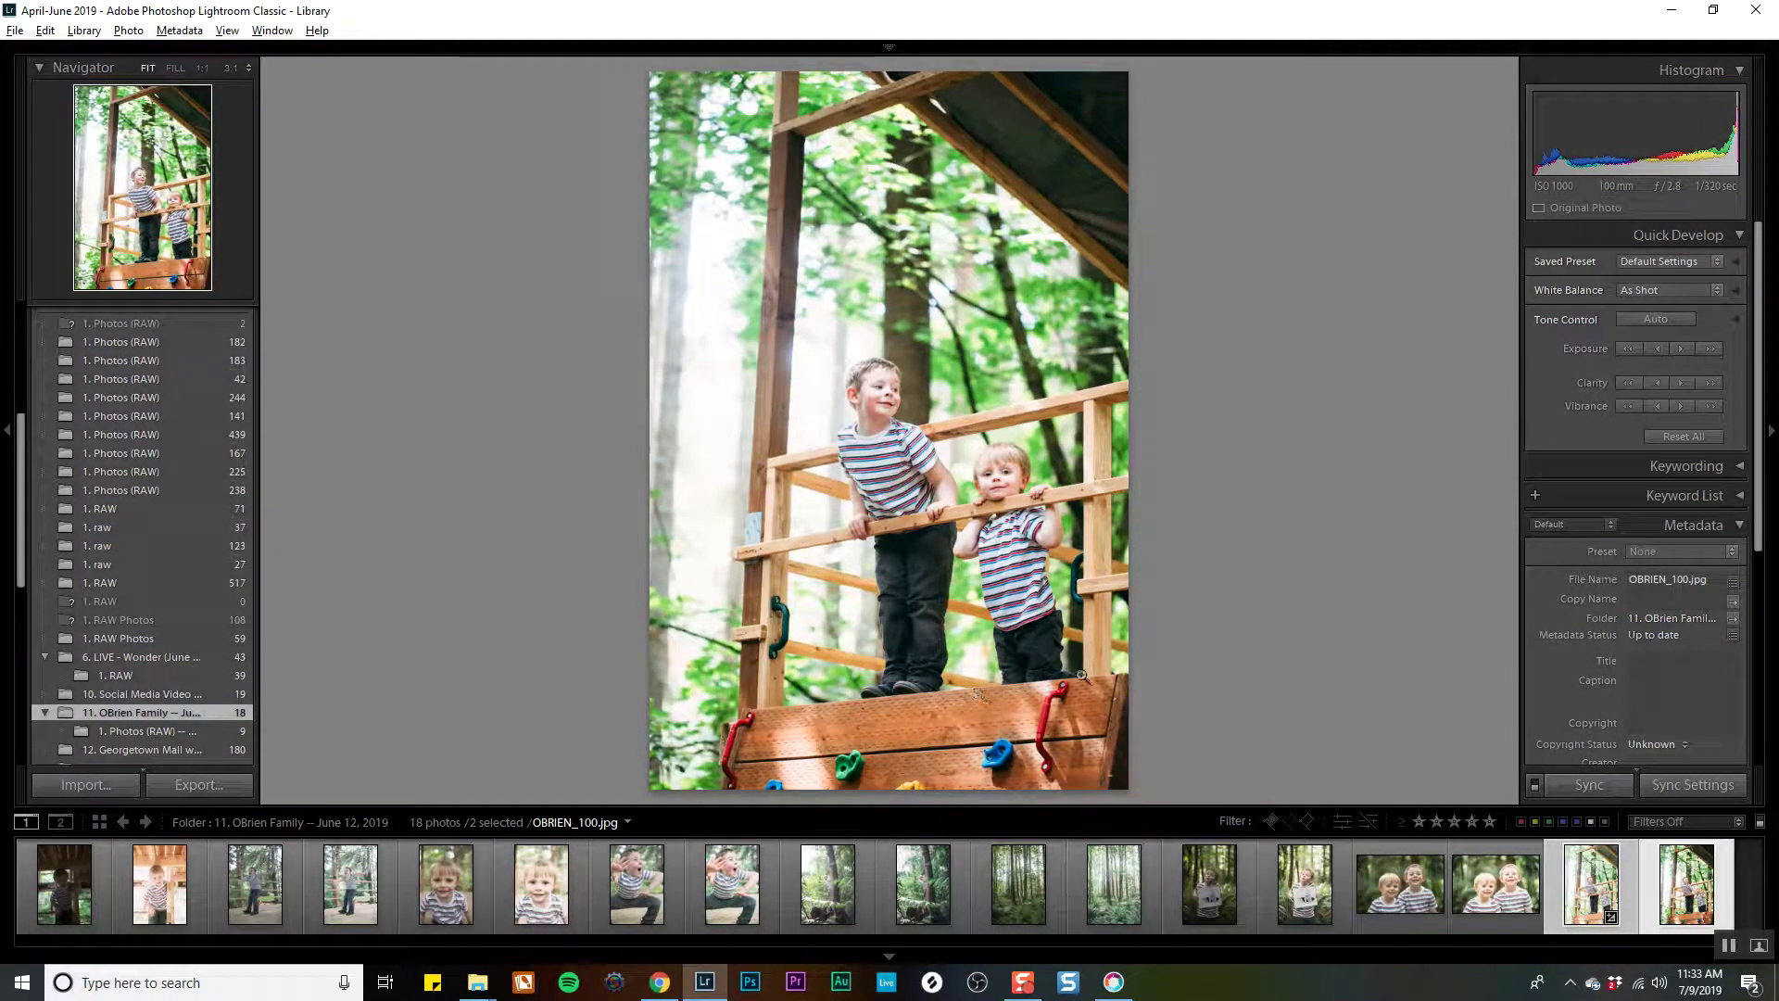
# Recheck the colour and contrast differences between both playhouse versions, alternating them enlarged and ending in a side-by-side view.
pyautogui.press('n')
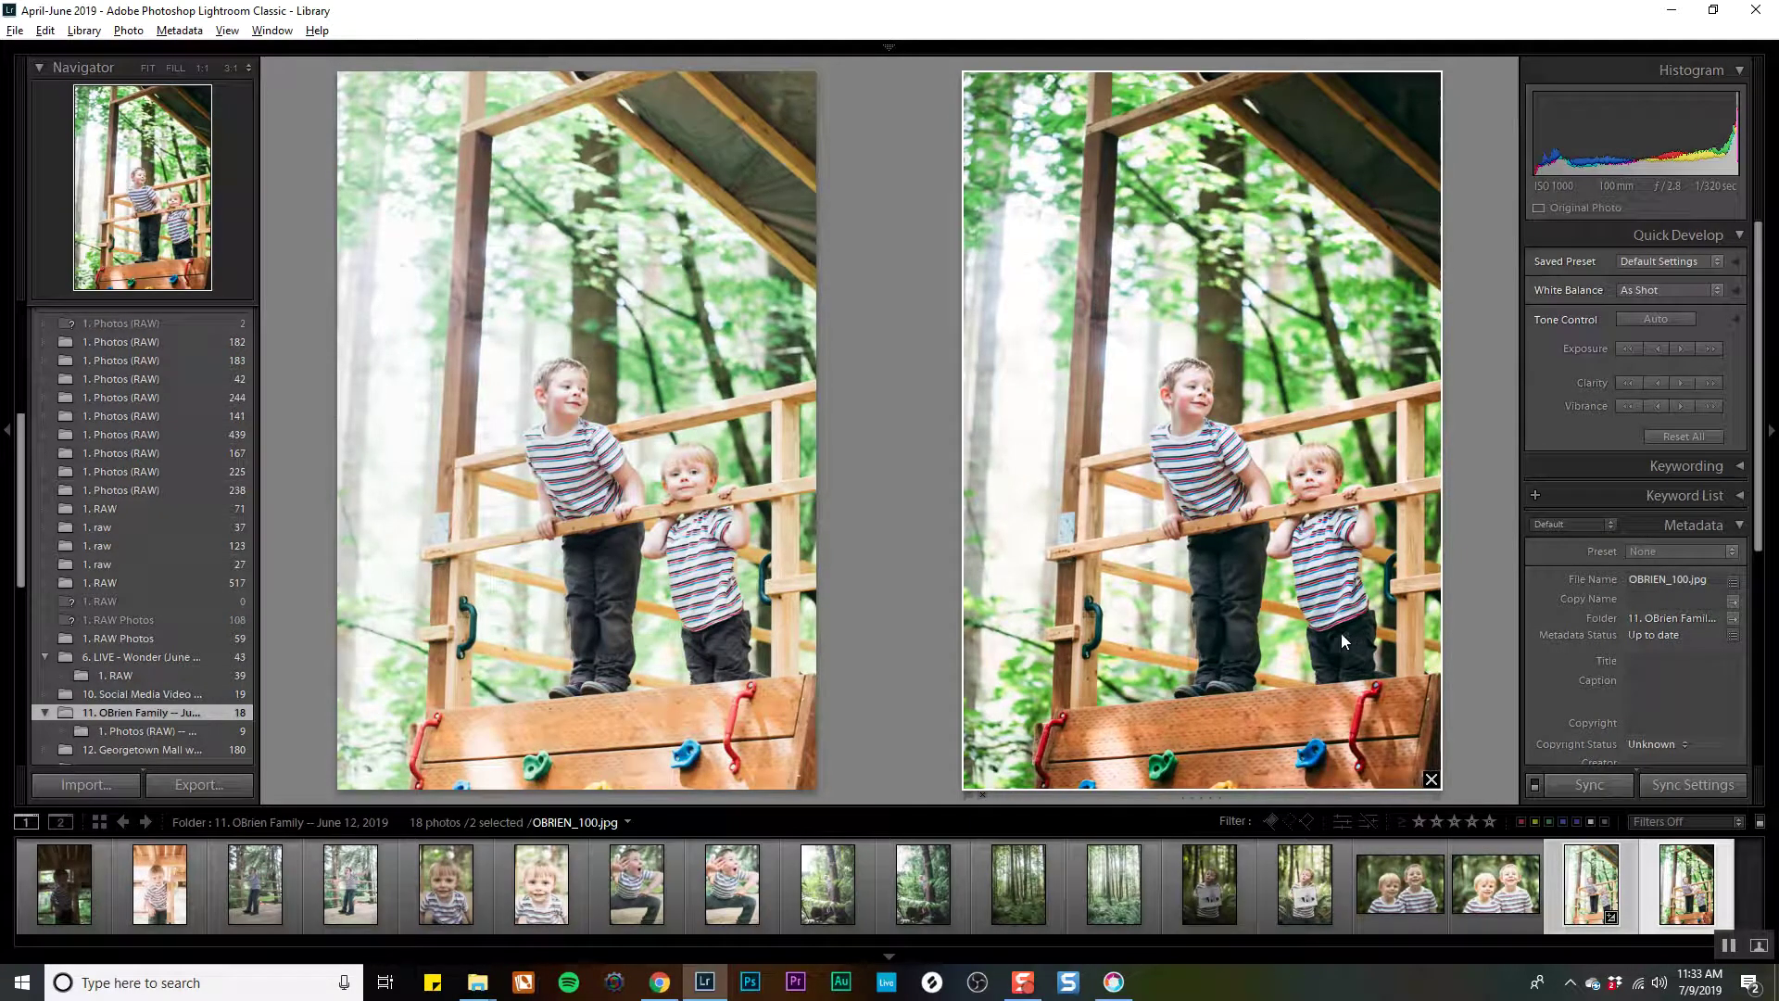
pyautogui.click(677, 440)
pyautogui.press('e')
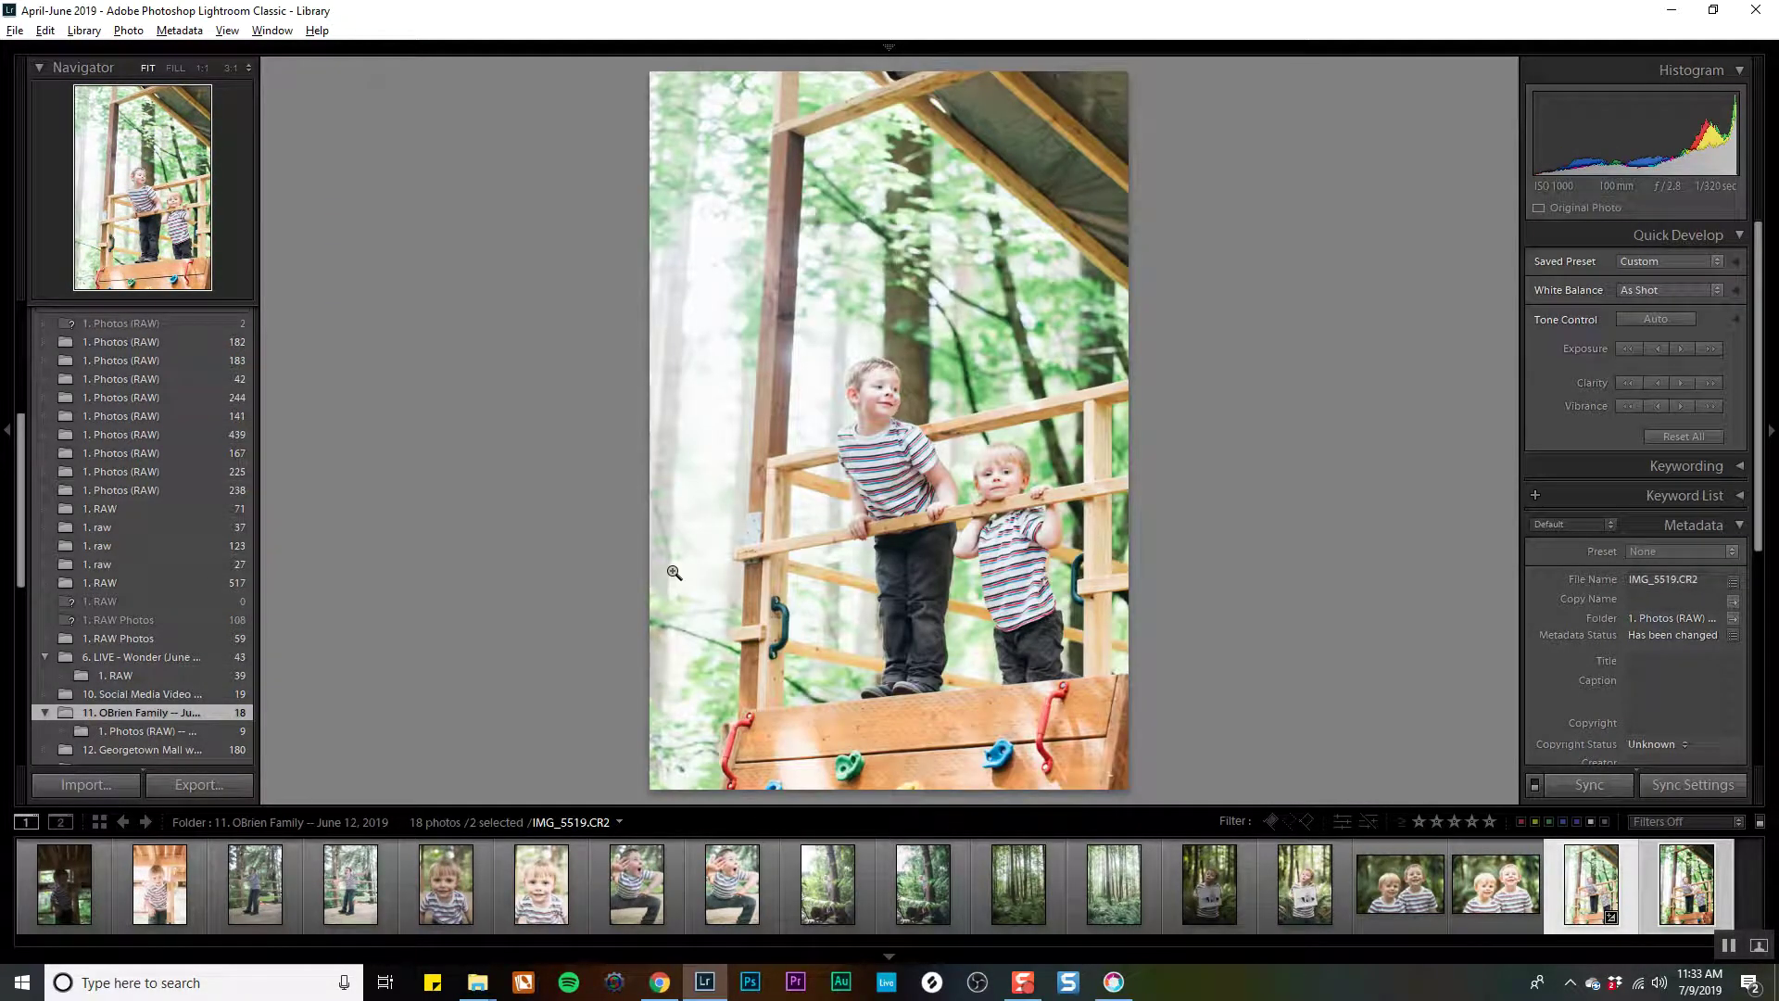
pyautogui.press('Right')
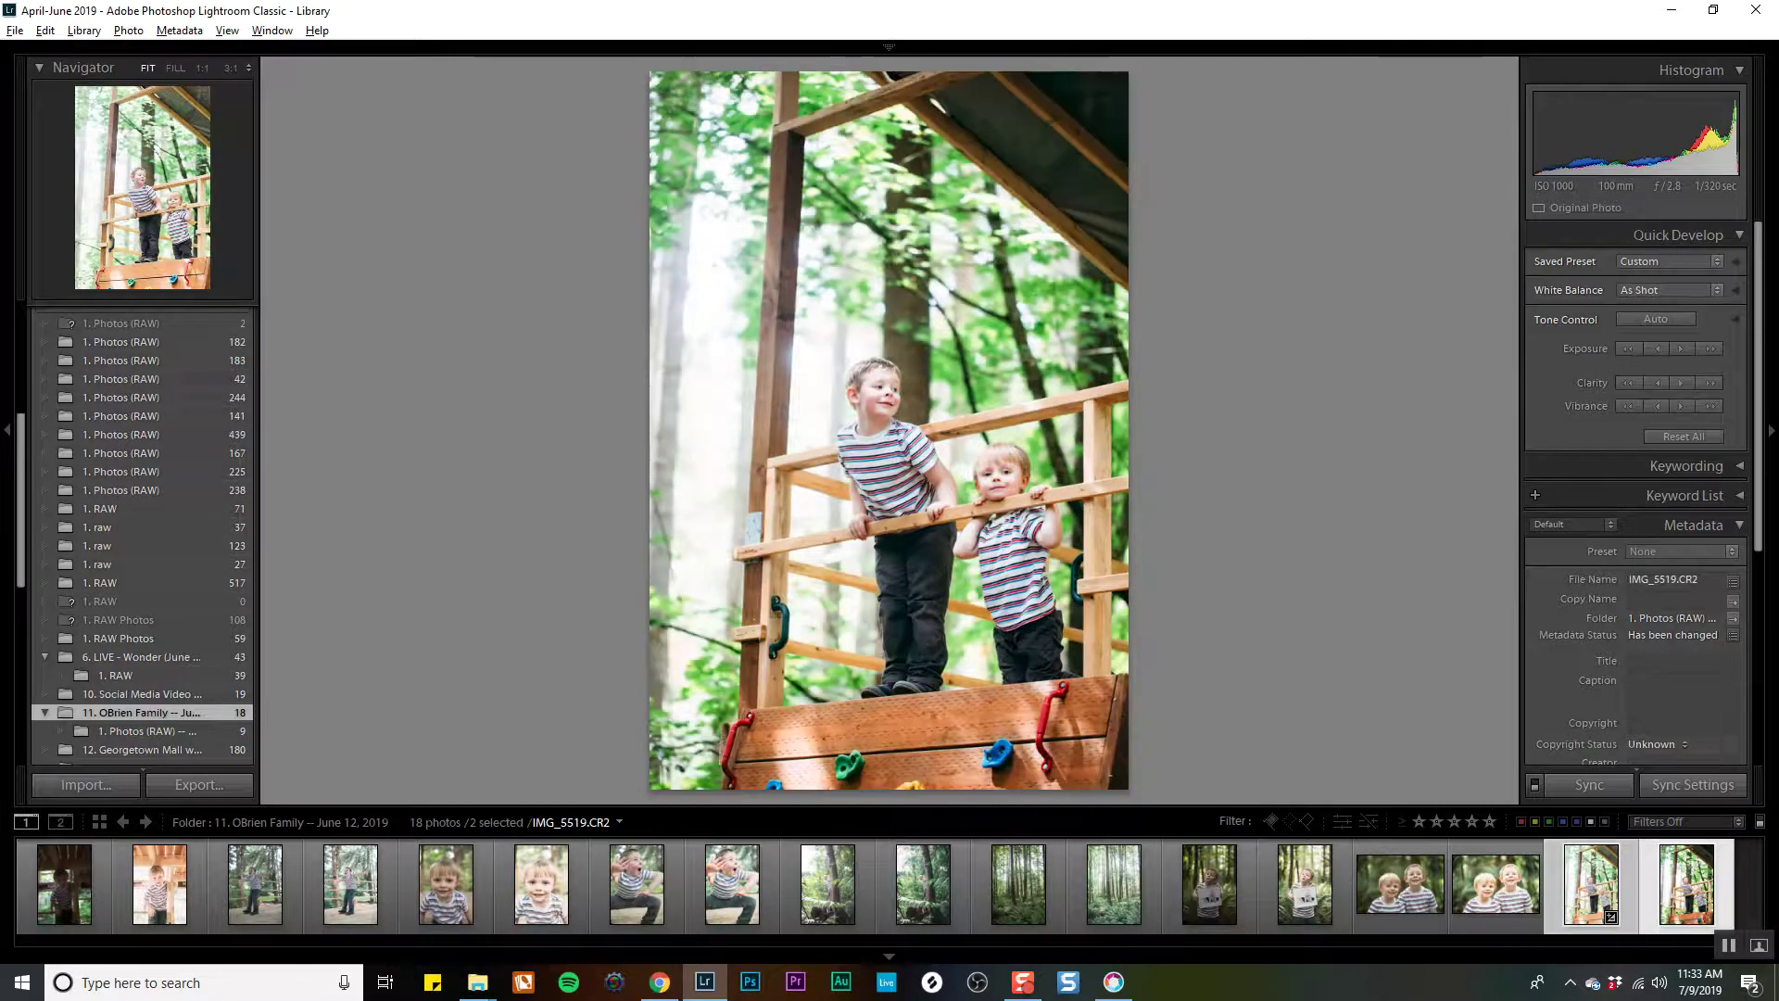
pyautogui.press('Left')
pyautogui.press('Right')
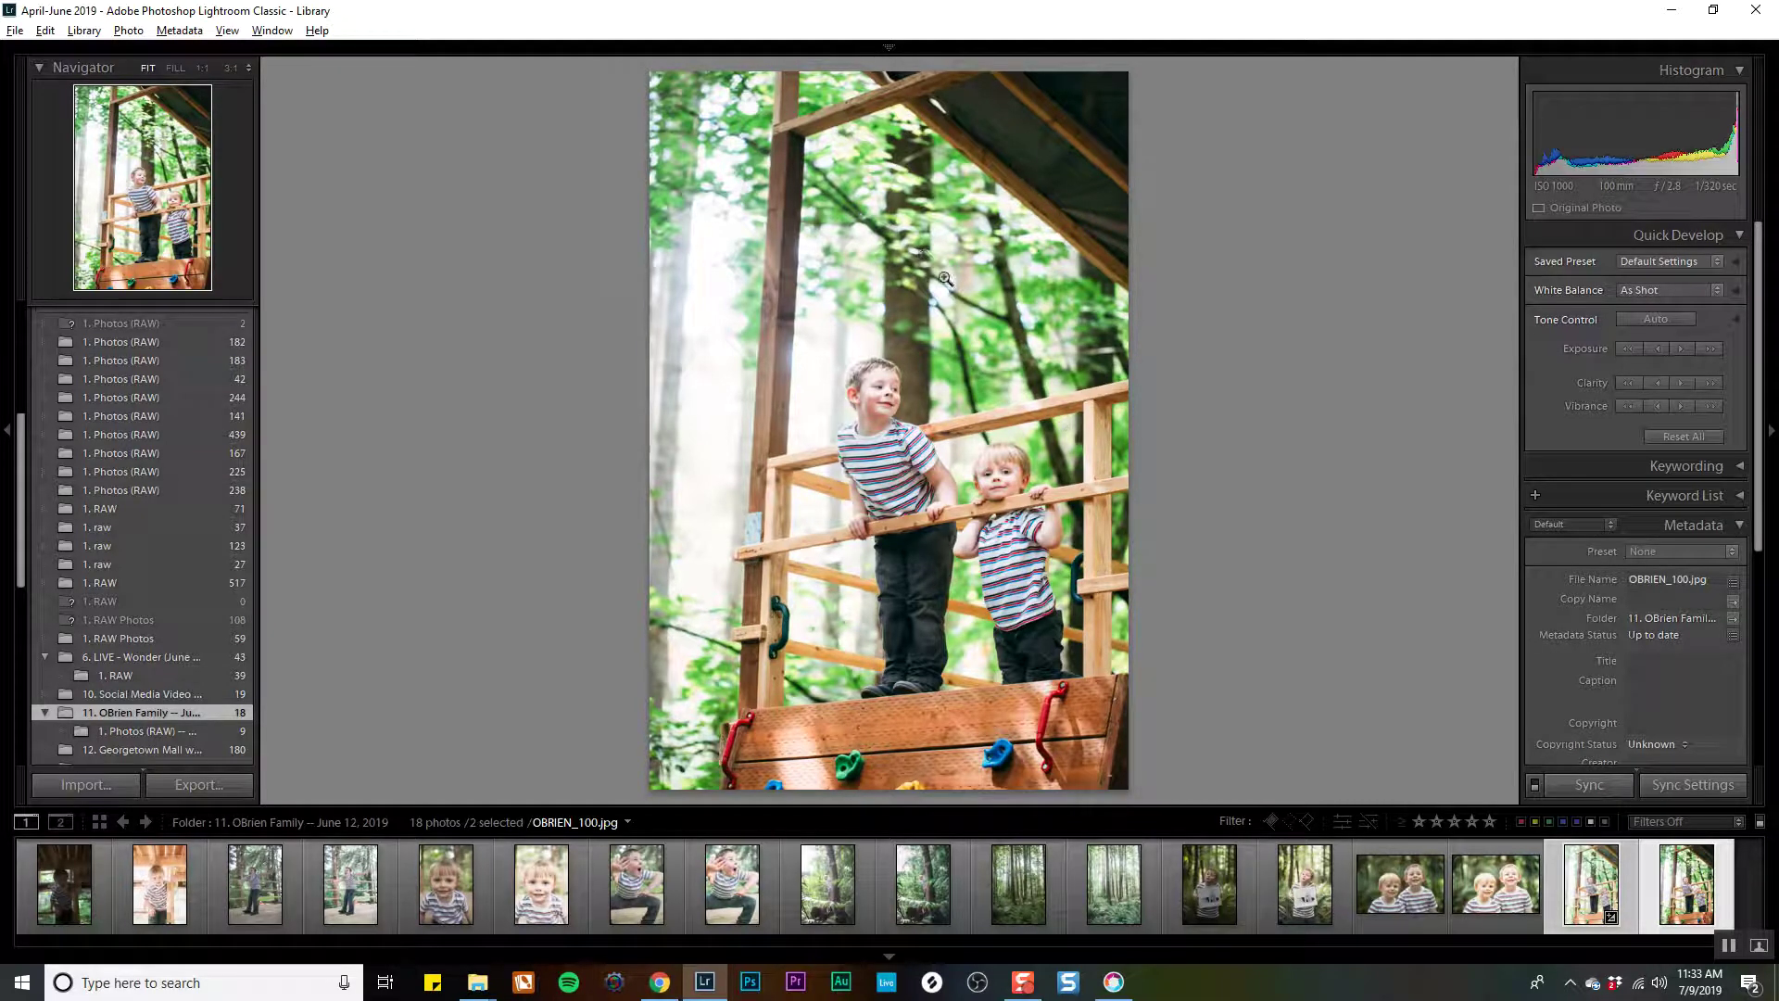
pyautogui.press('Left')
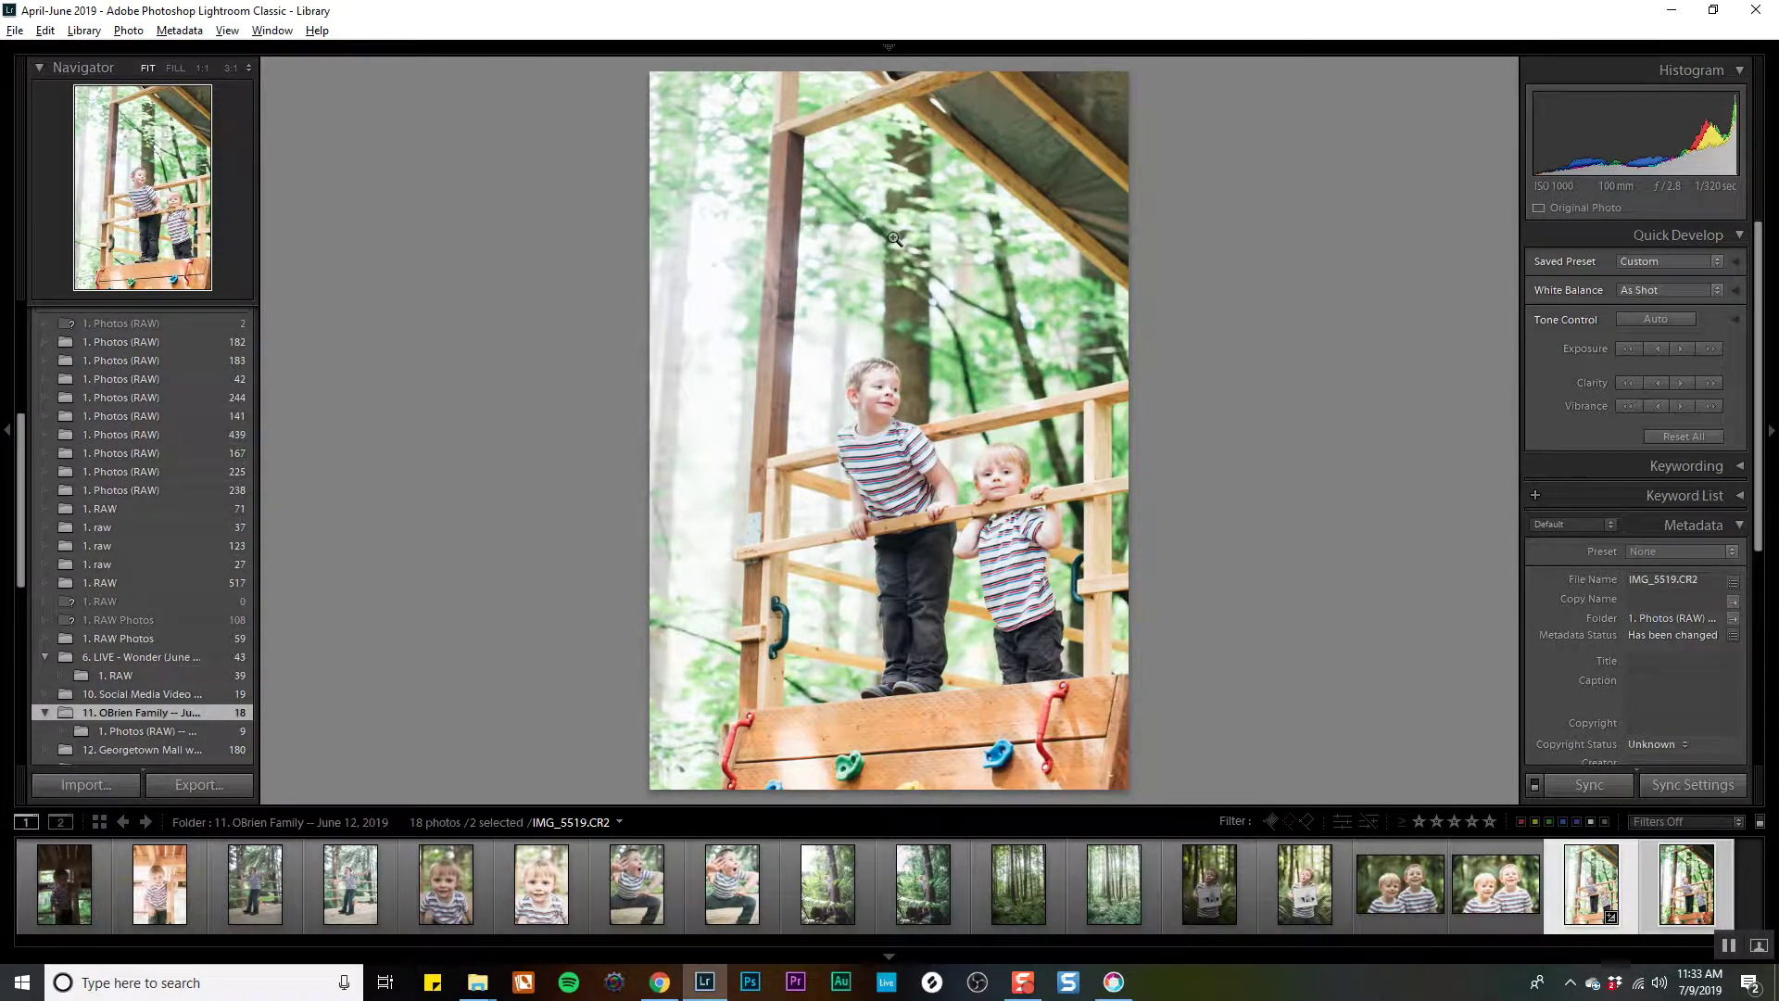
pyautogui.press('n')
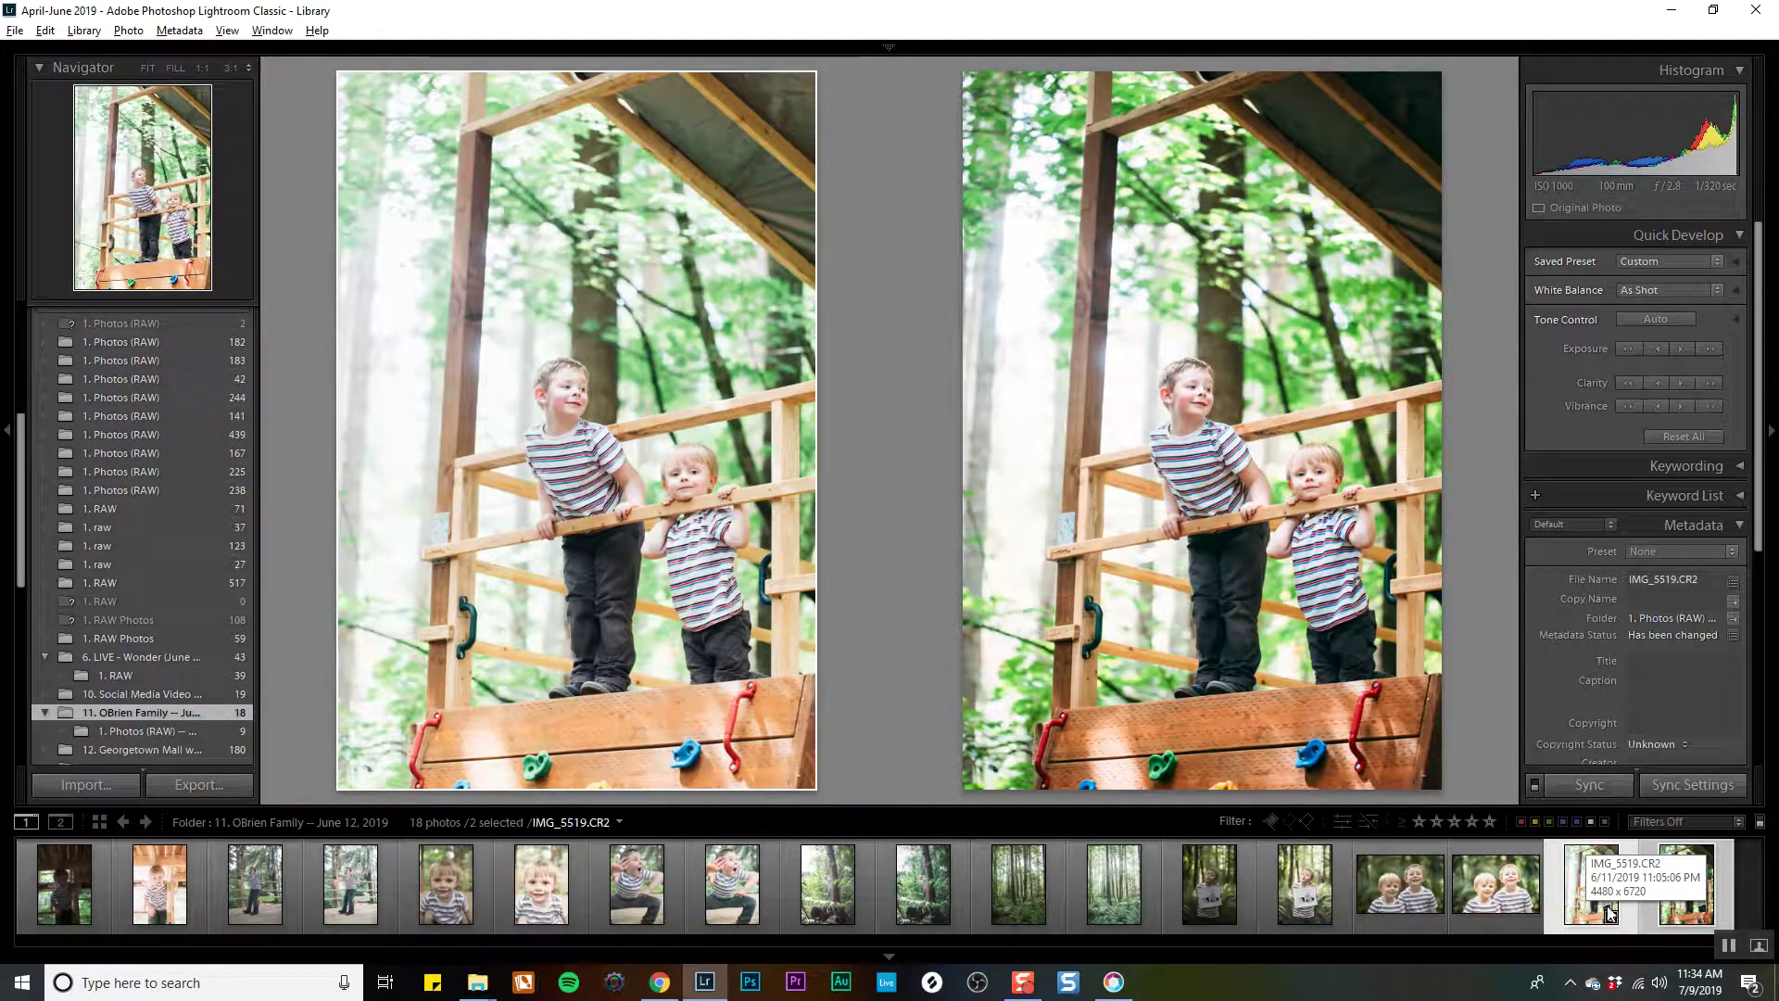
# Copy the develop settings of IMG_5519.CR2 and open the unedited two-boys portrait, IMG_5490.CR2, enlarged.
pyautogui.hotkey('ctrl', 'shift', 'c')
pyautogui.click(1665, 940)
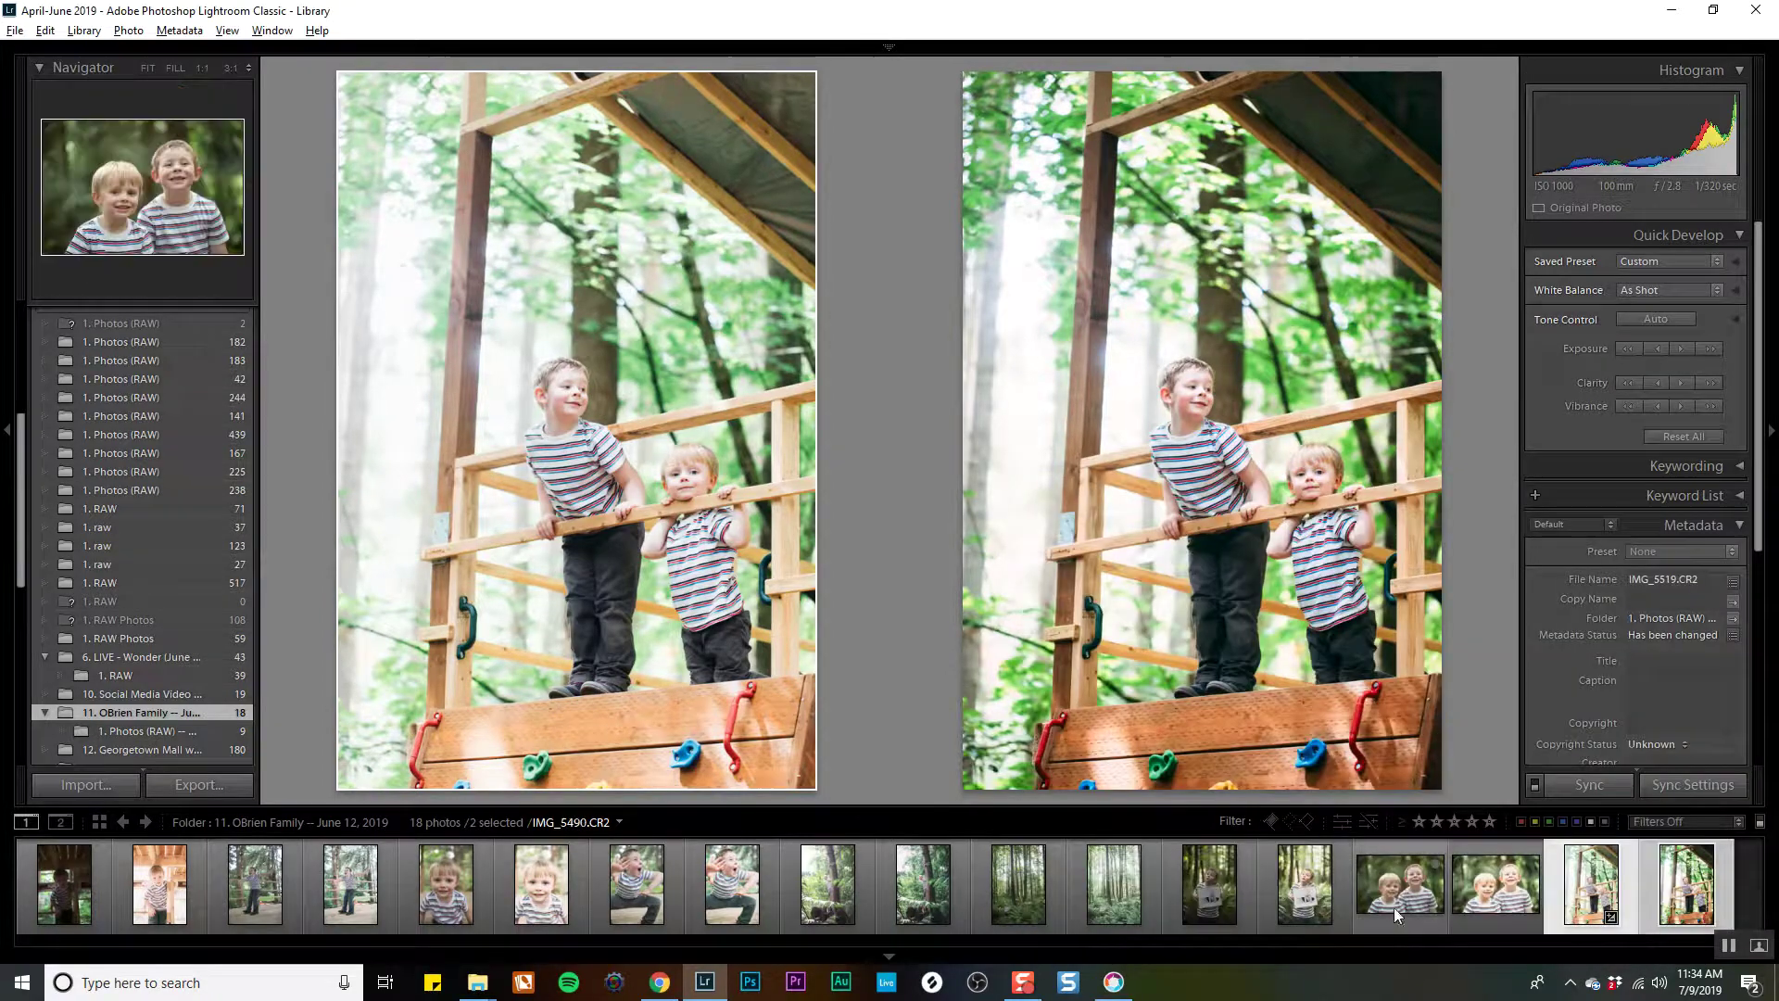
pyautogui.doubleClick(1460, 897)
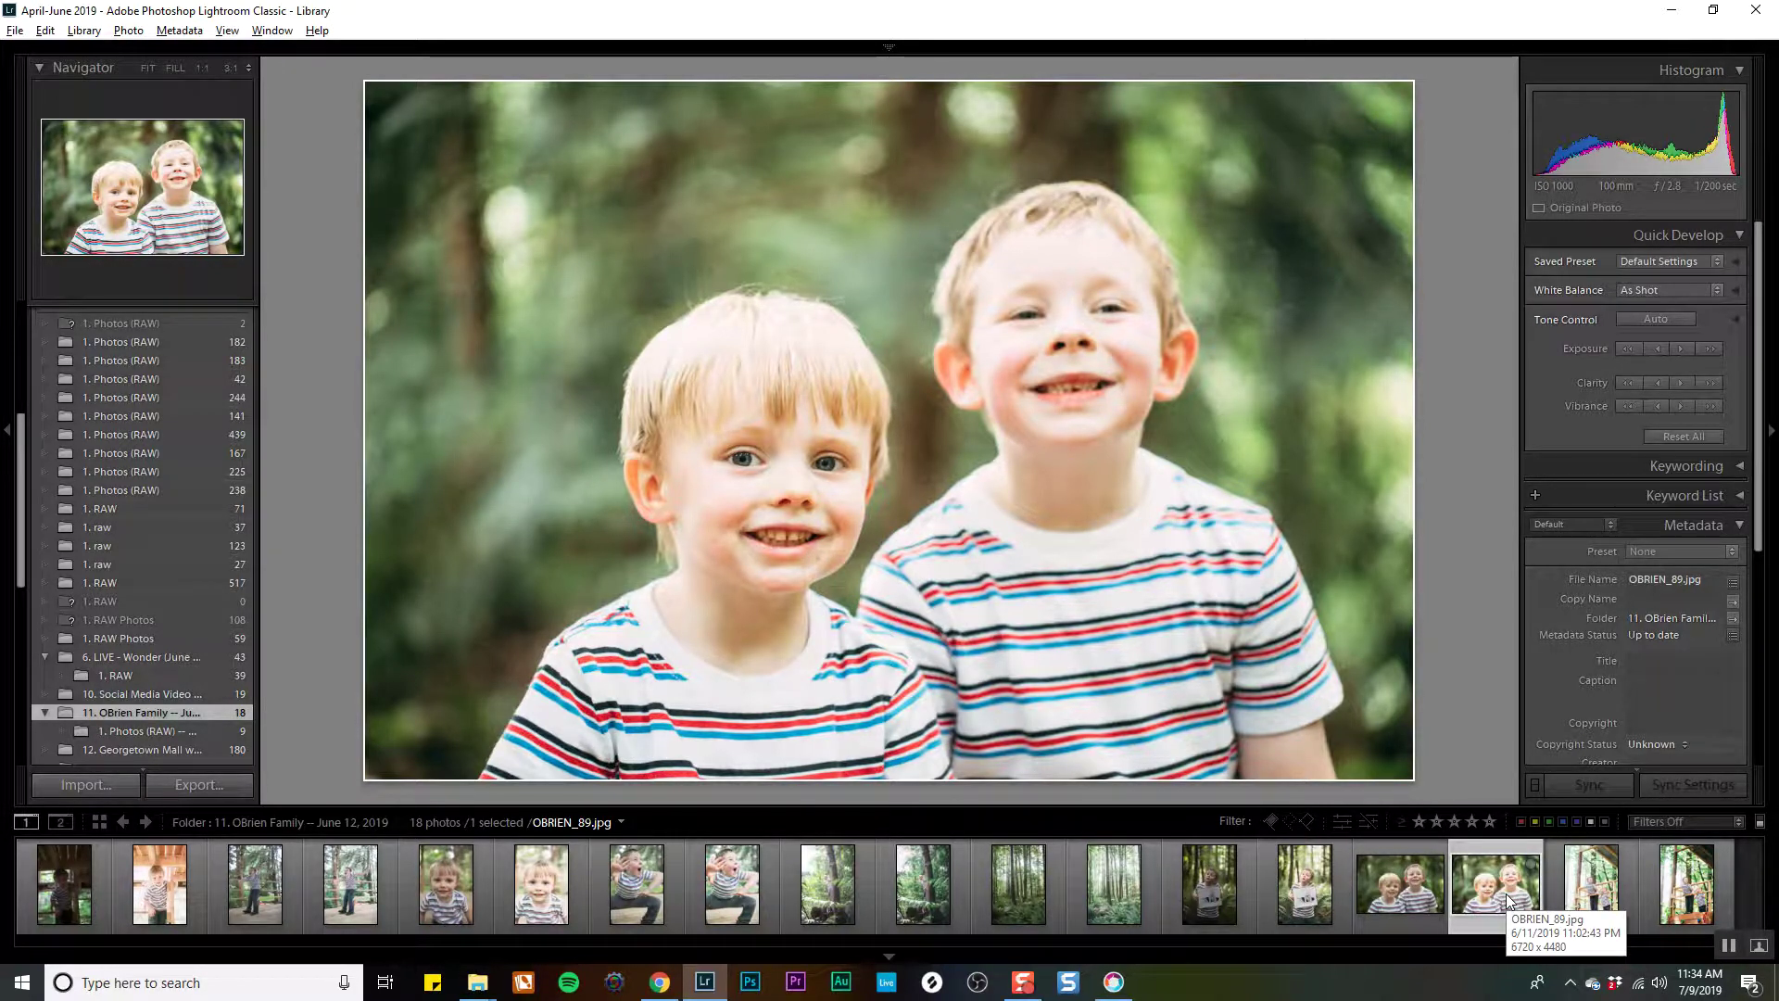
pyautogui.press('Left')
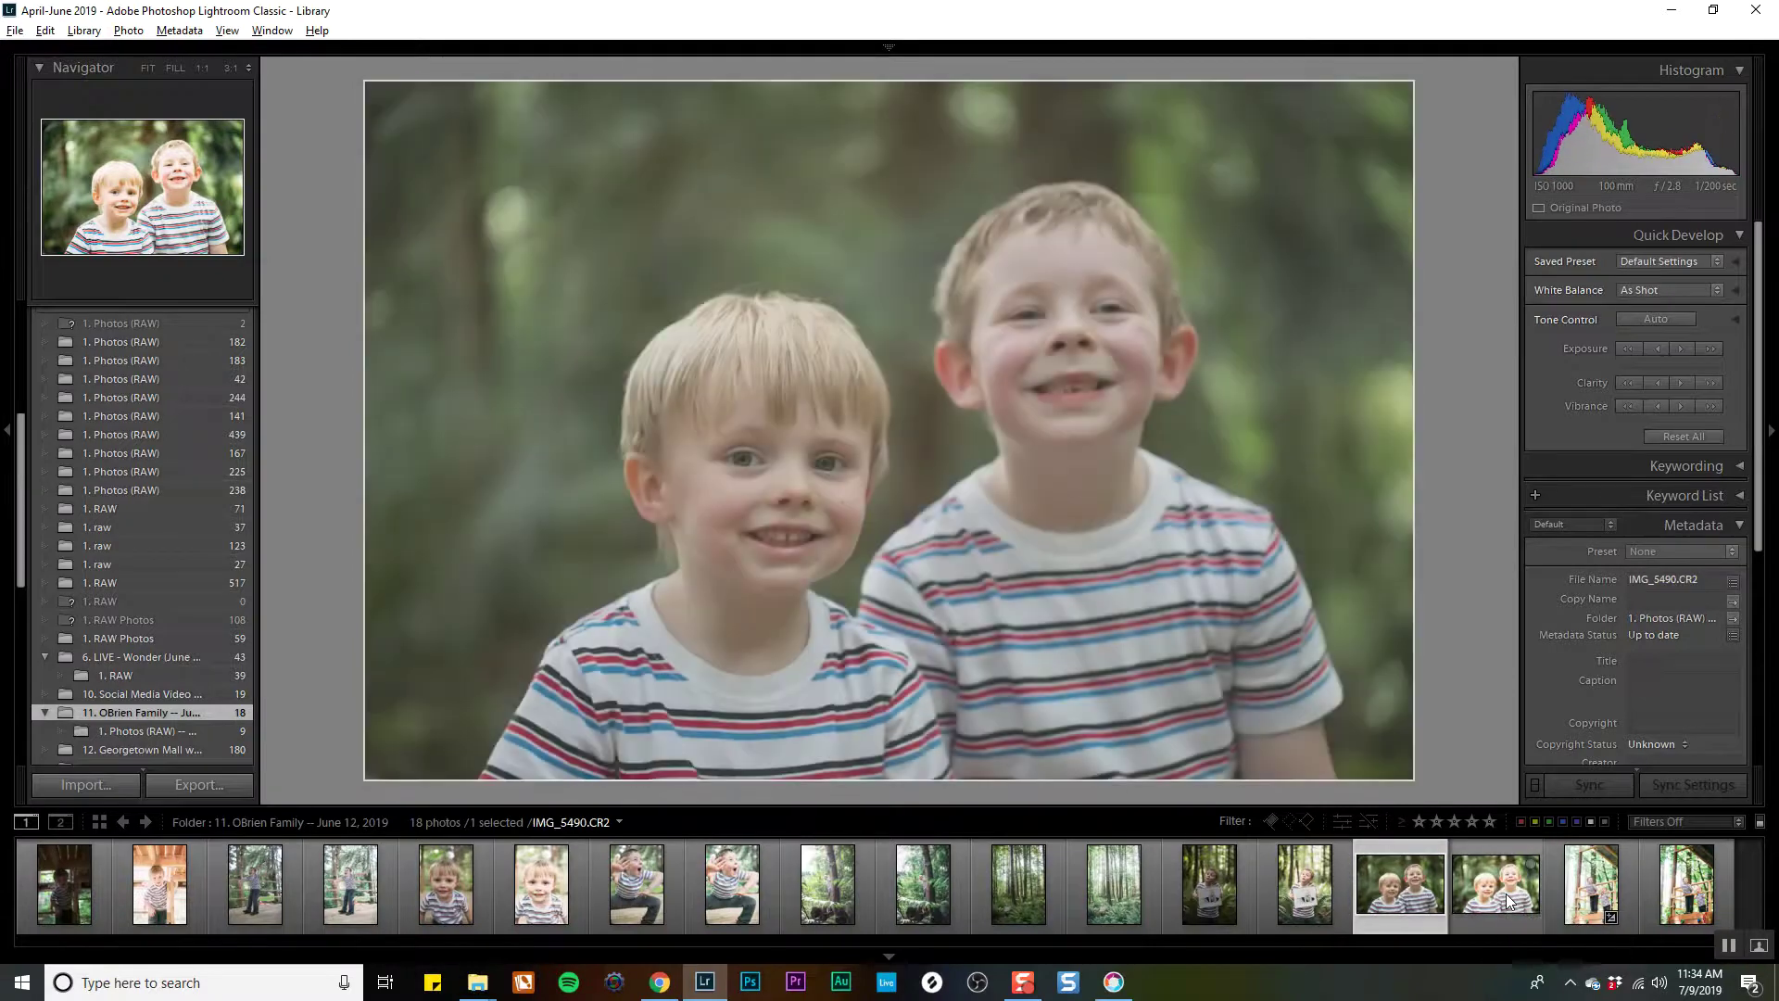
# Try the copied develop settings on the two-boys portrait IMG_5490.CR2 and undo the paste.
pyautogui.hotkey('ctrl', 'shift', 'v')
pyautogui.hotkey('ctrl', 'z')
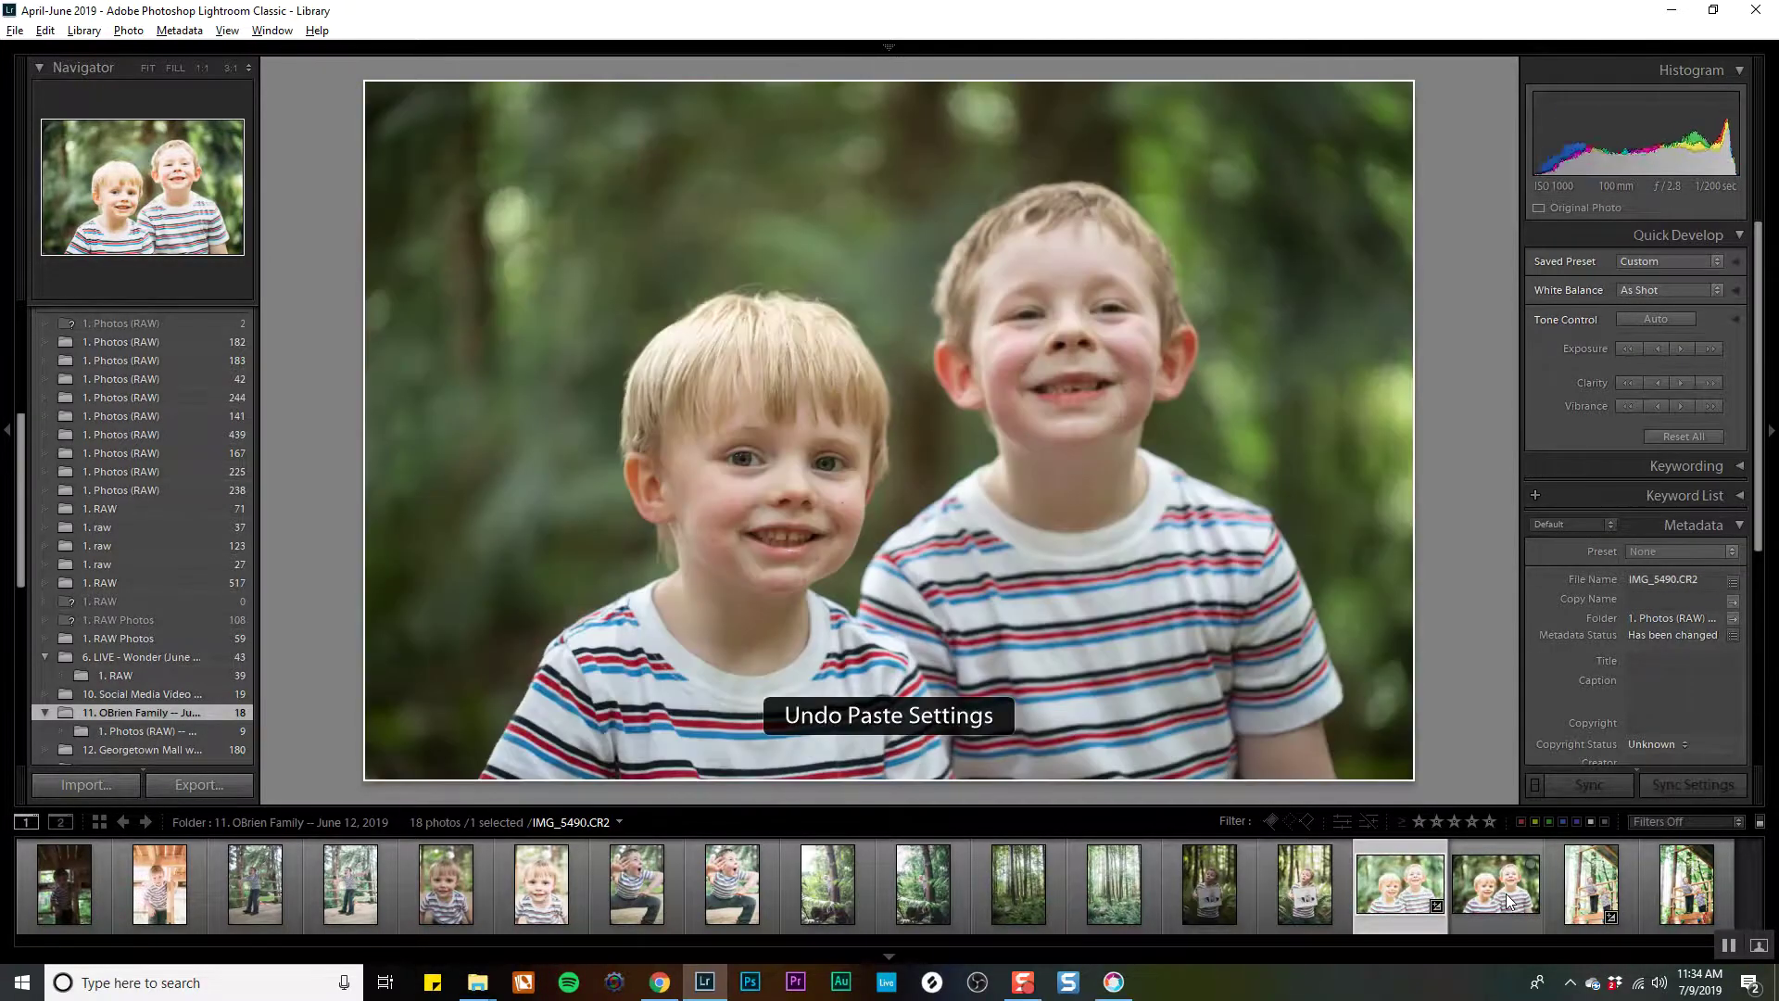
# Preview the VSCO Film 05 - Canon presets on the portrait and apply C - Kodak Ektar 100 + Blue.
pyautogui.press('d')
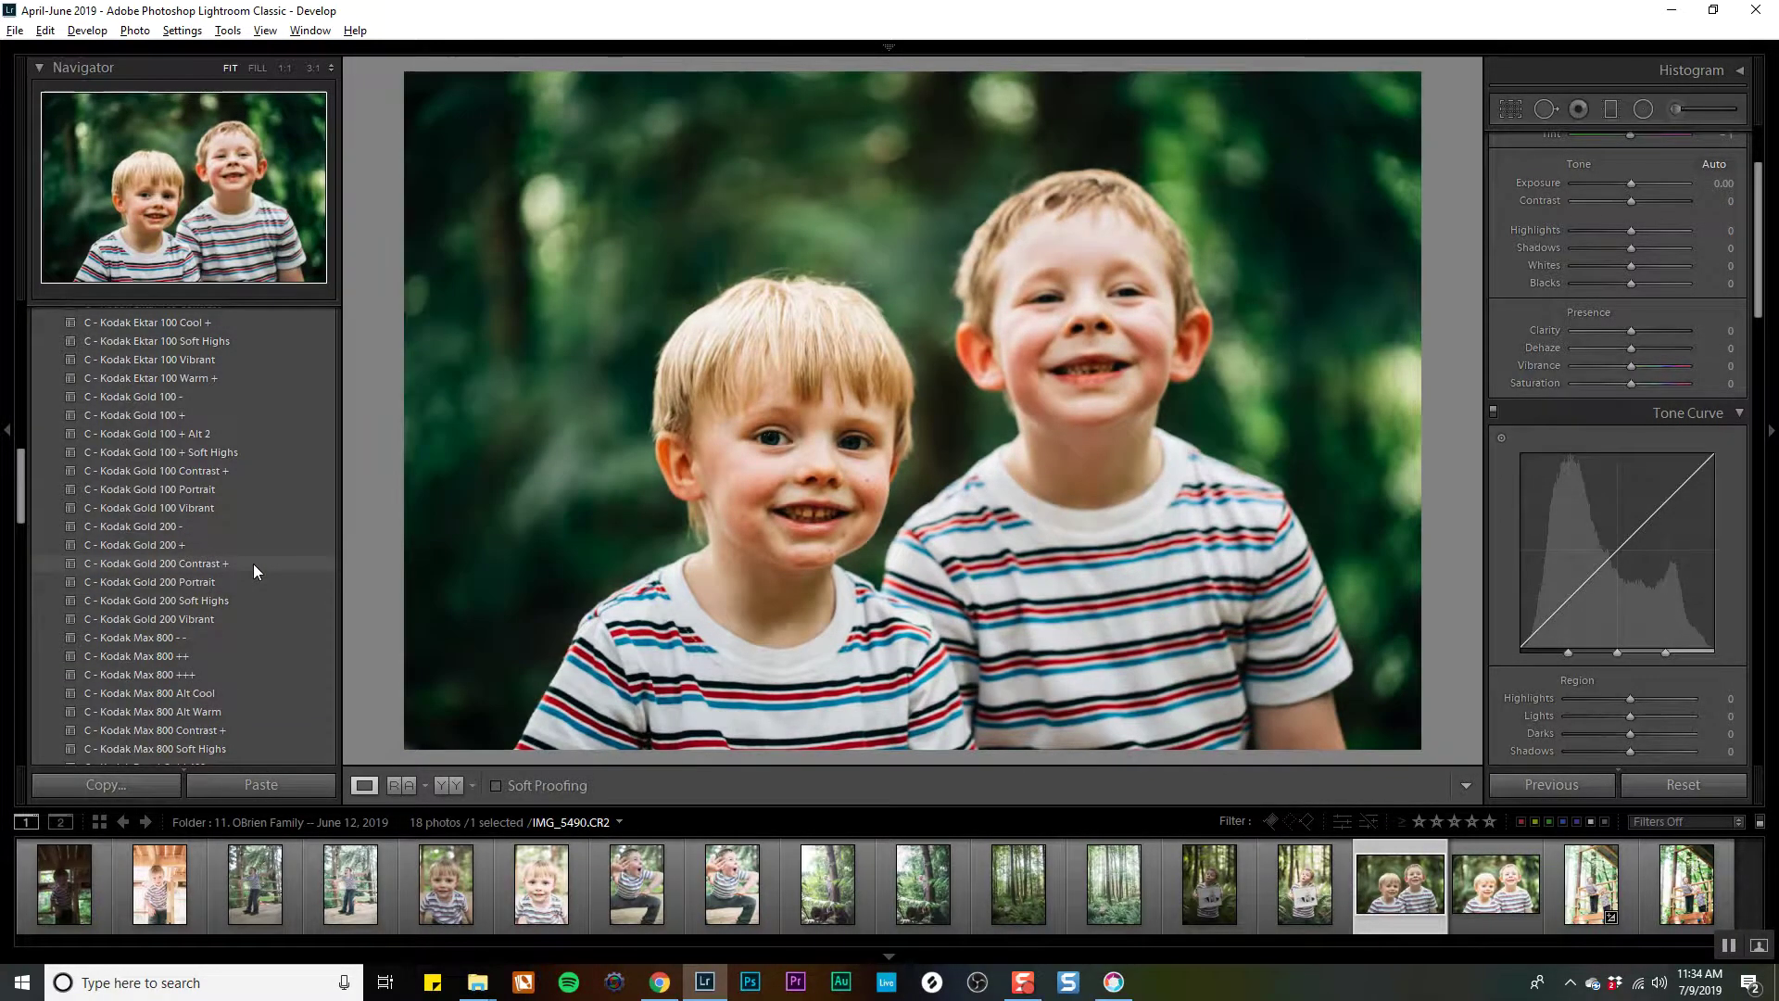
pyautogui.scroll(10, 226, 400)
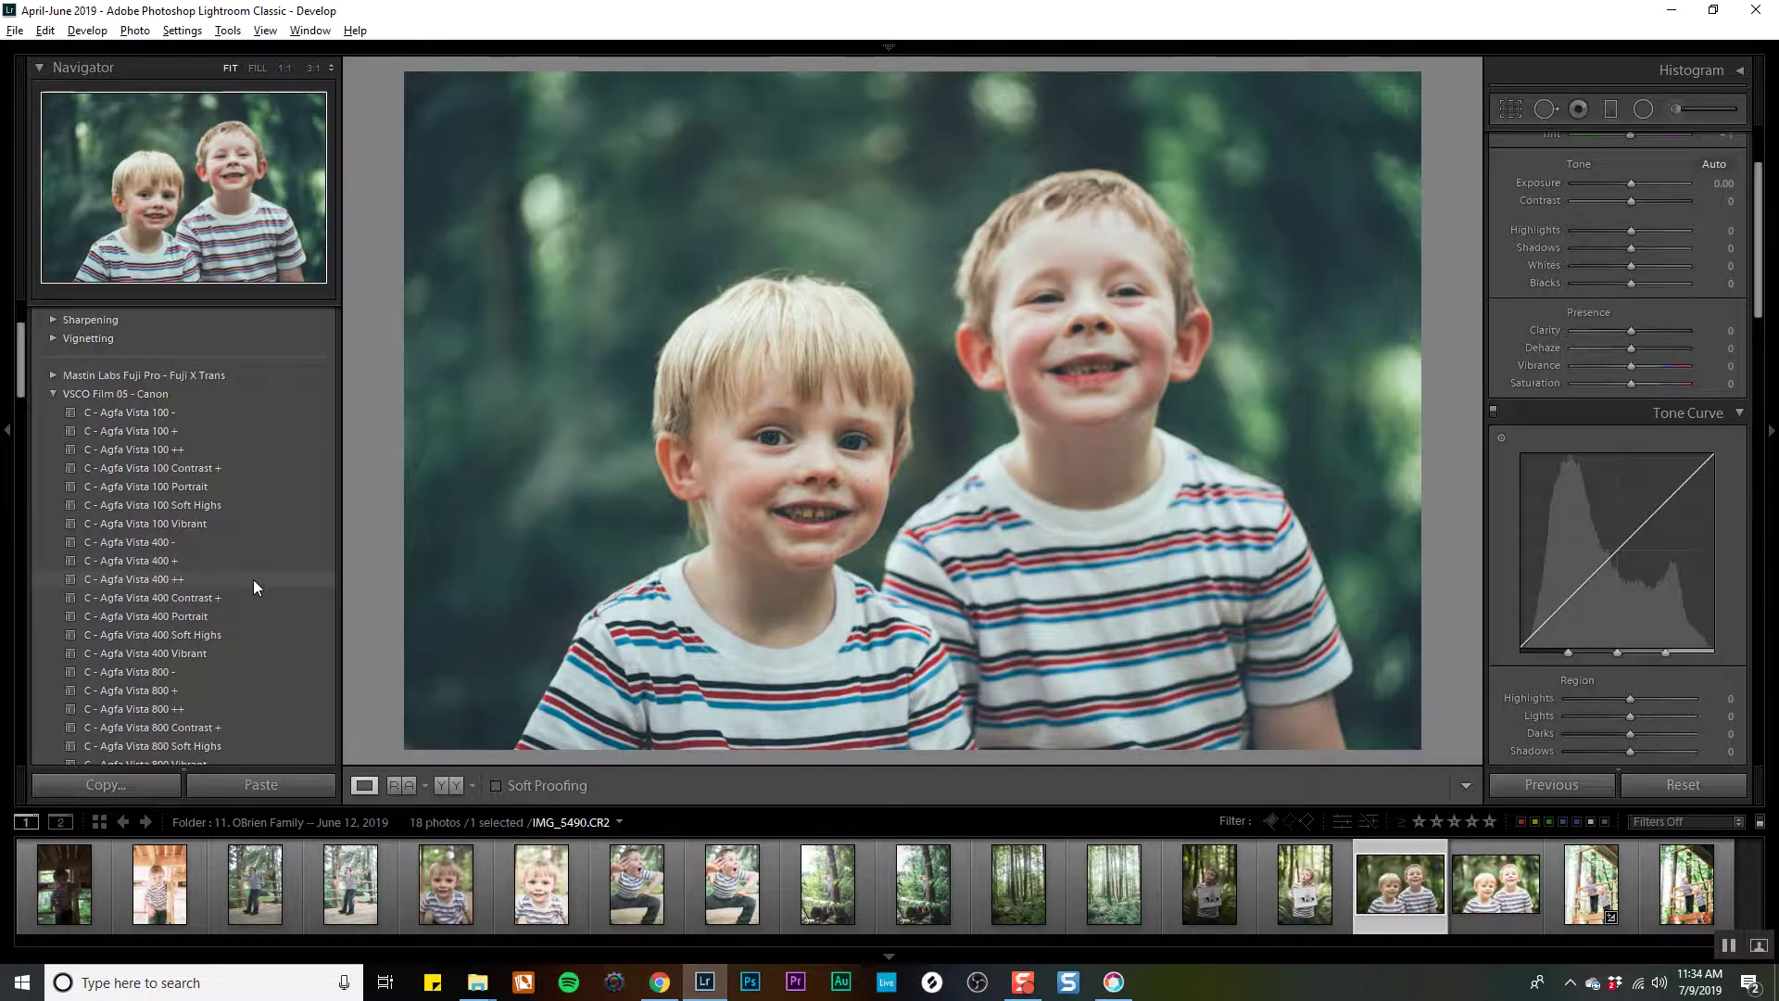
pyautogui.scroll(-6, 253, 542)
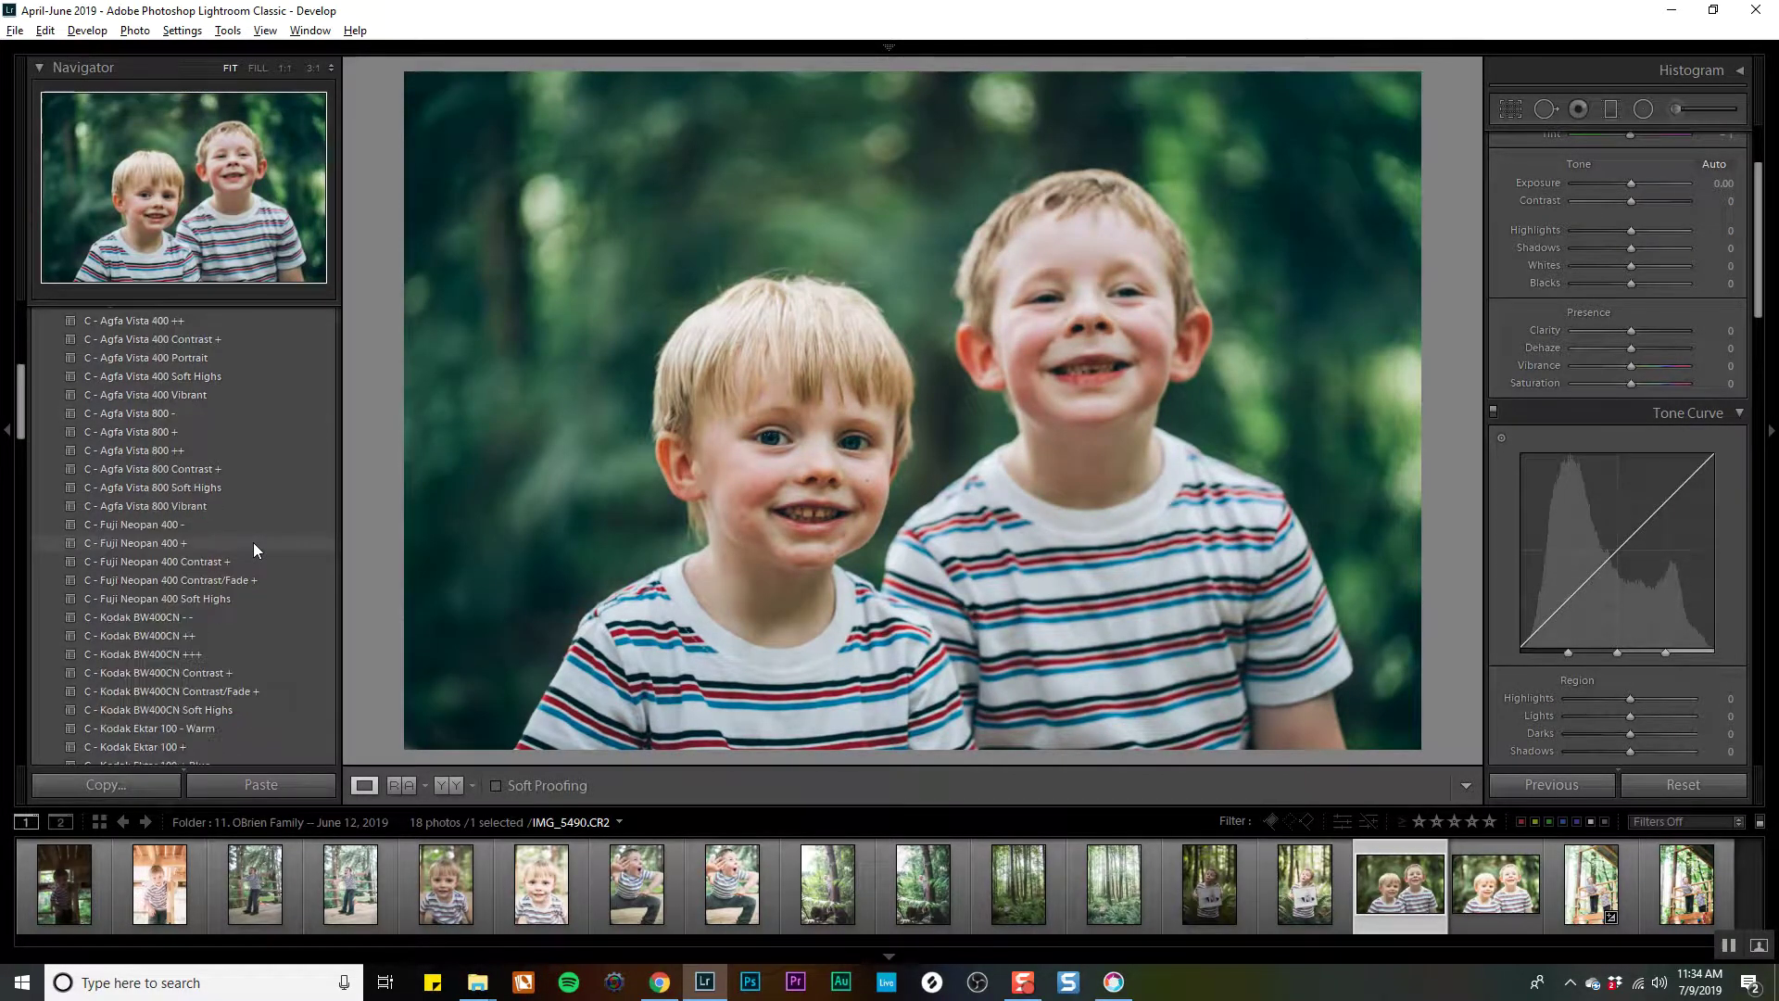
pyautogui.scroll(-5, 253, 637)
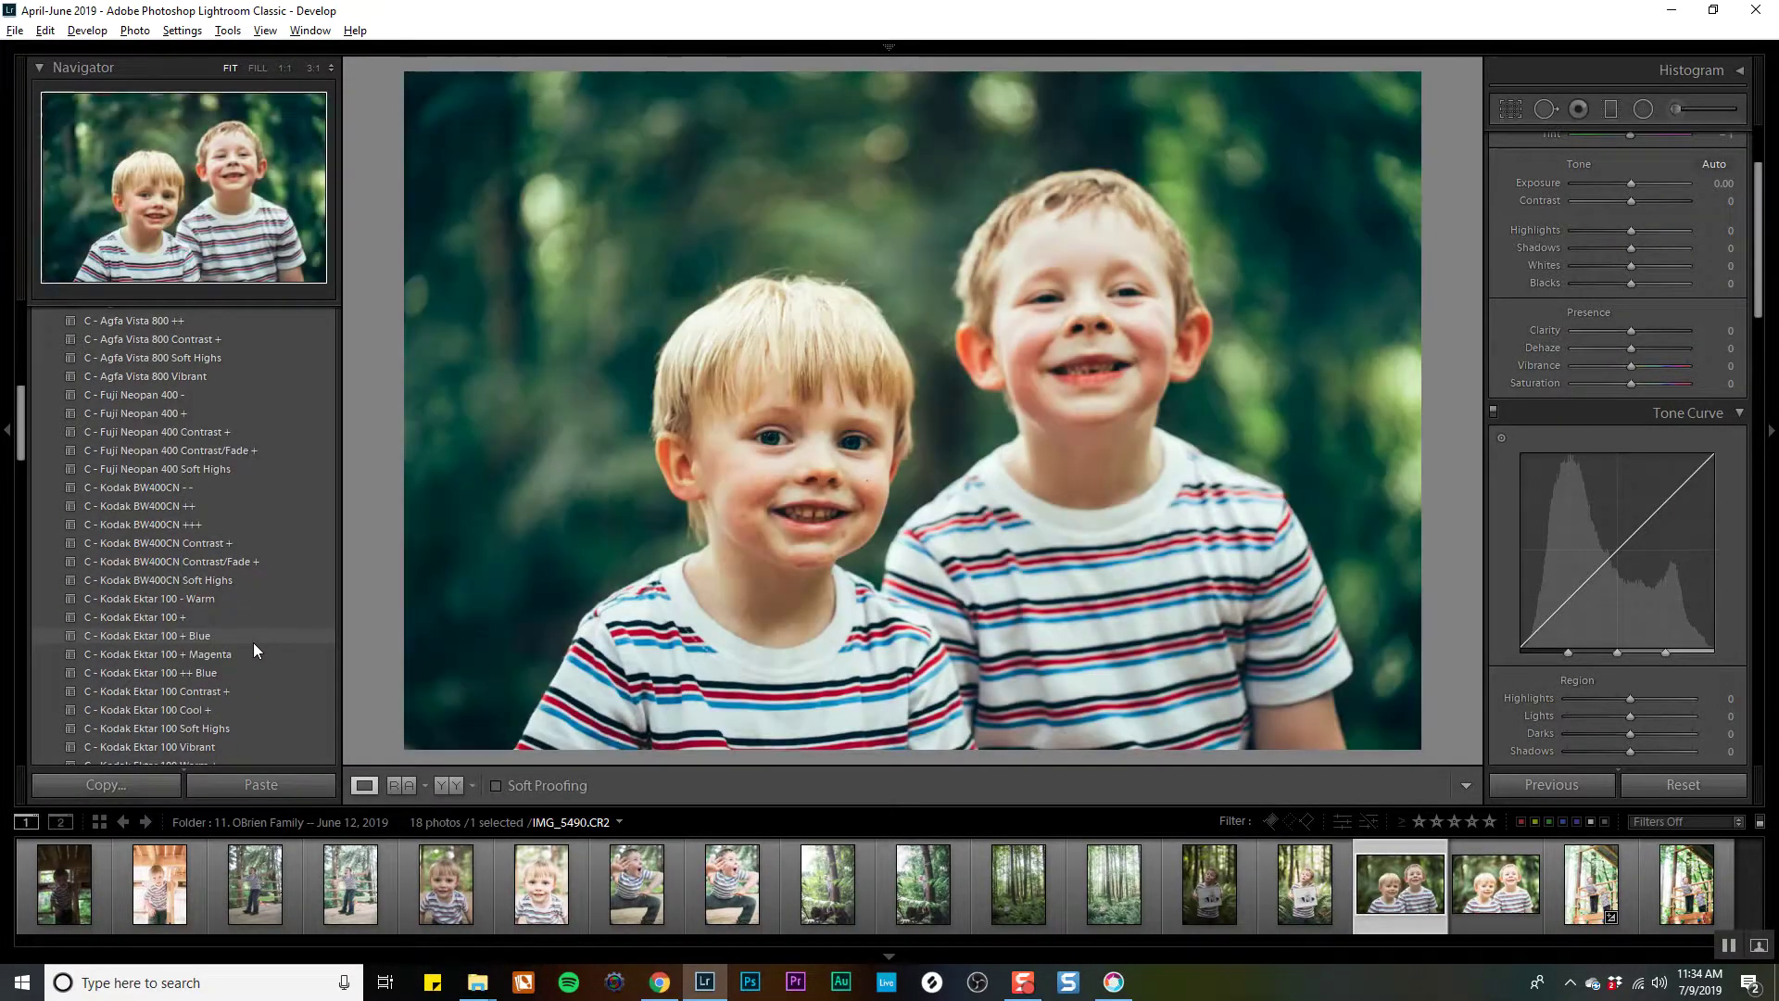
pyautogui.scroll(-3, 247, 597)
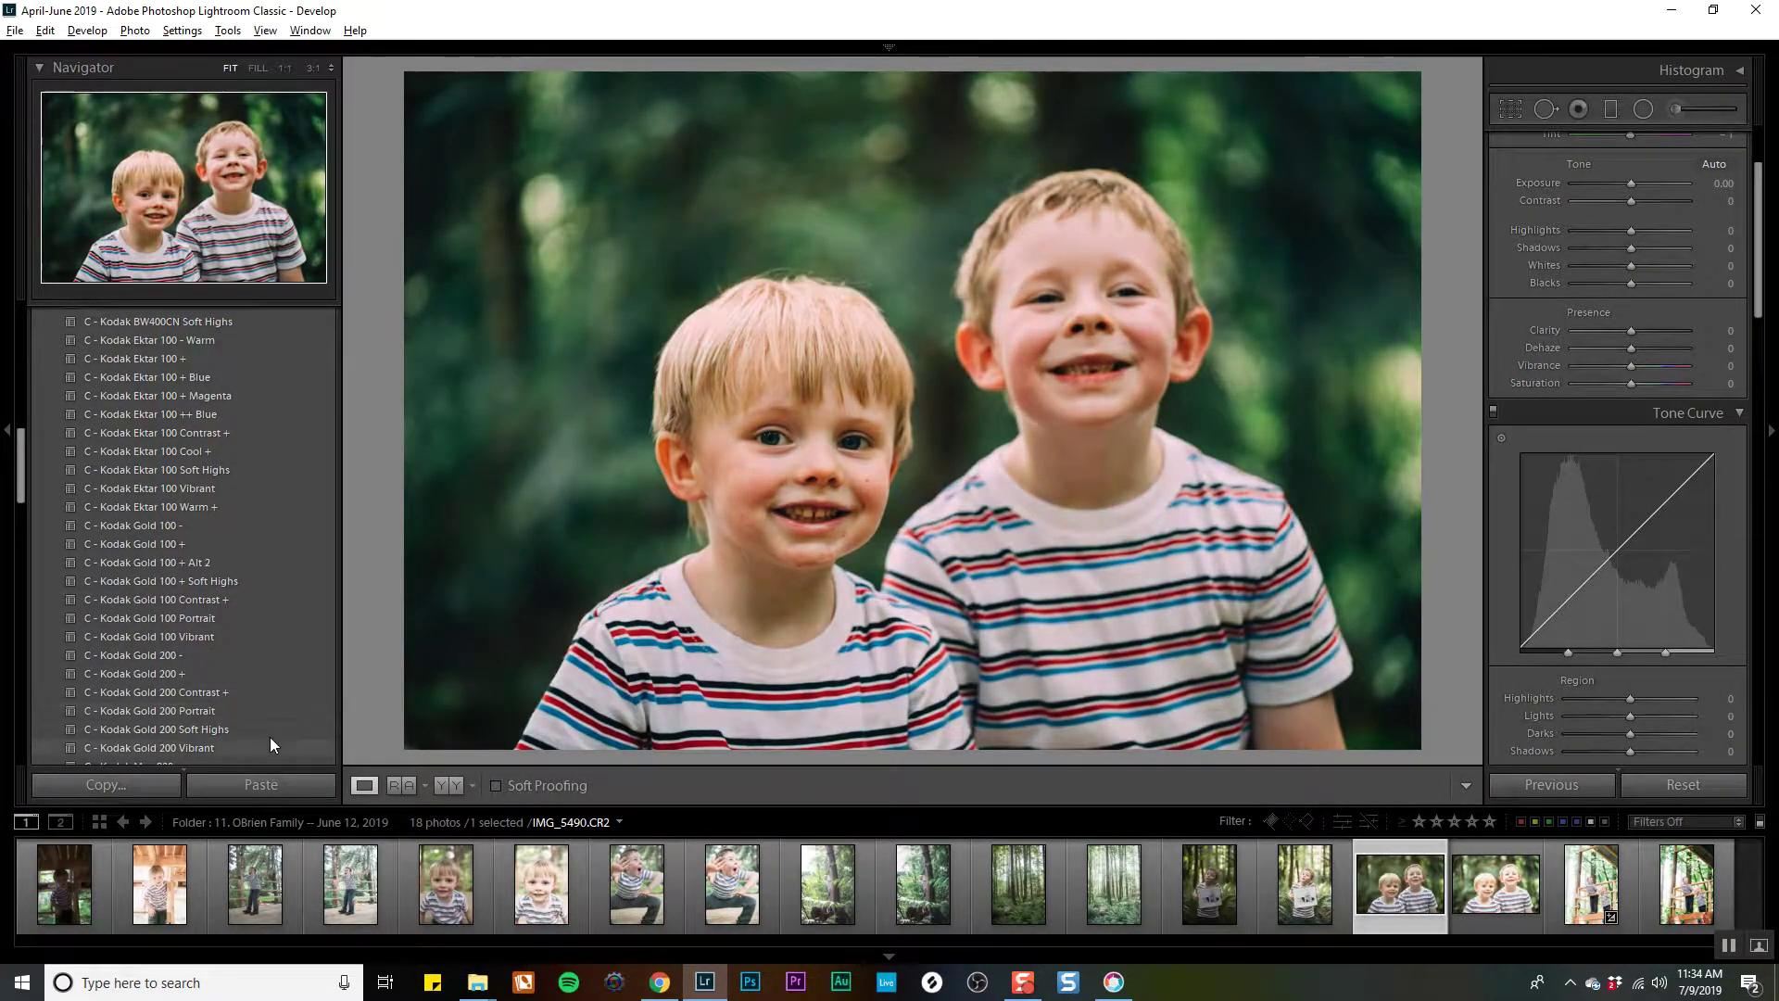
pyautogui.scroll(-2, 270, 721)
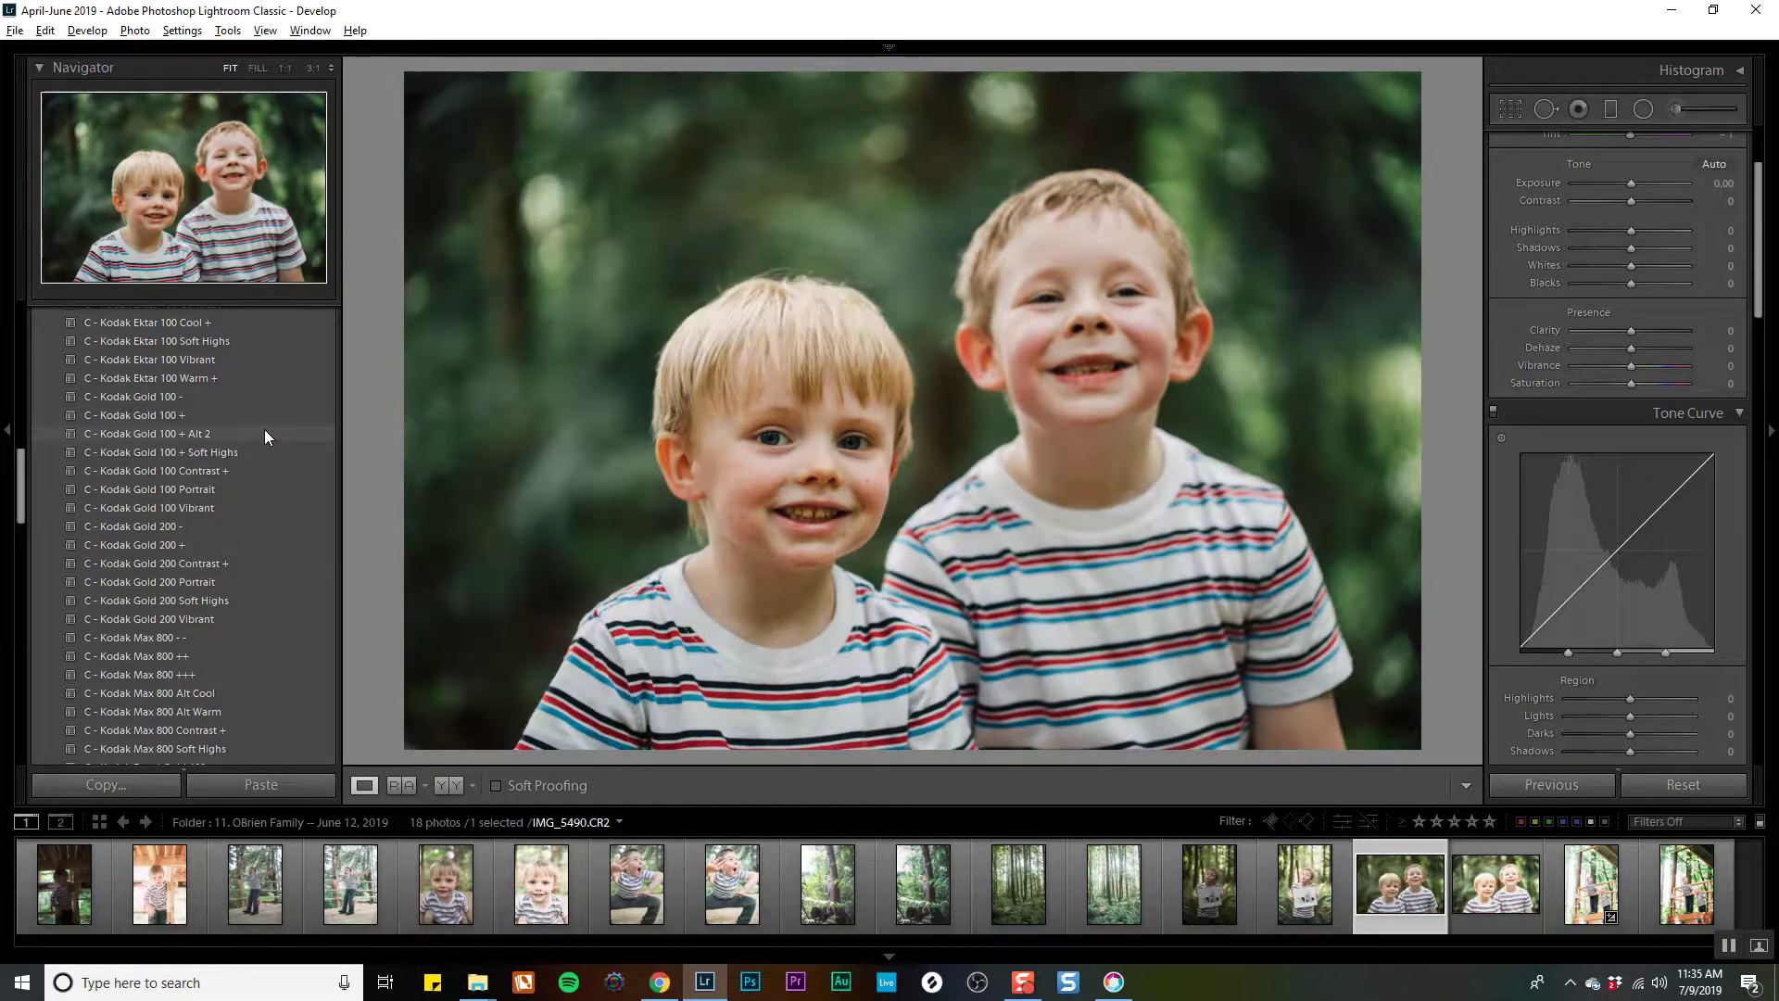
pyautogui.scroll(3, 263, 408)
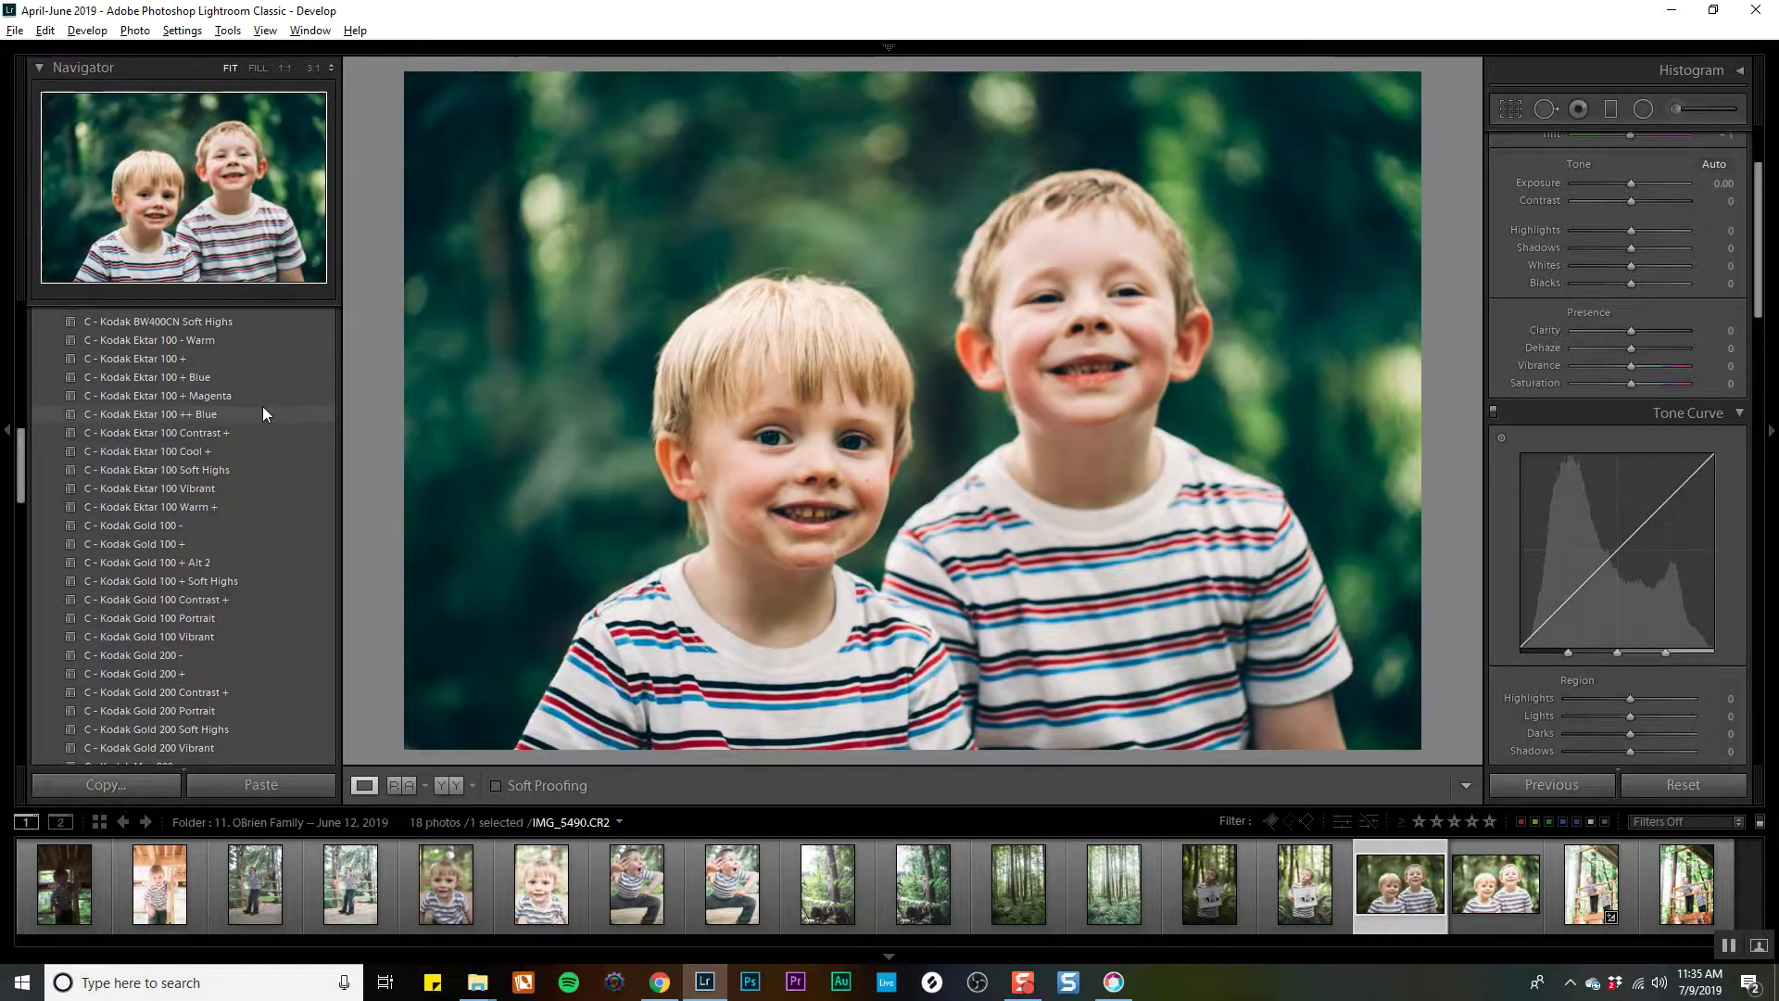
pyautogui.scroll(6, 263, 414)
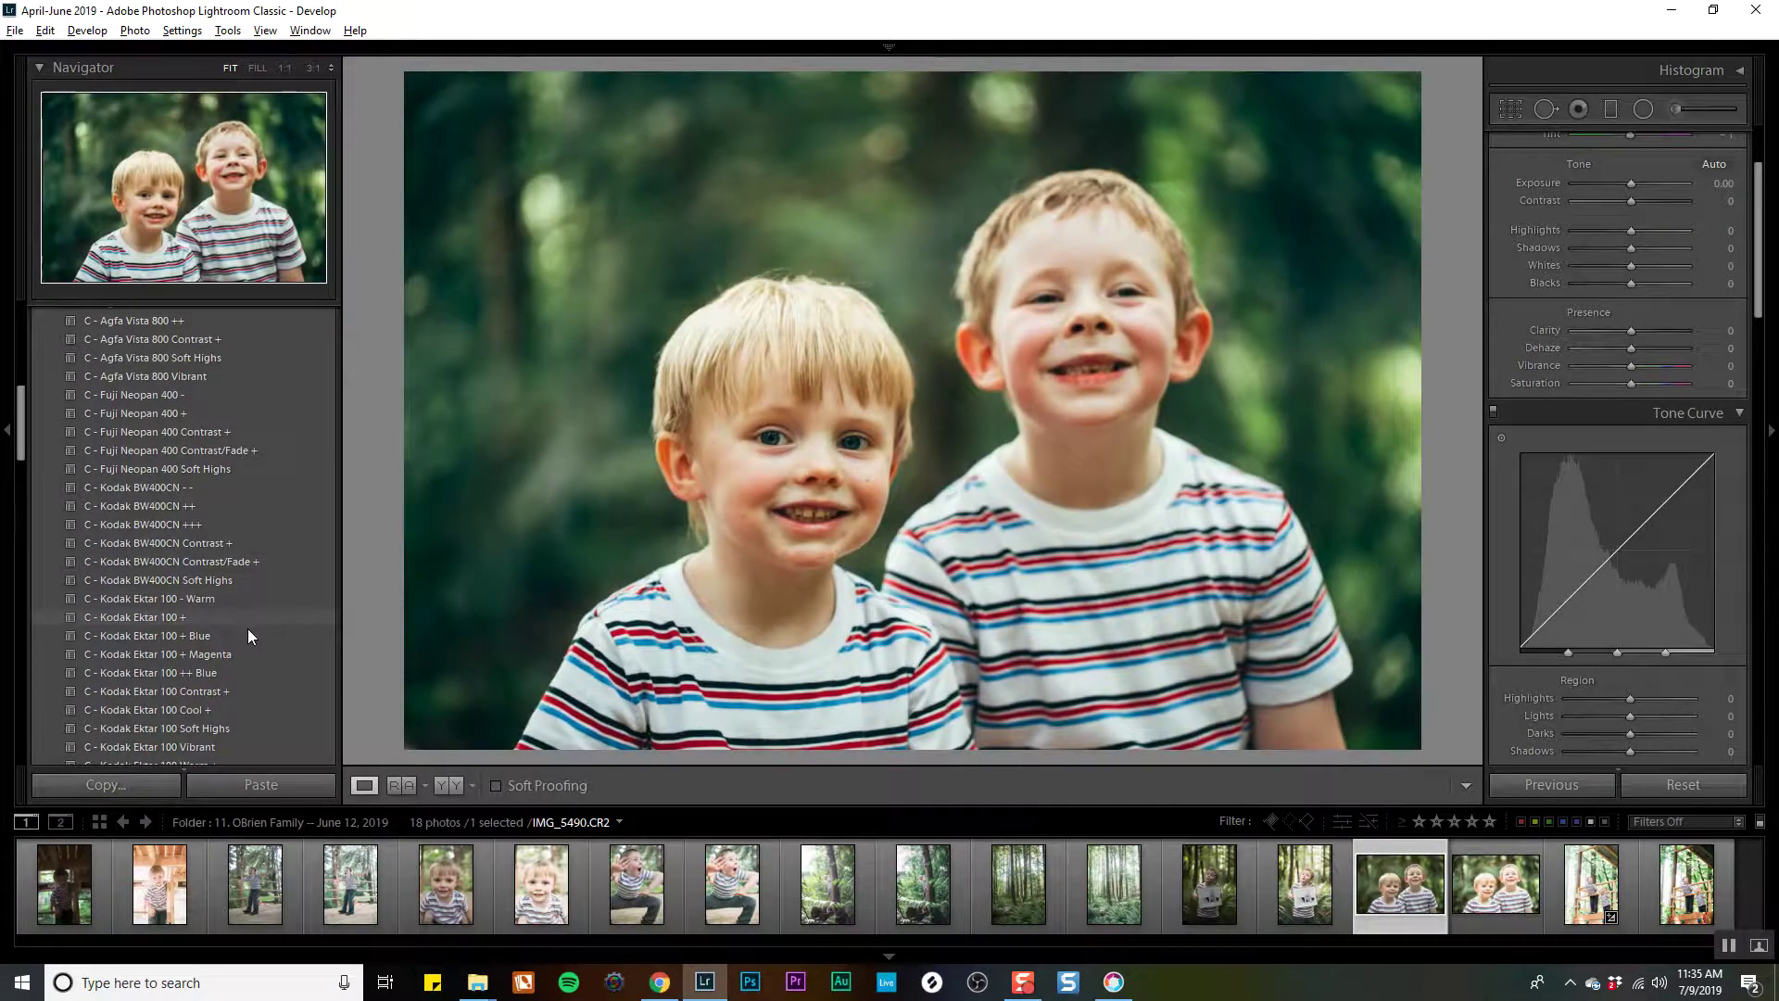
pyautogui.click(248, 637)
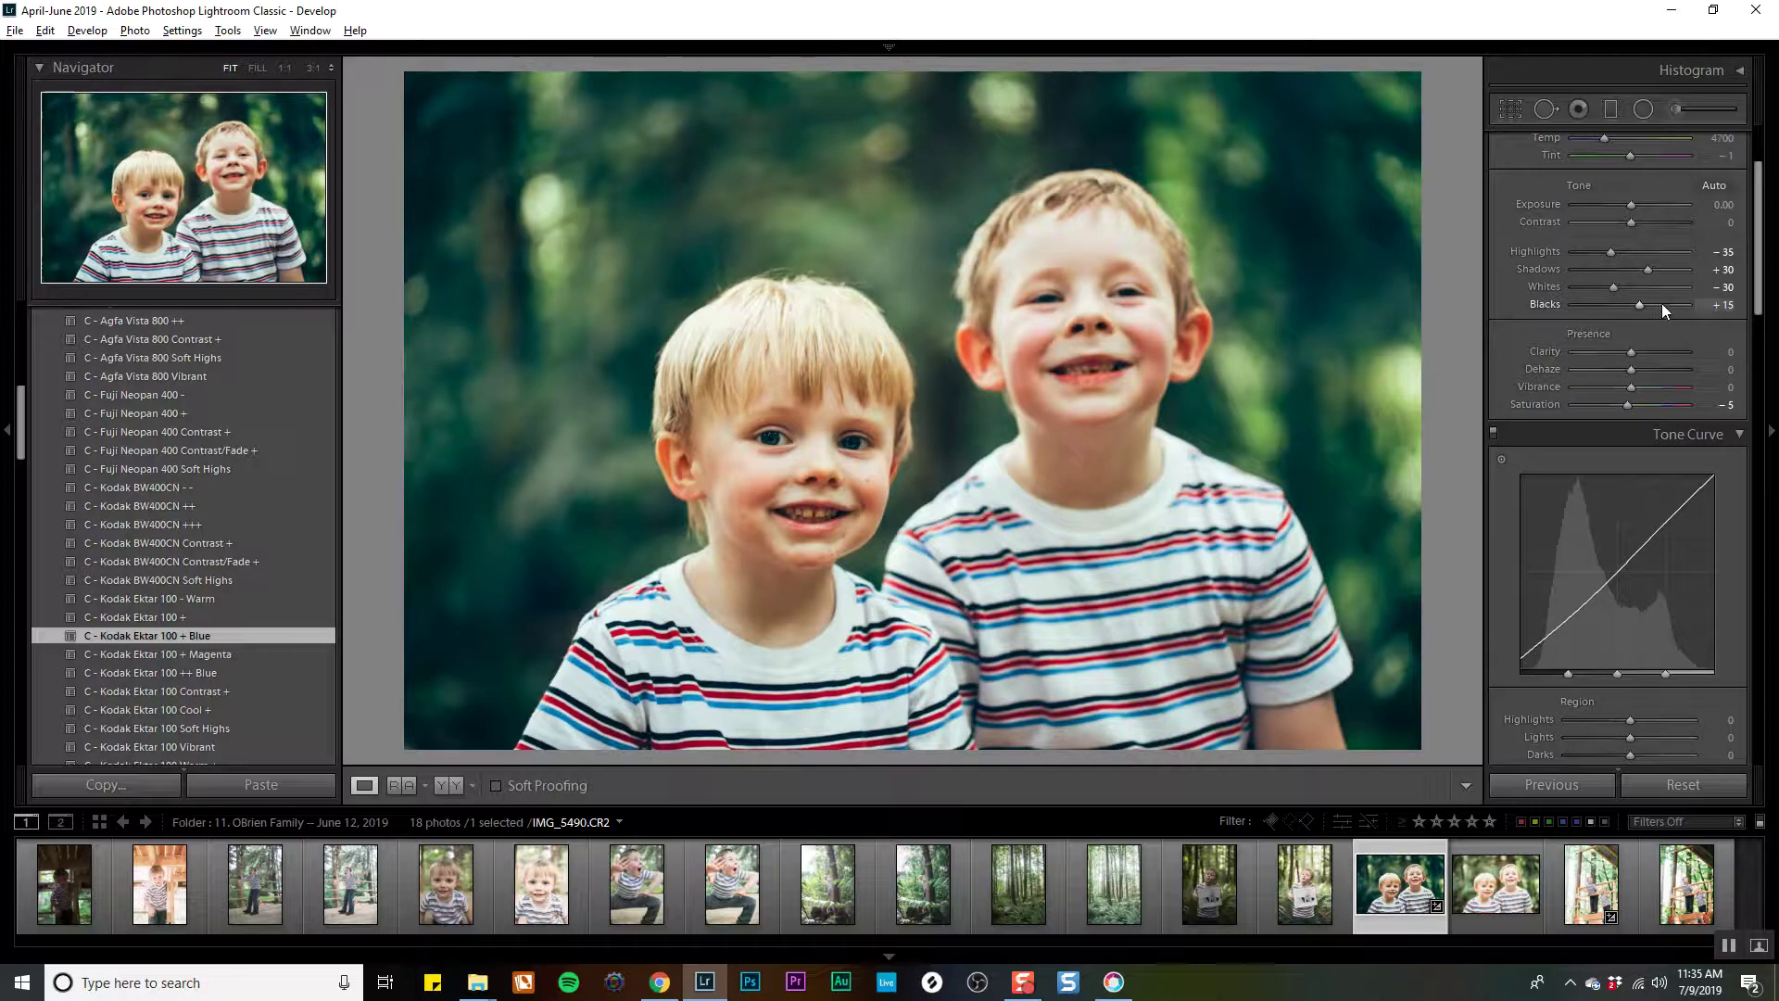
# Set the portrait's Blacks to +53, Highlights to -6 and Shadows to +43, and warm the white balance Temp to 5008.
pyautogui.click(1660, 303)
pyautogui.scroll(2, 1659, 302)
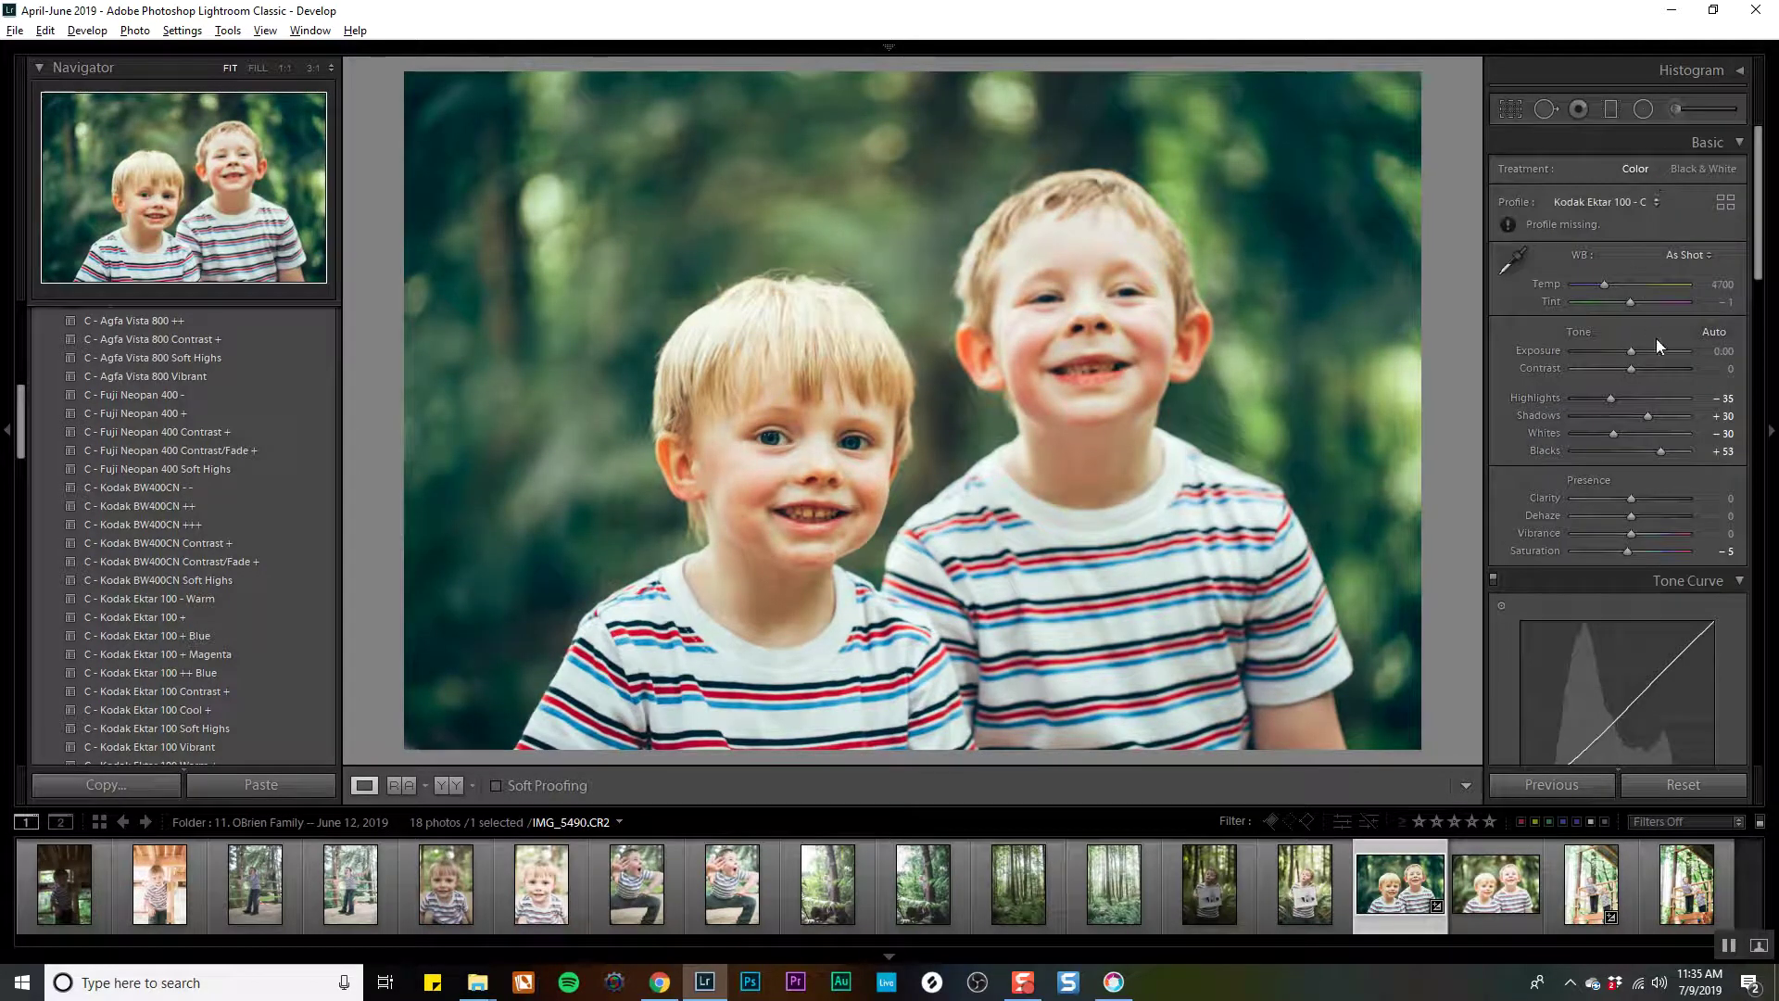
pyautogui.moveTo(1629, 396); pyautogui.dragTo(1654, 419)
pyautogui.click(1658, 420)
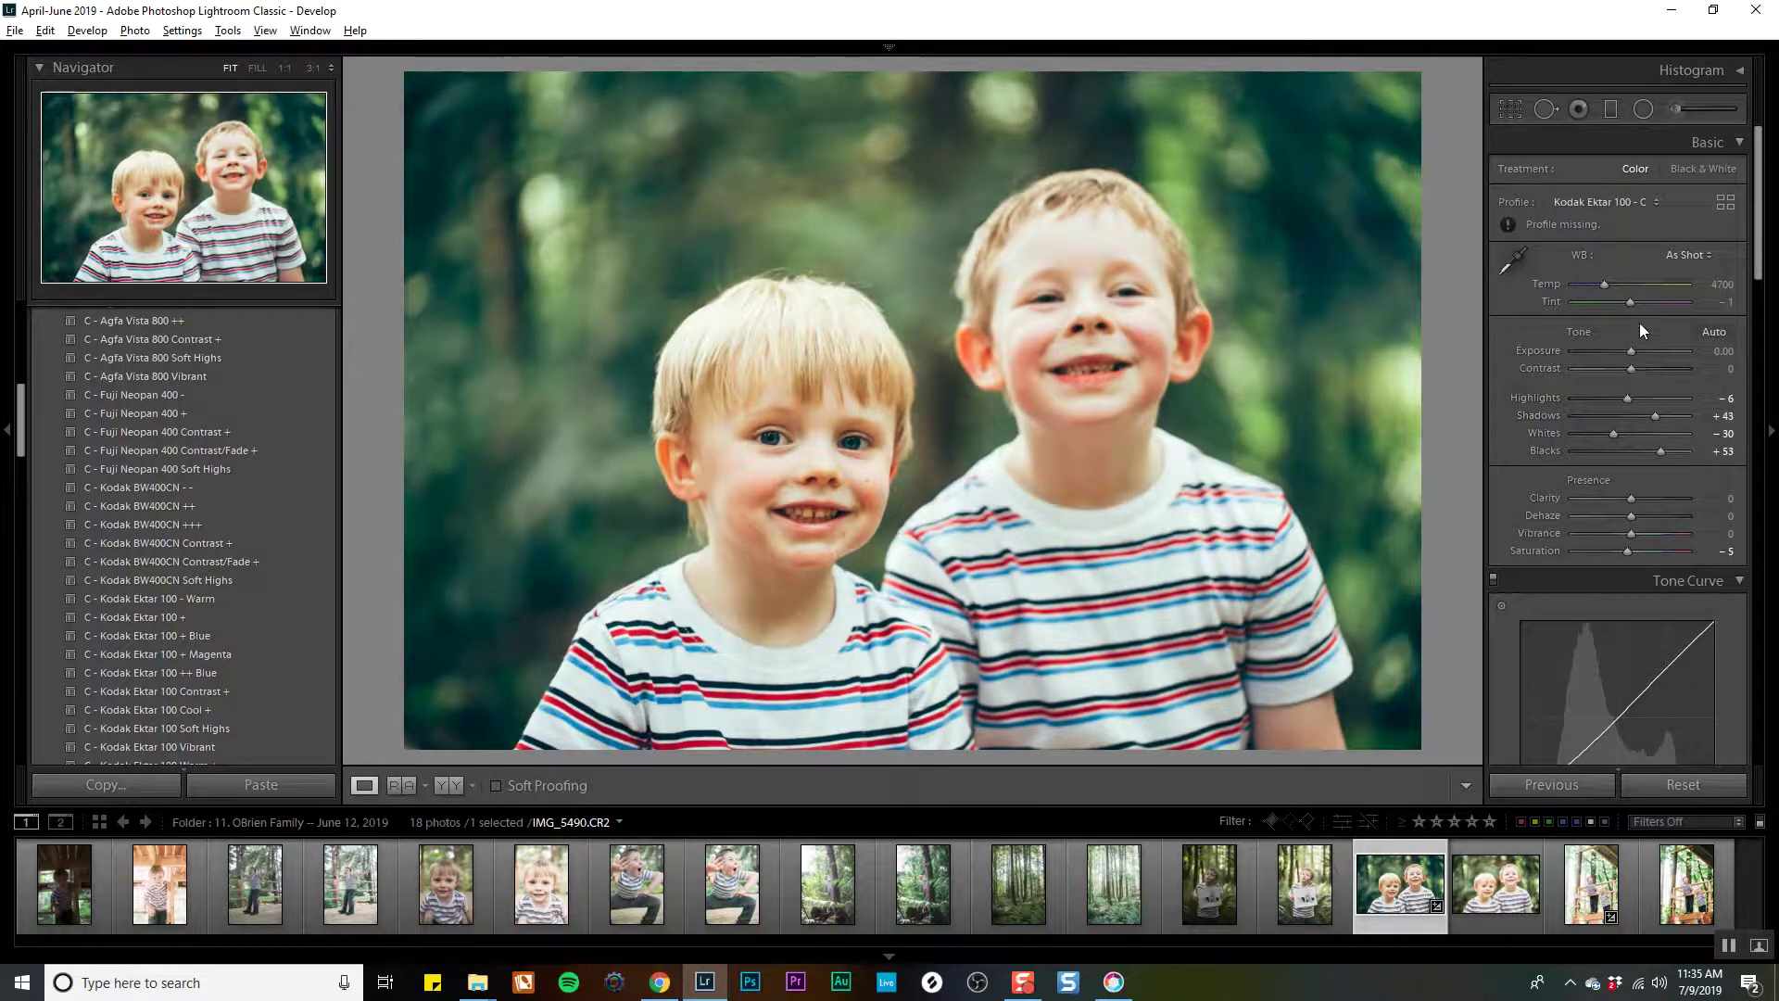
pyautogui.moveTo(1598, 286); pyautogui.dragTo(1603, 283)
# Lighten the skin tones by setting the Orange saturation to about -26 and the Orange luminance to +24.
pyautogui.moveTo(1763, 278); pyautogui.dragTo(1760, 428)
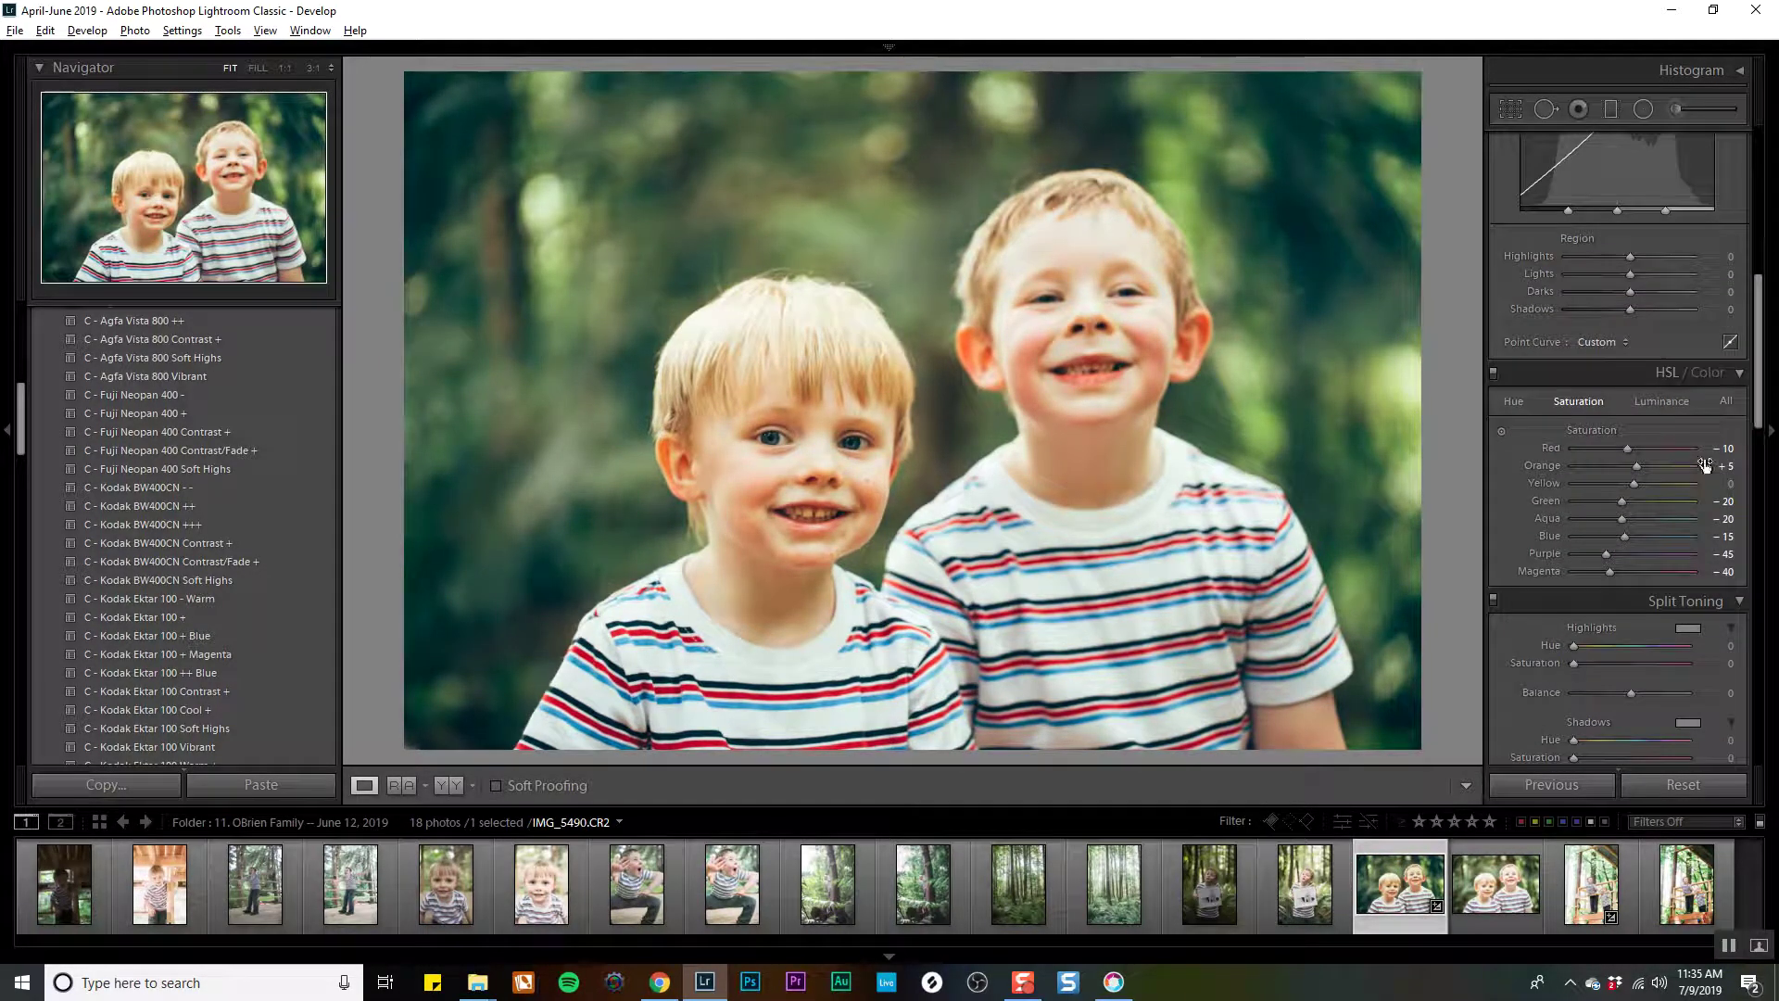
pyautogui.moveTo(1642, 470); pyautogui.dragTo(1619, 469)
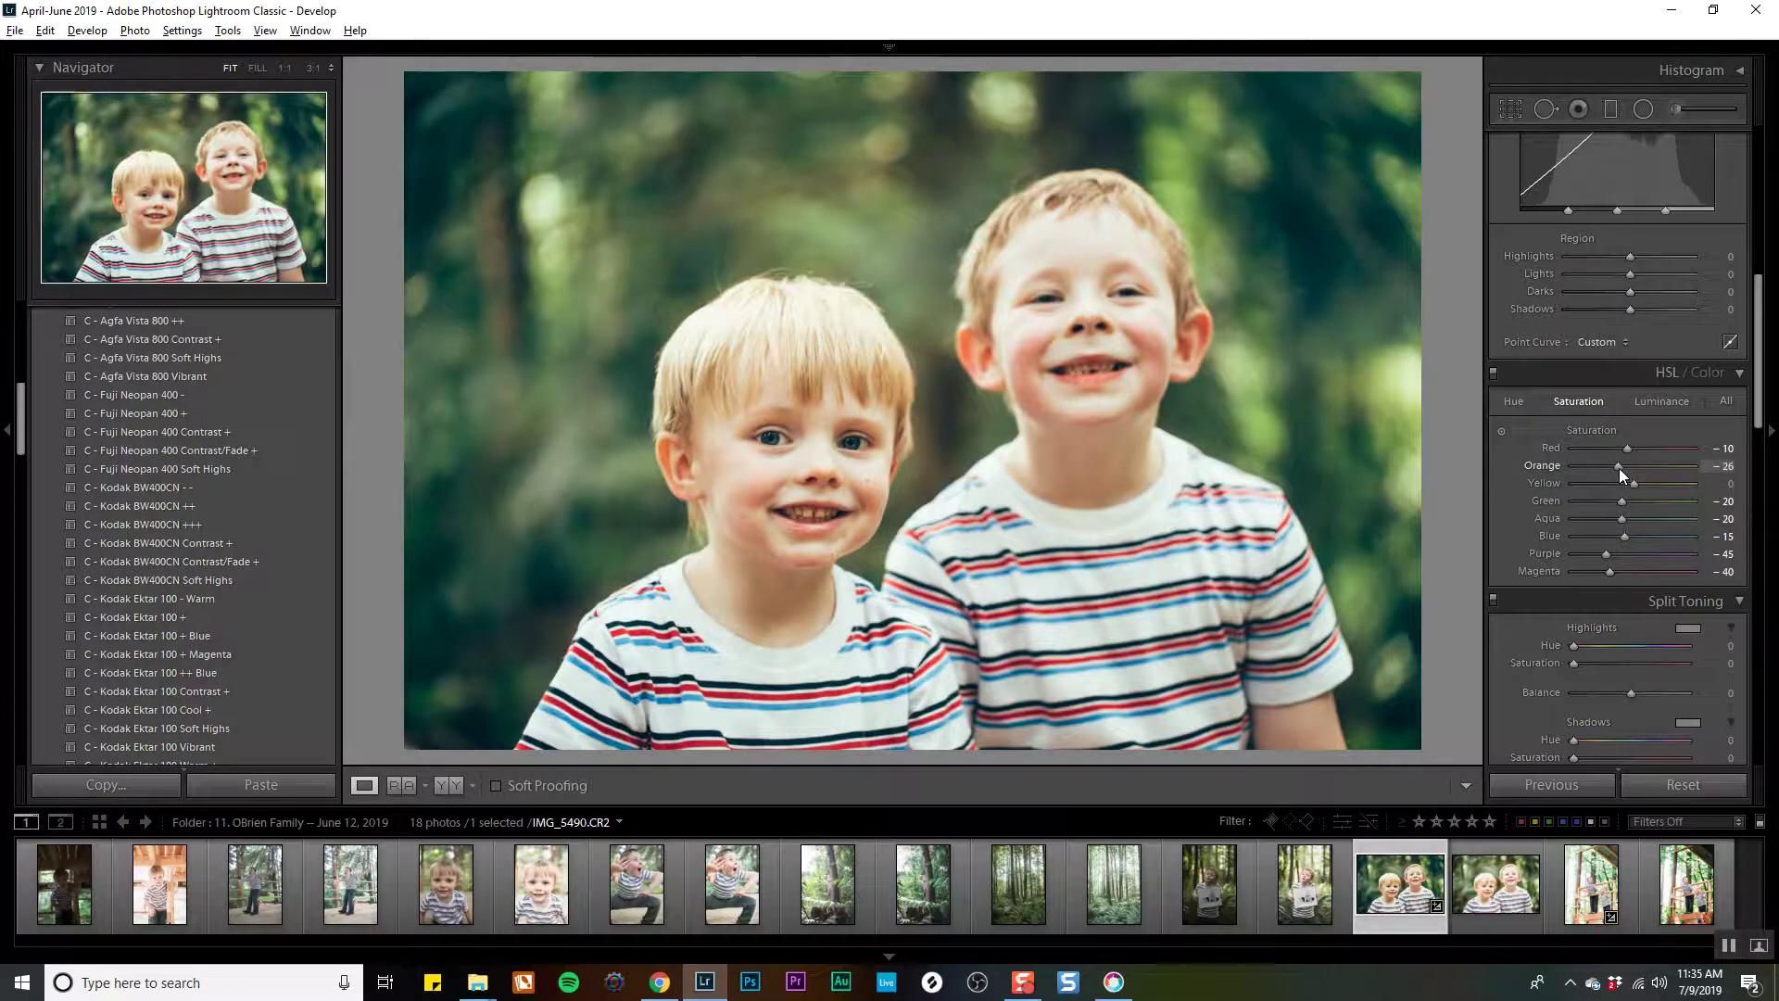
pyautogui.click(1654, 400)
pyautogui.moveTo(1644, 469); pyautogui.dragTo(1649, 464)
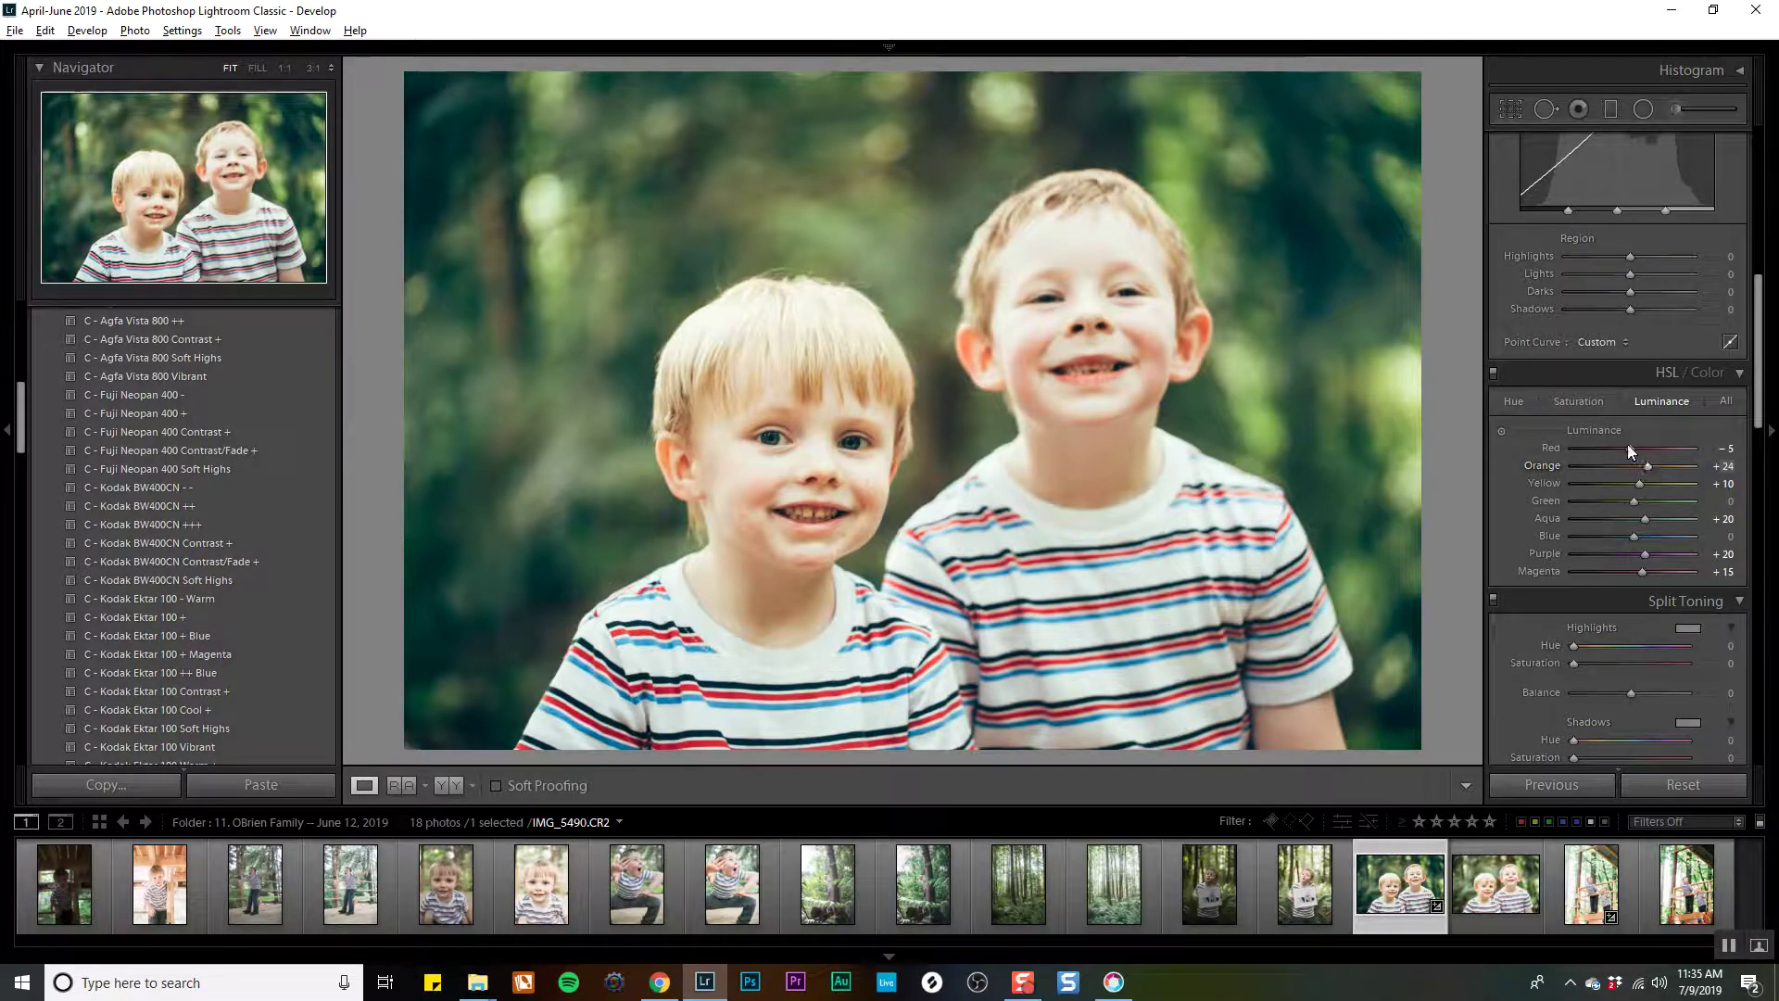
# Set the Red hue to -12, try shifting the Orange and Yellow hues, and reset both to 0.
pyautogui.click(1515, 402)
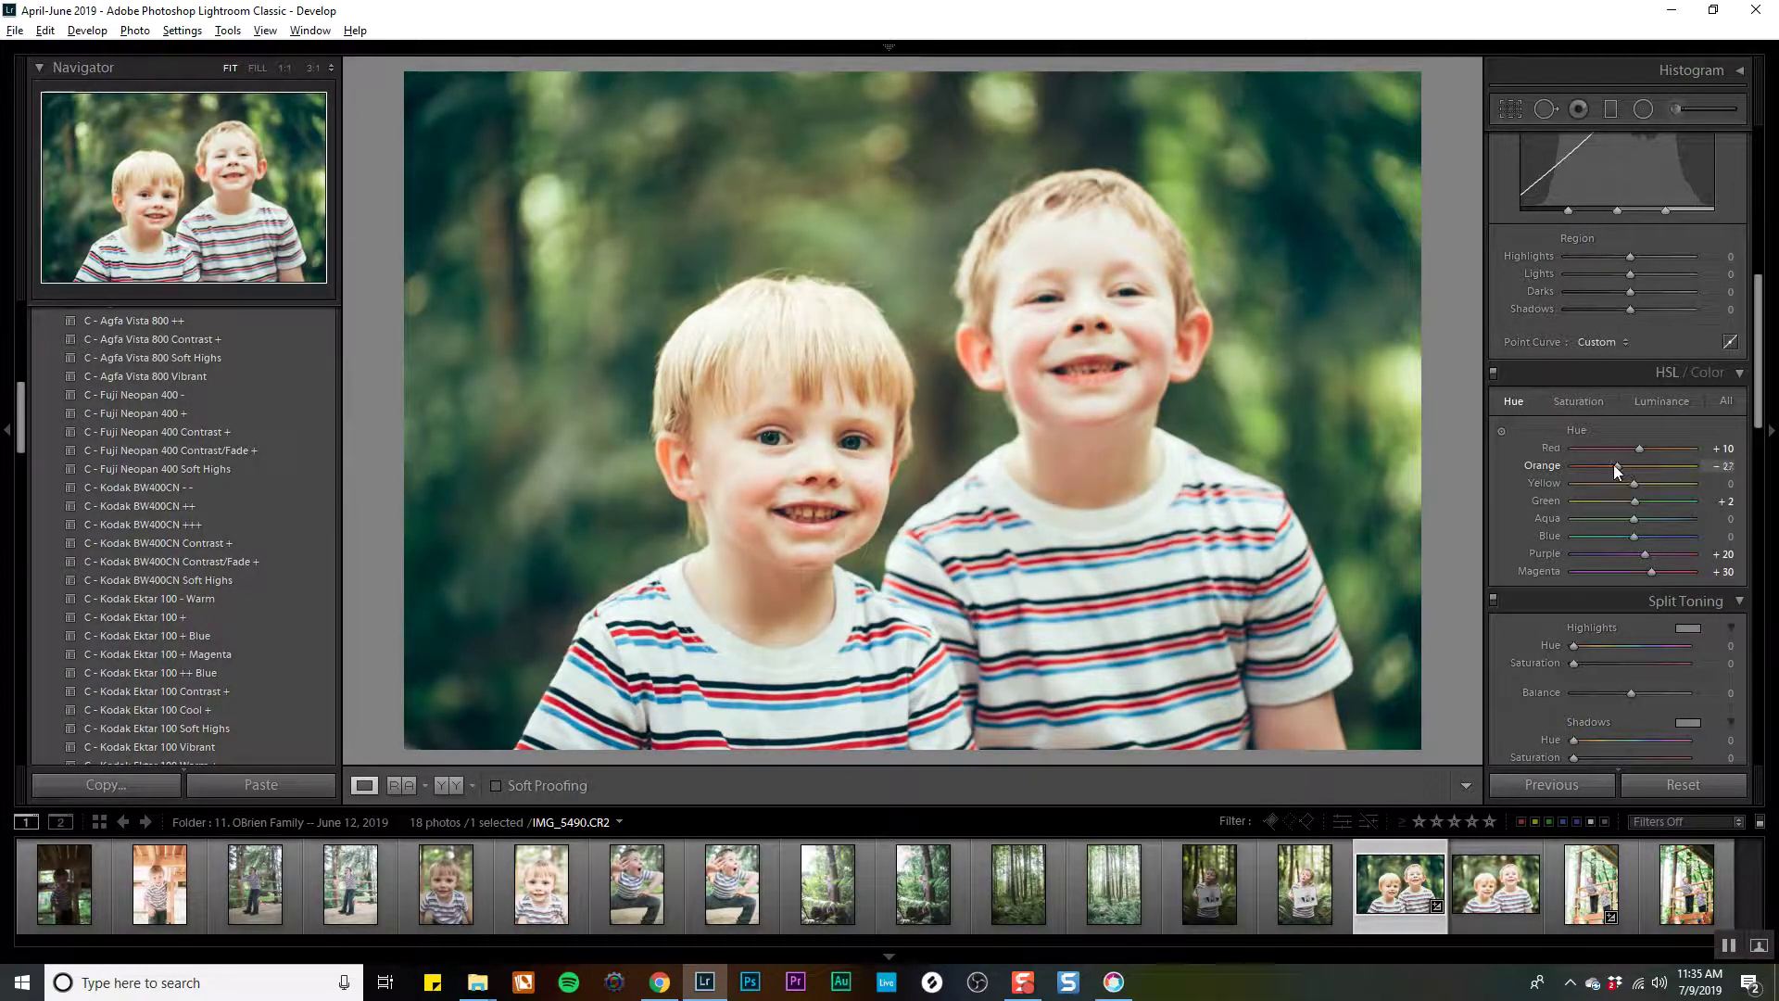
pyautogui.moveTo(1614, 464)
pyautogui.mouseDown()
pyautogui.moveTo(1588, 464)
pyautogui.moveTo(1643, 463)
pyautogui.moveTo(1646, 446)
pyautogui.moveTo(1614, 443)
pyautogui.moveTo(1637, 448)
pyautogui.moveTo(1620, 446)
pyautogui.moveTo(1610, 484)
pyautogui.moveTo(1640, 483)
pyautogui.mouseUp()
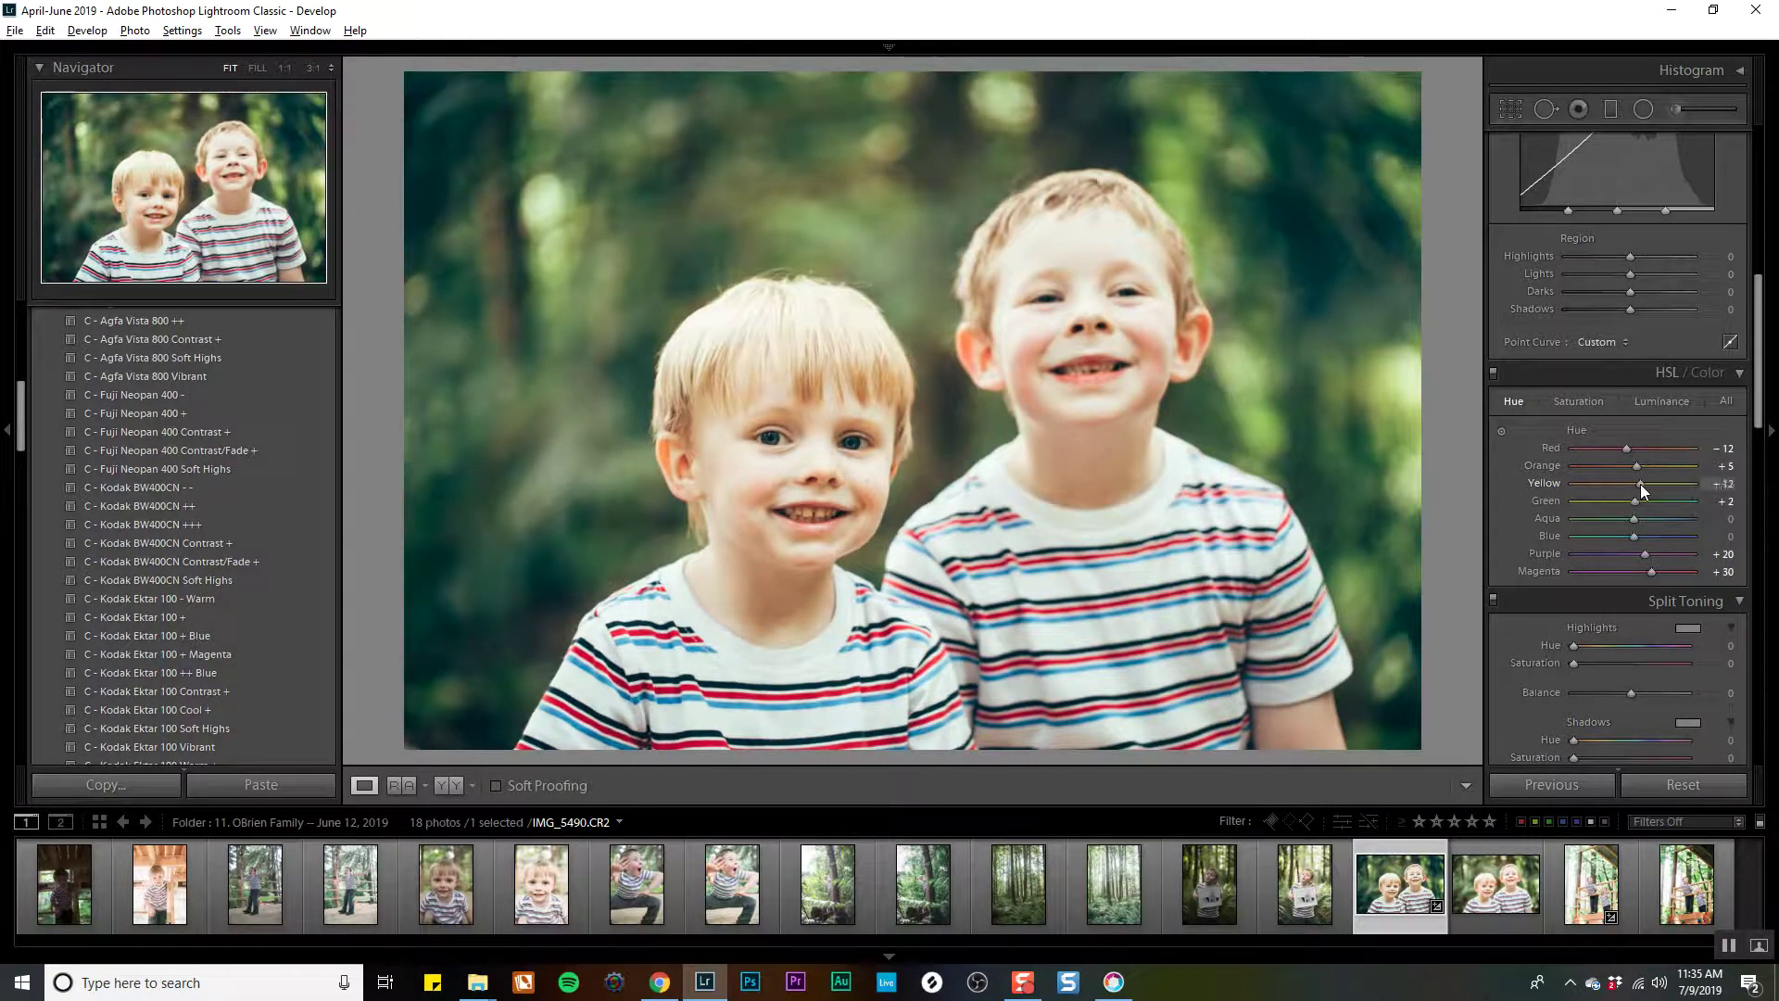
pyautogui.doubleClick(1635, 481)
pyautogui.doubleClick(1636, 465)
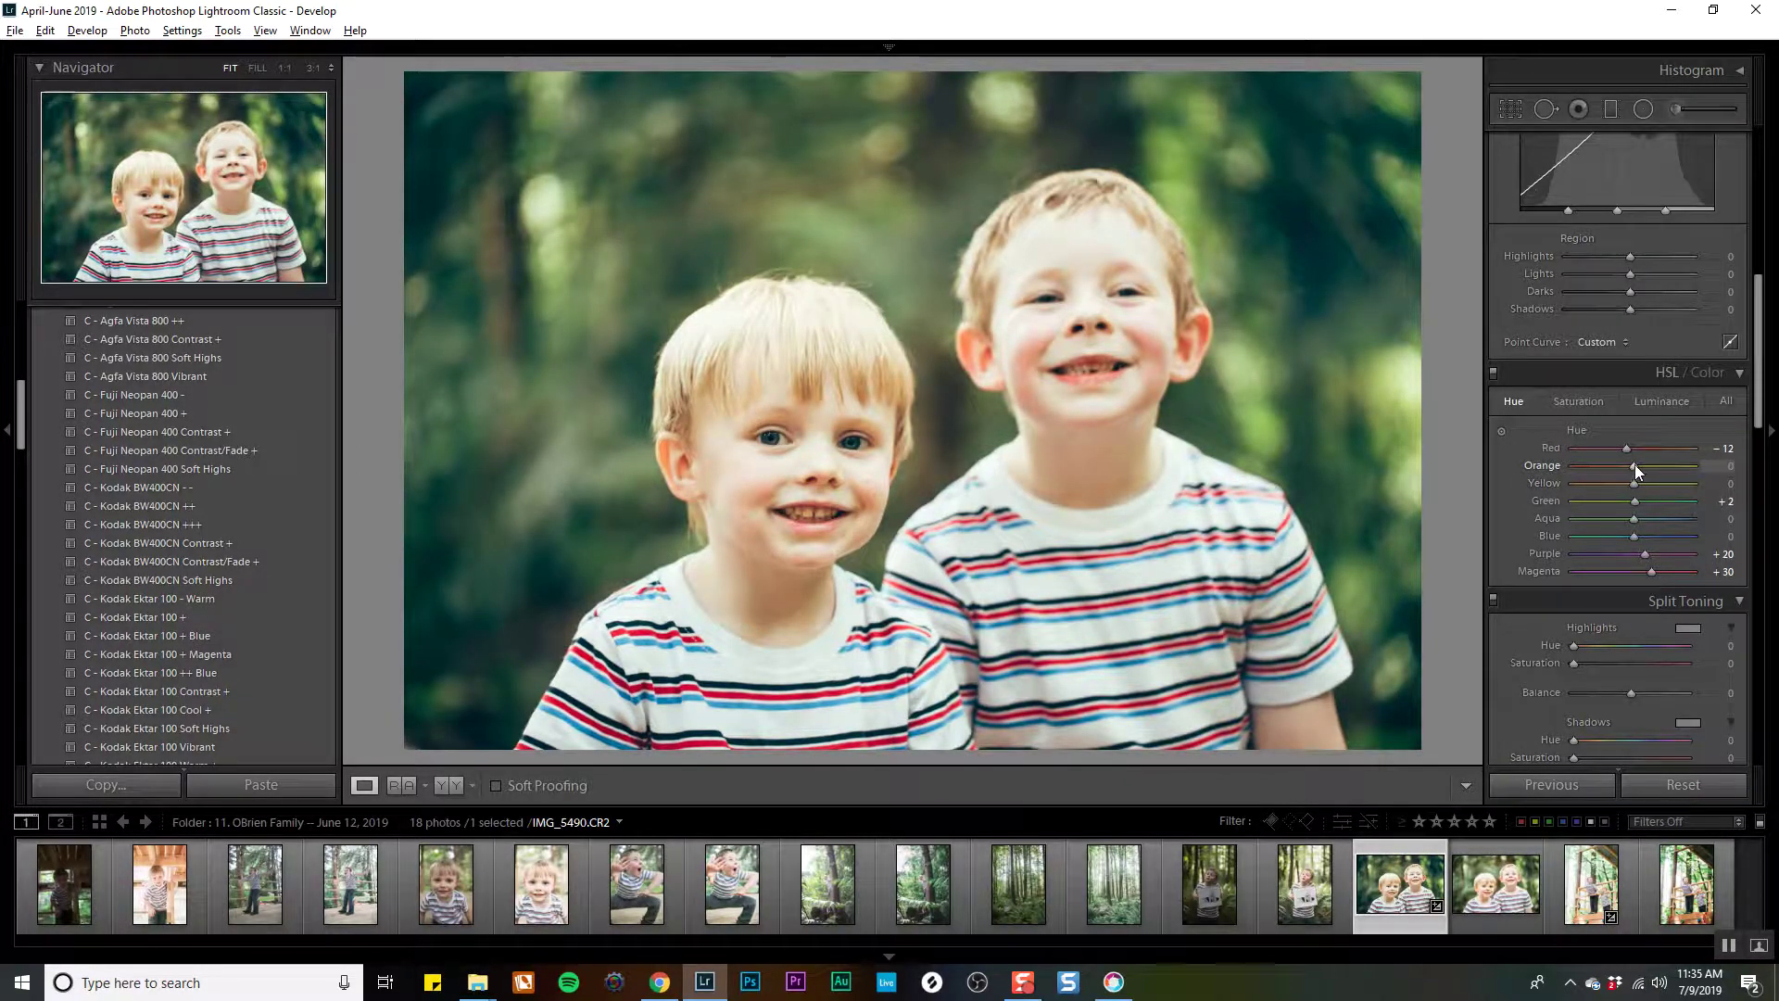
# Set the tone curve's Lights to +4, Darks to +29 and Shadows to -13.
pyautogui.moveTo(1614, 310)
pyautogui.mouseDown()
pyautogui.moveTo(1598, 308)
pyautogui.moveTo(1661, 292)
pyautogui.moveTo(1599, 285)
pyautogui.moveTo(1648, 287)
pyautogui.moveTo(1599, 308)
pyautogui.moveTo(1612, 274)
pyautogui.moveTo(1633, 274)
pyautogui.moveTo(1619, 308)
pyautogui.mouseUp()
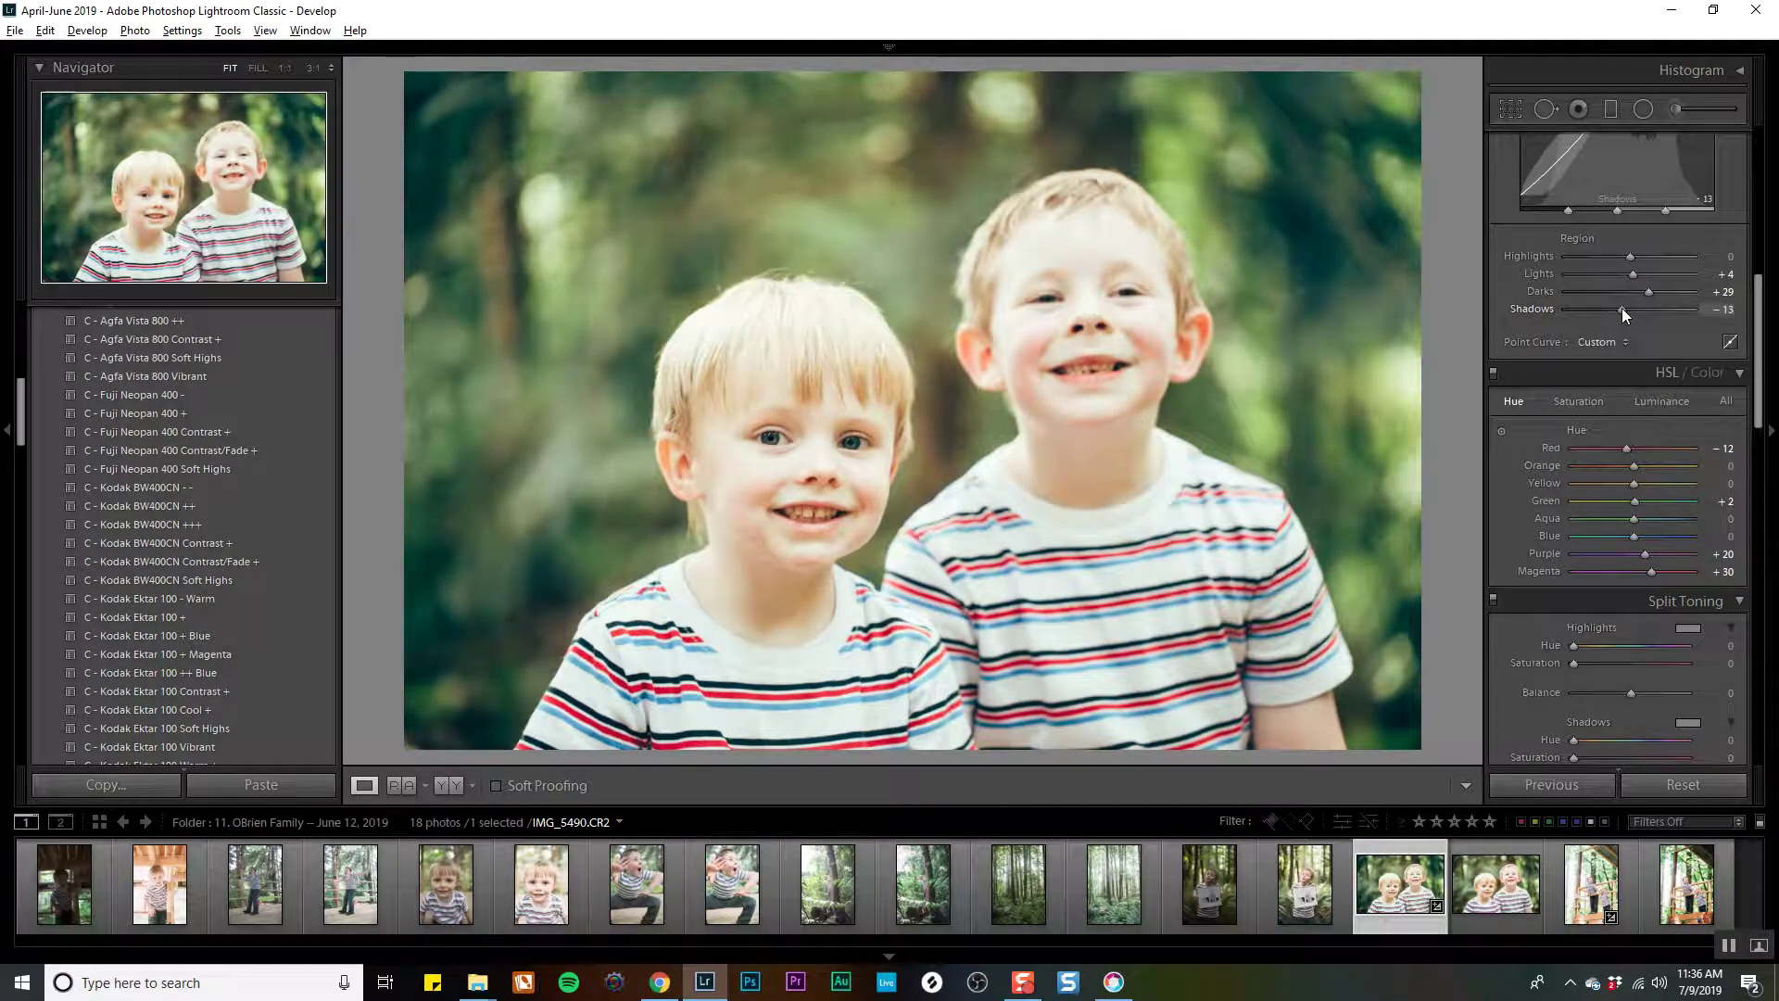
# Refine the basic adjustments to Exposure -0.04, Contrast +7, Highlights +14, Shadows +35, Whites -33 and Vibrance +17.
pyautogui.scroll(5, 1622, 334)
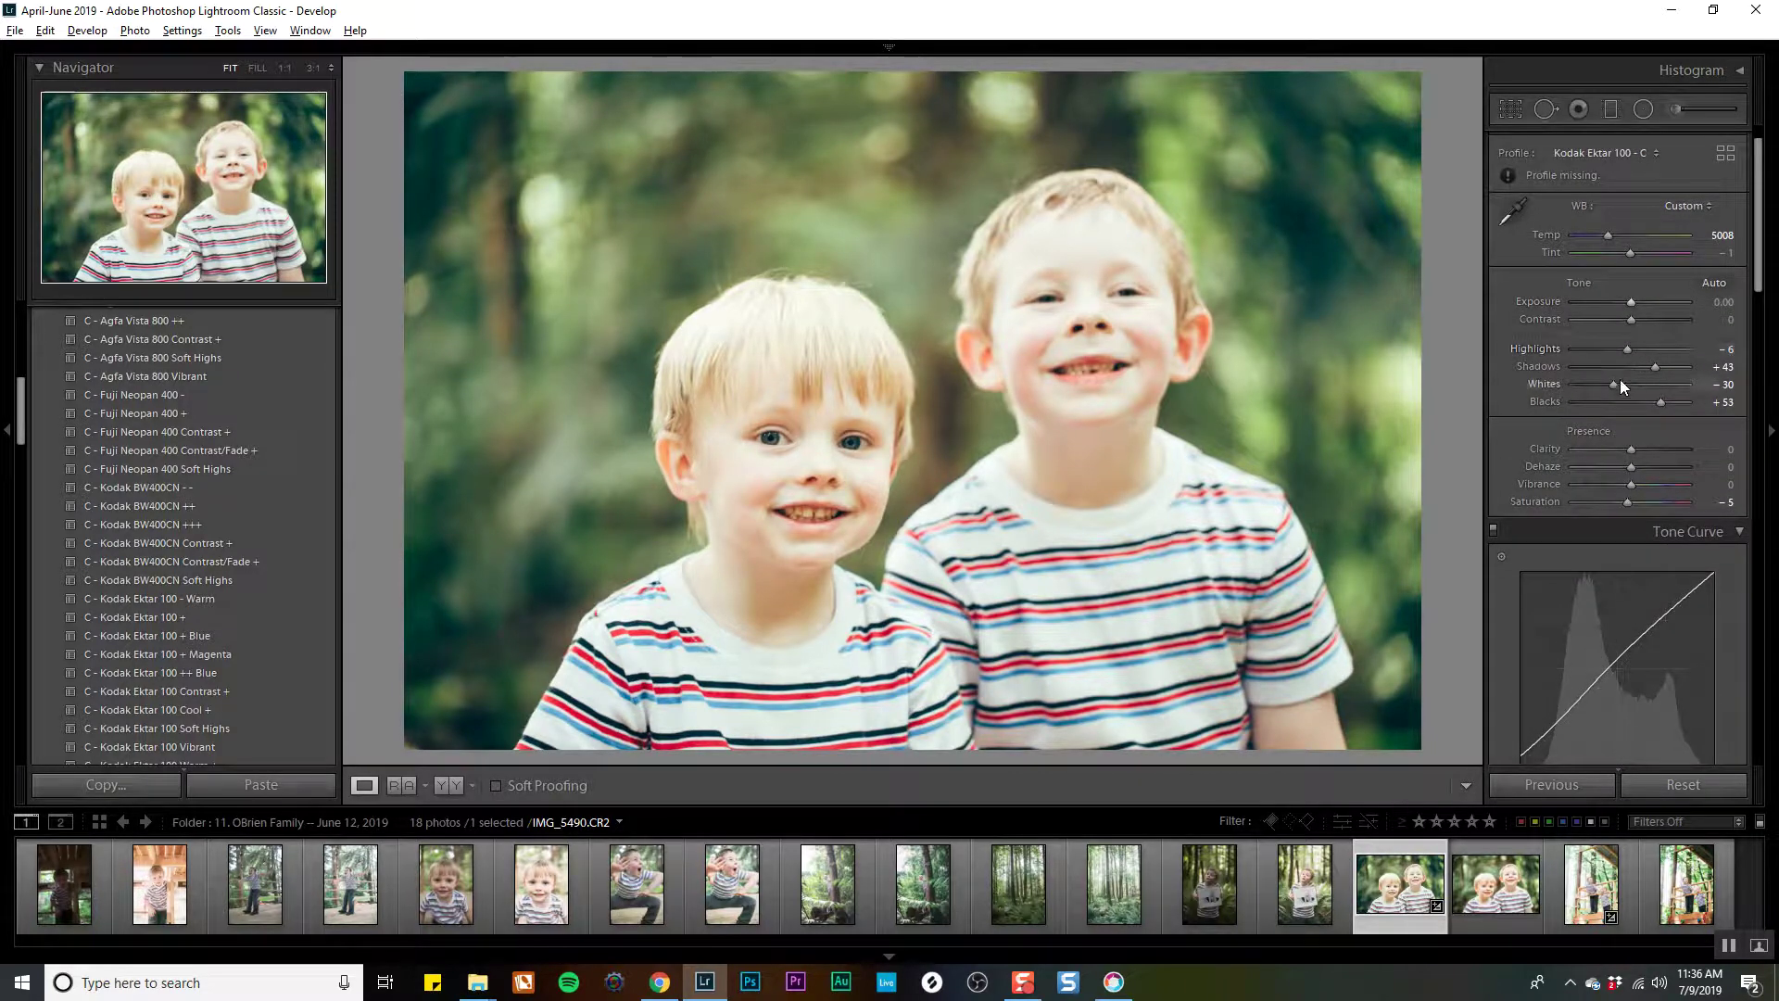
pyautogui.moveTo(1619, 380); pyautogui.dragTo(1644, 365)
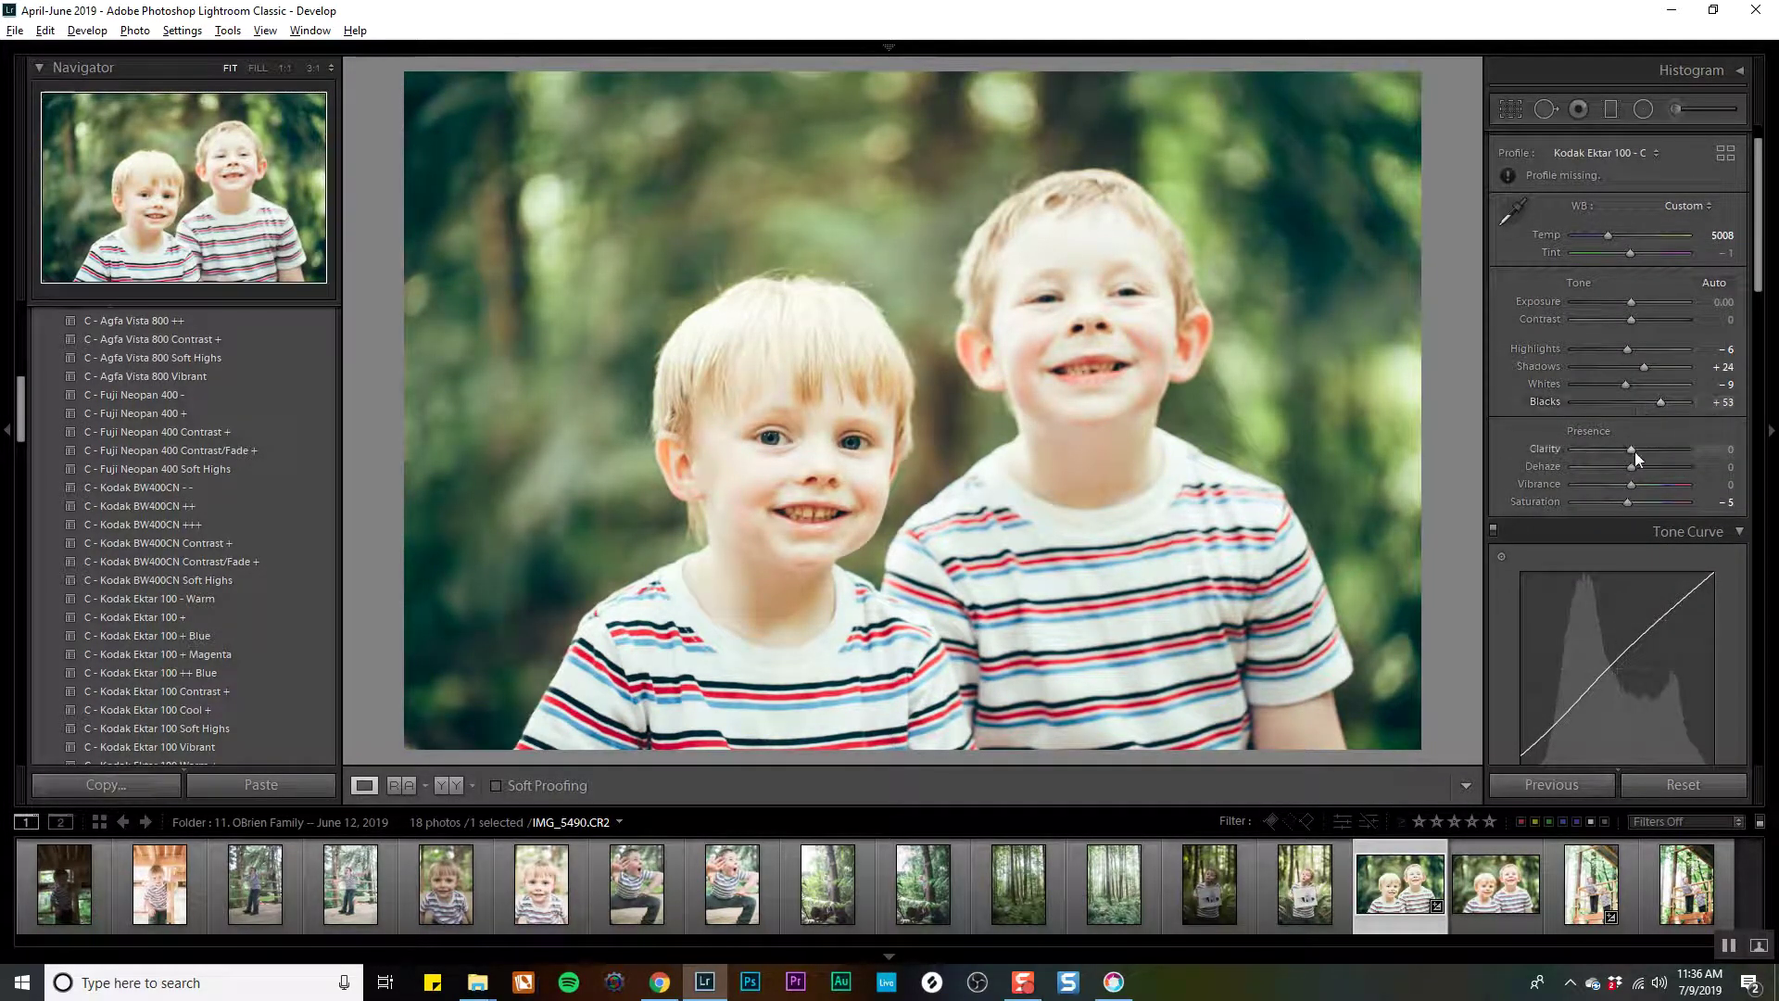
pyautogui.moveTo(1634, 484); pyautogui.dragTo(1647, 486)
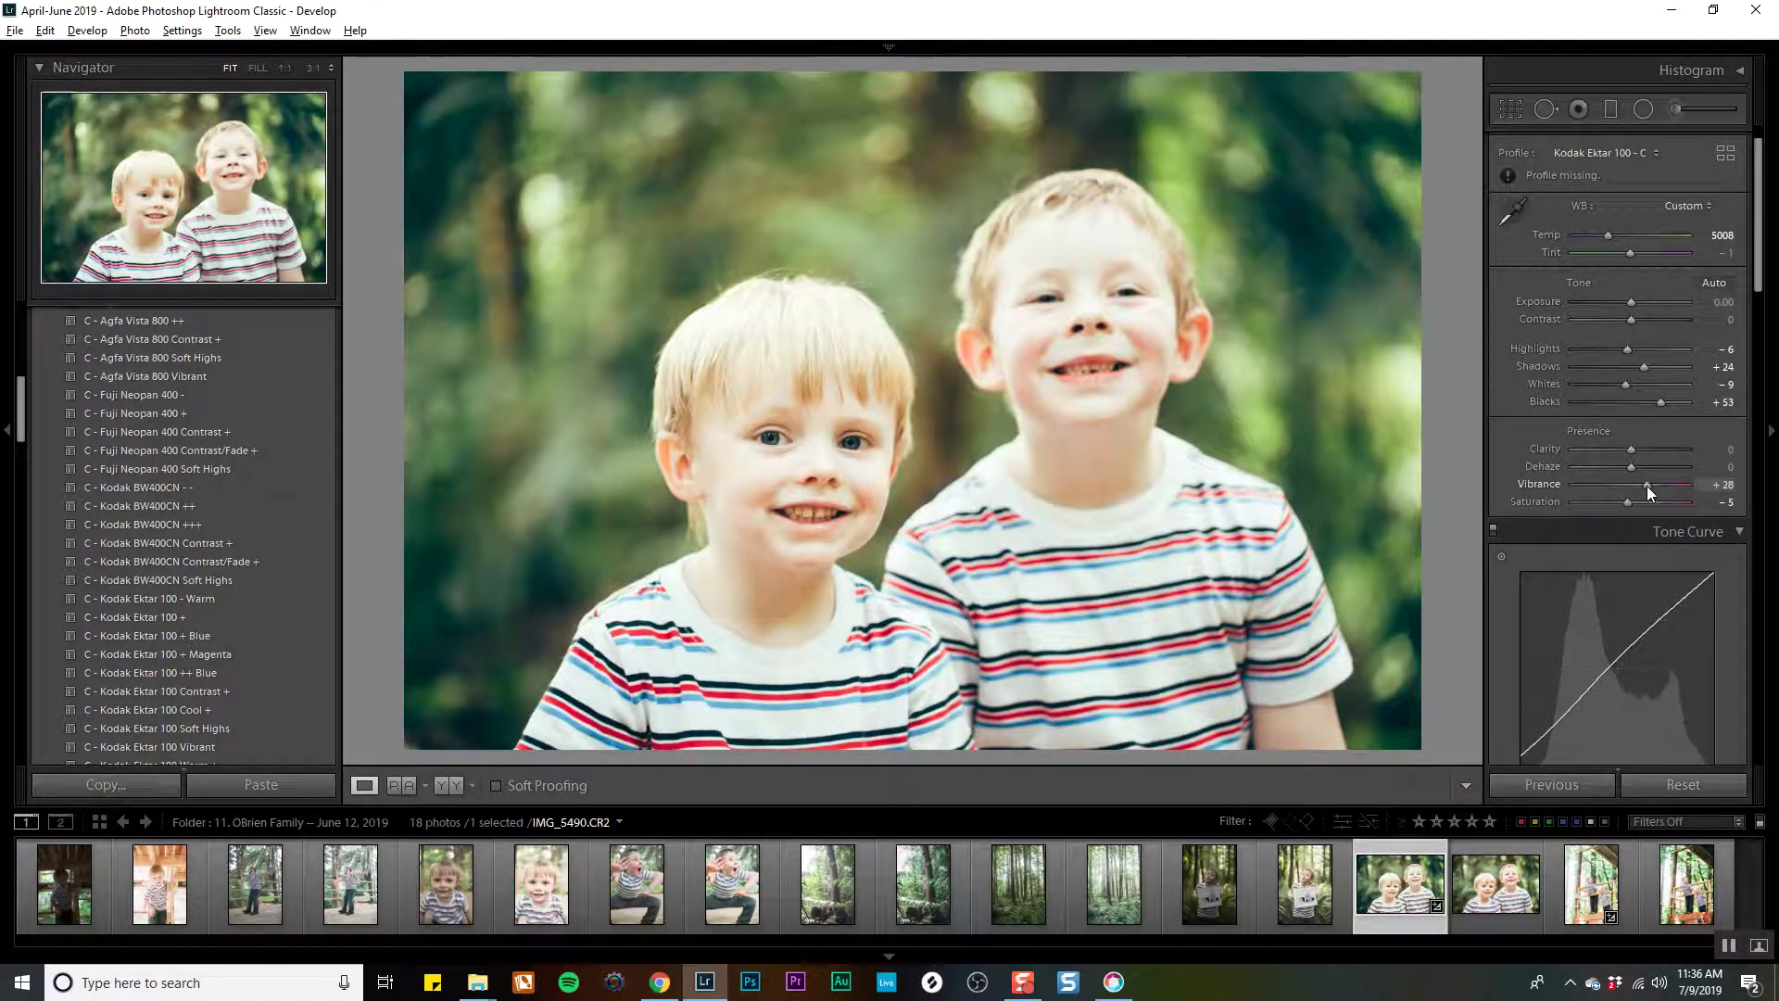
pyautogui.moveTo(1631, 320)
pyautogui.mouseDown()
pyautogui.moveTo(1629, 303)
pyautogui.moveTo(1654, 366)
pyautogui.moveTo(1603, 382)
pyautogui.moveTo(1633, 304)
pyautogui.mouseUp()
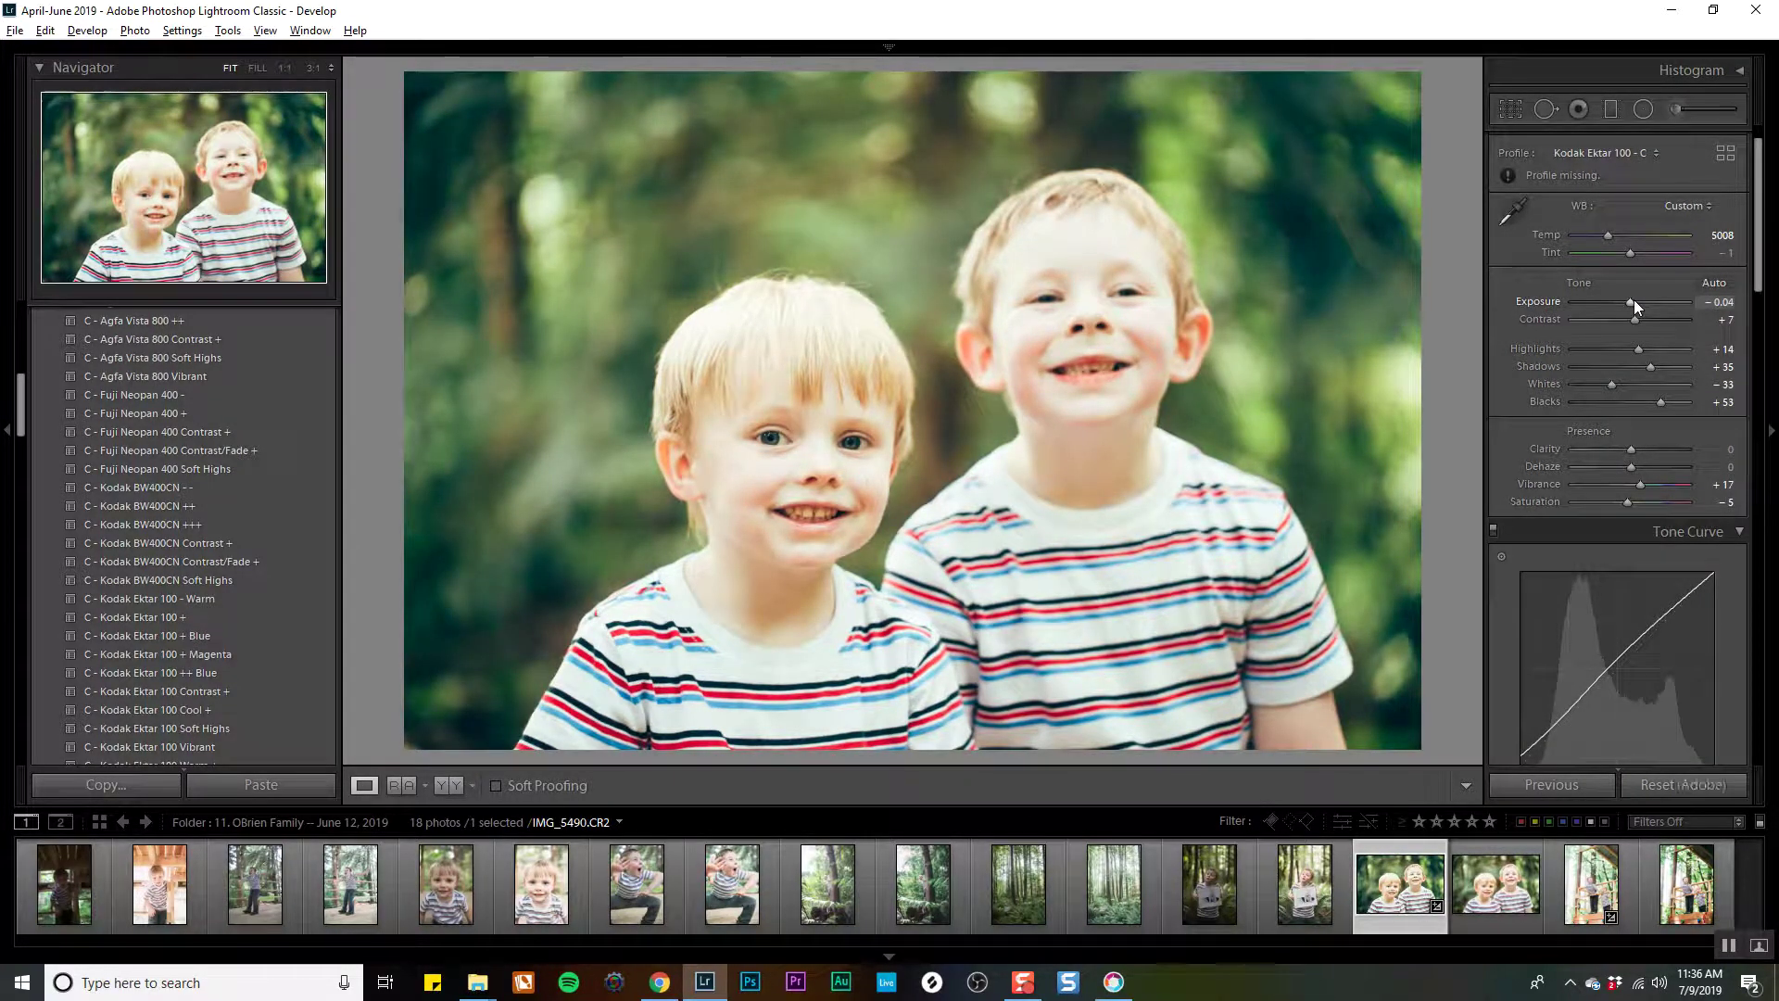
# Compare the edited IMG_5490.CR2 side by side with its finished JPEG, with the side panels hidden.
pyautogui.press('e')
pyautogui.keyDown('ctrl'); pyautogui.click(1490, 903); pyautogui.keyUp('ctrl')
pyautogui.press('c')
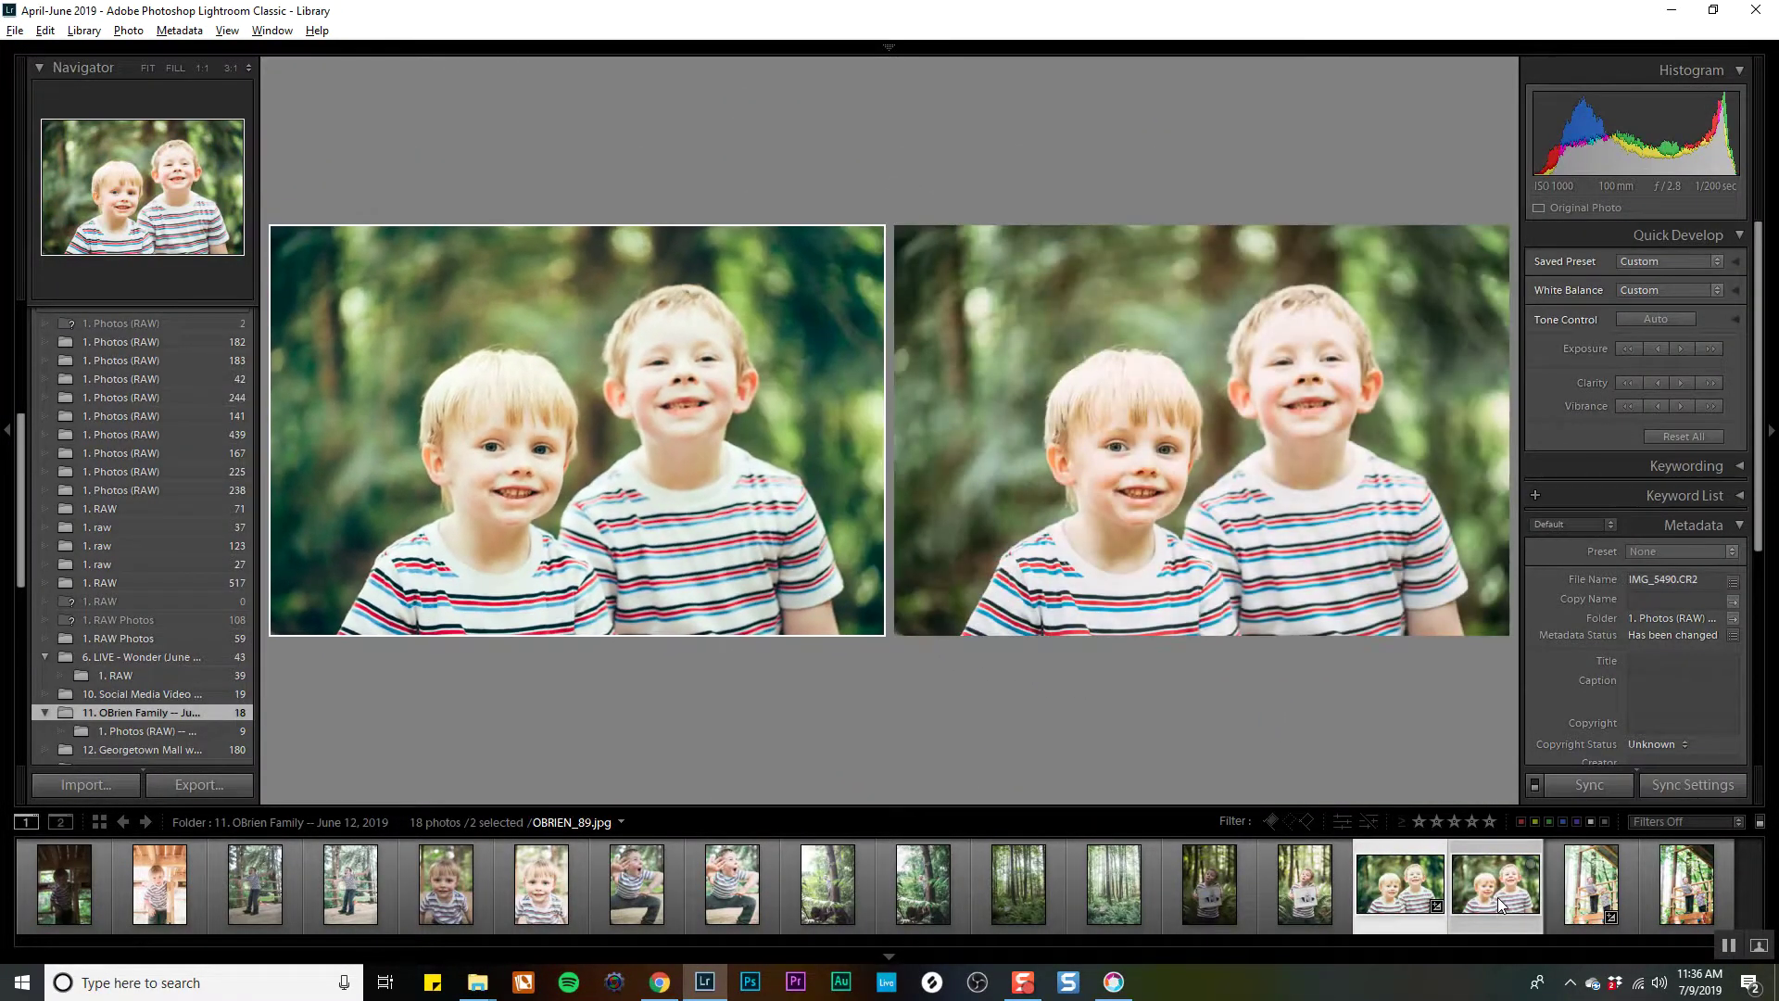
pyautogui.hotkey('shift', 'Tab')
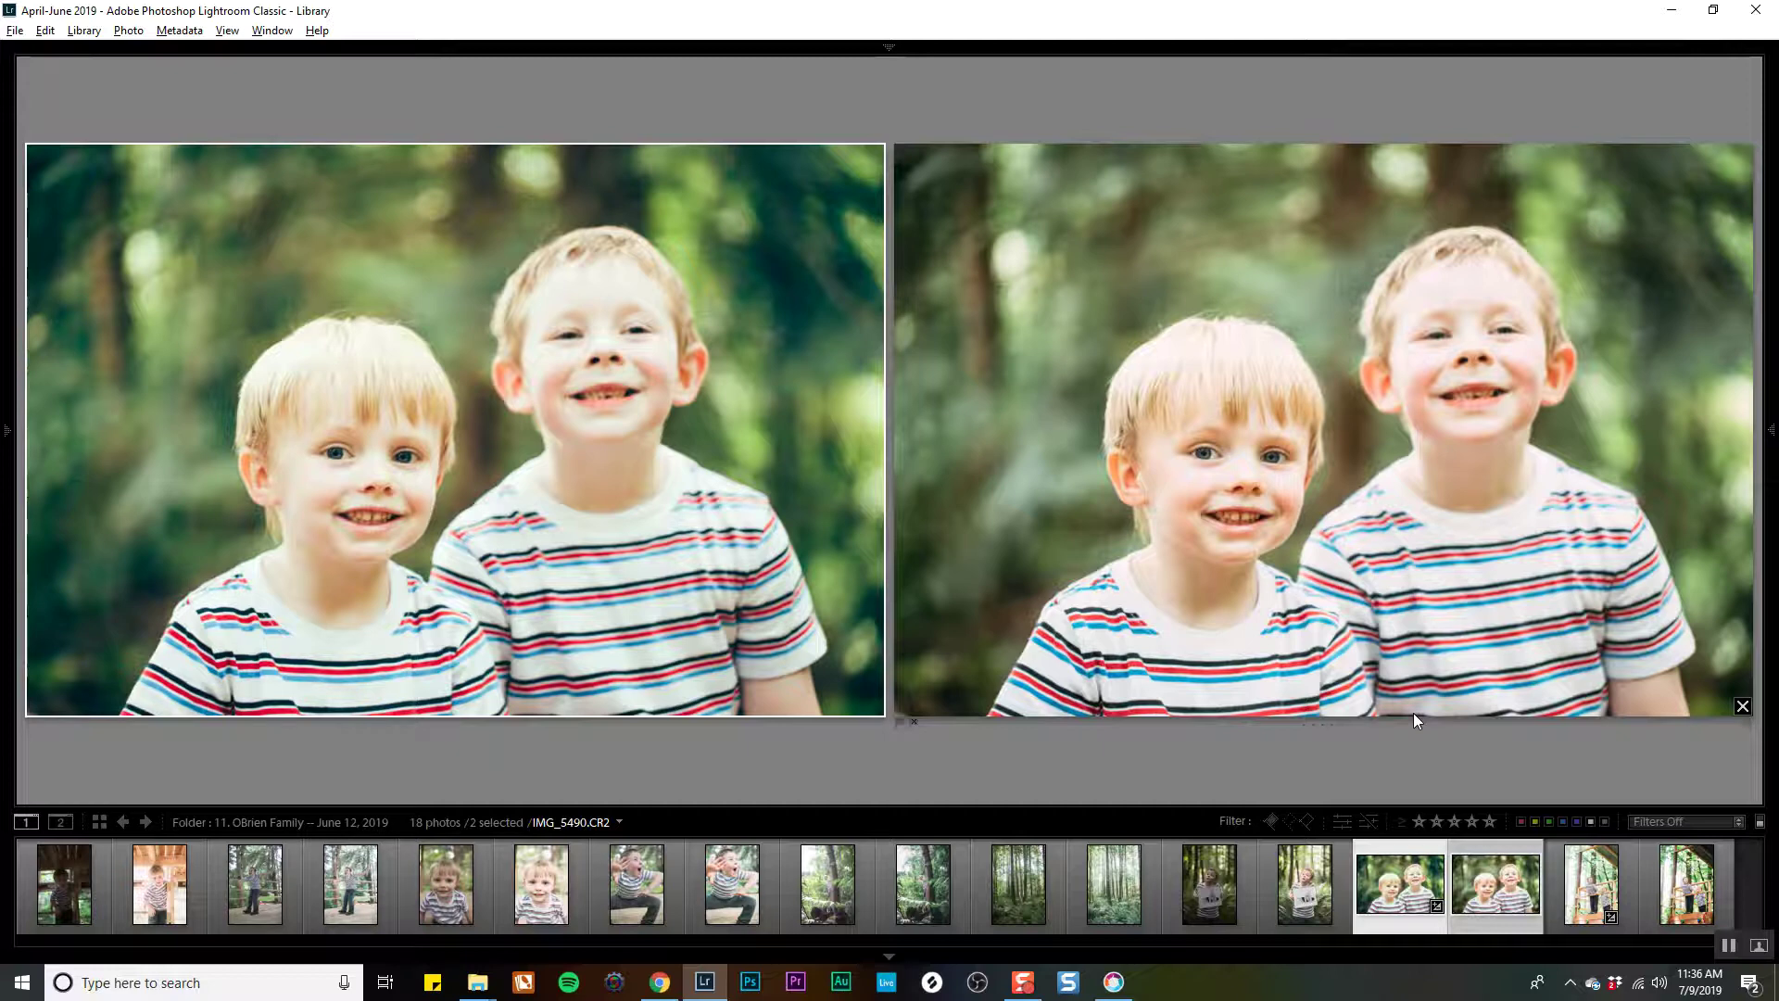
# Set the raw portrait's Exposure to +0.29, Contrast to +14 and Clarity to +14, and recheck it beside the finished JPEG.
pyautogui.press('d')
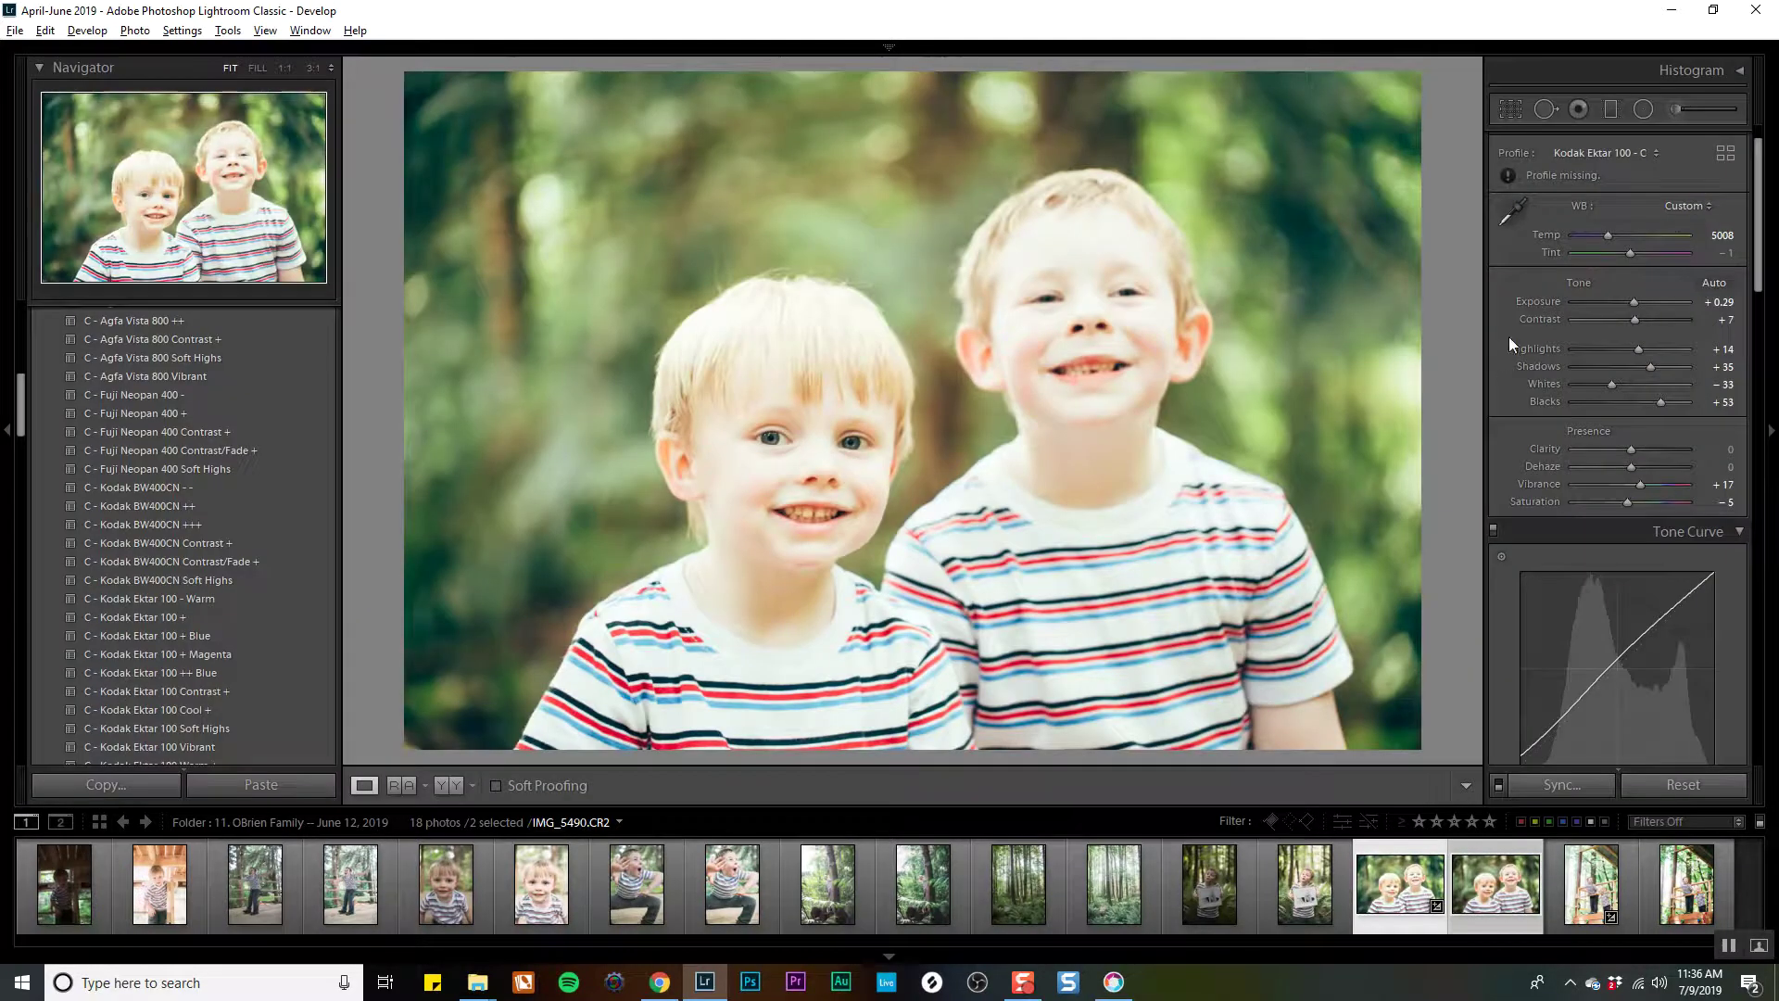
pyautogui.click(1638, 319)
pyautogui.moveTo(1631, 449); pyautogui.dragTo(1641, 447)
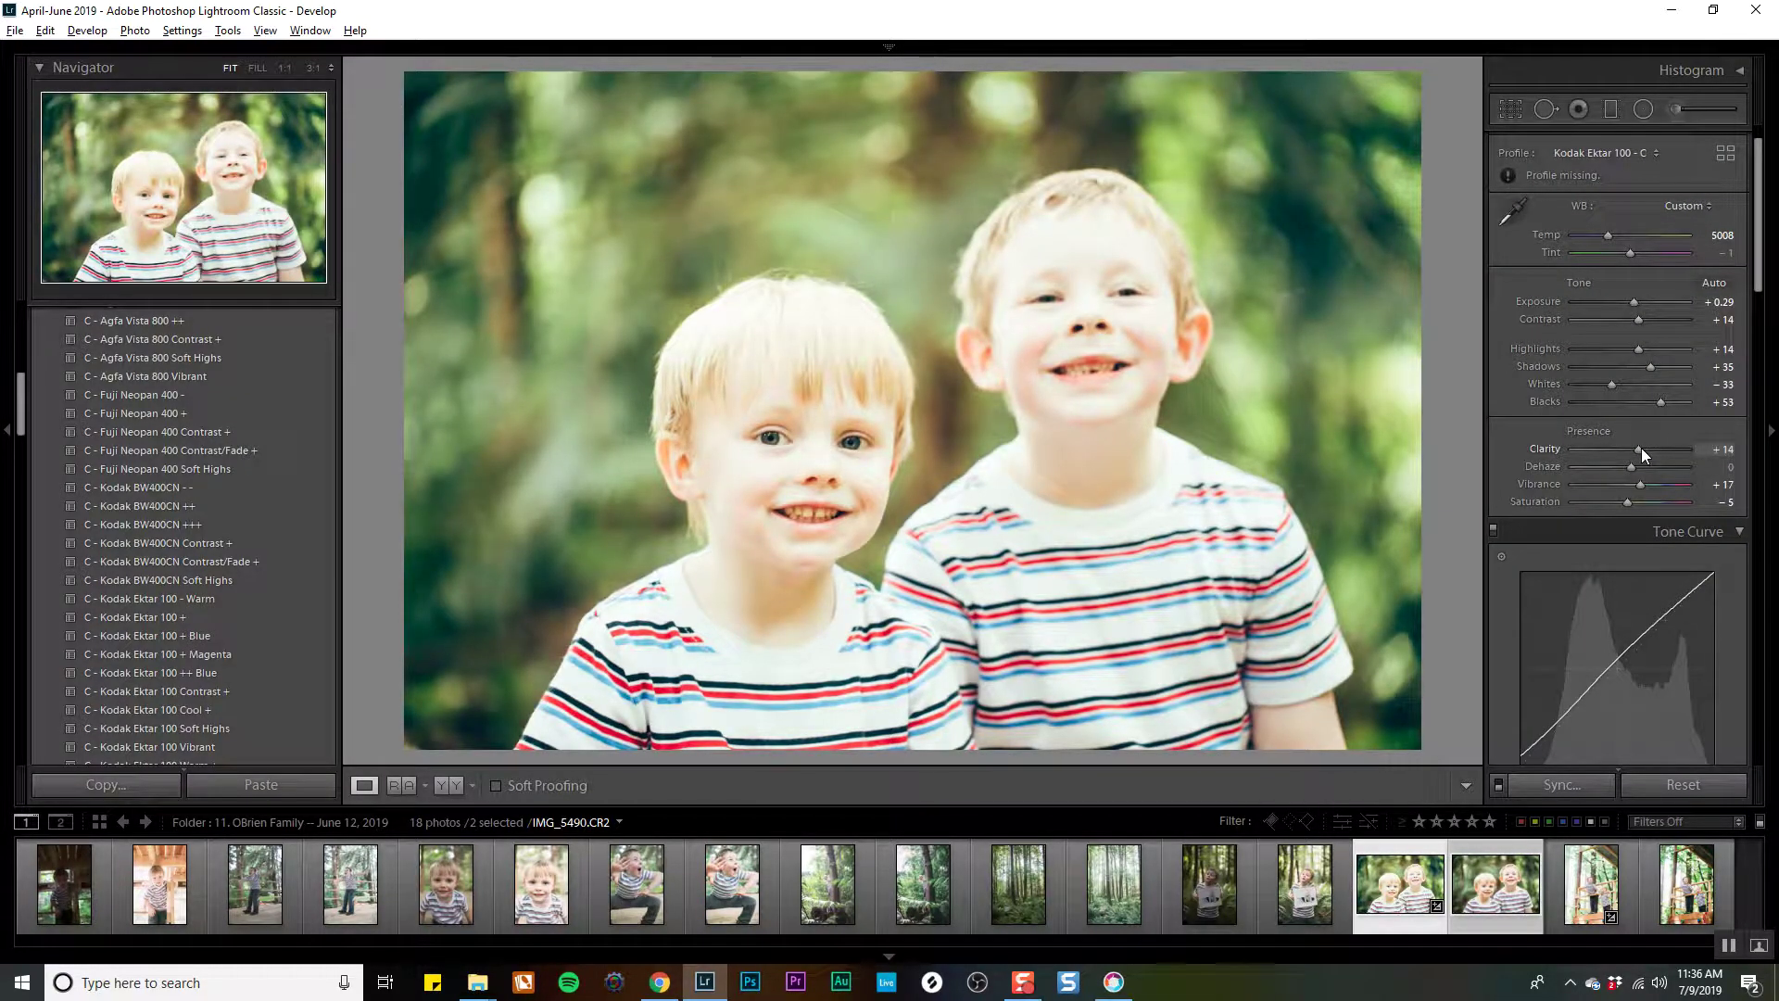
pyautogui.press('c')
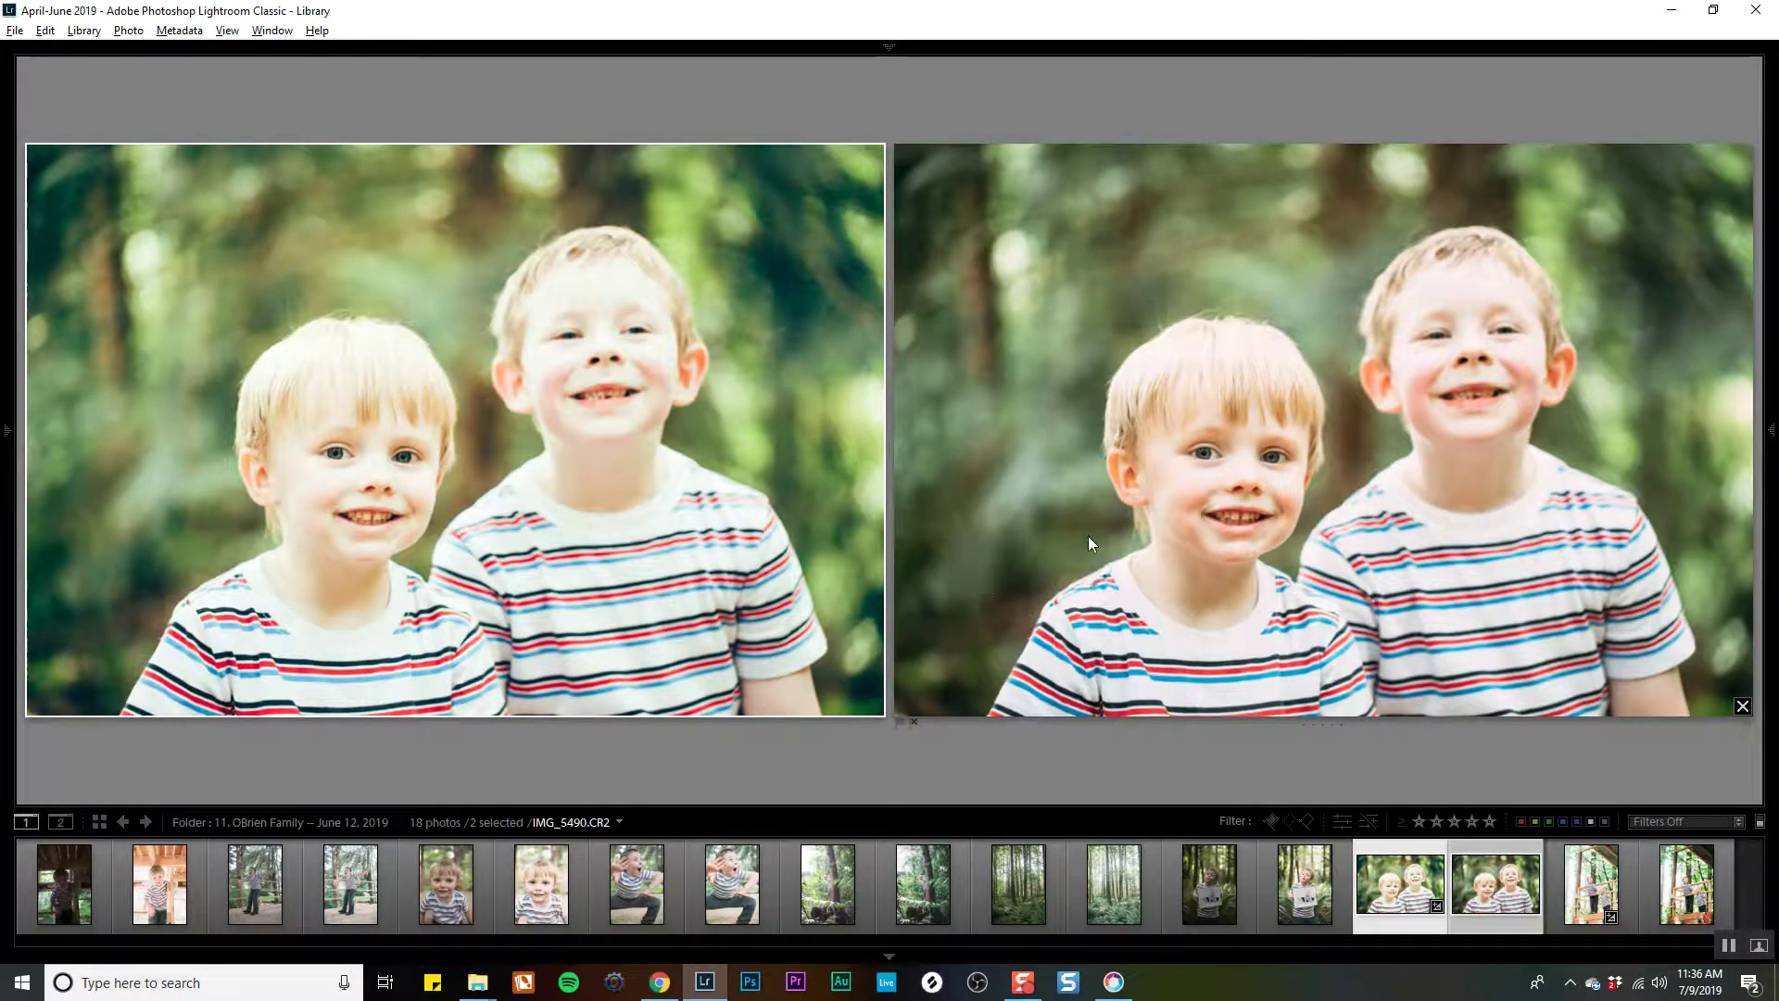
# Set the Yellow saturation to -26, the Orange hue to -13 and the tone curve's Lights to -9.
pyautogui.press('d')
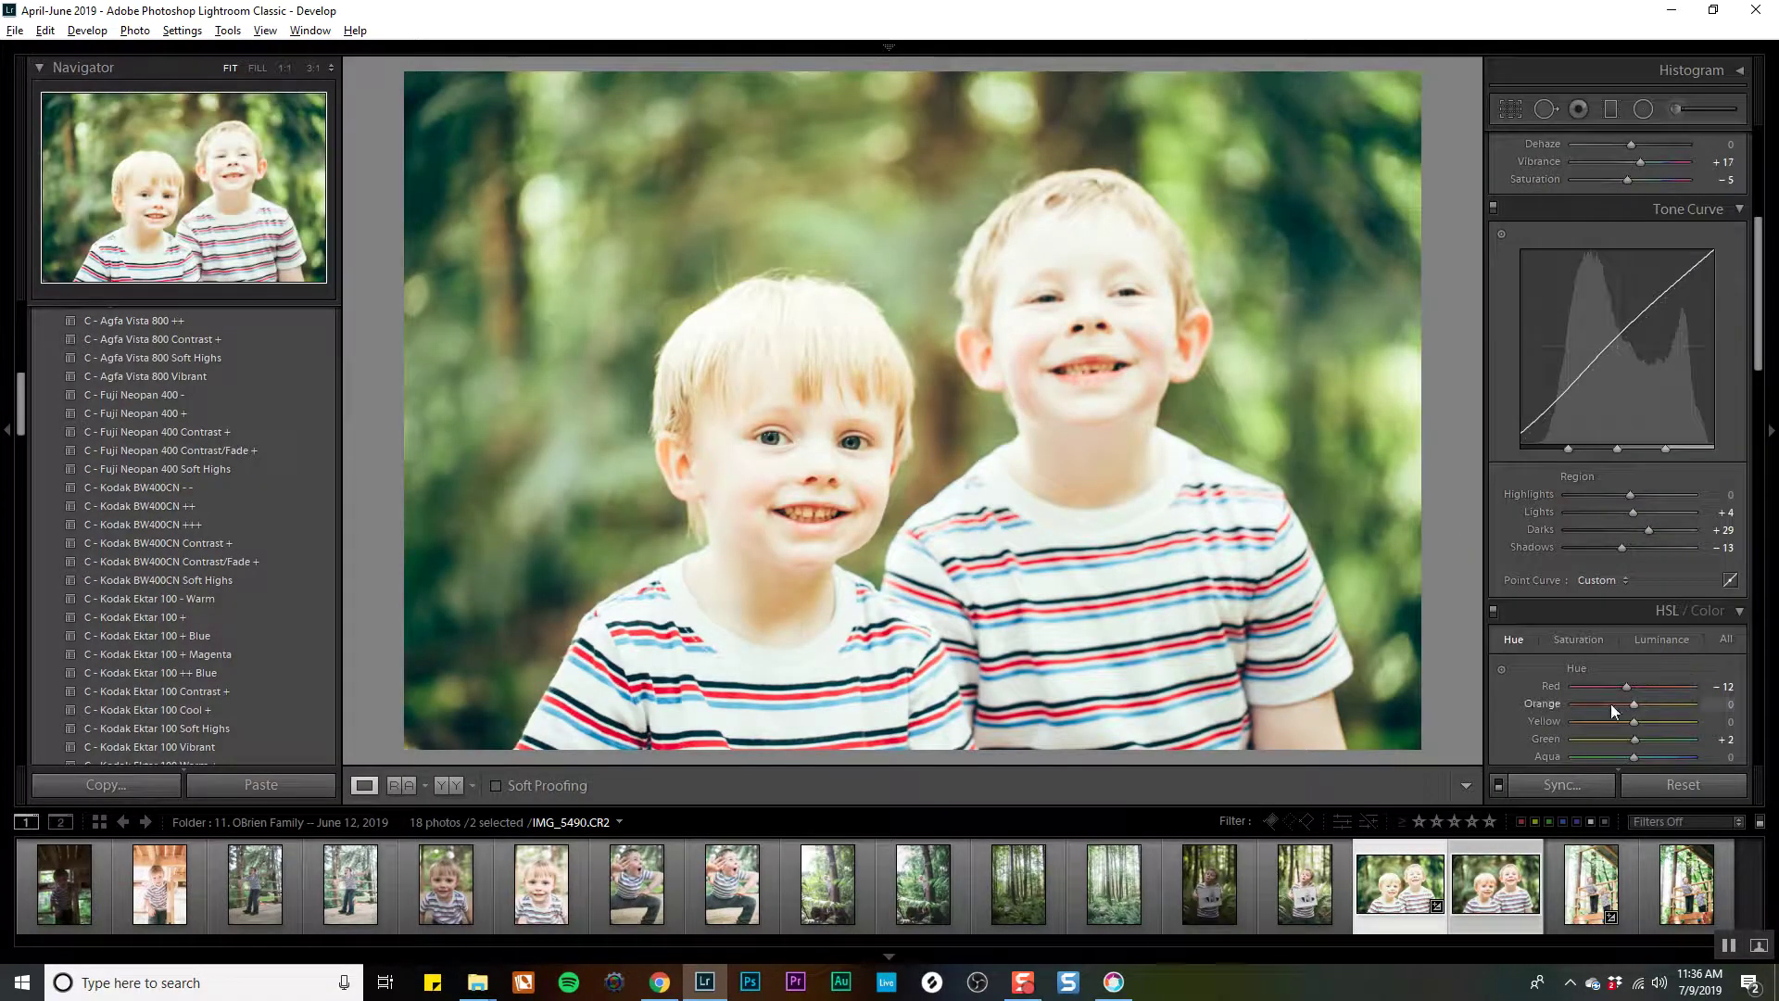
pyautogui.click(1592, 643)
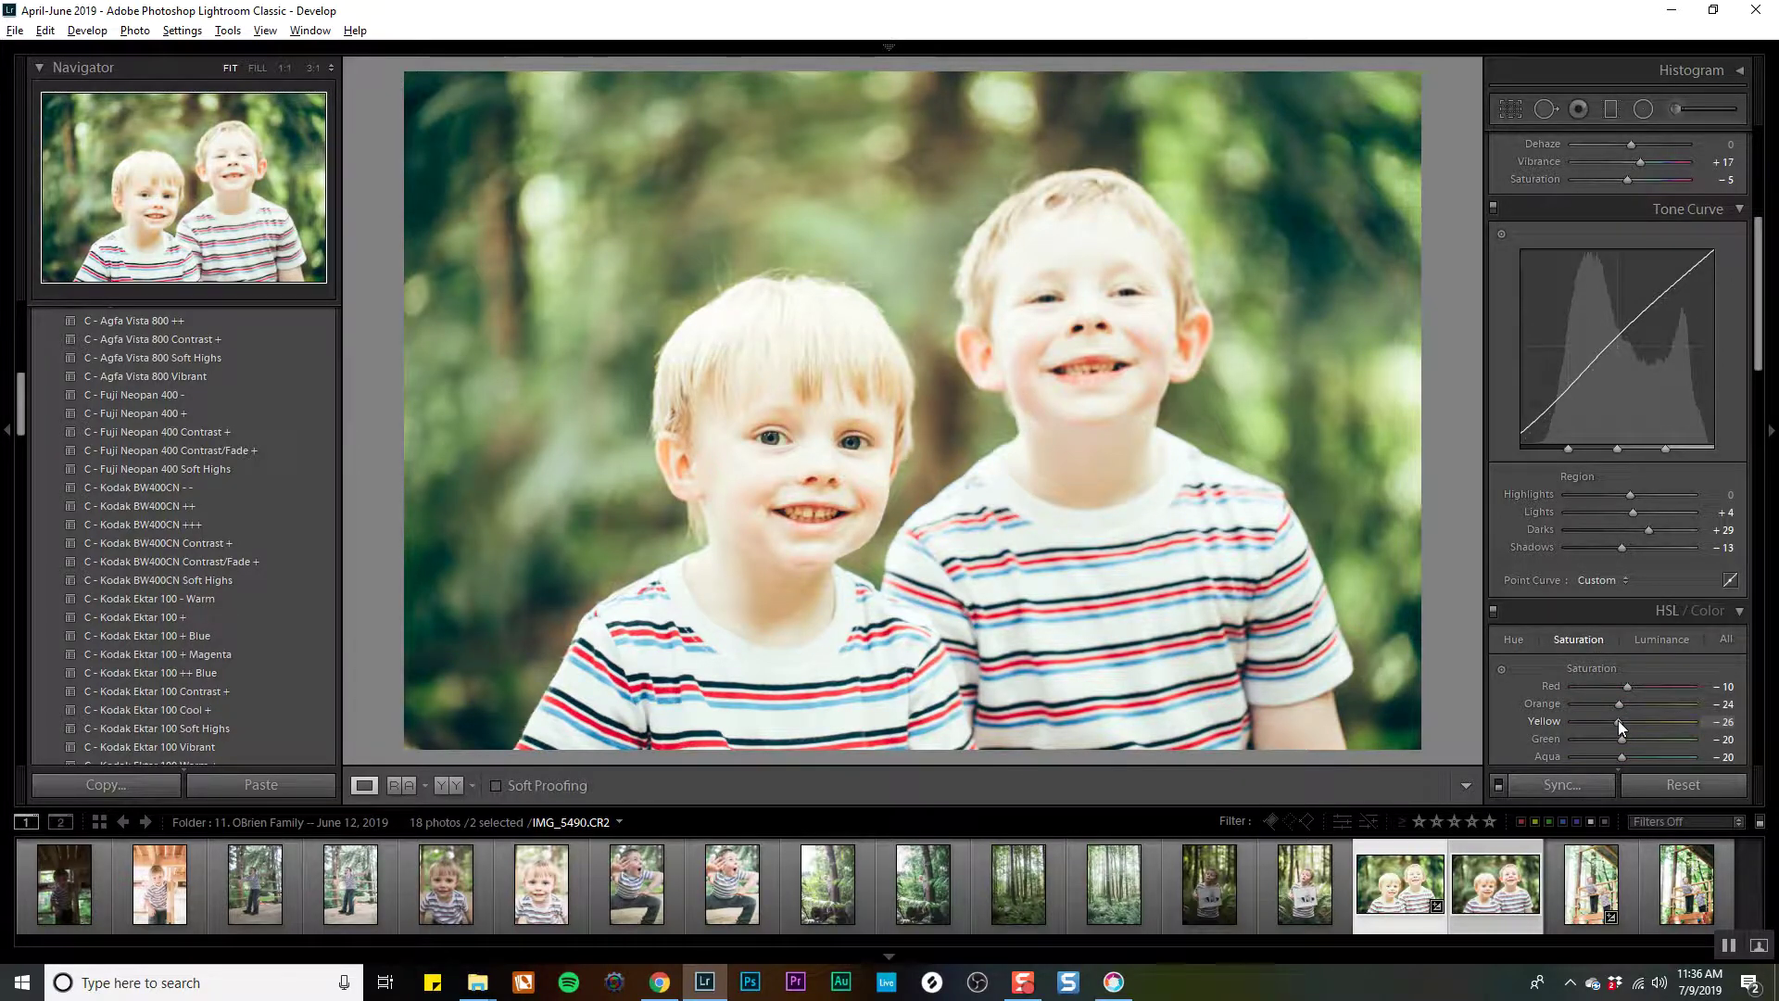
pyautogui.click(1513, 641)
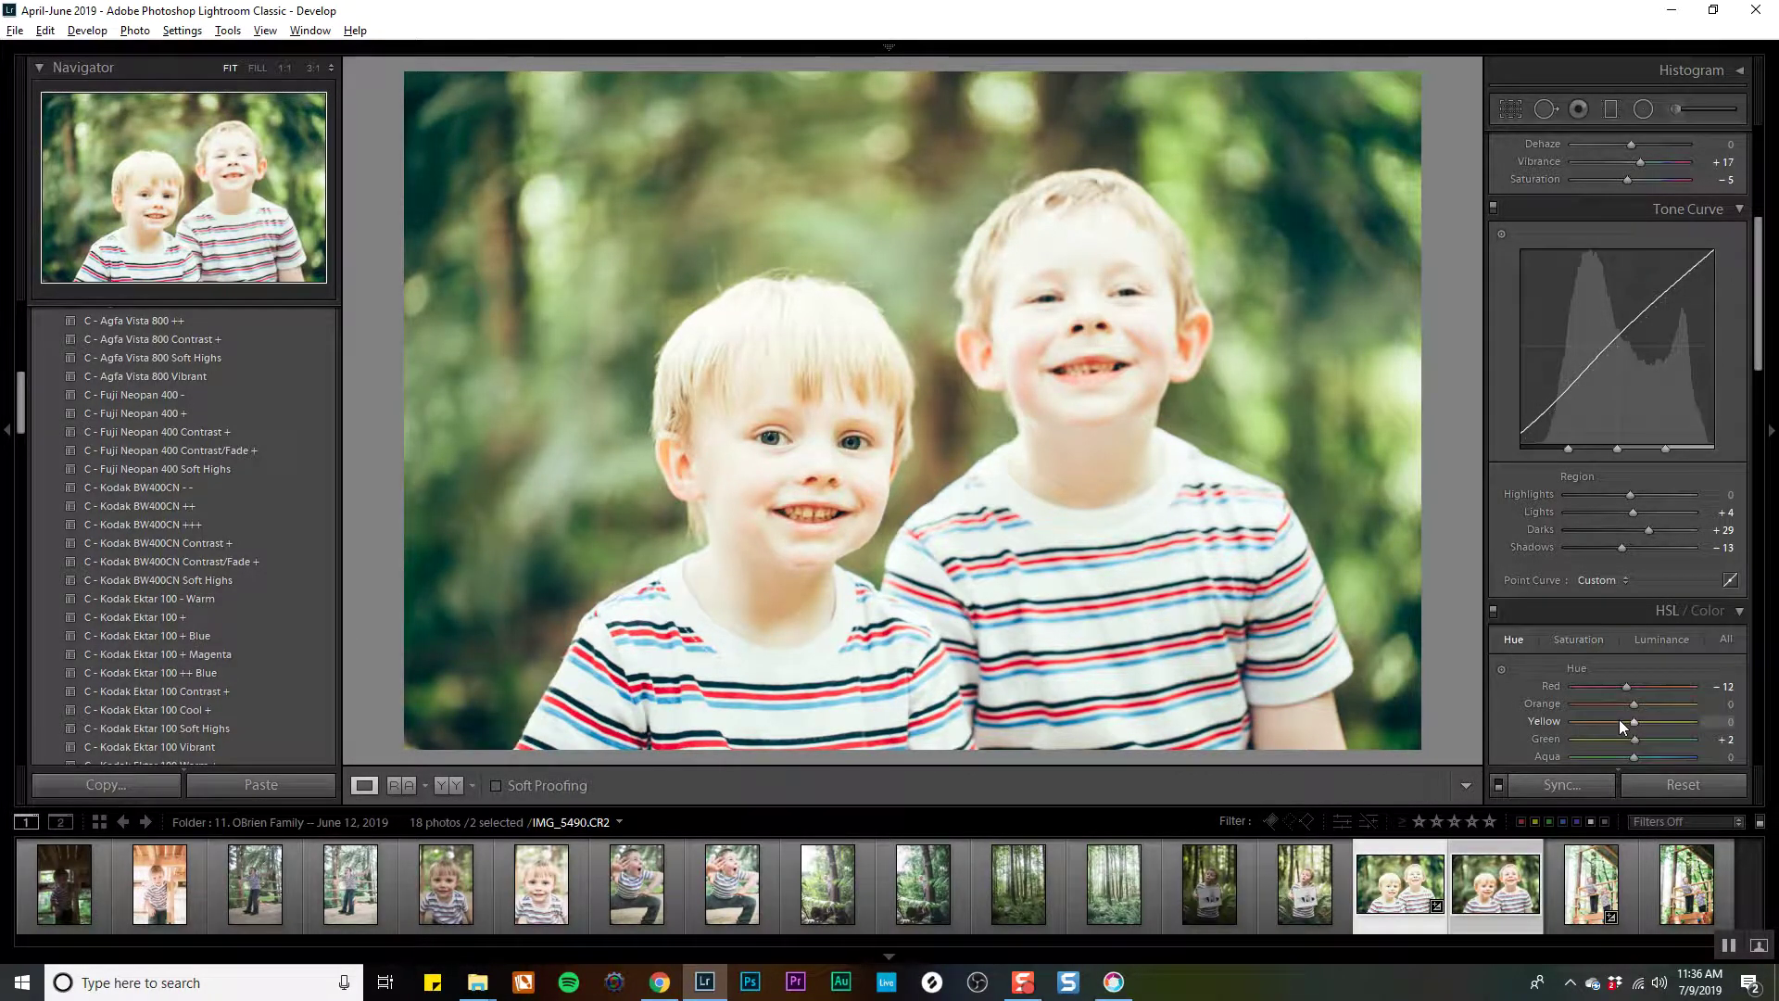
pyautogui.moveTo(1633, 703); pyautogui.dragTo(1625, 704)
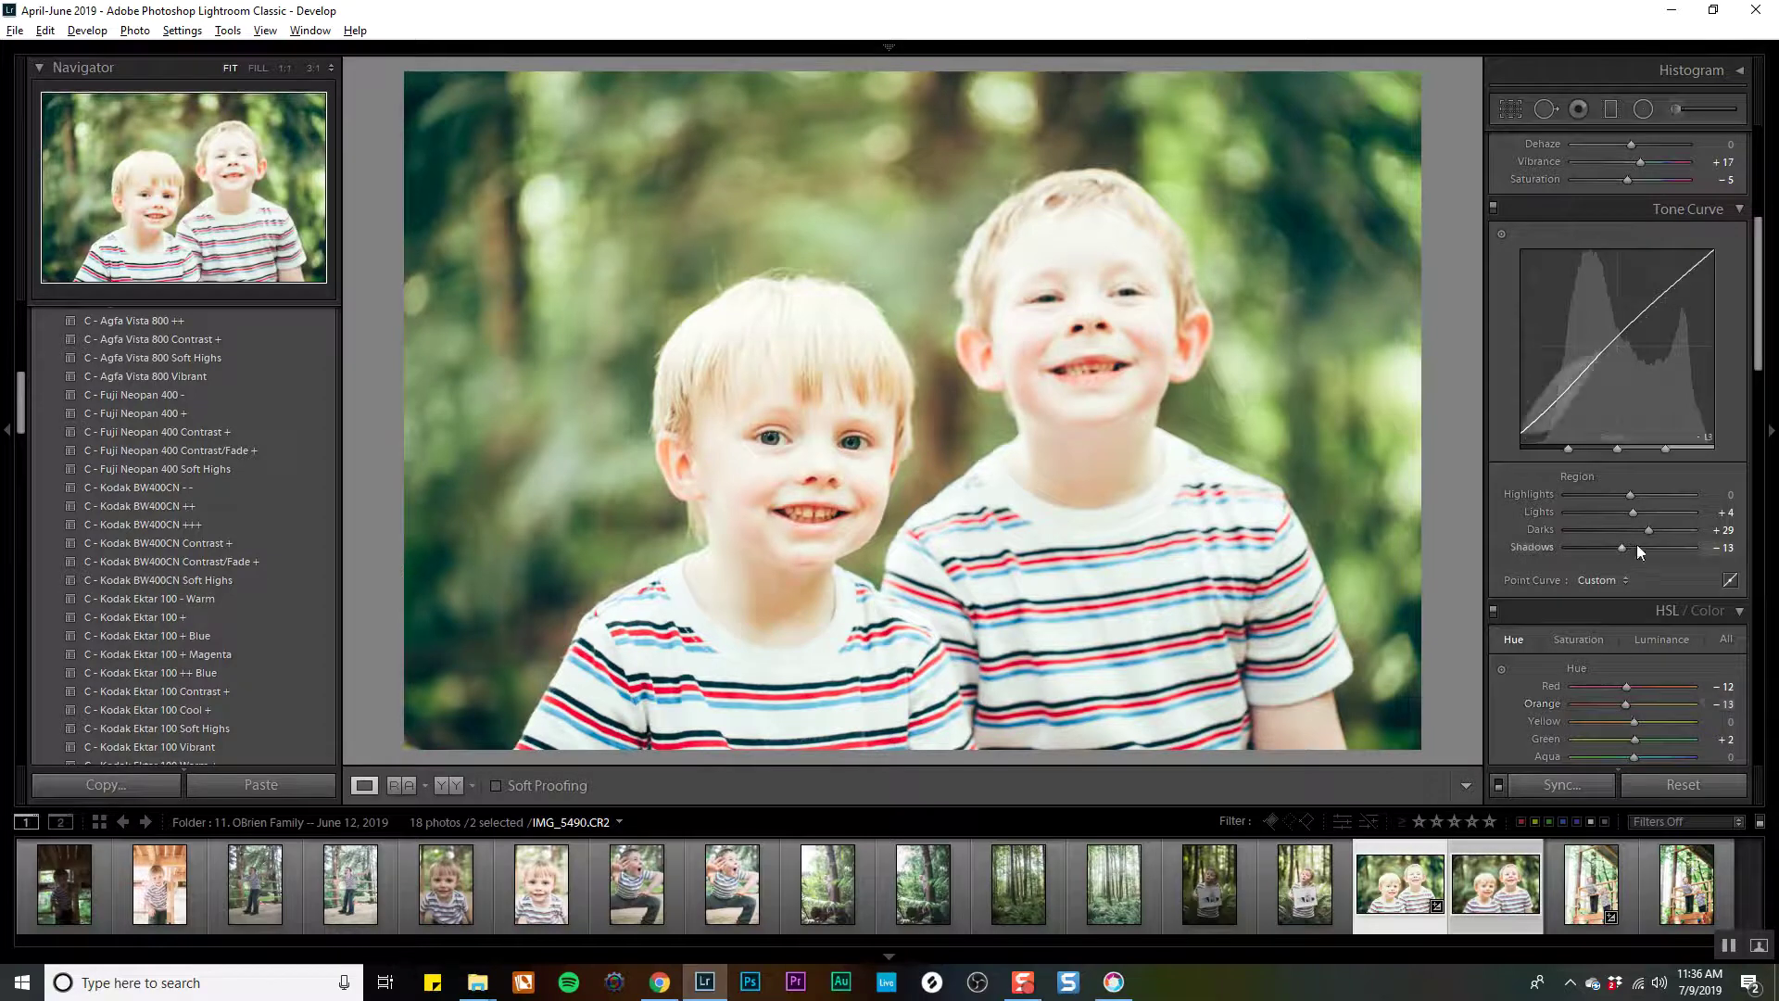
pyautogui.moveTo(1633, 512); pyautogui.dragTo(1622, 511)
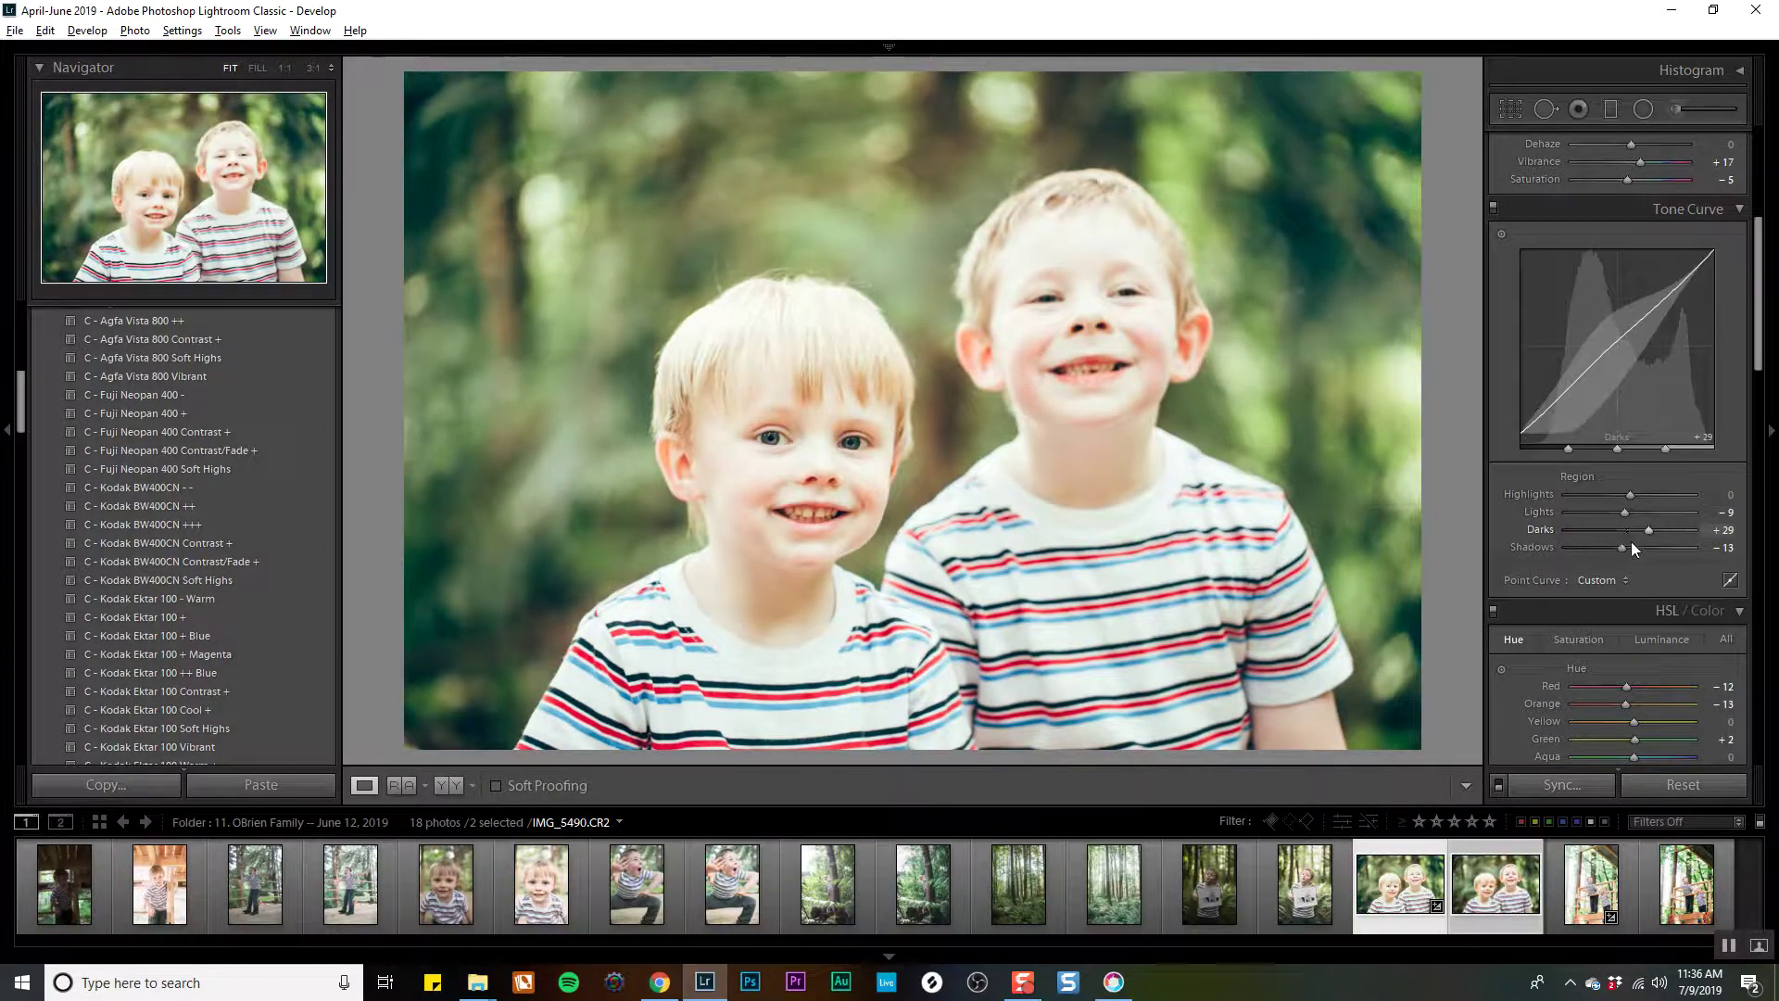
# Compare the refined raw portrait with its finished JPEG and open the JPEG for developing to inspect its tone curve.
pyautogui.press('c')
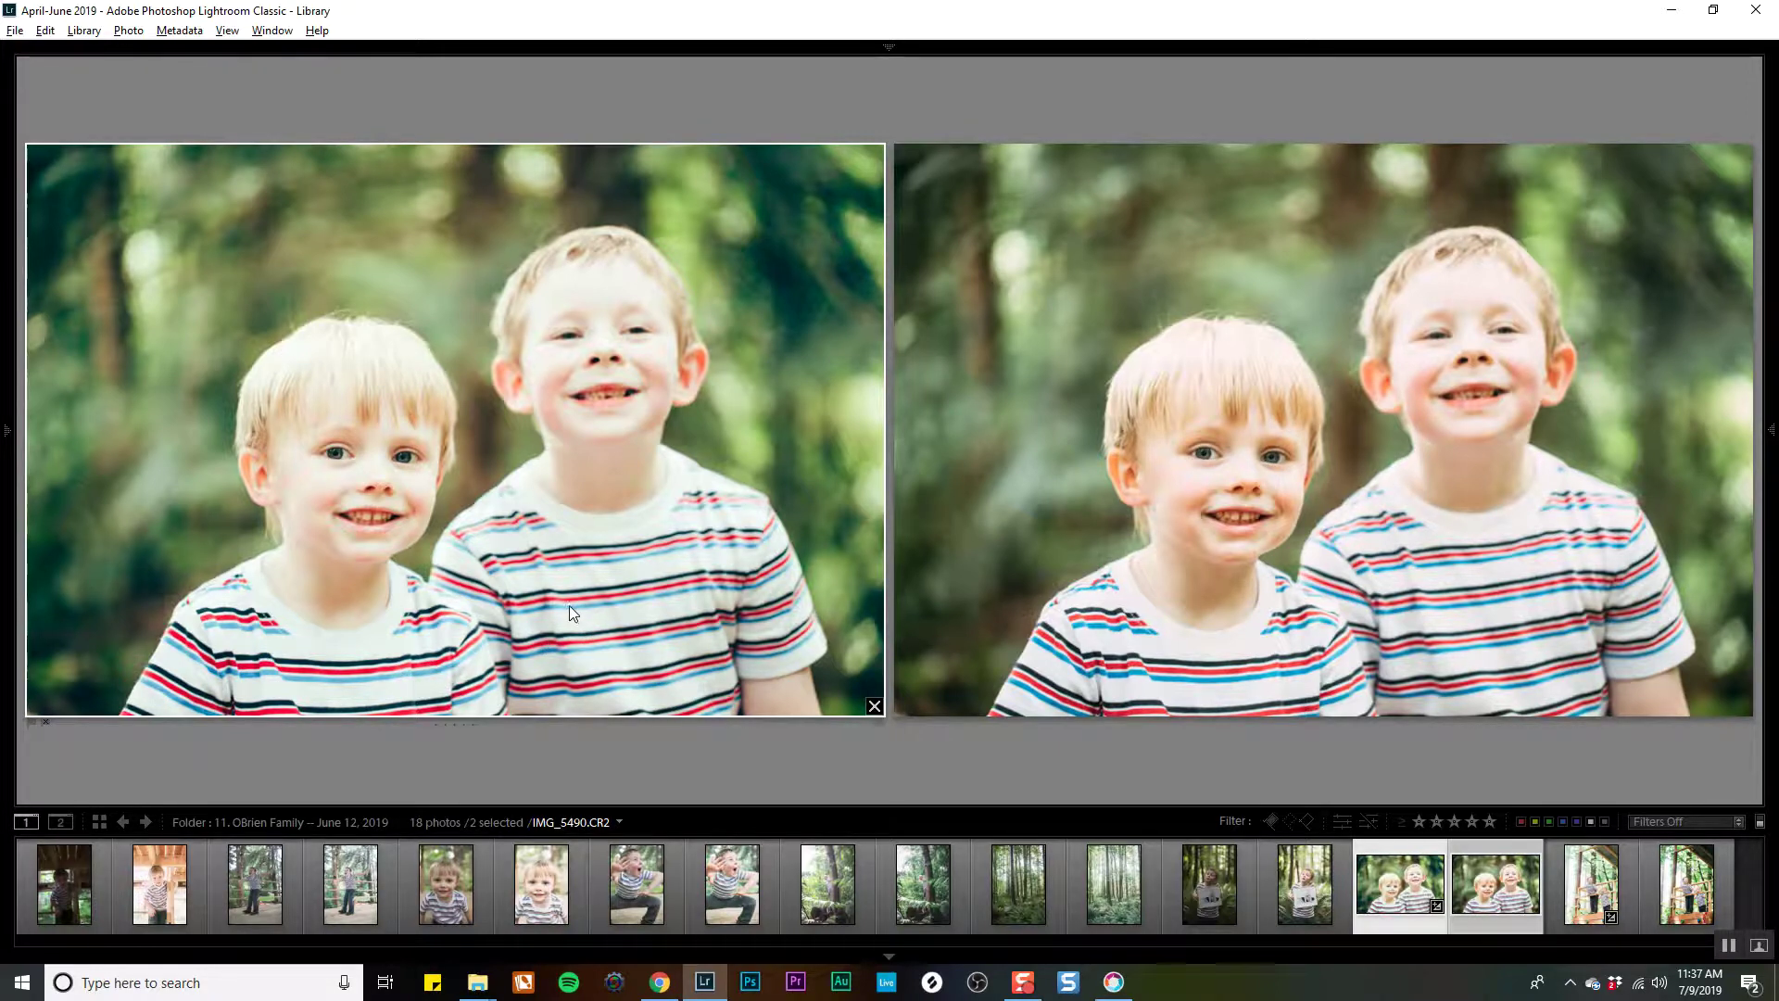
pyautogui.click(1297, 584)
pyautogui.press('d')
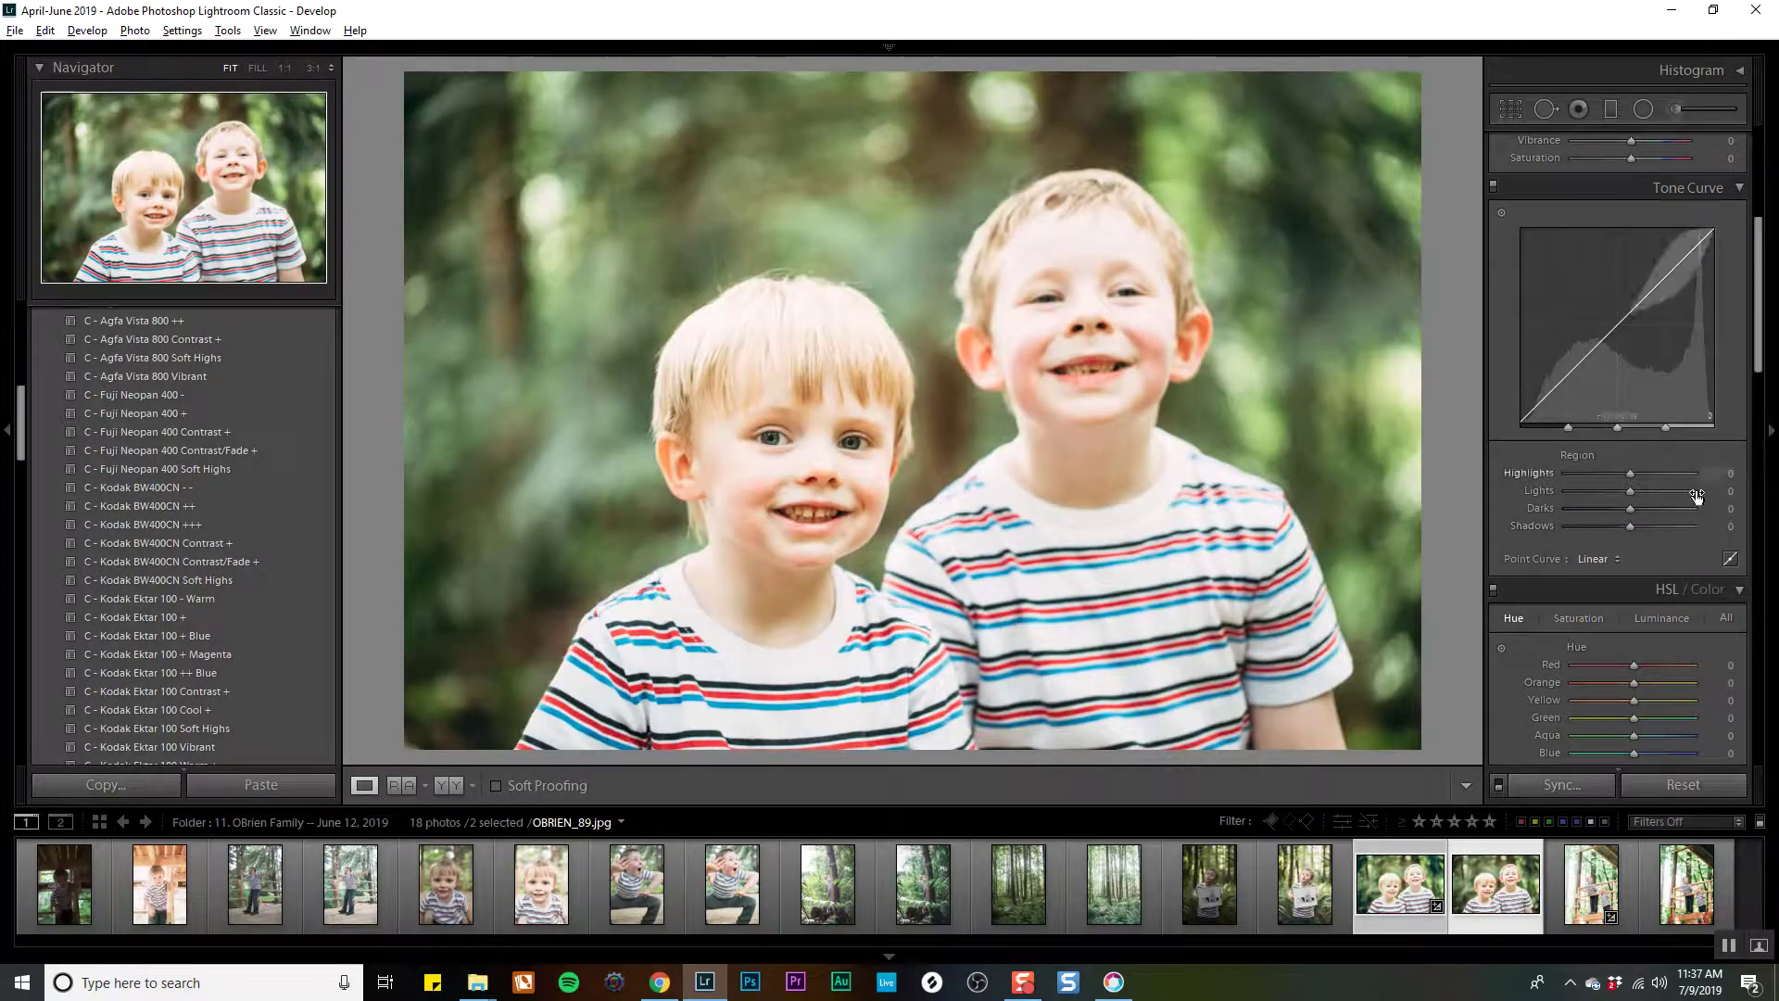
# Try the tone curve's Lights at +12 on the finished JPEG of the two boys, reset it, and view the pair side by side.
pyautogui.moveTo(1629, 491); pyautogui.dragTo(1640, 489)
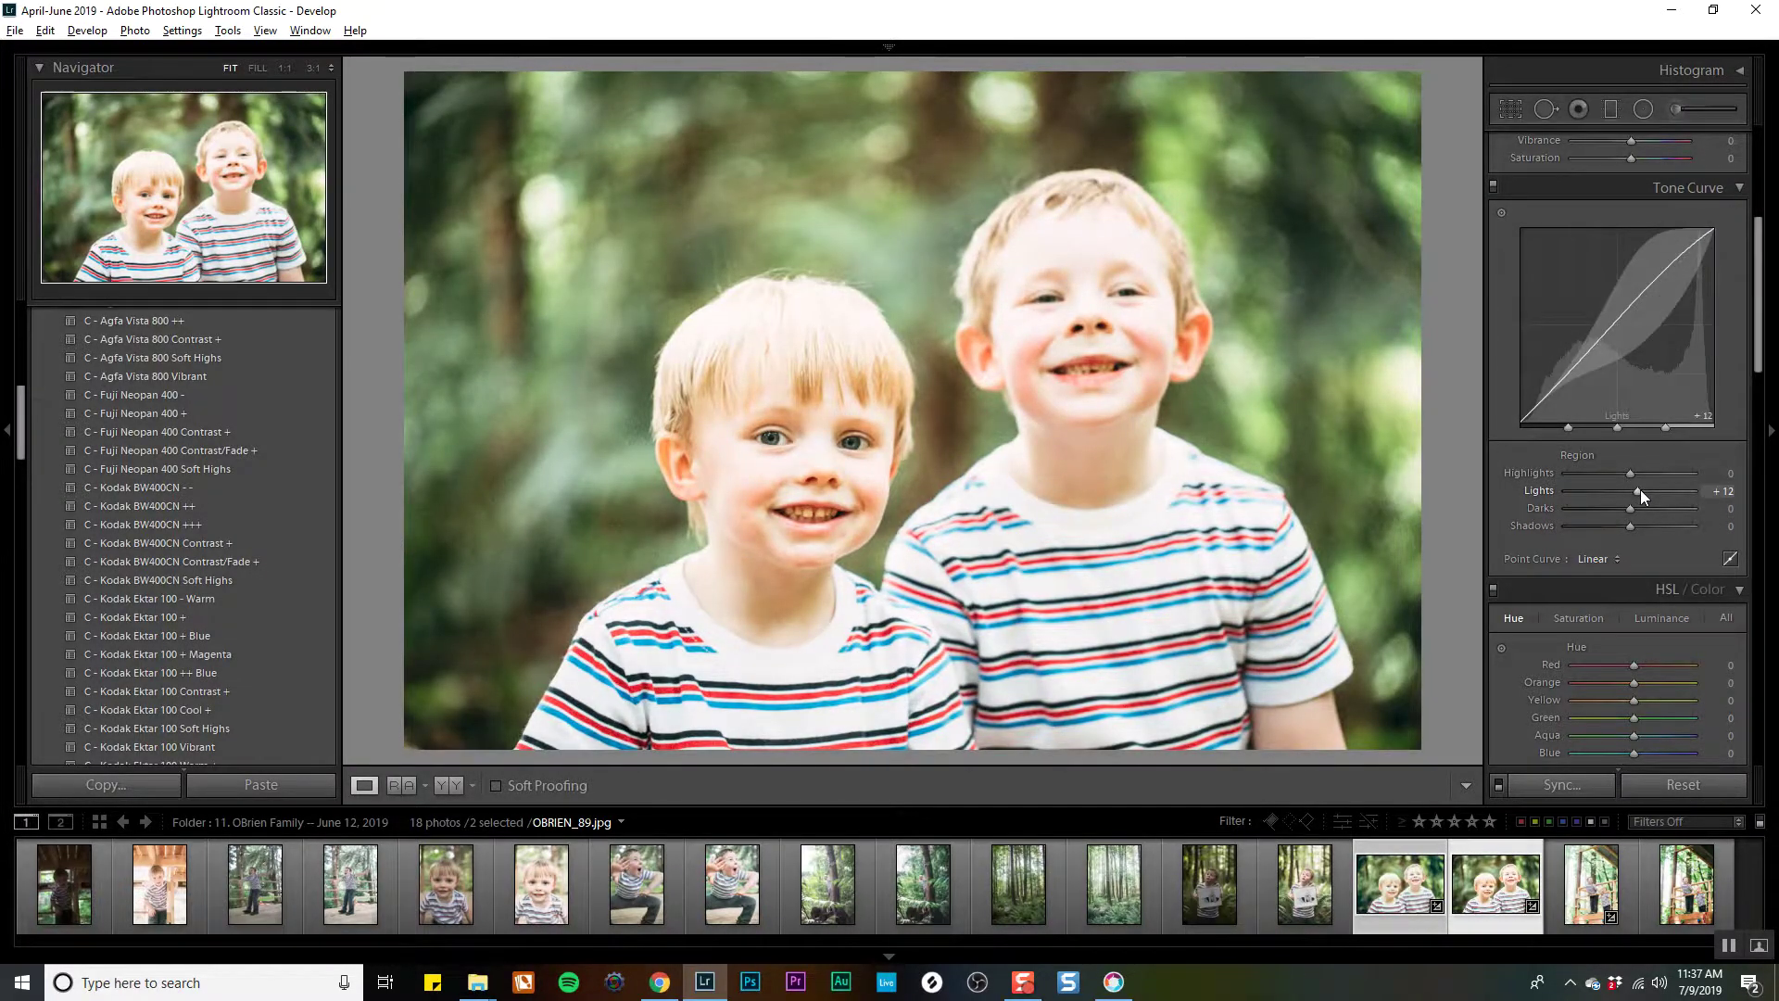
pyautogui.doubleClick(1640, 497)
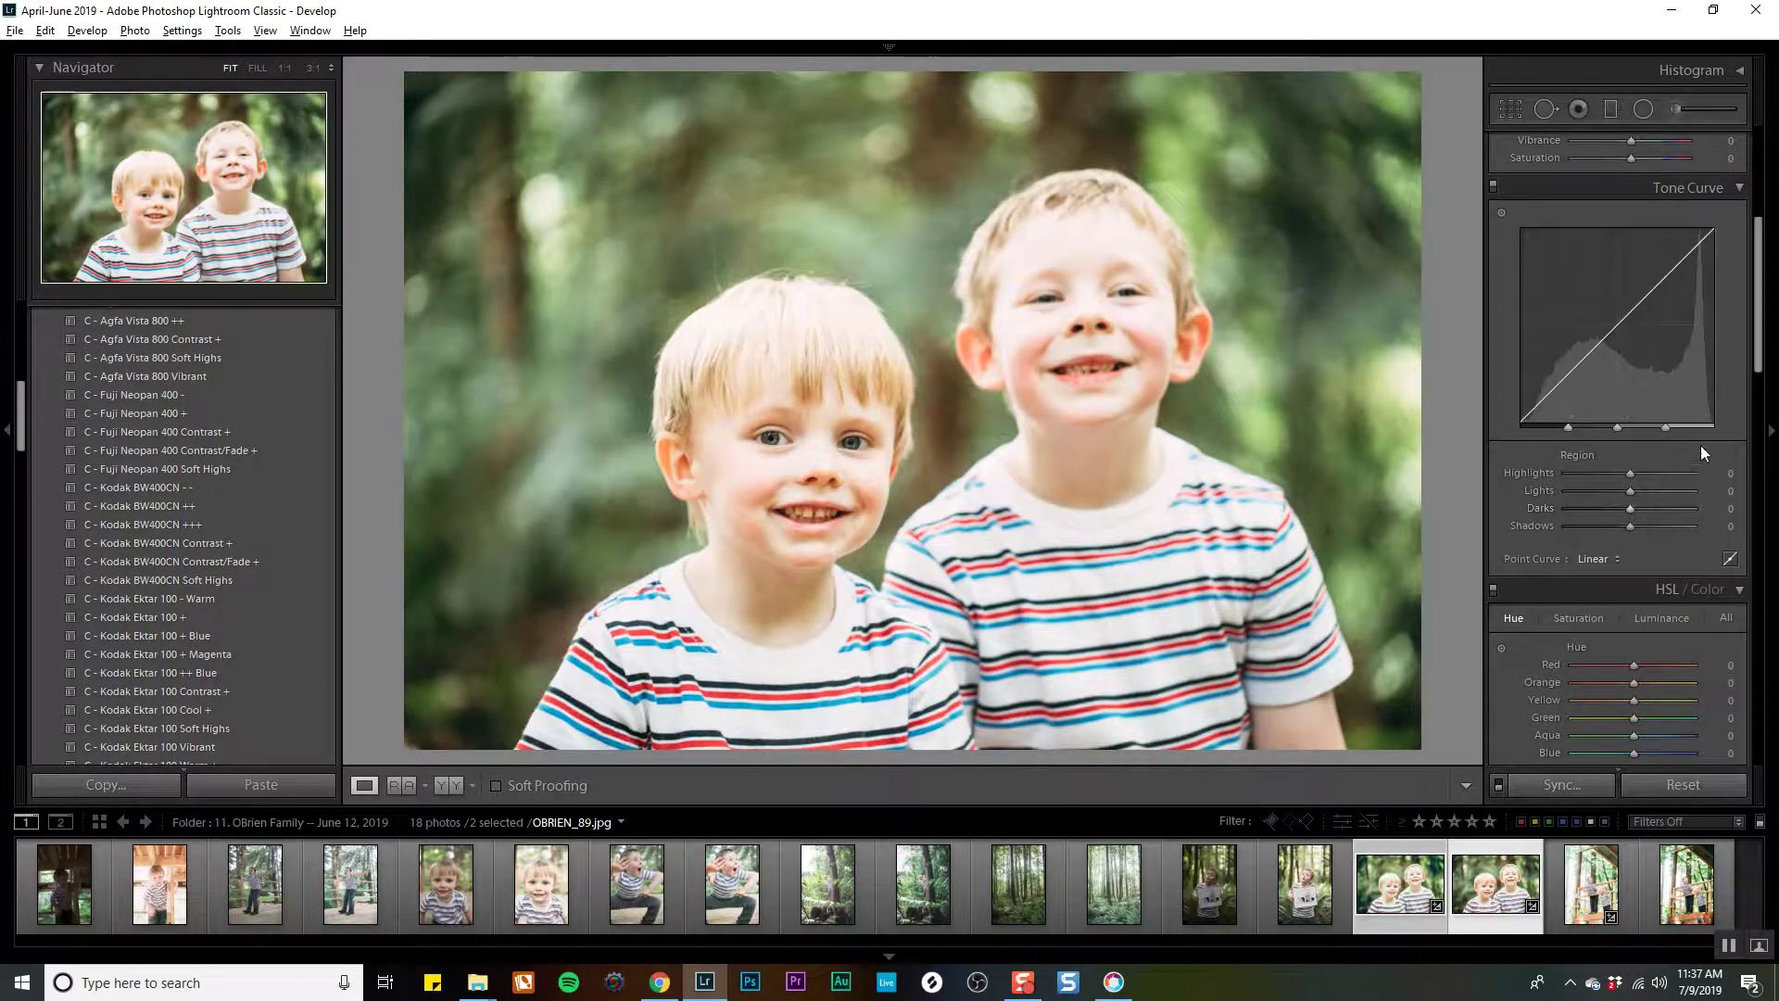
pyautogui.moveTo(1765, 366); pyautogui.dragTo(1765, 274)
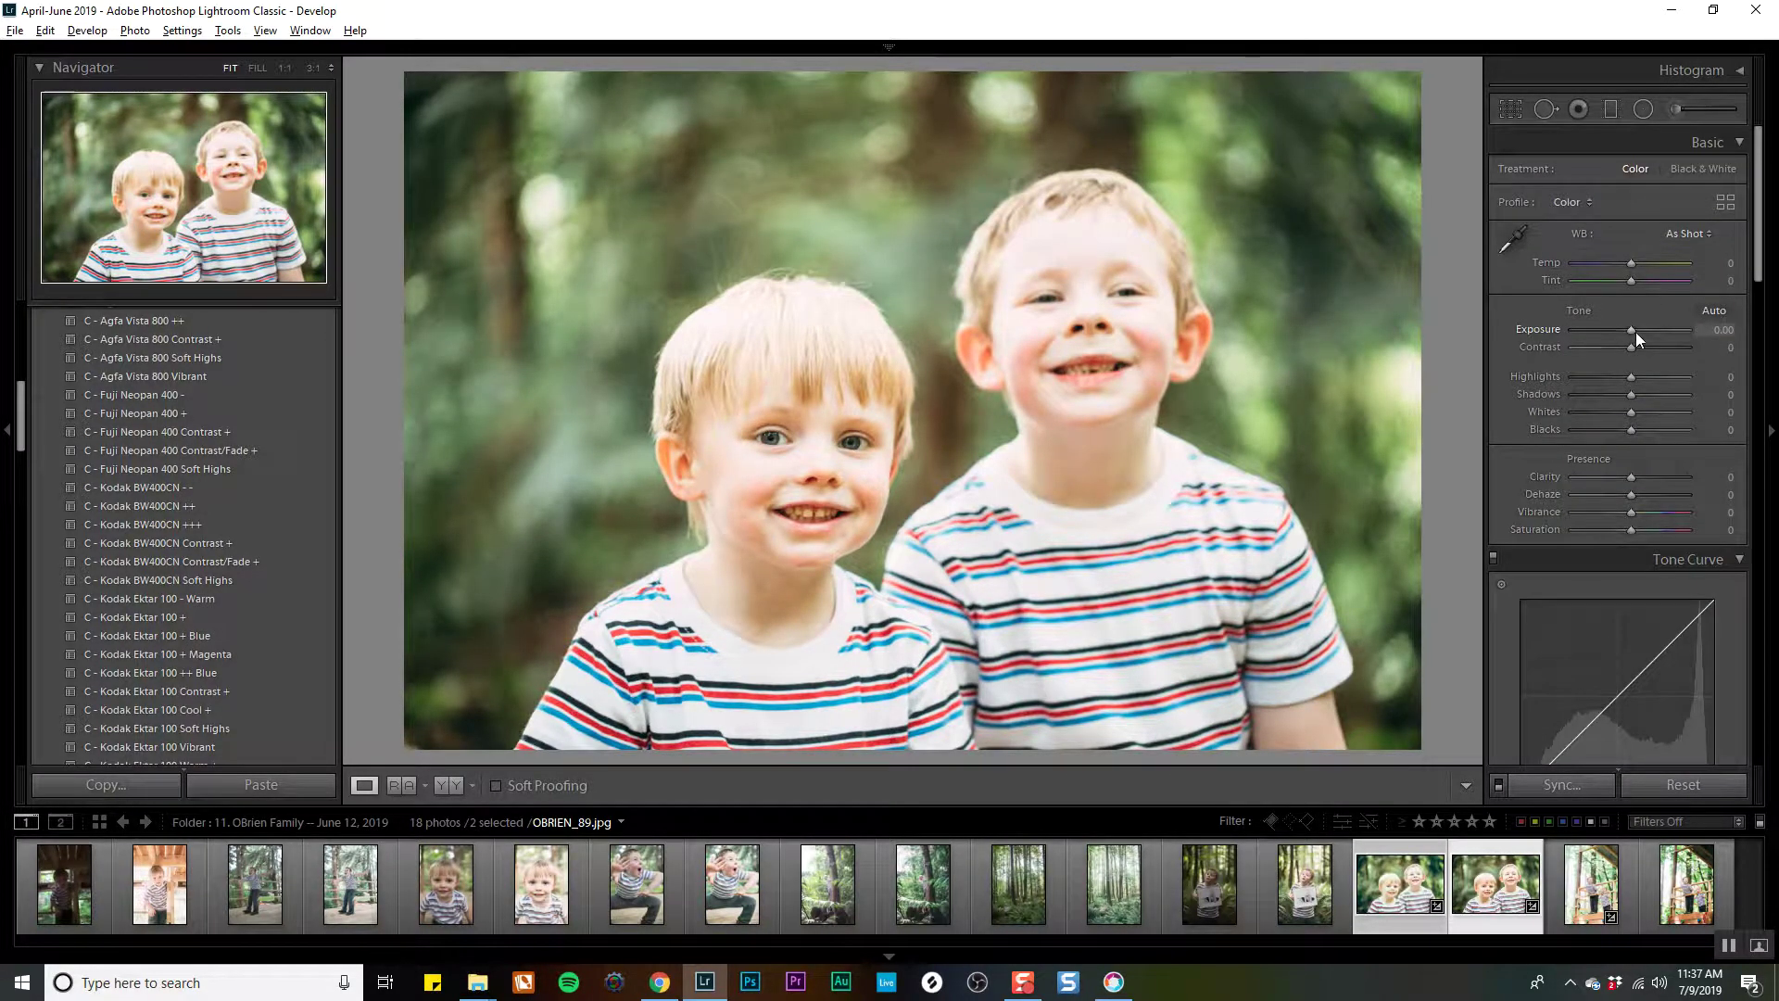
pyautogui.click(1643, 393)
pyautogui.press('n')
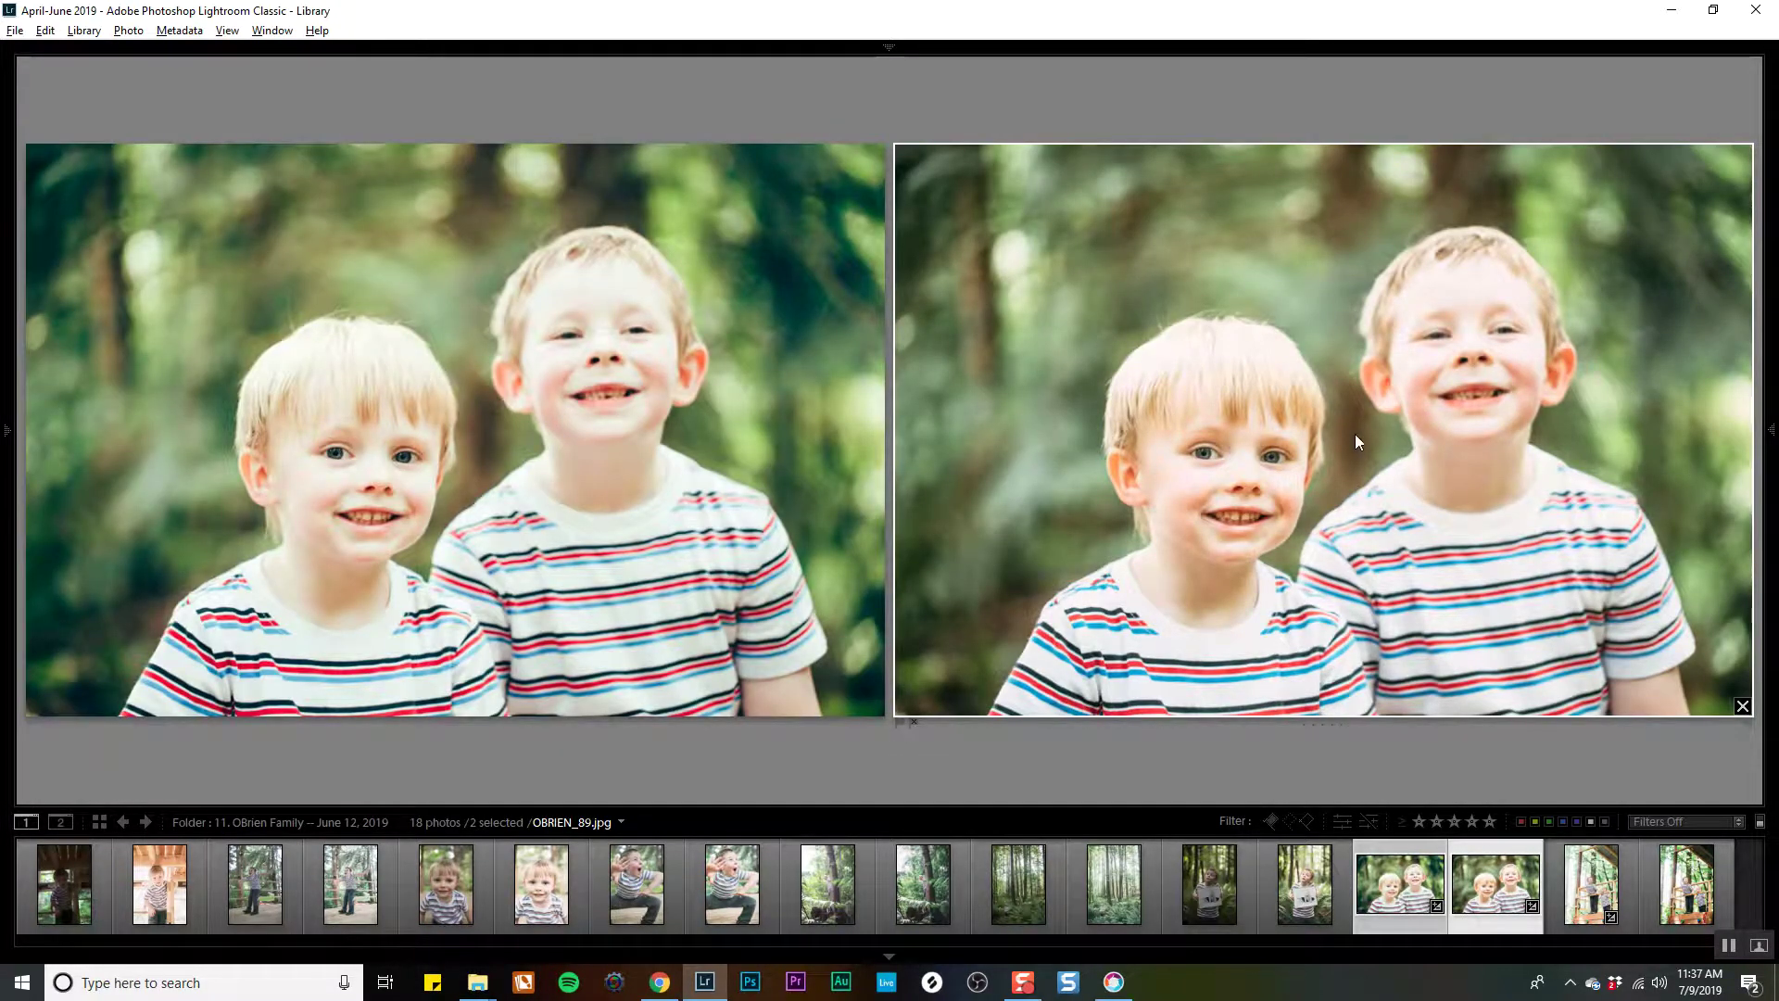
# Open OBRIEN_67.jpg, the finished photo of the boy holding the picture frame, for developing.
pyautogui.click(1301, 903)
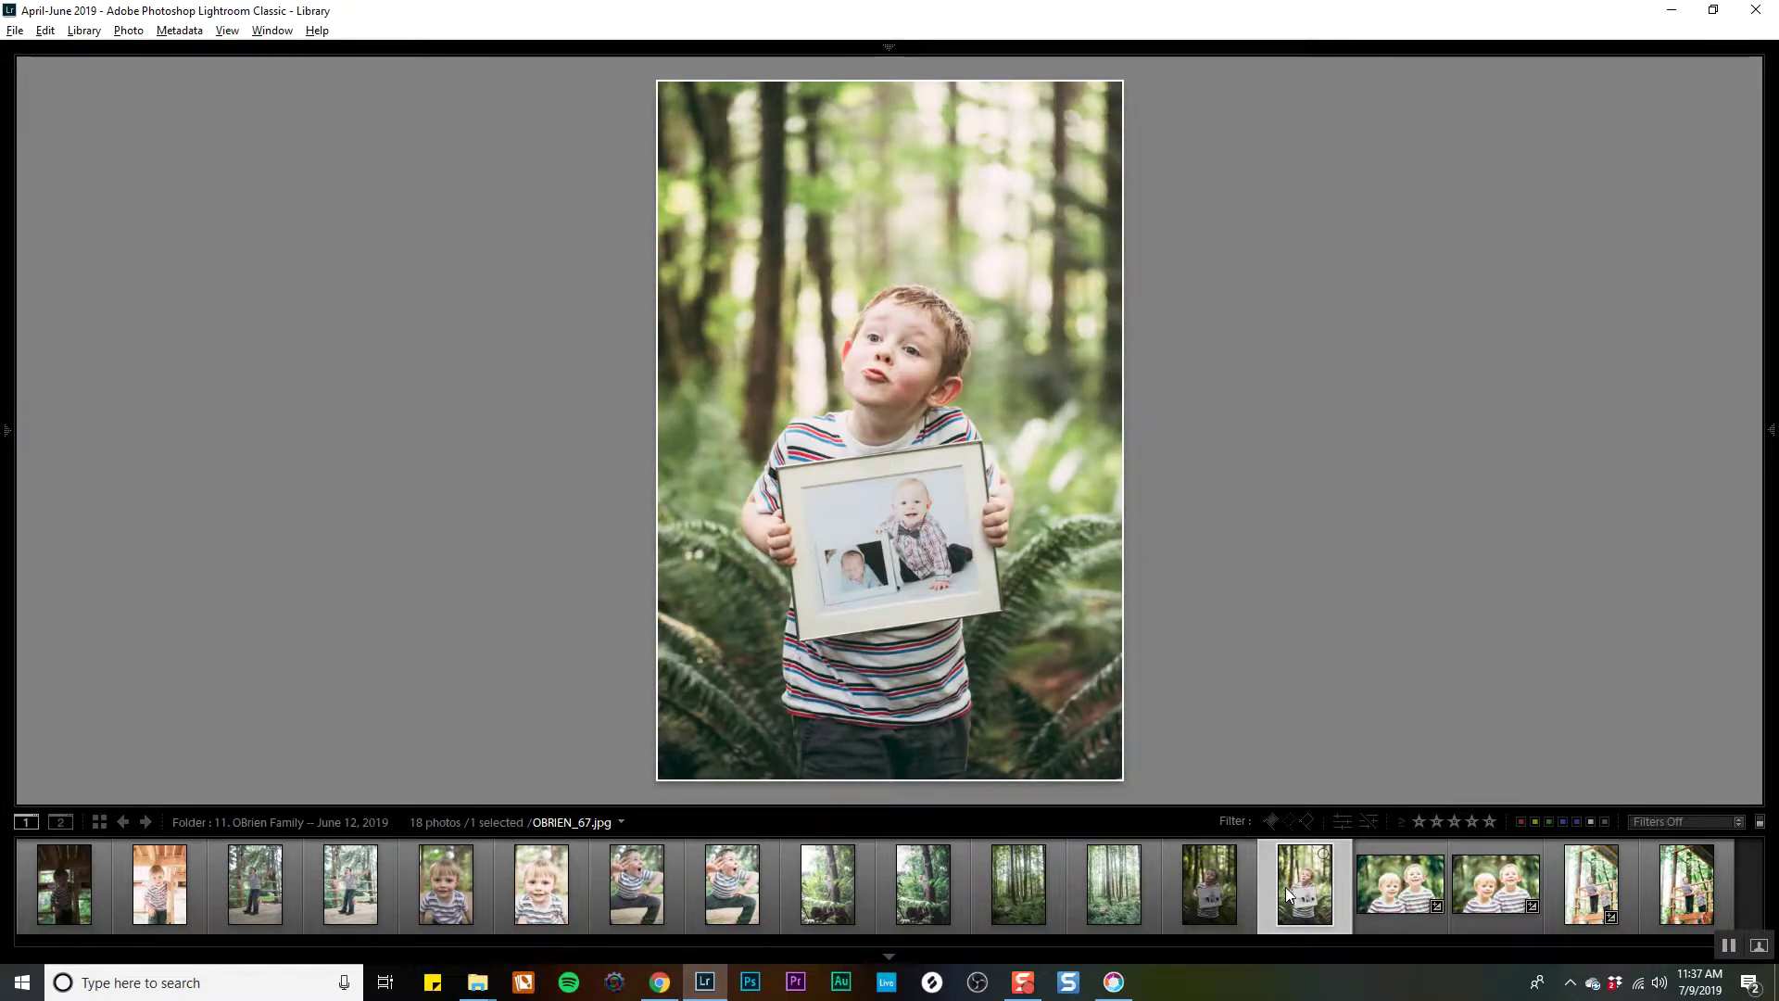
pyautogui.press('d')
pyautogui.press('Left')
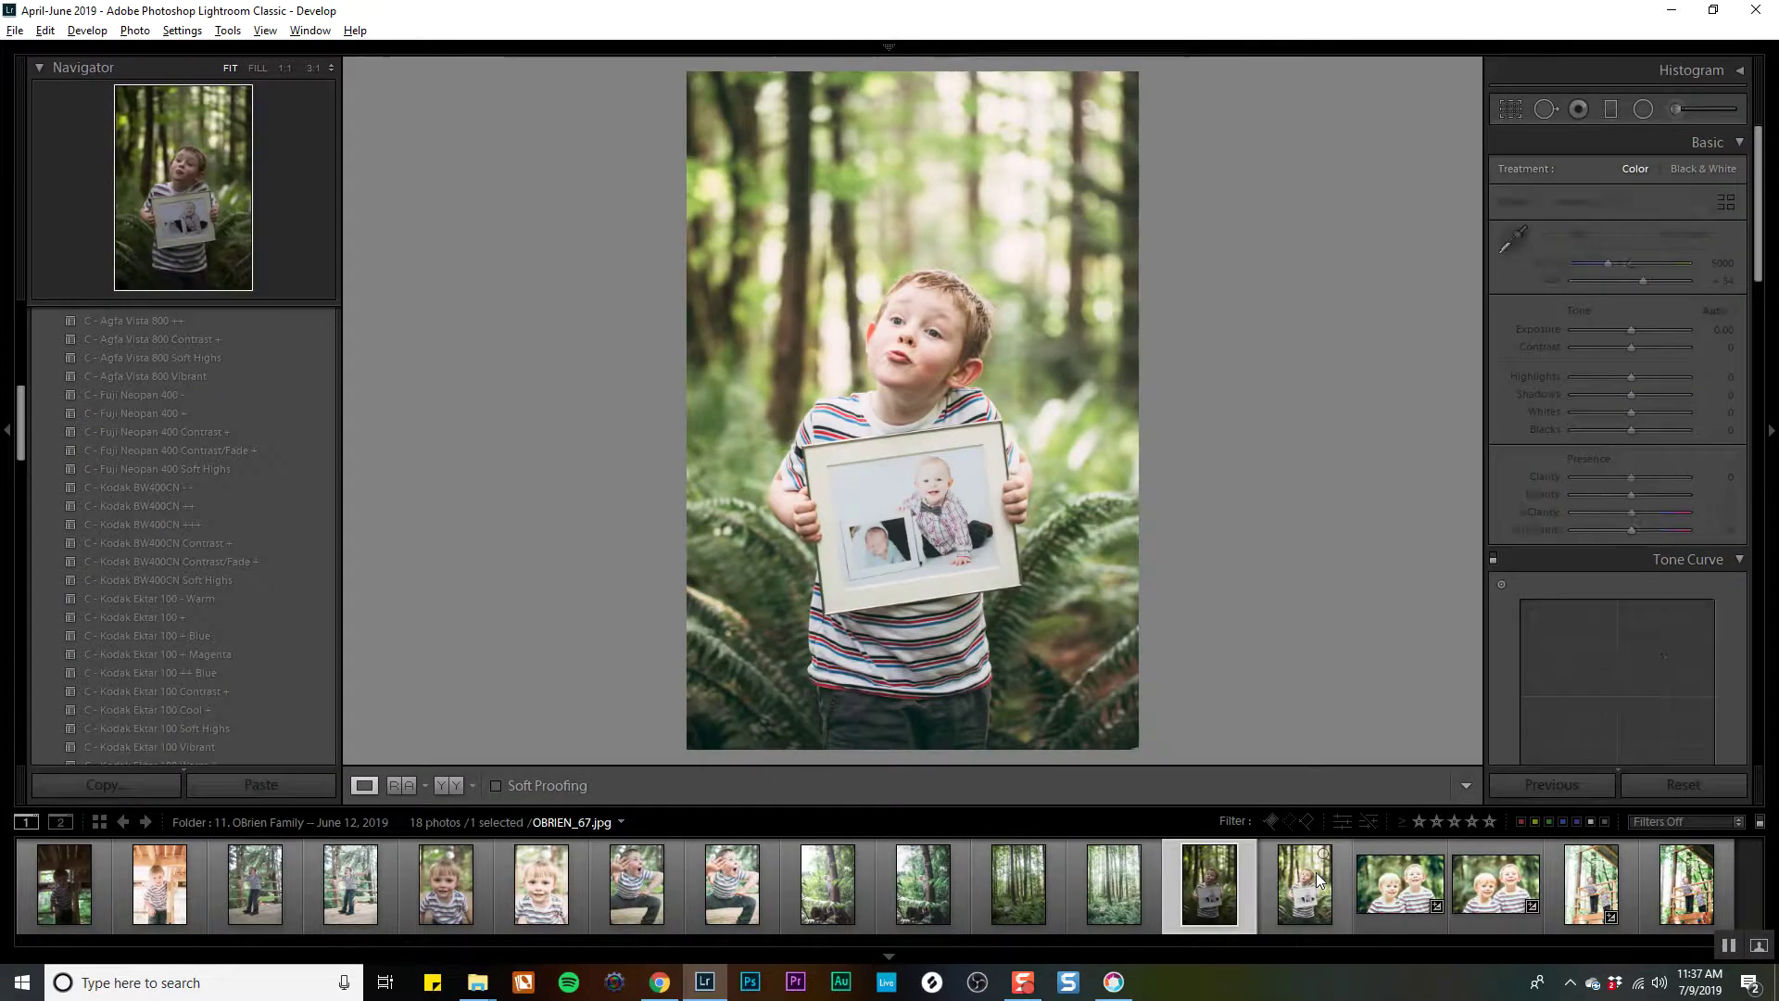
pyautogui.click(1300, 897)
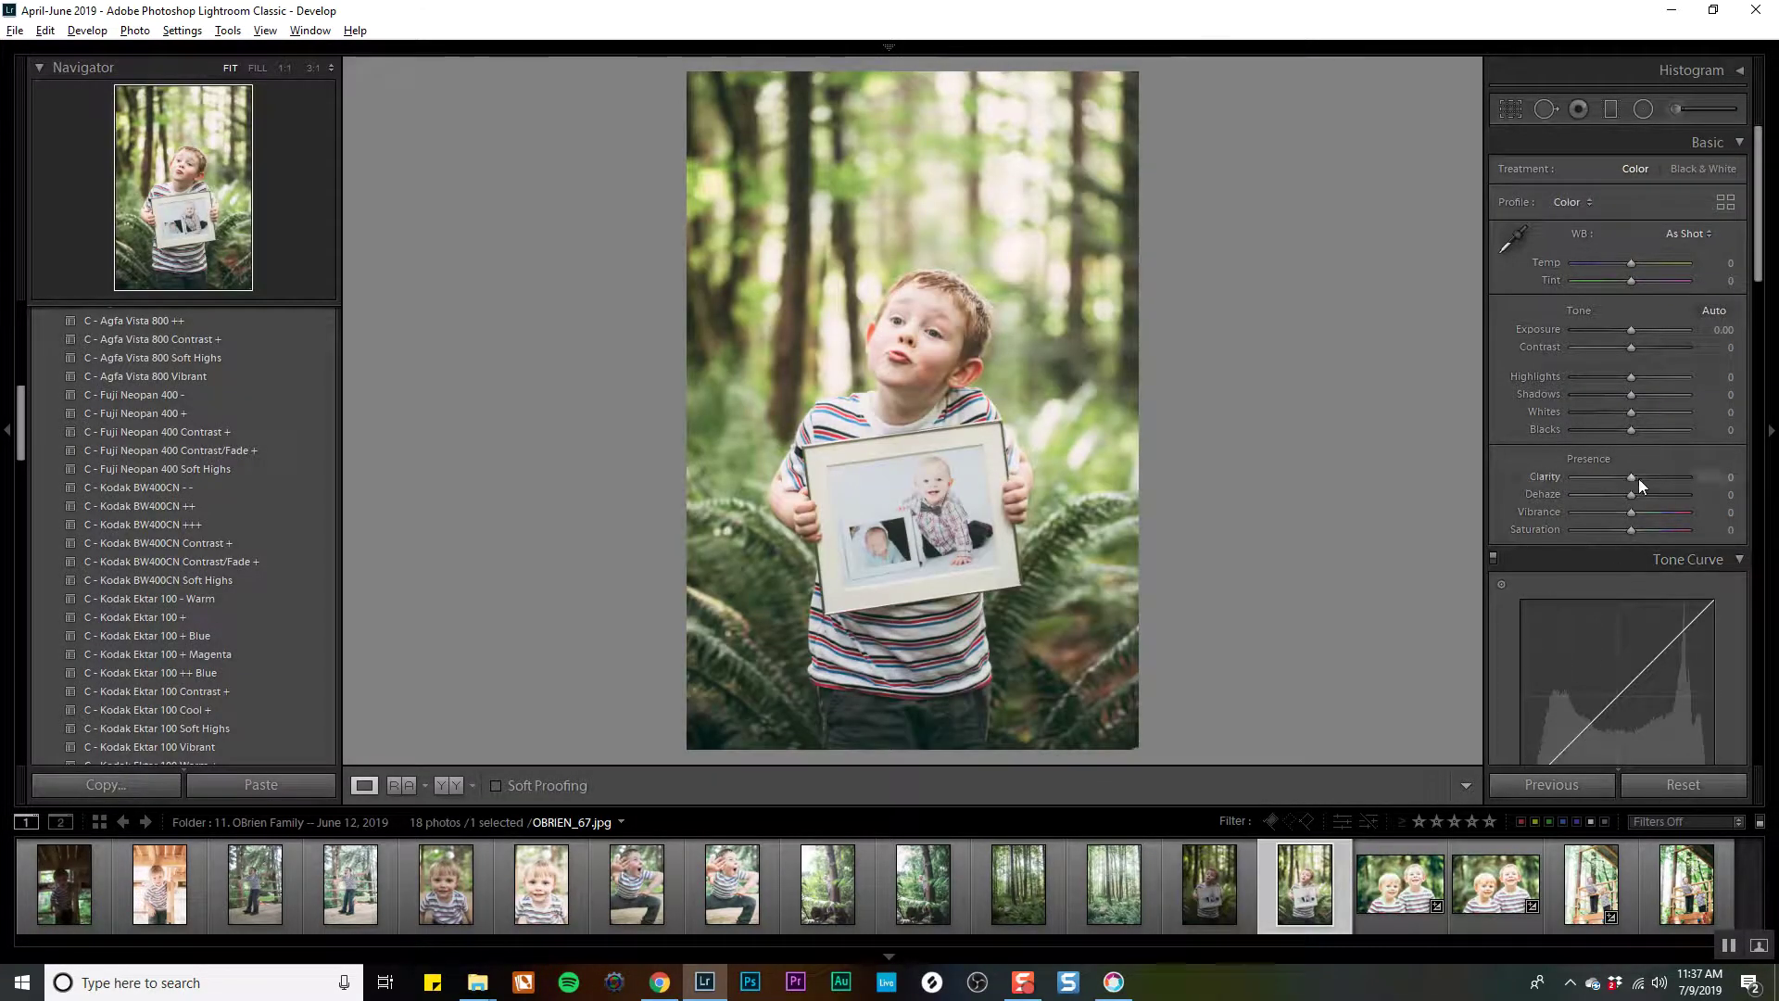
# Set the JPEG's Clarity to +15, Whites to +24, Highlights to +20 and Contrast to +11.
pyautogui.click(1643, 475)
pyautogui.click(1641, 412)
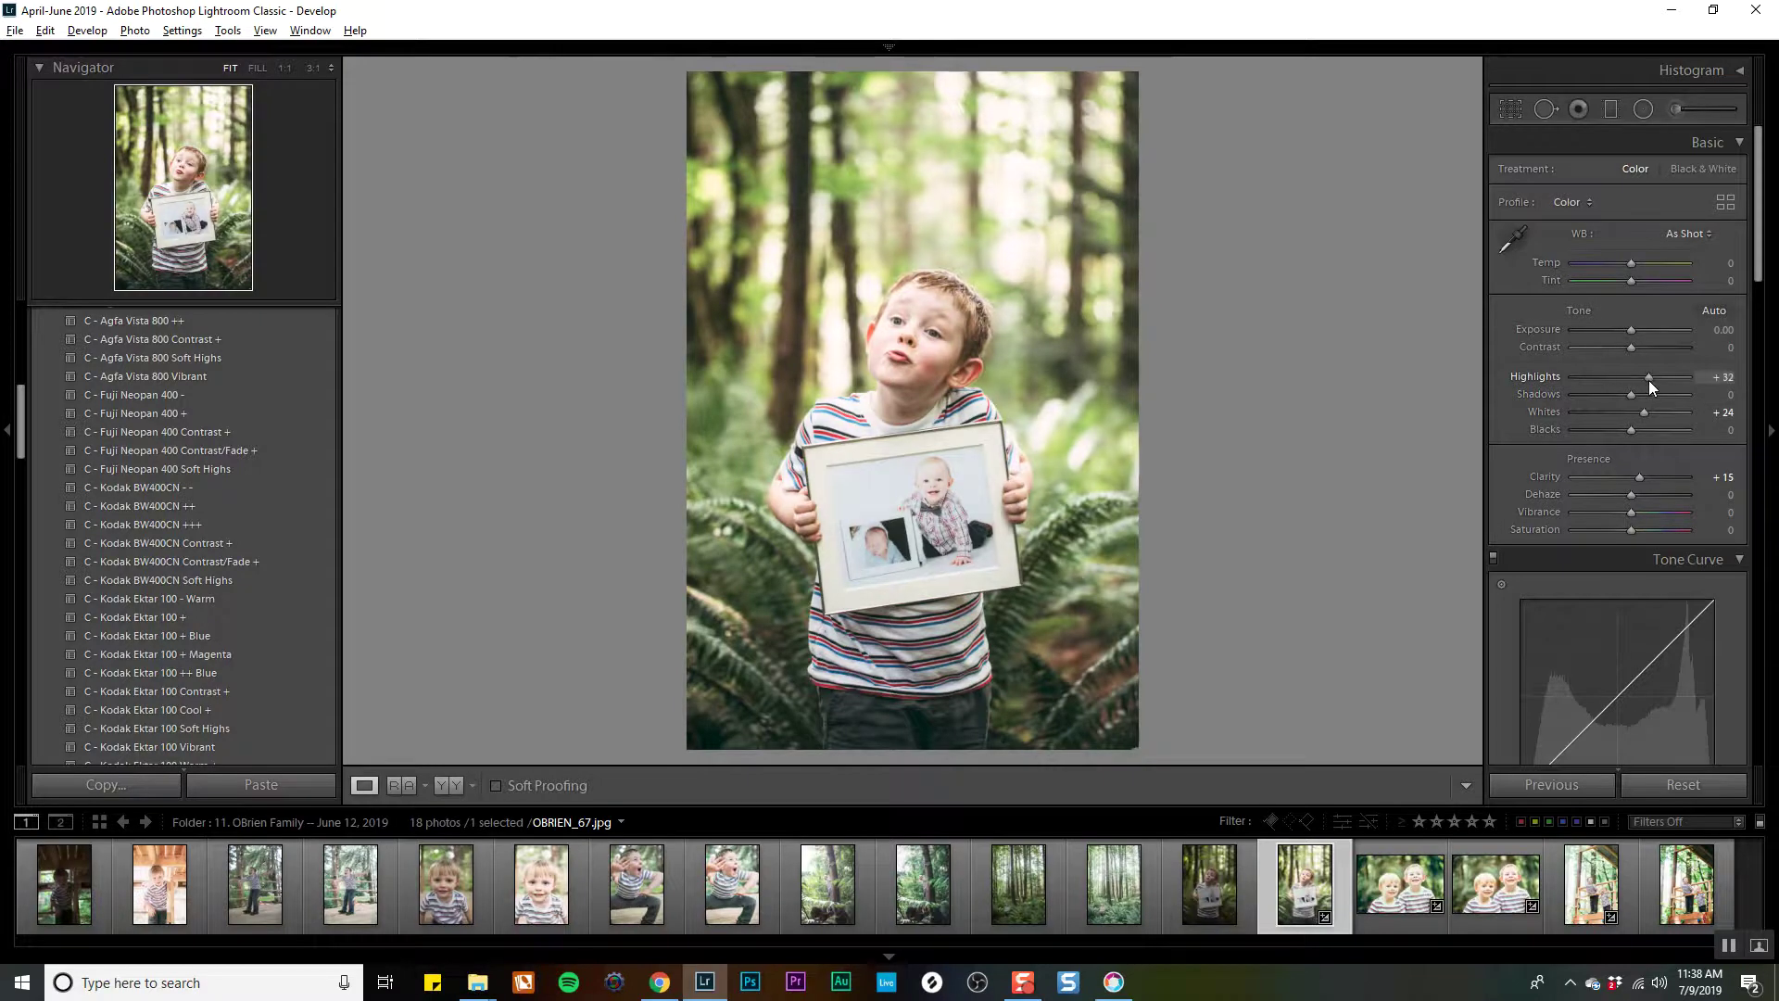
pyautogui.moveTo(1649, 380); pyautogui.dragTo(1642, 380)
pyautogui.click(1638, 346)
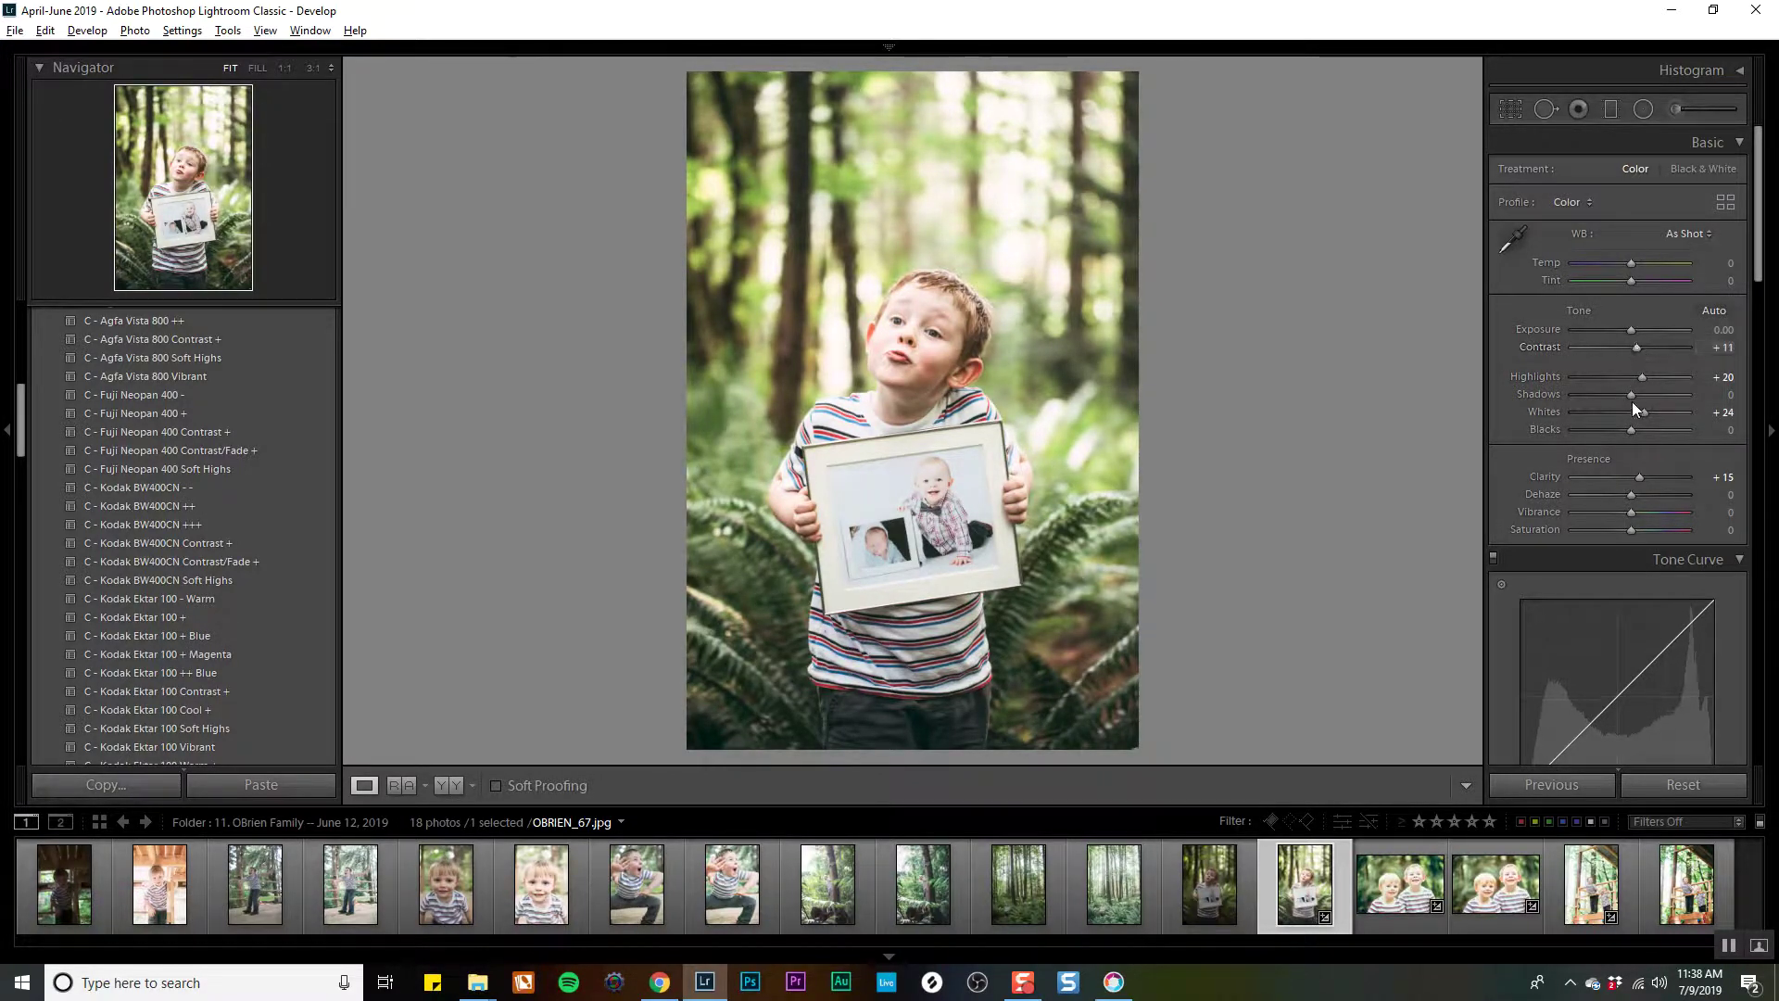
# Raise the JPEG's Blacks to +59, lower Shadows to -43 and set Exposure to +0.20.
pyautogui.click(1653, 430)
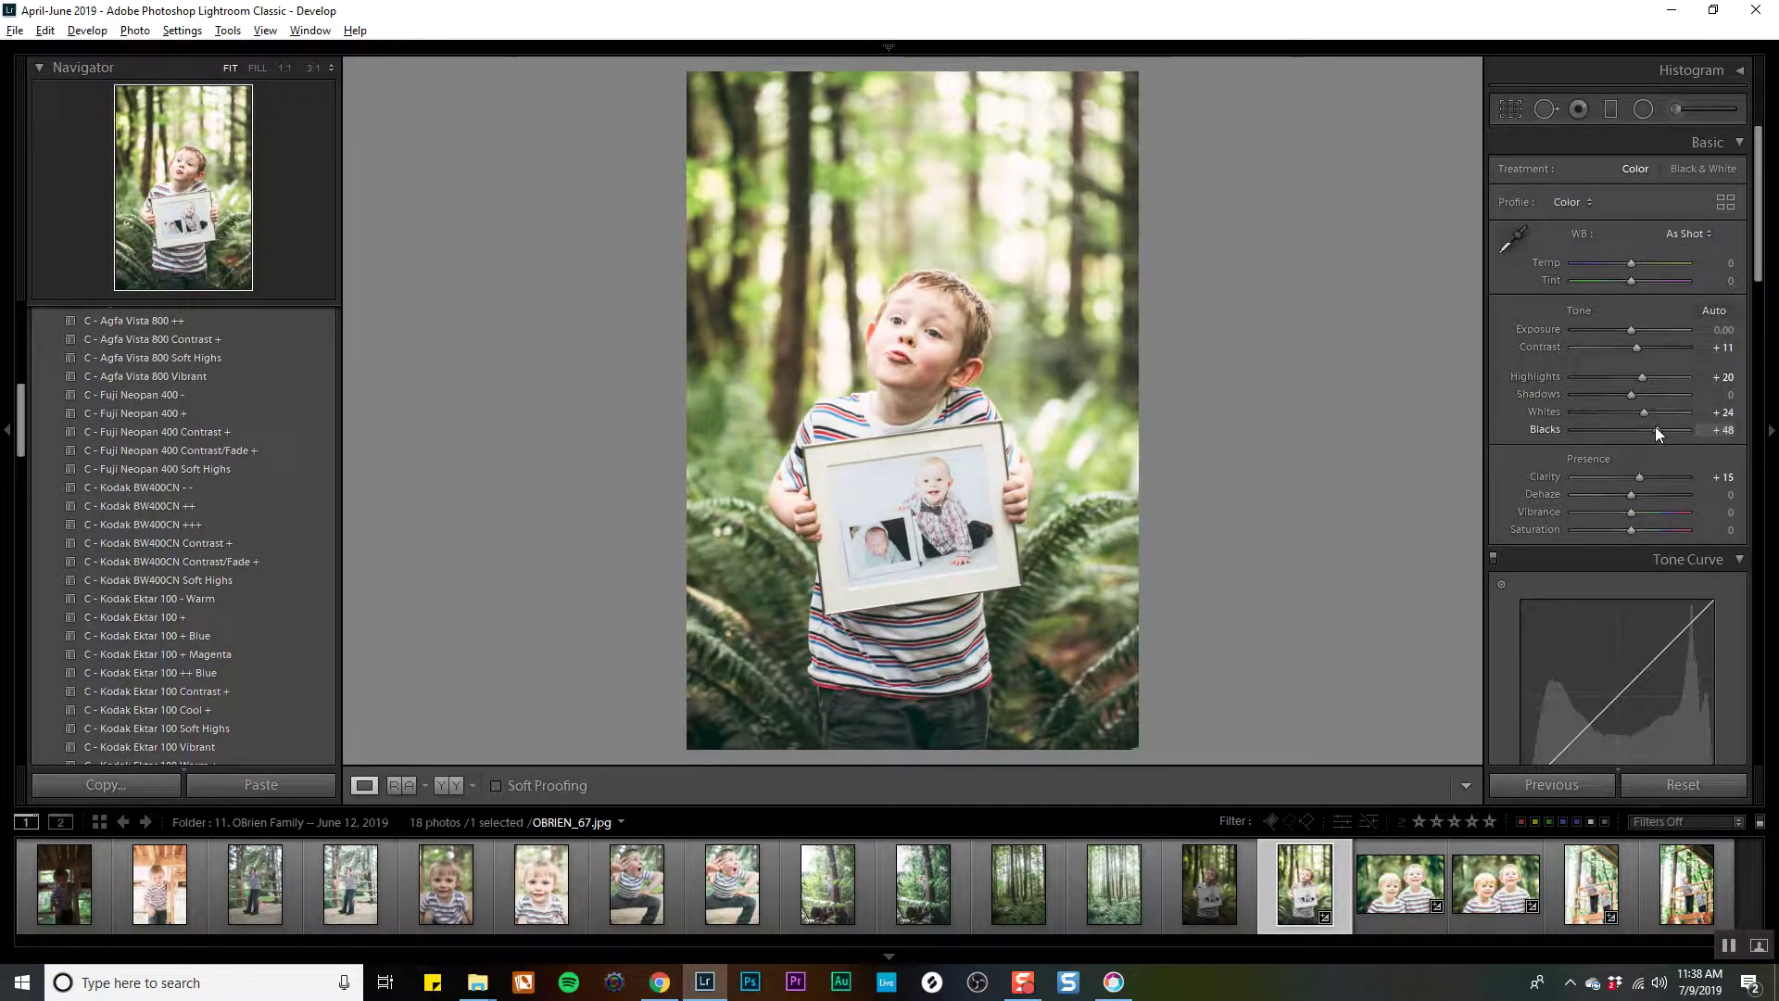
pyautogui.moveTo(1655, 426)
pyautogui.mouseDown()
pyautogui.moveTo(1556, 416)
pyautogui.moveTo(1687, 417)
pyautogui.mouseUp()
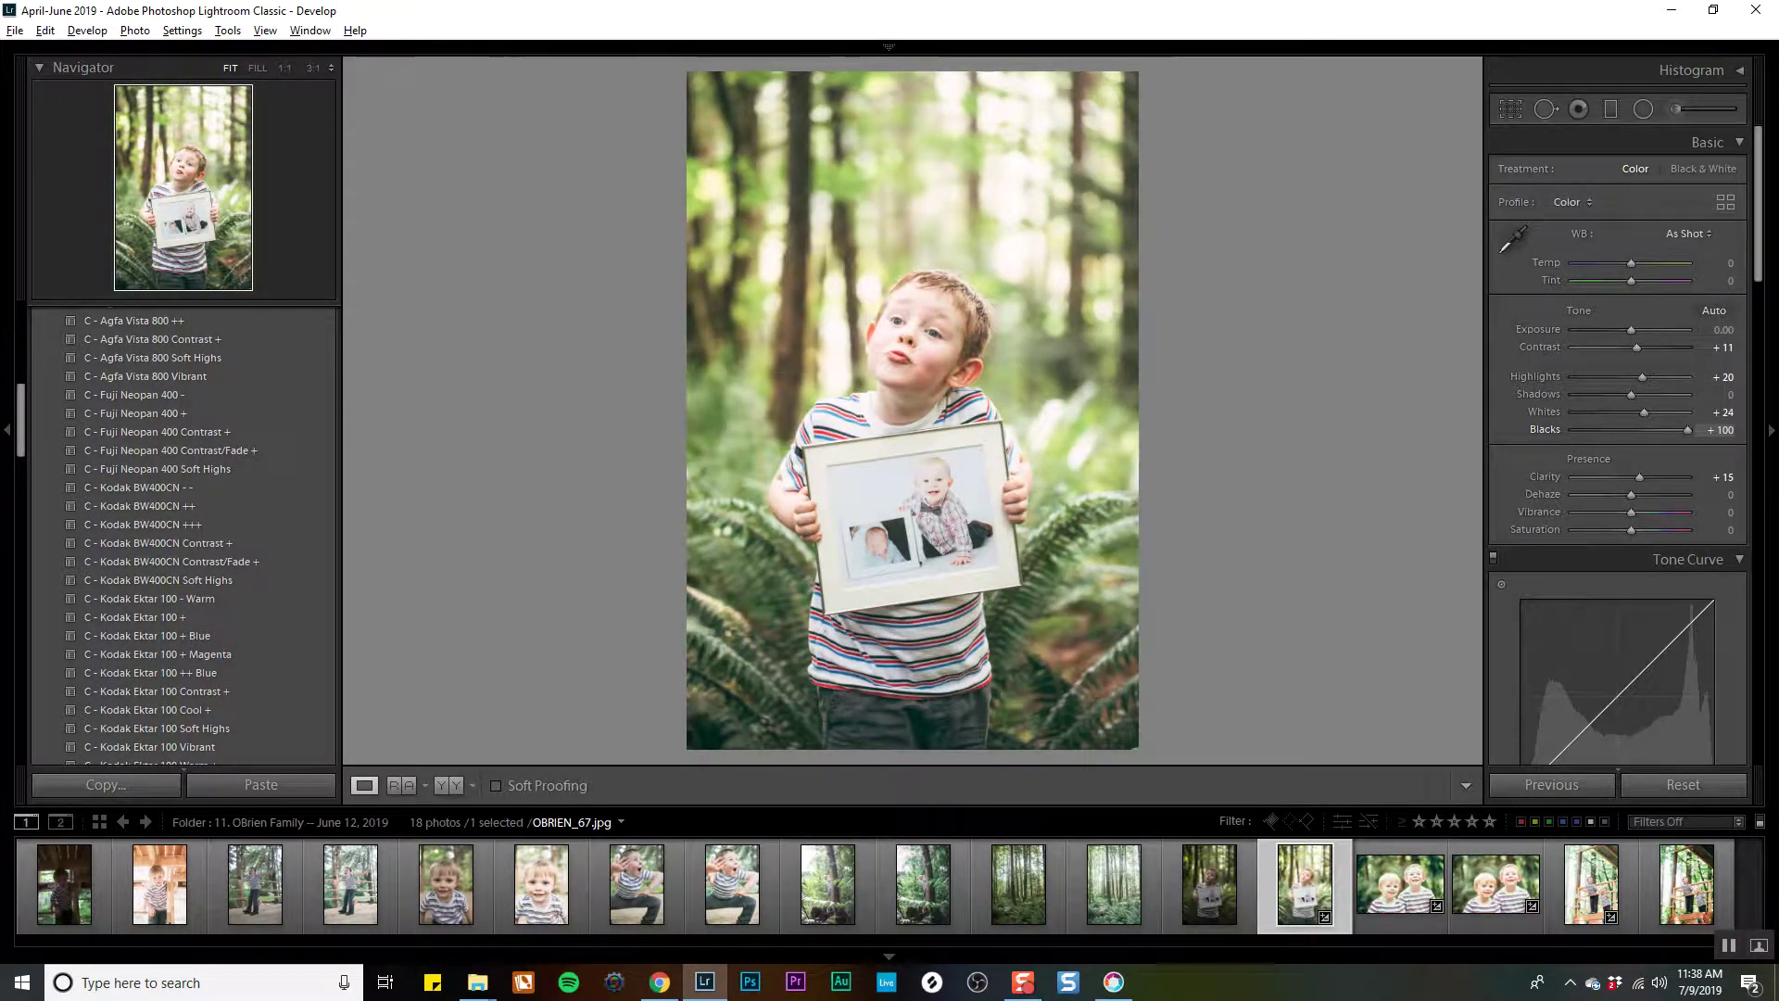
pyautogui.moveTo(1627, 430); pyautogui.dragTo(1610, 392)
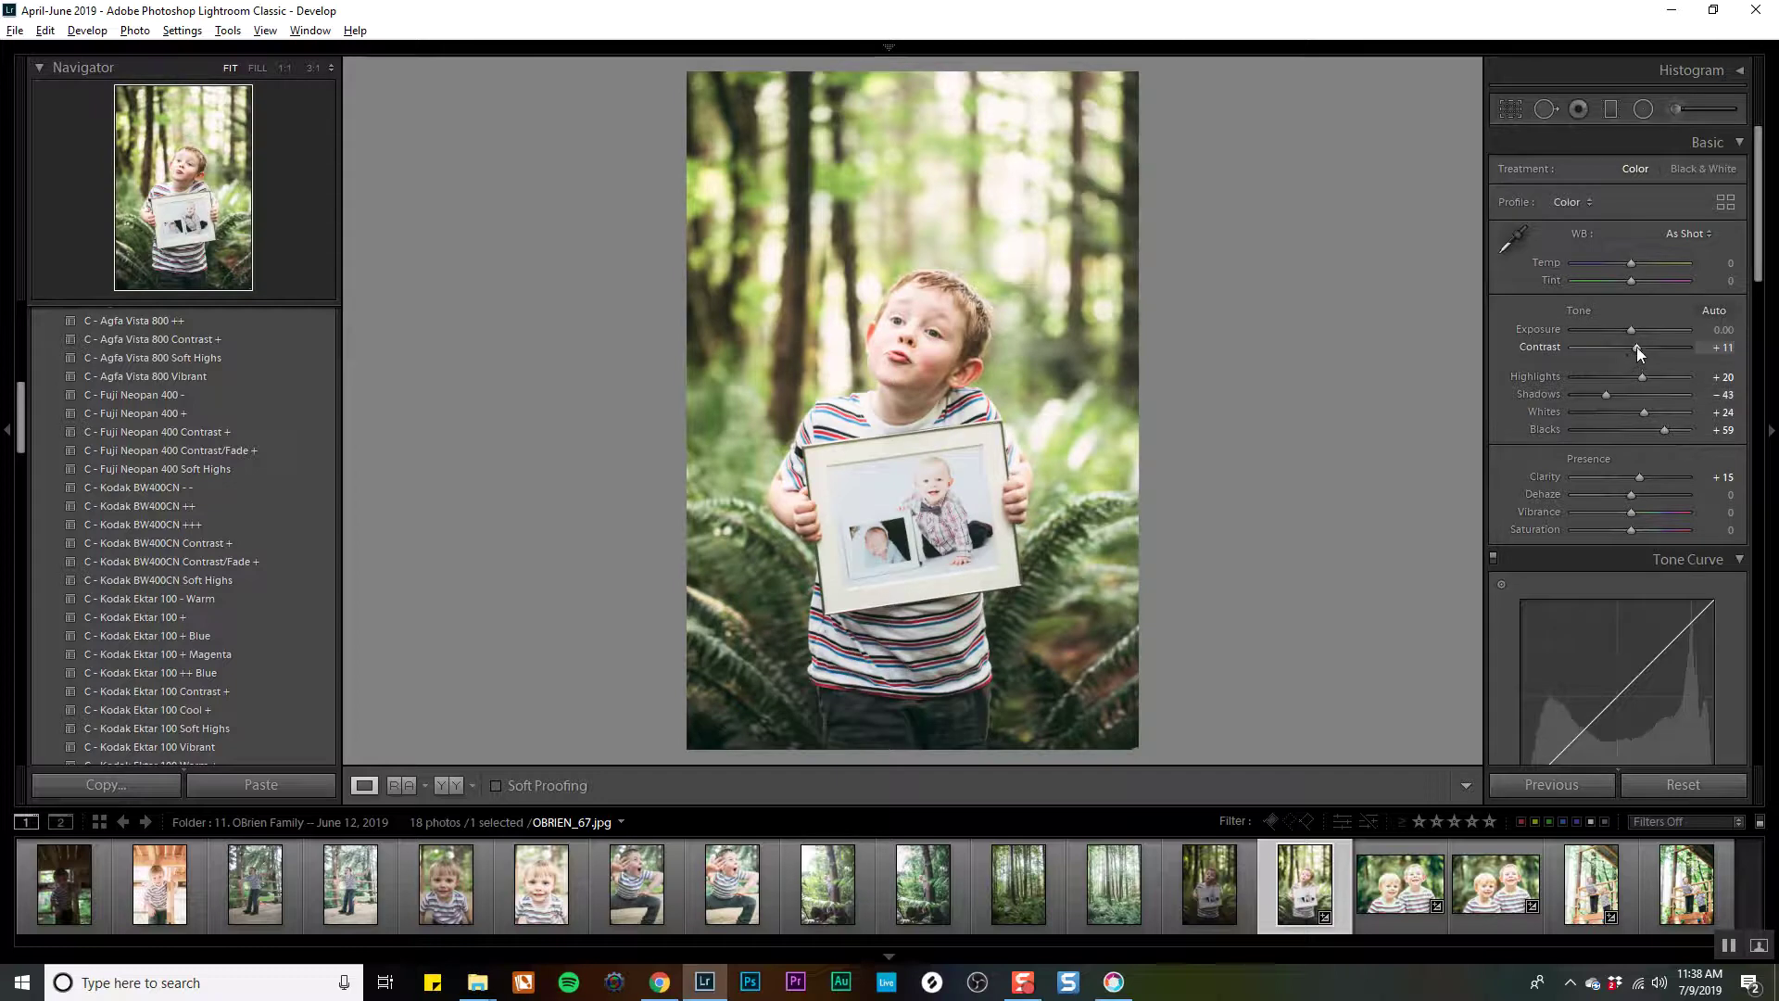
pyautogui.moveTo(1627, 331); pyautogui.dragTo(1630, 331)
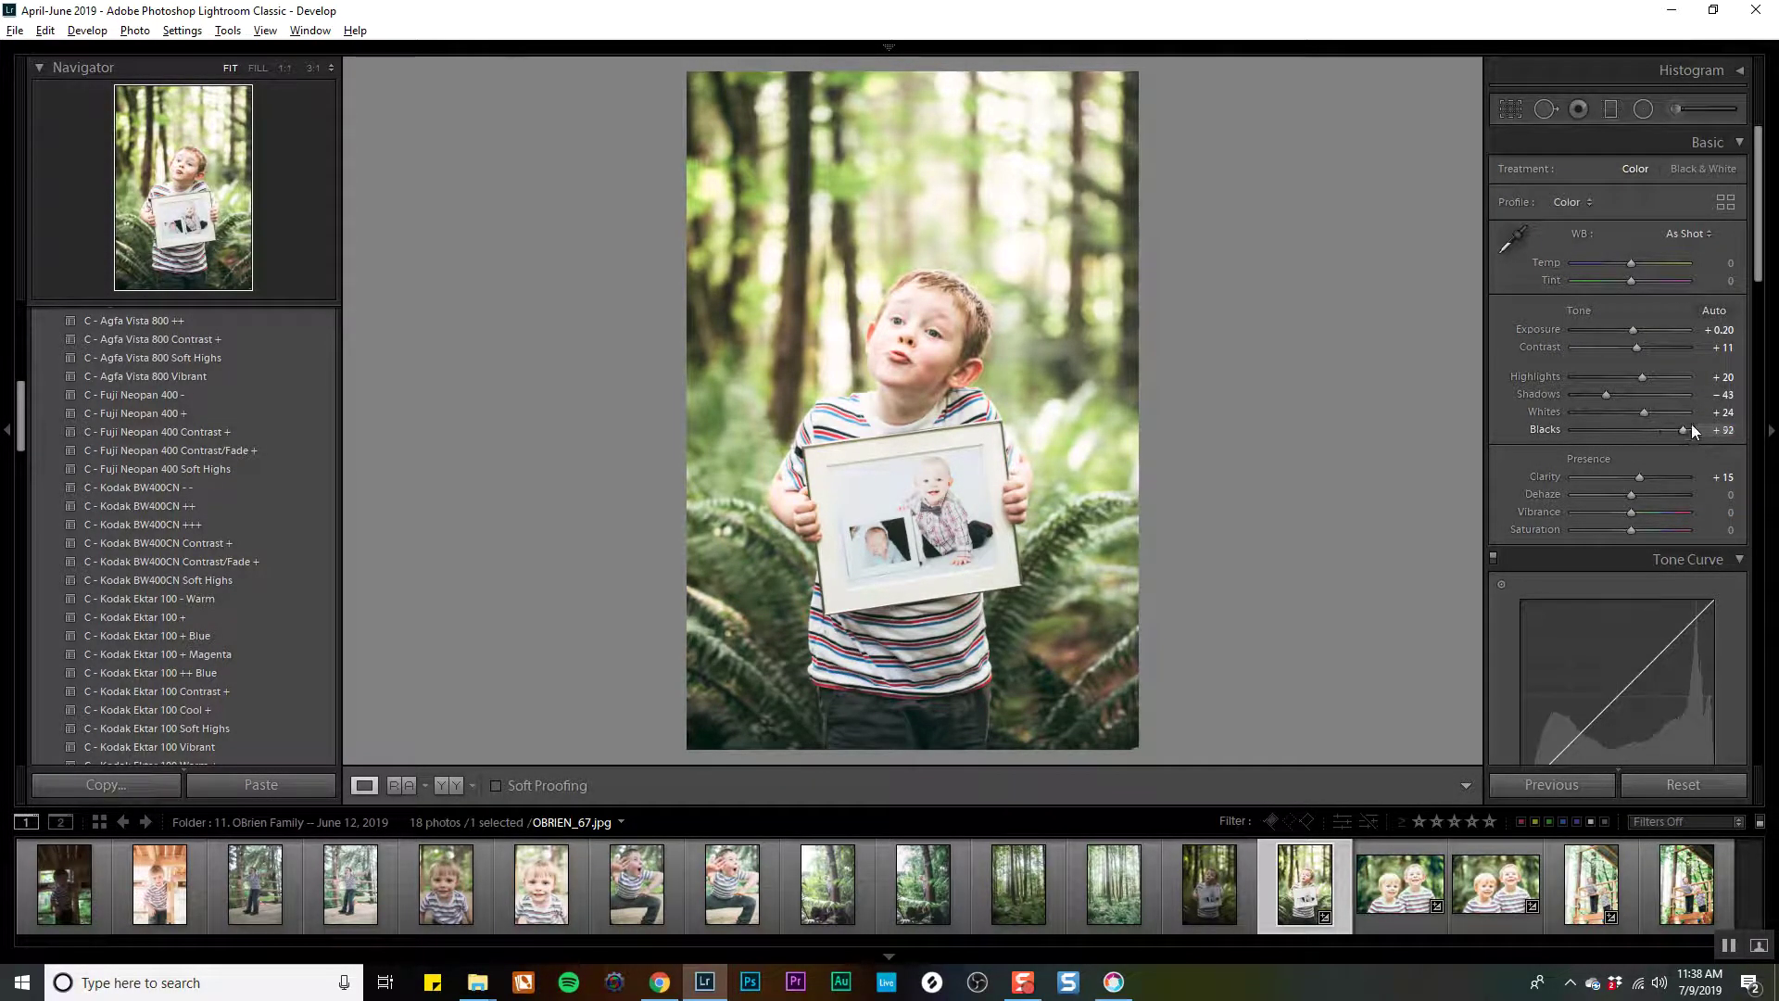
# Test Blacks and Shadows at -100, settle on Blacks +61 and Shadows -33, and compare the edit with its before state.
pyautogui.moveTo(1691, 424); pyautogui.dragTo(1516, 423)
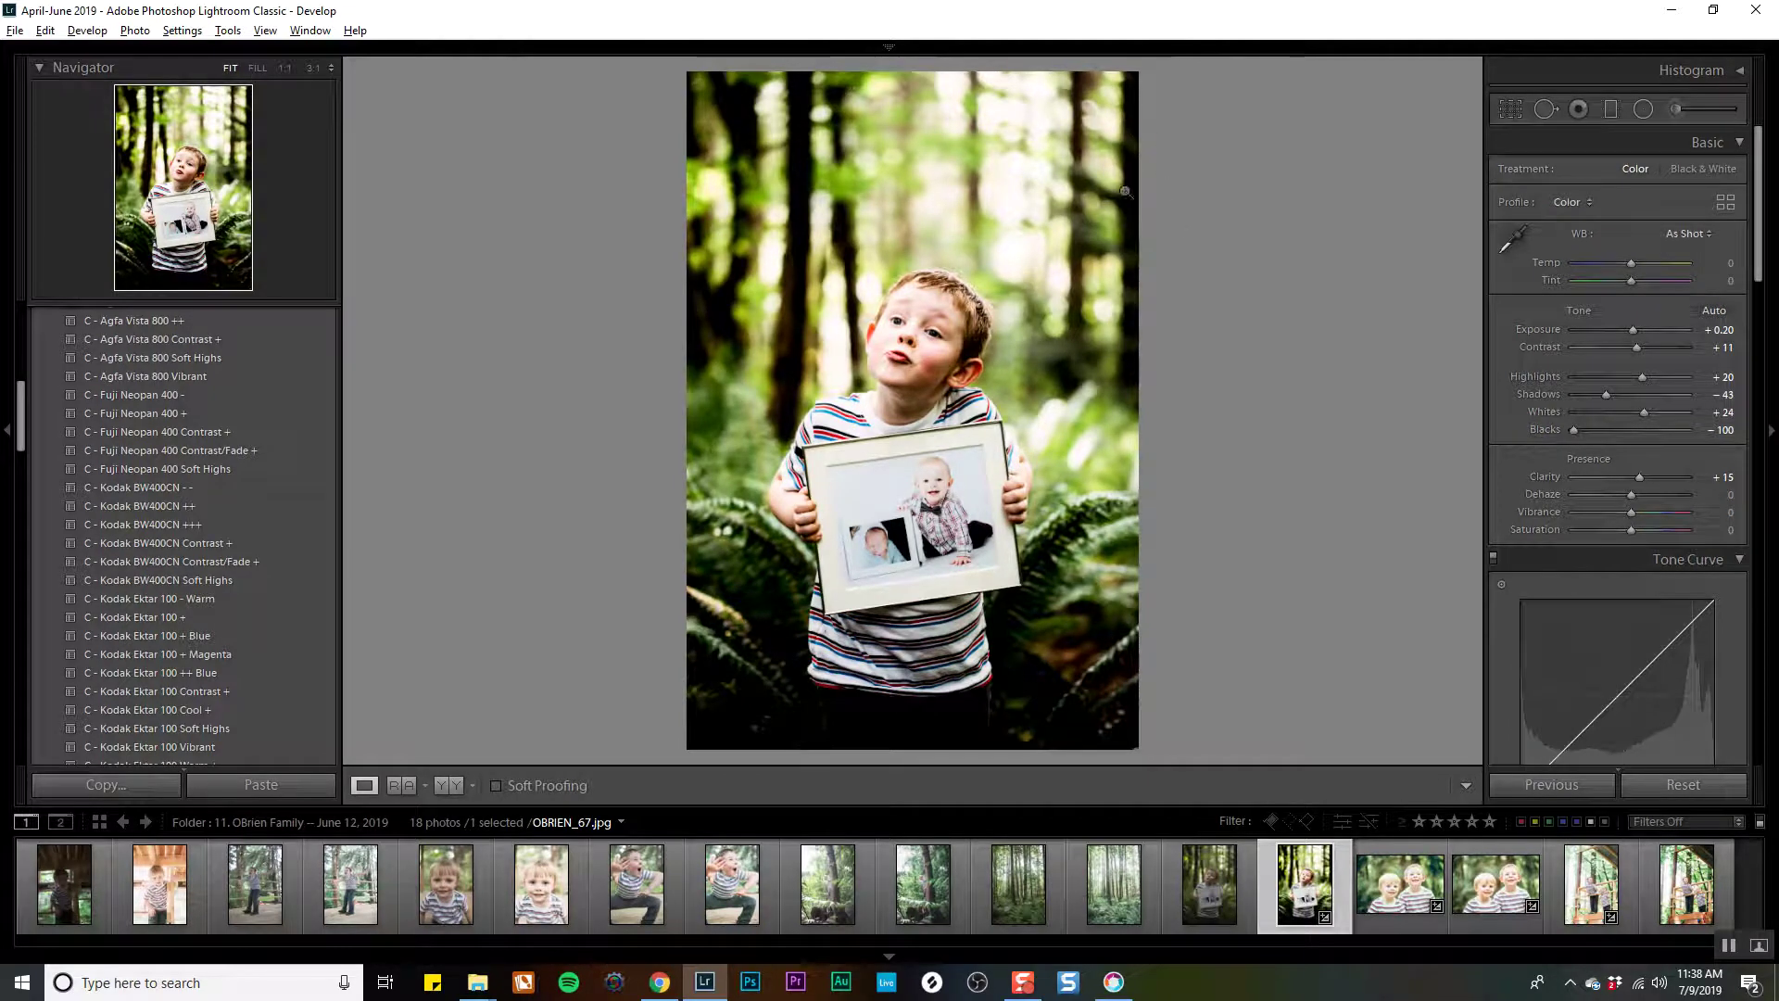
pyautogui.click(1667, 430)
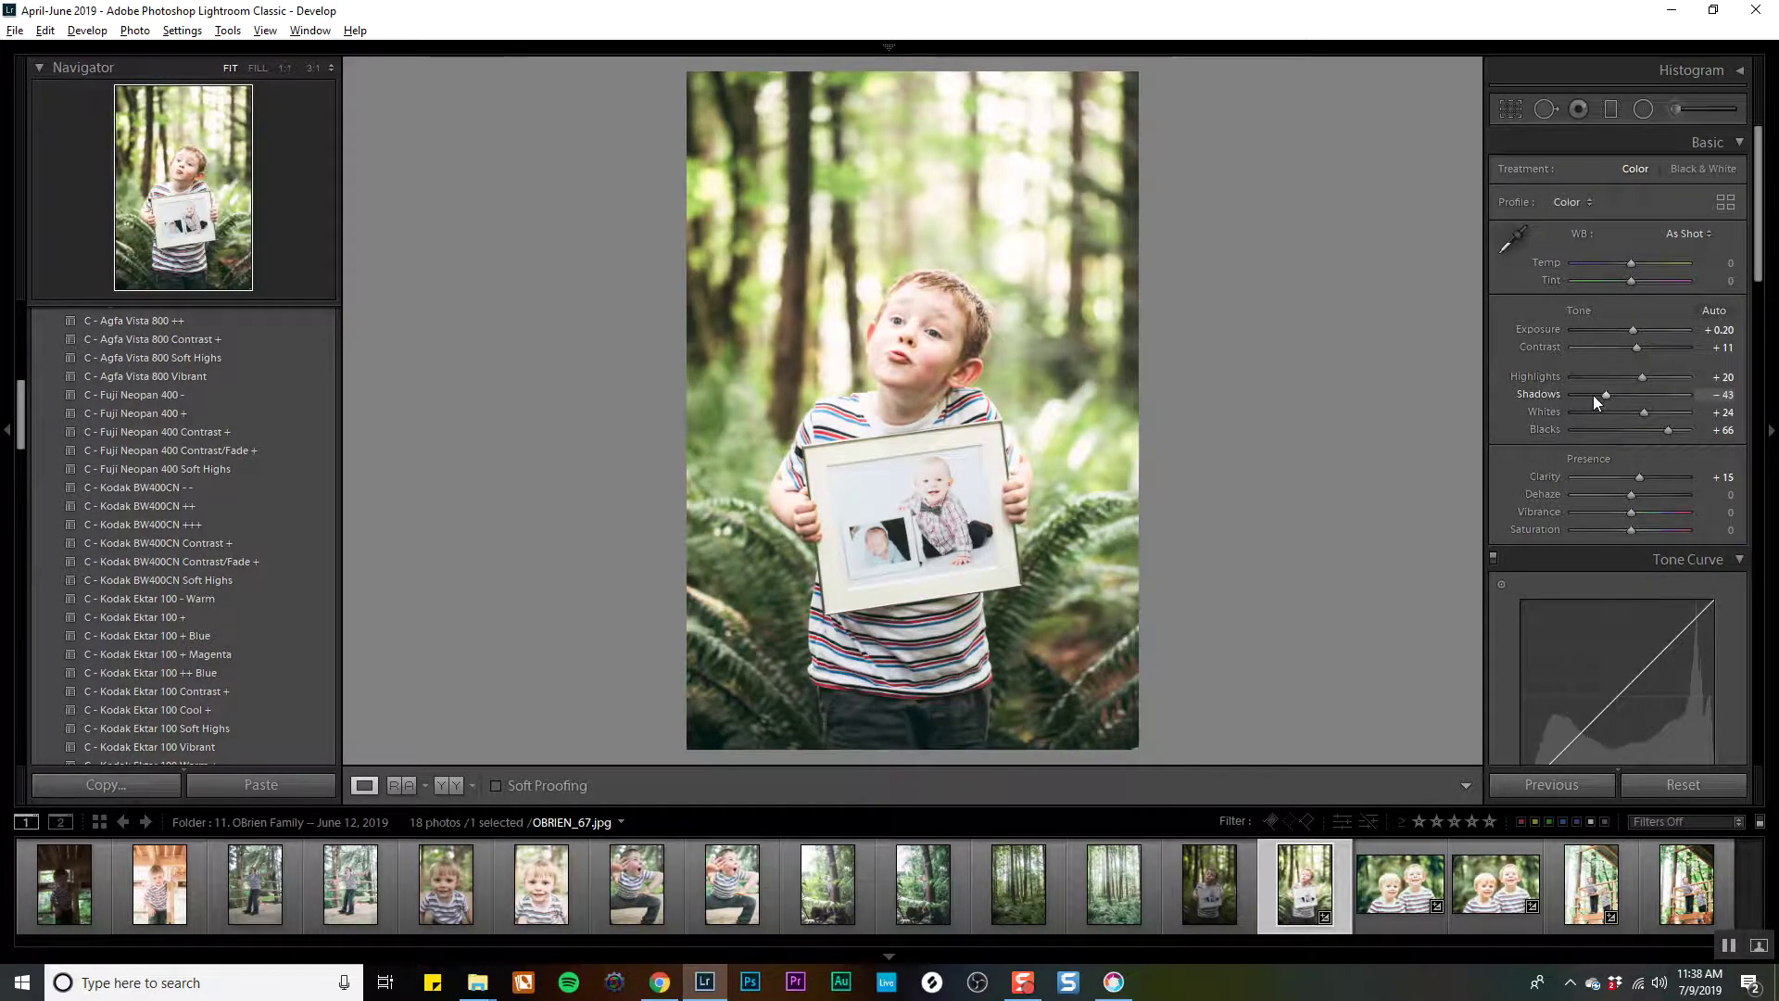
pyautogui.moveTo(1593, 394); pyautogui.dragTo(1521, 390)
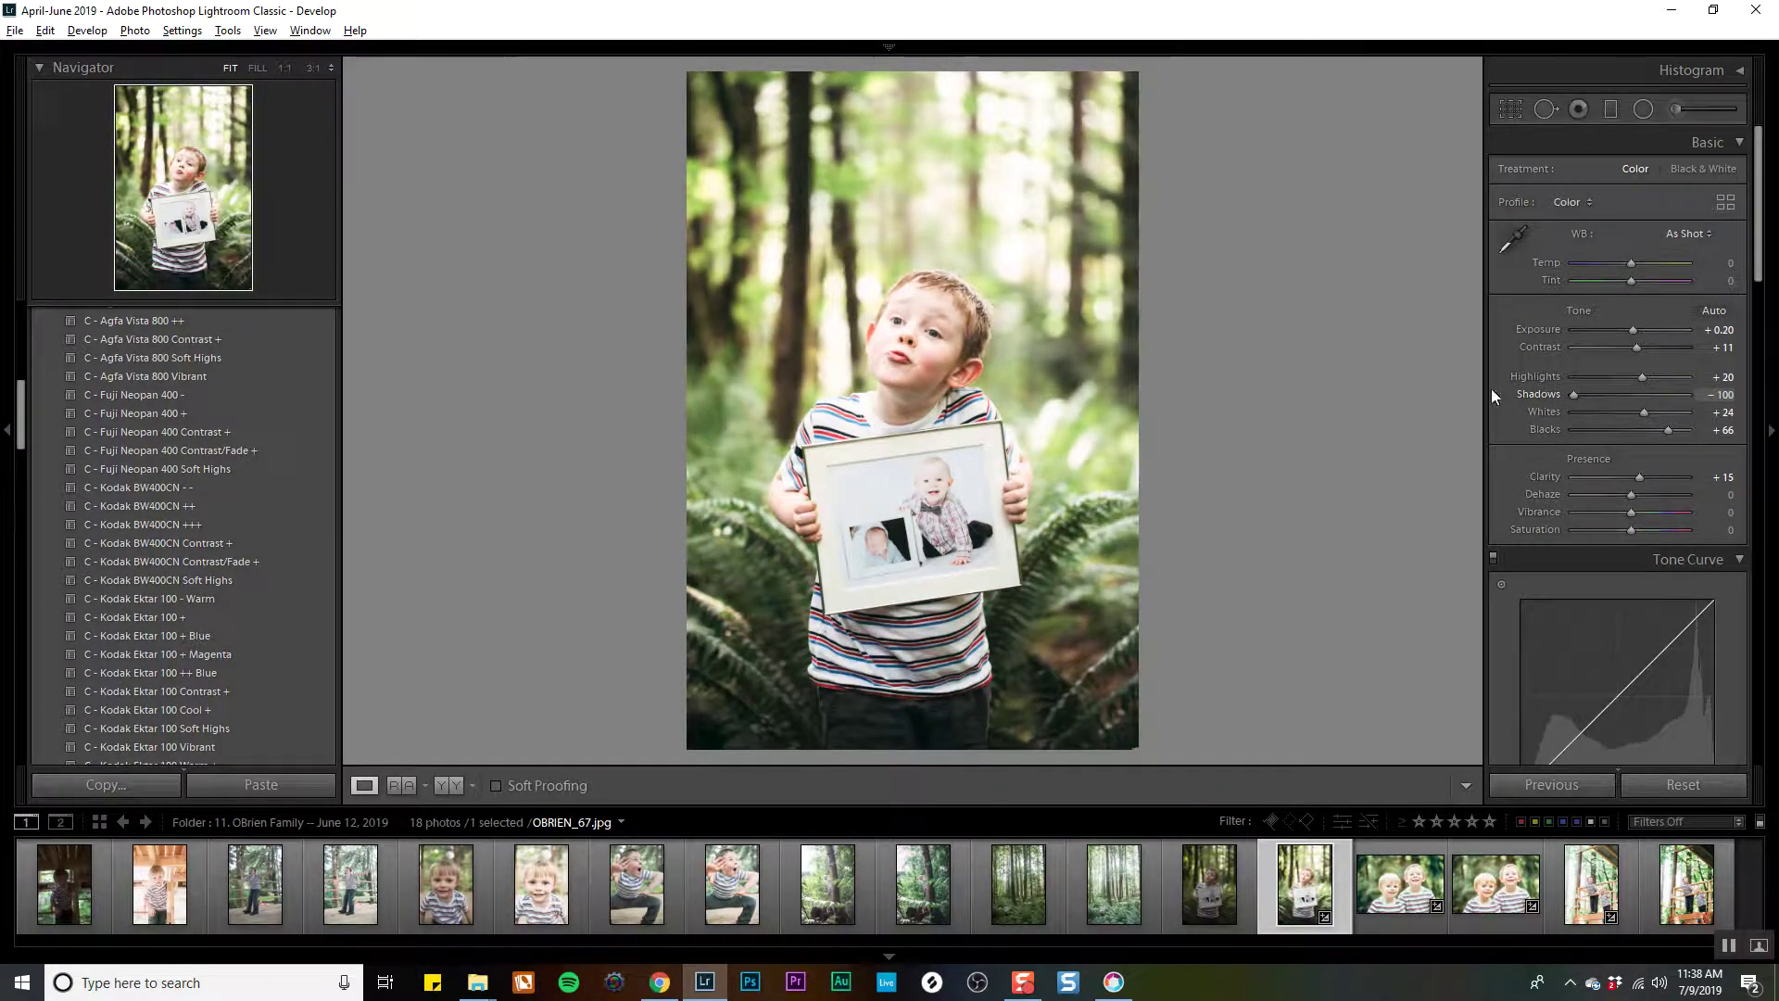
pyautogui.moveTo(1573, 394); pyautogui.dragTo(1612, 394)
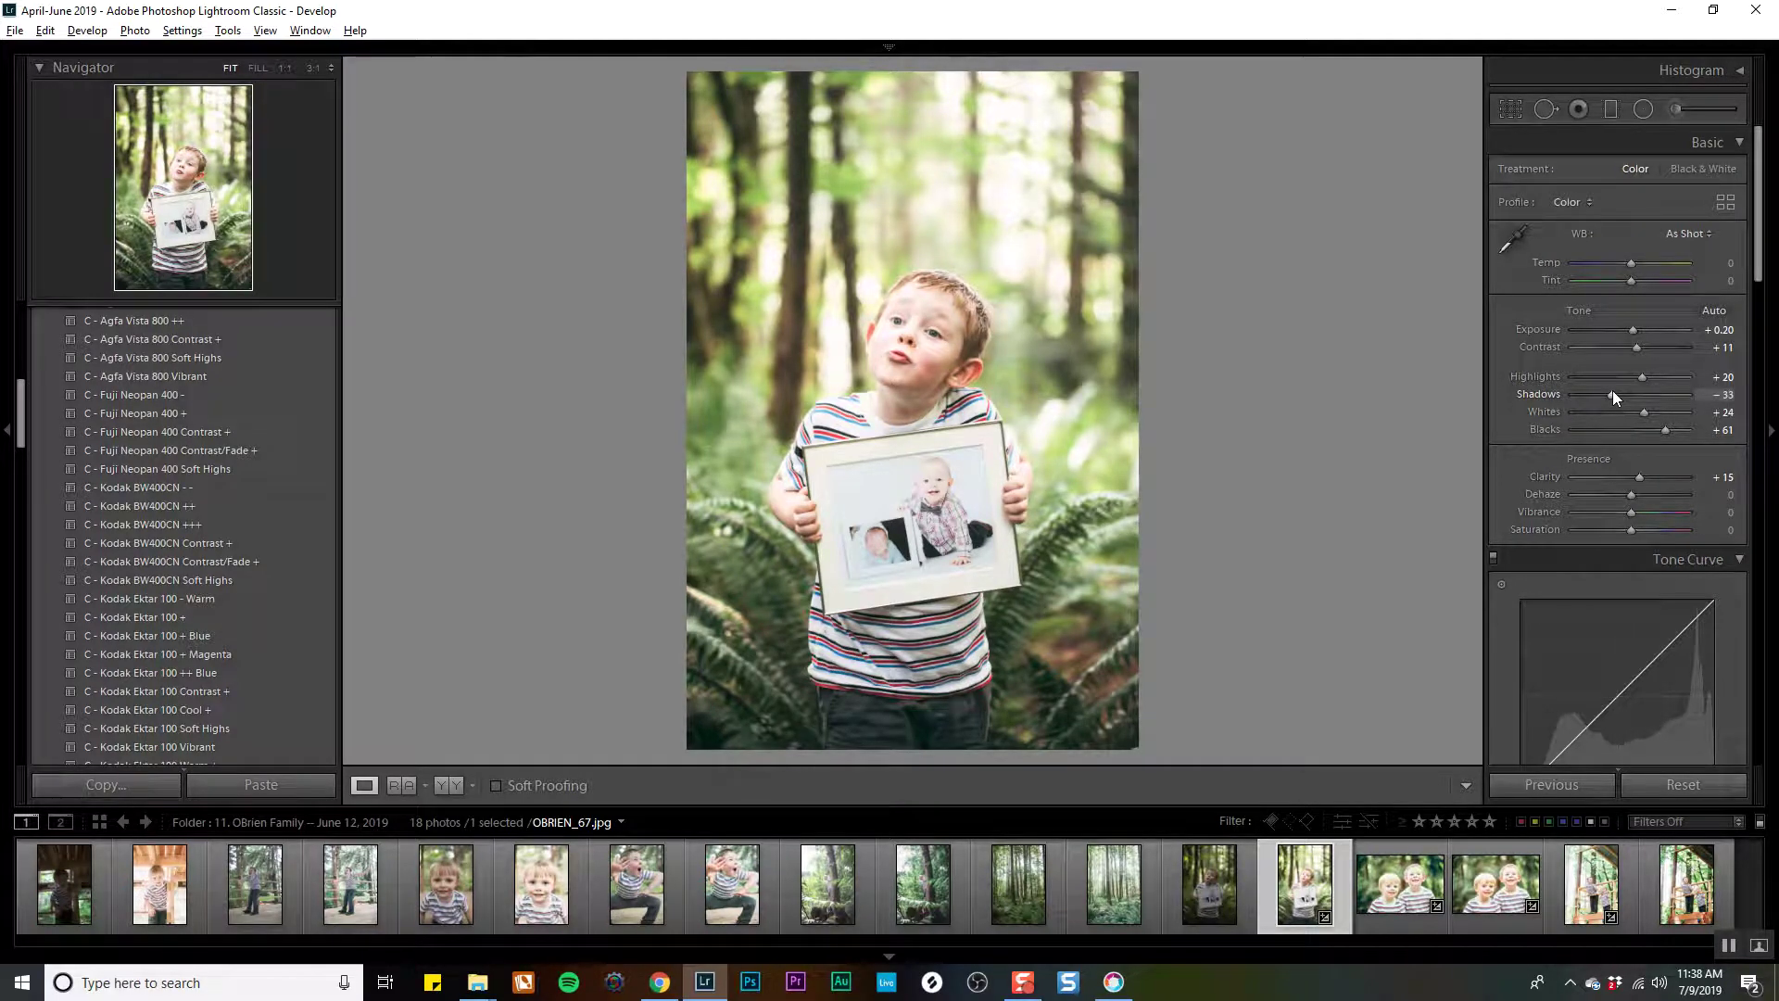
pyautogui.press('\\')
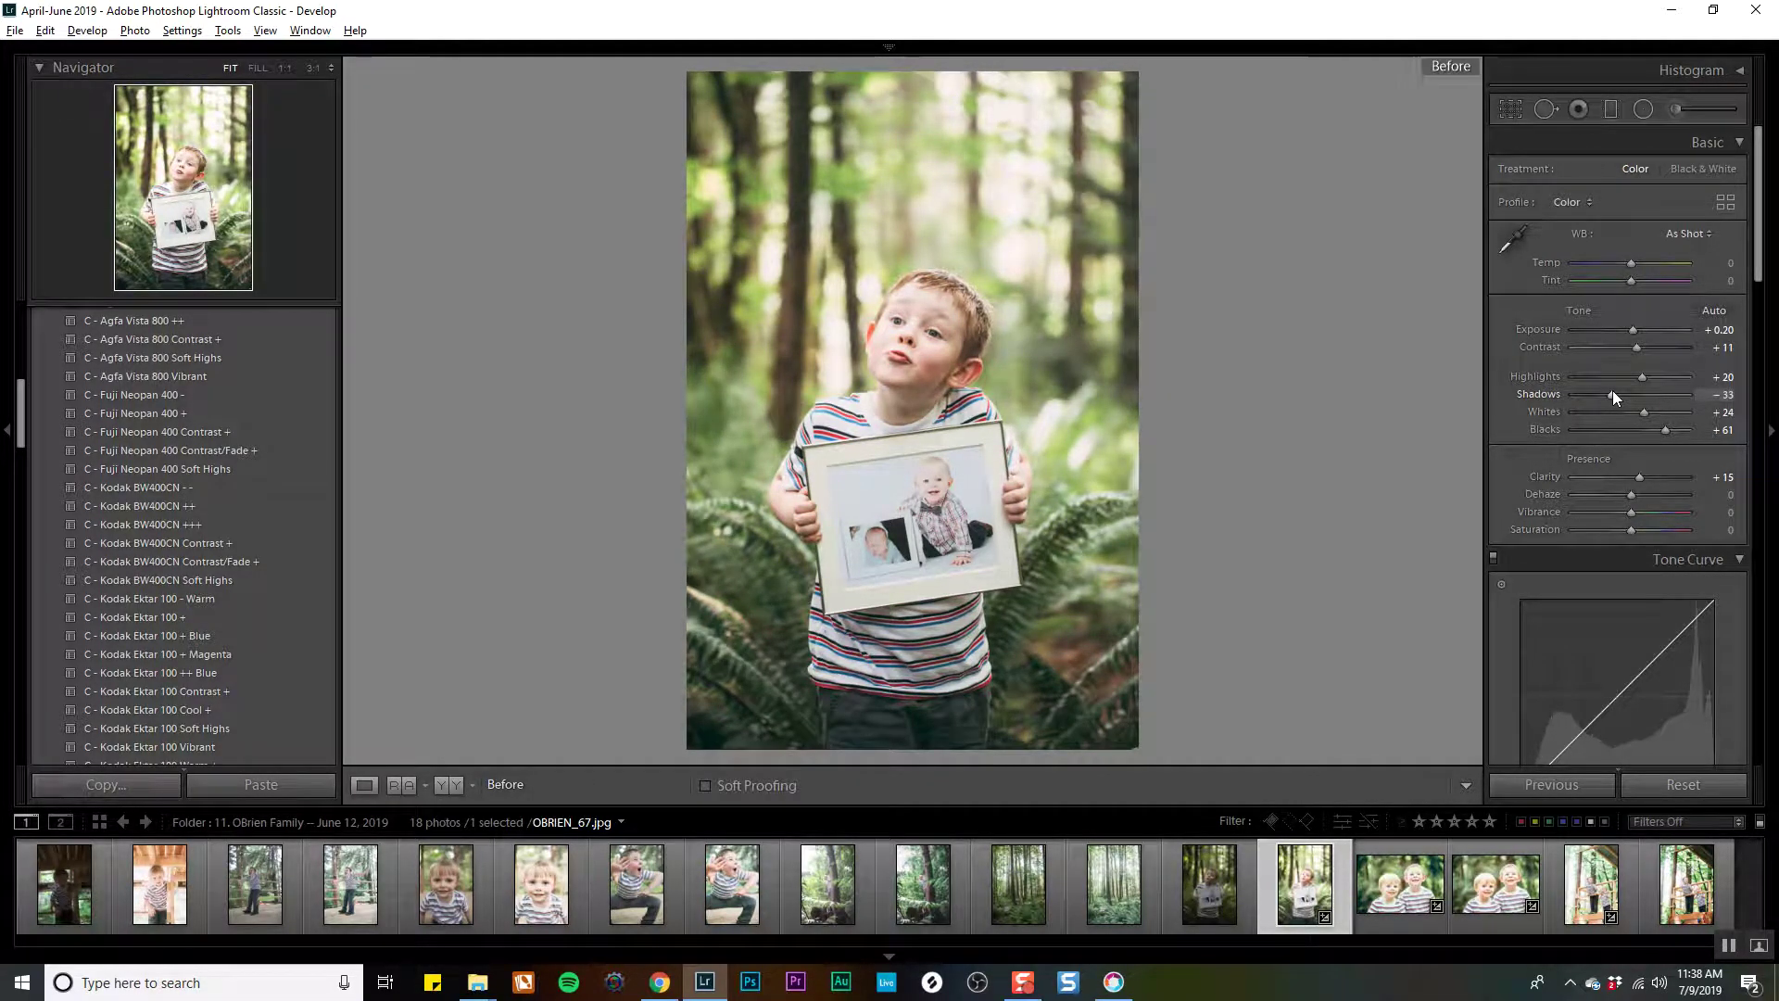
pyautogui.press('\\')
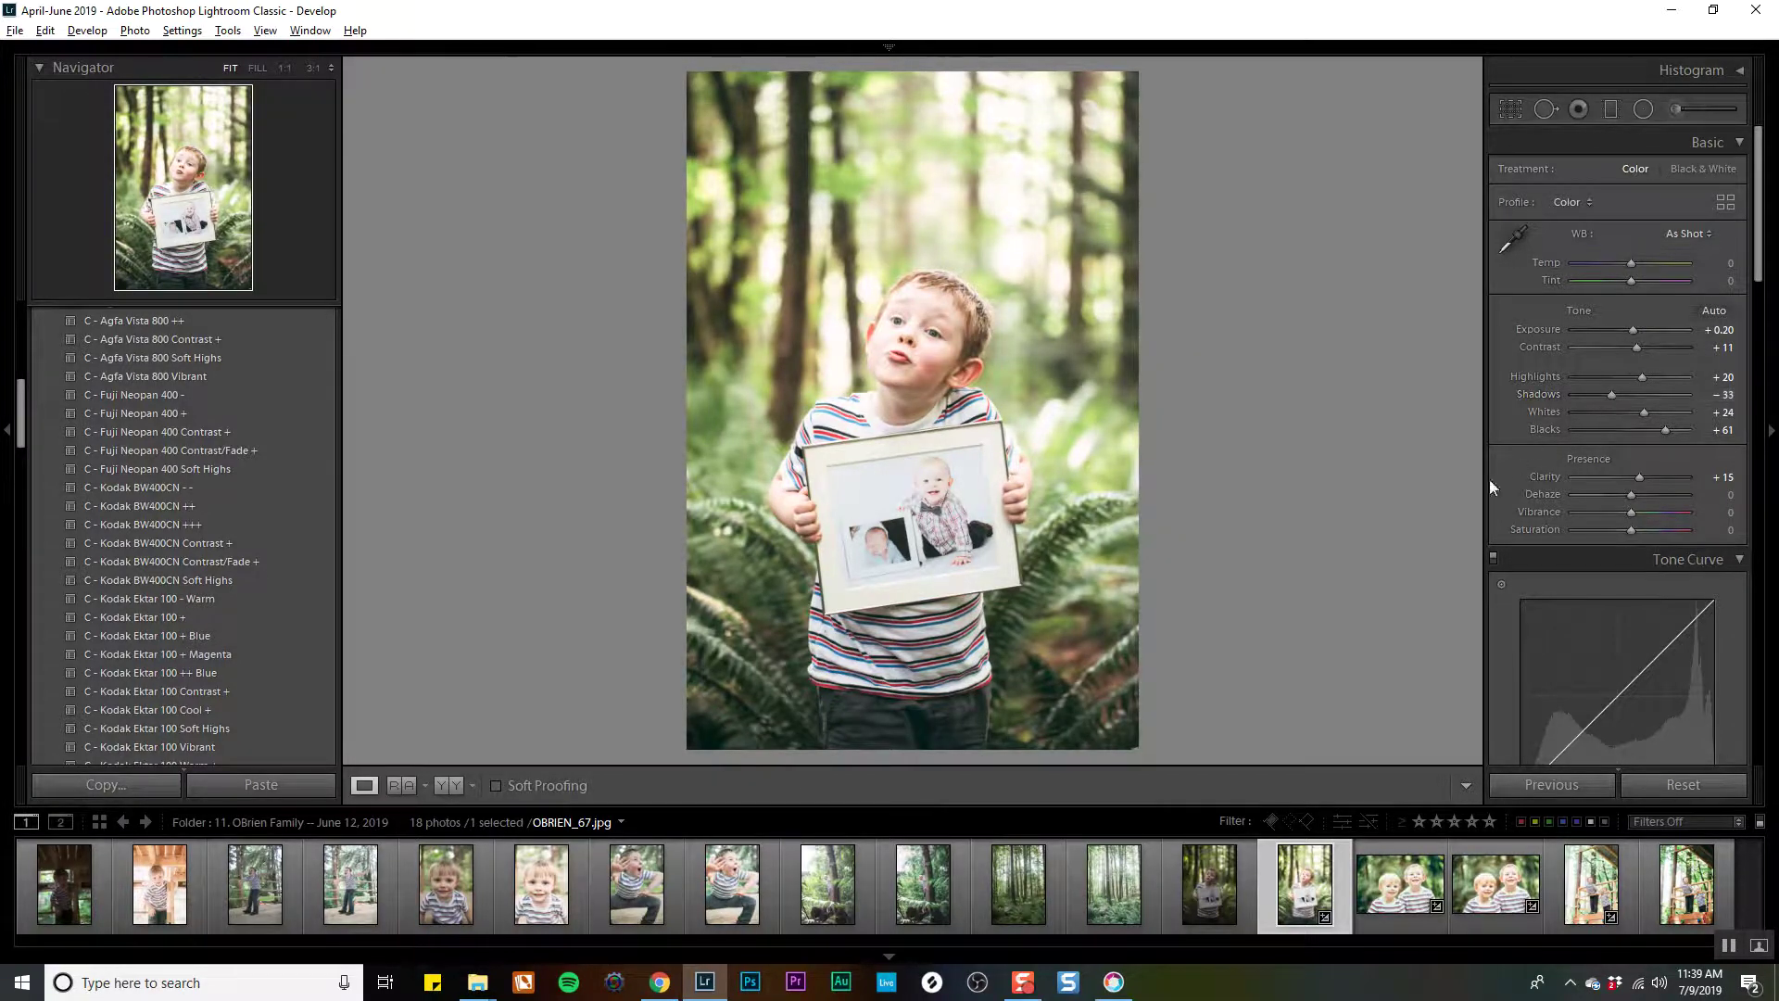
# Try the Agfa Vista 400 Portrait preset on the raw photo IMG_5312.CR2, and replace it with Kodak Max 800 Contrast +.
pyautogui.click(1020, 888)
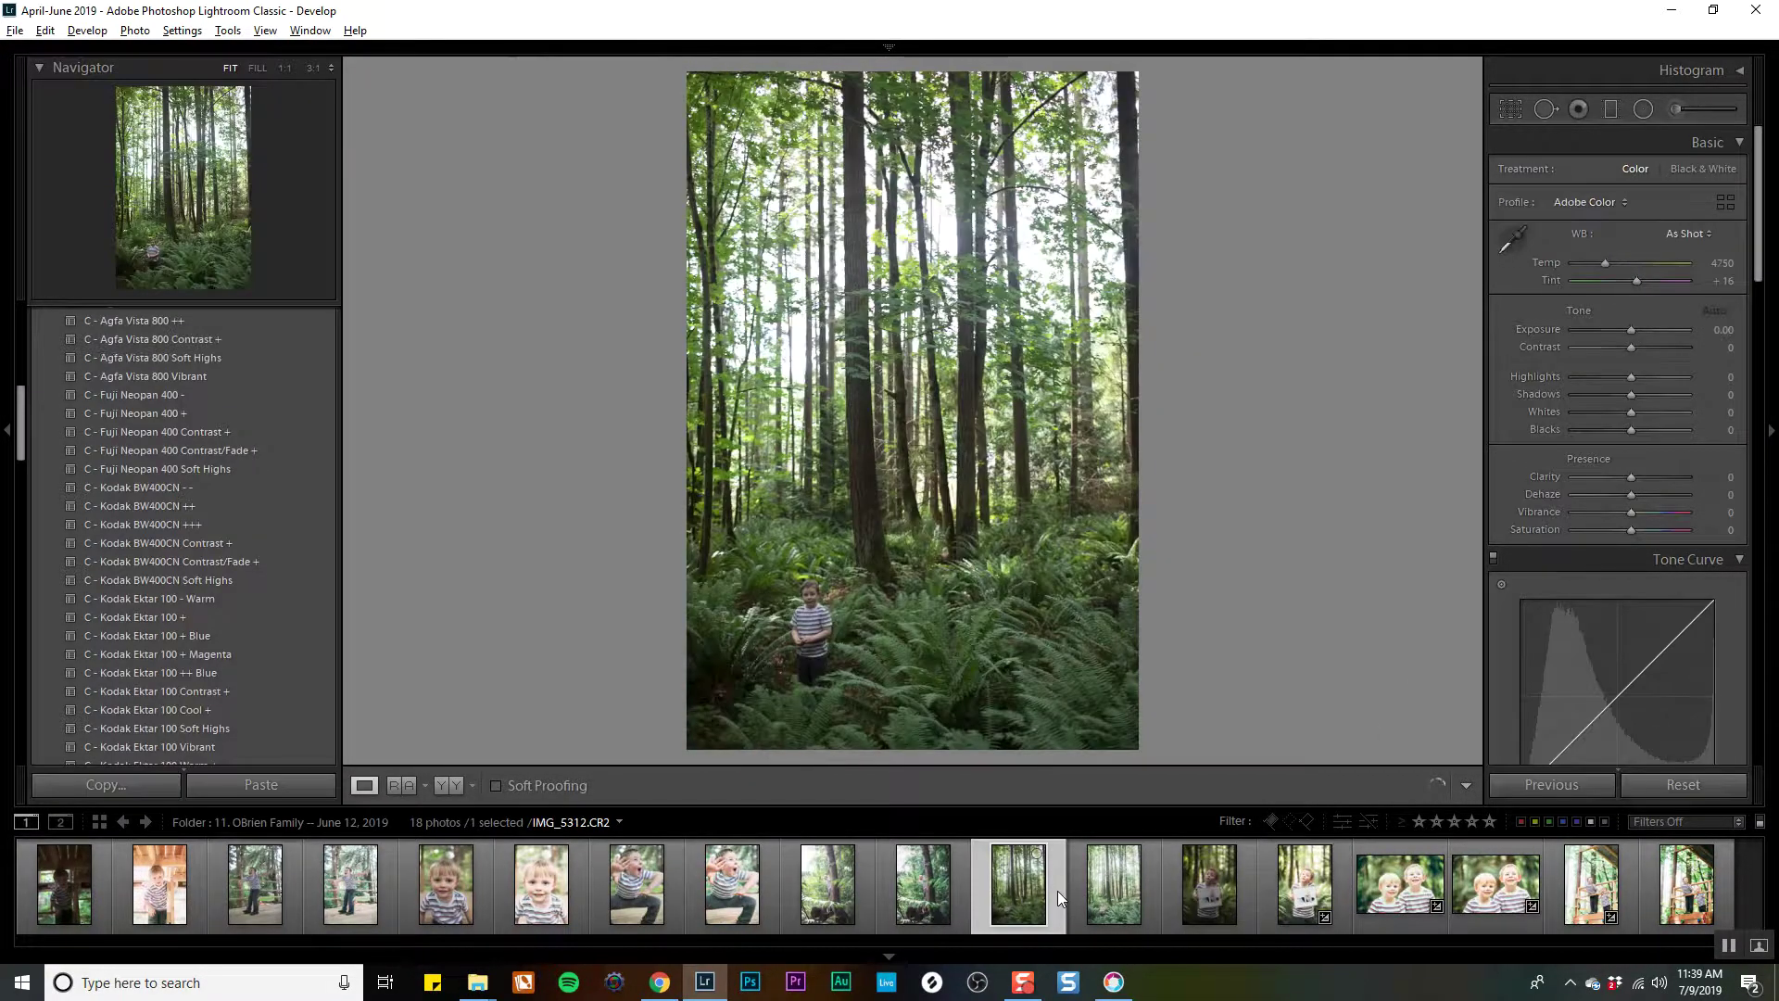
pyautogui.scroll(5, 292, 500)
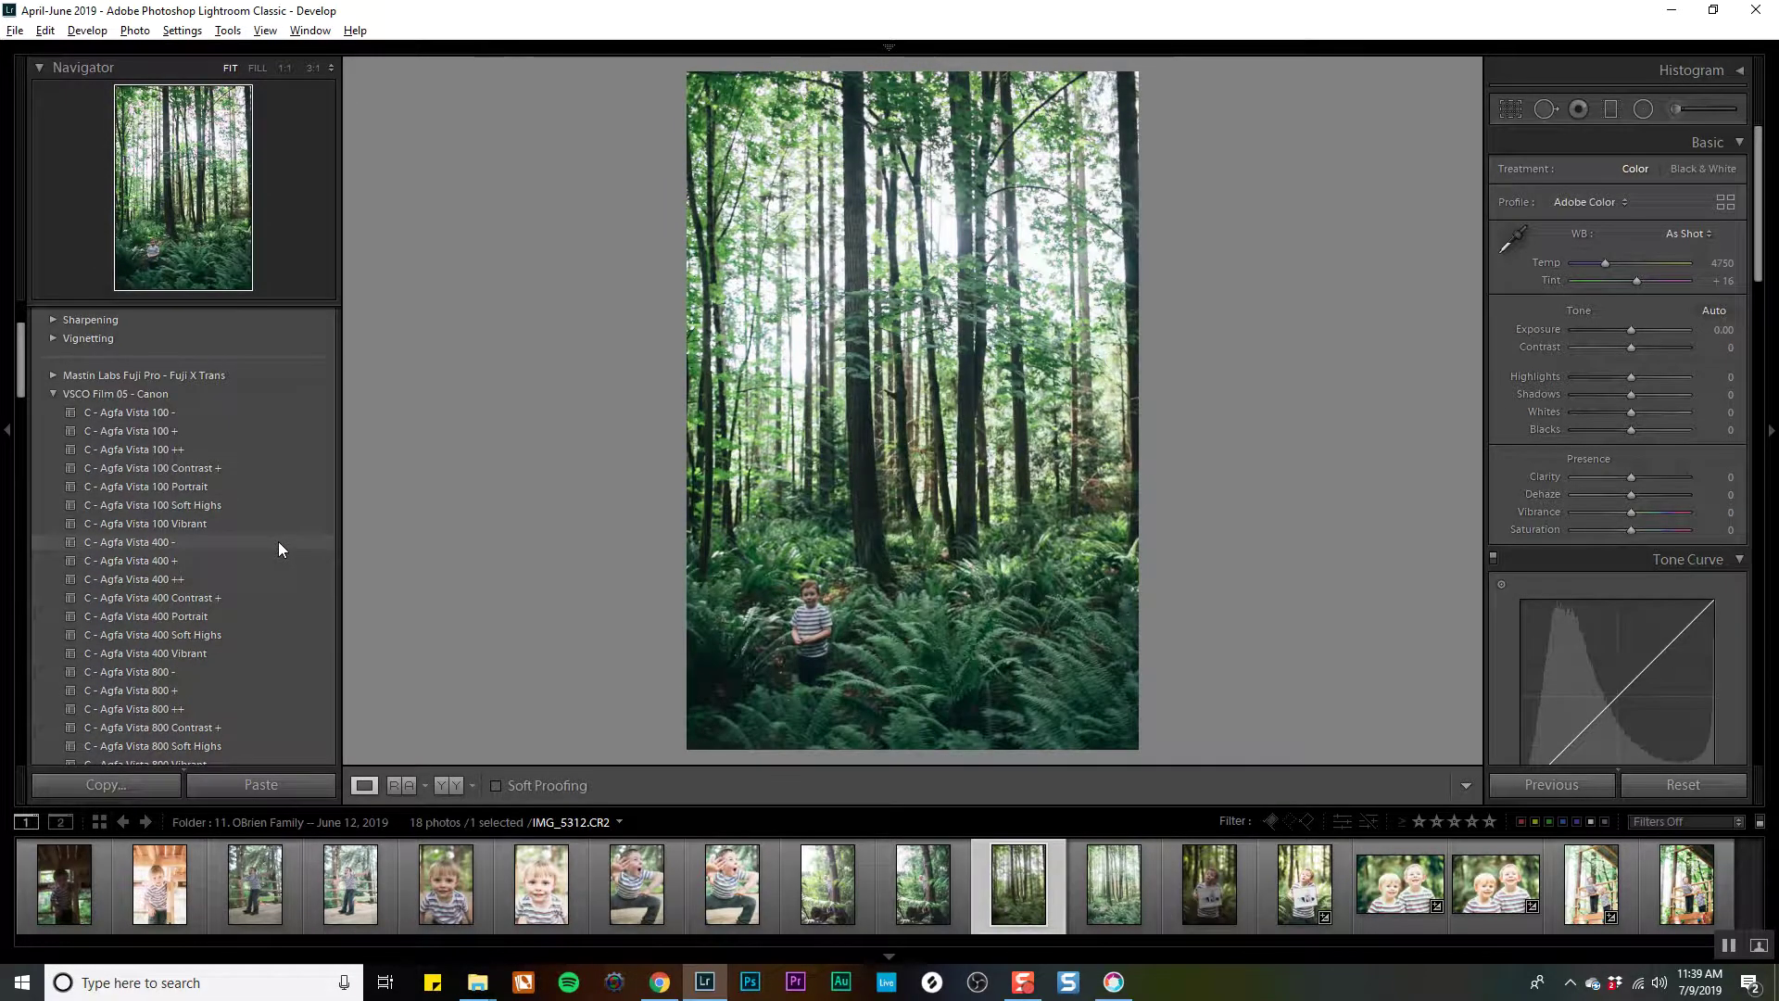
pyautogui.click(278, 606)
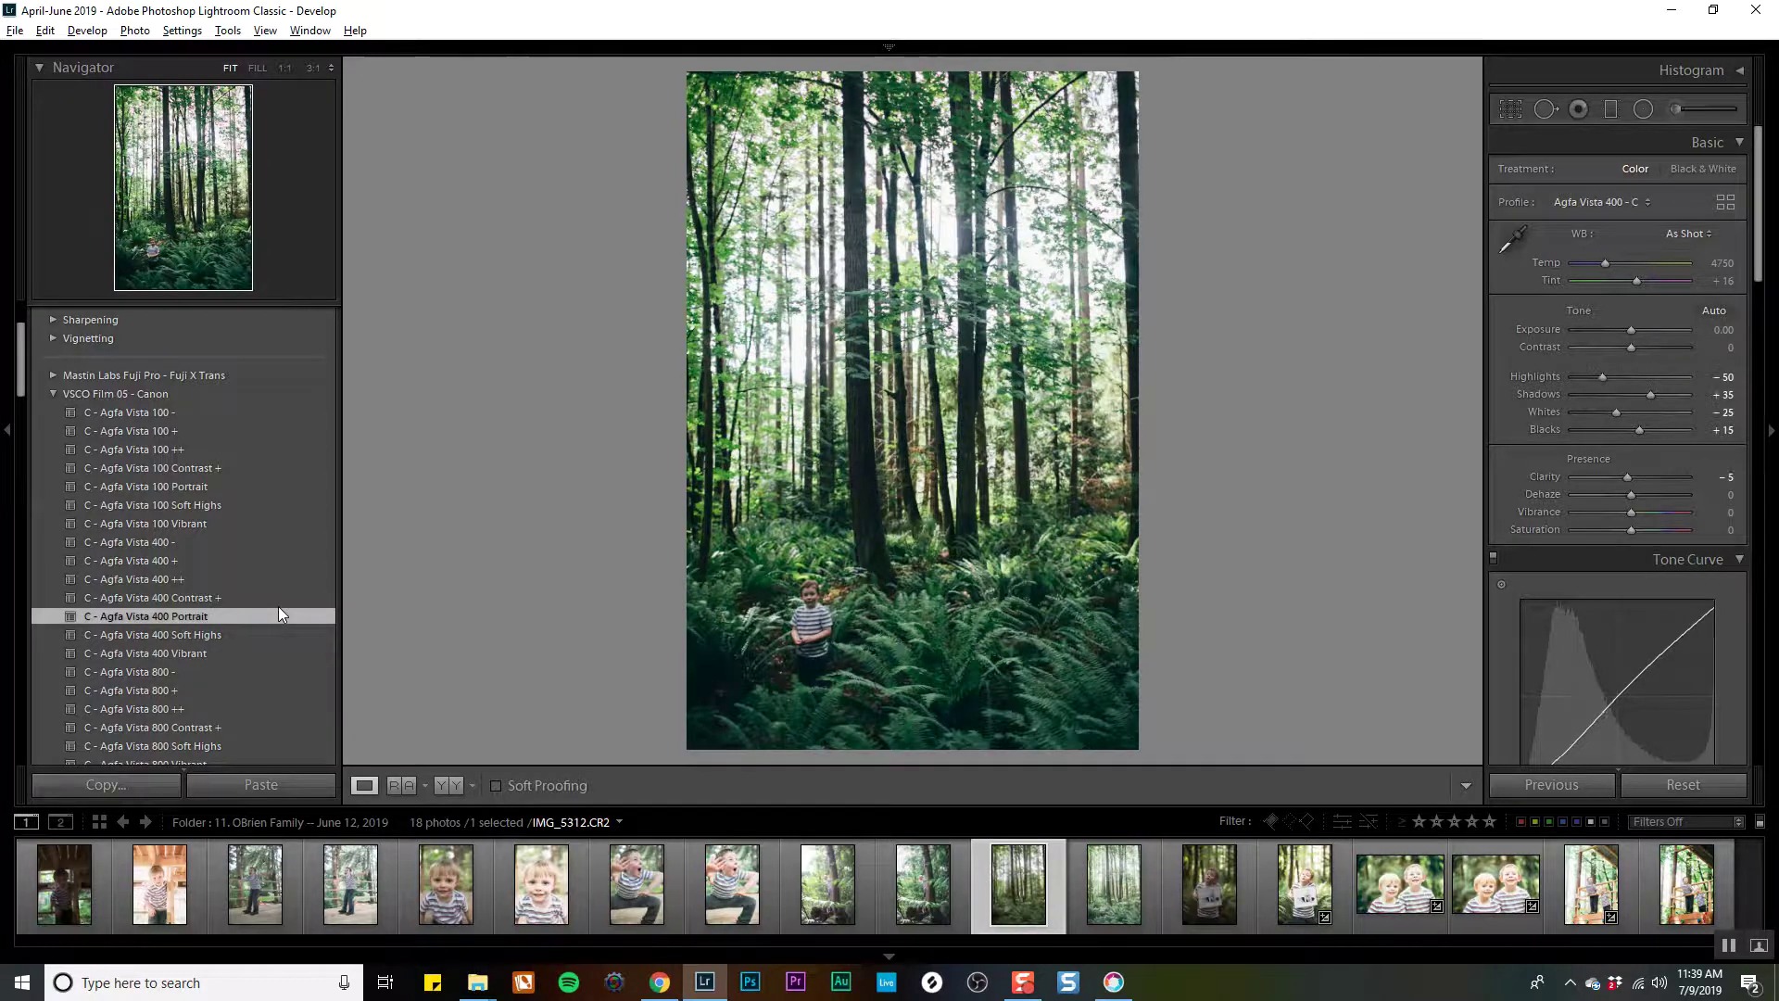
pyautogui.scroll(-3, 289, 641)
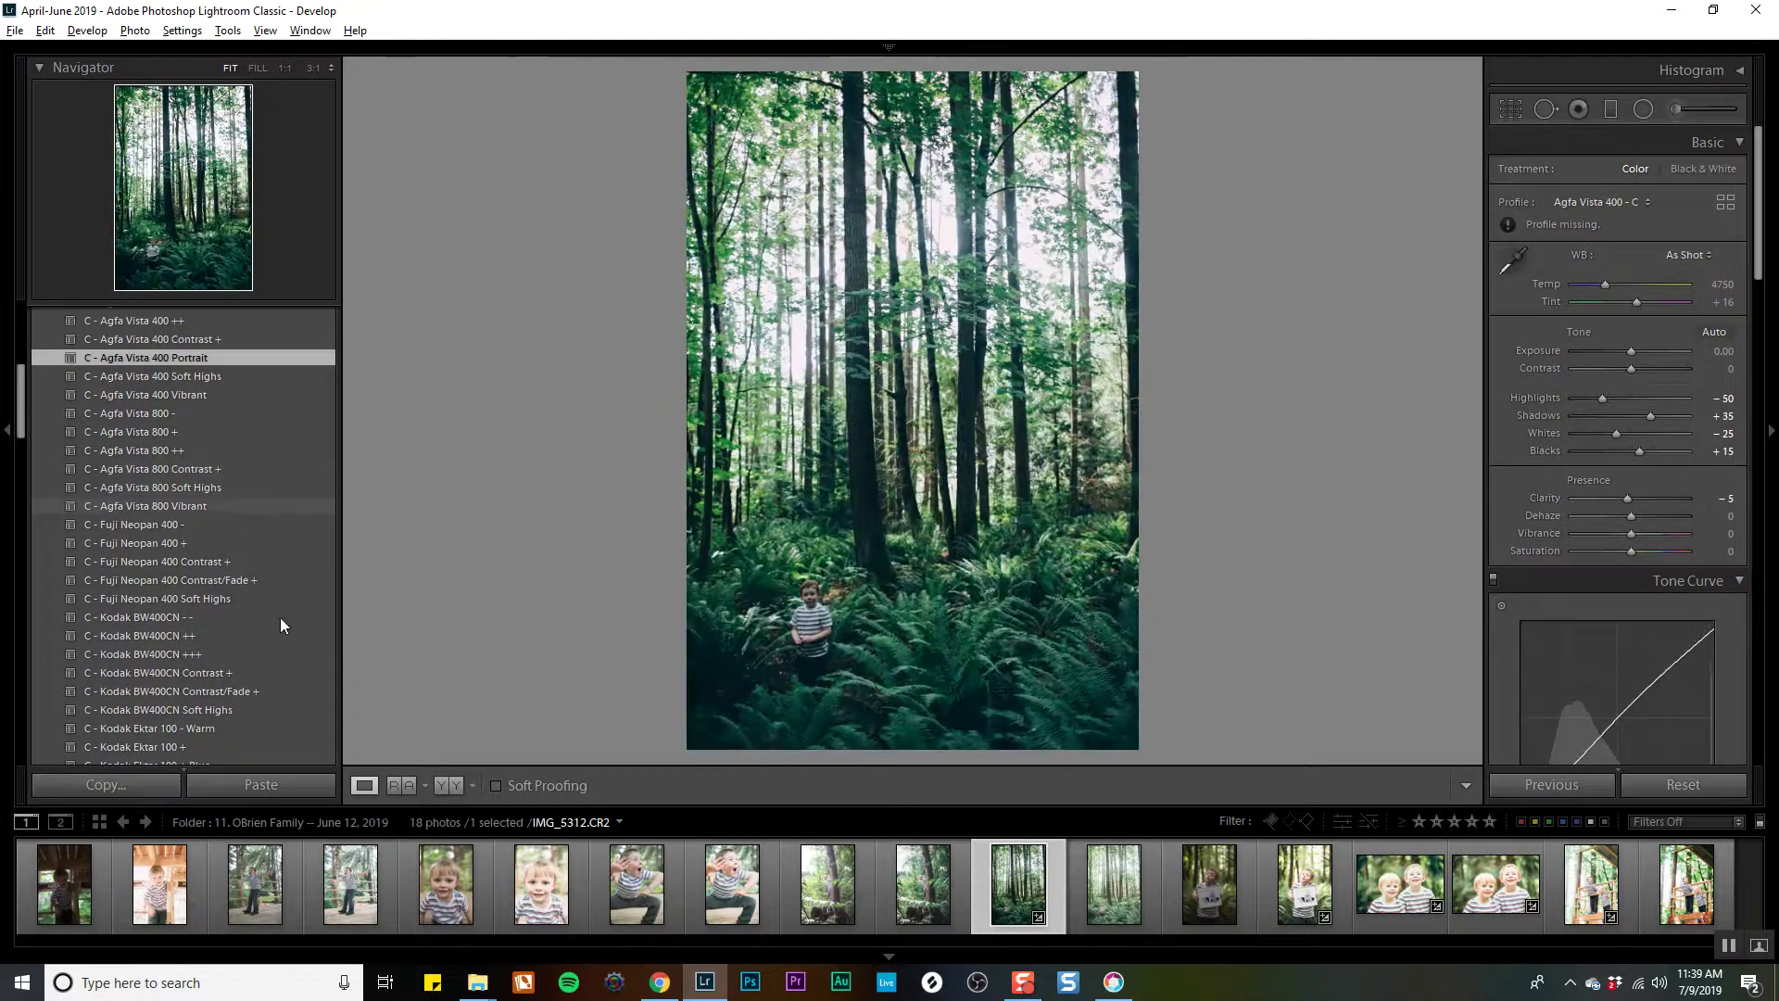
pyautogui.scroll(-5, 281, 654)
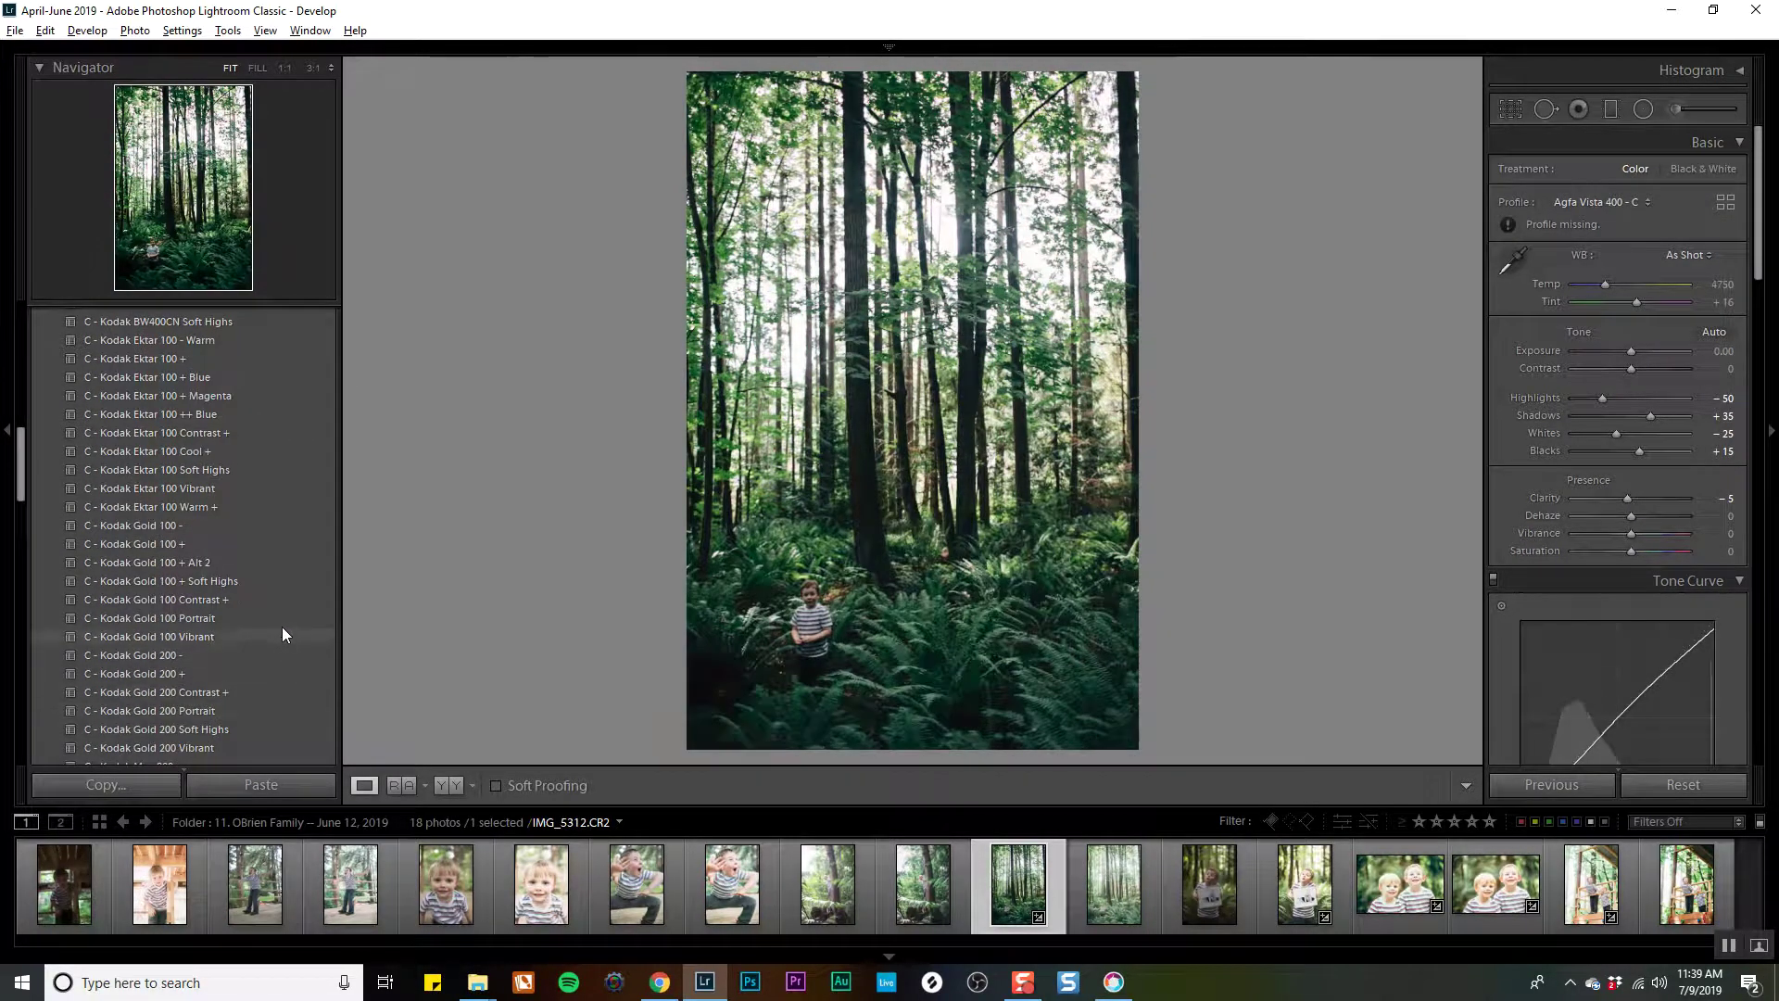
pyautogui.scroll(-4, 282, 626)
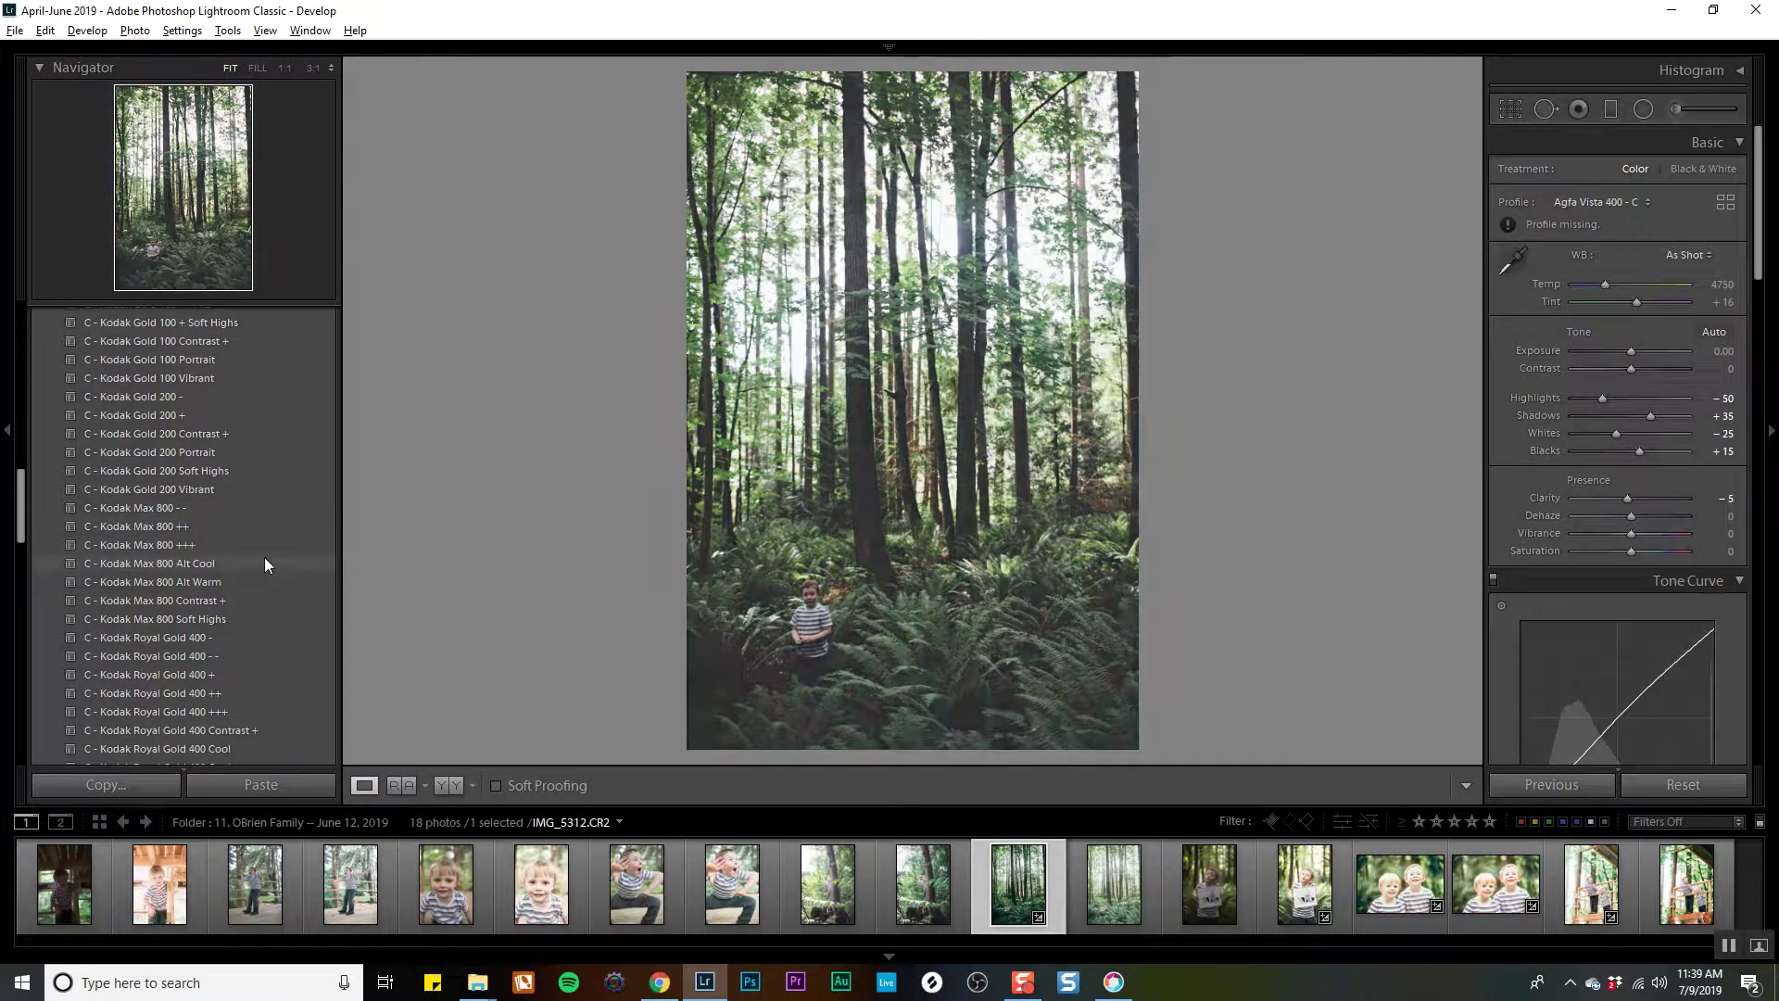
pyautogui.click(280, 604)
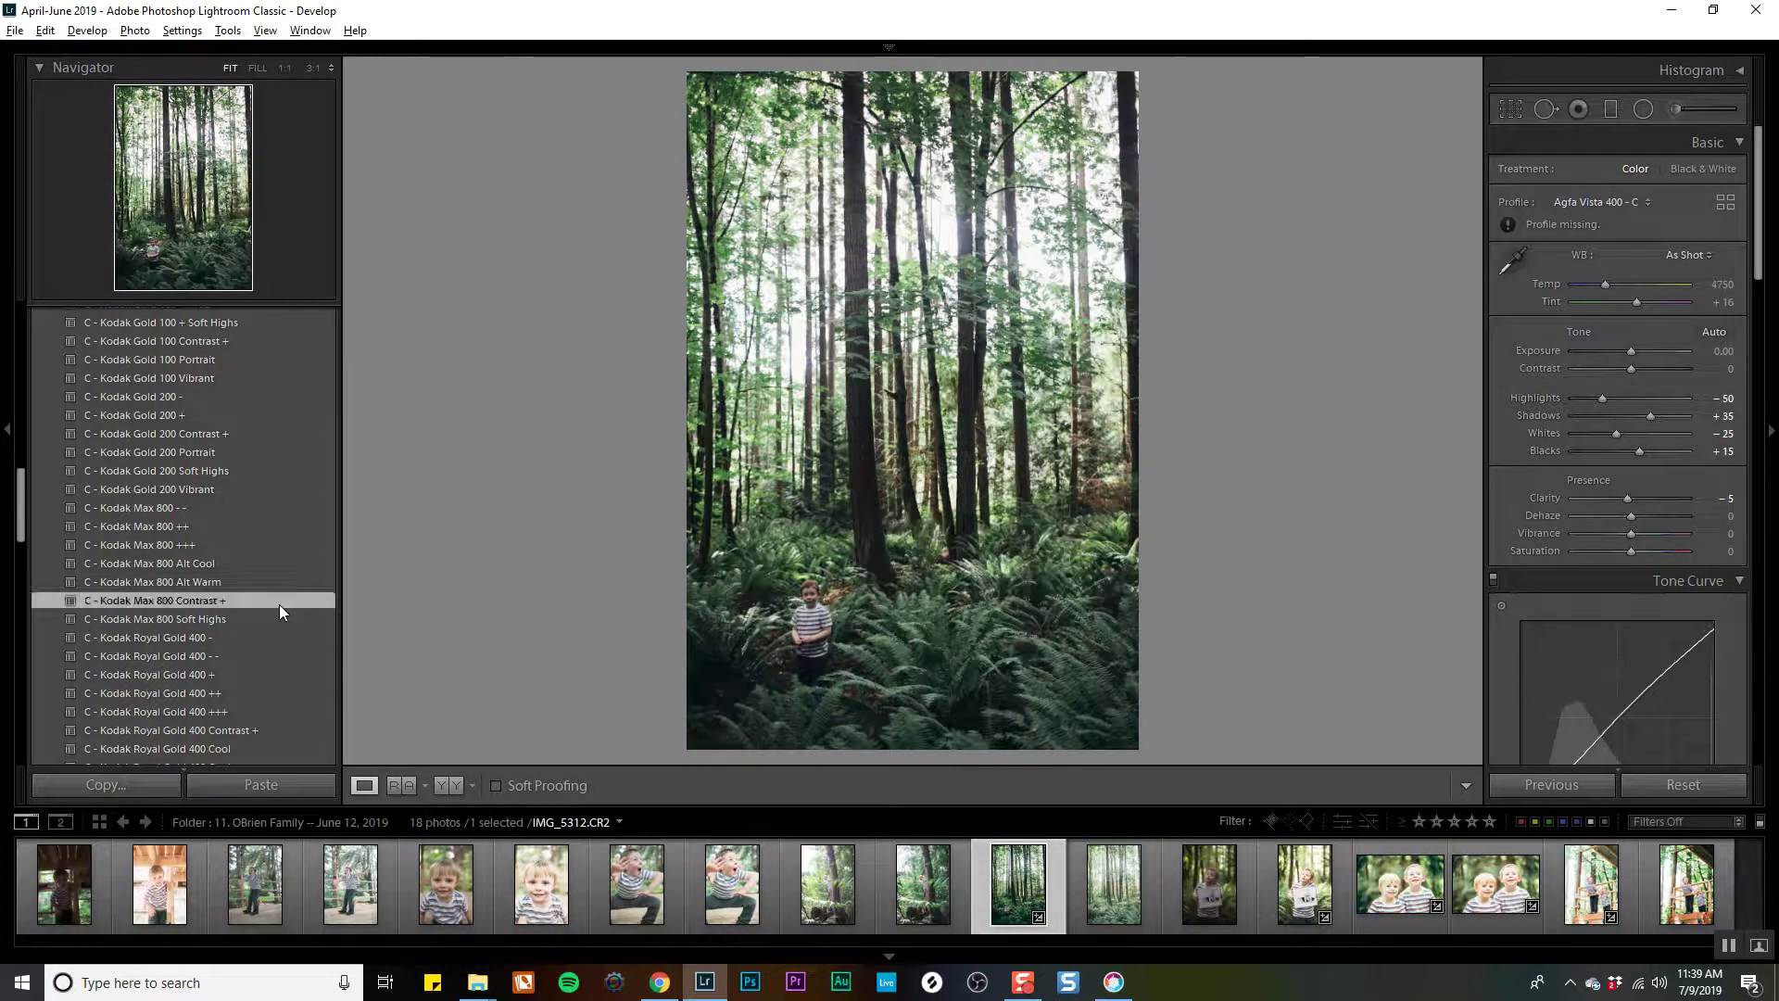
# Set the raw forest photo's Blacks to +69, Exposure to +0.77, Contrast to +14 and Shadows to +7.
pyautogui.click(1670, 450)
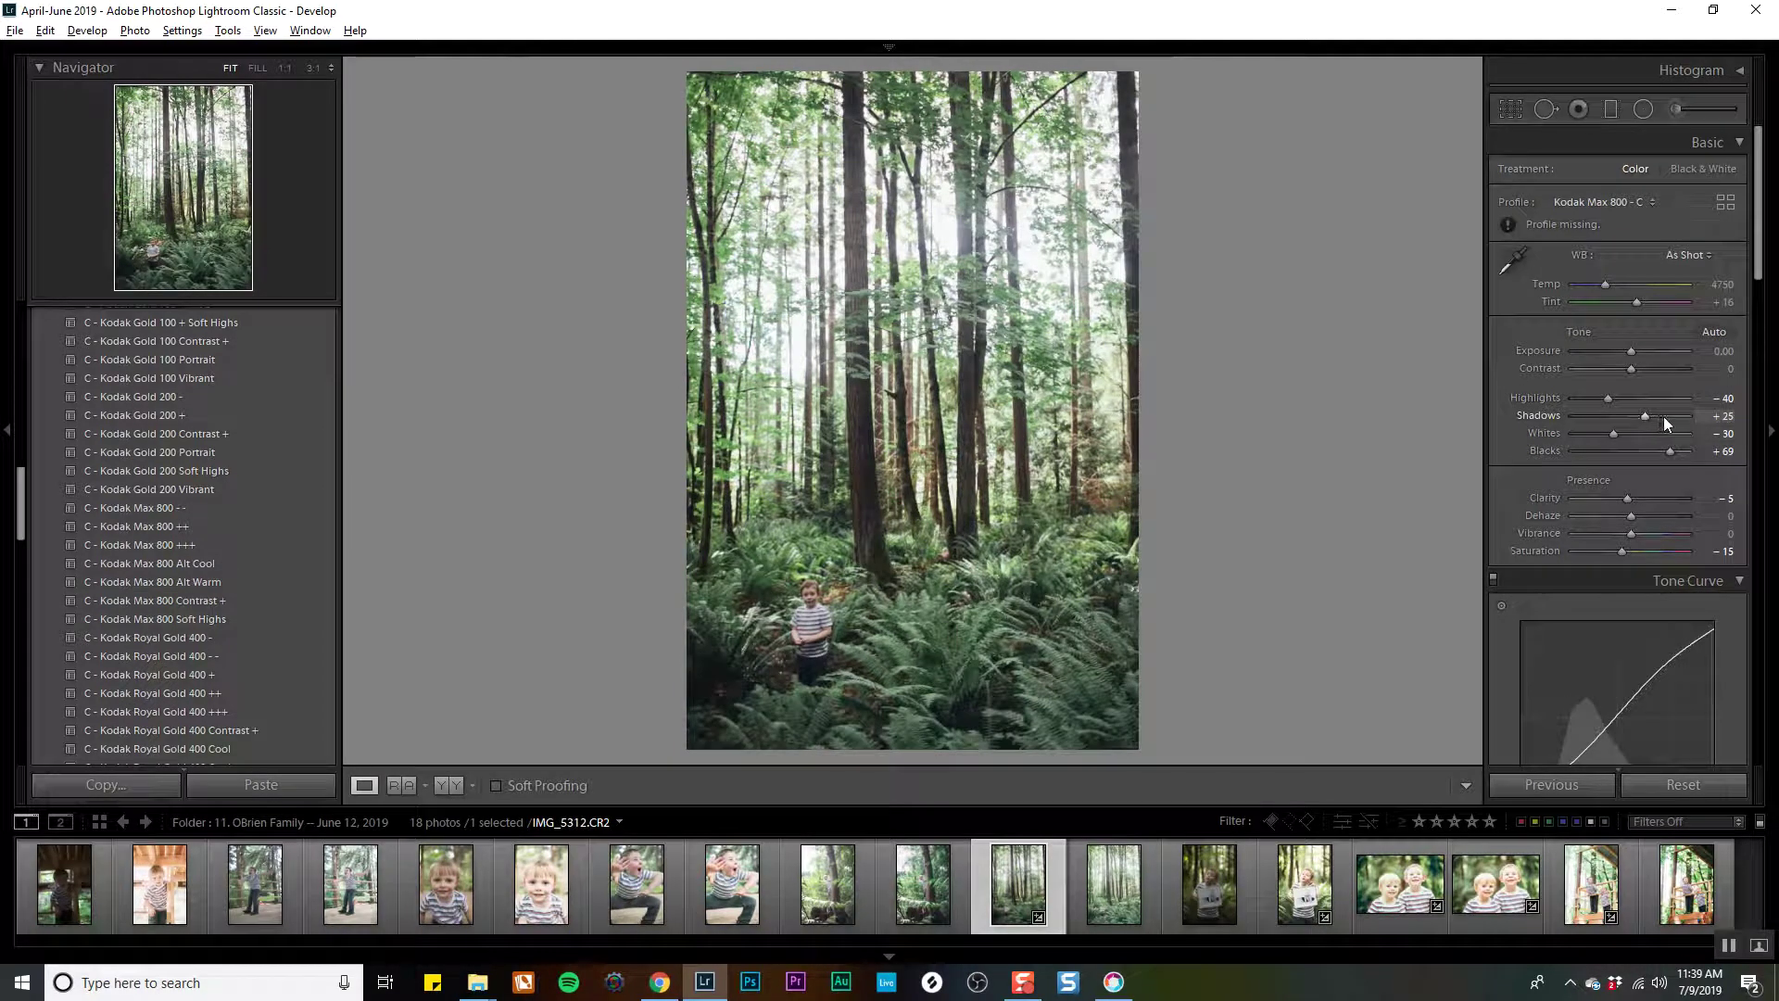
pyautogui.click(1626, 414)
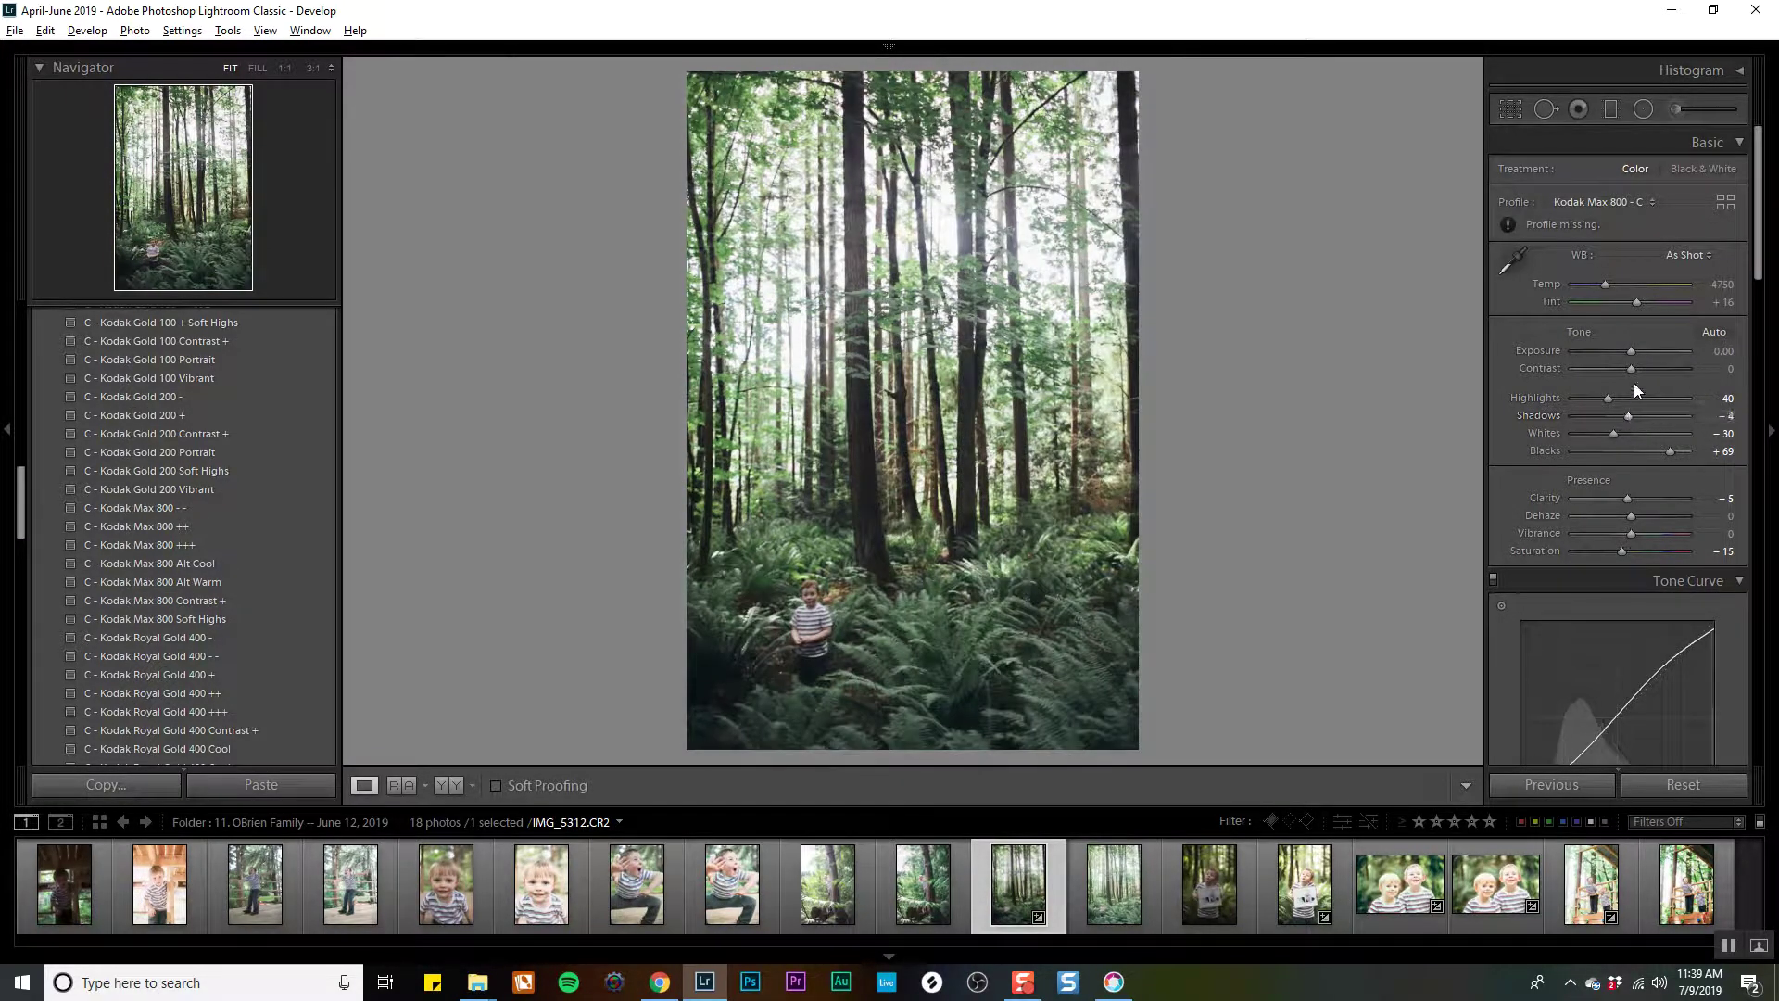
pyautogui.click(1640, 352)
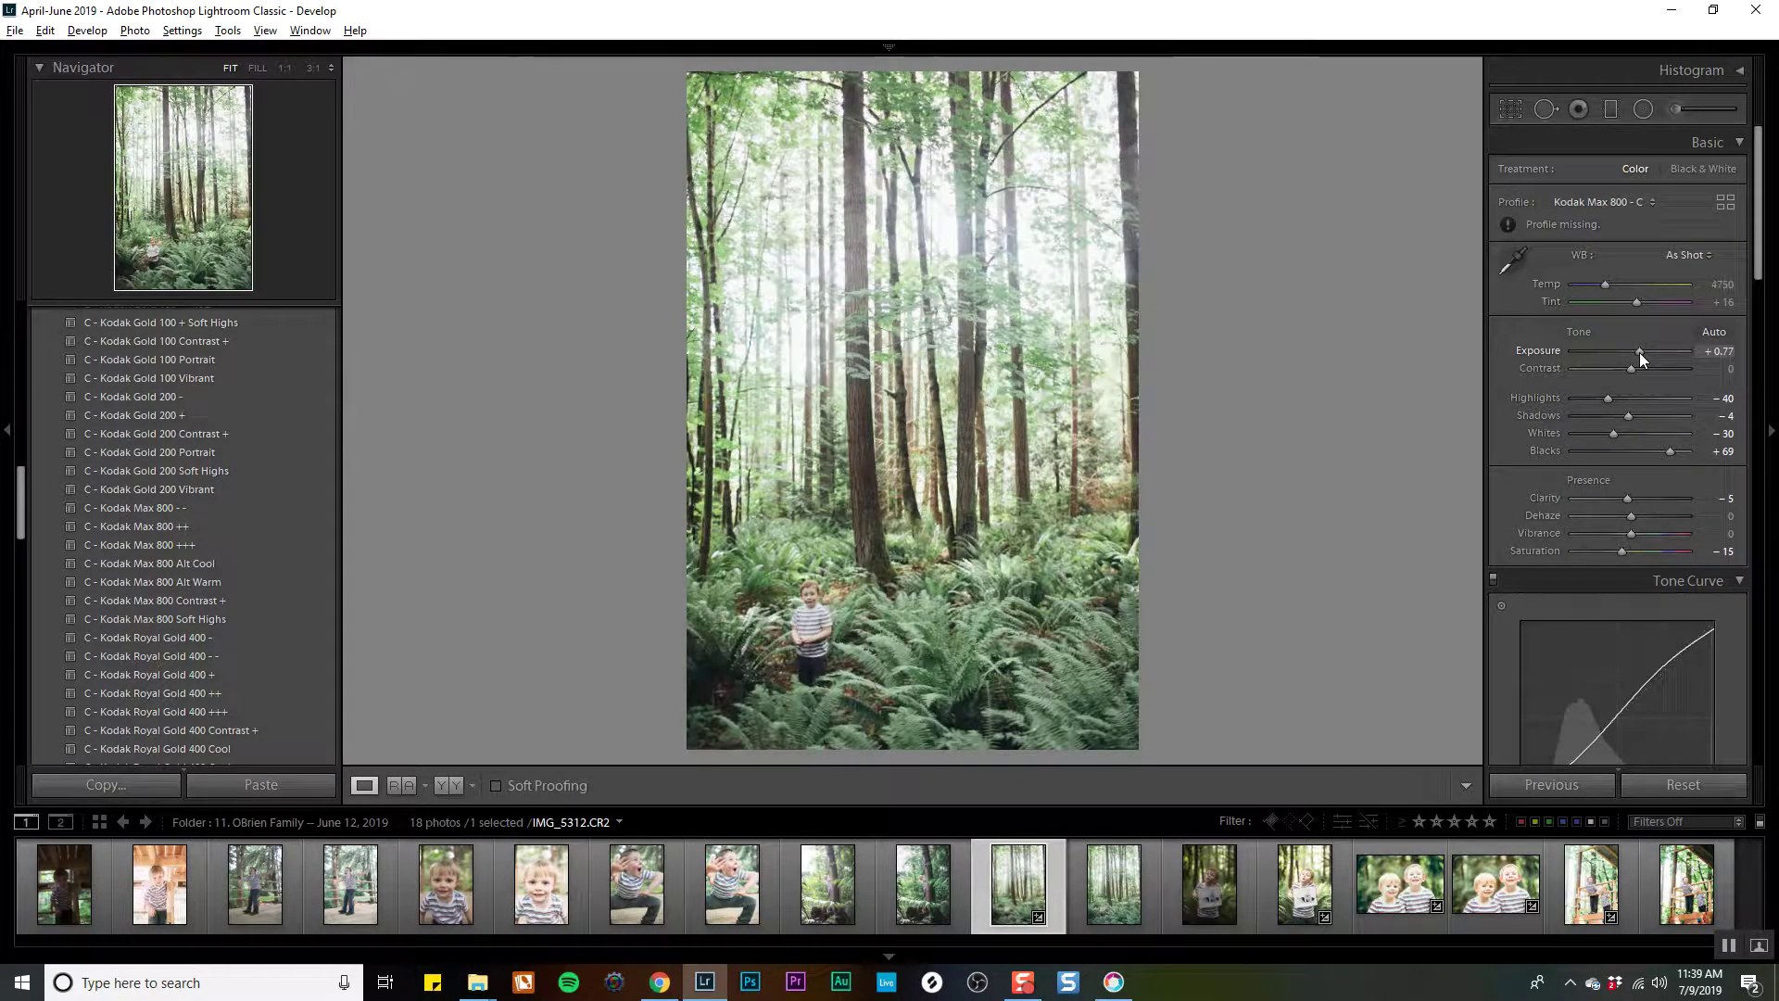
pyautogui.click(1639, 369)
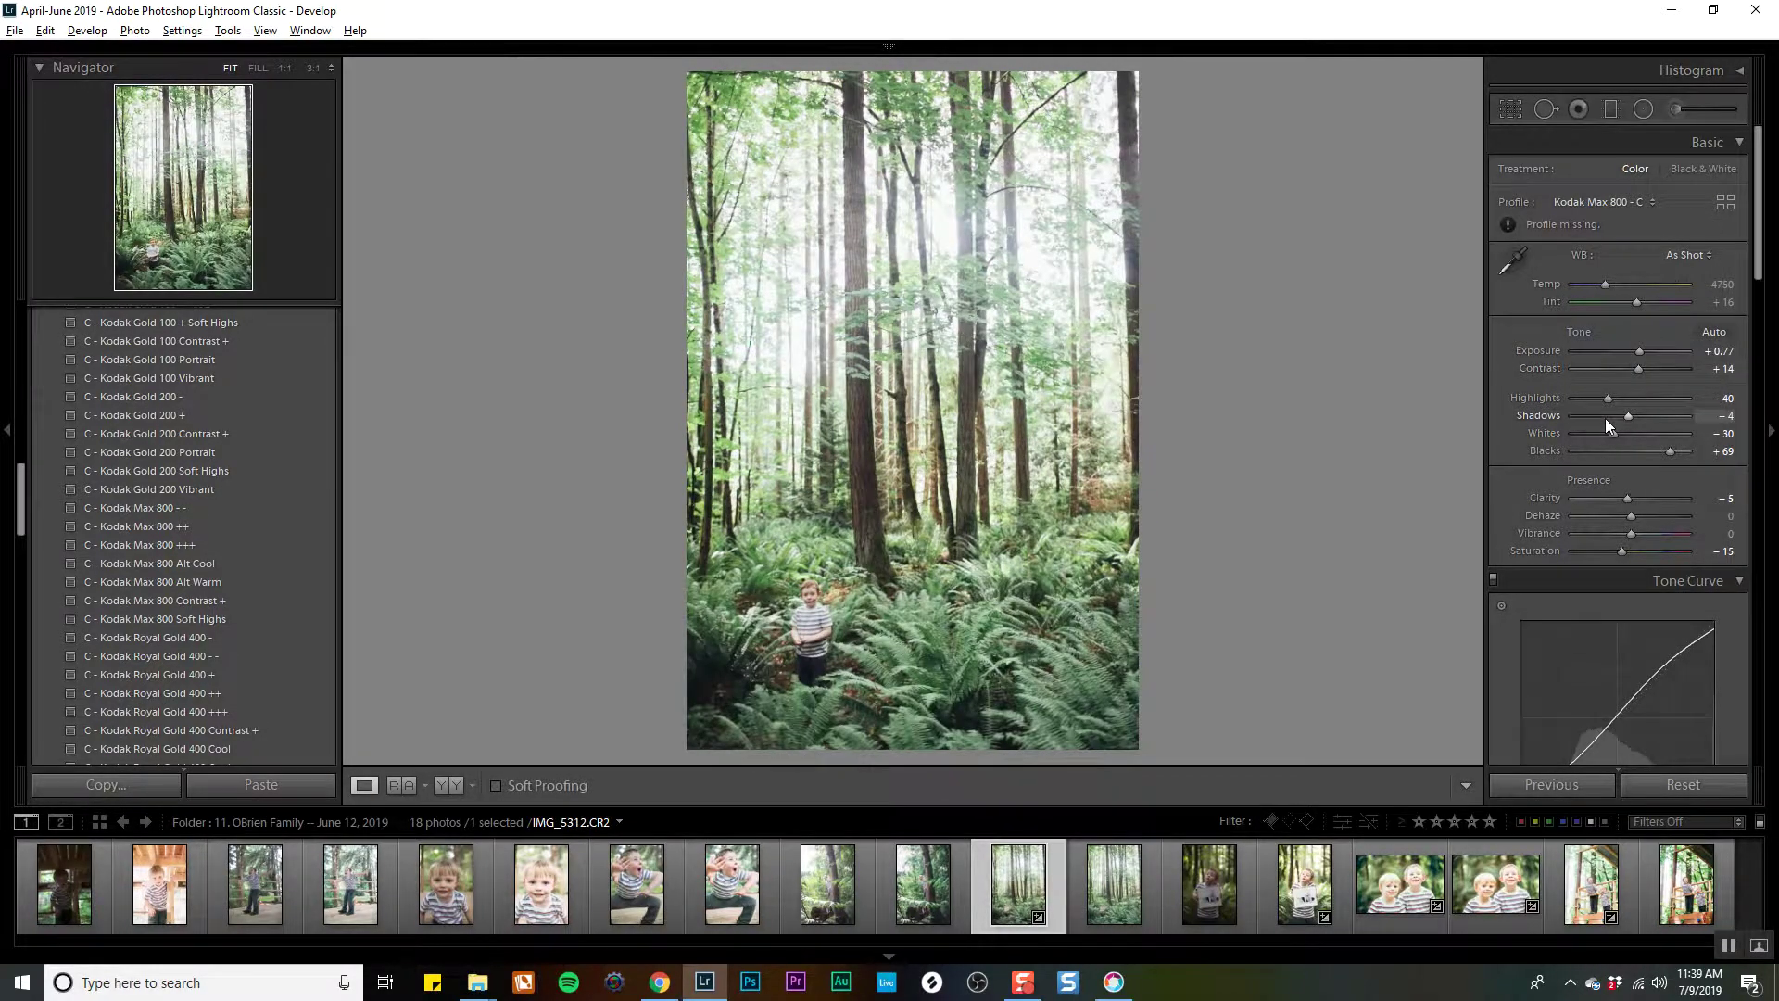
pyautogui.moveTo(1628, 416); pyautogui.dragTo(1634, 415)
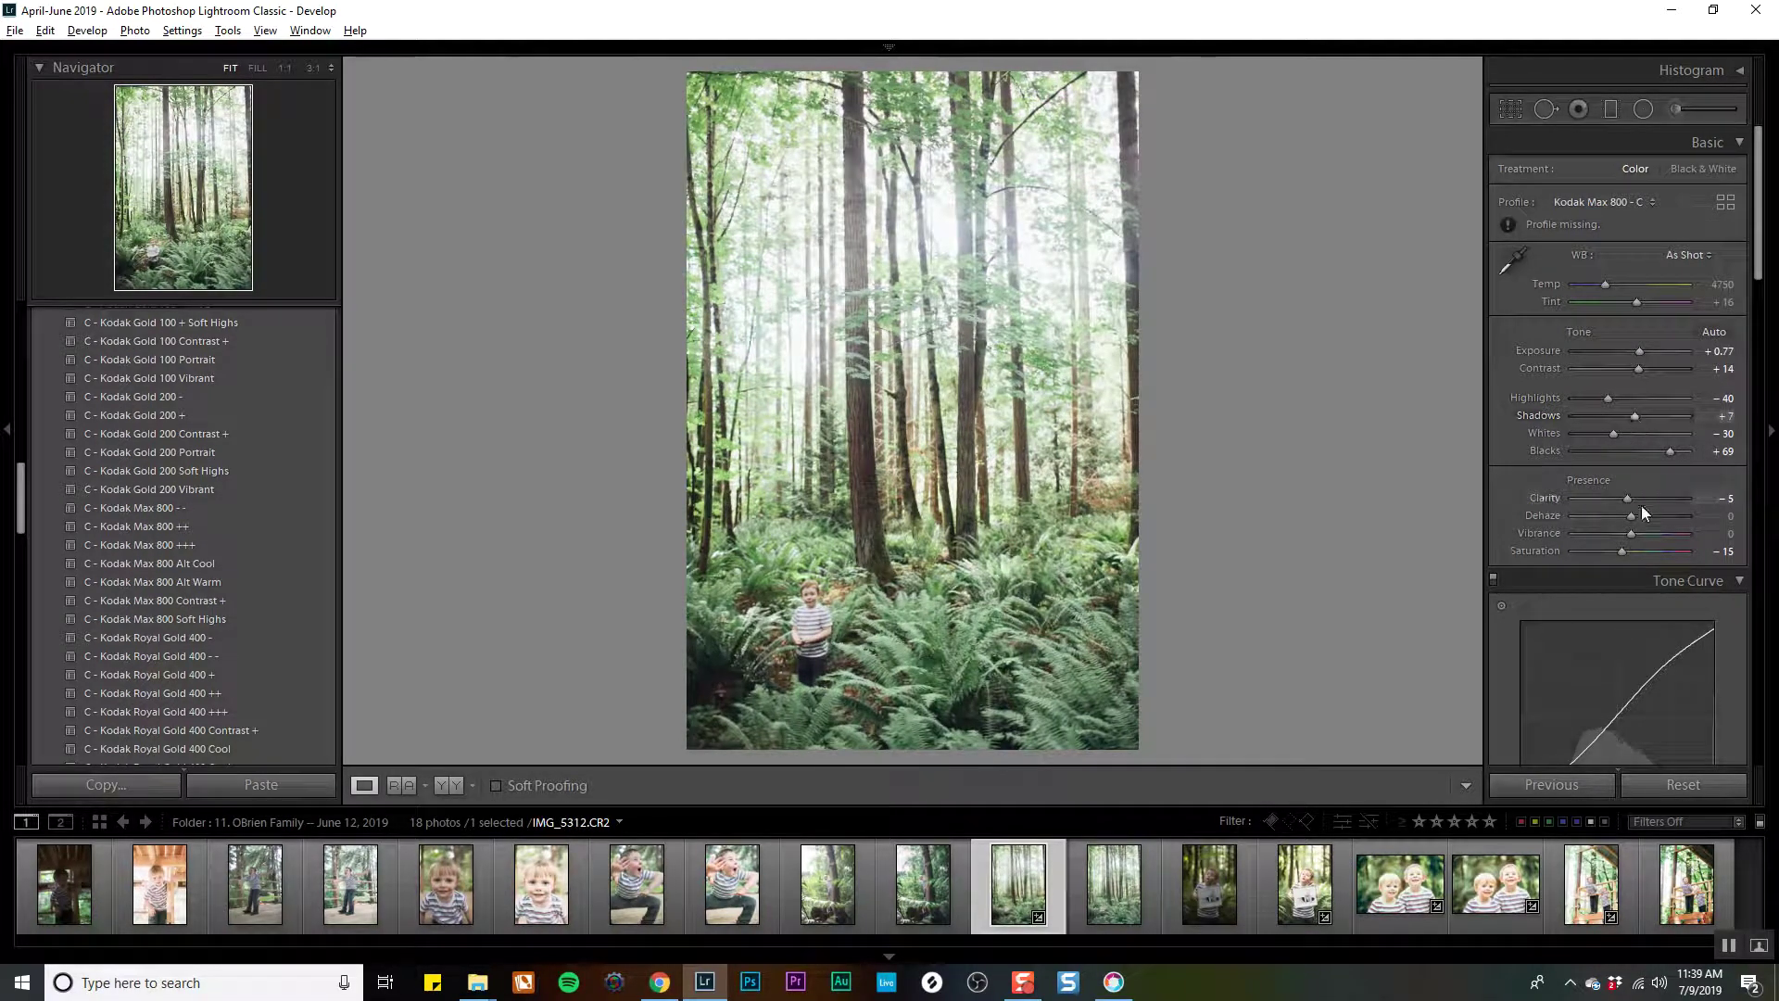
# Set Clarity and Saturation to 0, test Vibrance at +40 and +100, and settle on a Vibrance of +14.
pyautogui.moveTo(1642, 500); pyautogui.dragTo(1631, 498)
pyautogui.moveTo(1630, 533); pyautogui.dragTo(1654, 530)
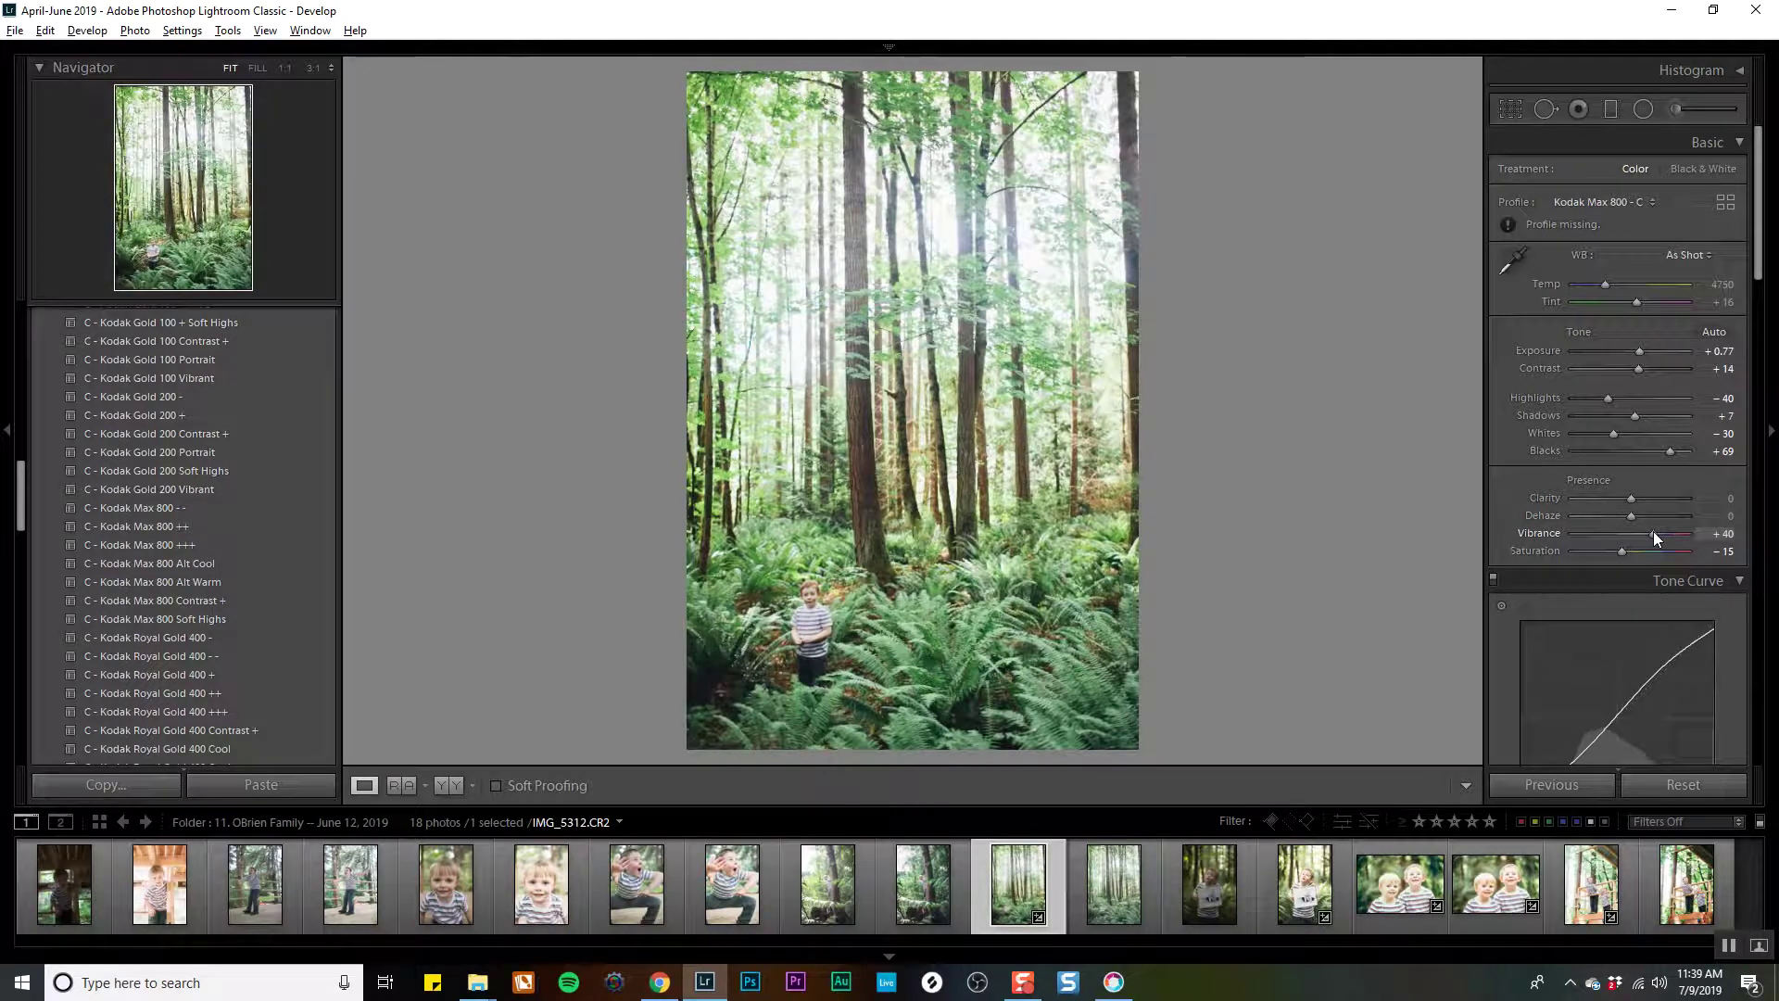
pyautogui.doubleClick(1654, 532)
pyautogui.moveTo(1654, 532)
pyautogui.mouseDown()
pyautogui.moveTo(1587, 533)
pyautogui.moveTo(1687, 526)
pyautogui.mouseUp()
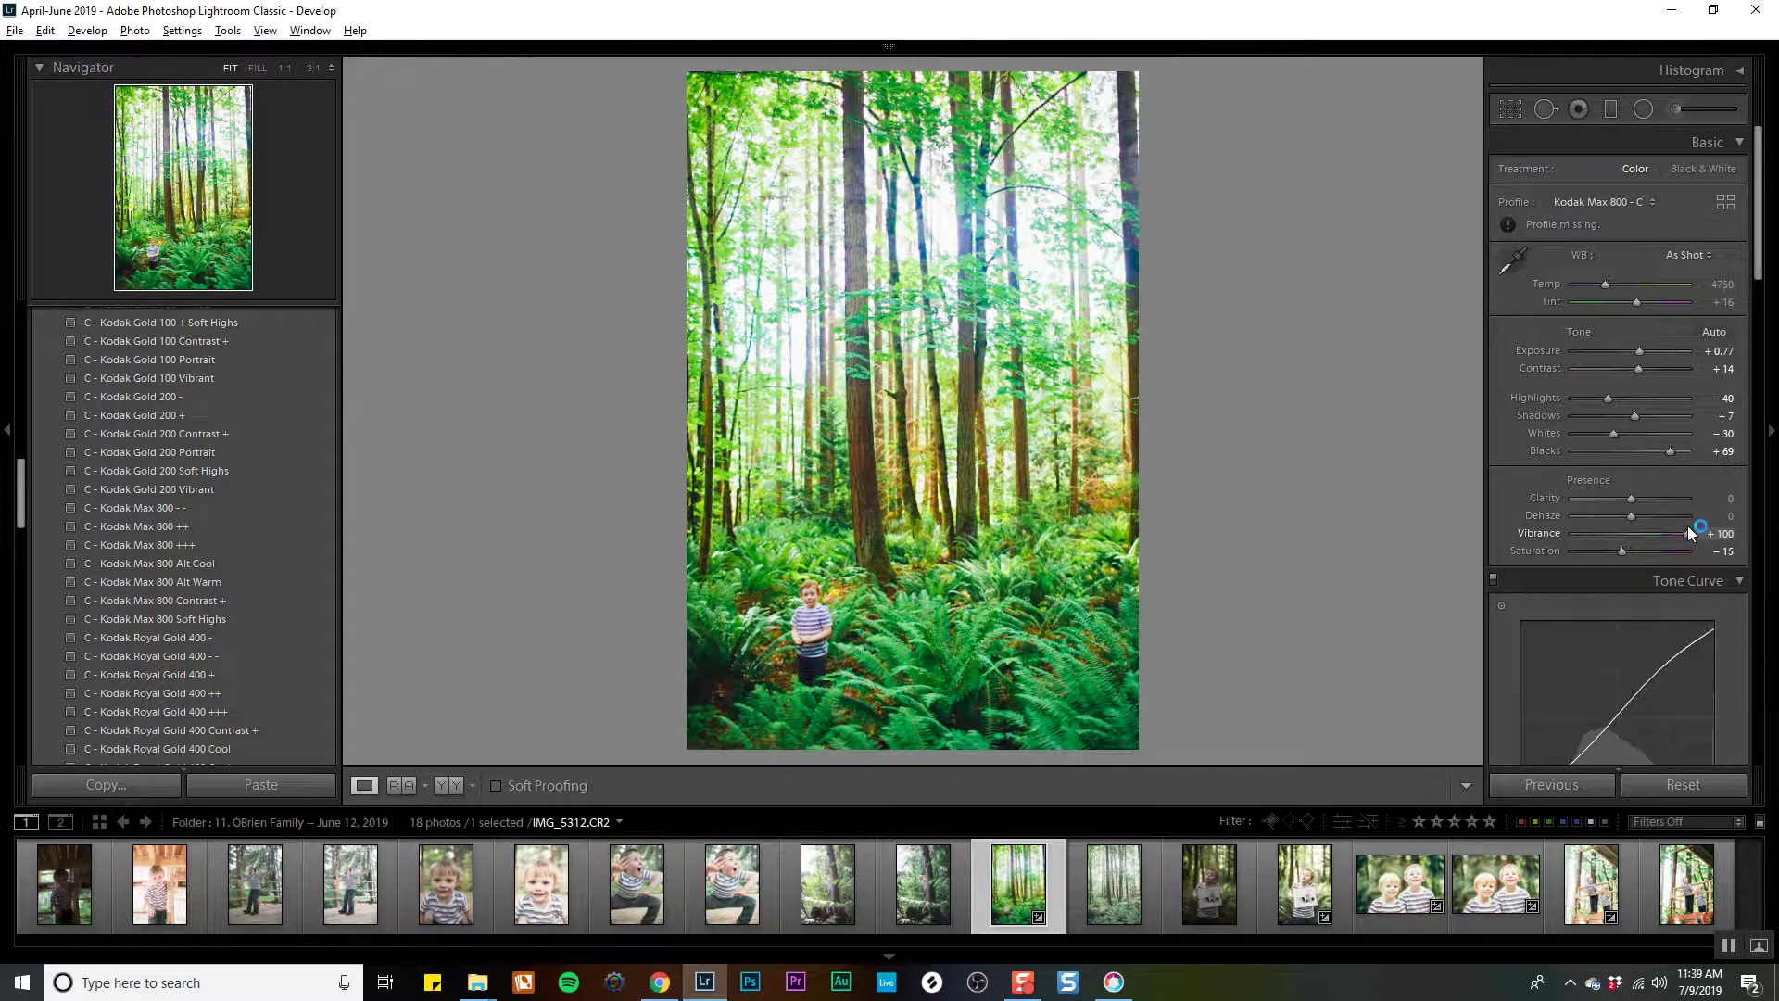
pyautogui.click(1629, 534)
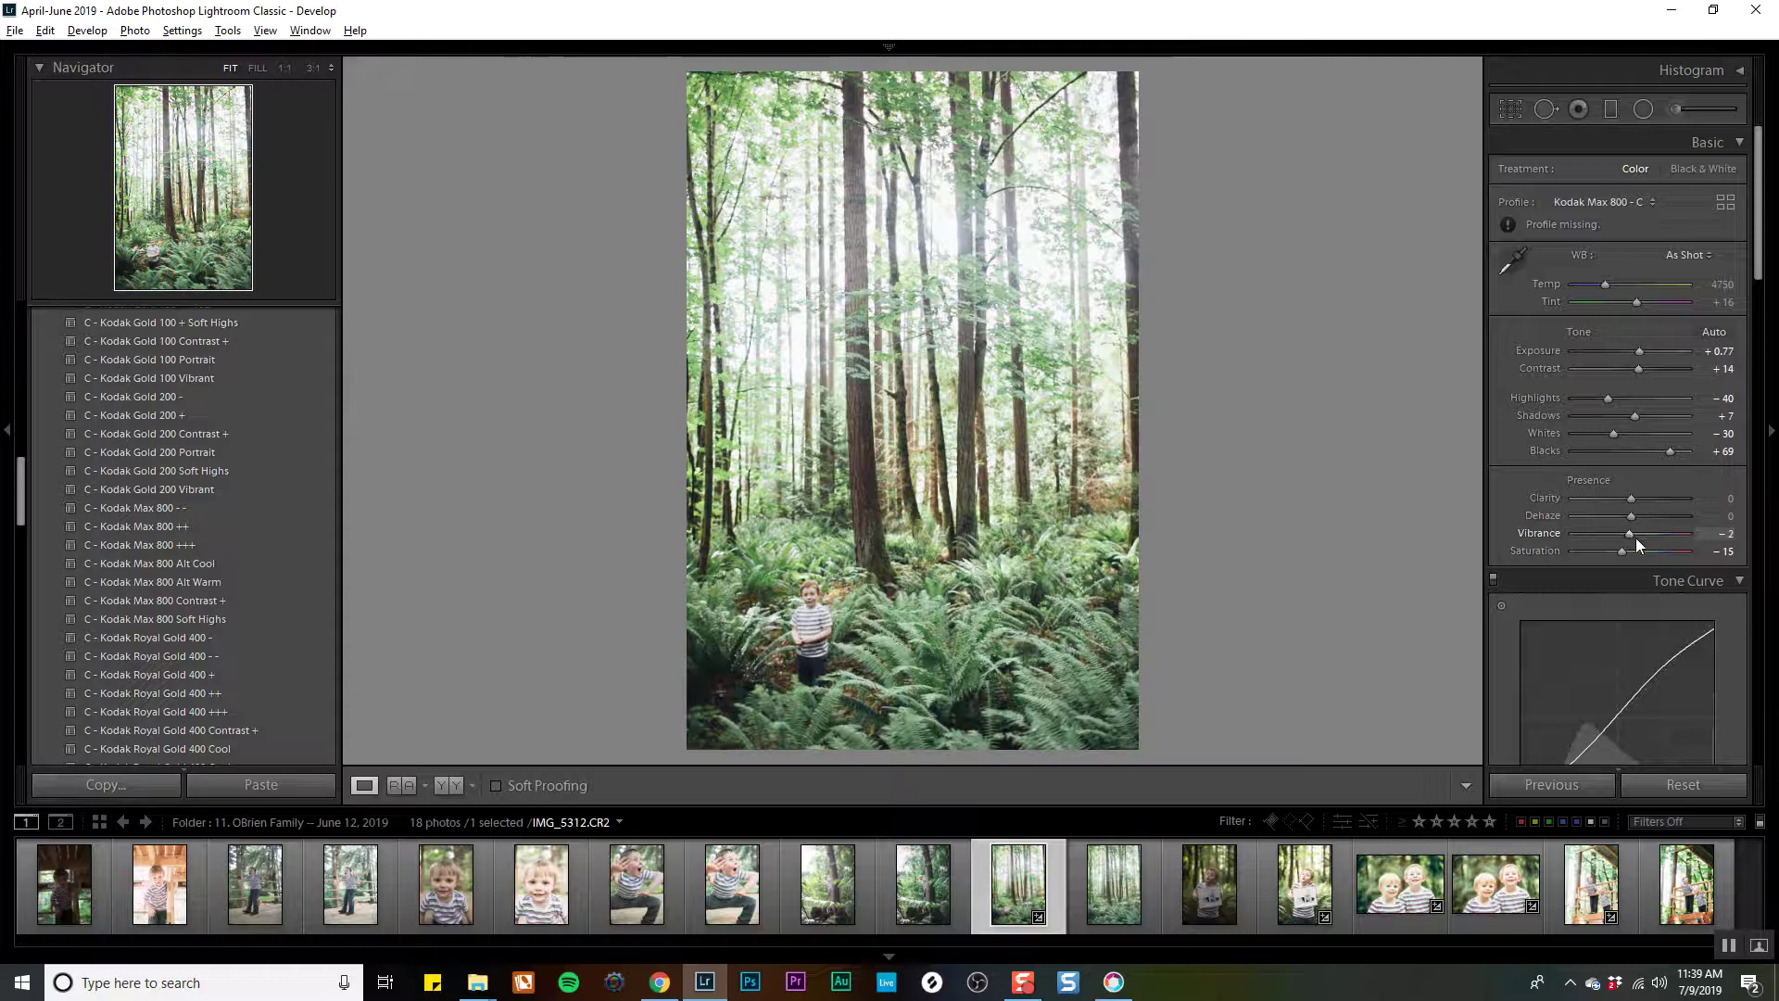
pyautogui.doubleClick(1621, 551)
pyautogui.click(1639, 533)
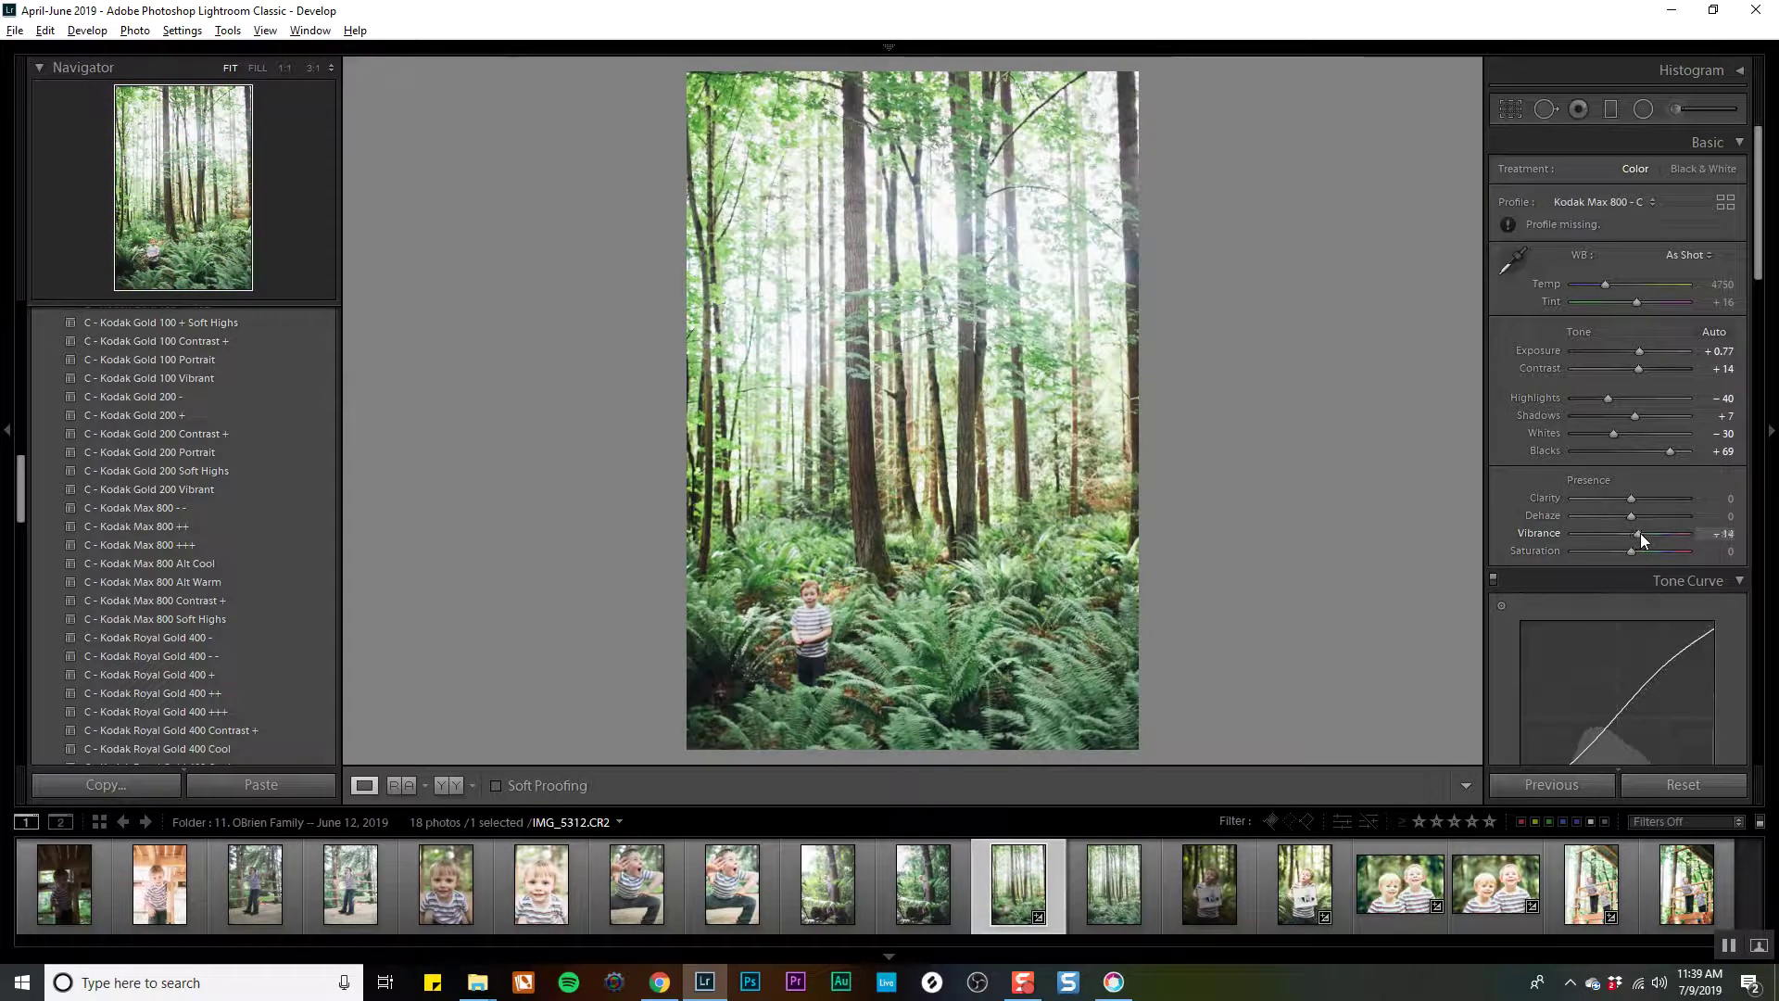
# Set Vibrance to +6 and Saturation to -7, and adjust the tone curve's Darks to +9 and Shadows to -22.
pyautogui.moveTo(1640, 532); pyautogui.dragTo(1622, 550)
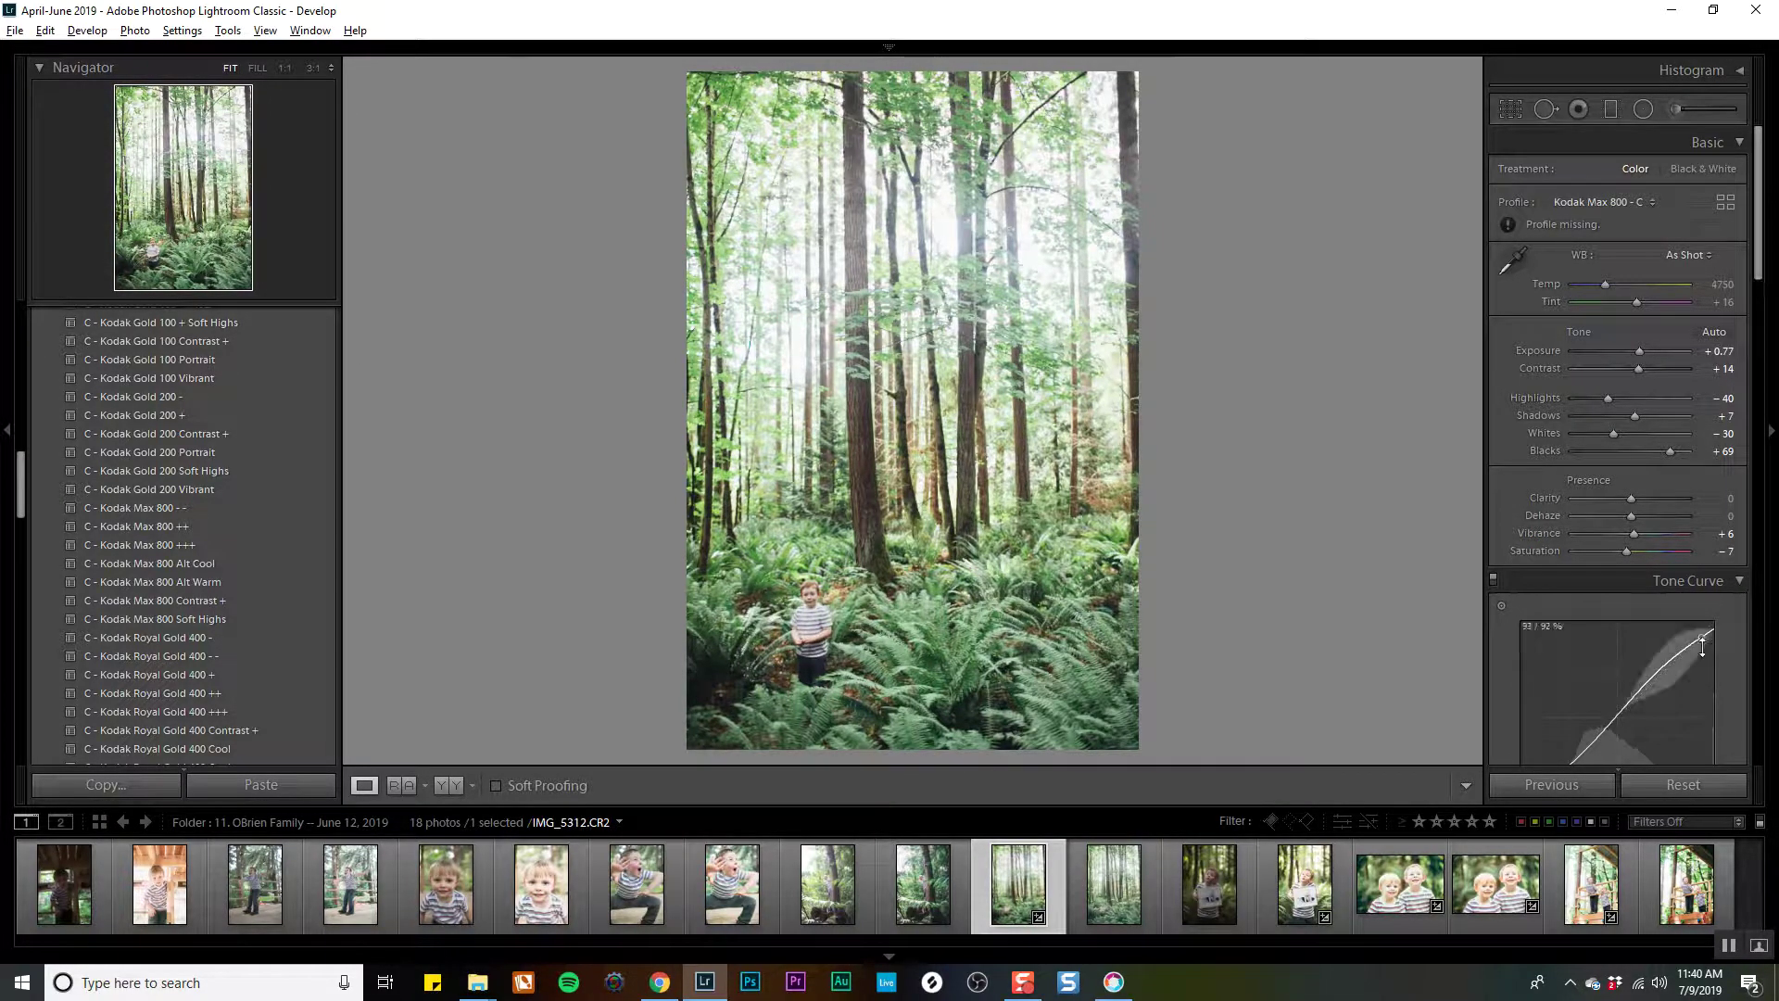
pyautogui.scroll(-5, 1654, 675)
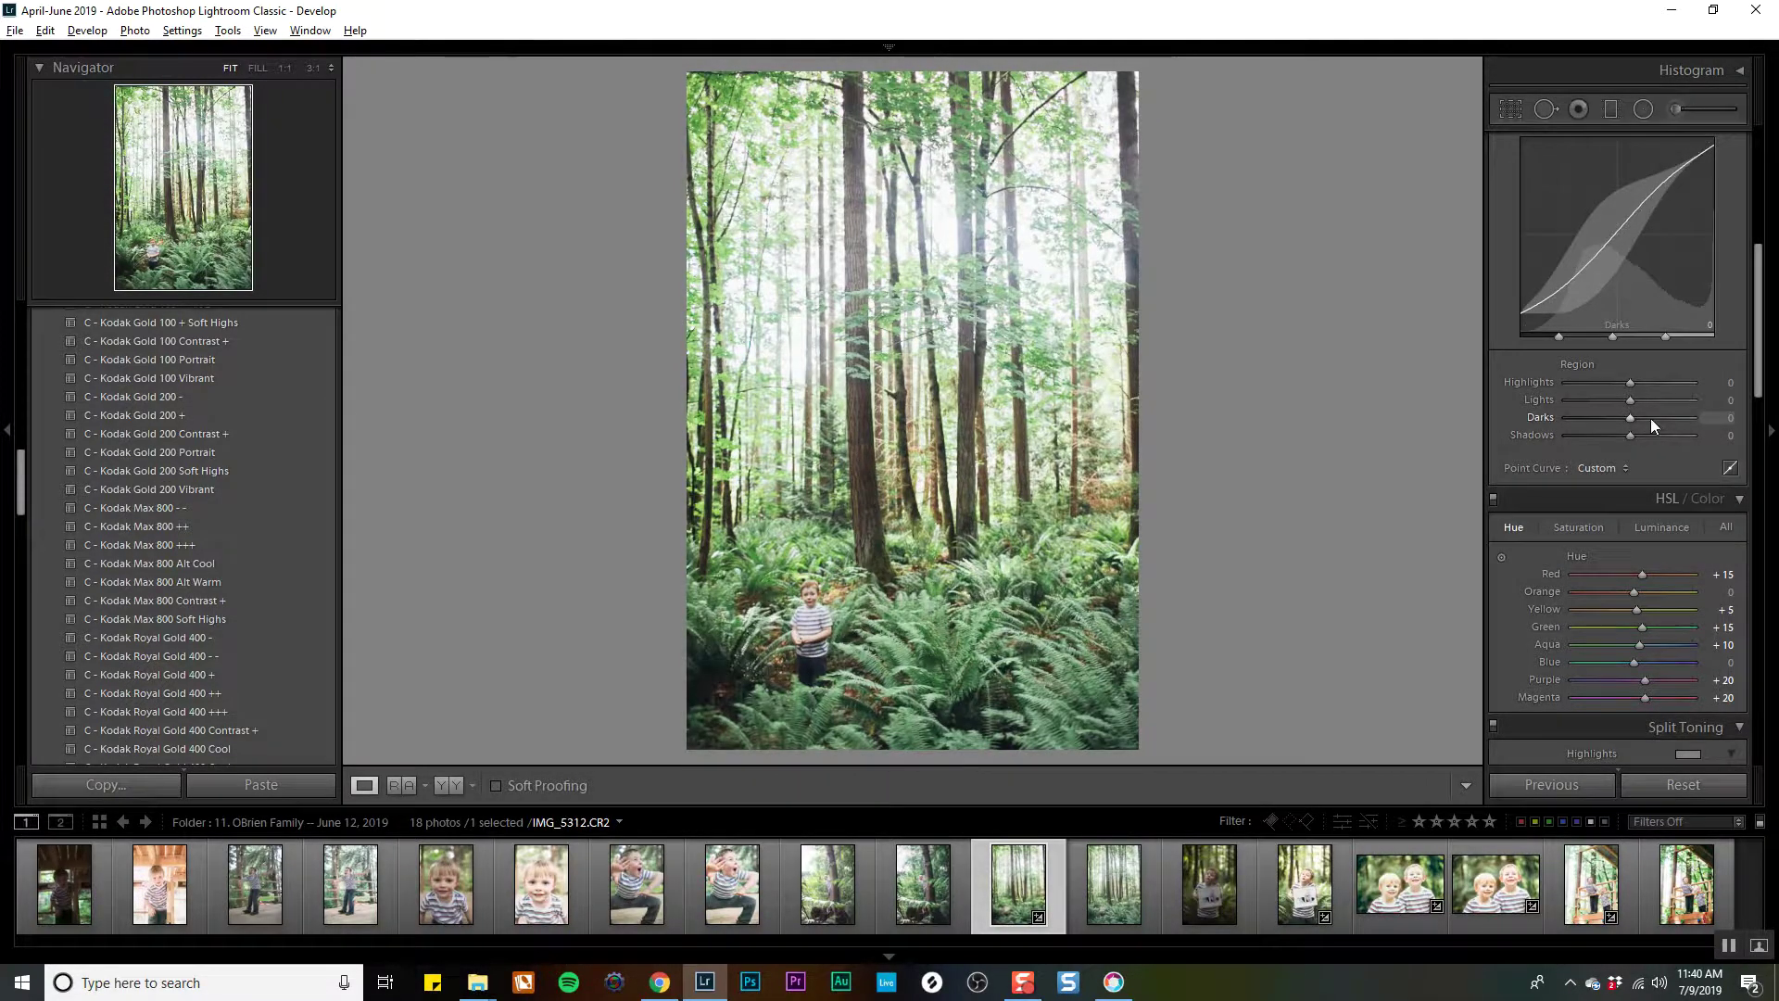
pyautogui.moveTo(1649, 418); pyautogui.dragTo(1619, 436)
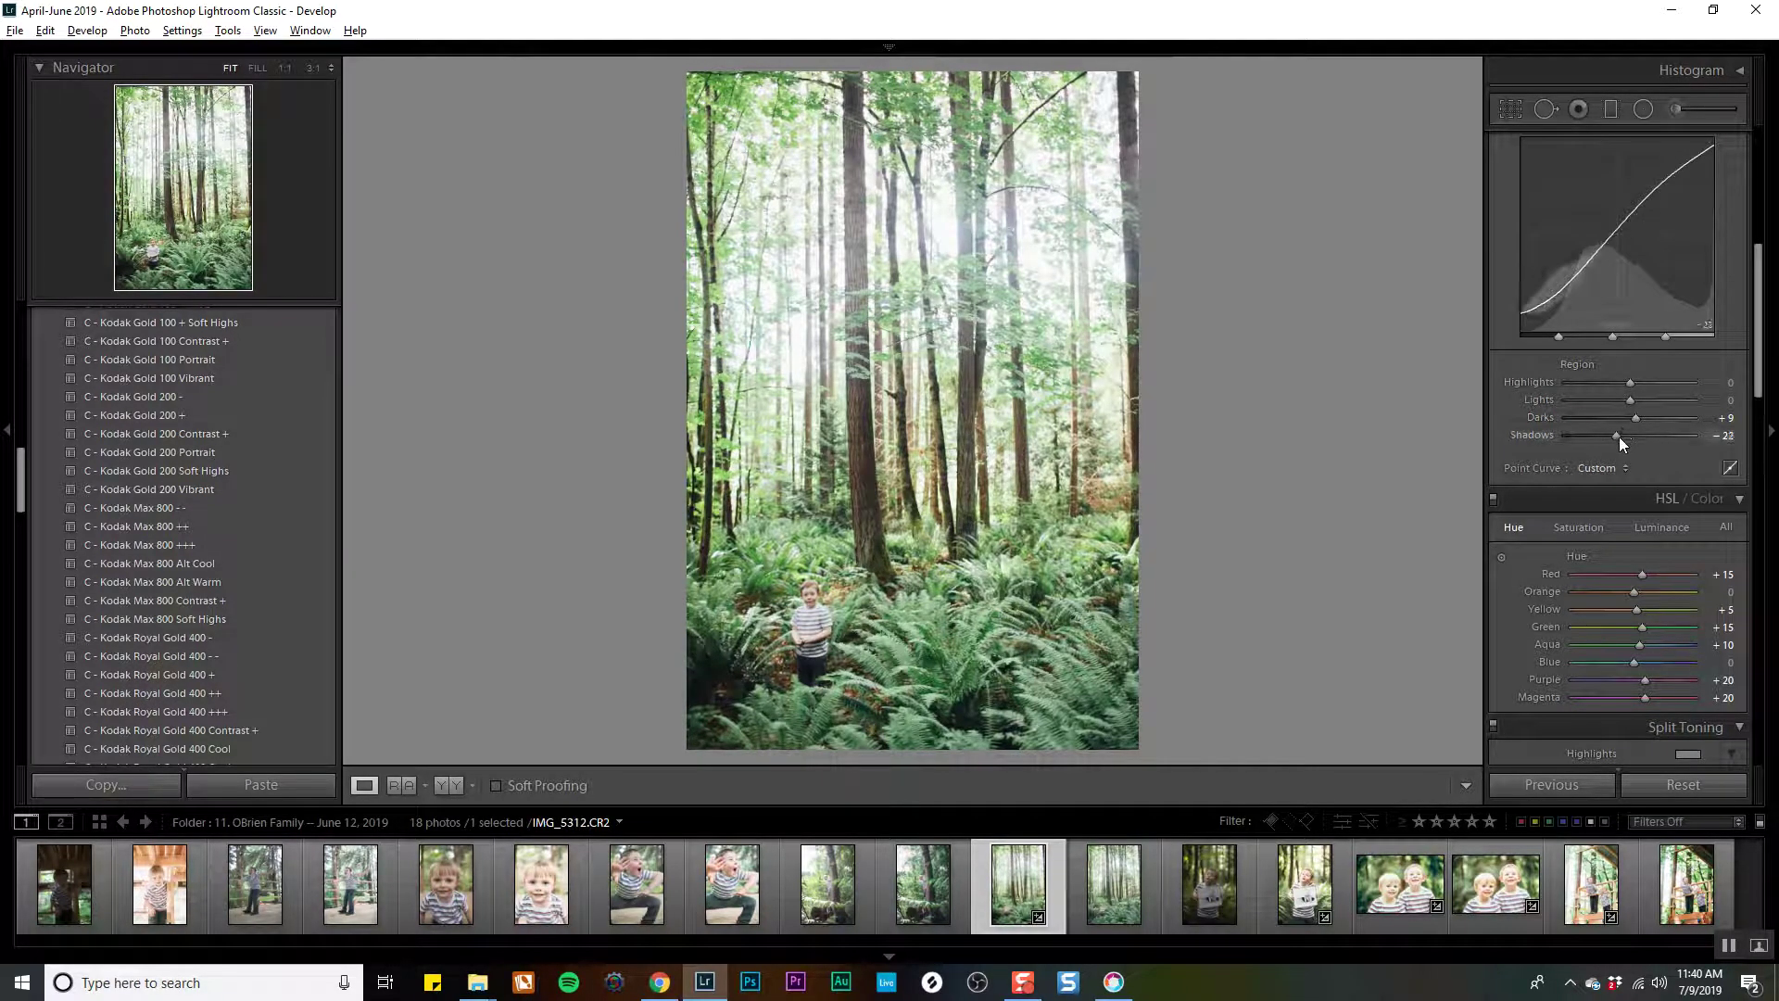
# Crop the forest photo slightly inward from its upper-right corner and set Exposure to +0.61.
pyautogui.click(1511, 109)
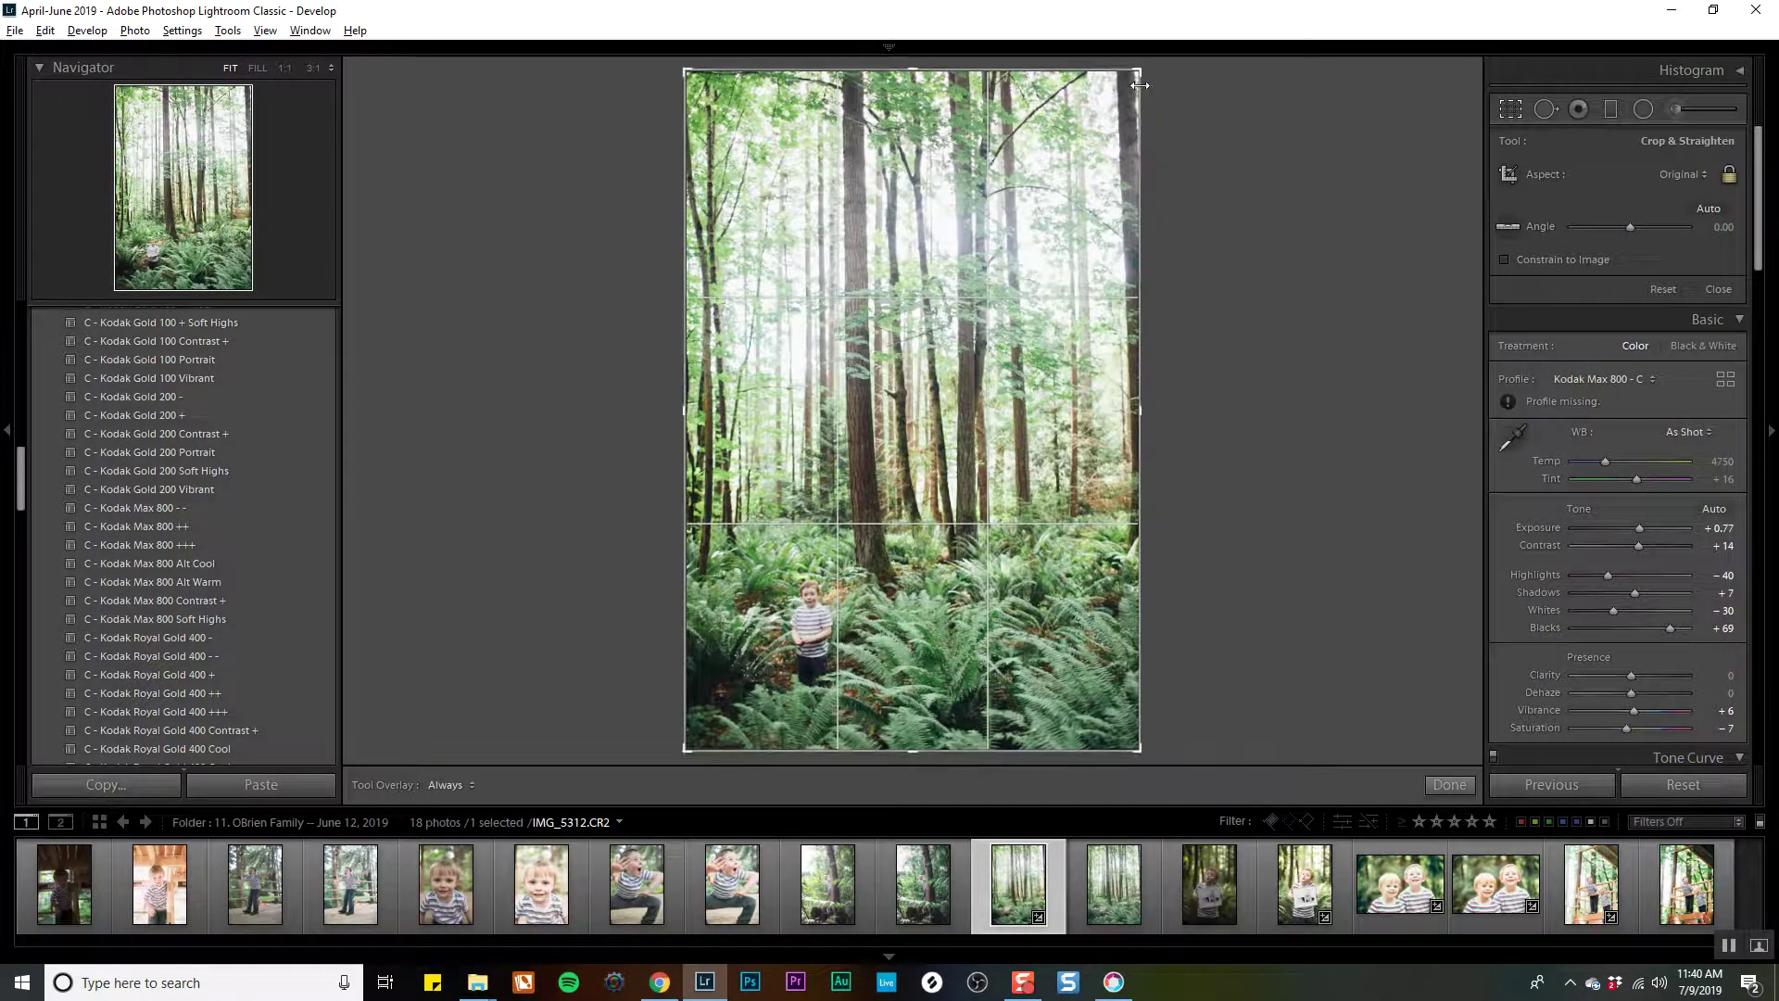
pyautogui.moveTo(1138, 73); pyautogui.dragTo(1135, 72)
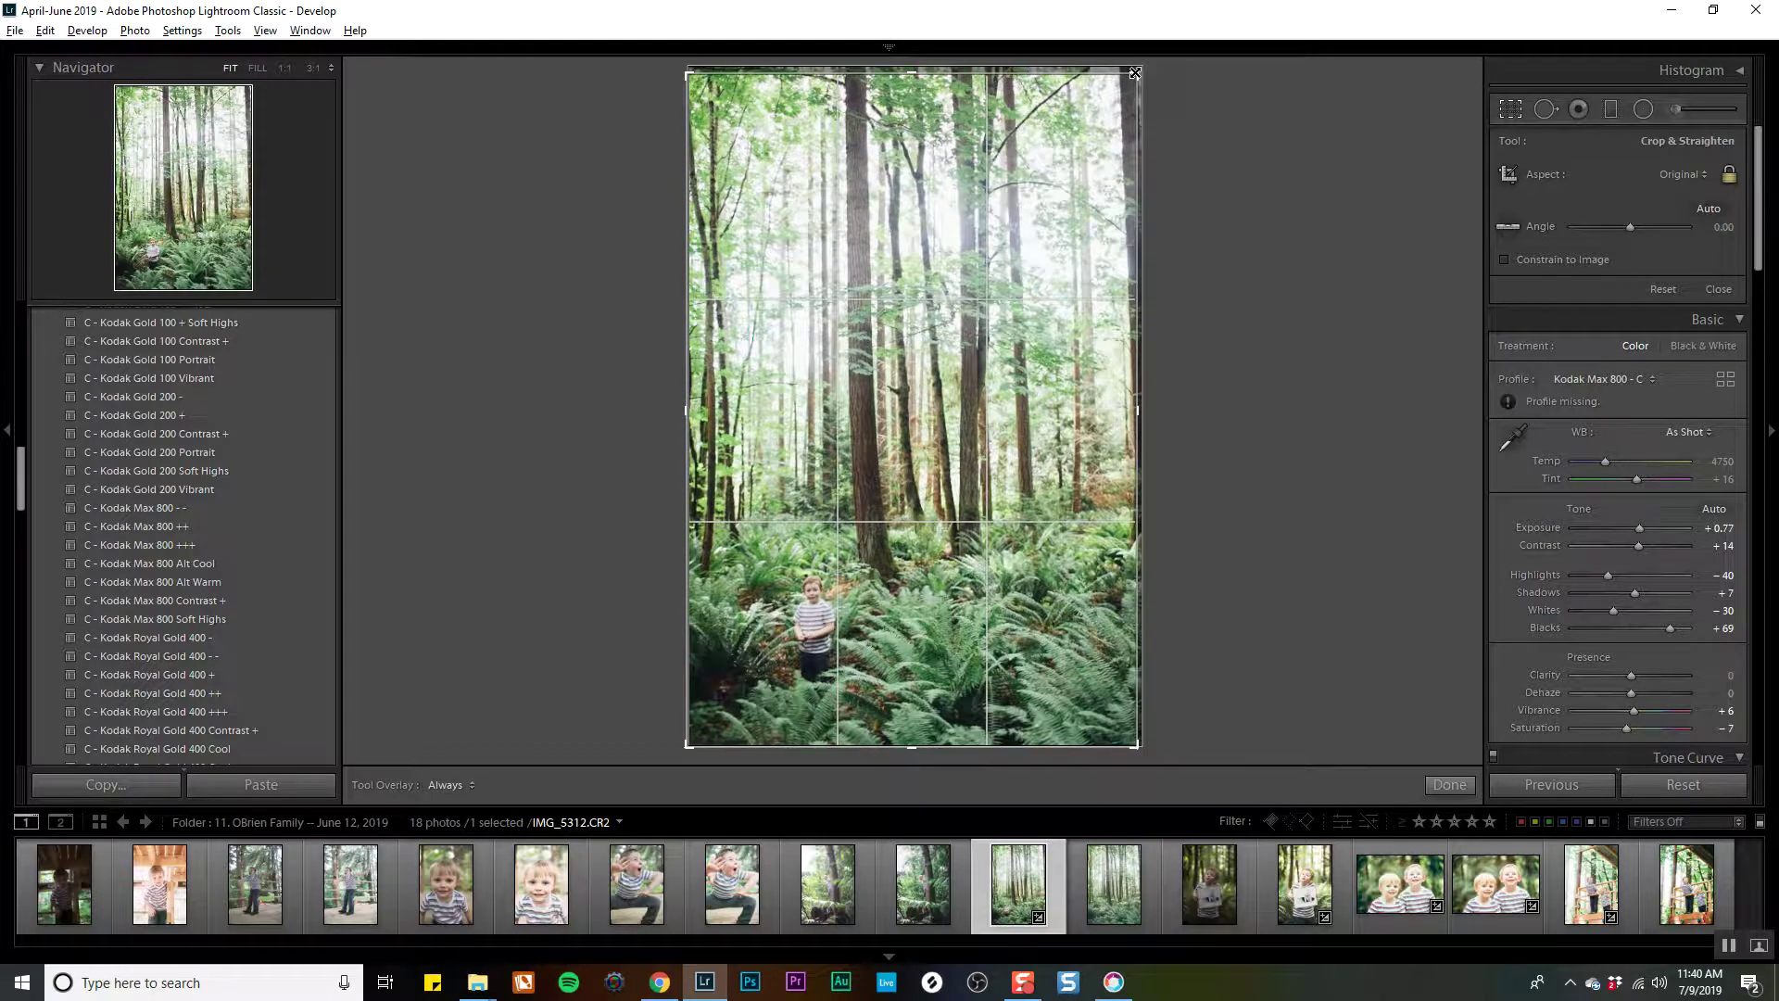
pyautogui.press('=')
pyautogui.press('r')
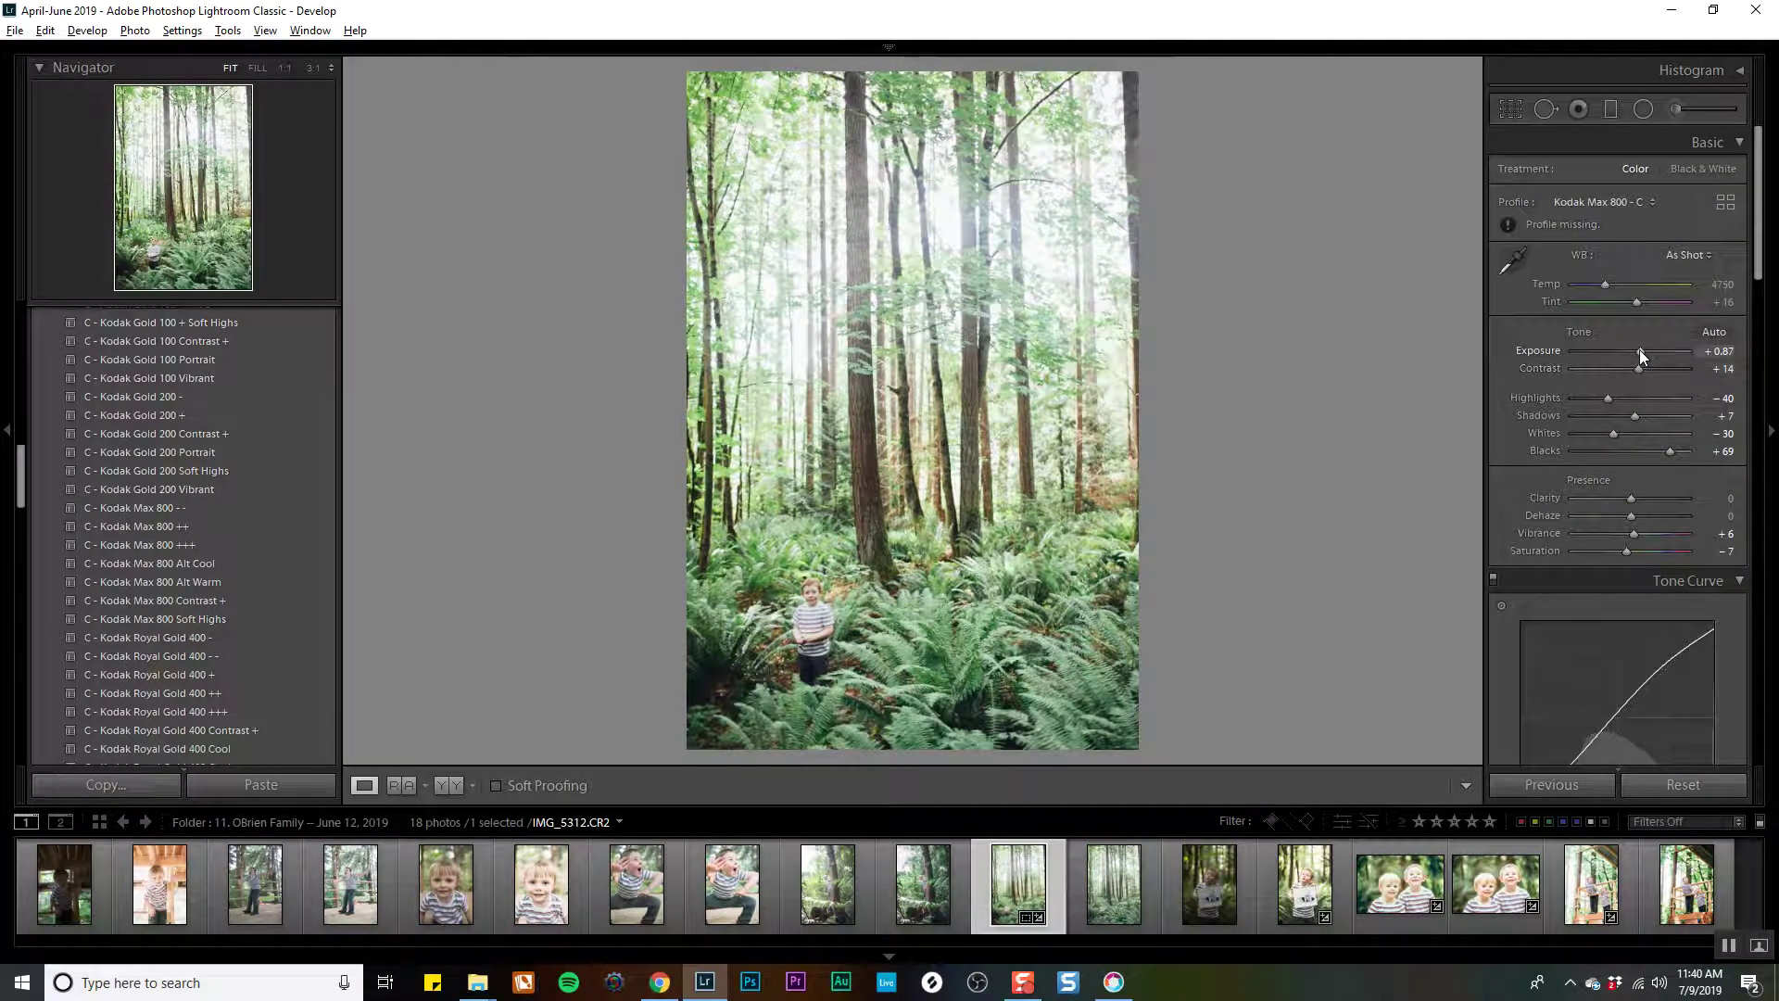
pyautogui.moveTo(1639, 349); pyautogui.dragTo(1636, 348)
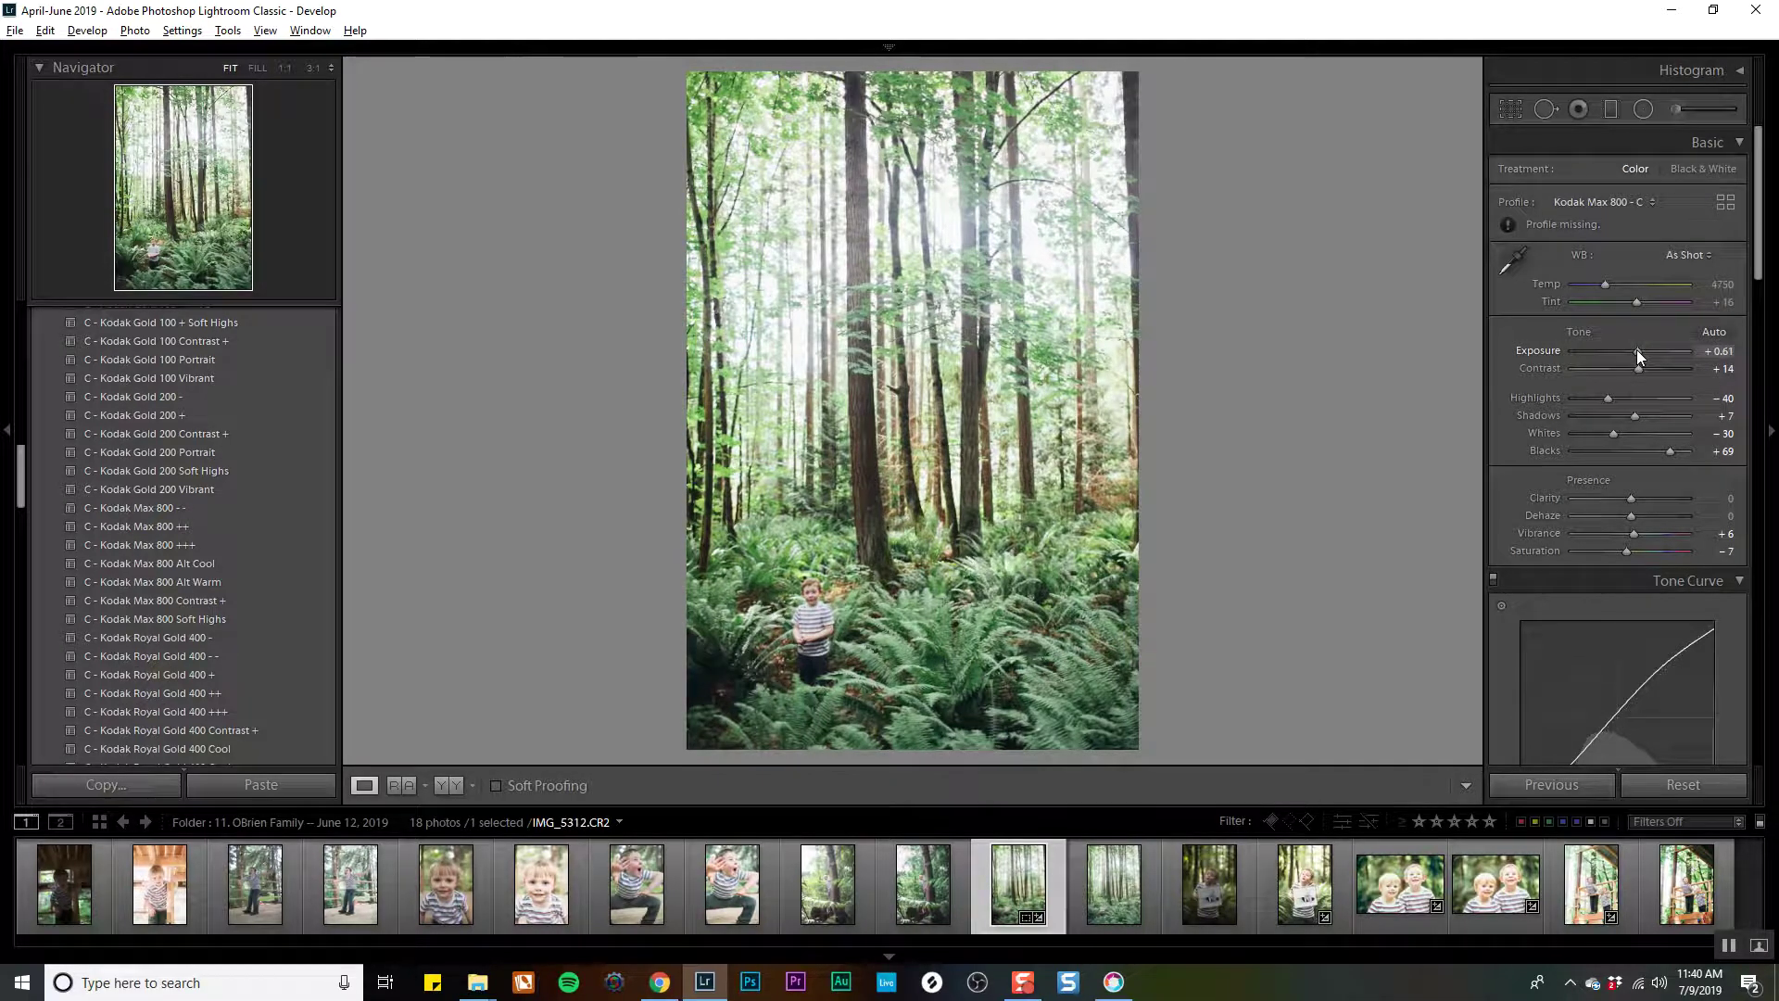
# Add a graduated filter rising from the photo's bottom edge over the ferns, with Exposure 0.76 and Shadows 32.
pyautogui.press('m')
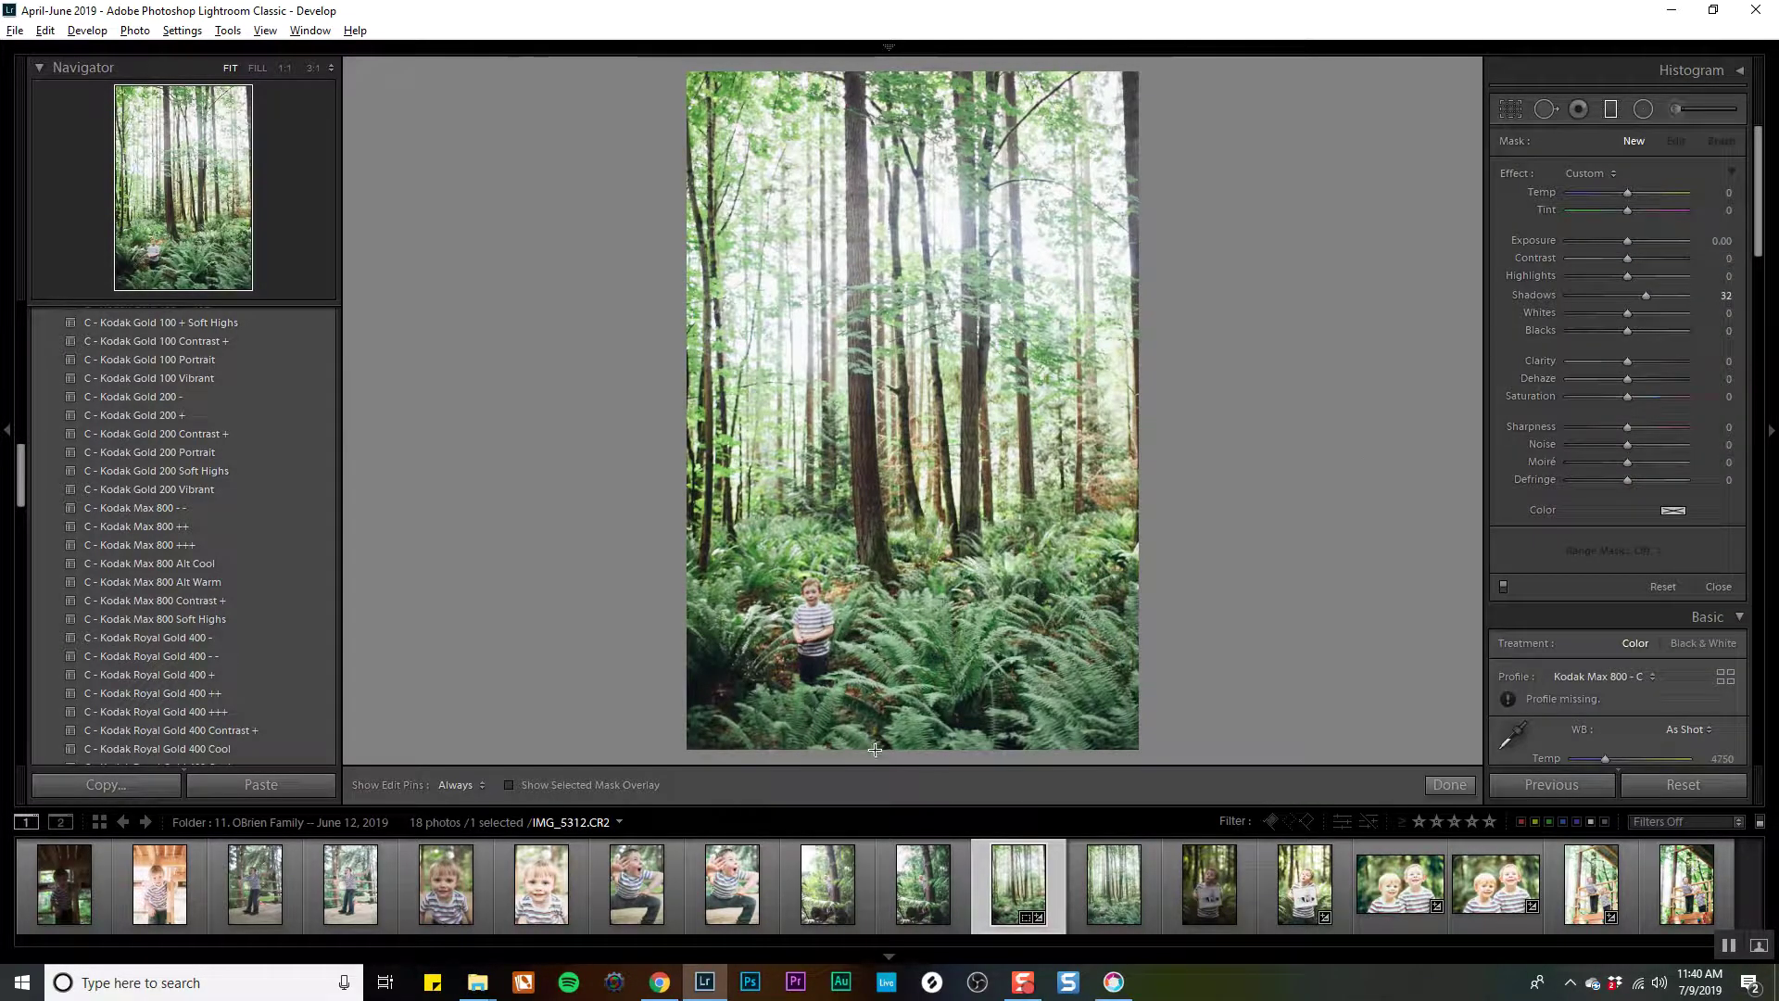
pyautogui.moveTo(877, 752); pyautogui.dragTo(906, 519)
pyautogui.click(1592, 173)
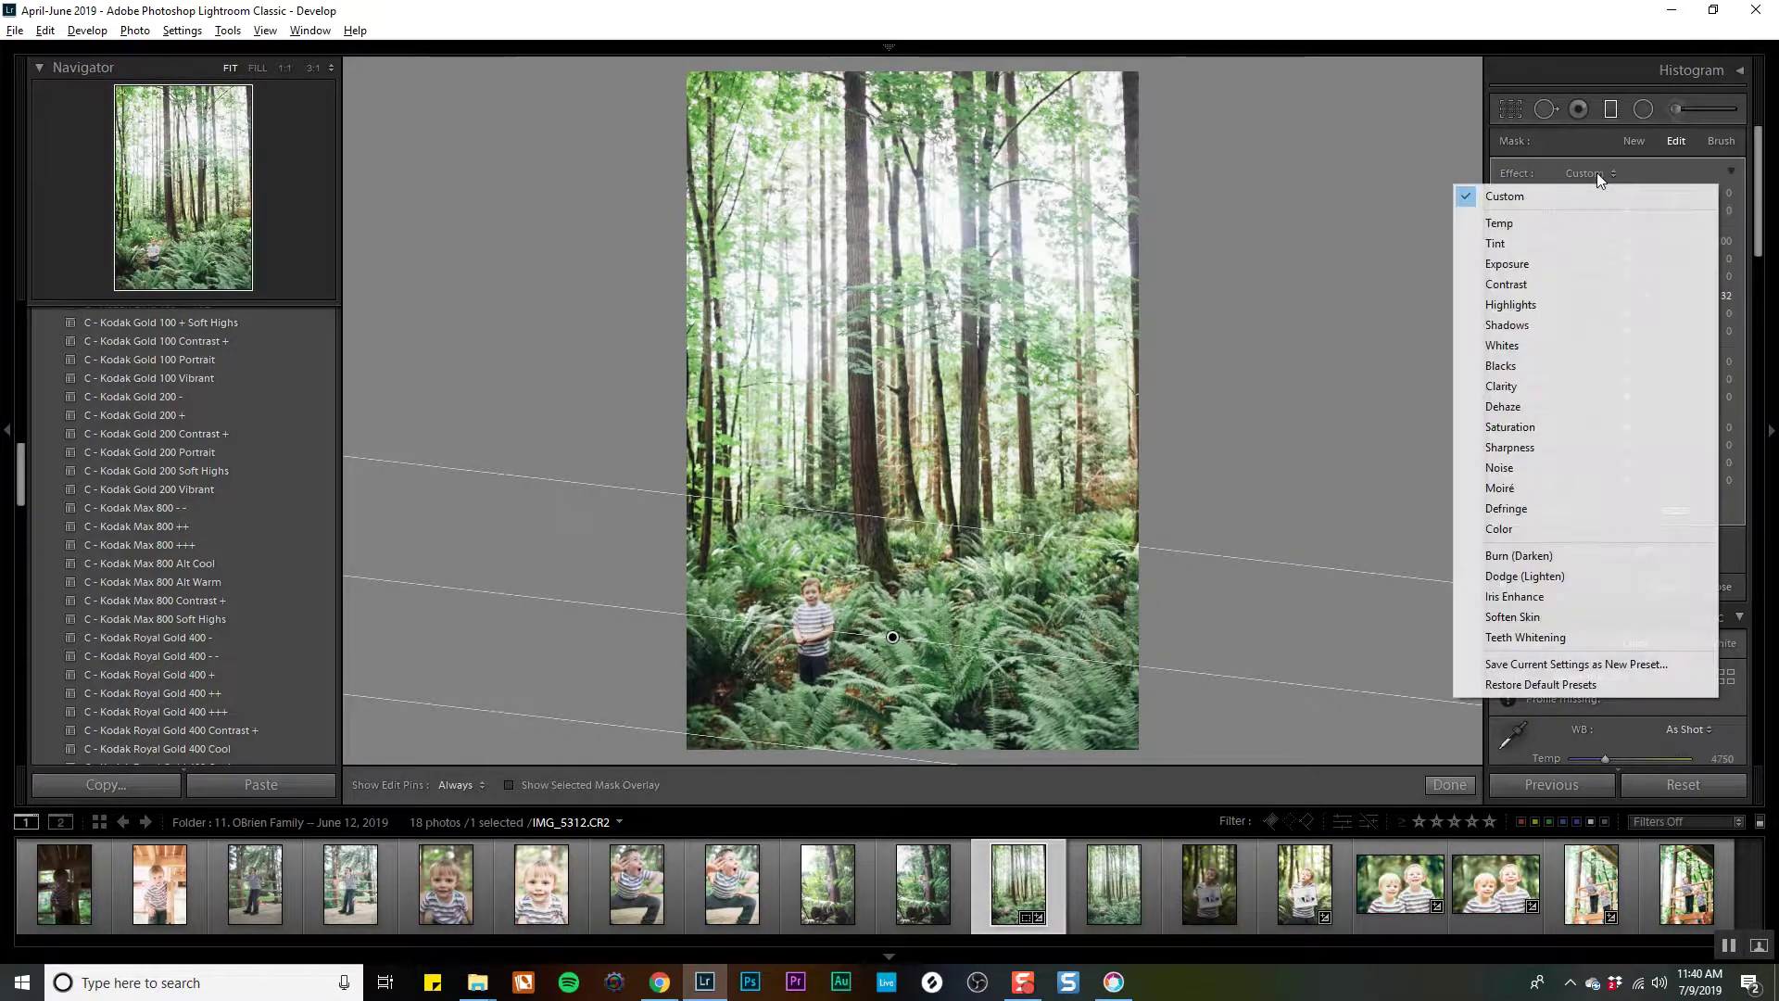
pyautogui.click(1523, 263)
pyautogui.moveTo(1620, 243)
pyautogui.mouseDown()
pyautogui.moveTo(1638, 242)
pyautogui.moveTo(1644, 293)
pyautogui.moveTo(1637, 239)
pyautogui.mouseUp()
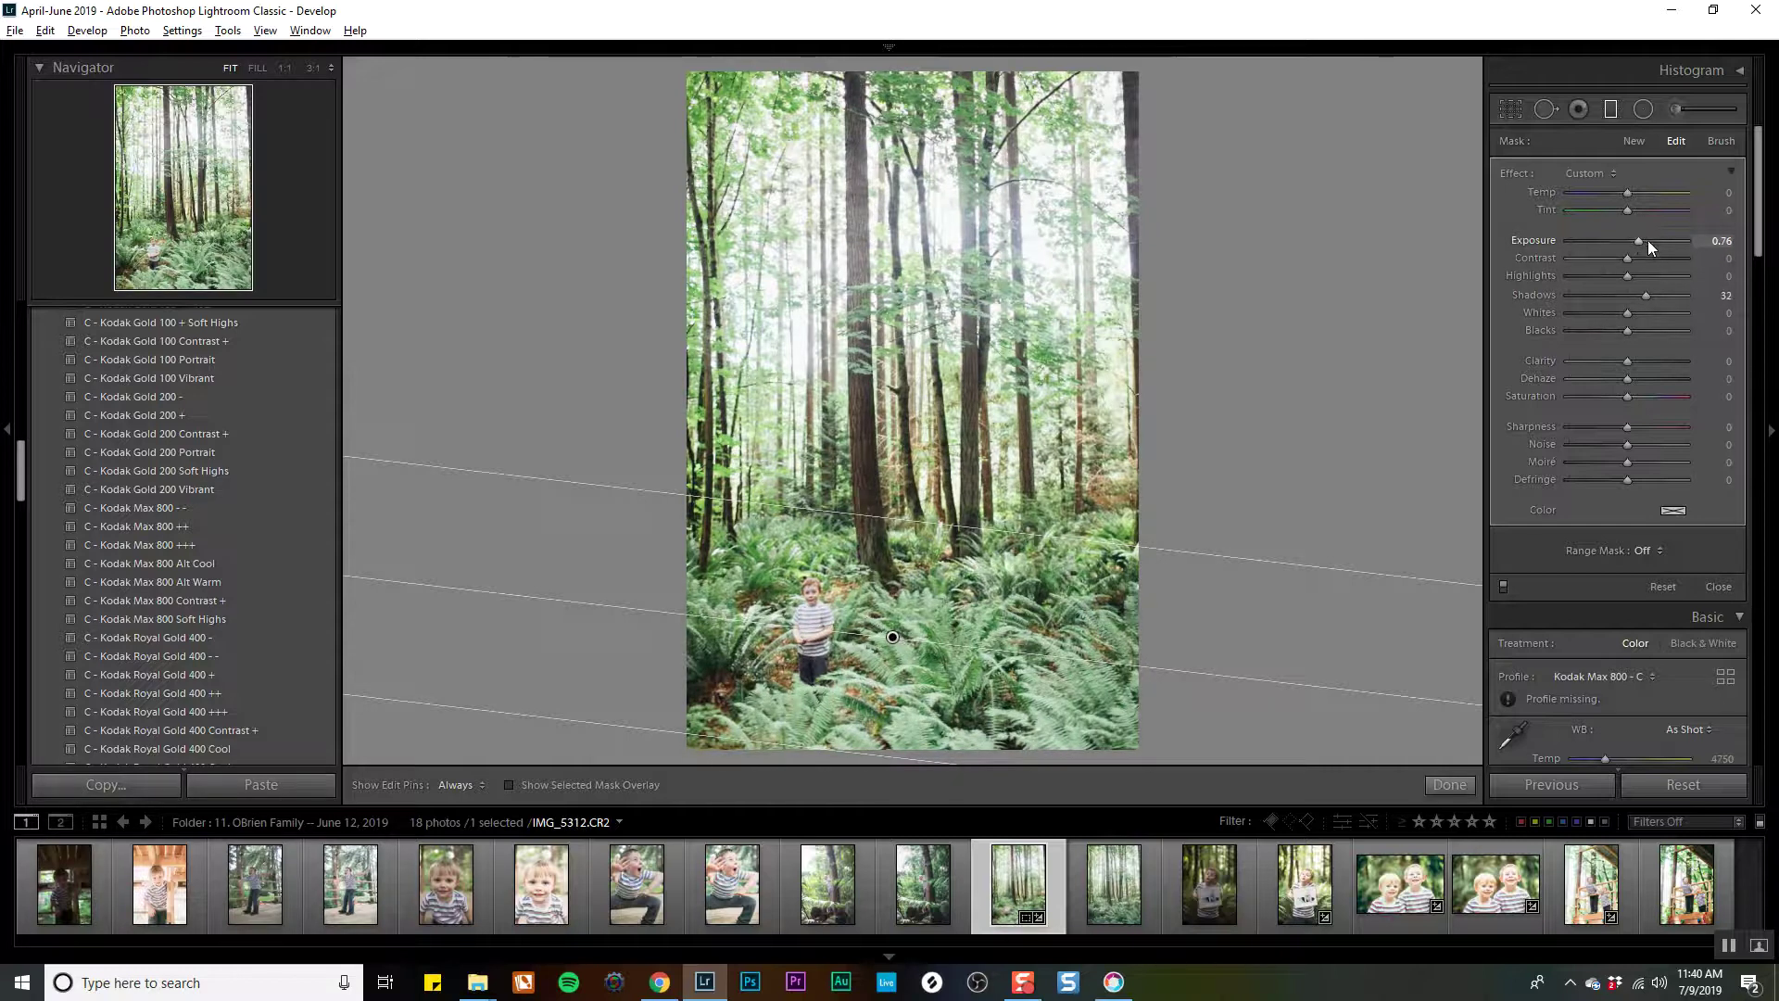
pyautogui.press('Return')
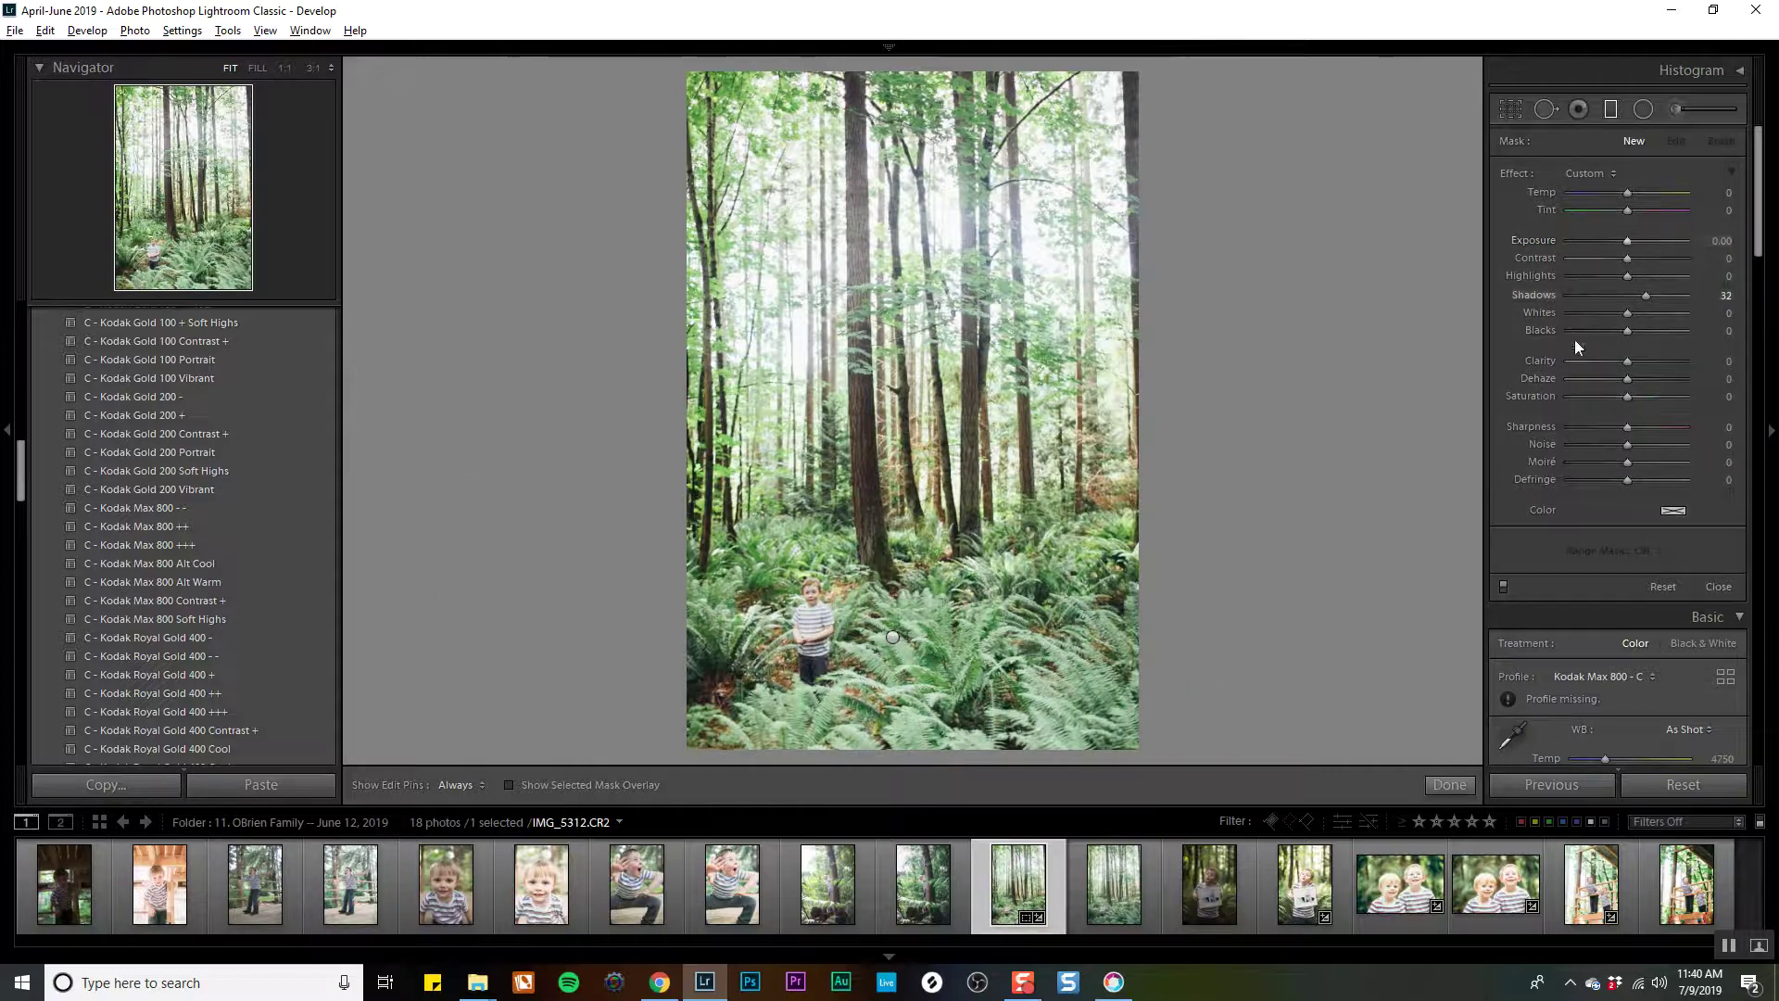
pyautogui.press('m')
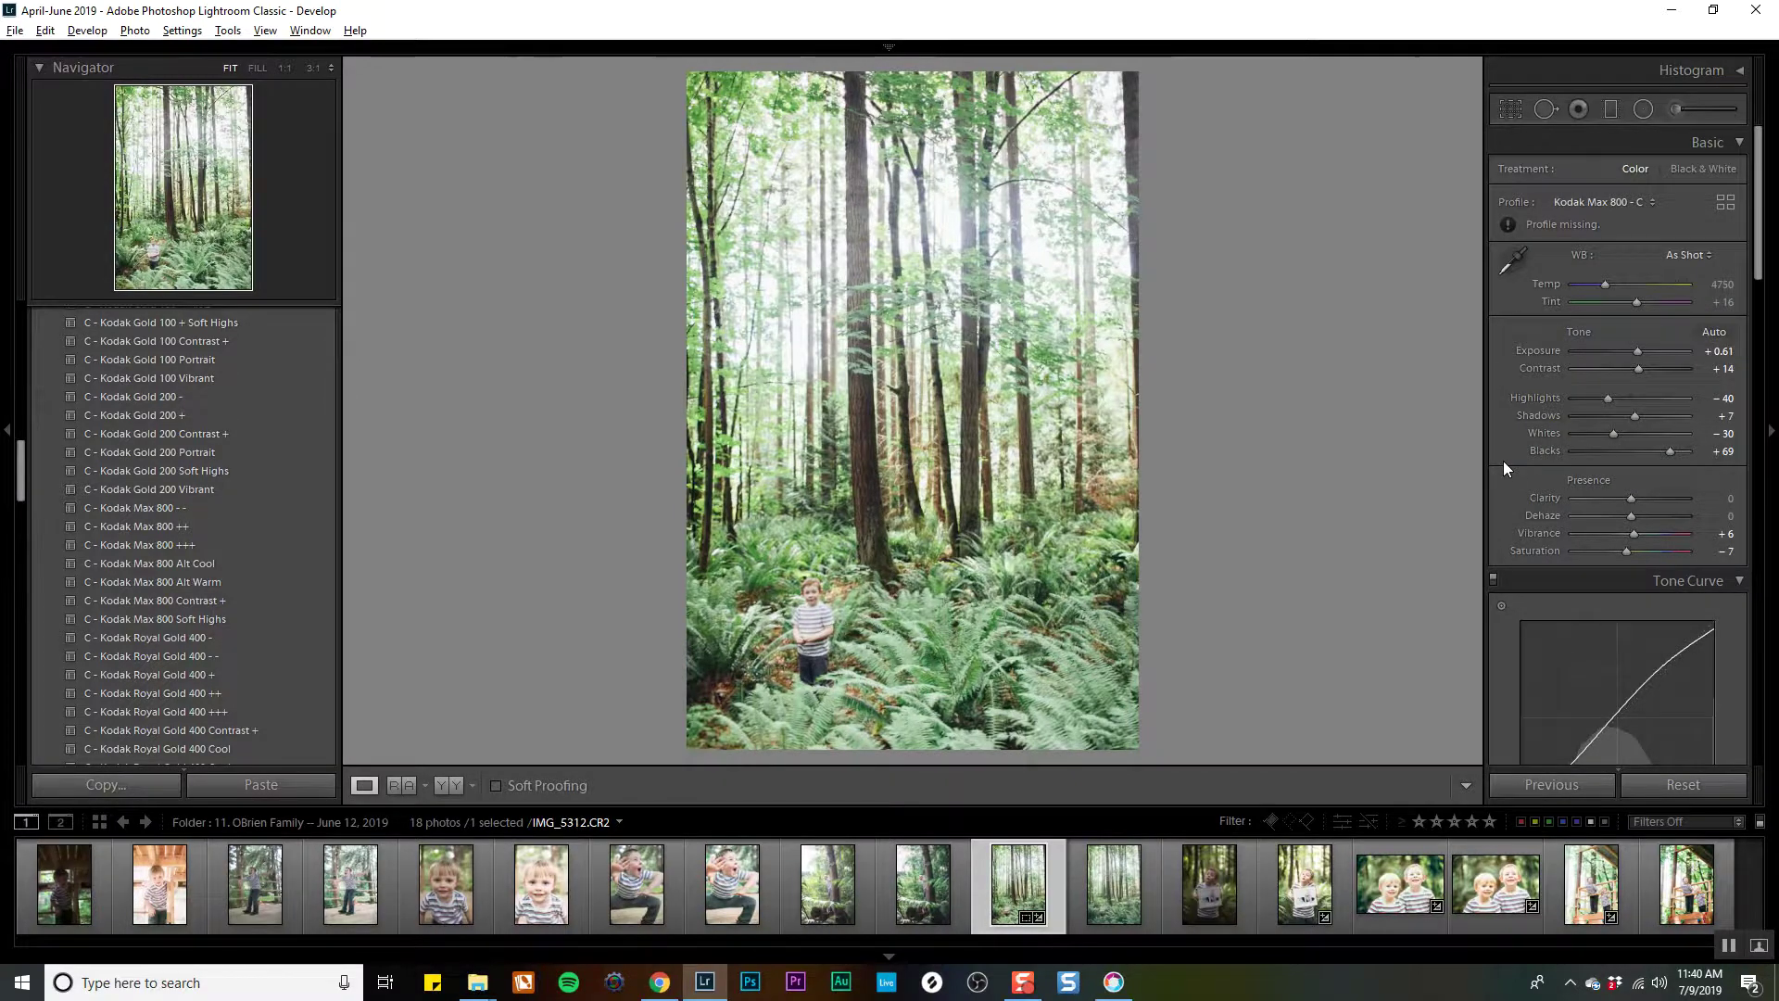
# Check the edit against its before state, and view it side by side with the delivered JPEG of the same scene.
pyautogui.press('\\')
pyautogui.press('\\')
pyautogui.keyDown('ctrl'); pyautogui.click(1092, 902); pyautogui.keyUp('ctrl')
pyautogui.press('c')
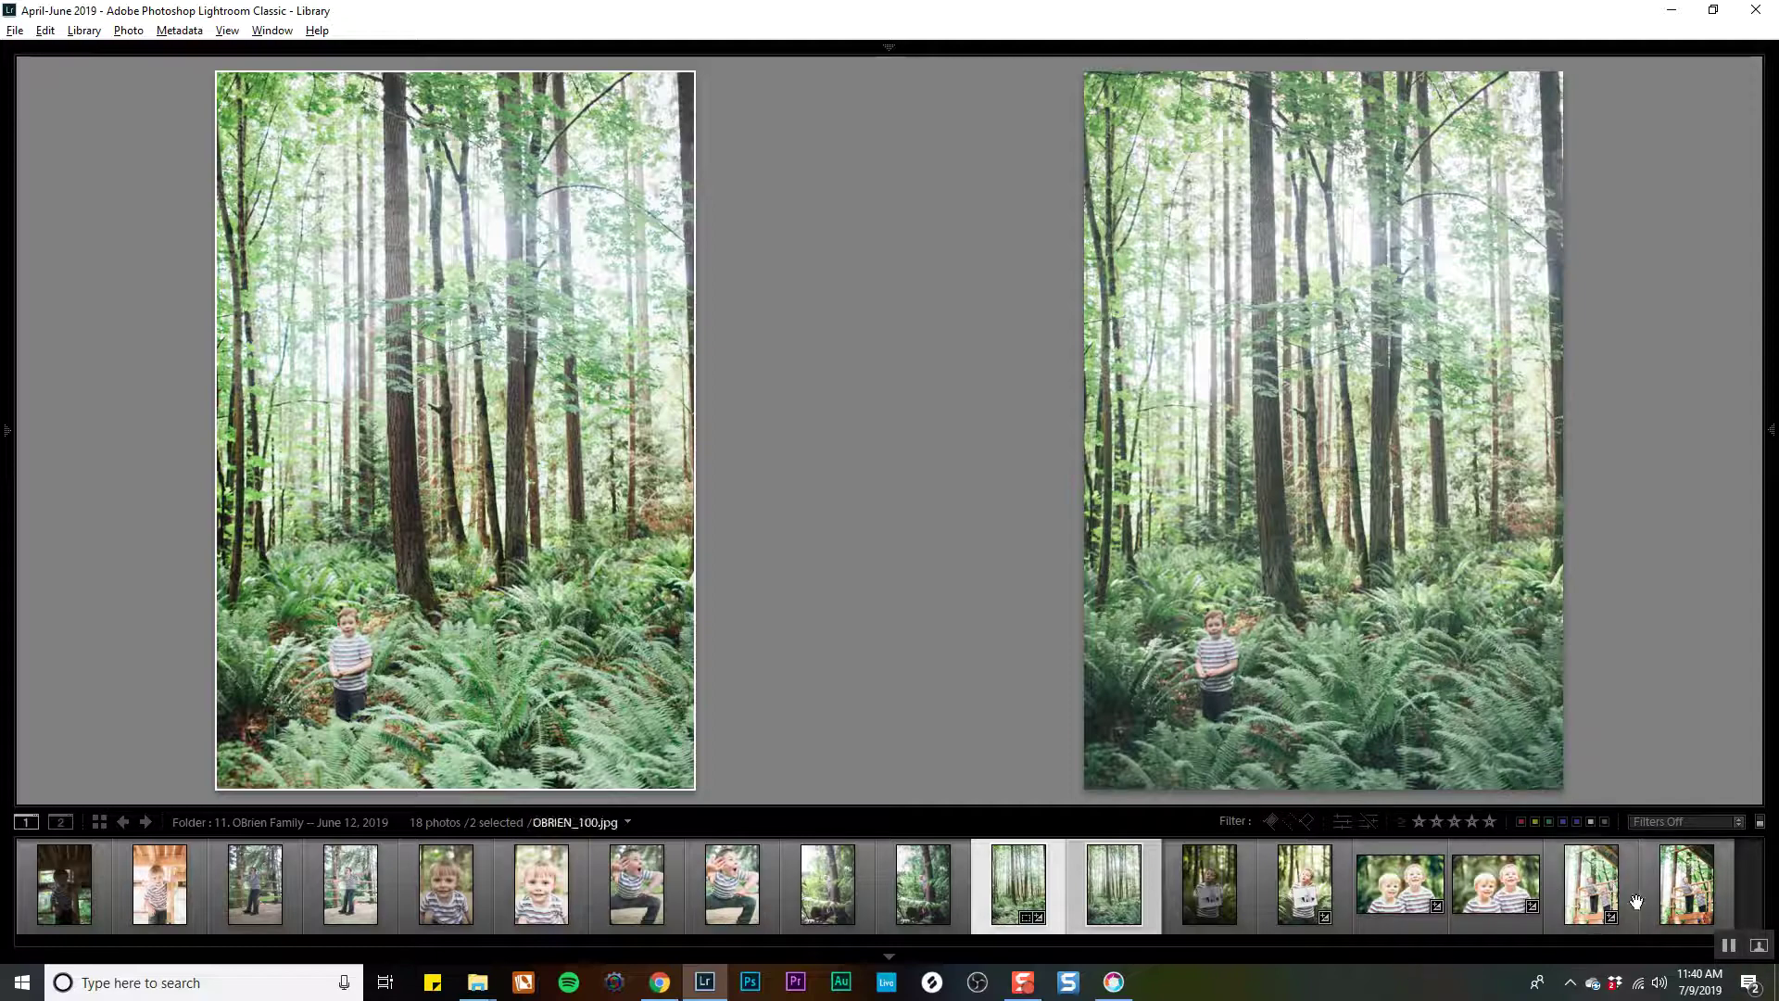
# Survey the forest edit alongside the other finished photos, adding and removing images to compare their overall look.
pyautogui.keyDown('ctrl'); pyautogui.click(1315, 913); pyautogui.keyUp('ctrl')
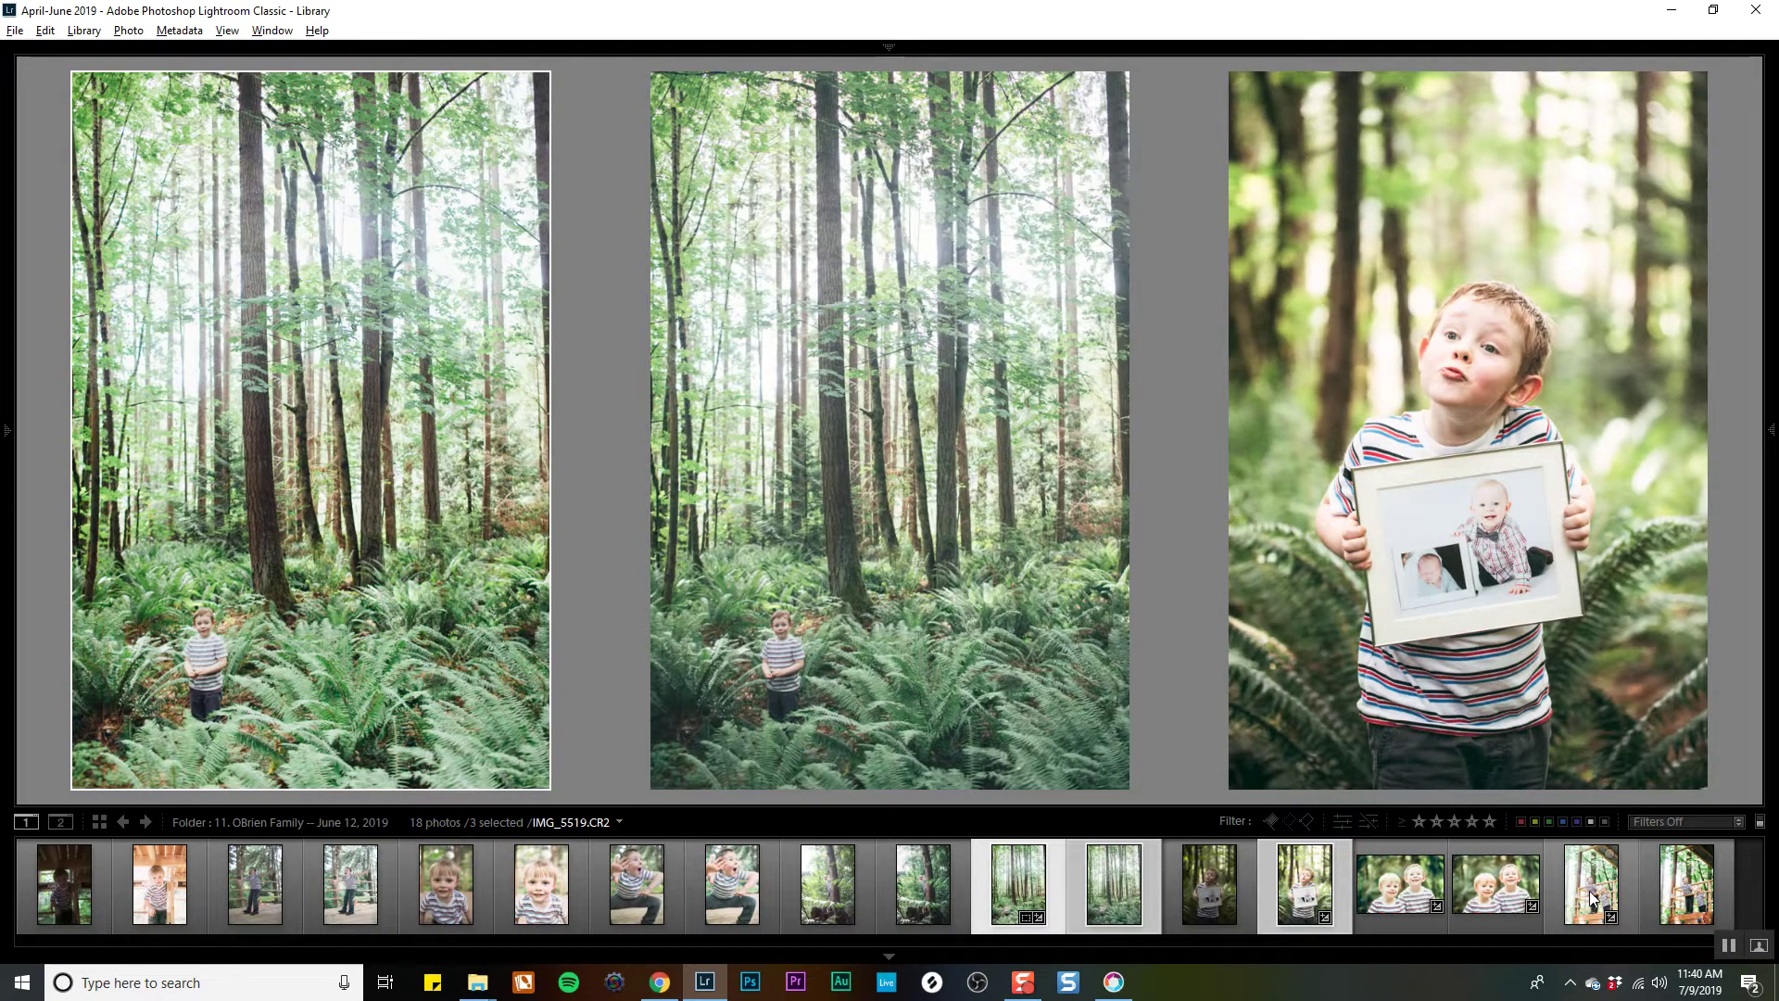
pyautogui.keyDown('ctrl'); pyautogui.click(1591, 885); pyautogui.keyUp('ctrl')
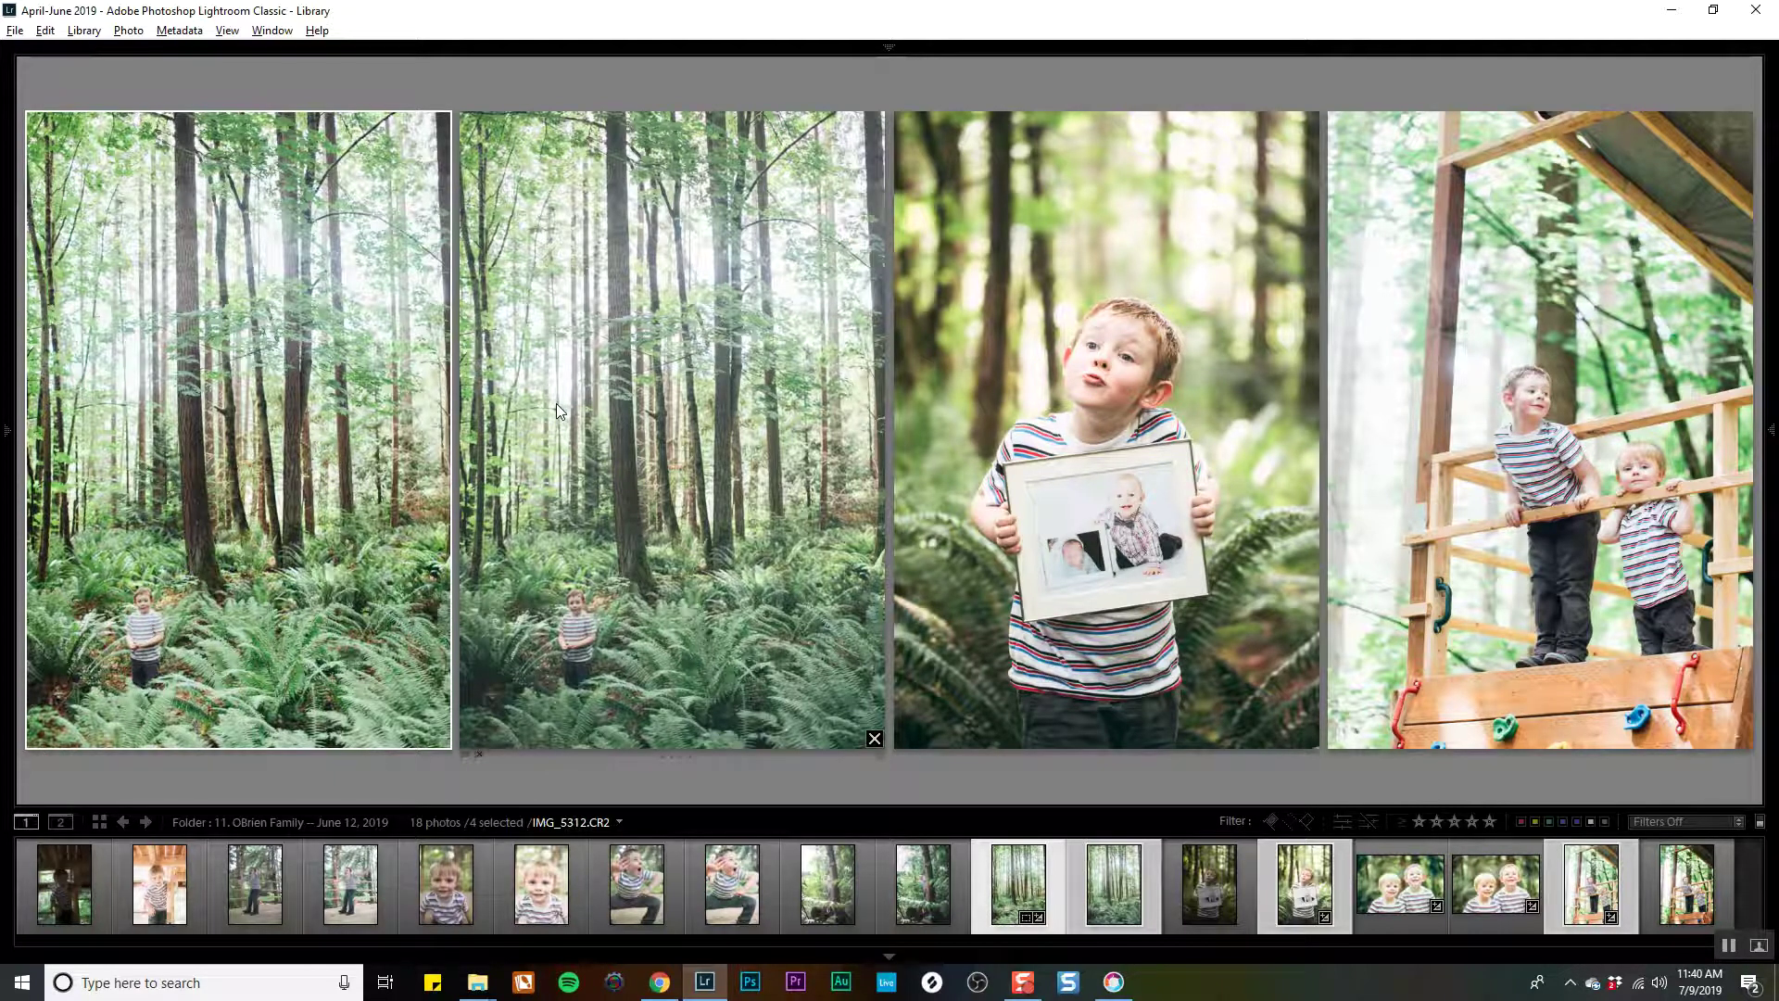
pyautogui.click(874, 739)
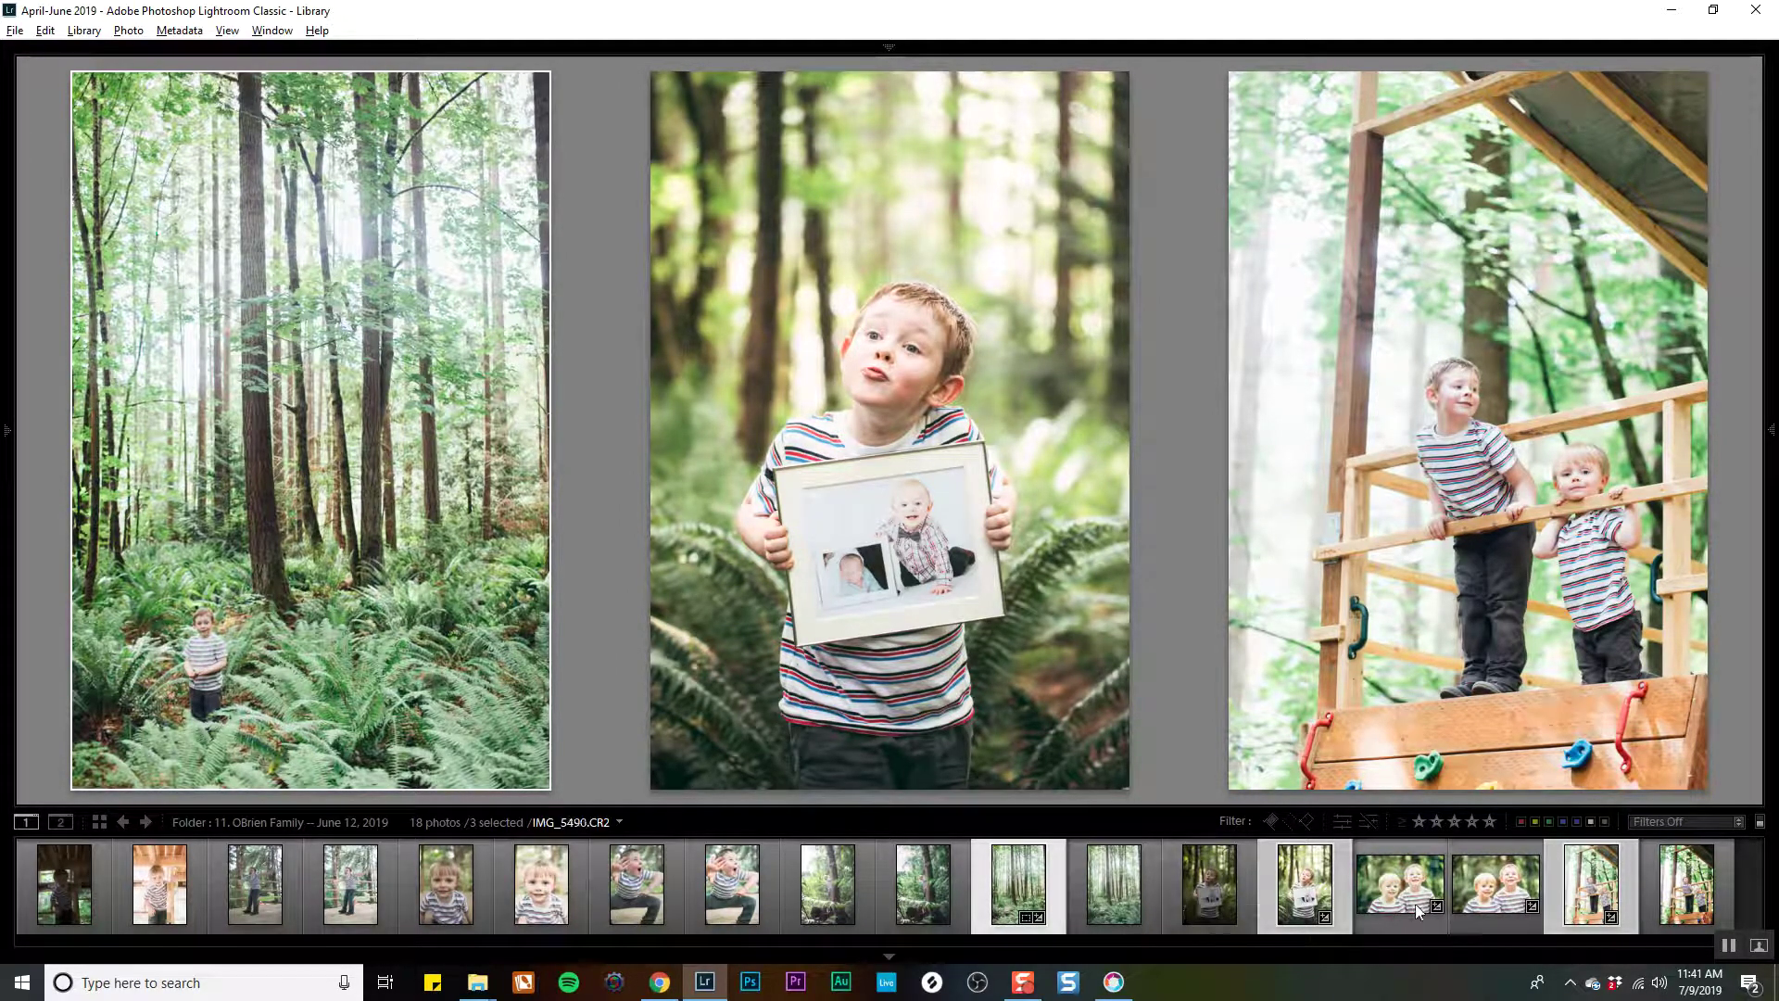
pyautogui.keyDown('ctrl'); pyautogui.click(1481, 893); pyautogui.keyUp('ctrl')
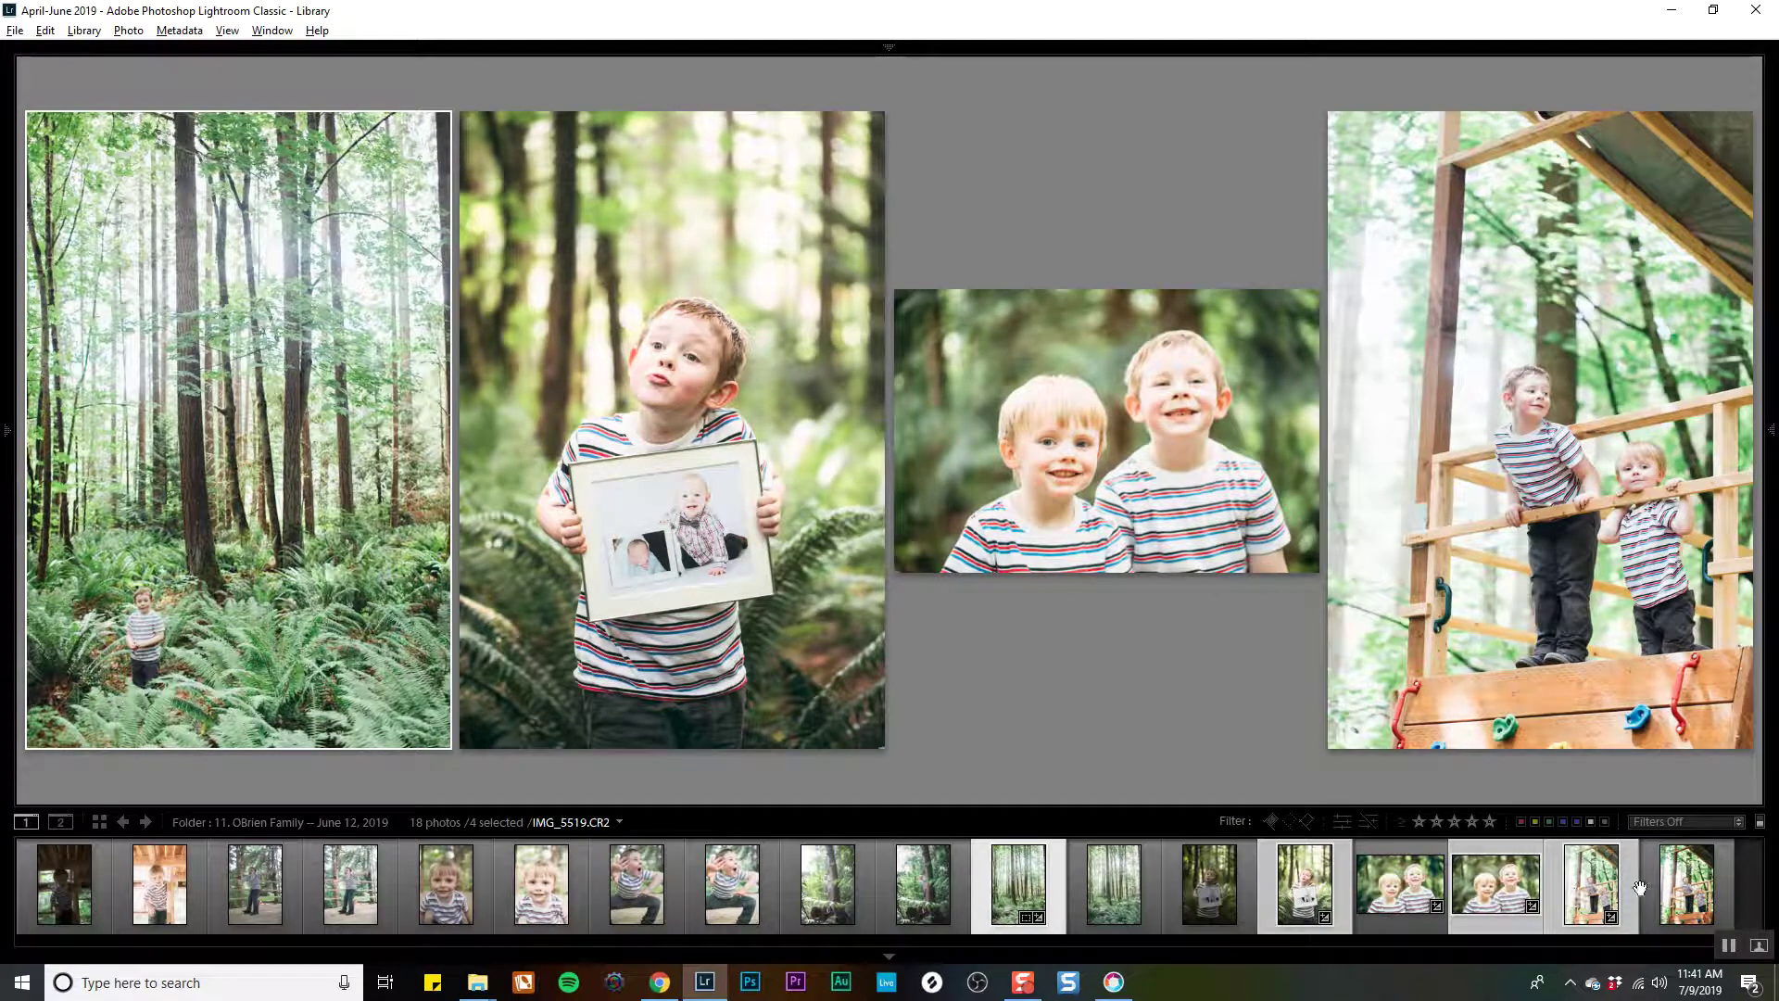
pyautogui.keyDown('ctrl'); pyautogui.click(1147, 904); pyautogui.keyUp('ctrl')
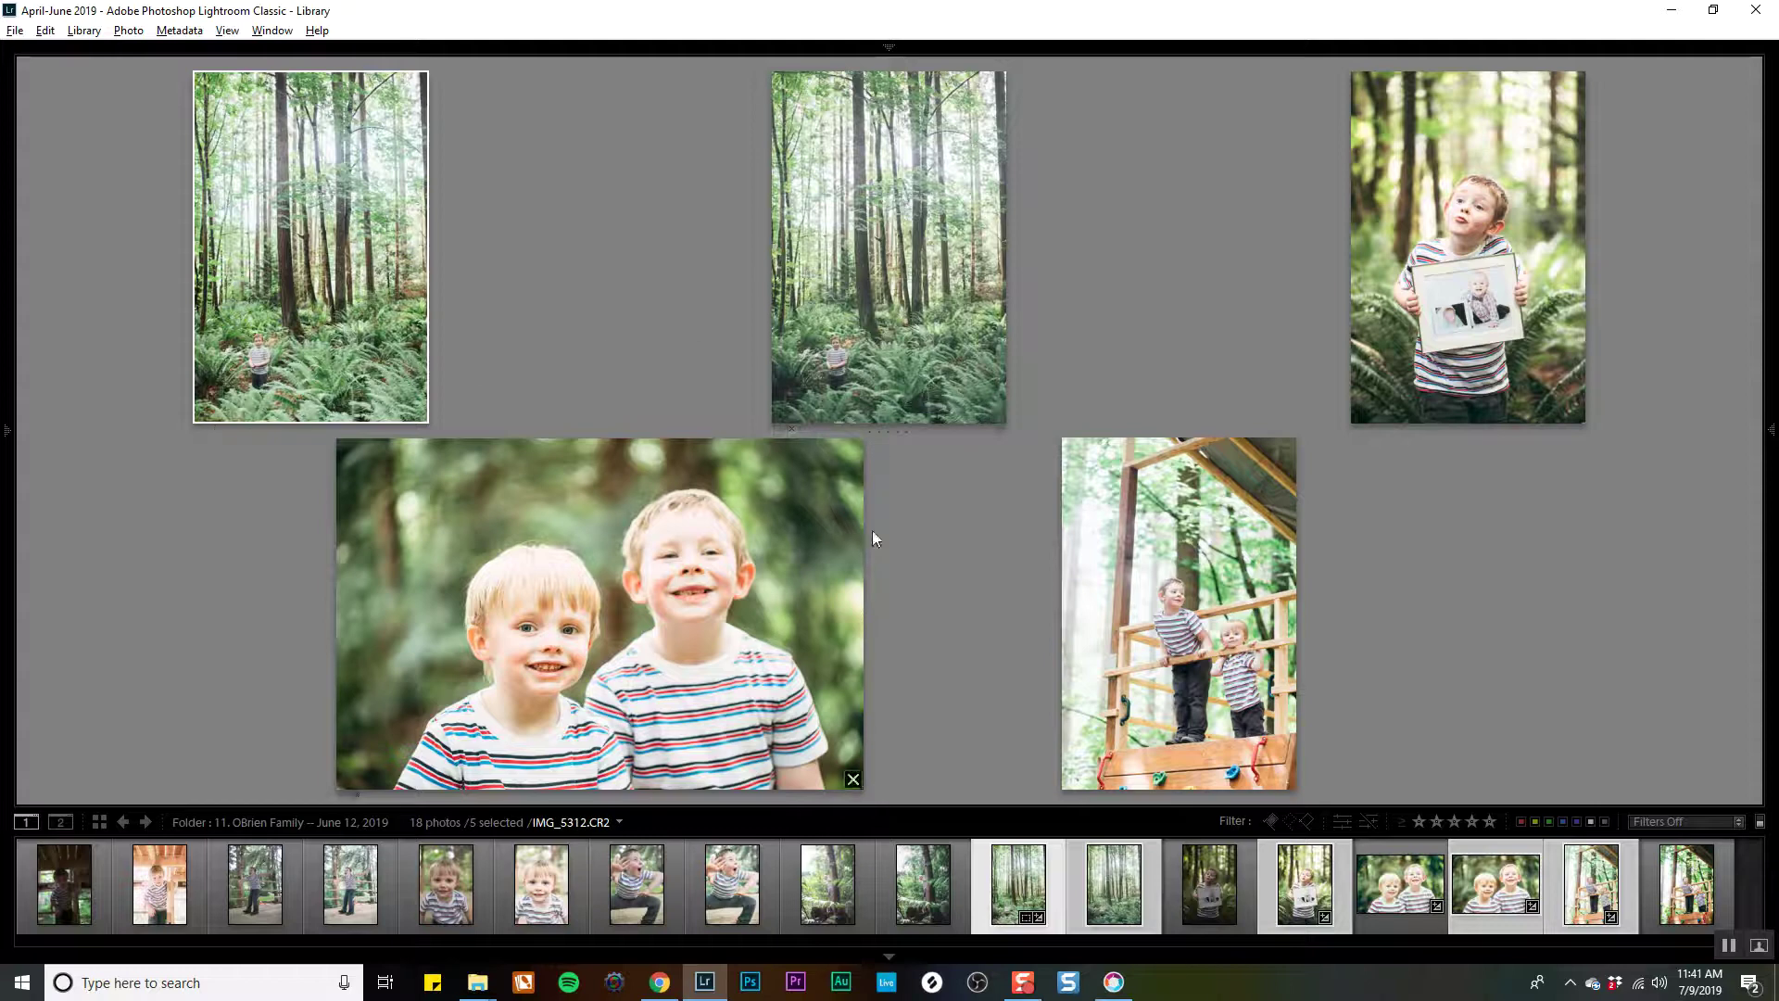
pyautogui.click(1285, 779)
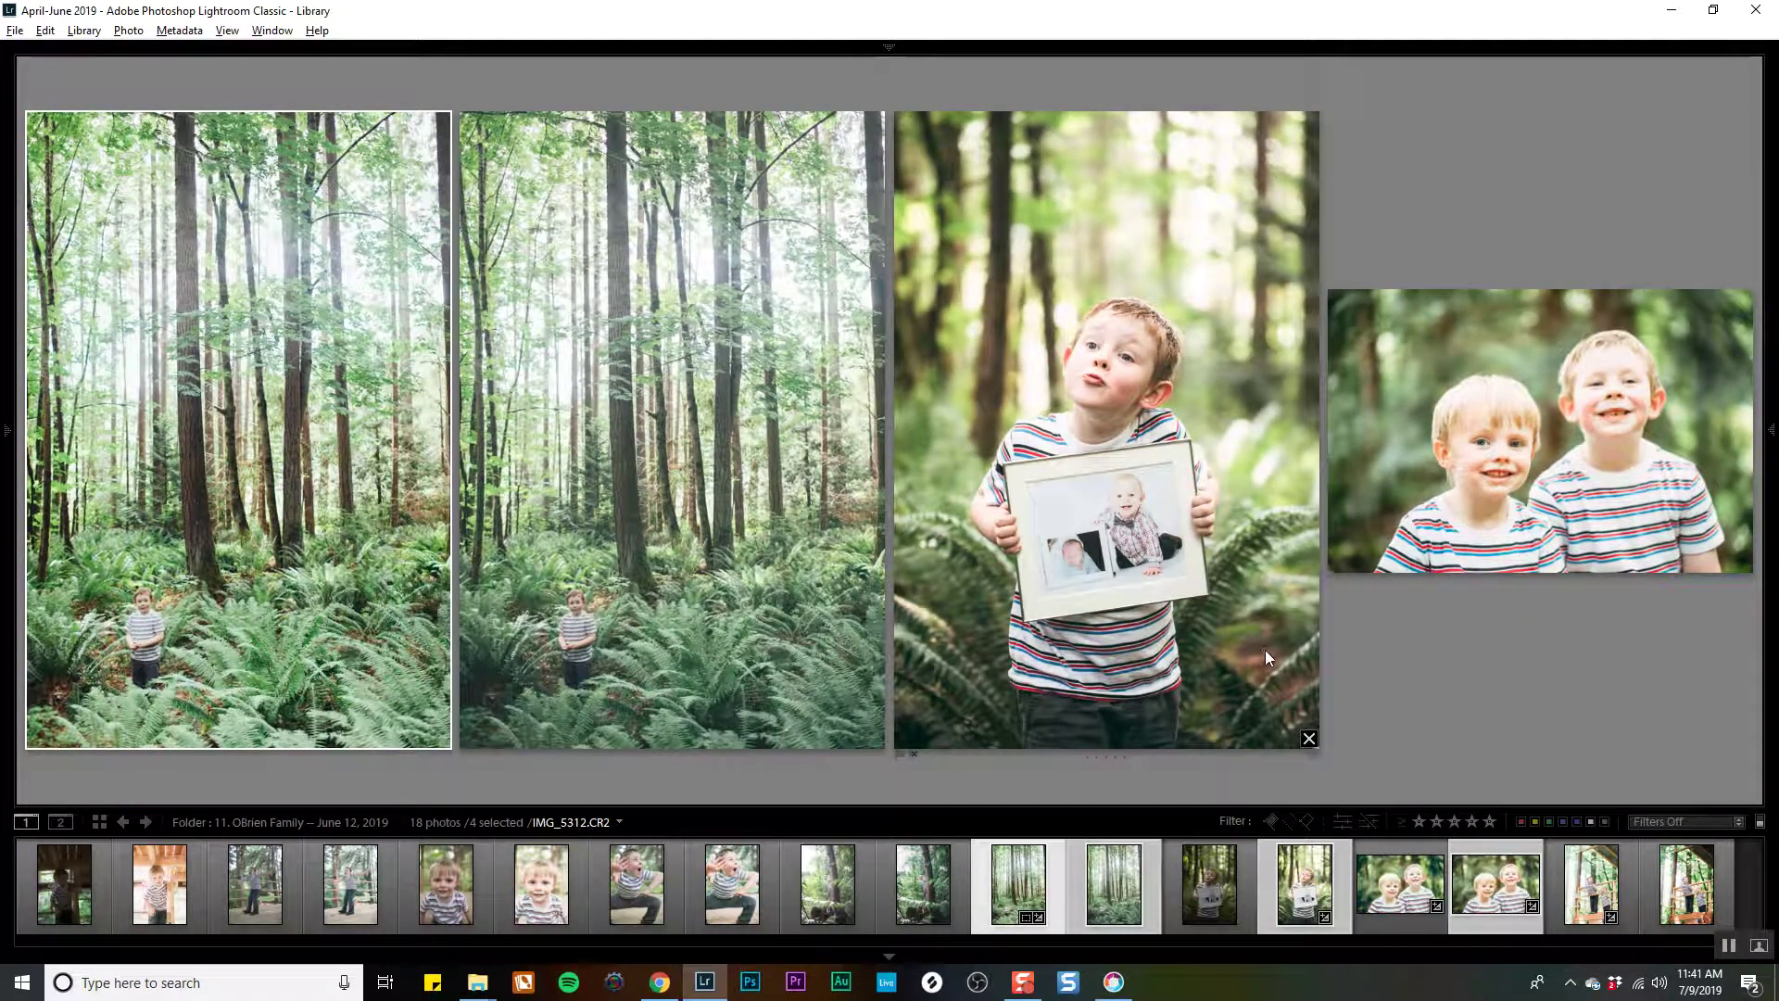
# Apply the edited forest photo's settings to the raw photo IMG_5290.CR2 of the boy behind the tree.
pyautogui.doubleClick(1010, 897)
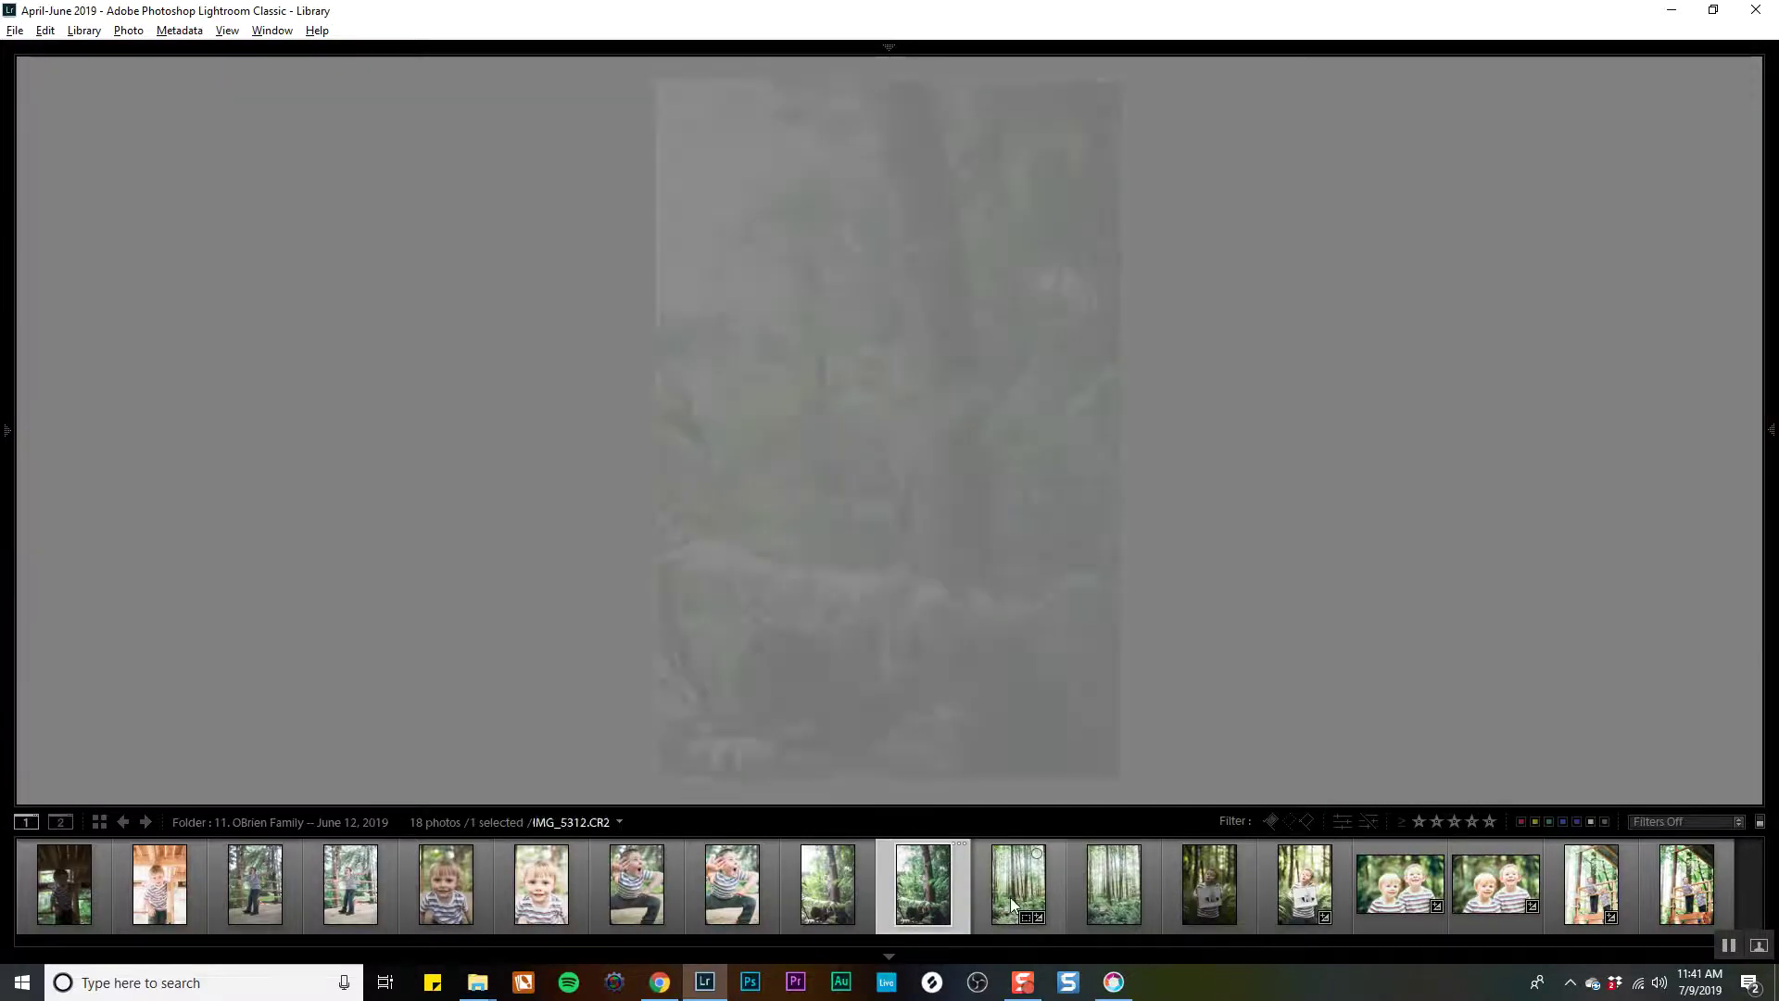
pyautogui.press('d')
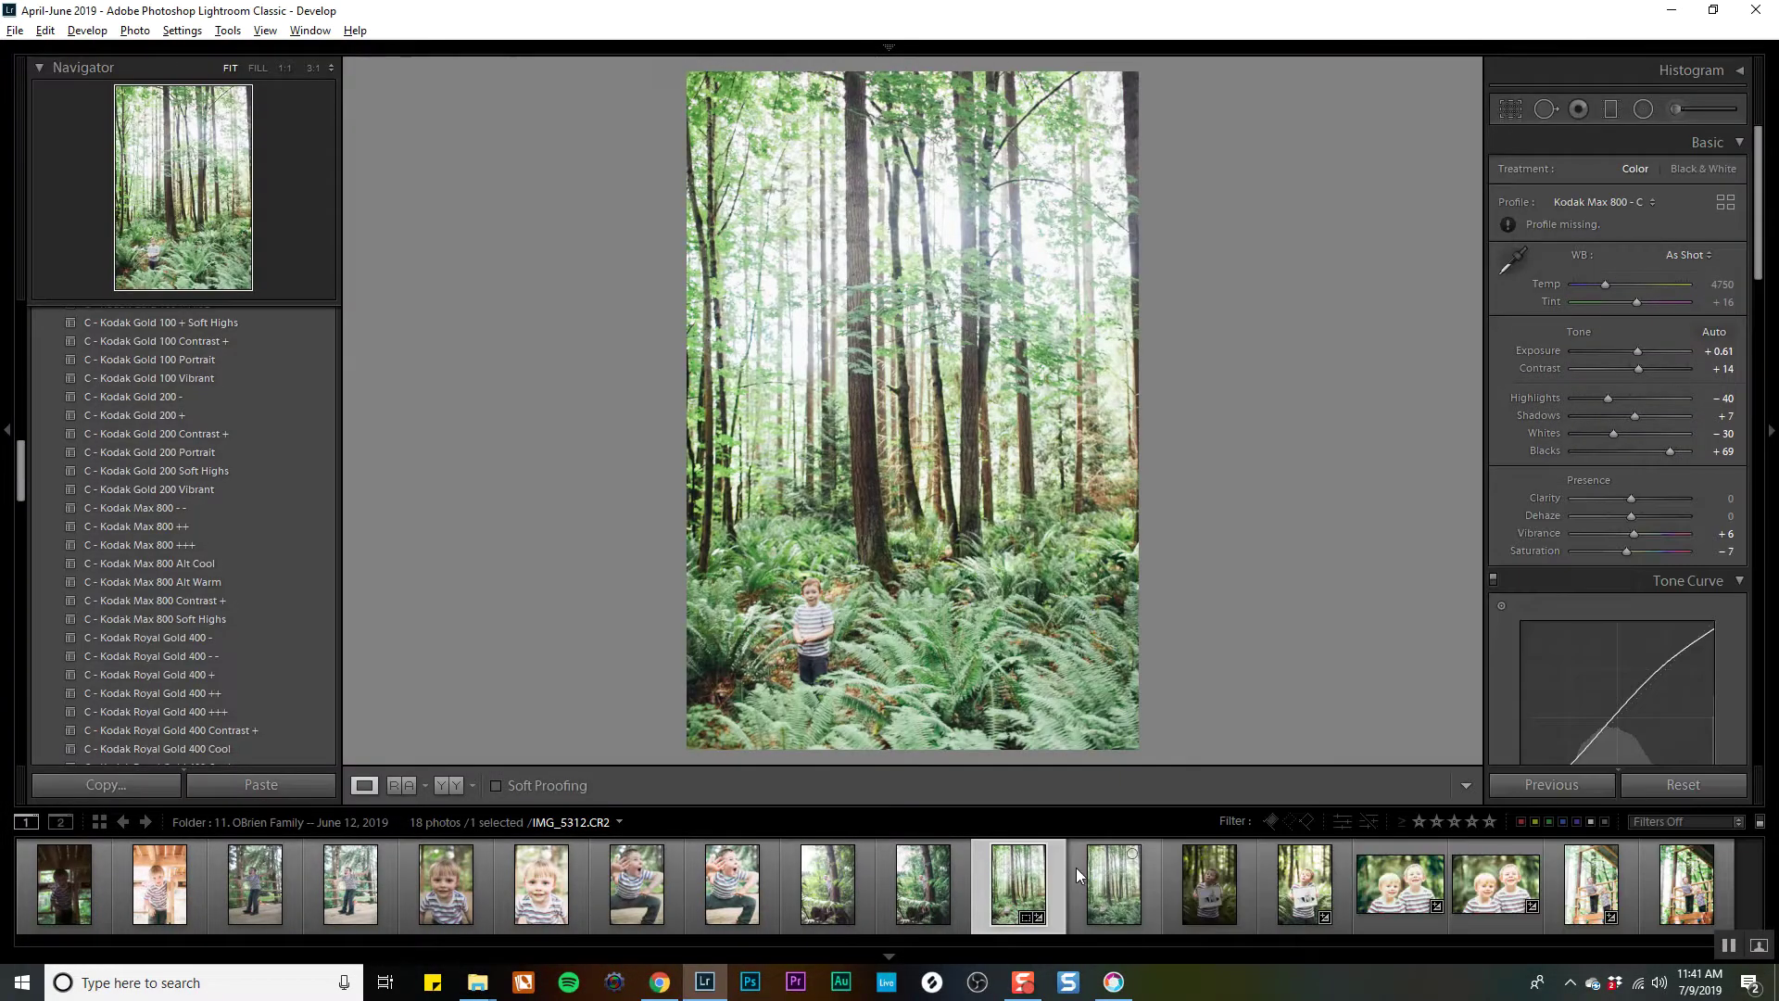
pyautogui.click(857, 895)
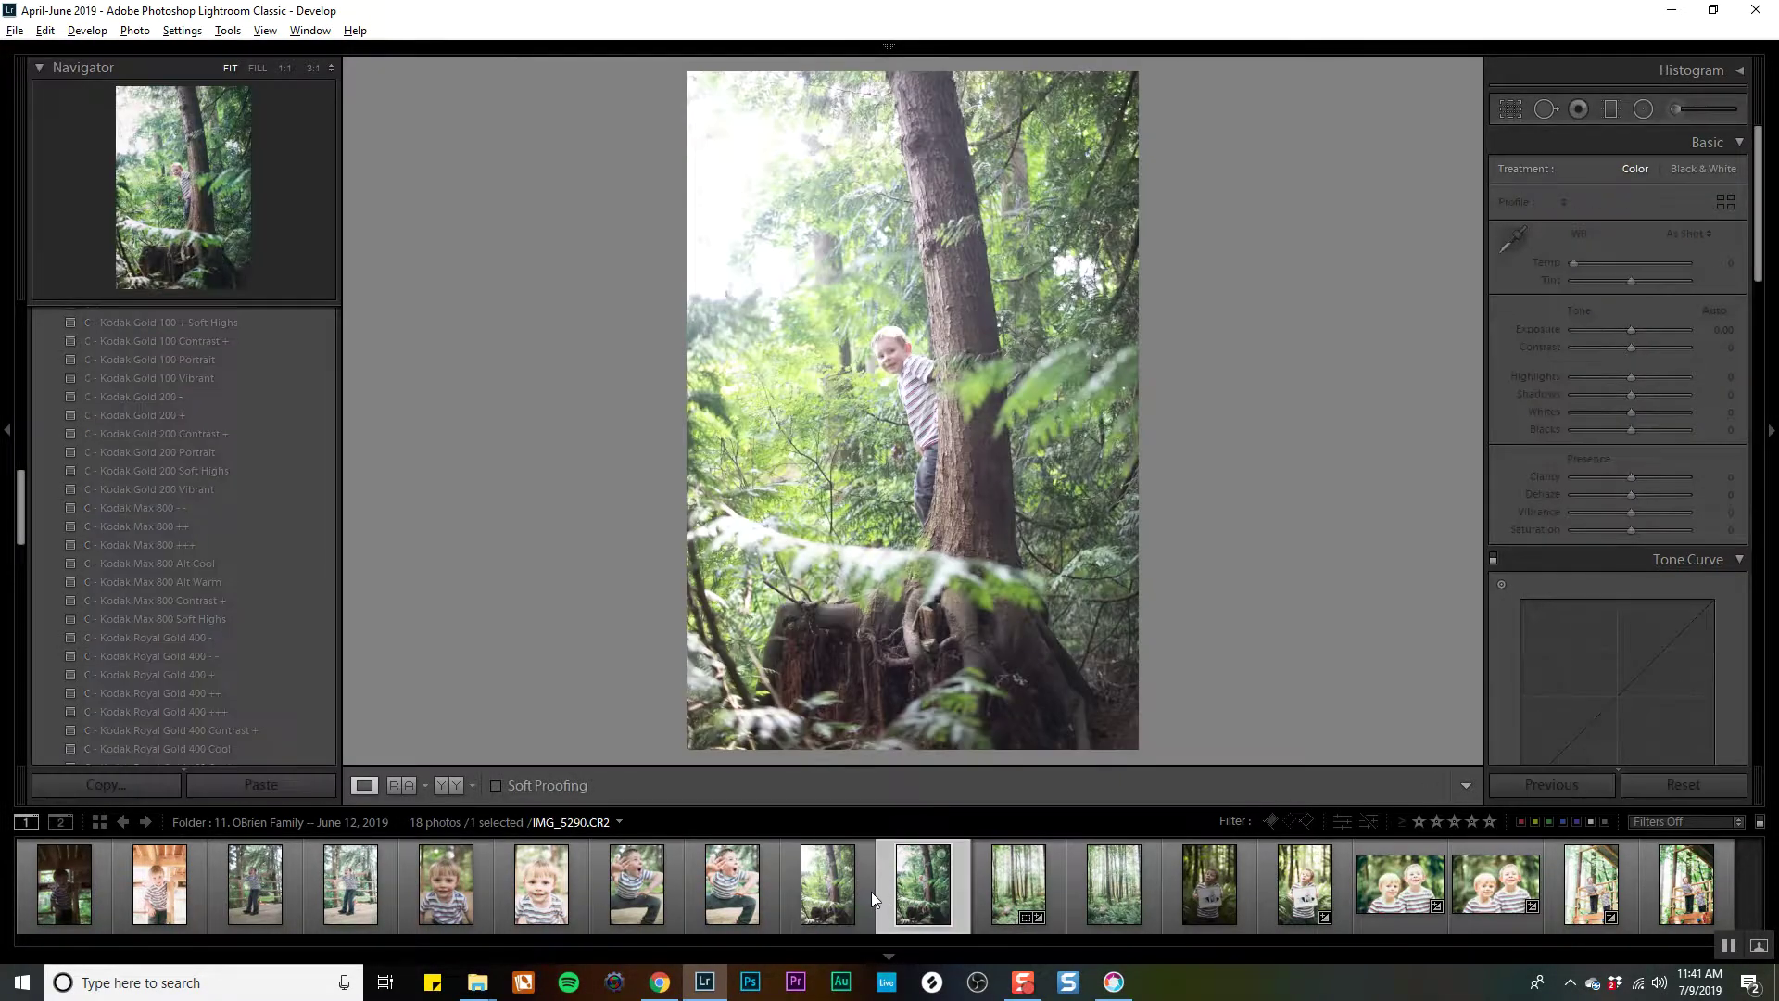
pyautogui.hotkey('ctrl', 'shift', 'v')
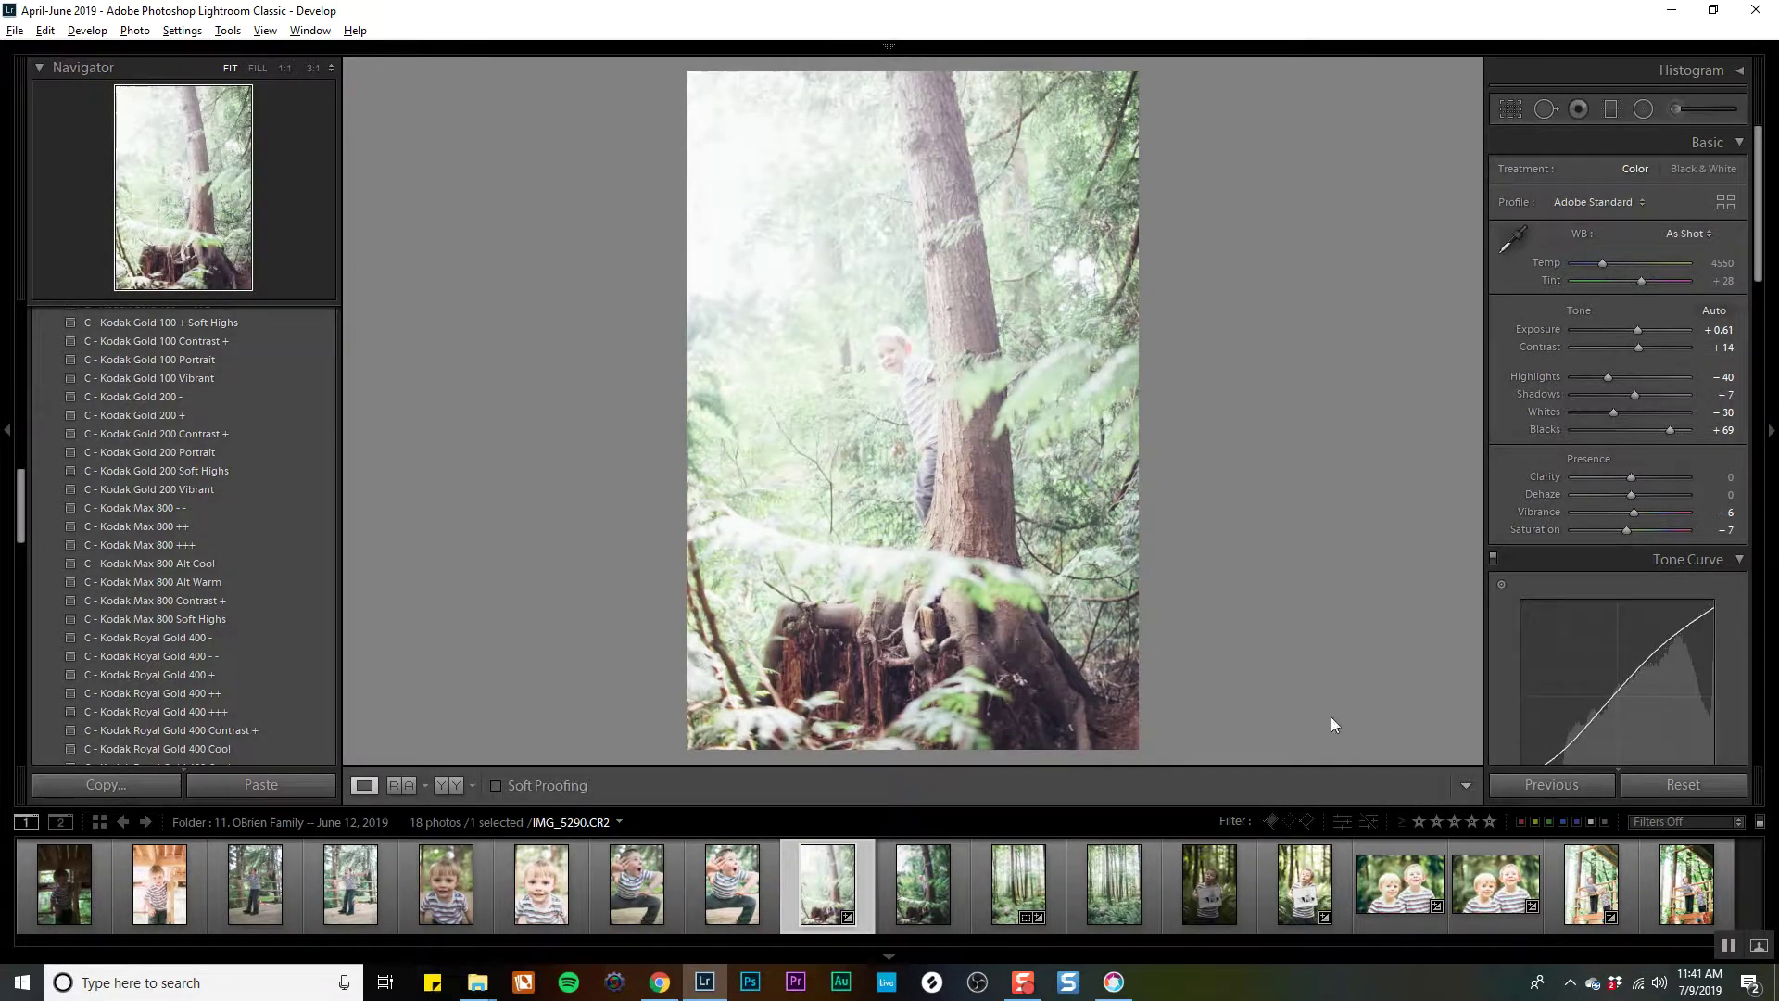
# Set the tree photo's Exposure to -0.77 and Shadows to -15.
pyautogui.moveTo(1626, 323); pyautogui.dragTo(1623, 329)
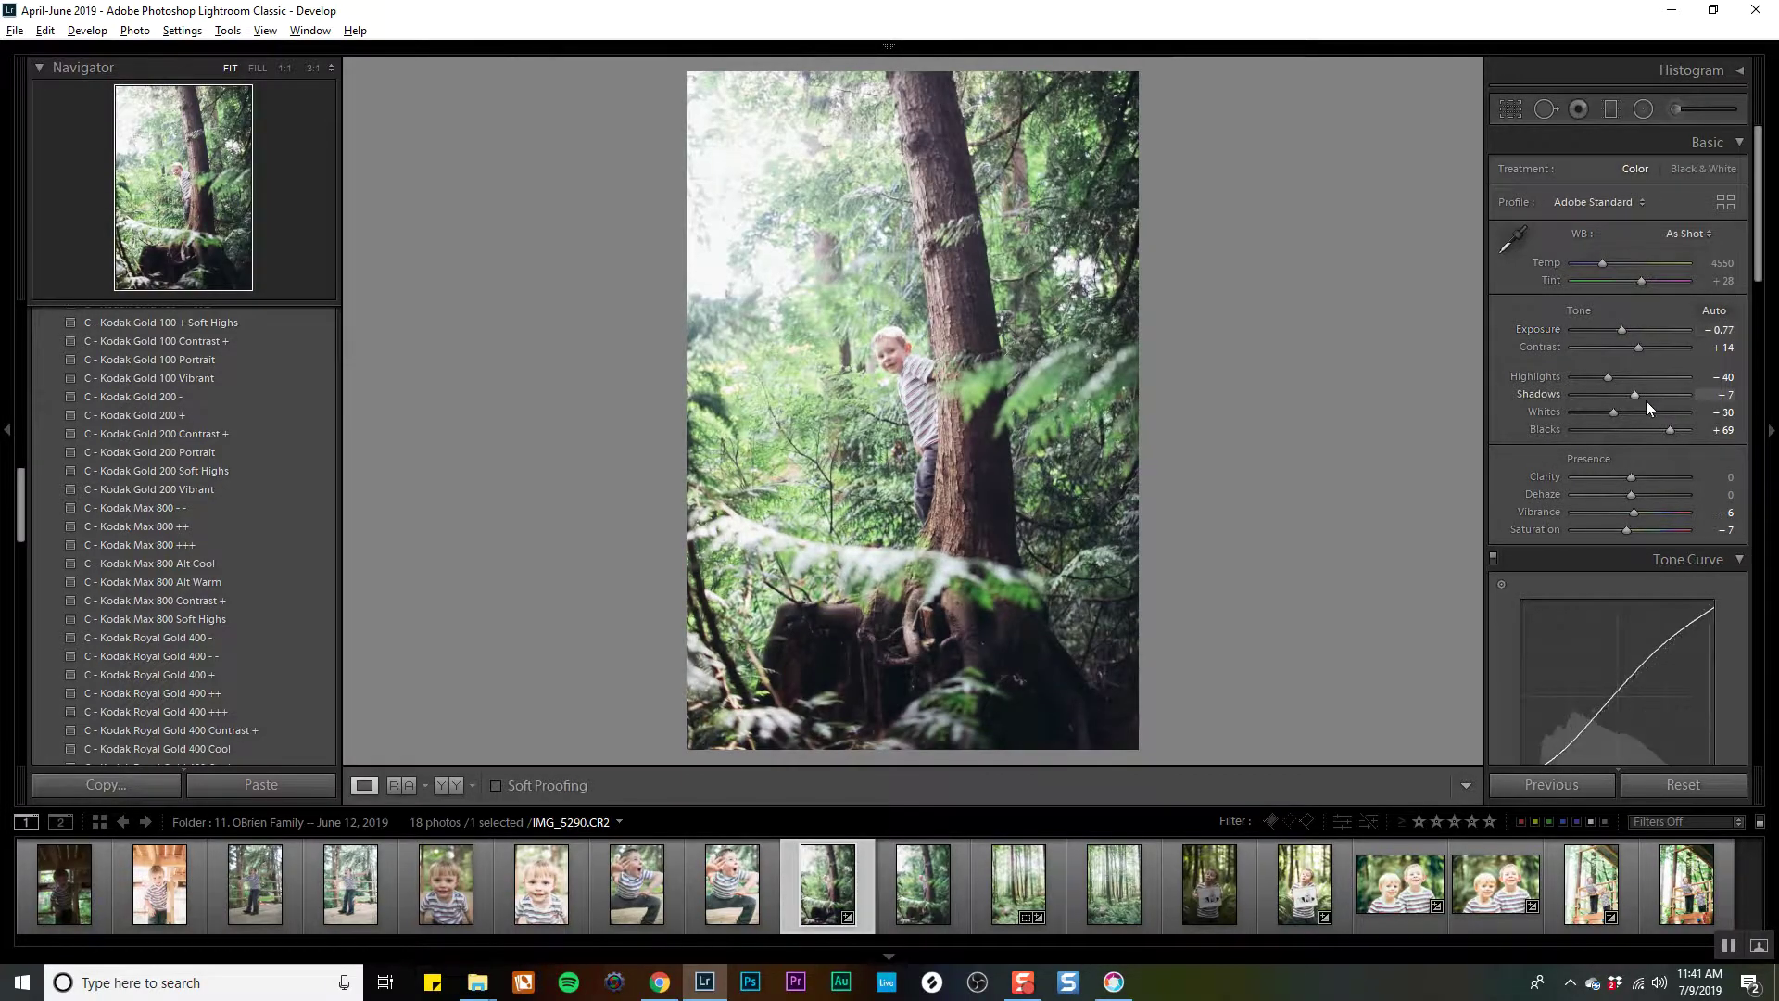
pyautogui.moveTo(1634, 394)
pyautogui.mouseDown()
pyautogui.moveTo(1616, 393)
pyautogui.moveTo(1661, 399)
pyautogui.moveTo(1599, 392)
pyautogui.moveTo(1621, 393)
pyautogui.mouseUp()
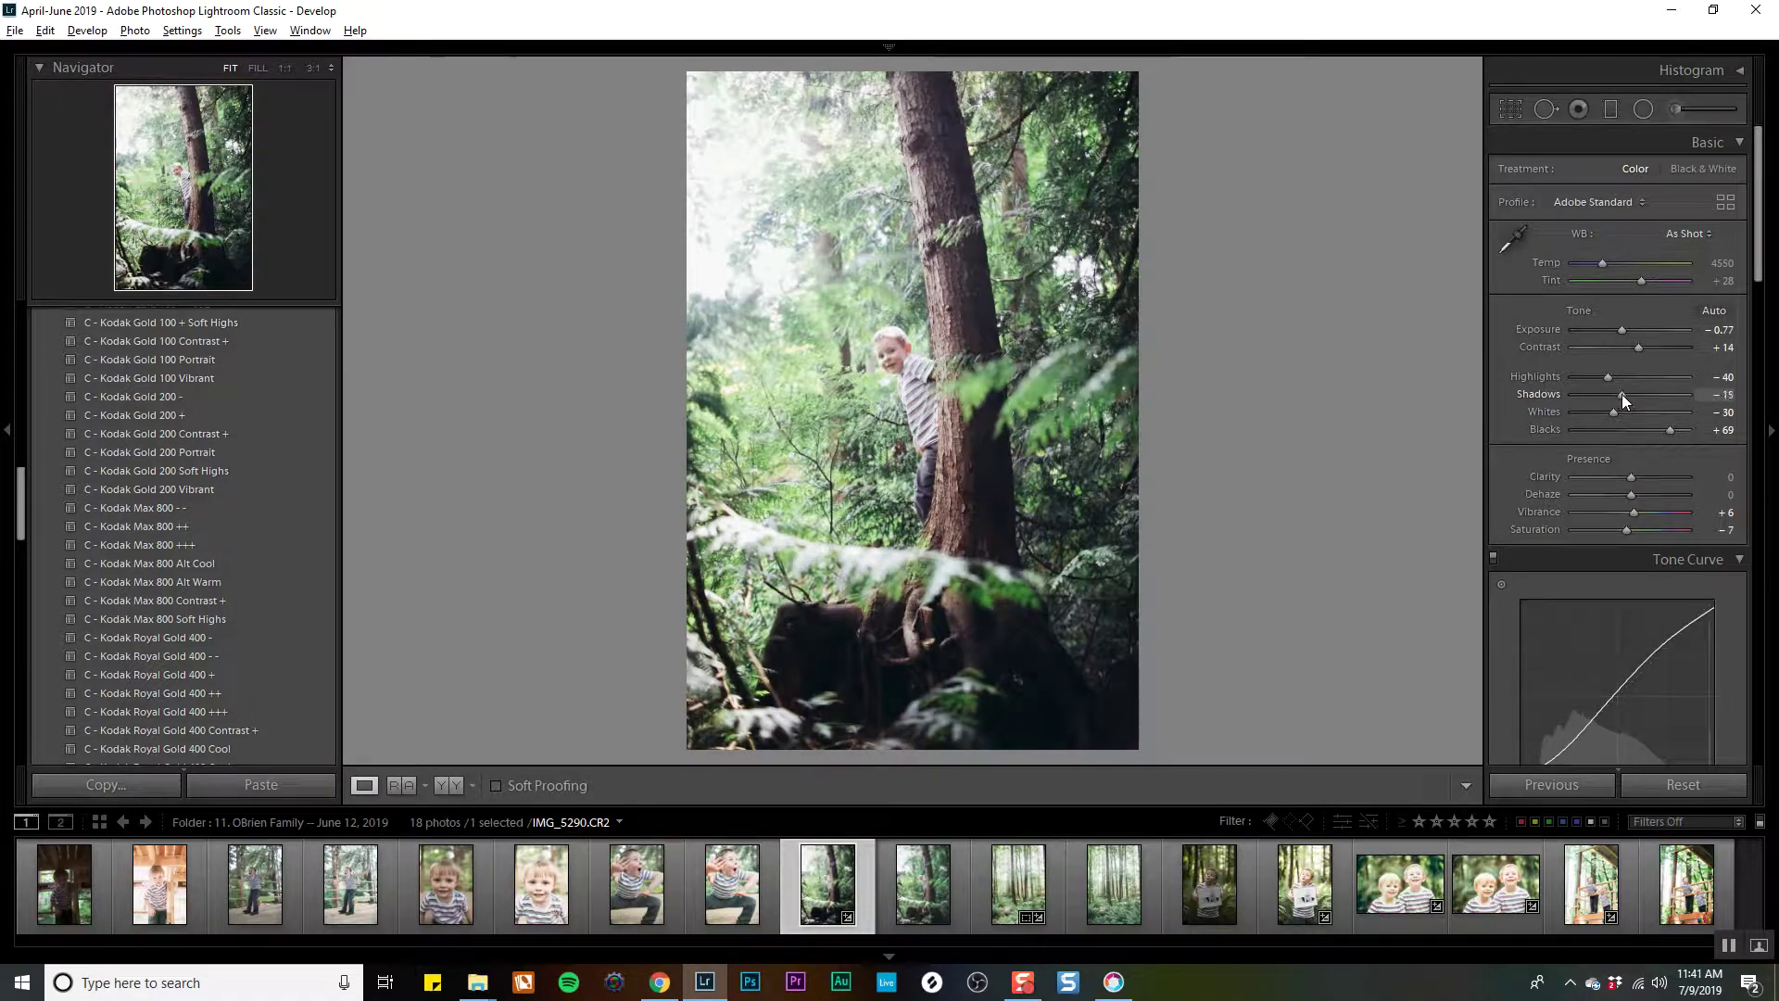
pyautogui.moveTo(1622, 330); pyautogui.dragTo(1625, 332)
pyautogui.moveTo(1622, 331); pyautogui.dragTo(1618, 330)
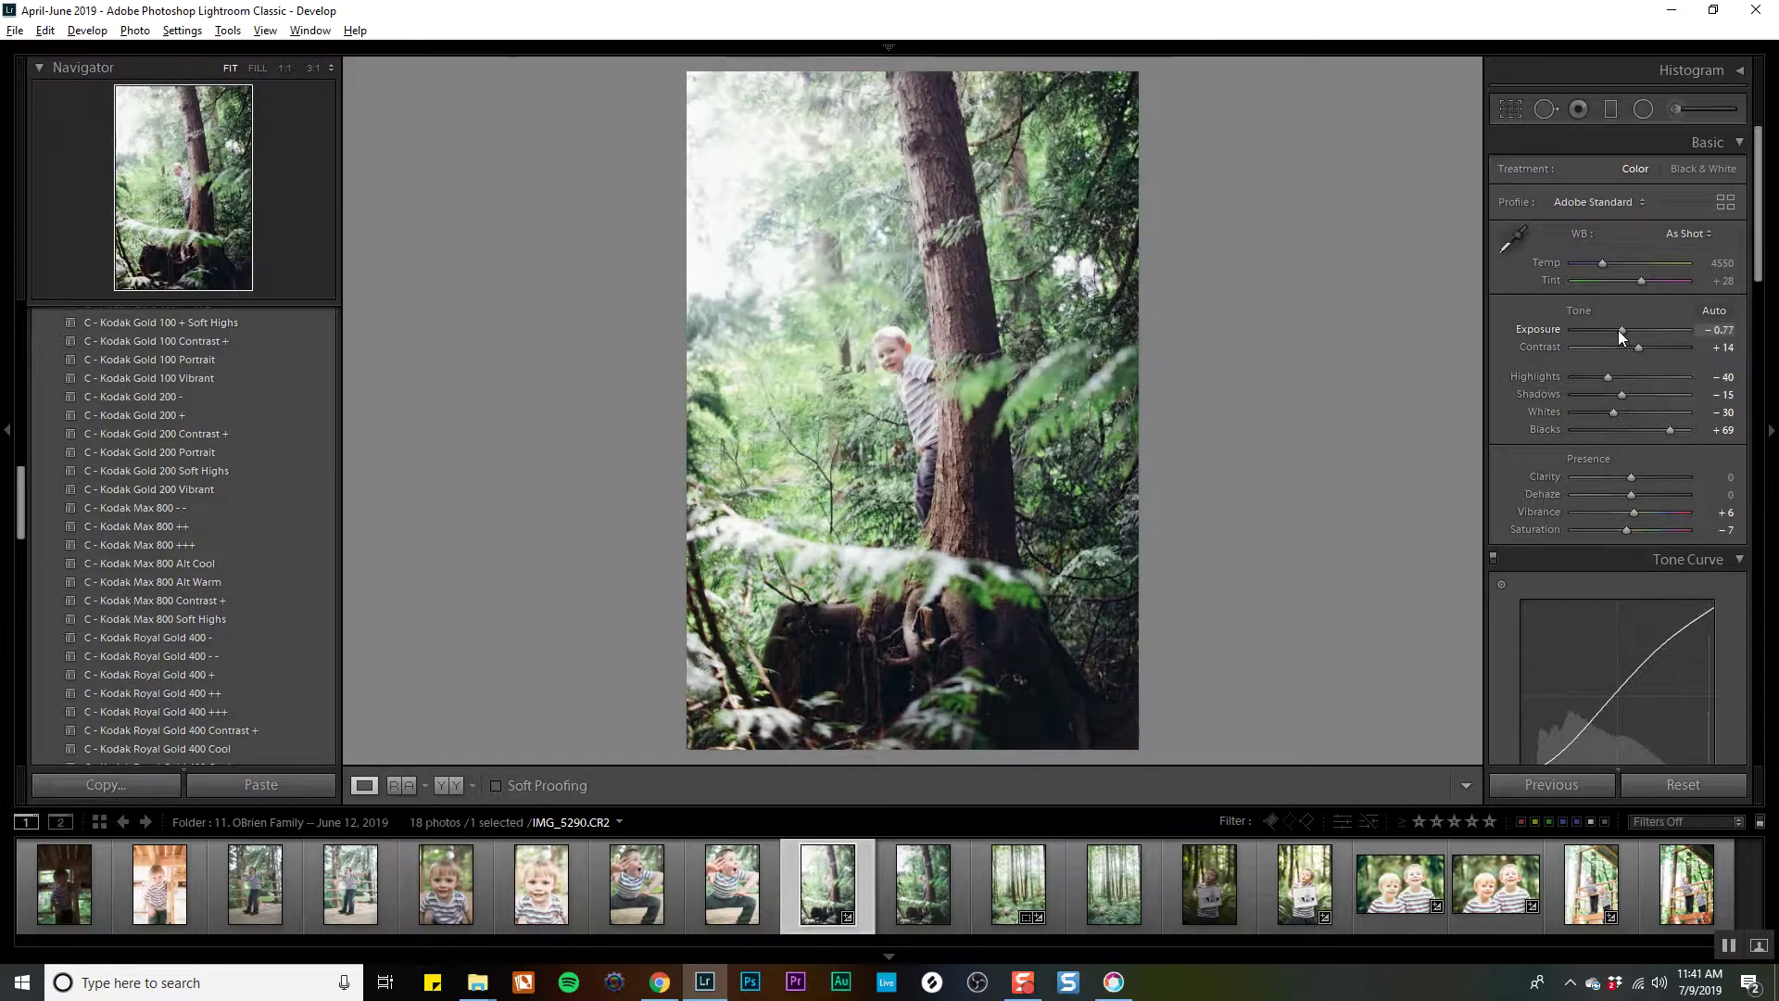
# Crop tighter around the boy and tree, and set Clarity to +12, Whites to -24 and Blacks to +59.
pyautogui.click(1508, 108)
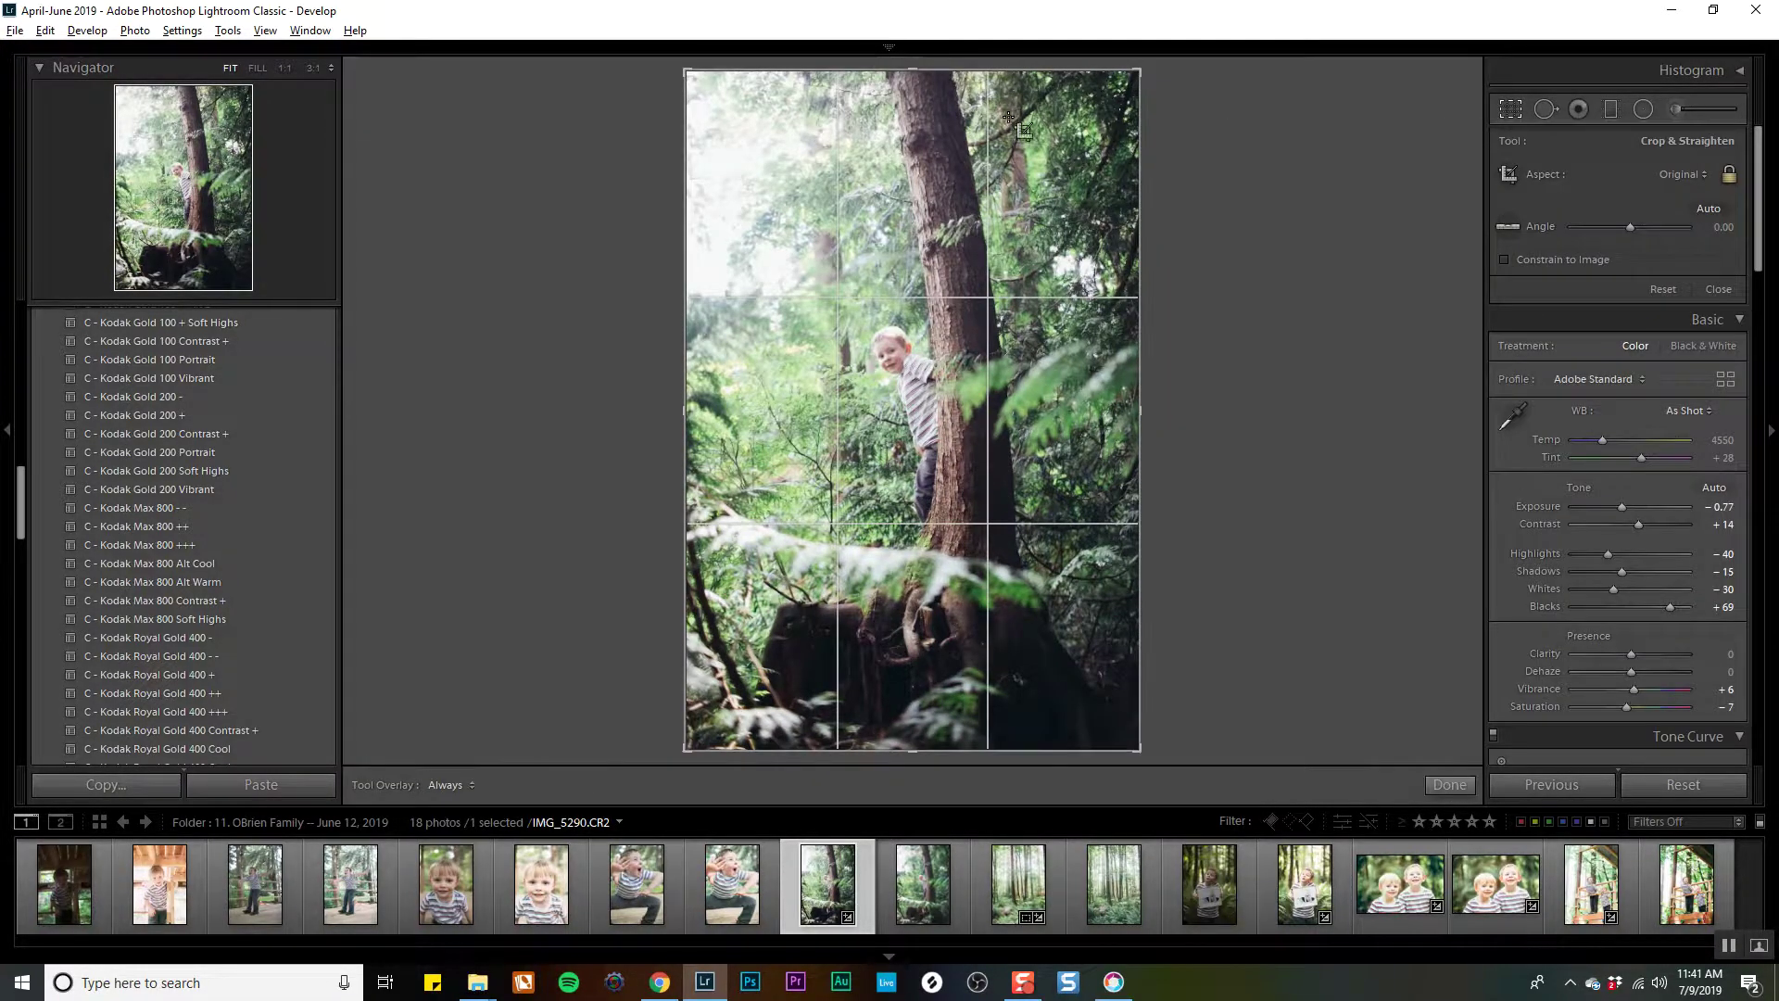
pyautogui.moveTo(686, 73); pyautogui.dragTo(739, 148)
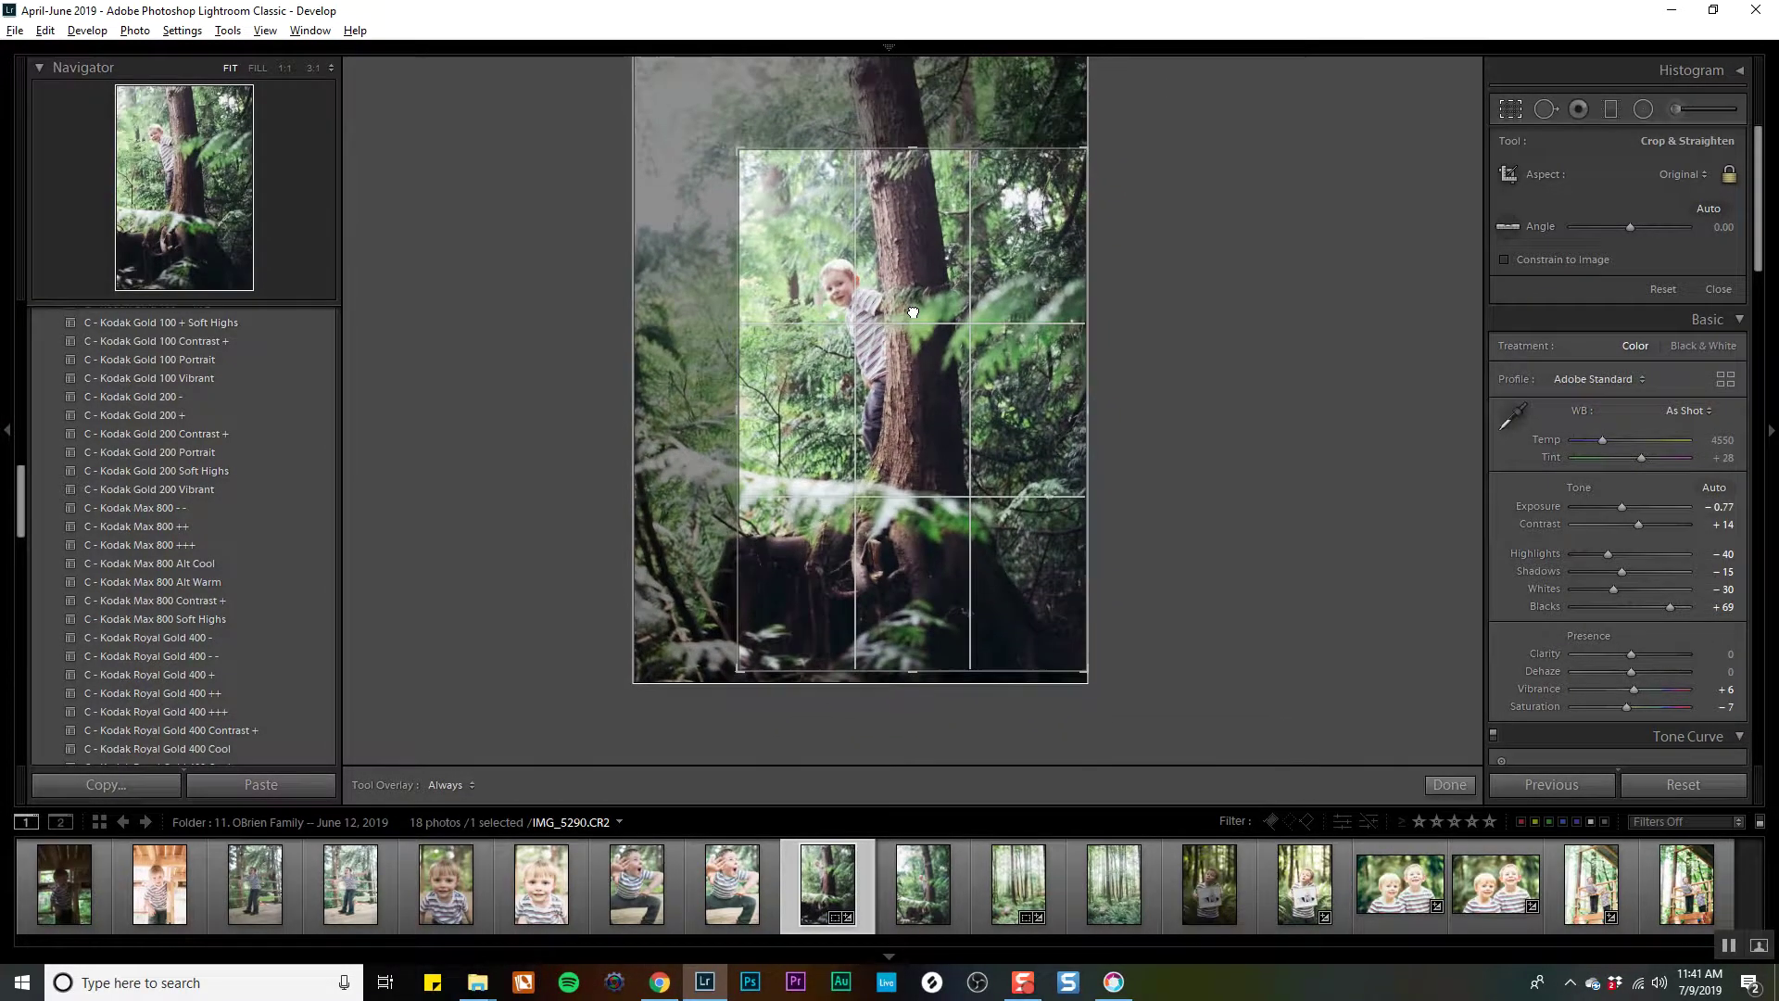
pyautogui.press('Return')
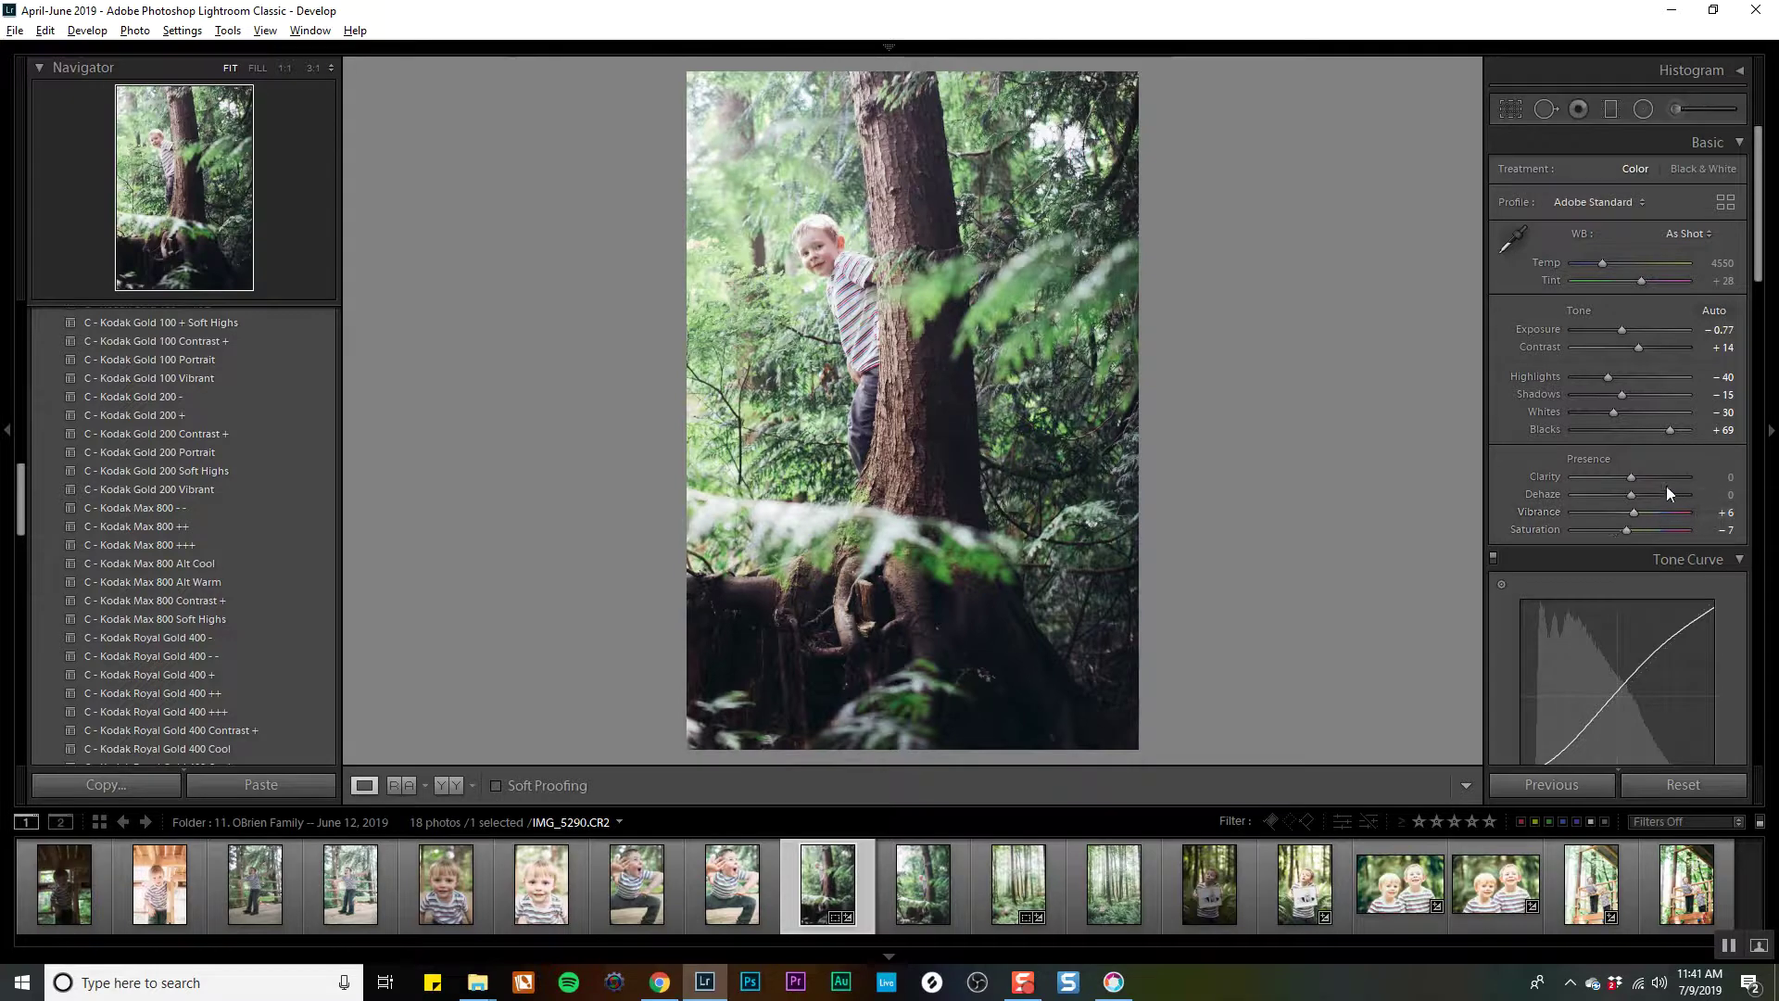
pyautogui.moveTo(1630, 476); pyautogui.dragTo(1626, 410)
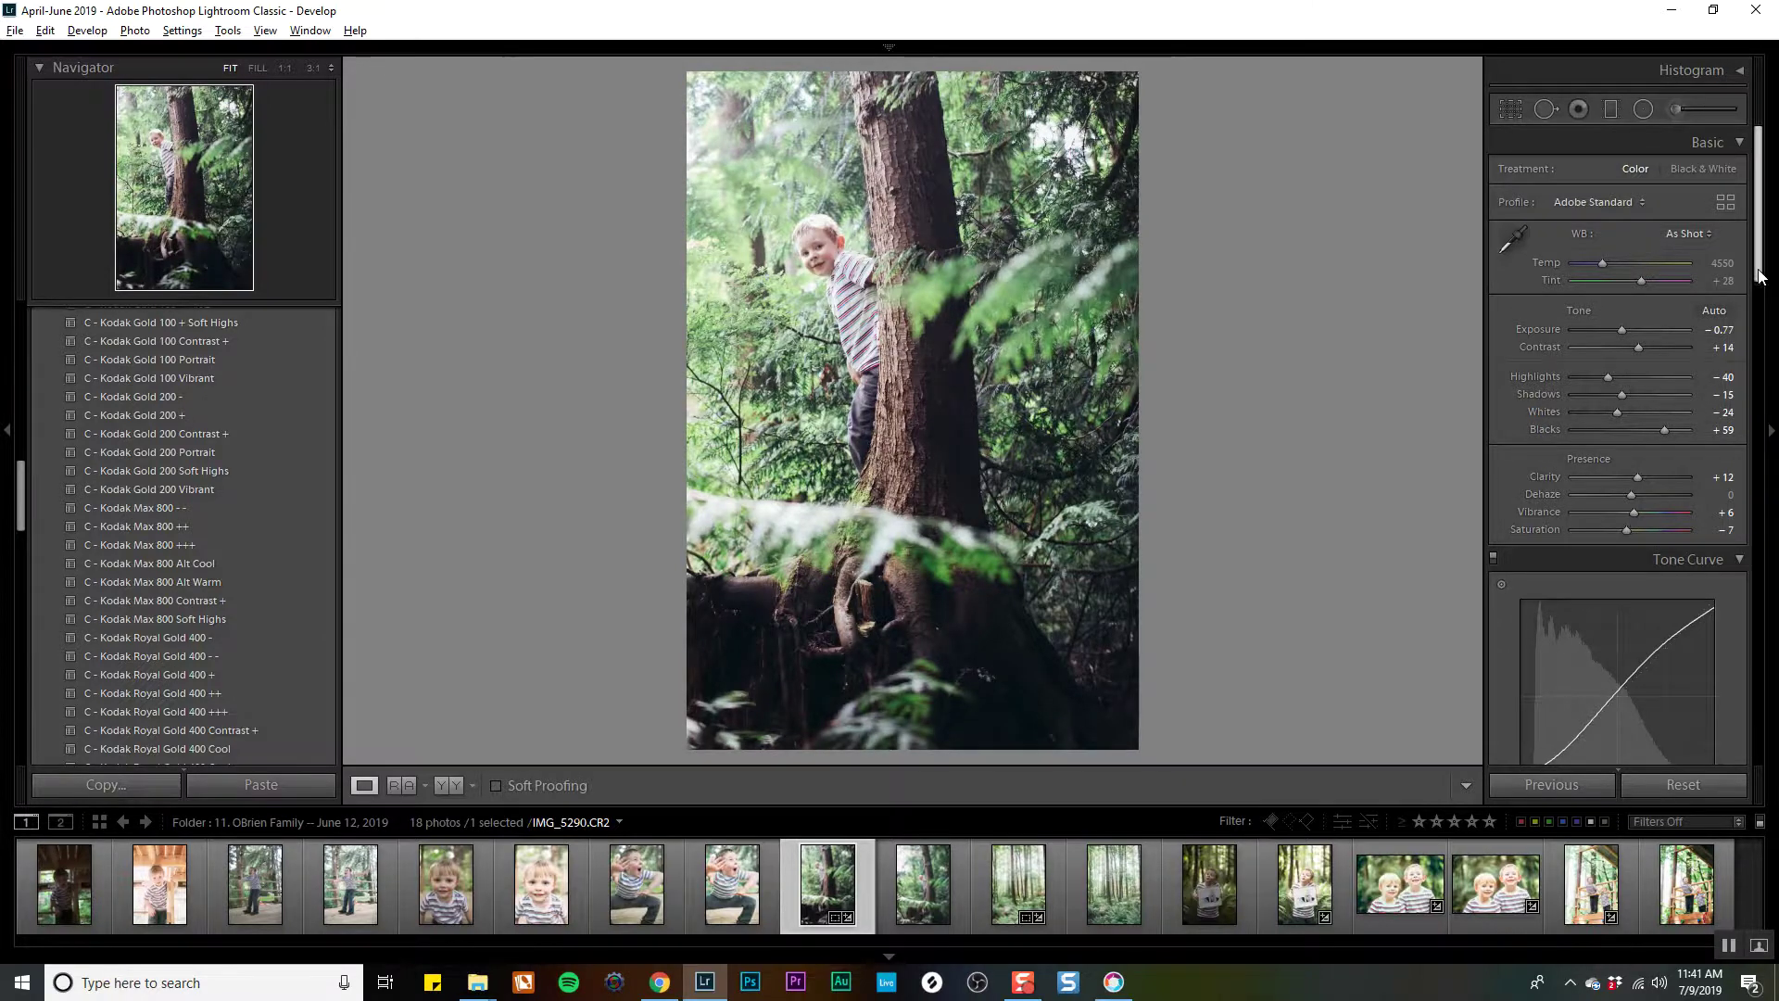
# Reduce the tree photo's grain amount and enable lens profile corrections.
pyautogui.moveTo(1758, 204); pyautogui.dragTo(1751, 765)
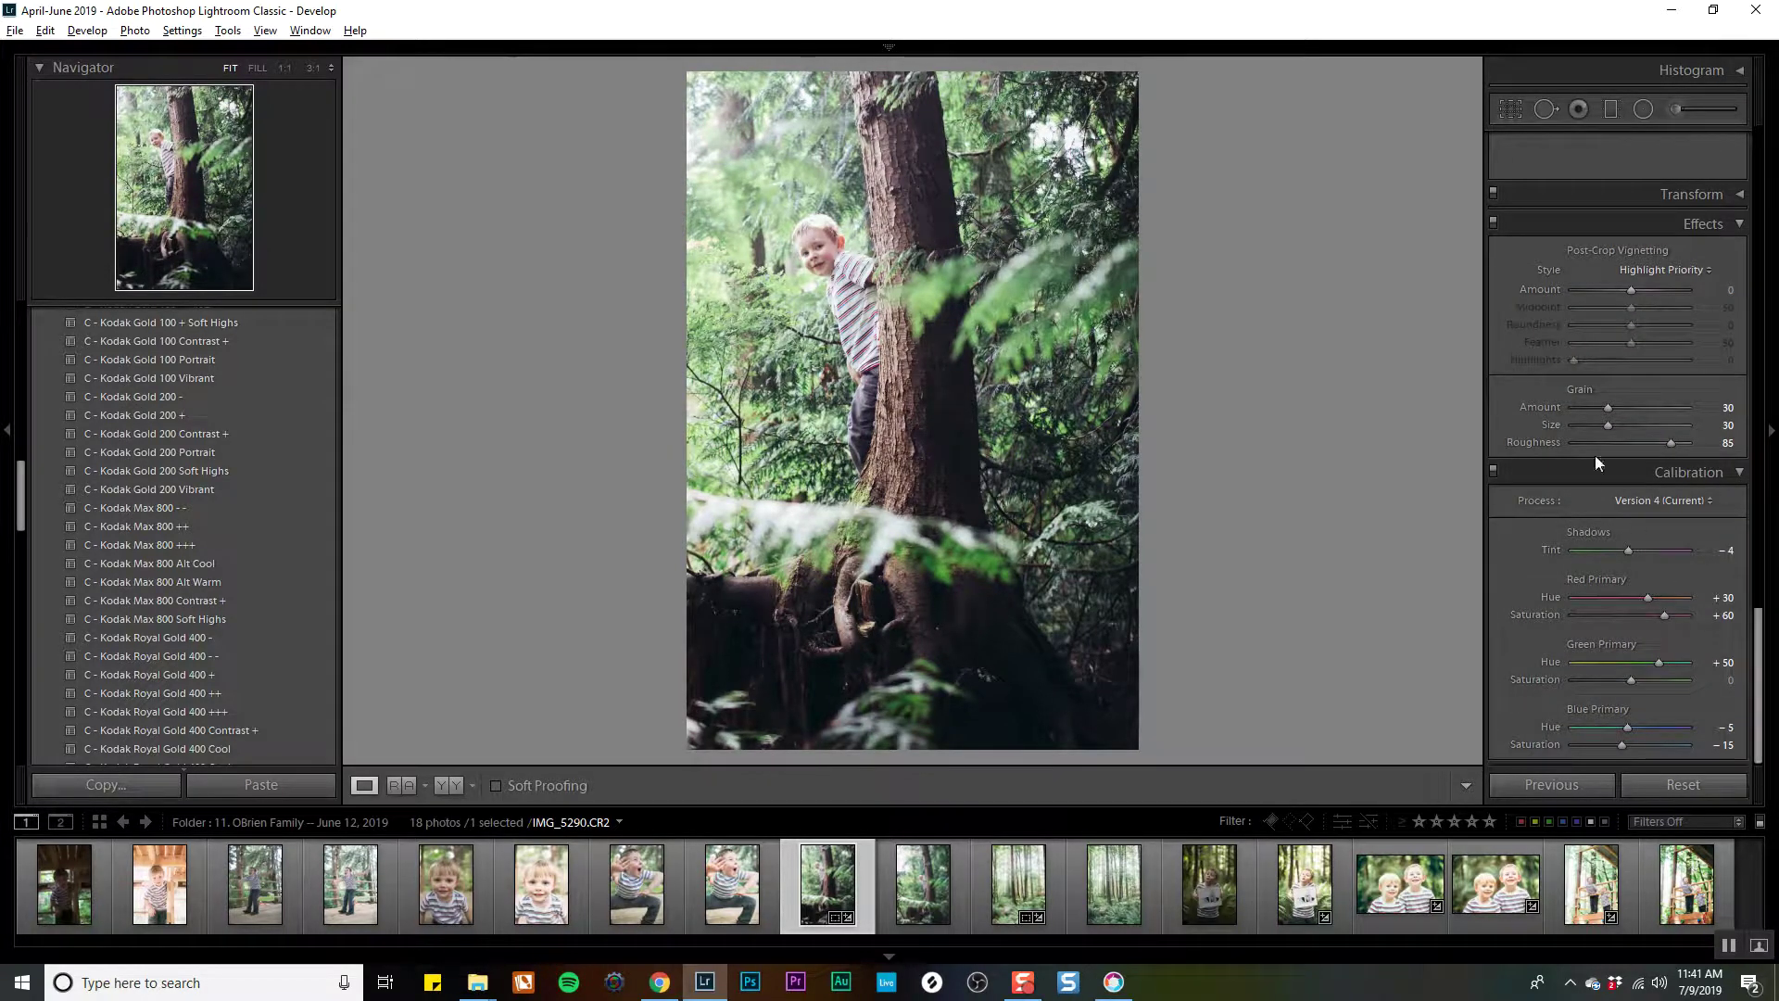
pyautogui.moveTo(1607, 408); pyautogui.dragTo(1581, 409)
pyautogui.moveTo(1759, 714); pyautogui.dragTo(1759, 571)
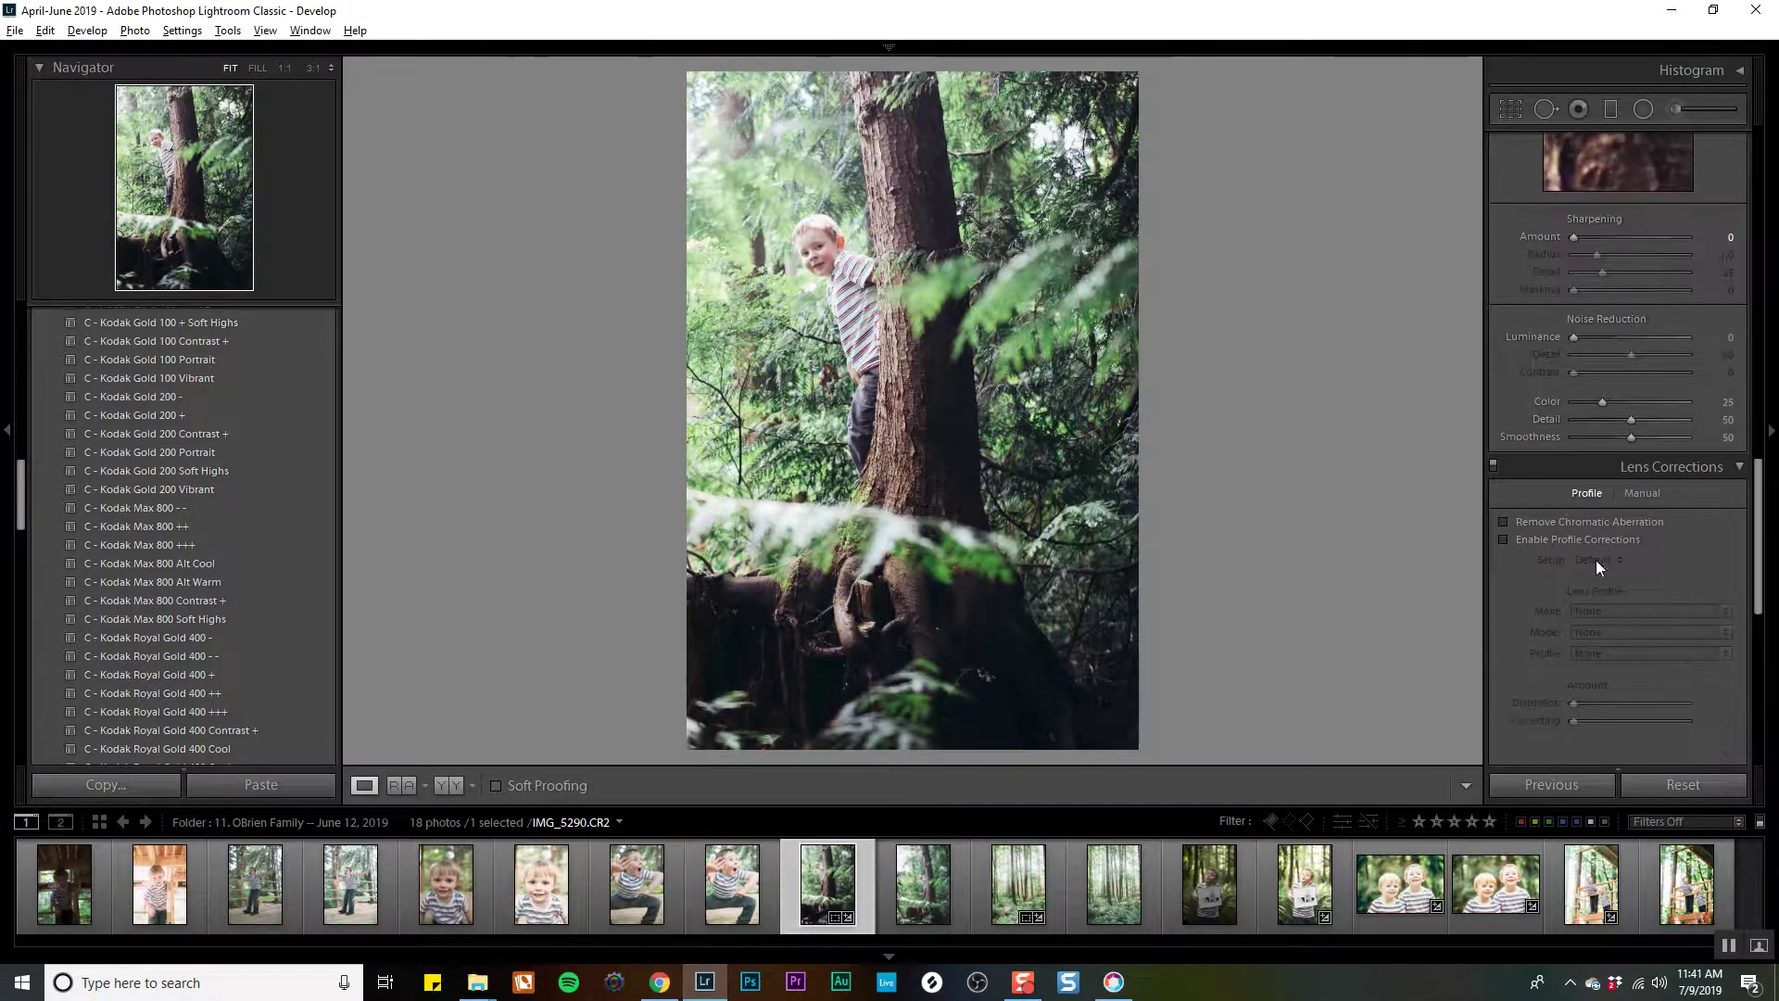
pyautogui.click(1561, 540)
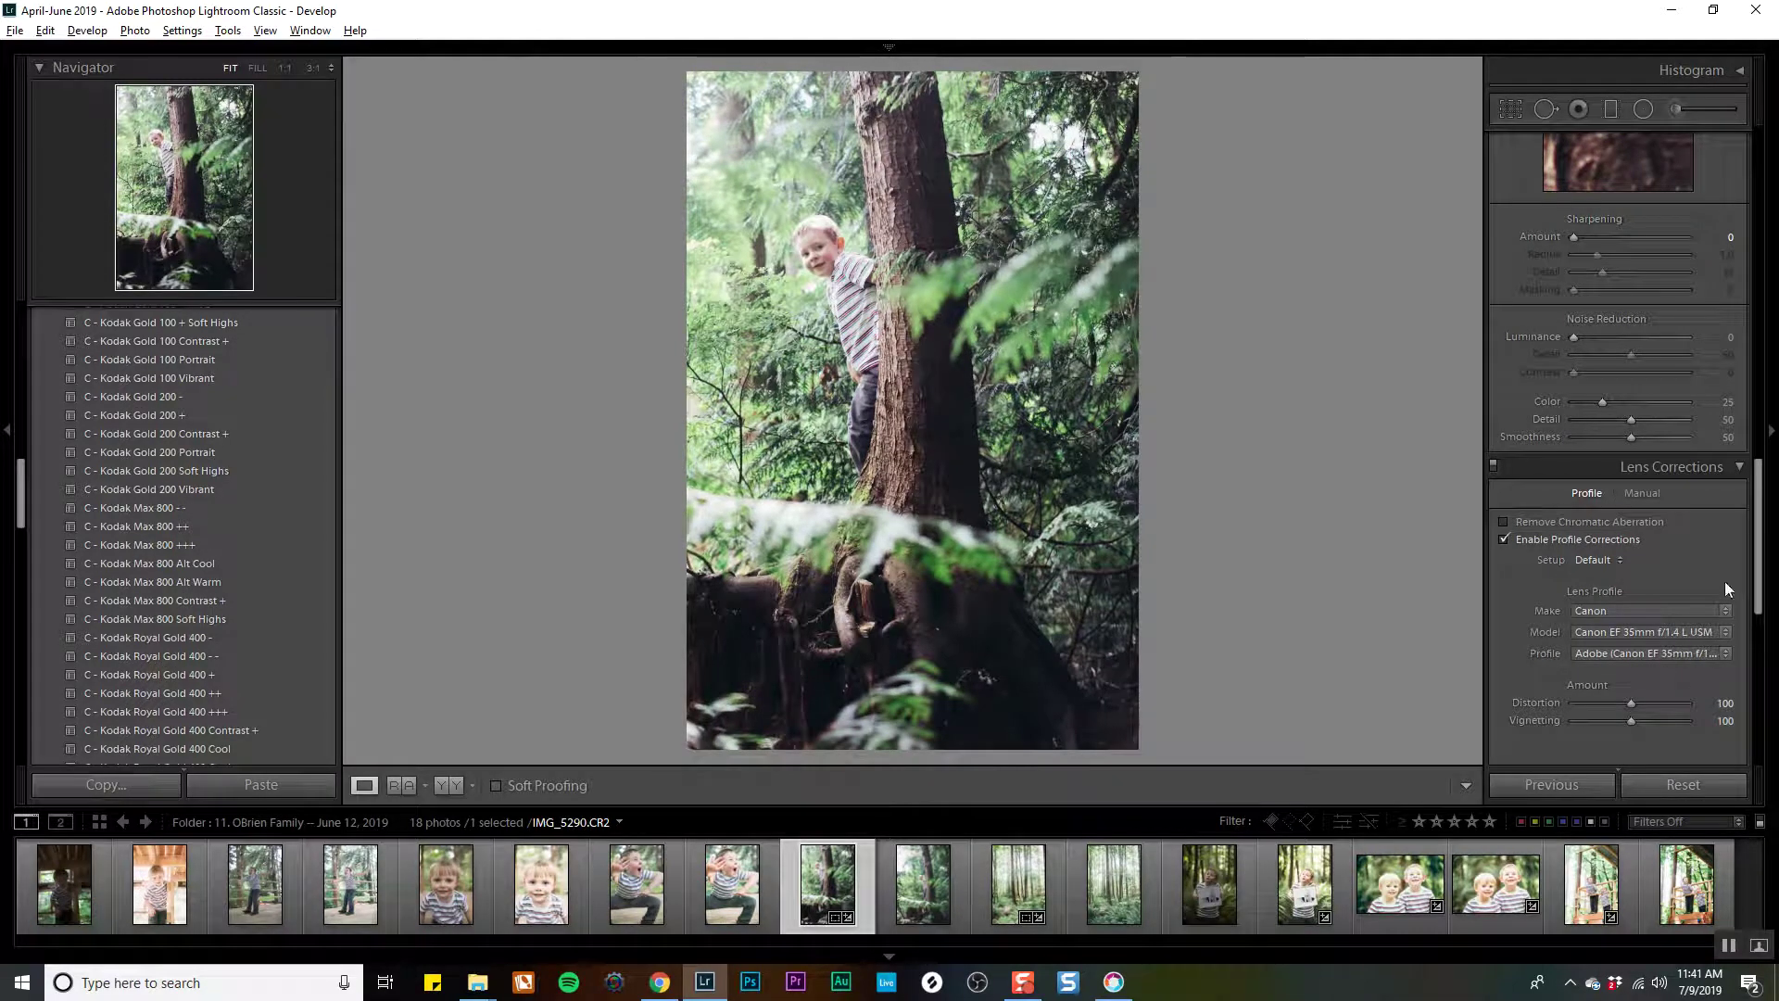
# Set the Green hue of the tree photo to -35 in the HSL adjustments.
pyautogui.moveTo(1759, 556); pyautogui.dragTo(1743, 373)
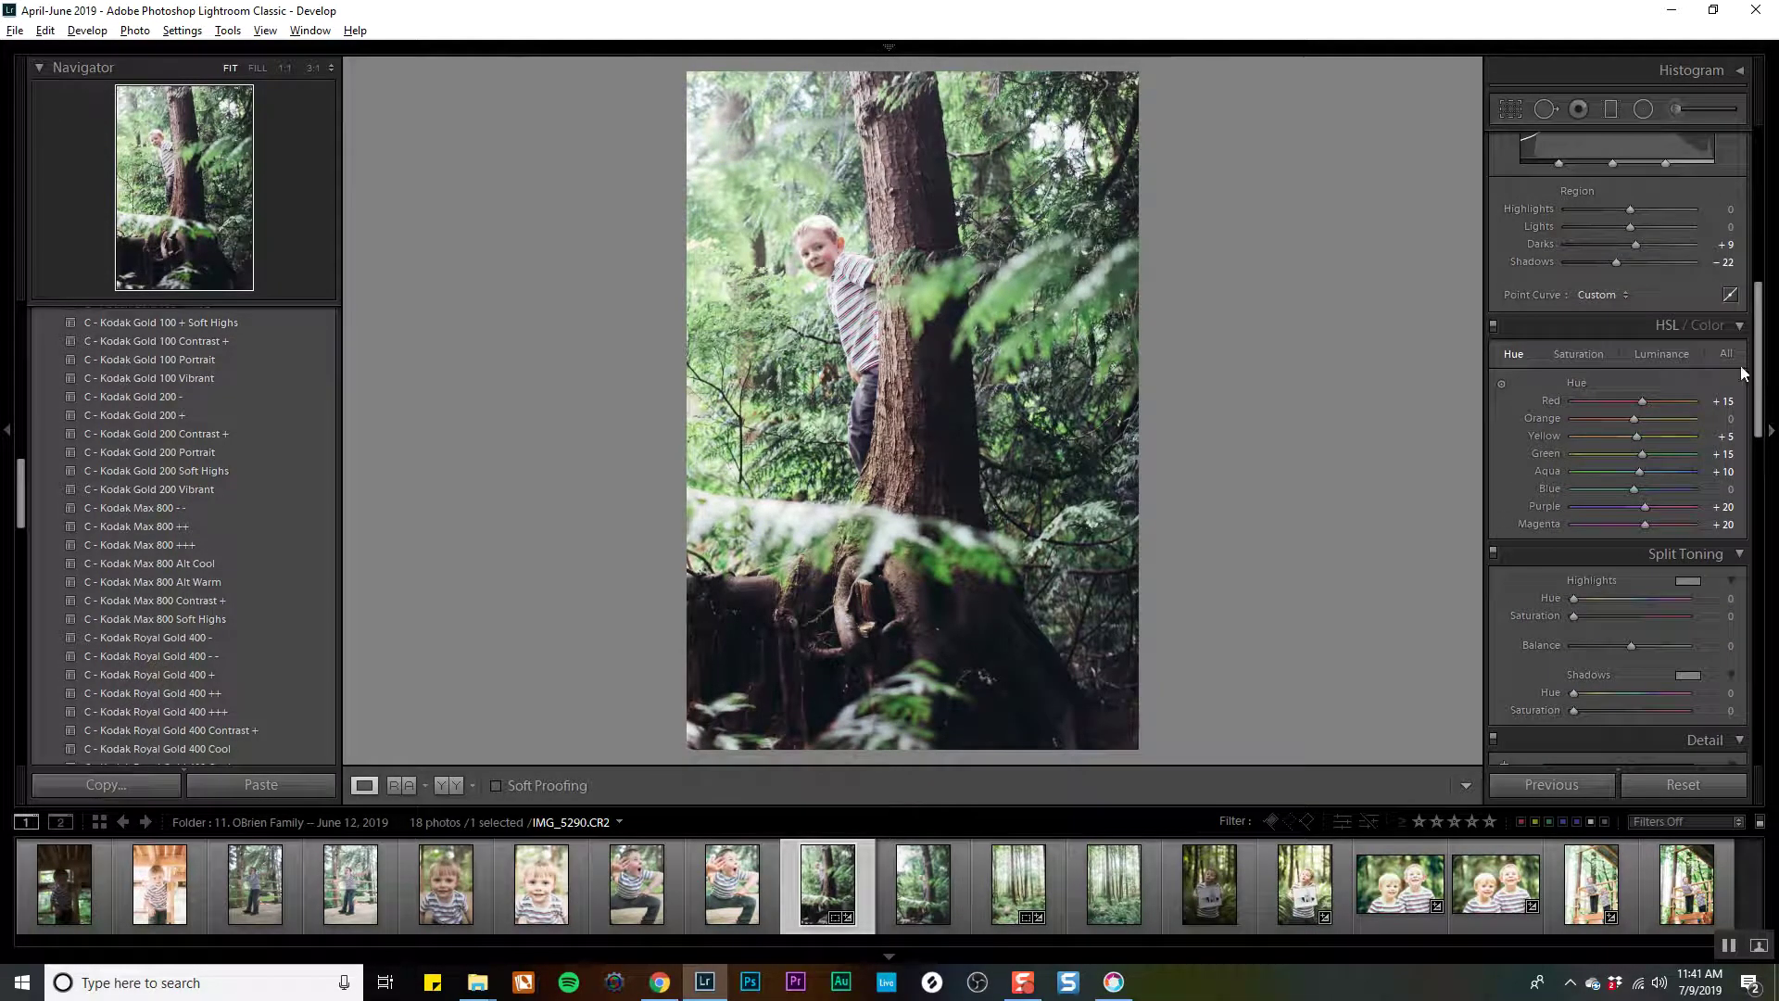
pyautogui.click(1588, 360)
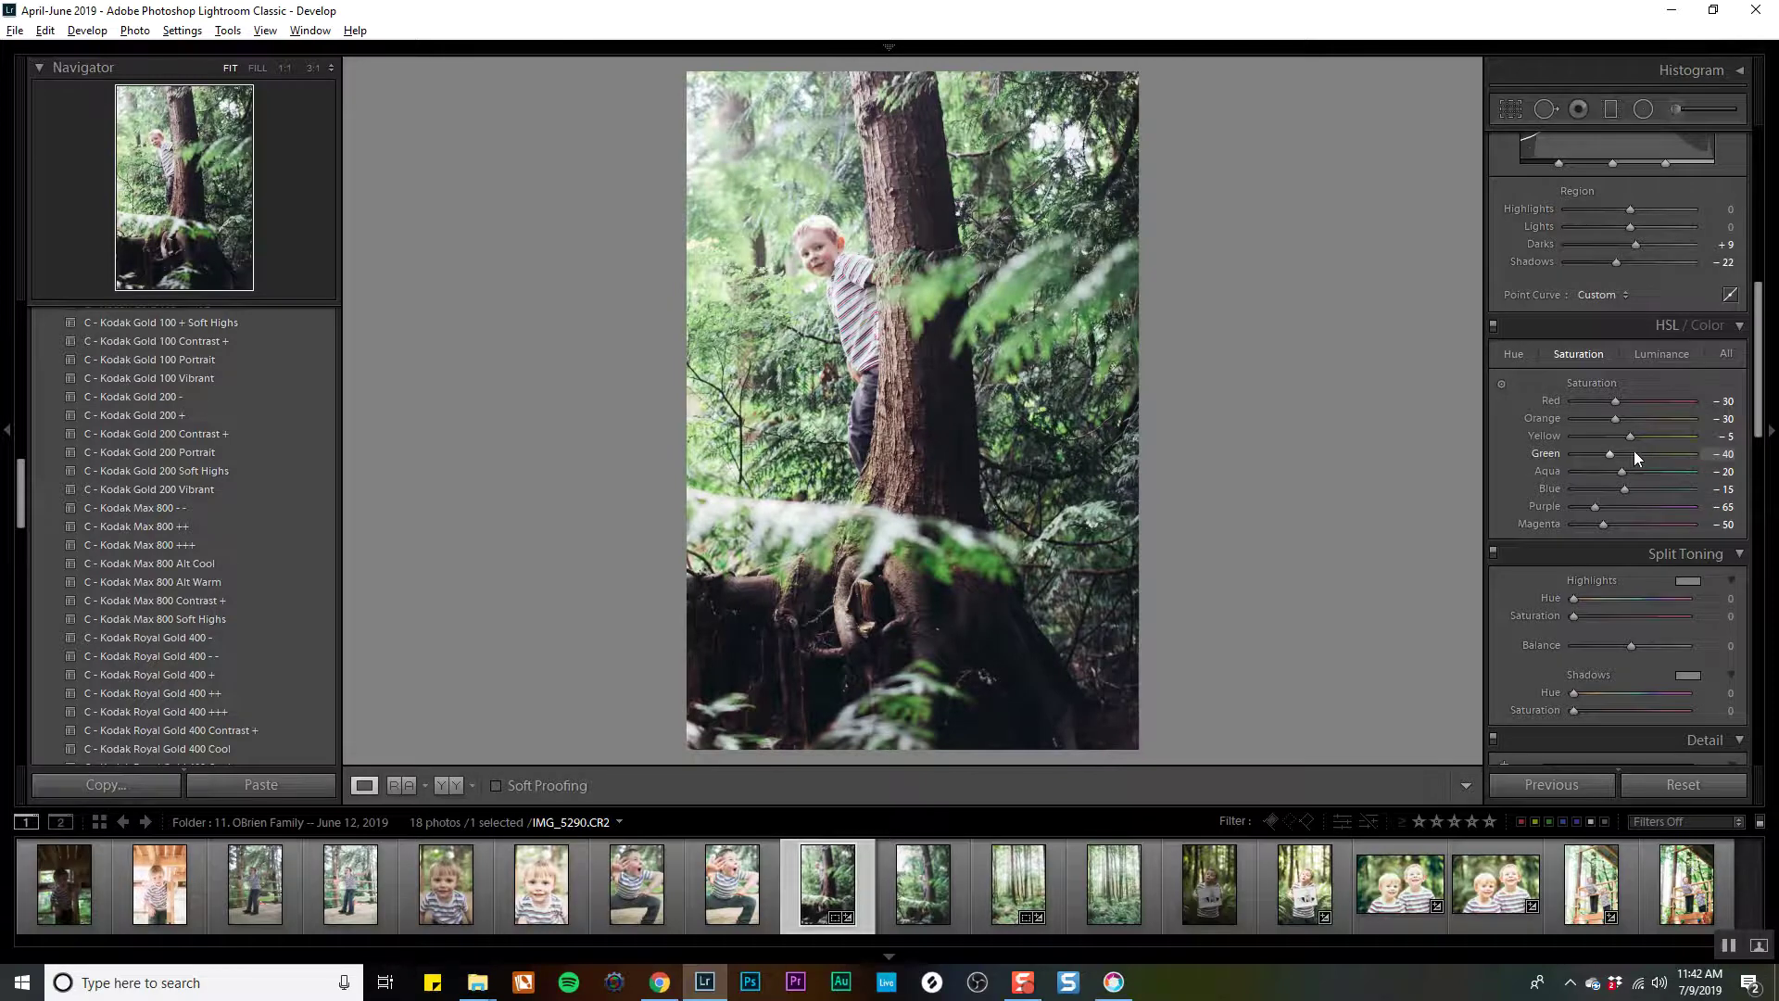
pyautogui.moveTo(1638, 453); pyautogui.dragTo(1536, 454)
pyautogui.click(1661, 354)
pyautogui.click(1510, 354)
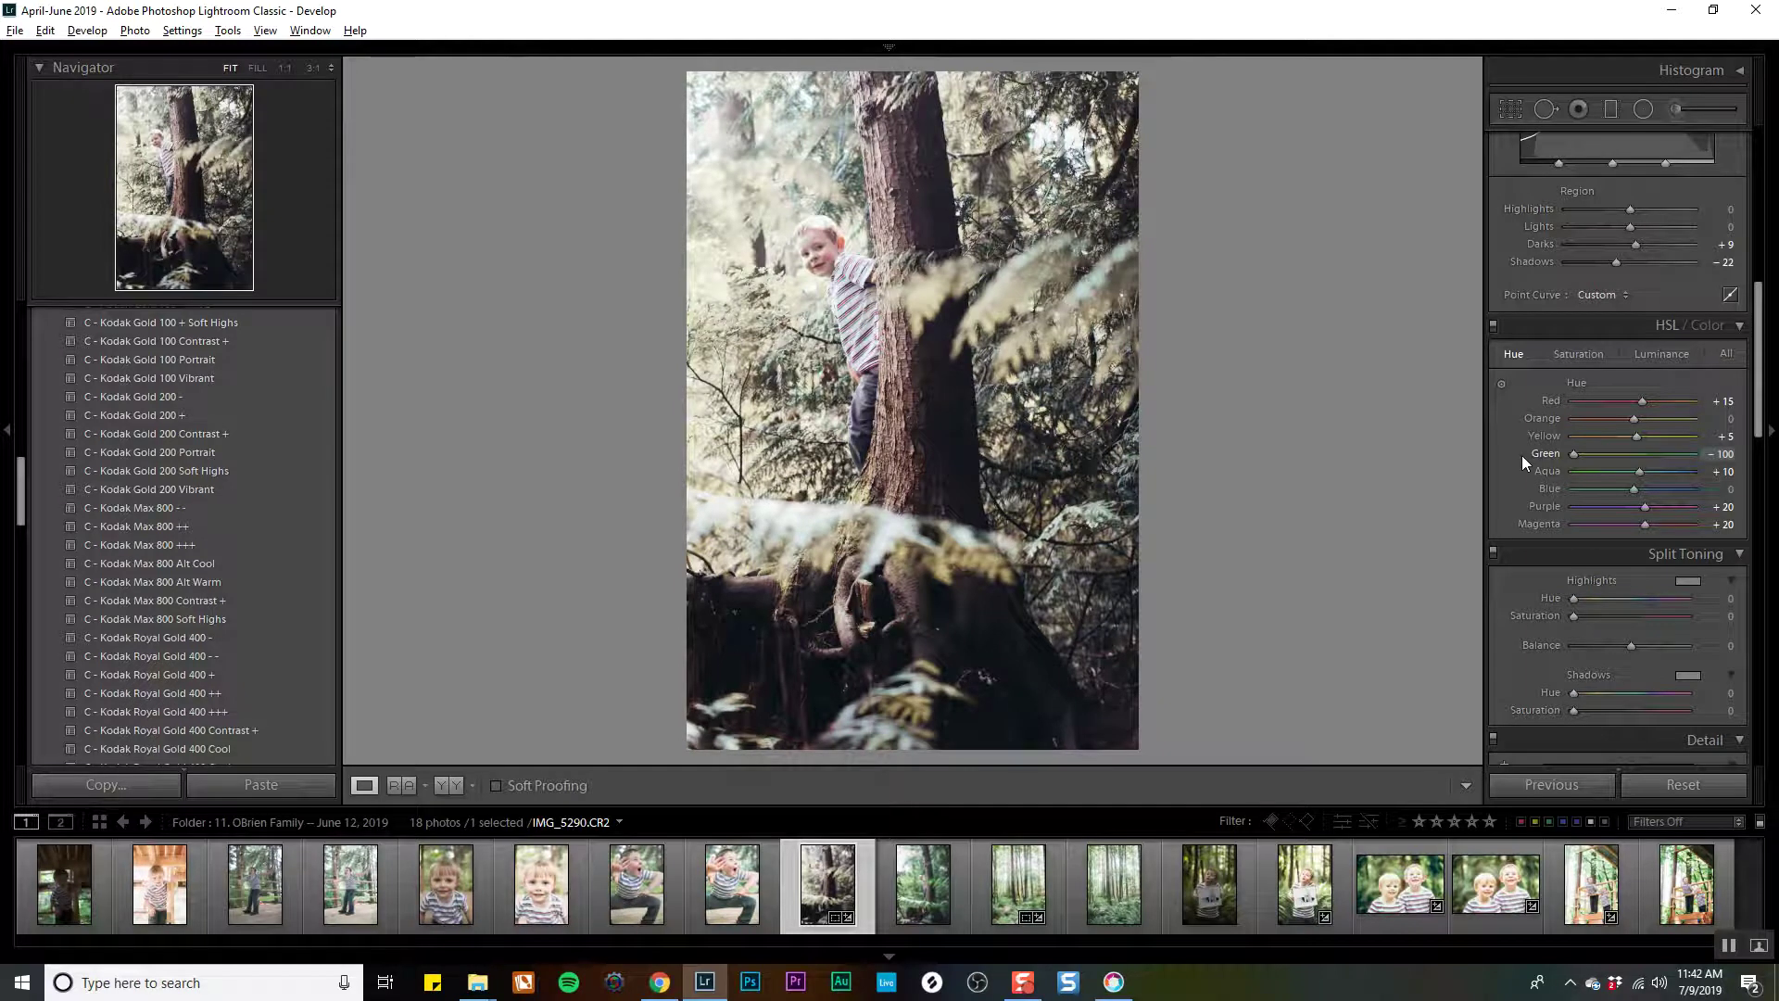
pyautogui.moveTo(1573, 453)
pyautogui.mouseDown()
pyautogui.moveTo(1635, 458)
pyautogui.moveTo(1608, 458)
pyautogui.mouseUp()
# Compare the tree photo with its delivered JPEG, and set its tone curve Shadows to -49 and Darks to -7.
pyautogui.hotkey('shift', 'Right')
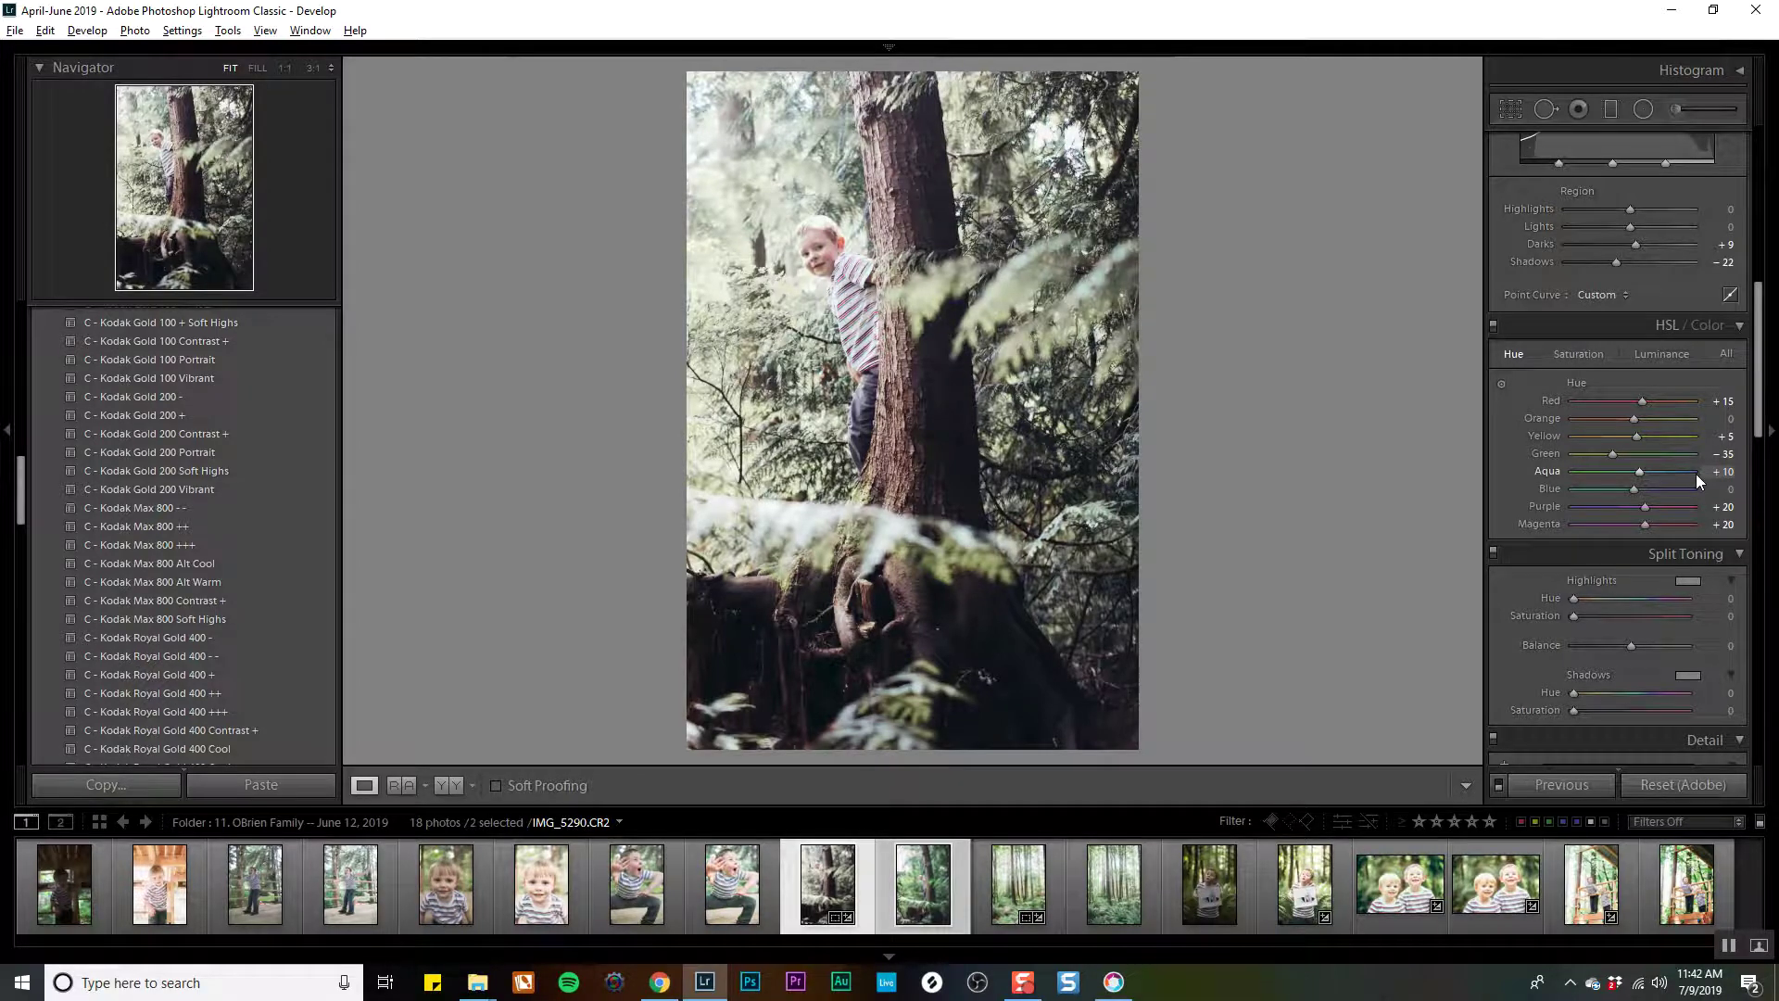
pyautogui.press('c')
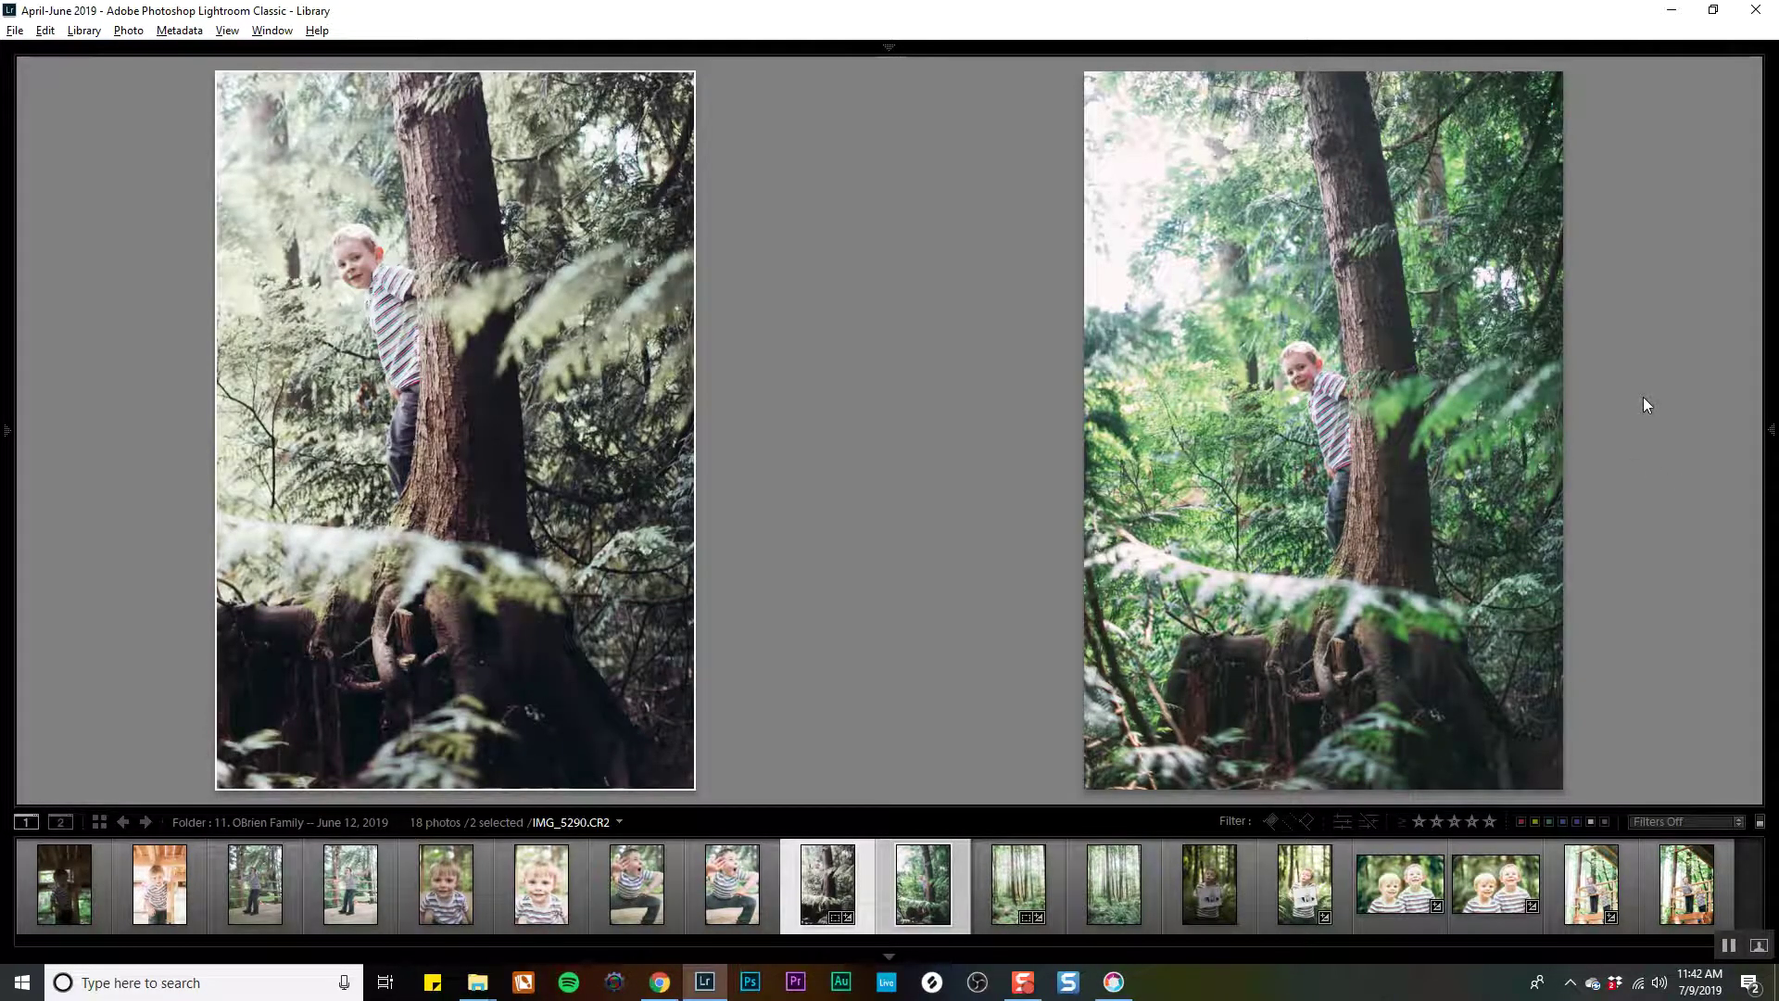
pyautogui.press('d')
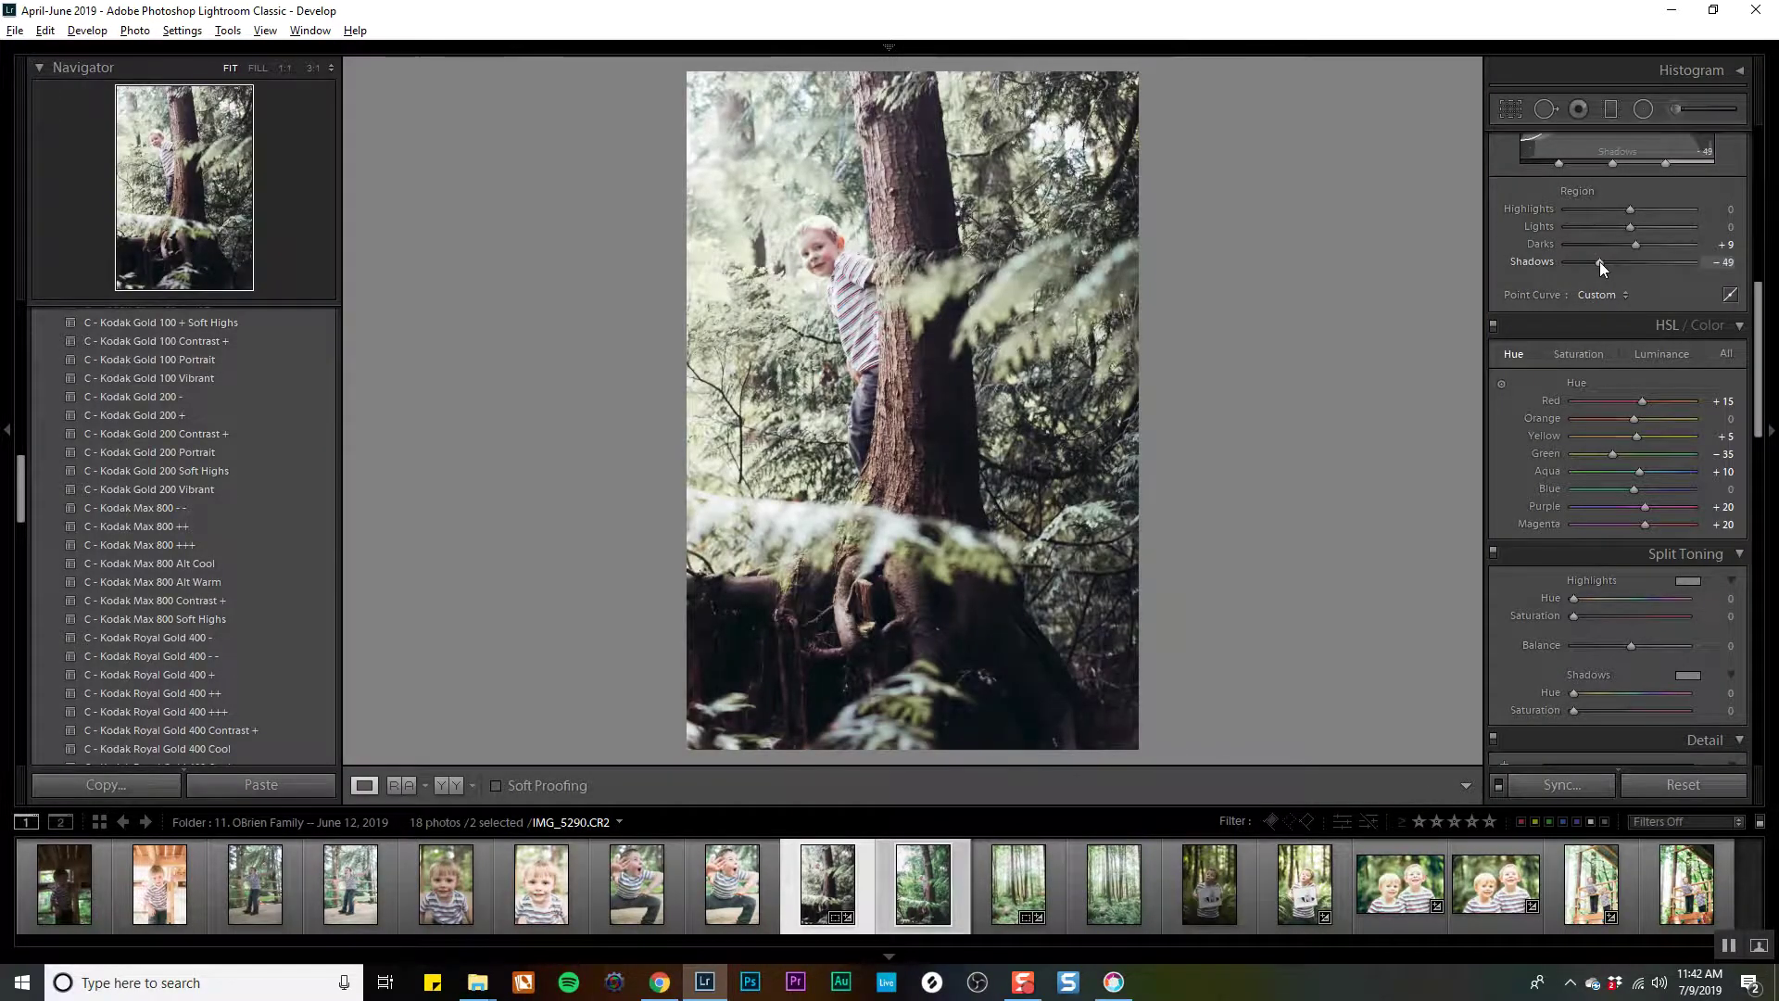
pyautogui.click(1619, 242)
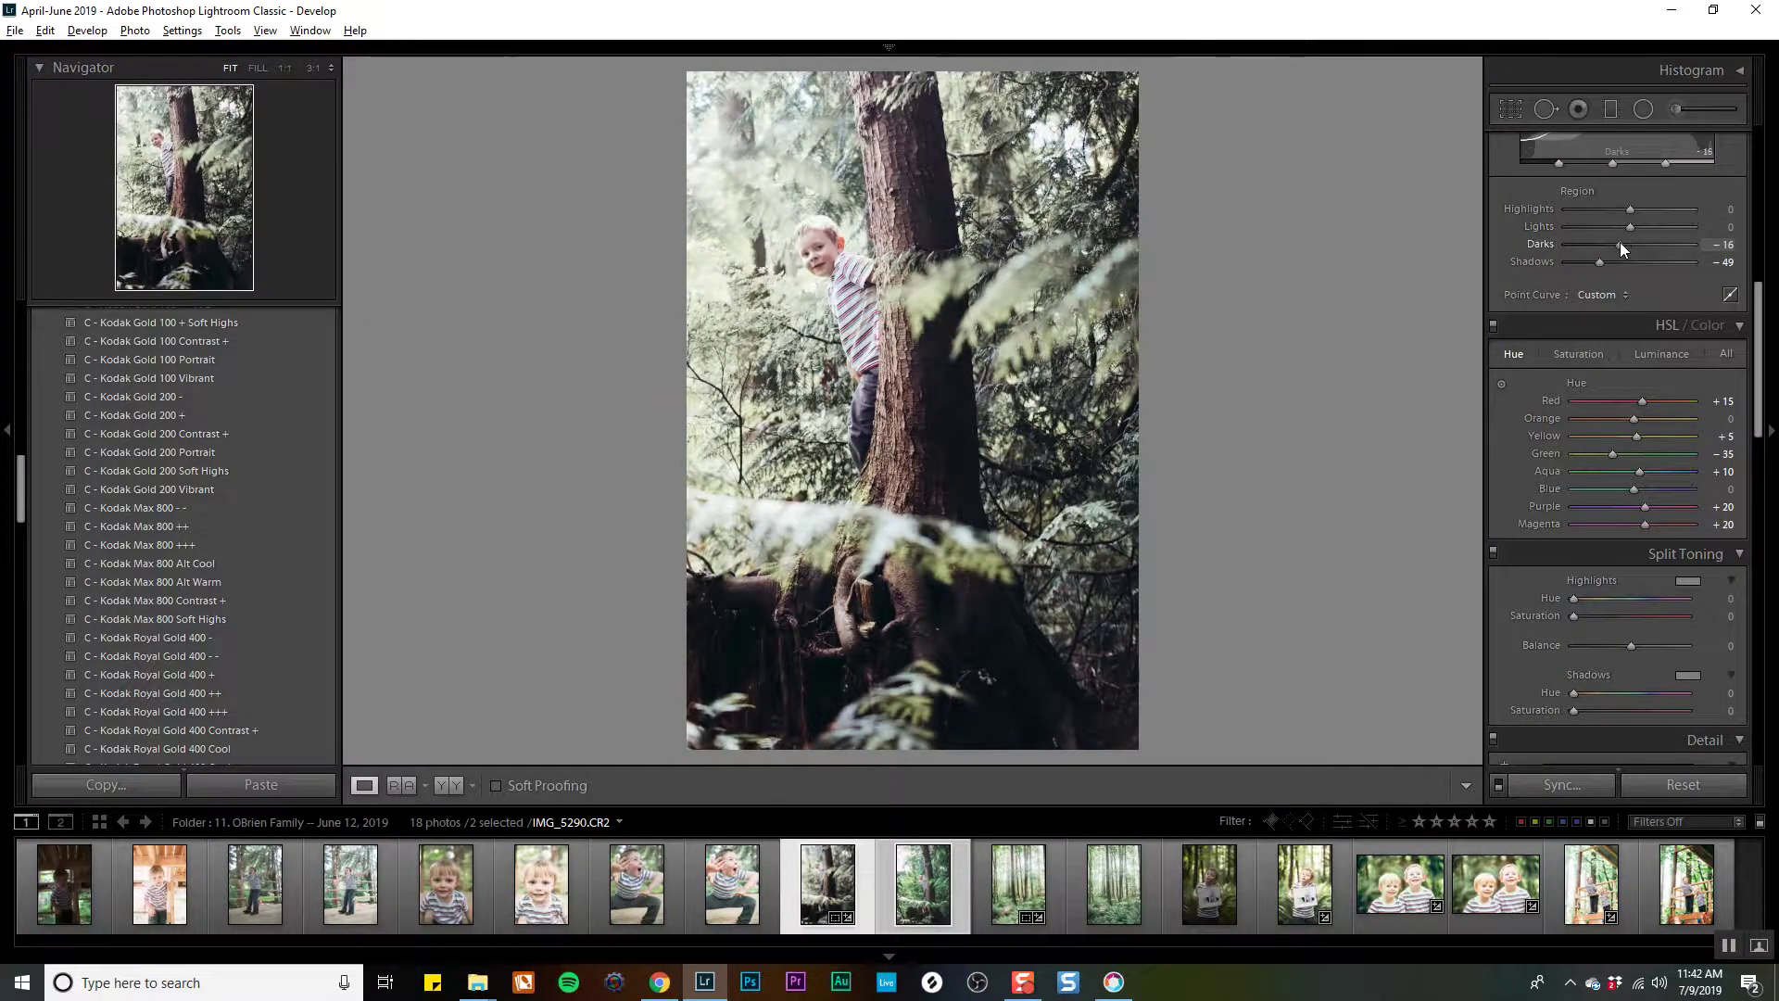
pyautogui.click(1625, 243)
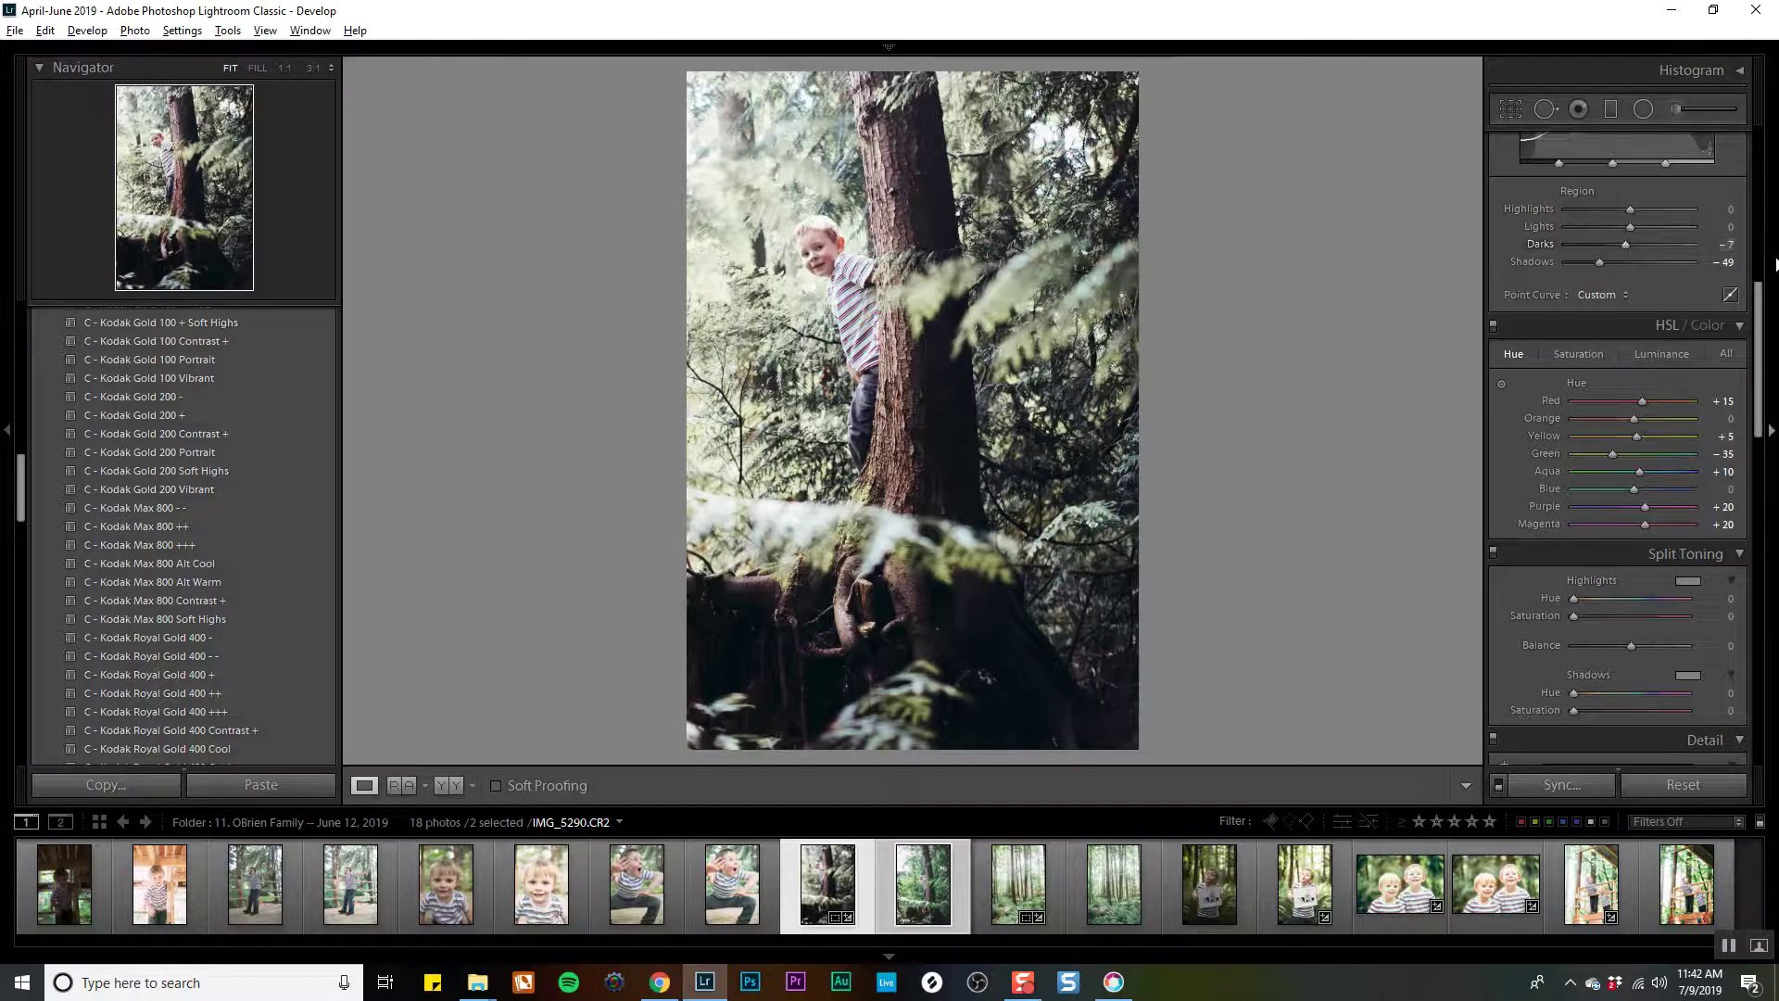
# Set the tree photo's Vibrance to +11 and Blacks to +43.
pyautogui.moveTo(1756, 320); pyautogui.dragTo(1756, 204)
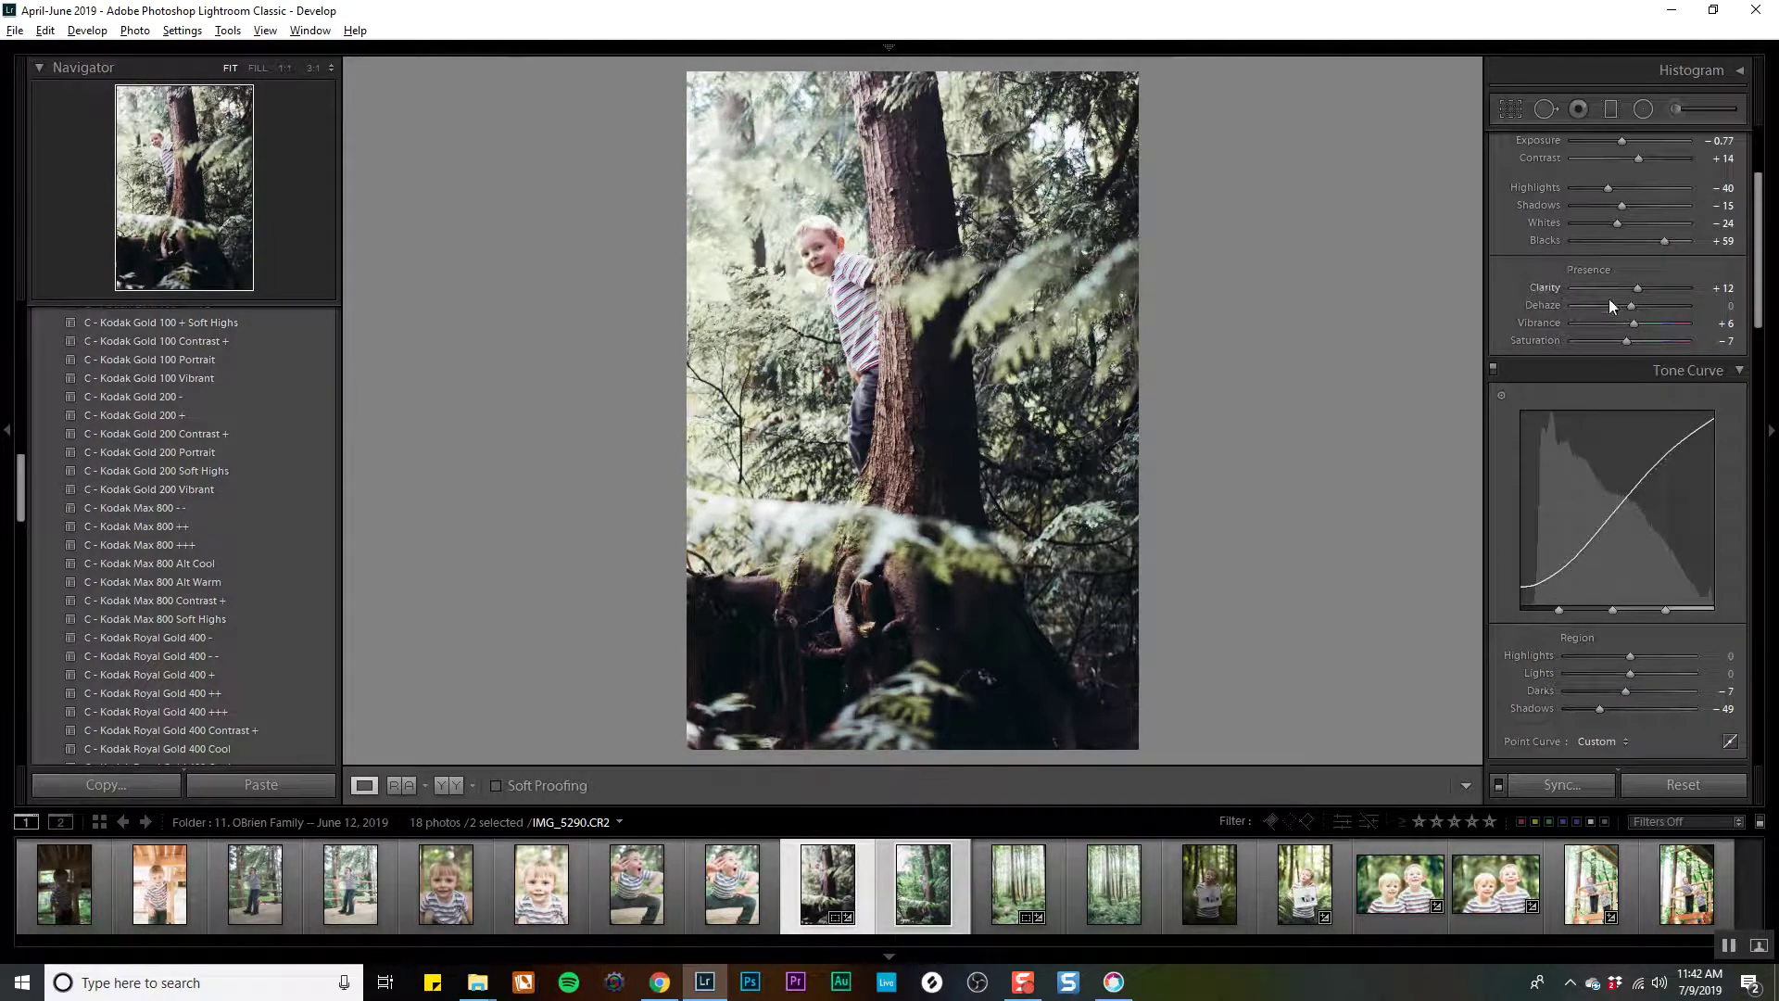
pyautogui.click(1647, 325)
pyautogui.moveTo(1643, 243)
pyautogui.mouseDown()
pyautogui.moveTo(1664, 236)
pyautogui.moveTo(1647, 242)
pyautogui.mouseUp()
# View the raw tree photo beside its delivered JPEG again, and raise its tone curve Lights to +32.
pyautogui.keyDown('ctrl'); pyautogui.click(1496, 888); pyautogui.keyUp('ctrl')
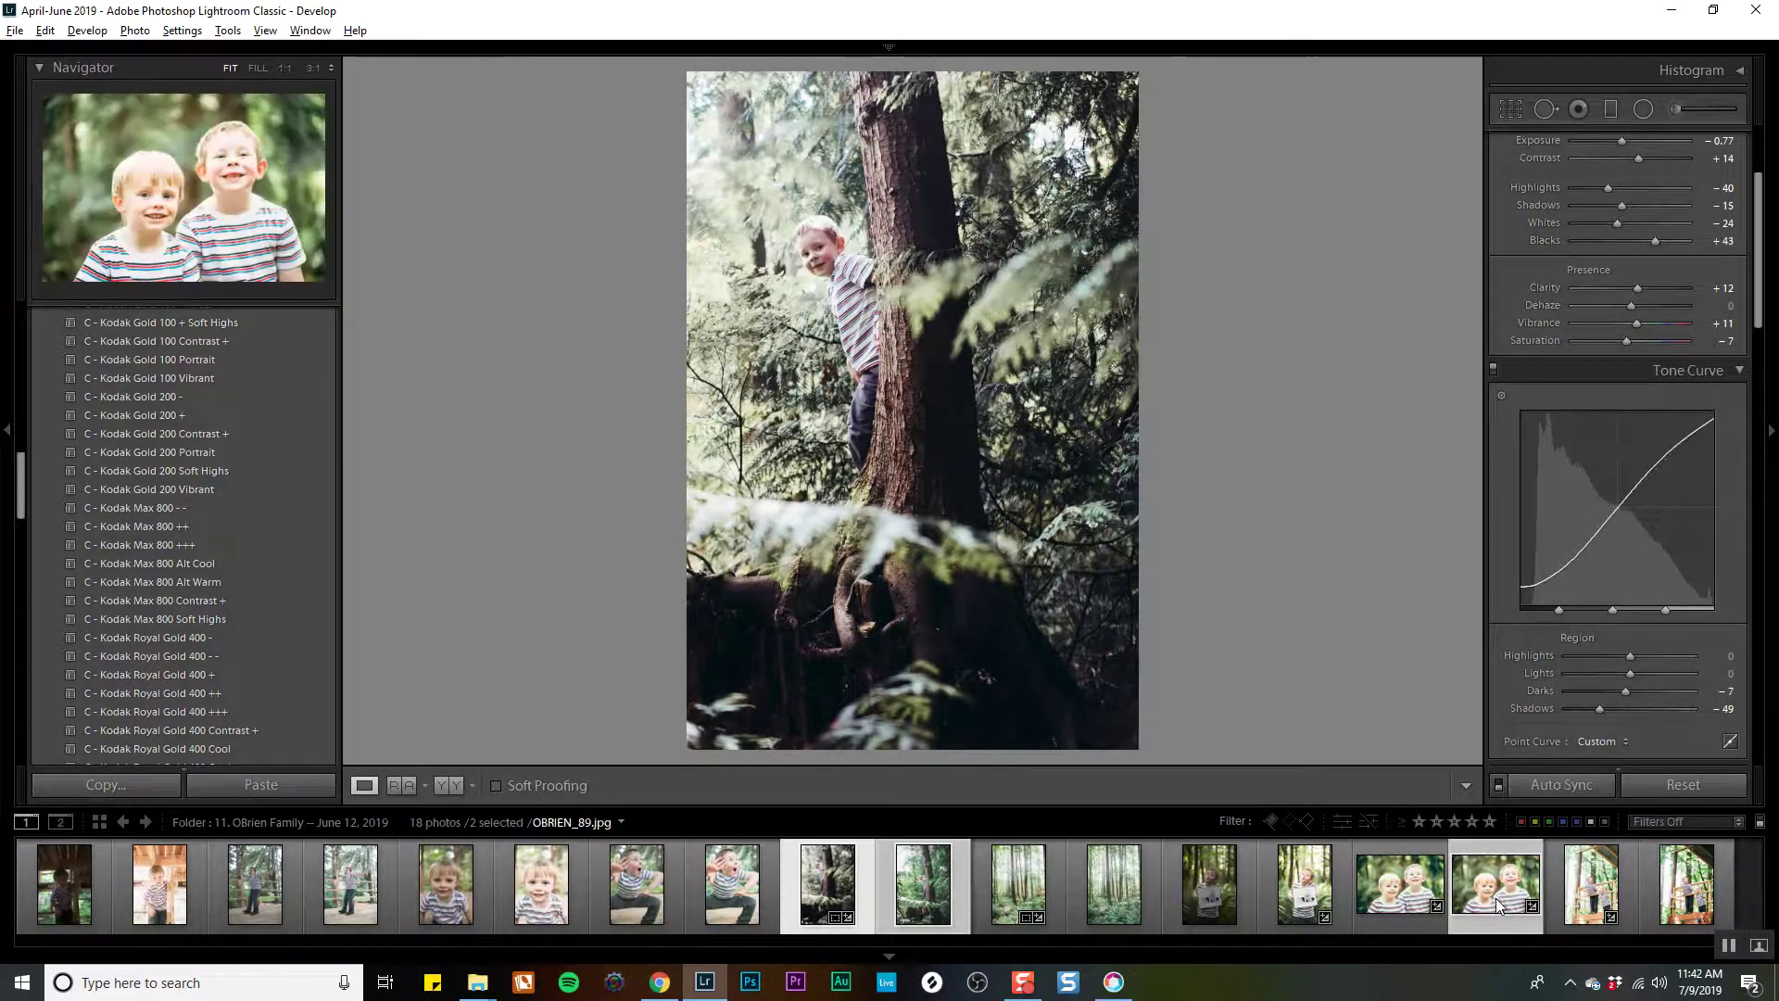
pyautogui.press('g')
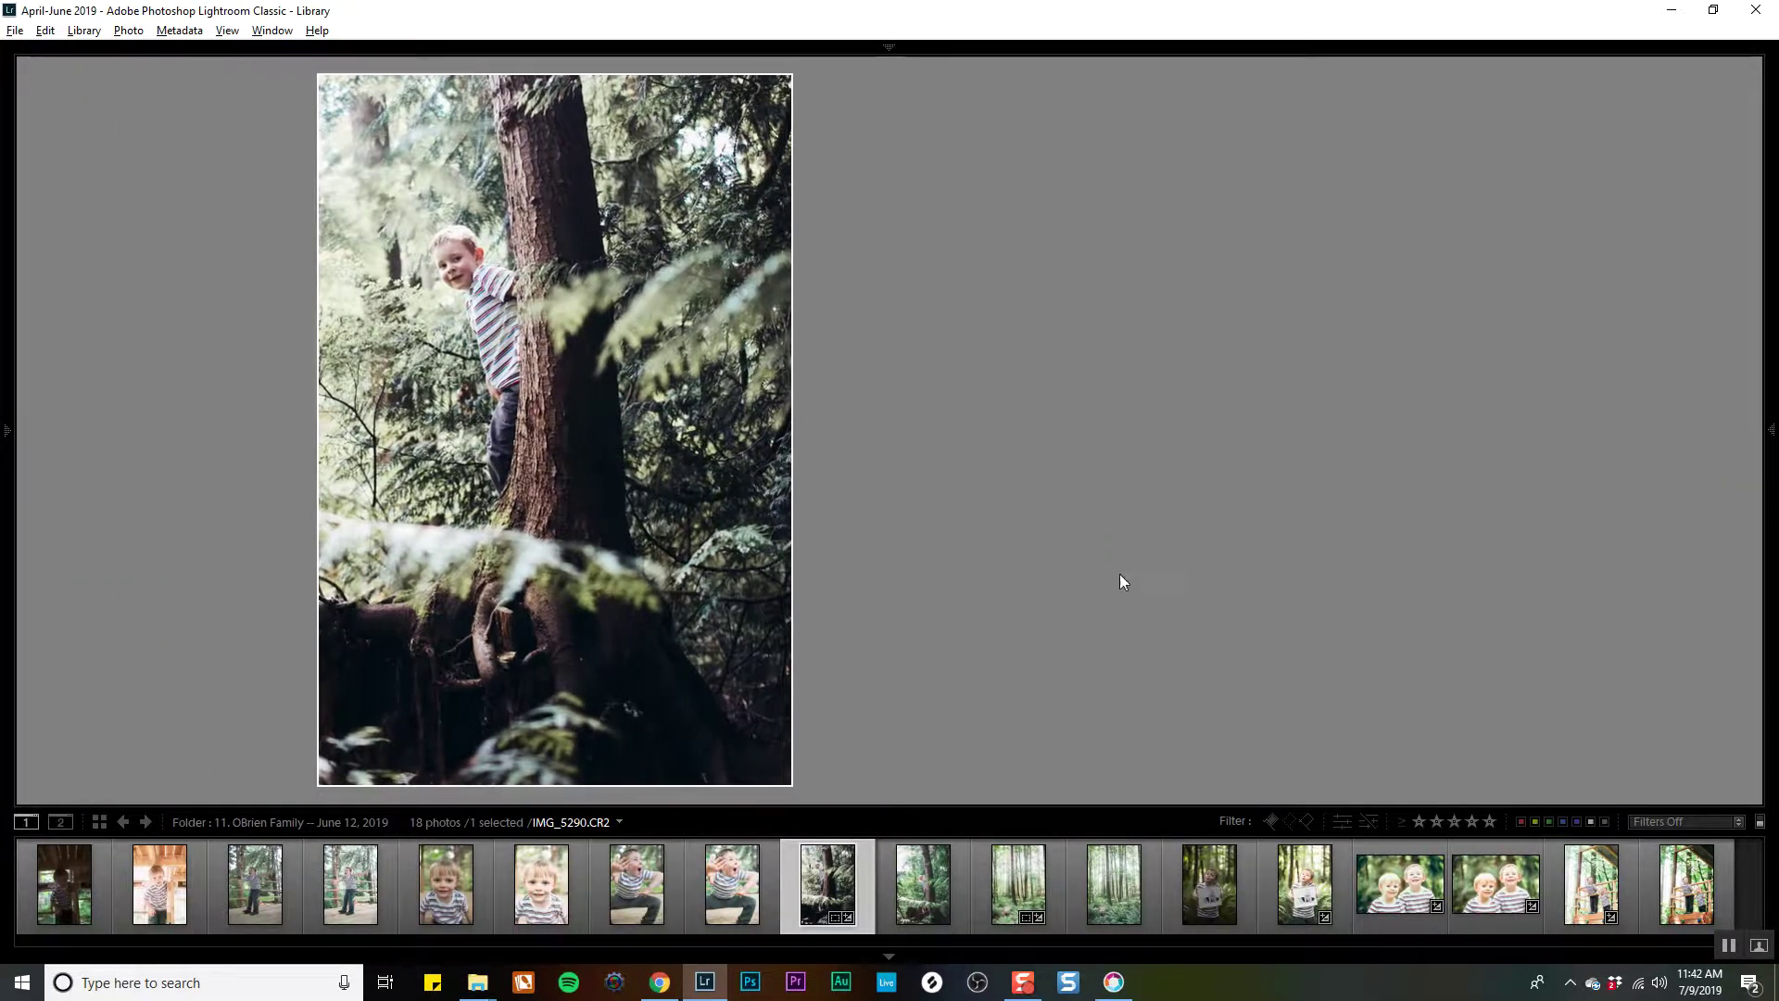
pyautogui.keyDown('ctrl'); pyautogui.click(932, 885); pyautogui.keyUp('ctrl')
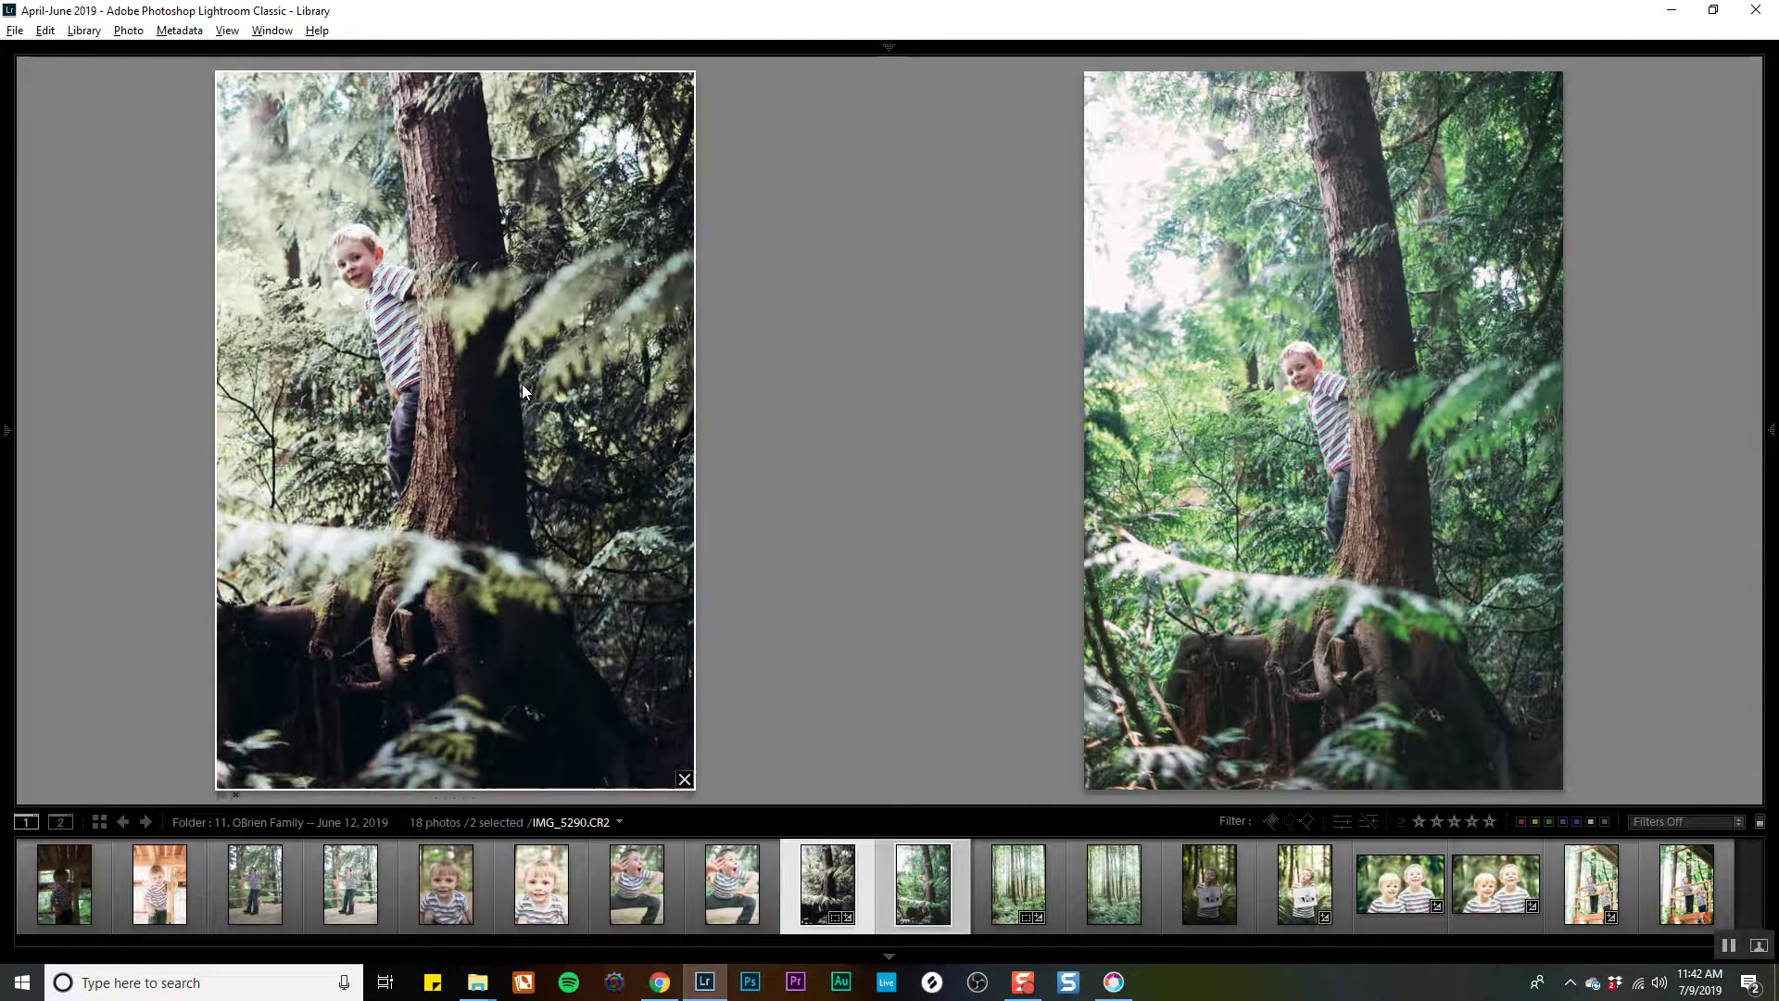
pyautogui.press('d')
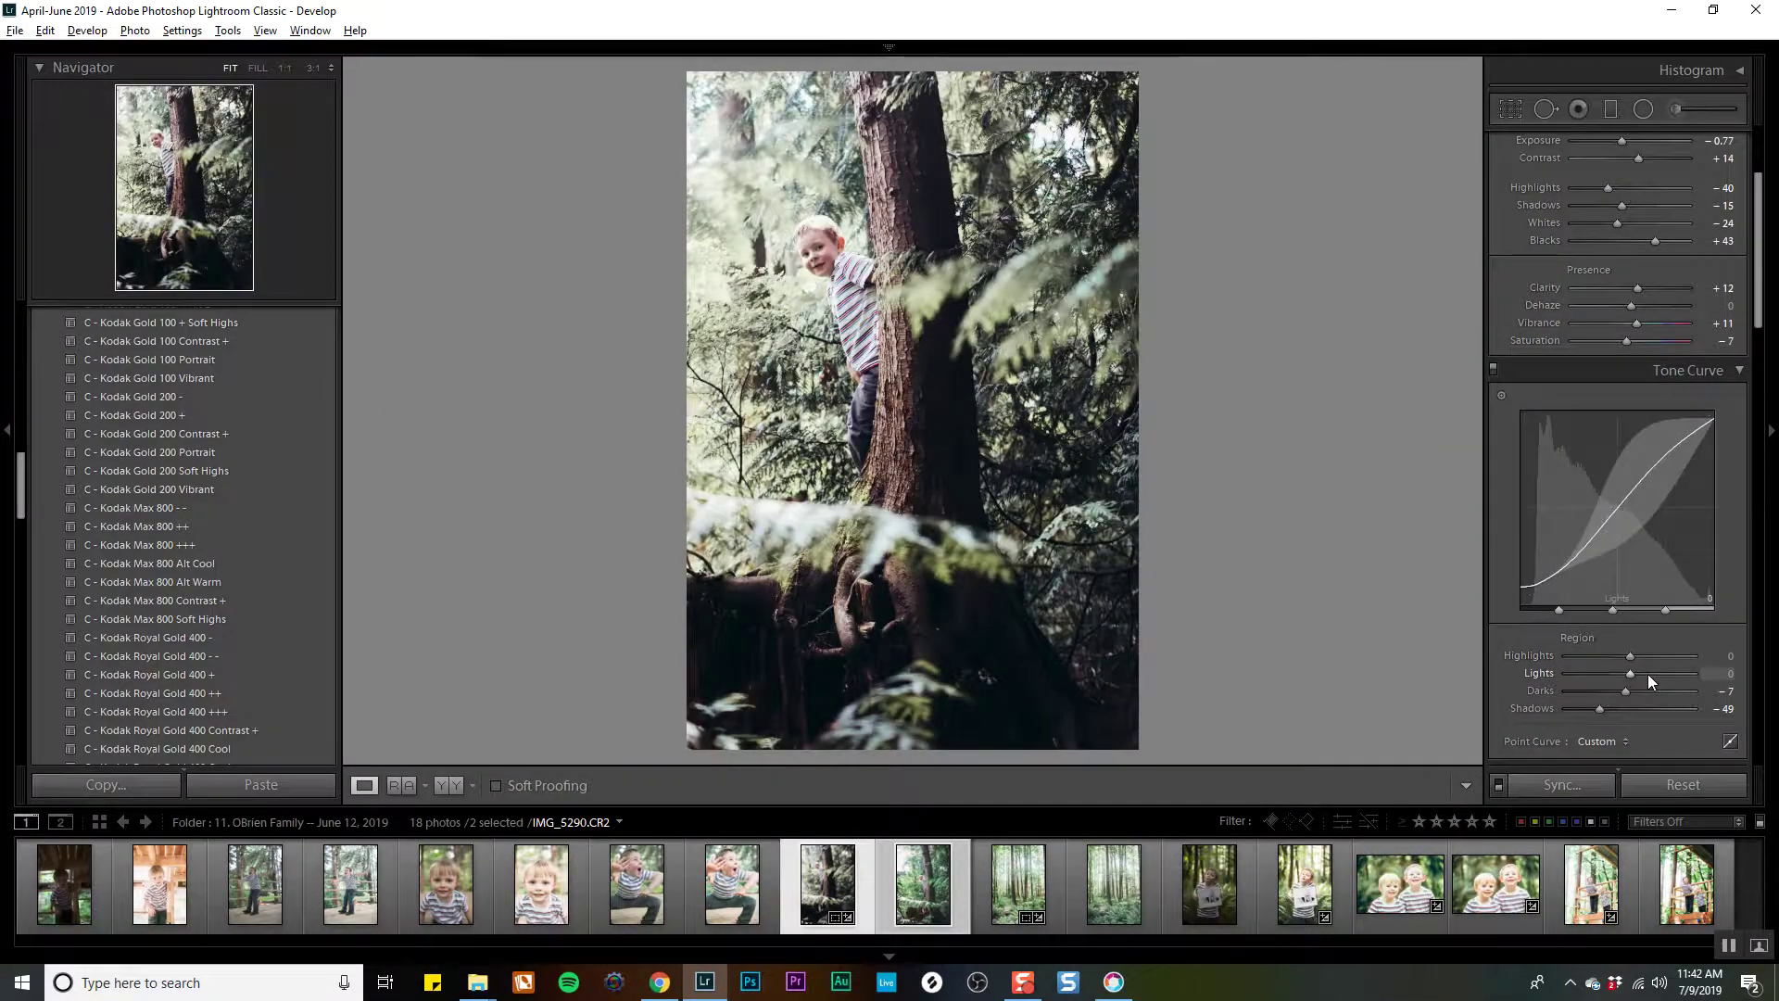
pyautogui.moveTo(1648, 672); pyautogui.dragTo(1650, 669)
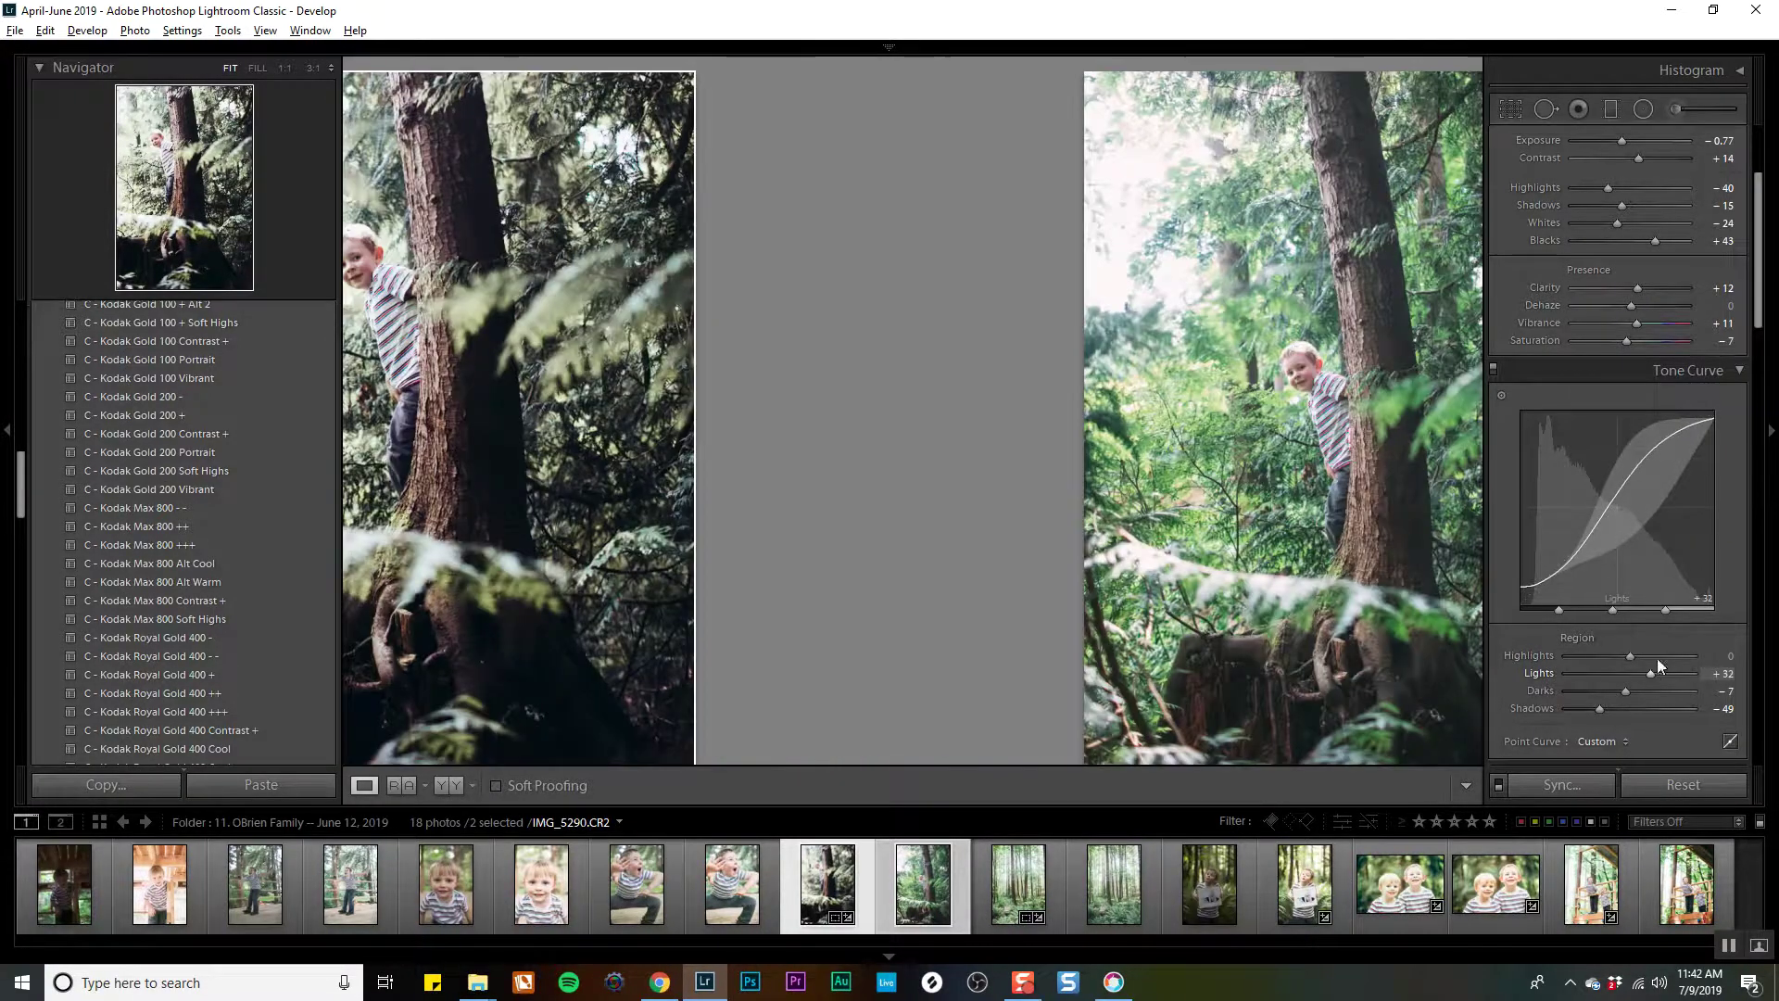
# Compare the tree photo with its delivered JPEG, and the squatting boy's raw photo IMG_5289.CR2 with OBRIEN_30.jpg.
pyautogui.press('n')
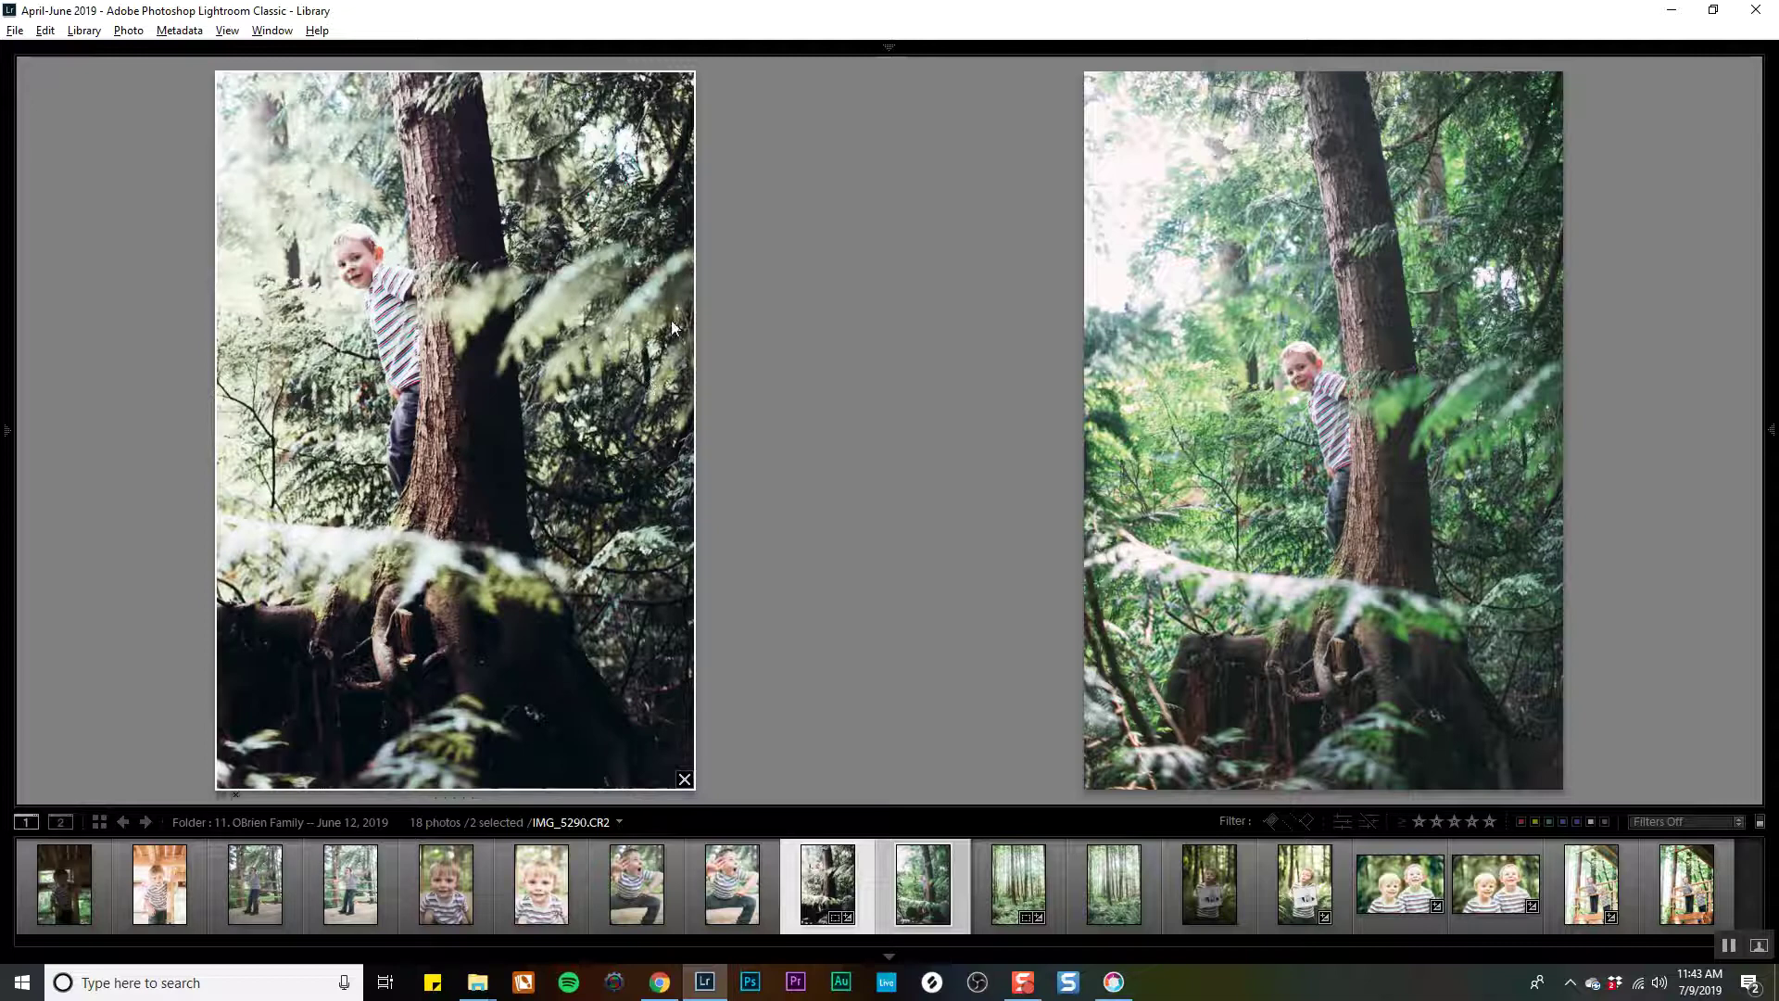
pyautogui.click(731, 885)
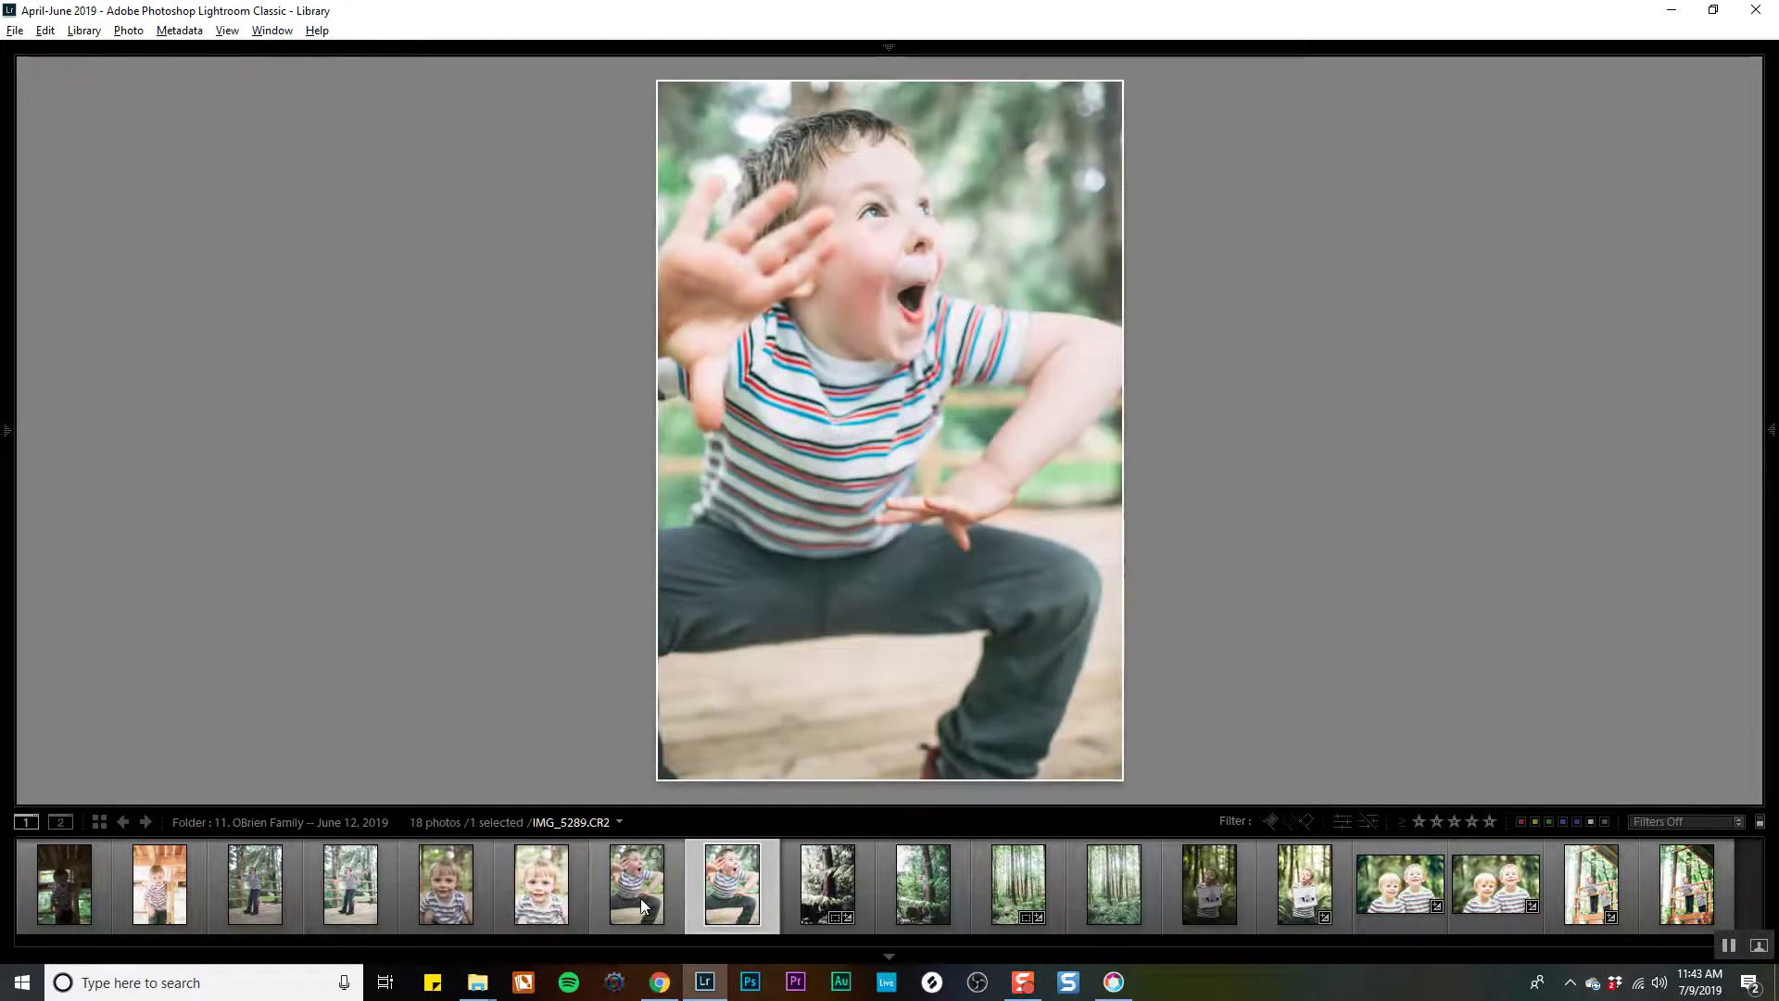
pyautogui.keyDown('ctrl'); pyautogui.click(641, 898); pyautogui.keyUp('ctrl')
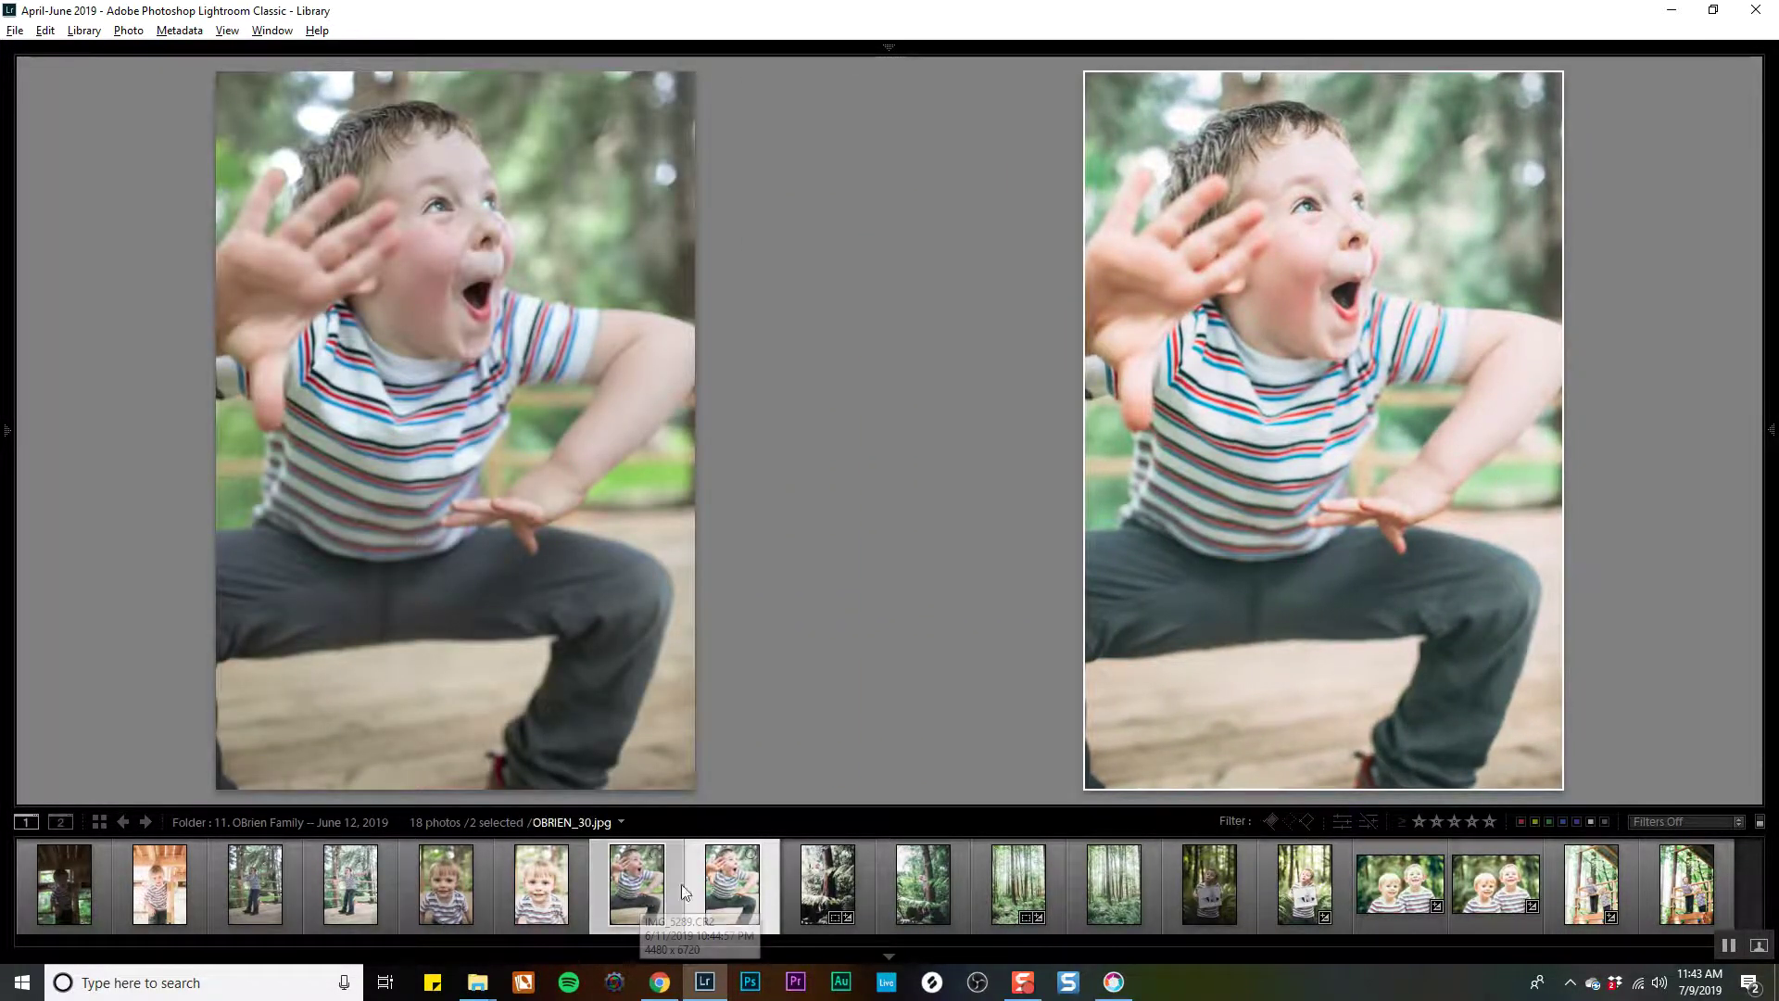
# Copy the develop settings of the playset photo IMG_5519.CR2 and paste them onto the squatting boy's raw photo IMG_5289.CR2.
pyautogui.click(1592, 881)
pyautogui.press('d')
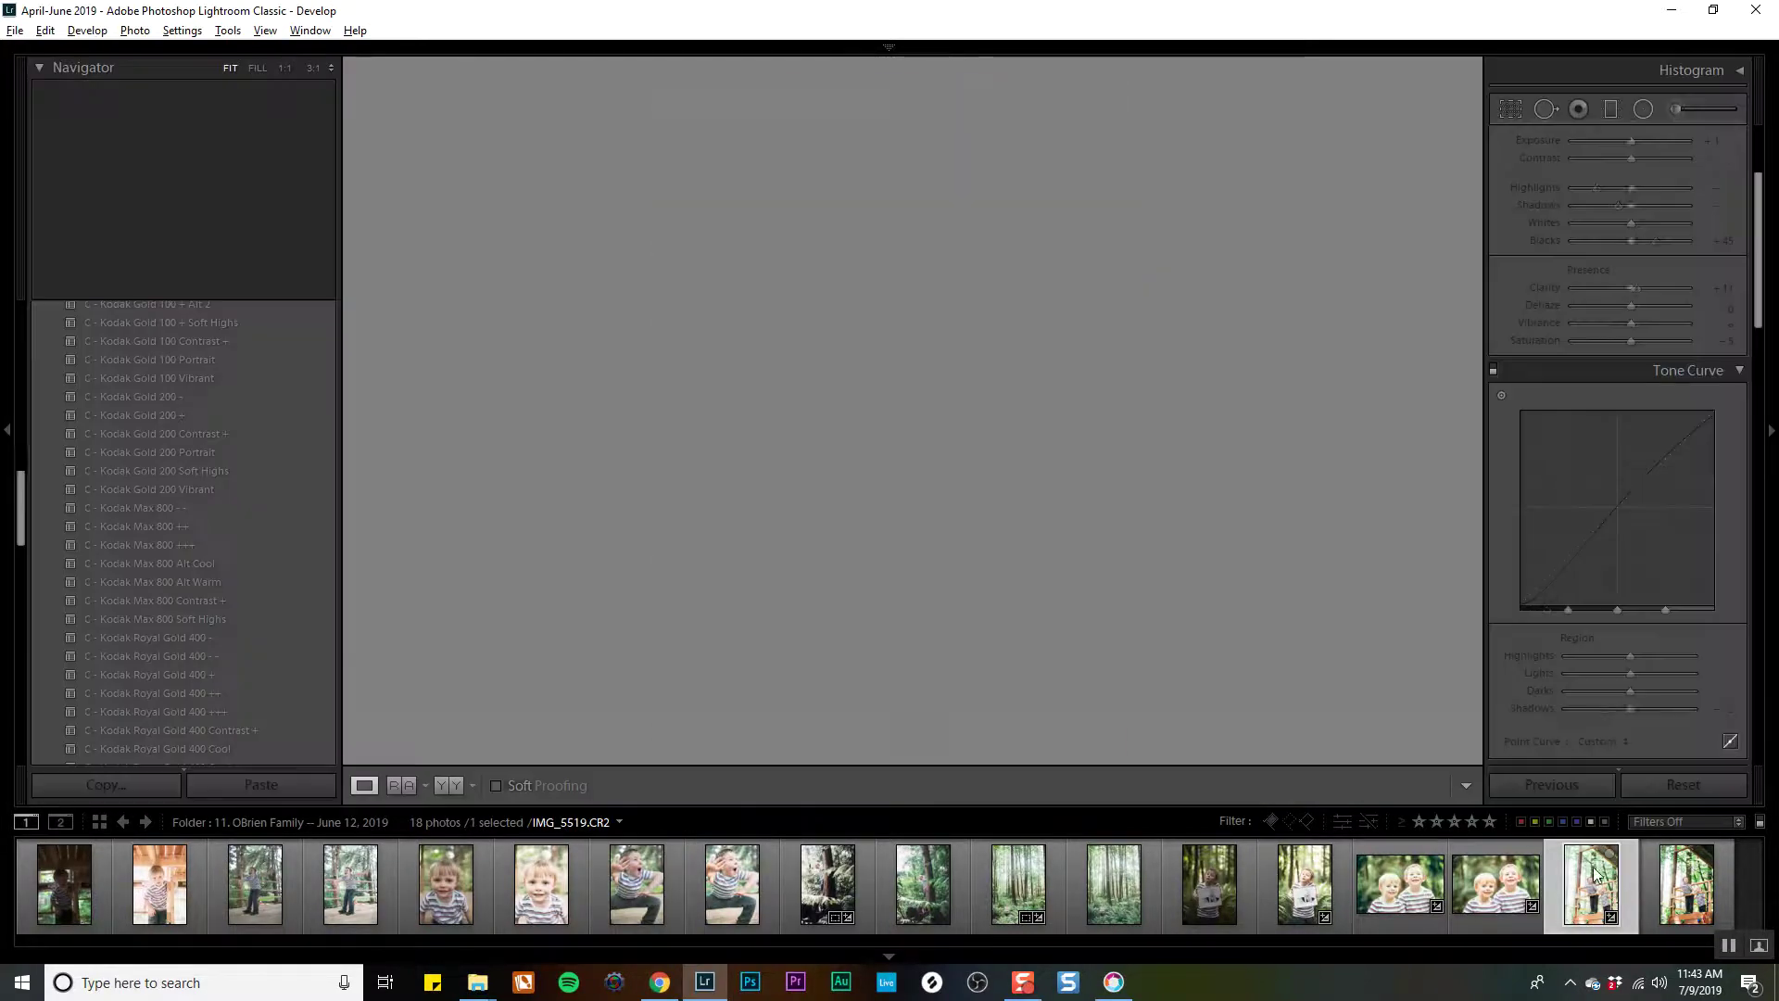
pyautogui.hotkey('ctrl', 'shift', 'c')
pyautogui.press('Return')
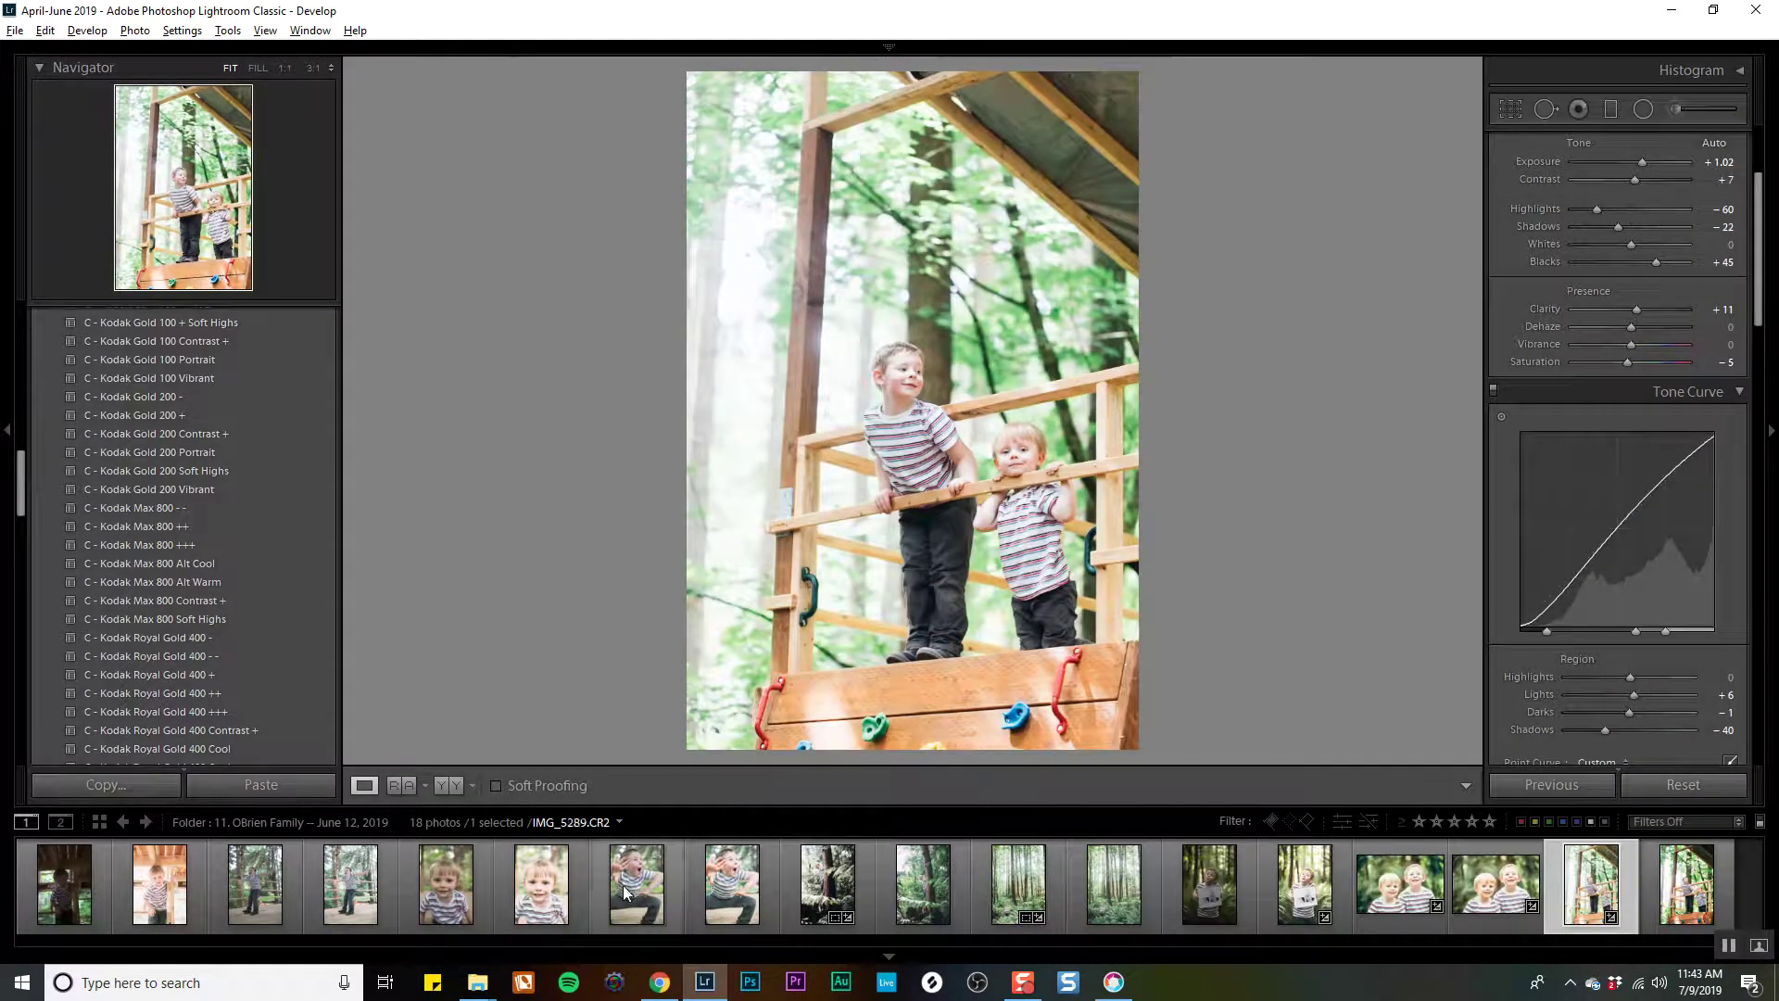
pyautogui.click(622, 885)
pyautogui.hotkey('ctrl', 'shift', 'v')
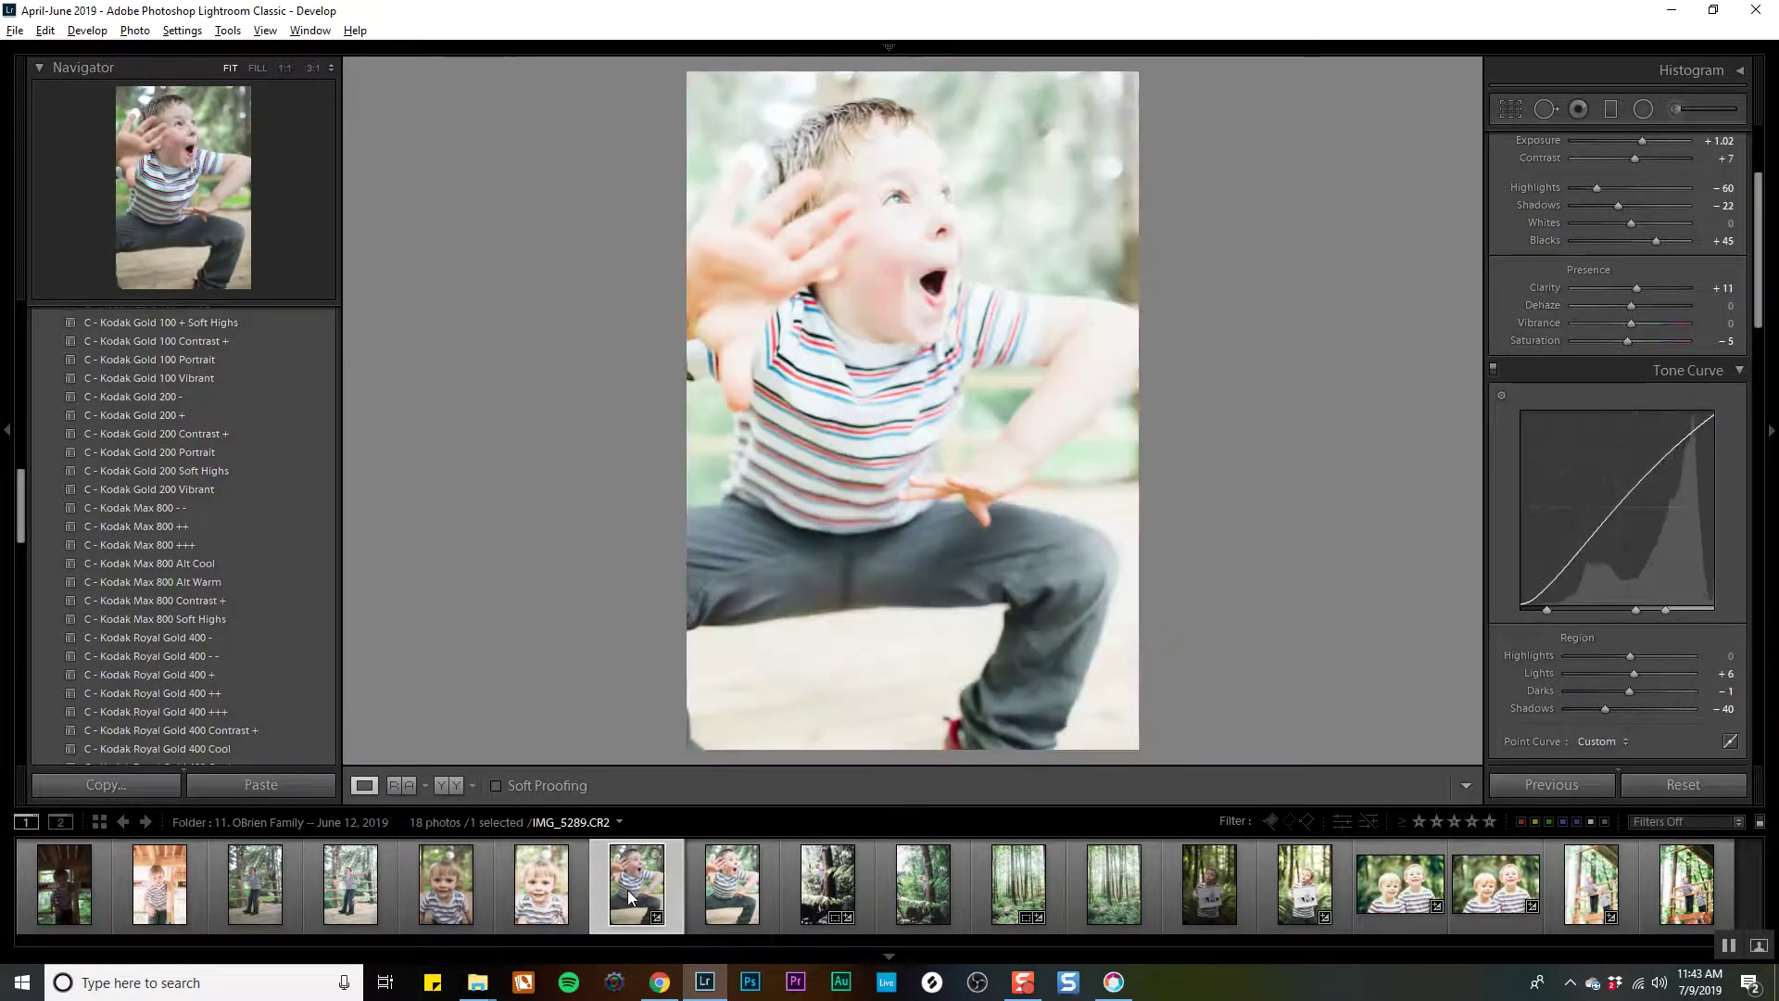
# Set the squatting boy photo's Exposure to +0.53, Contrast to +11, Shadows to -48, Whites to +15, Blacks to +22 and Clarity to +9.
pyautogui.scroll(3, 1677, 315)
pyautogui.moveTo(1642, 299); pyautogui.dragTo(1636, 298)
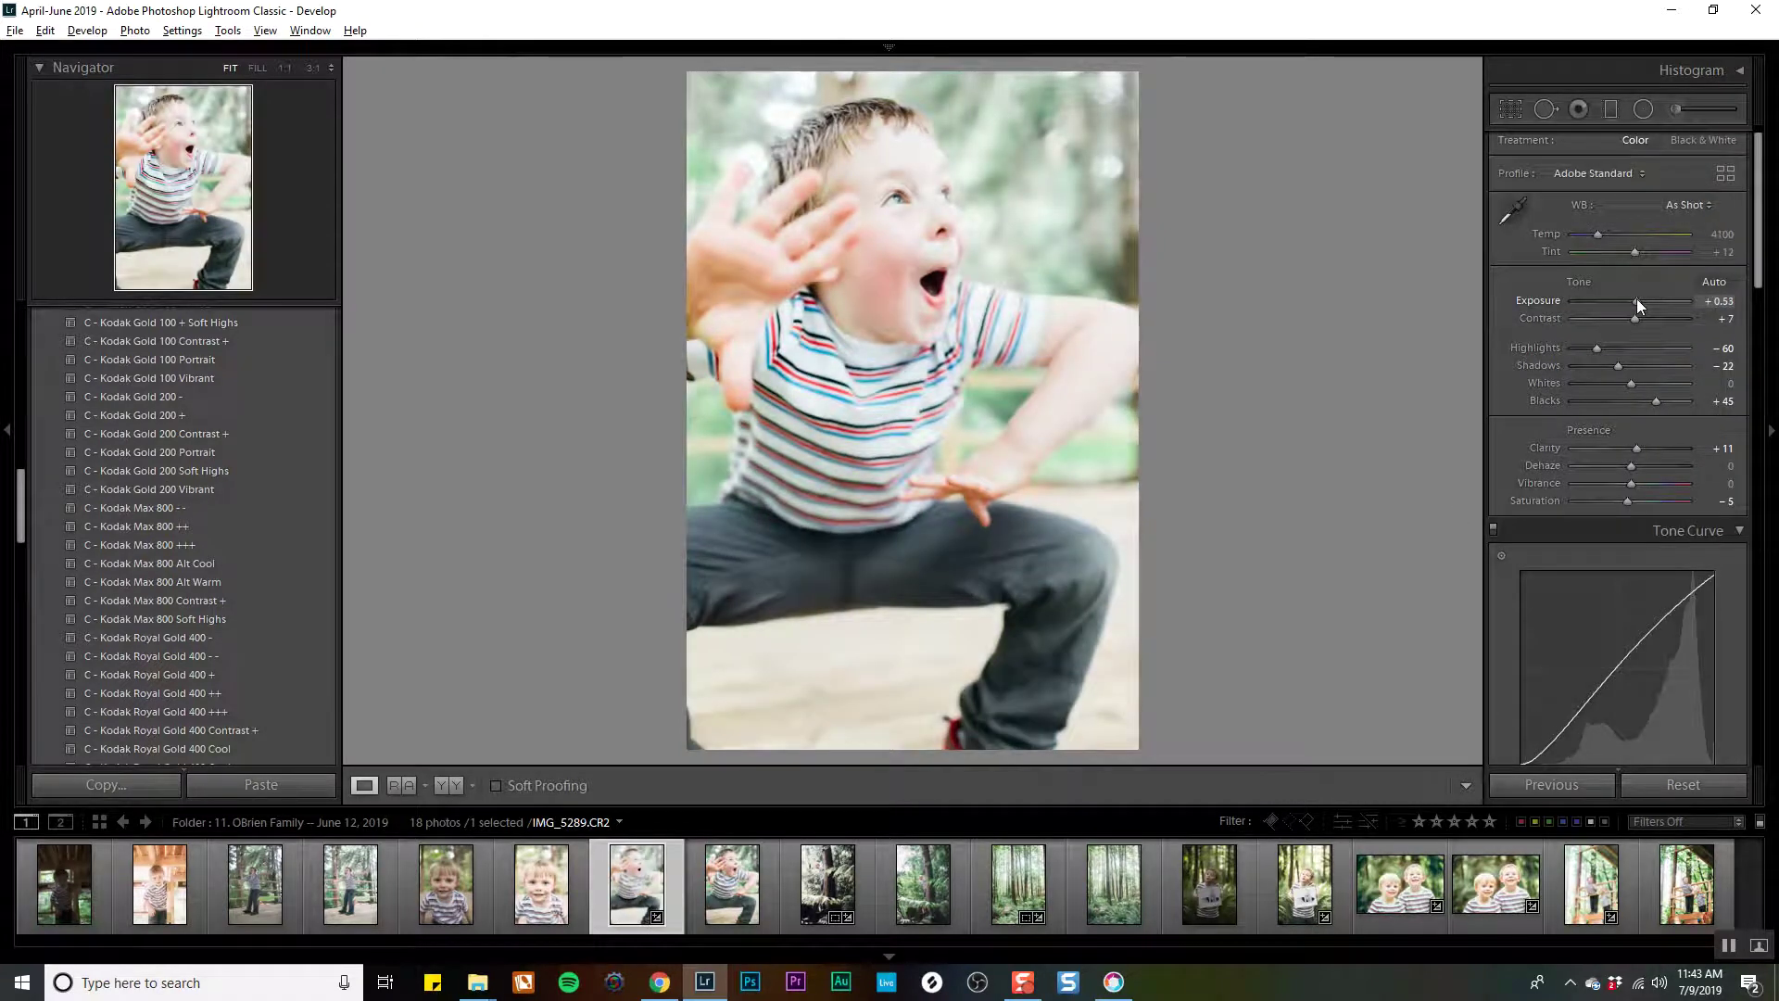
pyautogui.moveTo(1618, 365)
pyautogui.mouseDown()
pyautogui.moveTo(1603, 365)
pyautogui.moveTo(1643, 401)
pyautogui.moveTo(1638, 383)
pyautogui.mouseUp()
pyautogui.moveTo(1637, 448); pyautogui.dragTo(1634, 448)
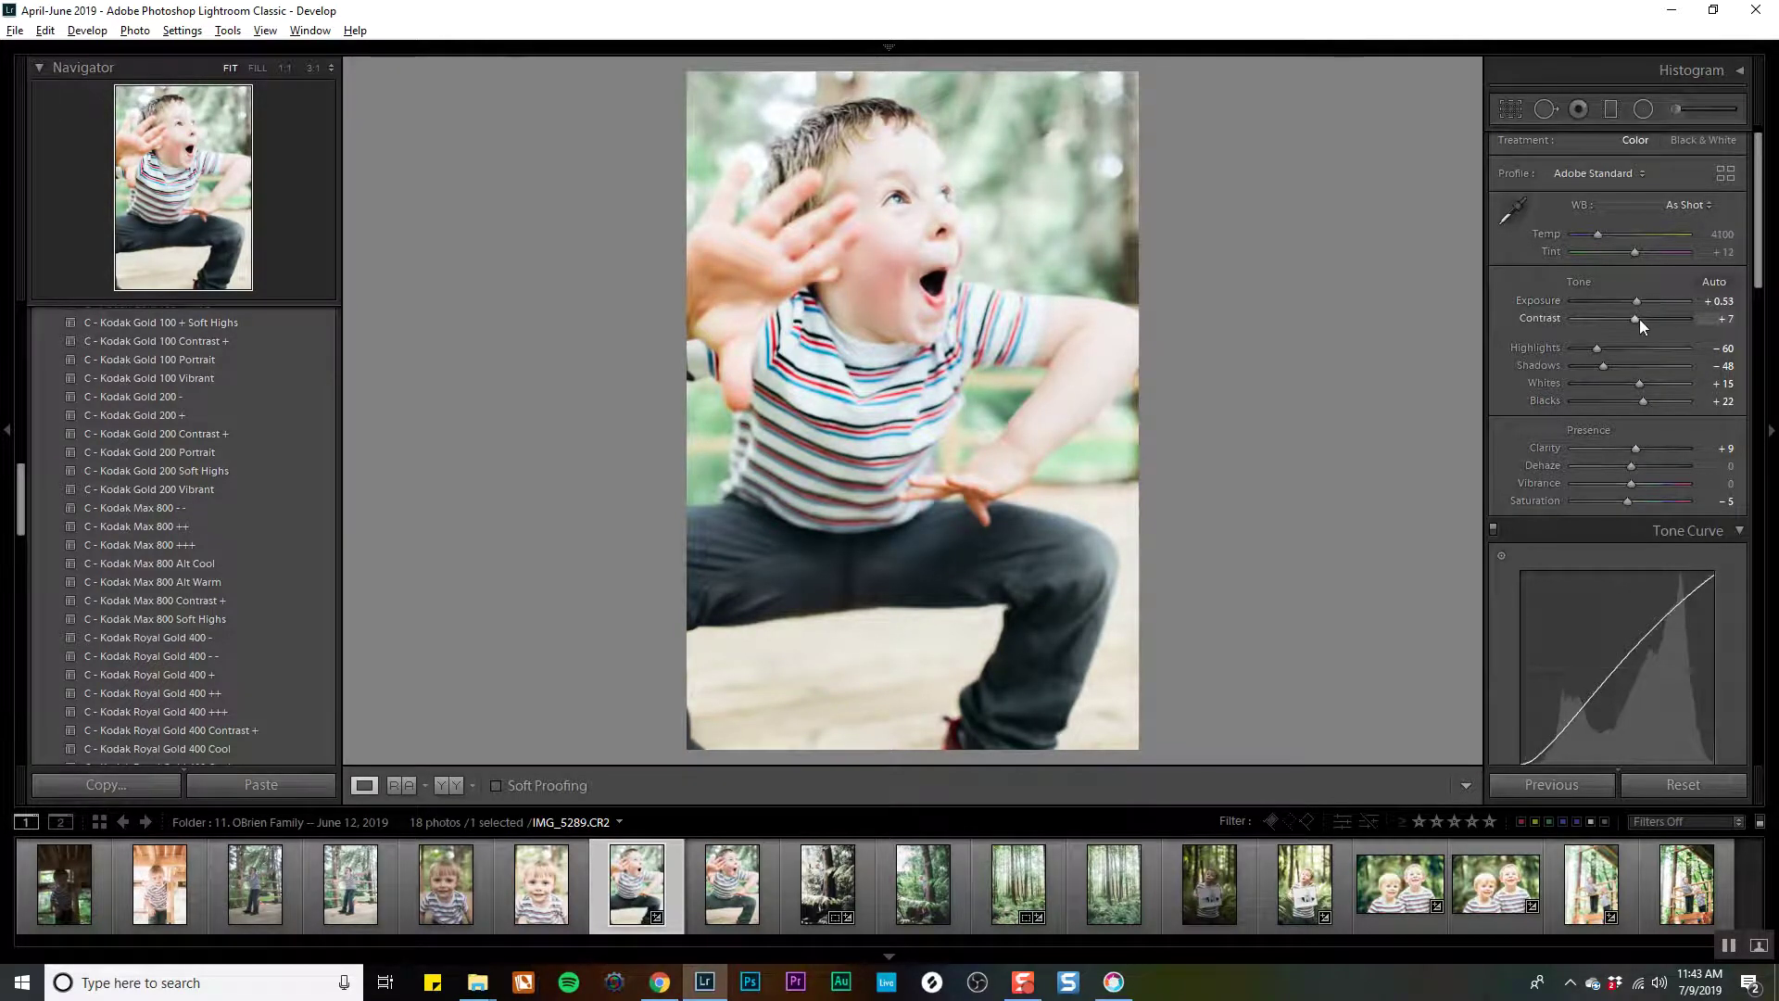
pyautogui.moveTo(1638, 319); pyautogui.dragTo(1638, 321)
# Crop the photo slightly tighter around the squatting boy, keeping the original aspect ratio and trimming off his foot.
pyautogui.click(1509, 109)
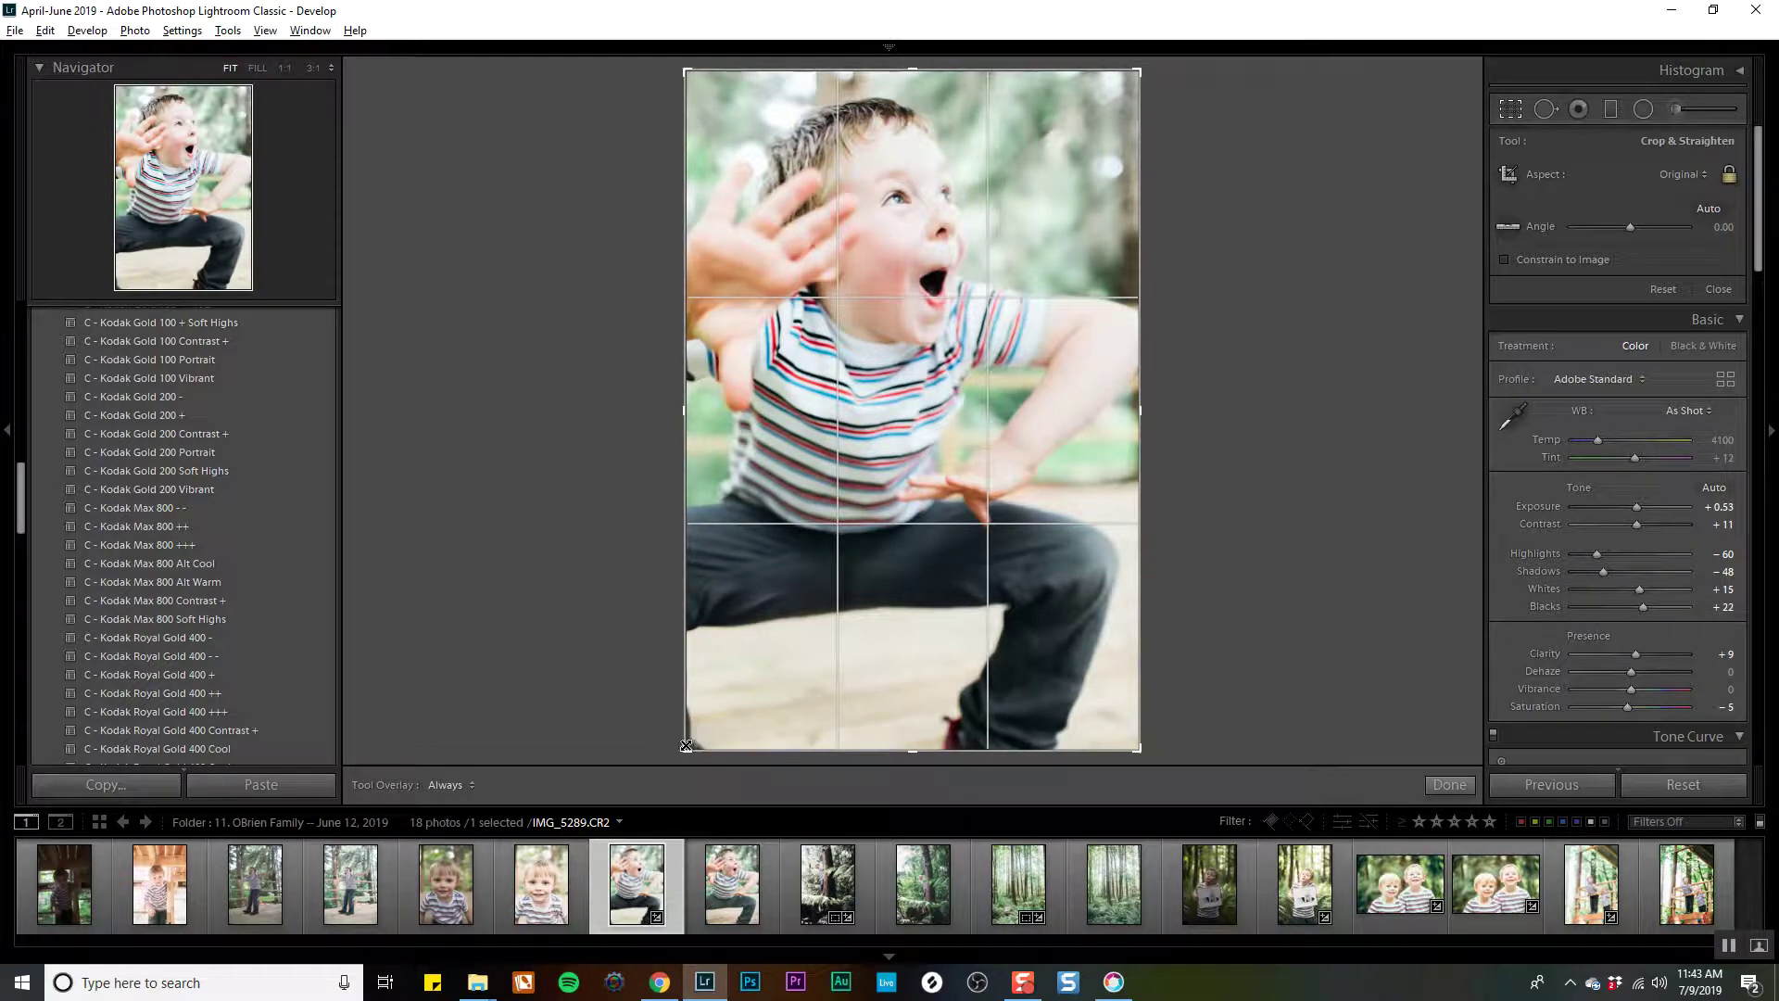
pyautogui.moveTo(686, 746); pyautogui.dragTo(689, 738)
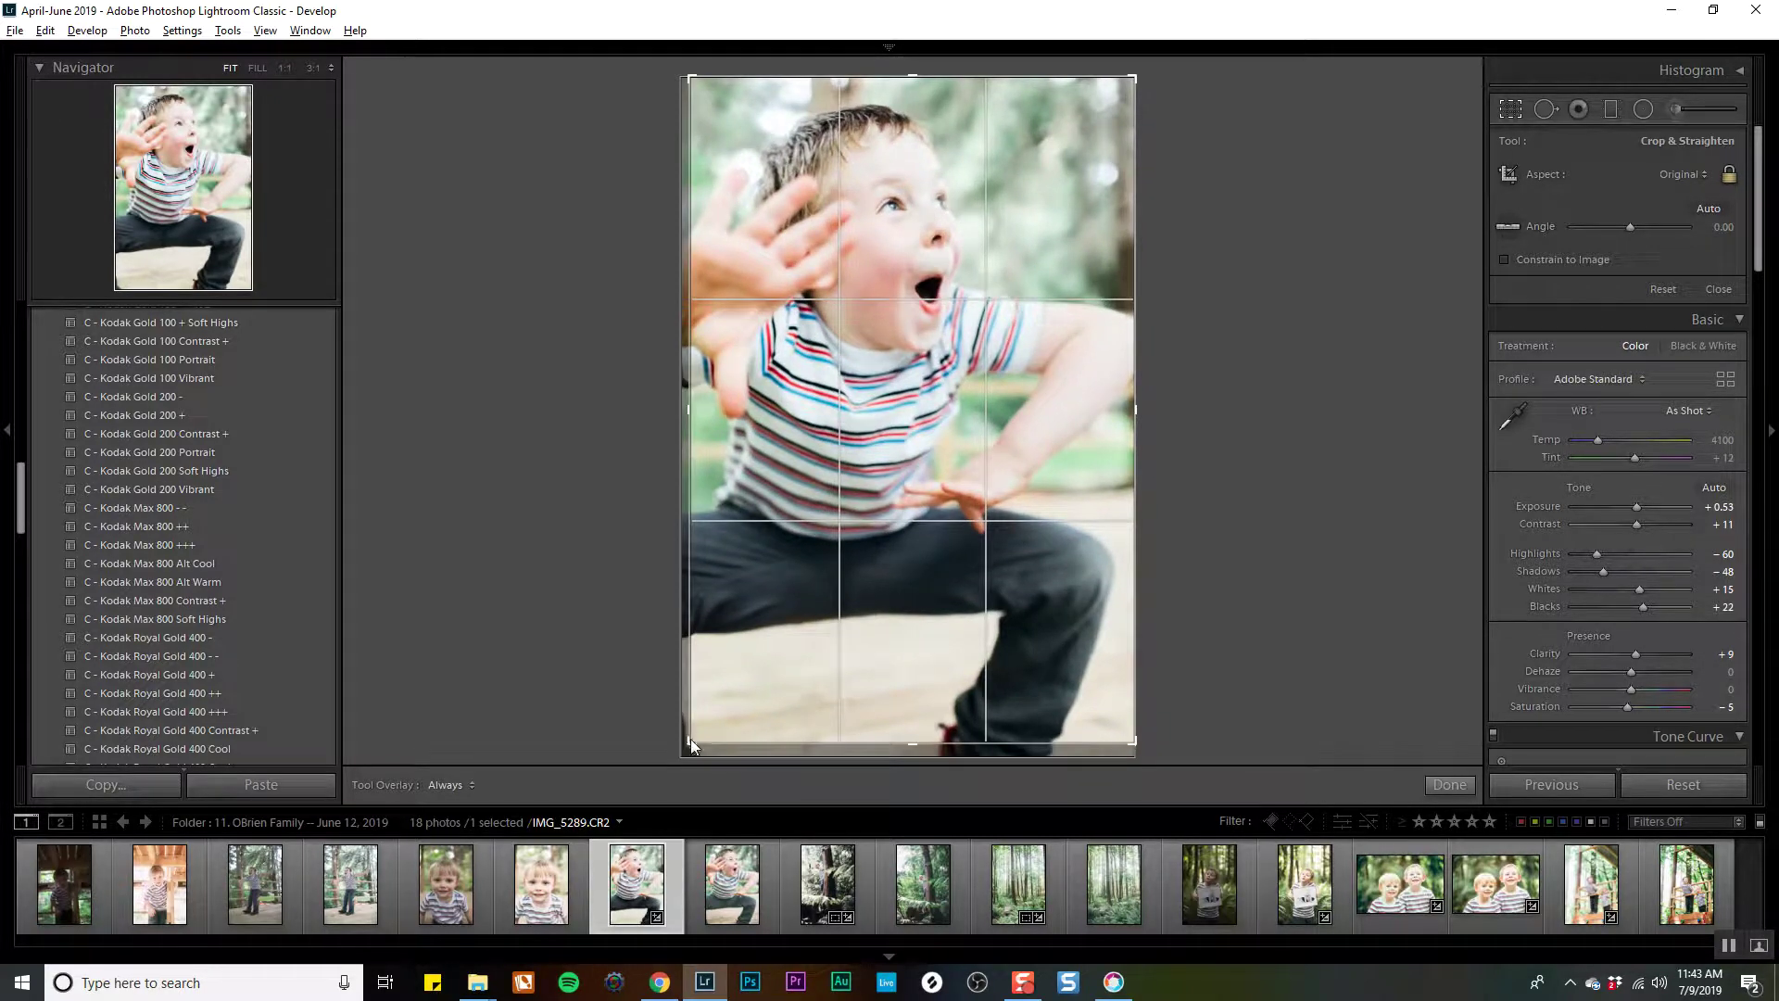
pyautogui.press('Return')
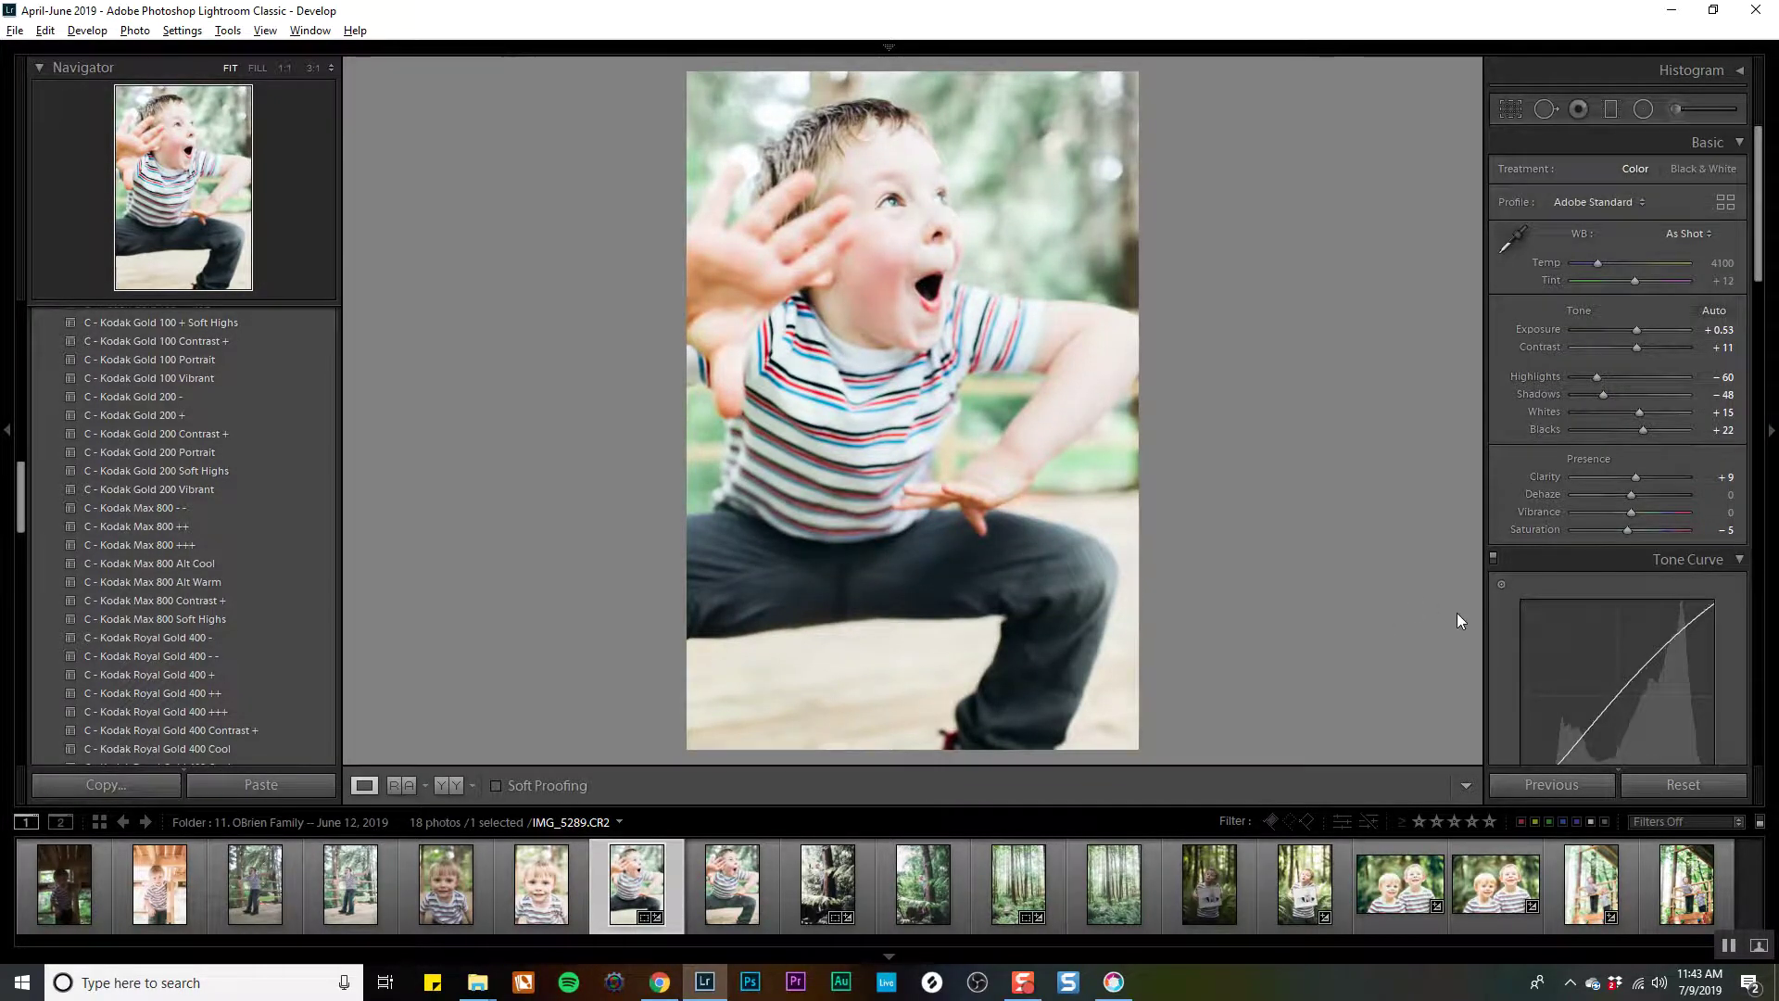
pyautogui.click(1510, 108)
pyautogui.moveTo(1172, 100); pyautogui.dragTo(1151, 48)
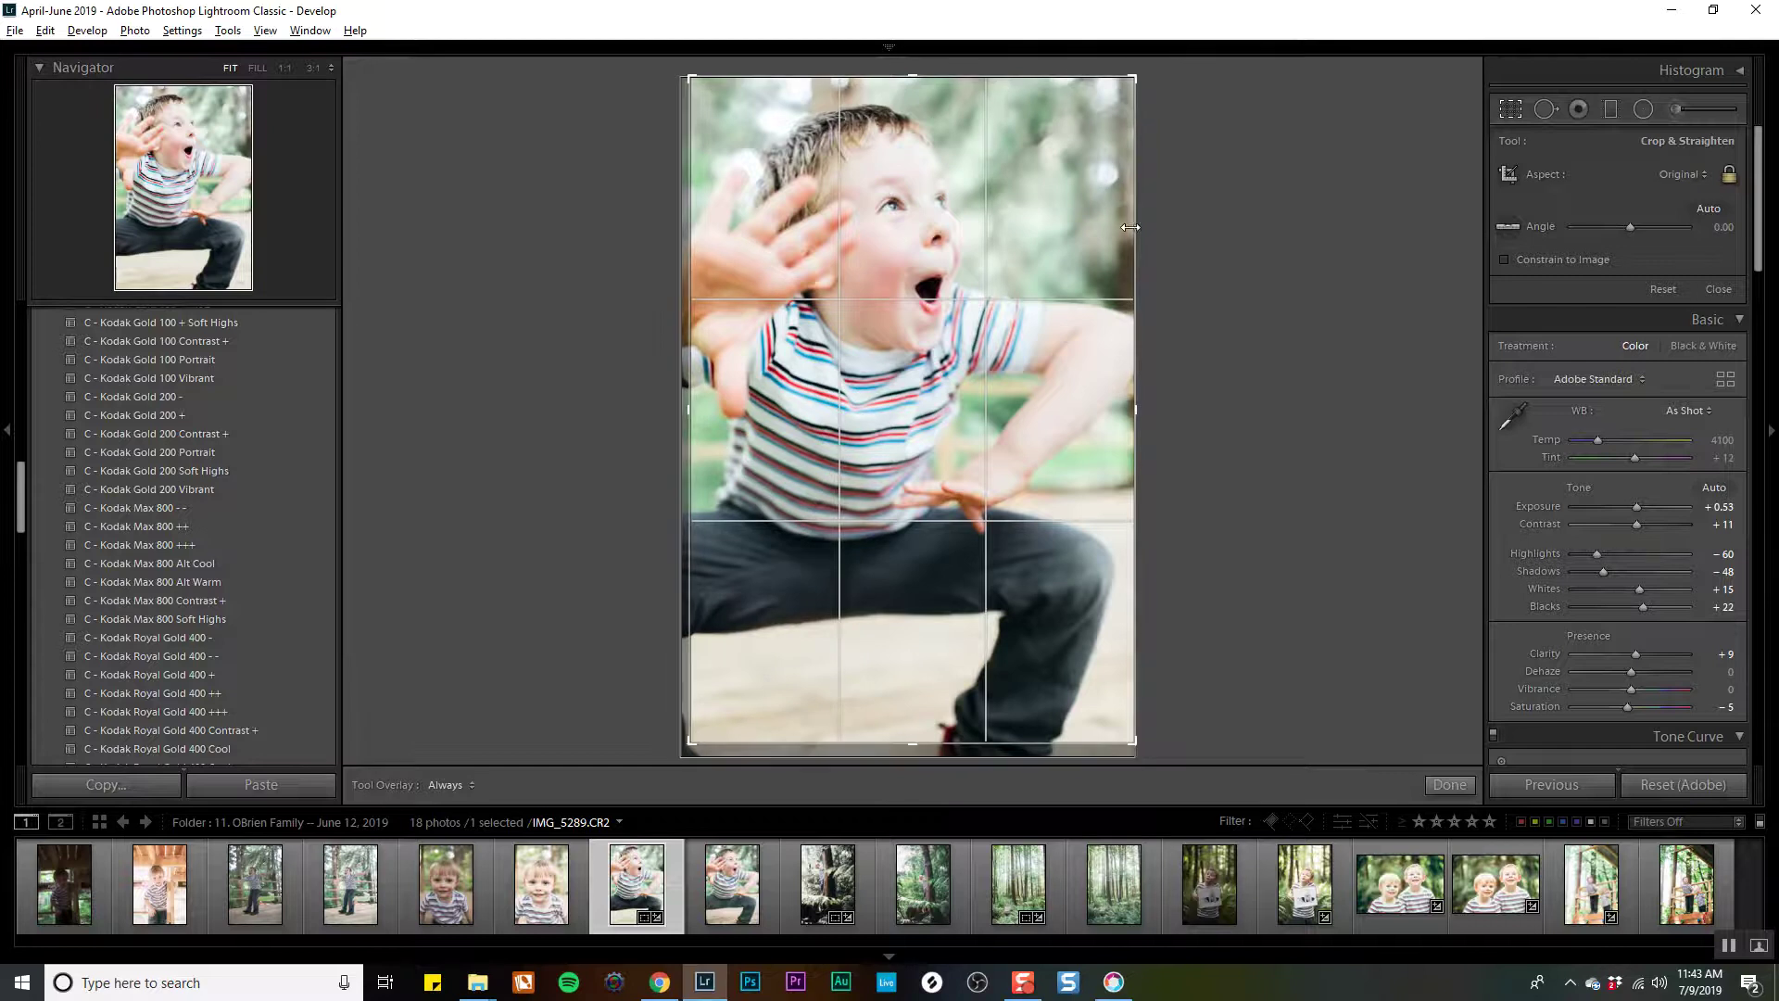
pyautogui.moveTo(1127, 229); pyautogui.dragTo(1122, 232)
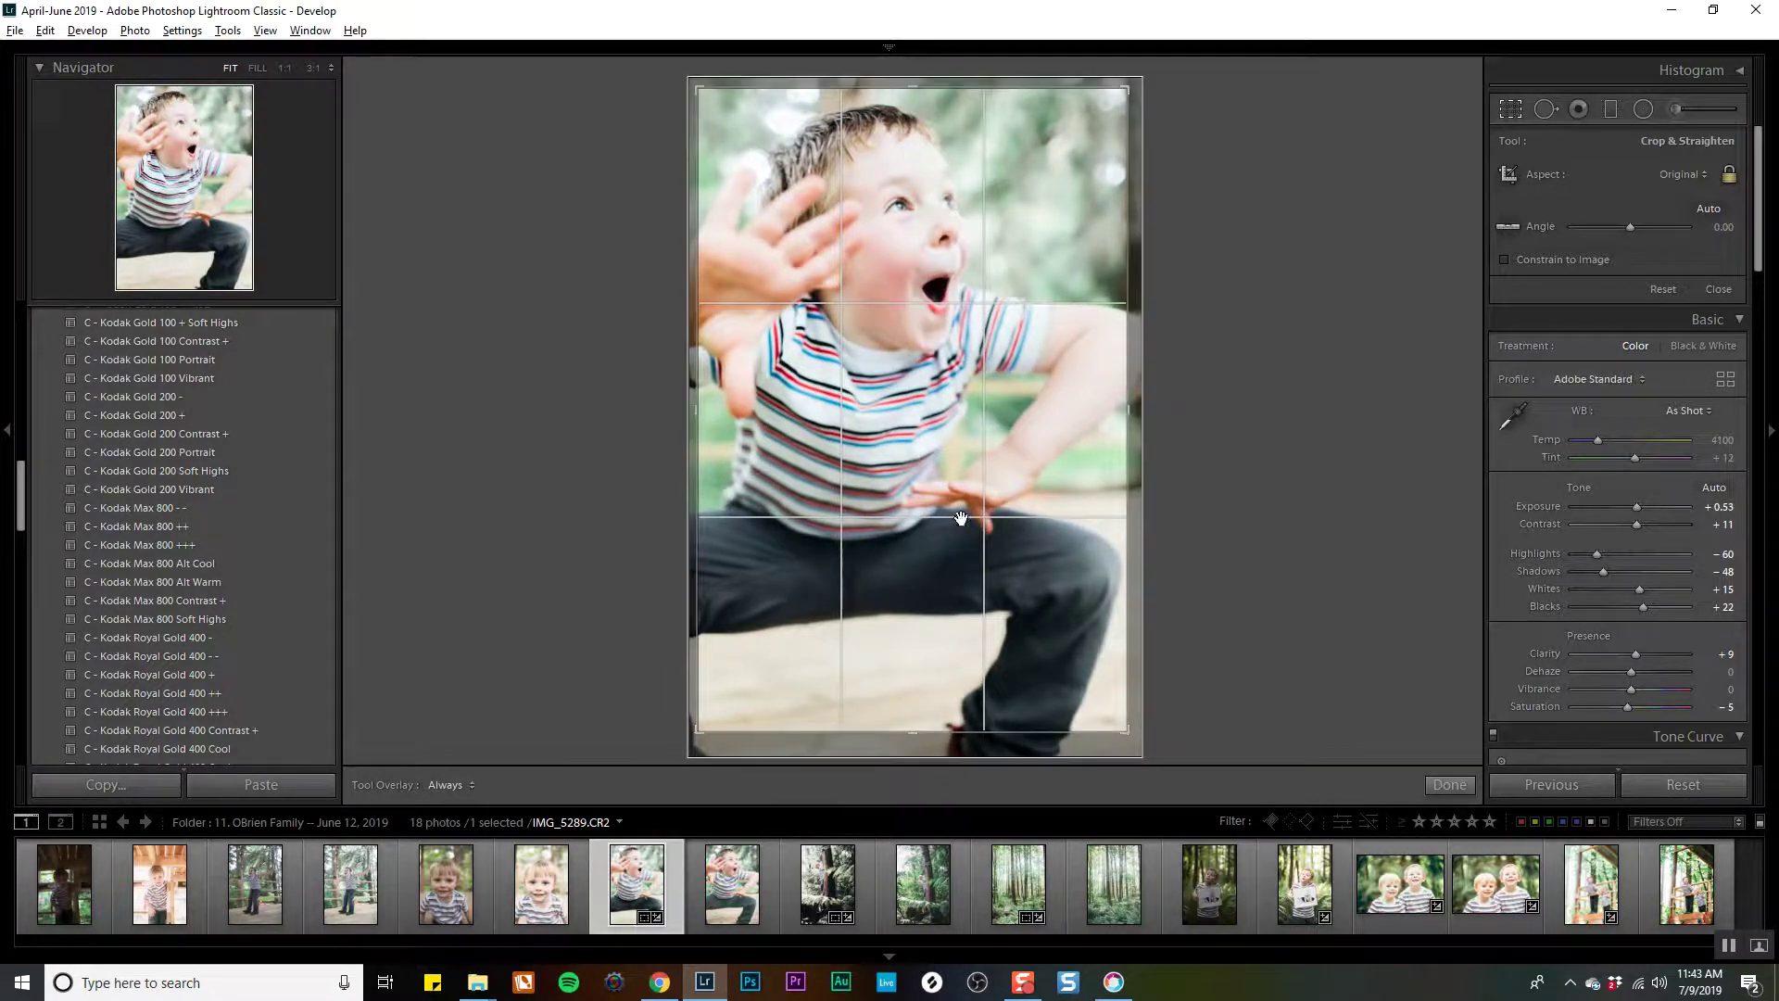
pyautogui.moveTo(958, 731); pyautogui.dragTo(977, 726)
pyautogui.moveTo(895, 615); pyautogui.dragTo(907, 614)
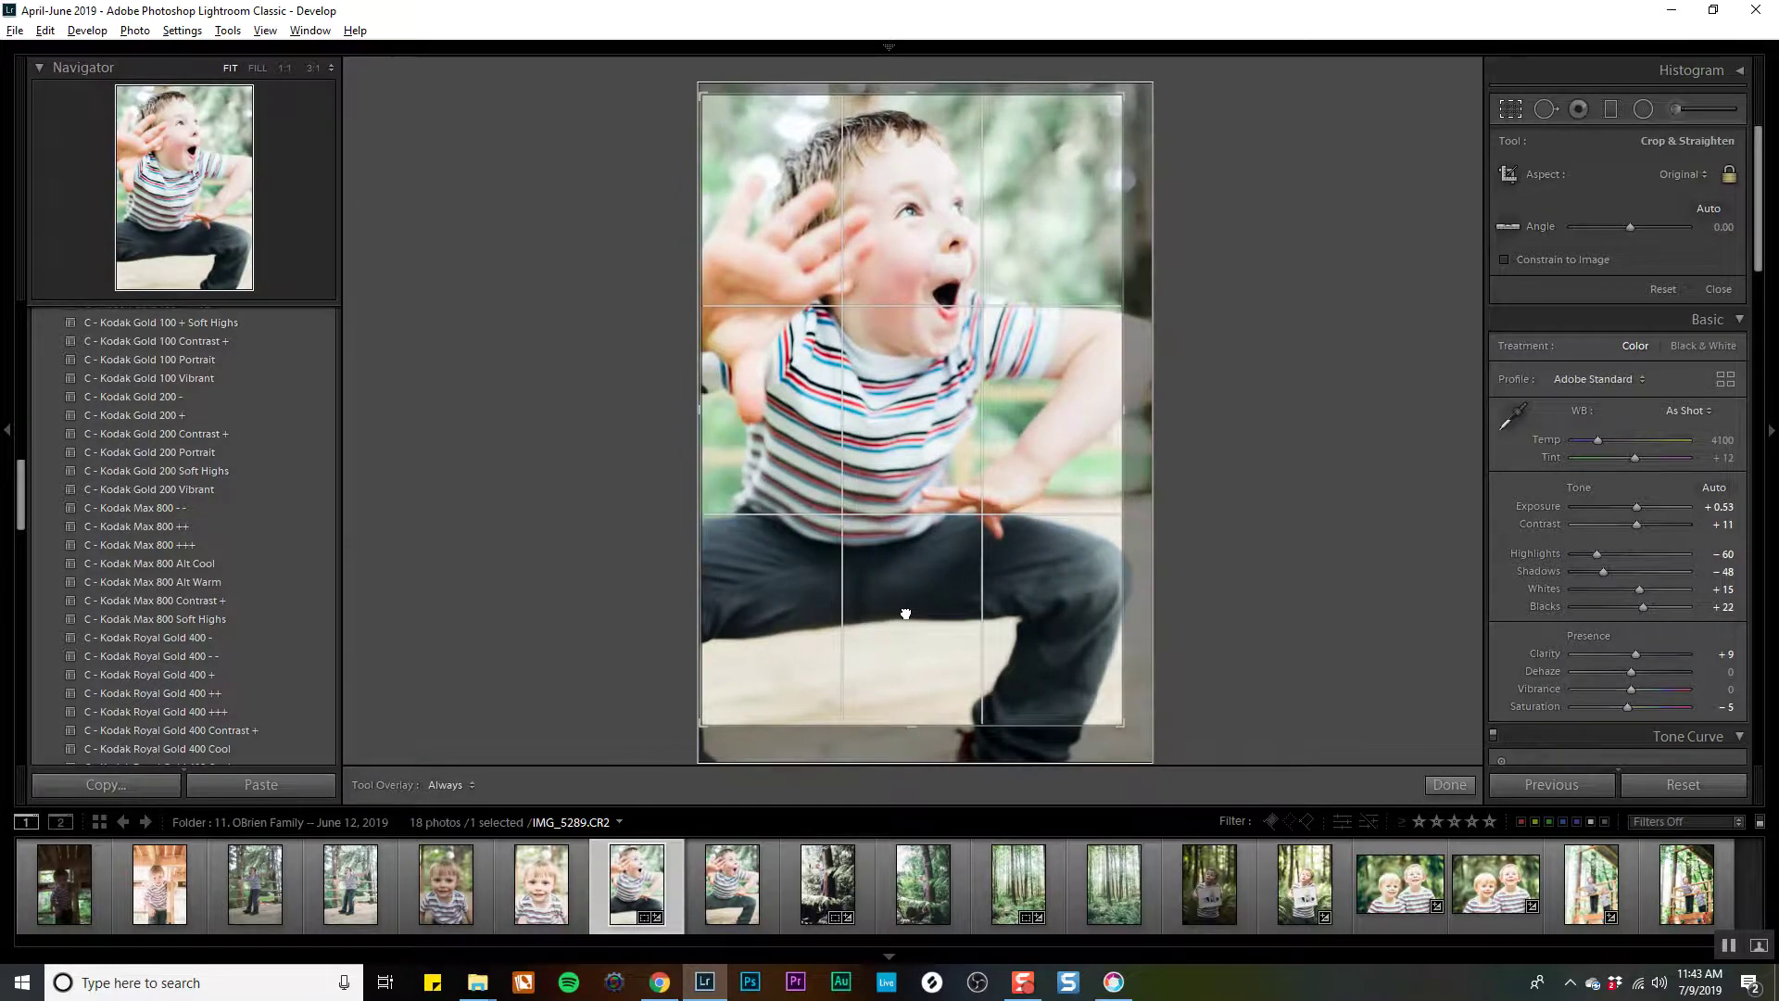
pyautogui.press('Return')
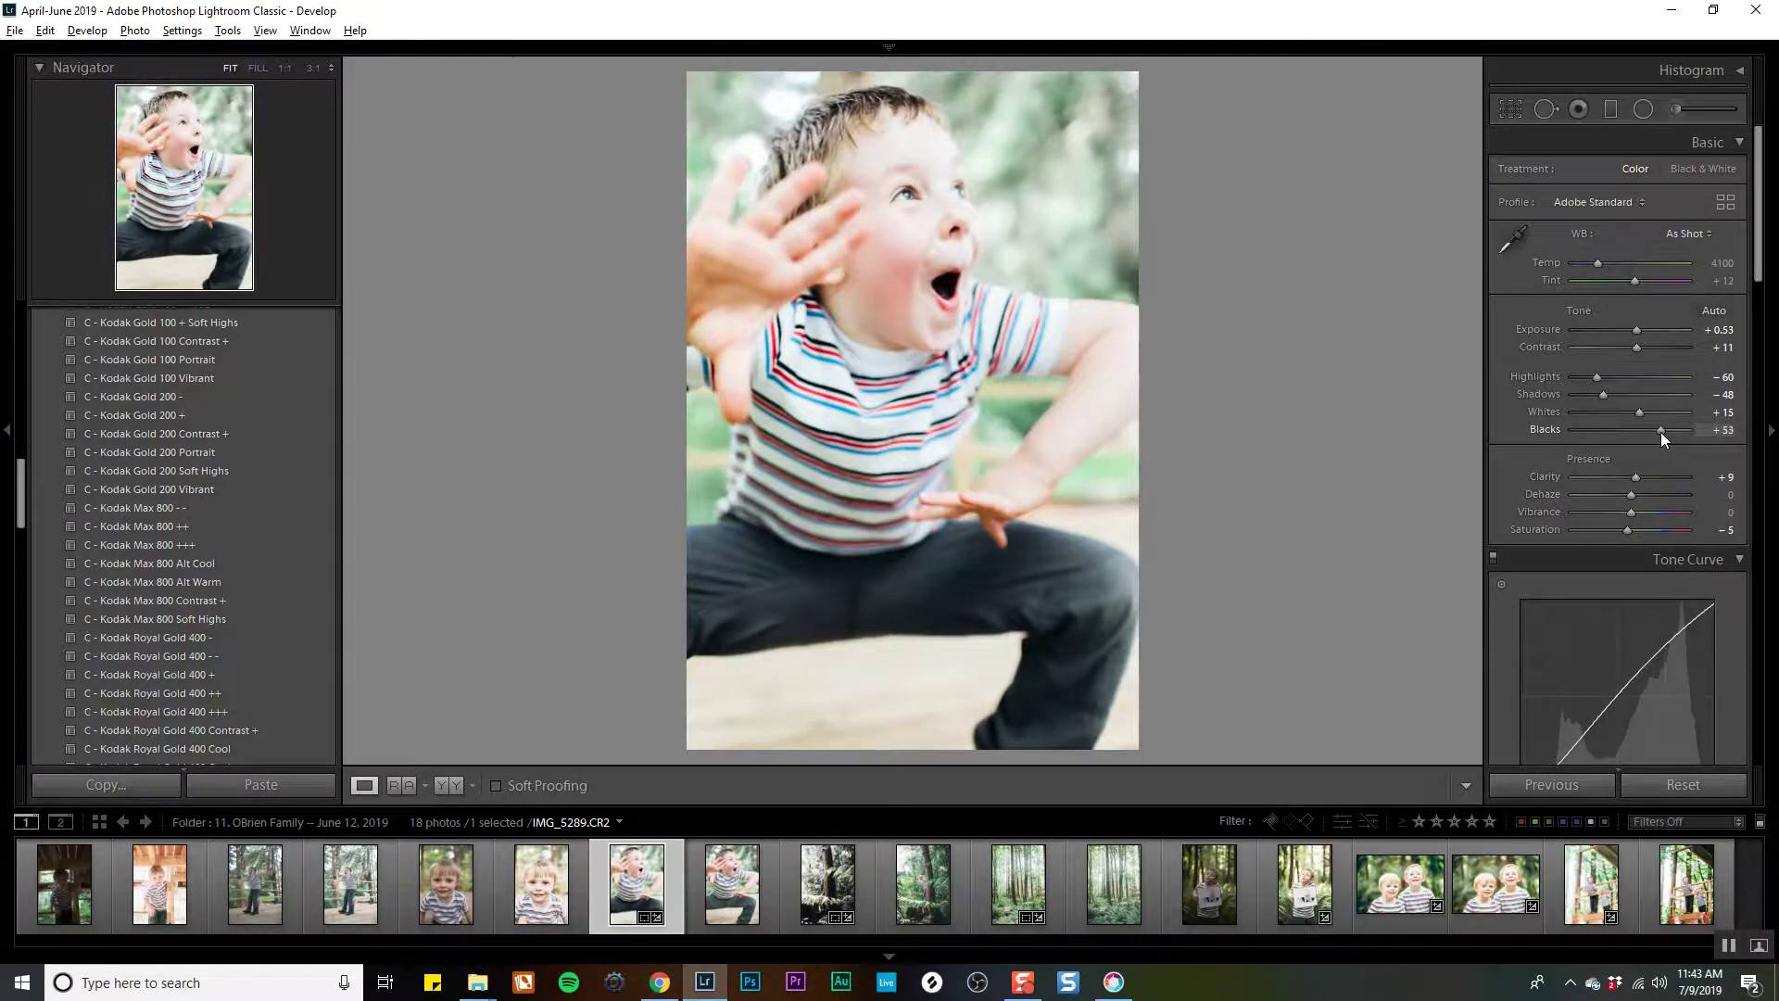
# Set the photo's Contrast to +19, Shadows to -56, Whites to +19 and Blacks to +48, and the tone curve Darks to +4.
pyautogui.moveTo(1660, 432); pyautogui.dragTo(1641, 348)
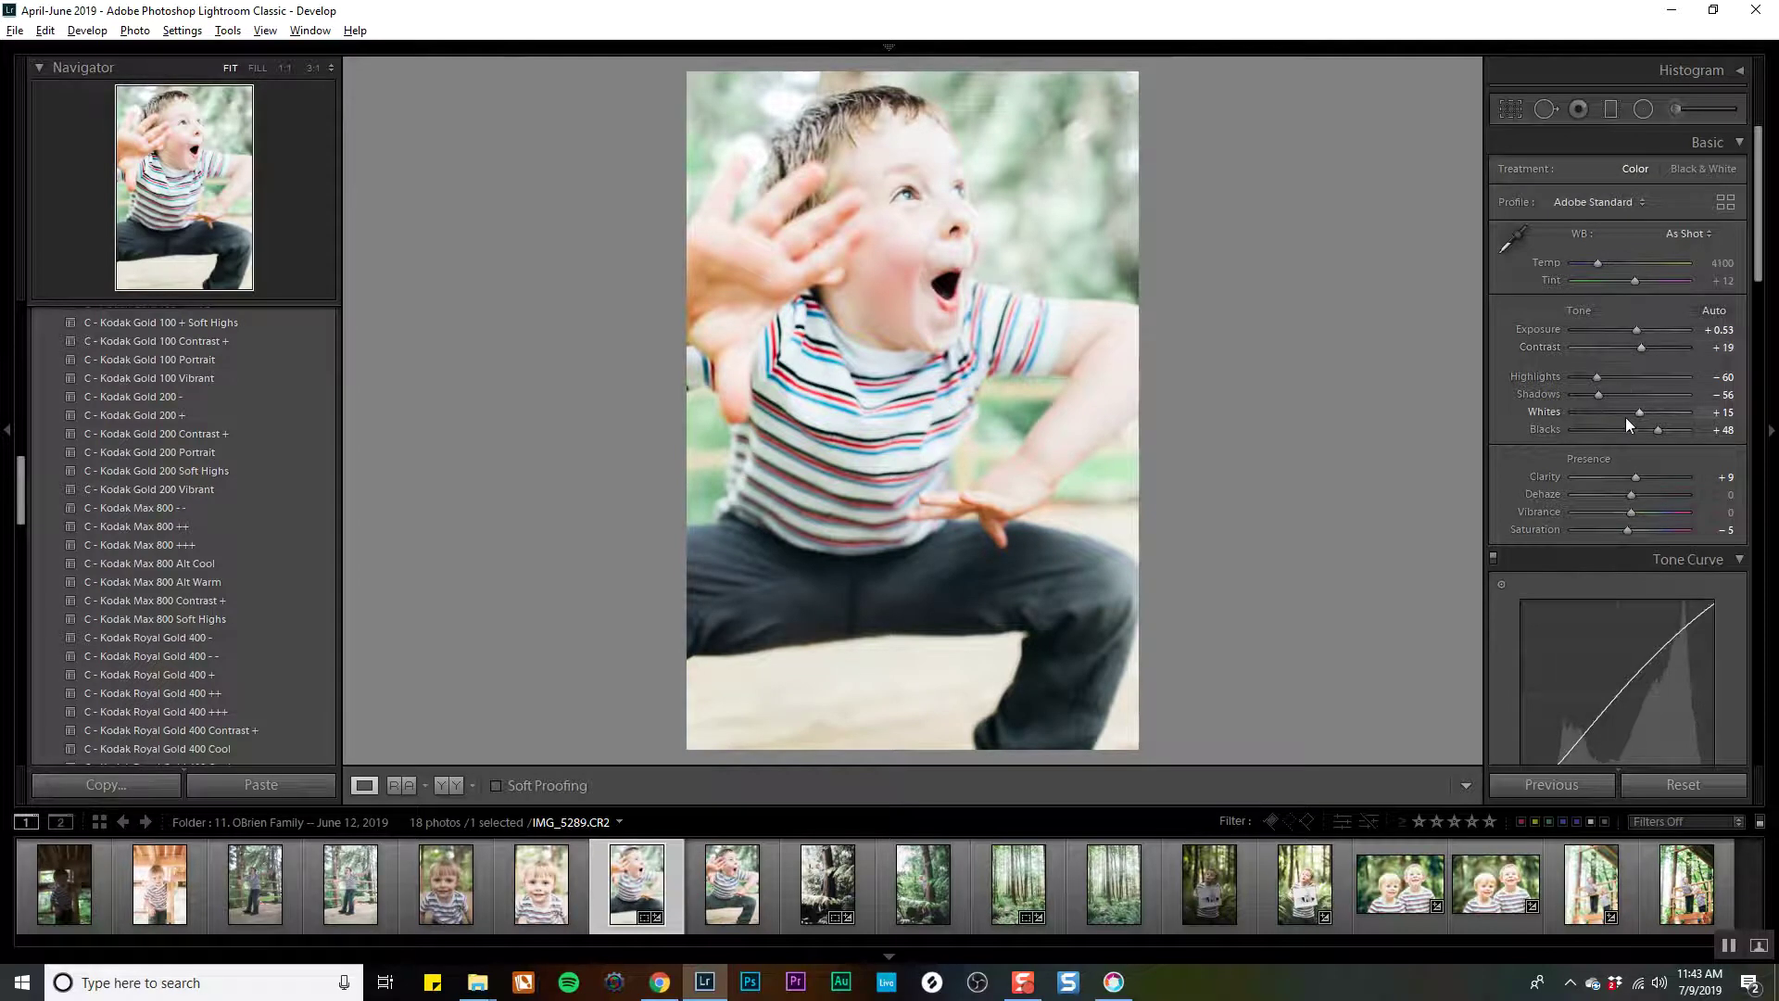
pyautogui.moveTo(1626, 417); pyautogui.dragTo(1642, 406)
pyautogui.scroll(-3, 1612, 649)
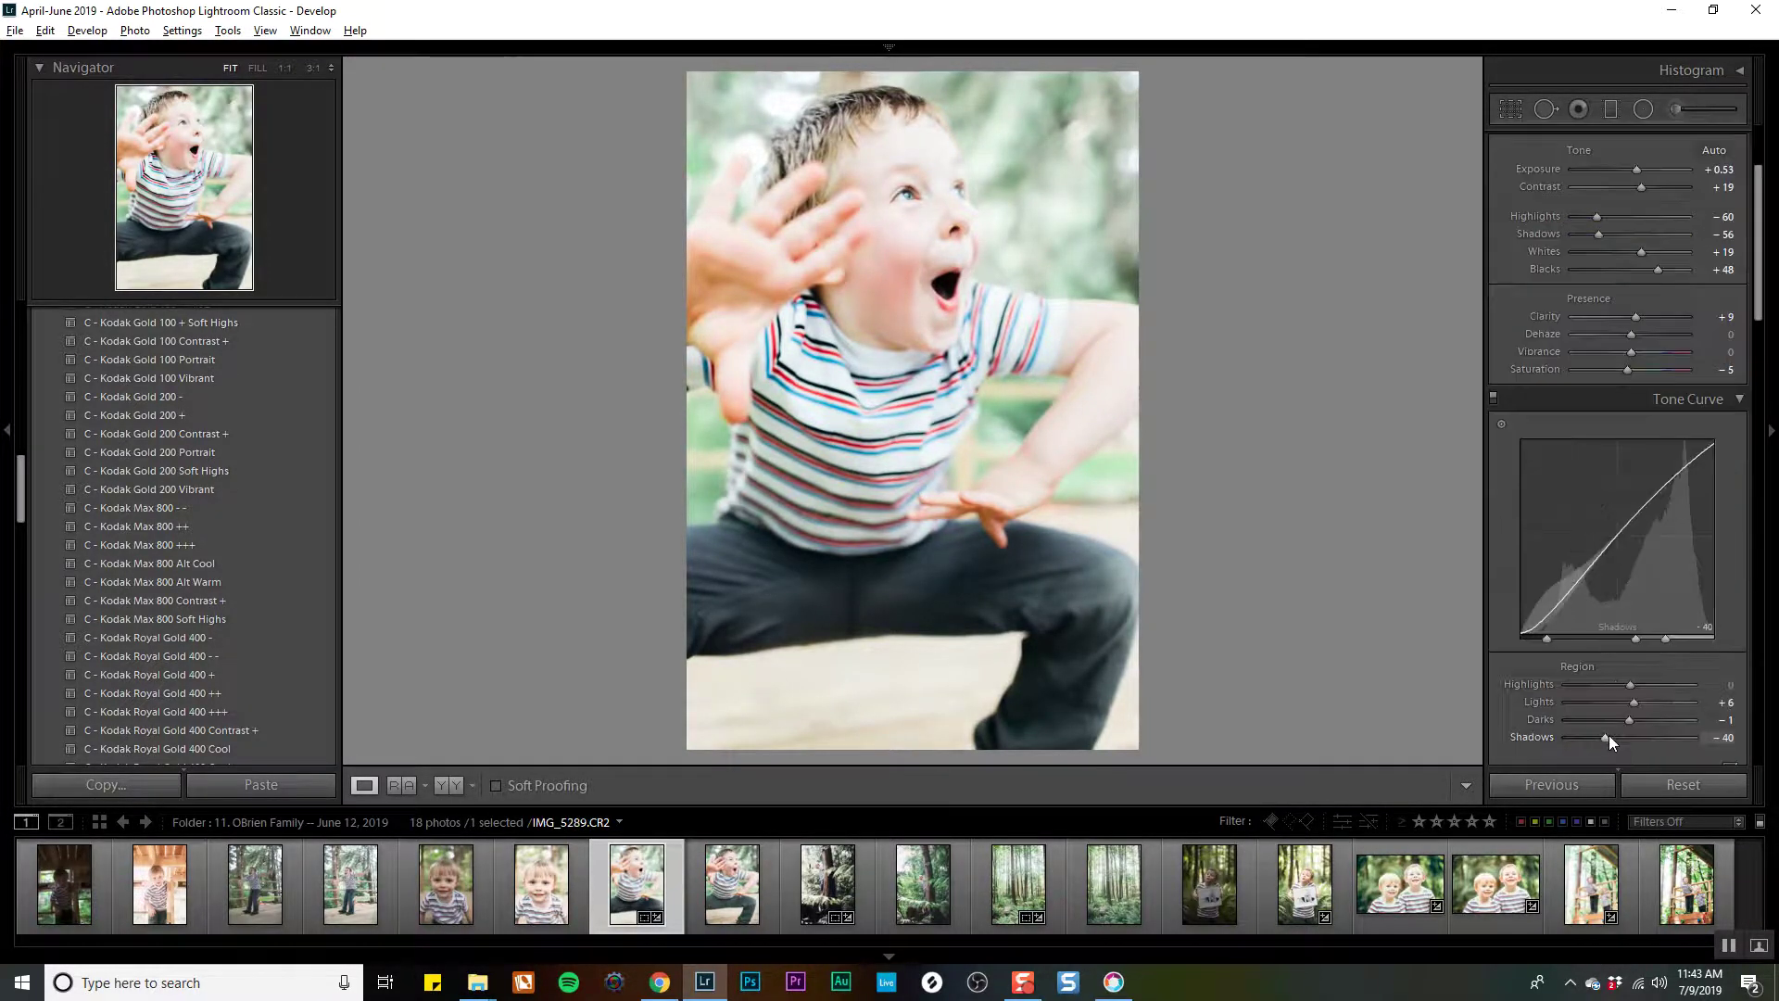
pyautogui.moveTo(1628, 720); pyautogui.dragTo(1632, 721)
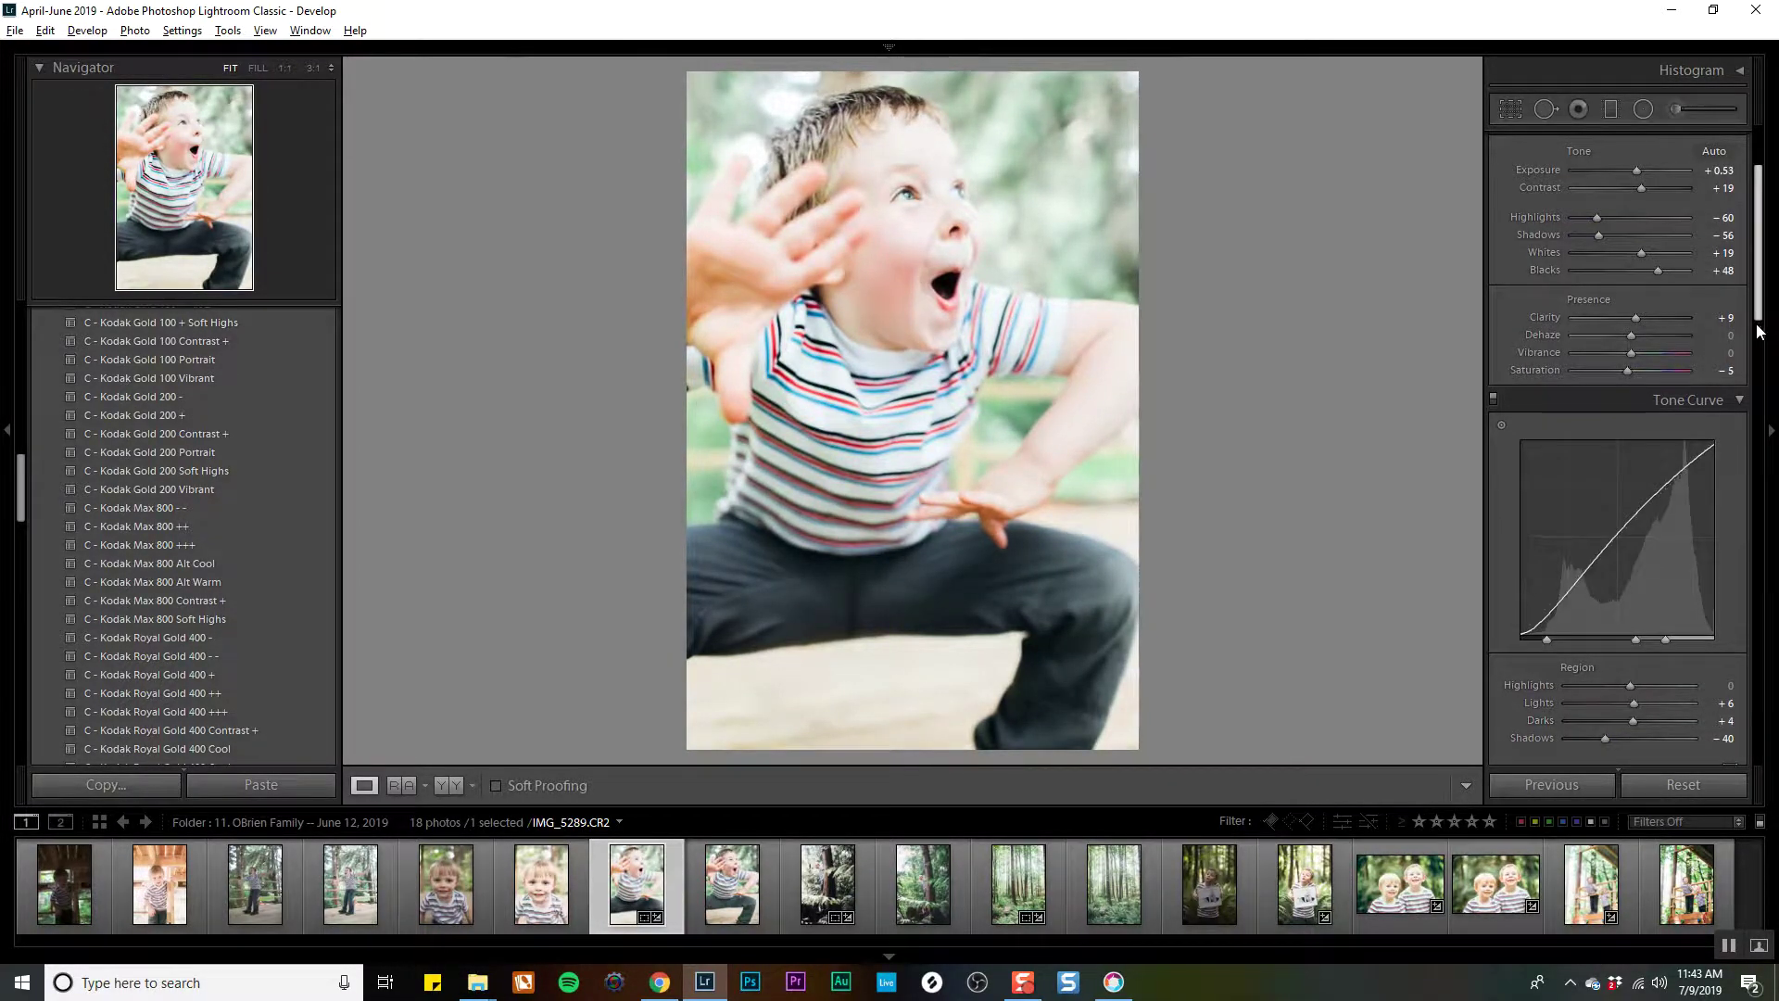
# Compare the edited IMG_5289.CR2 side by side with OBRIEN_30.jpg, and show the raw edit on its own.
pyautogui.moveTo(1758, 331); pyautogui.dragTo(1734, 606)
pyautogui.press('c')
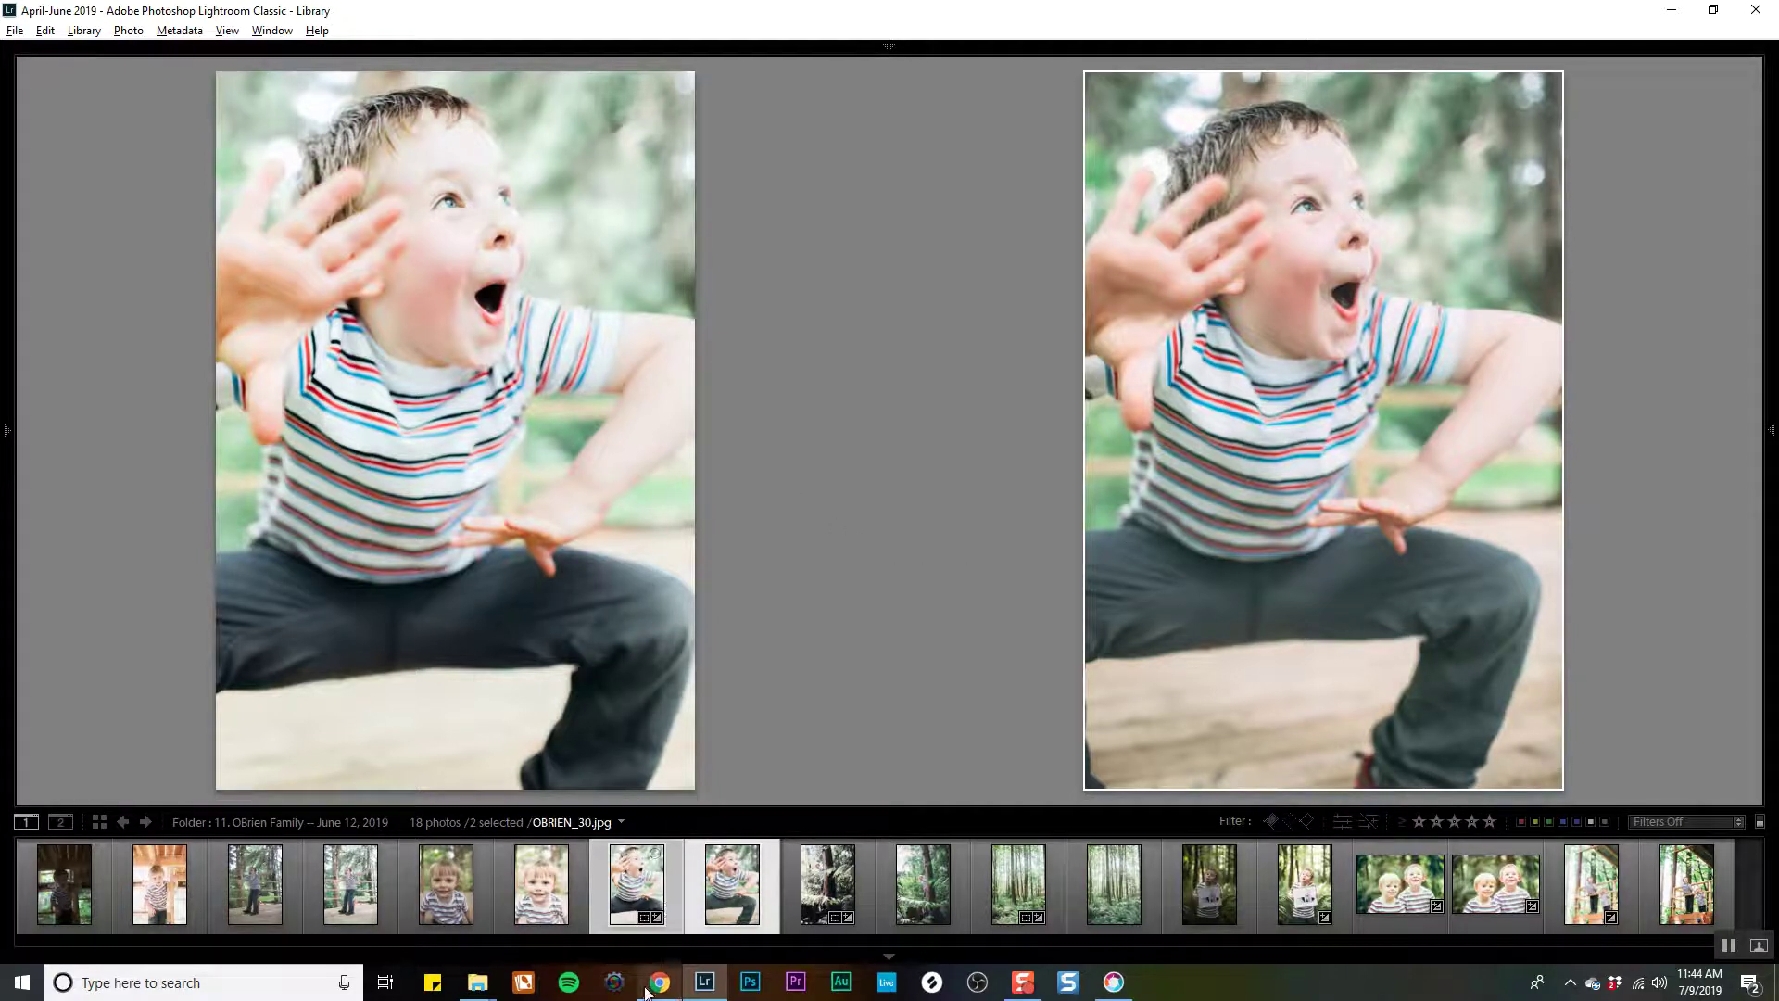
pyautogui.click(637, 892)
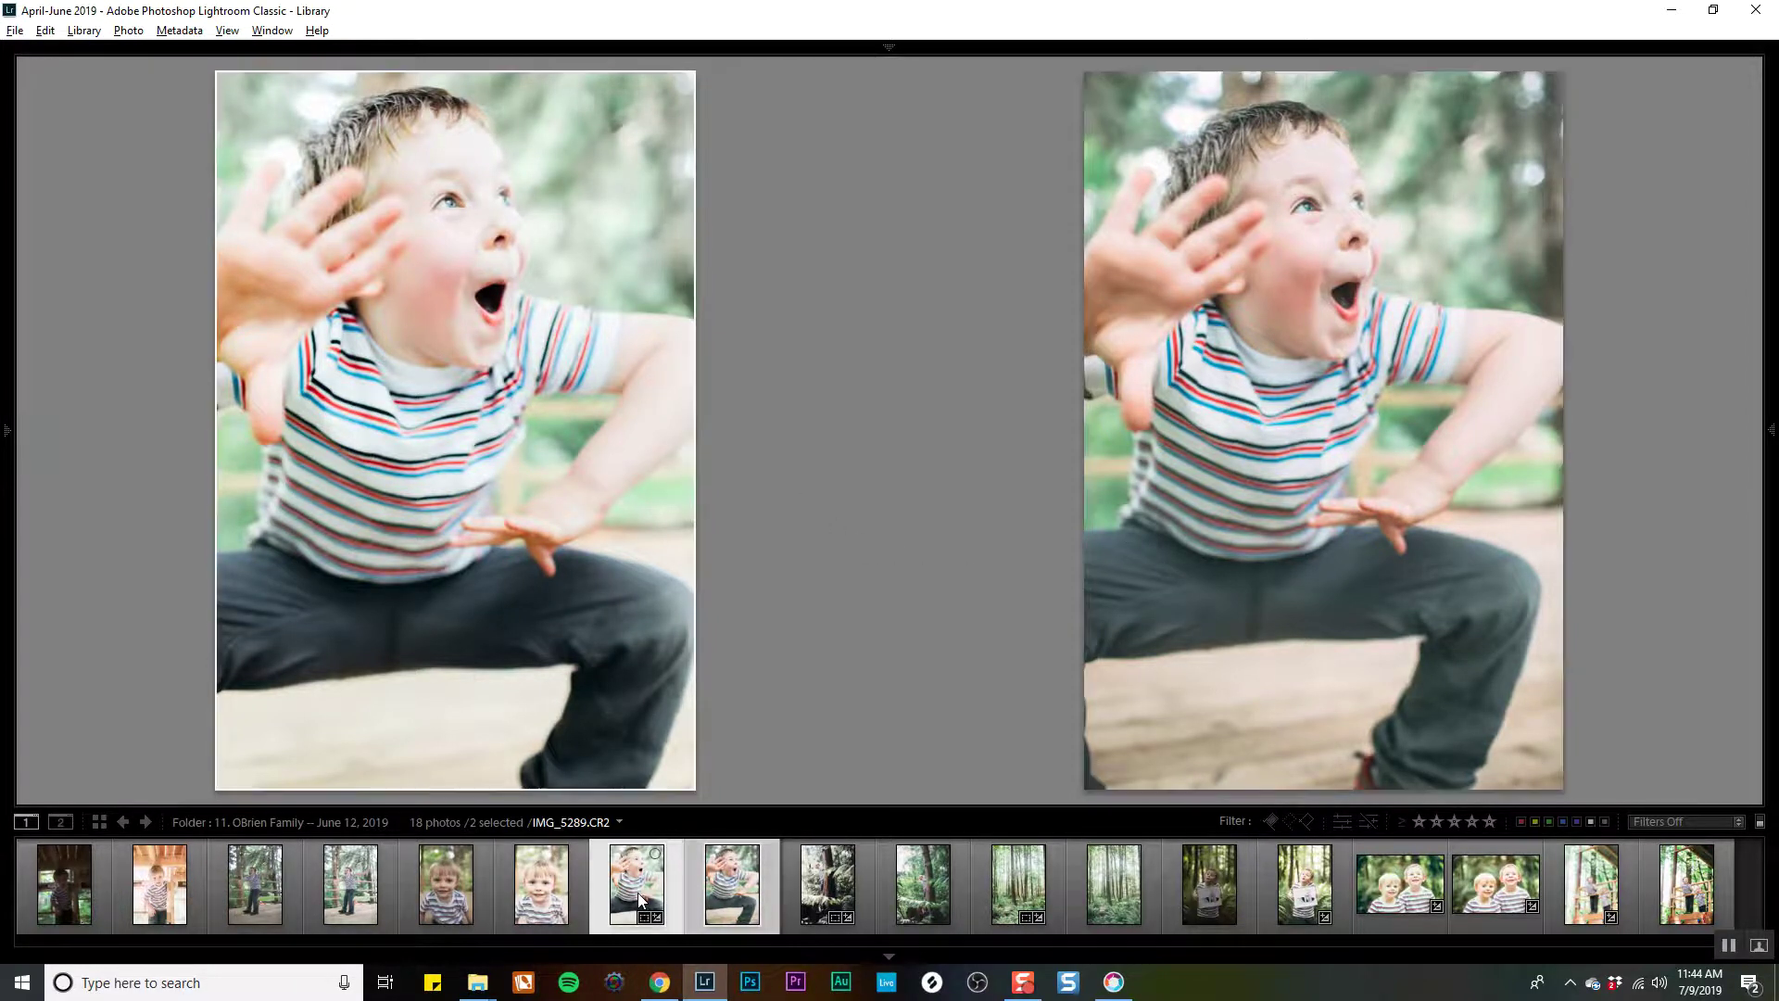
pyautogui.click(623, 889)
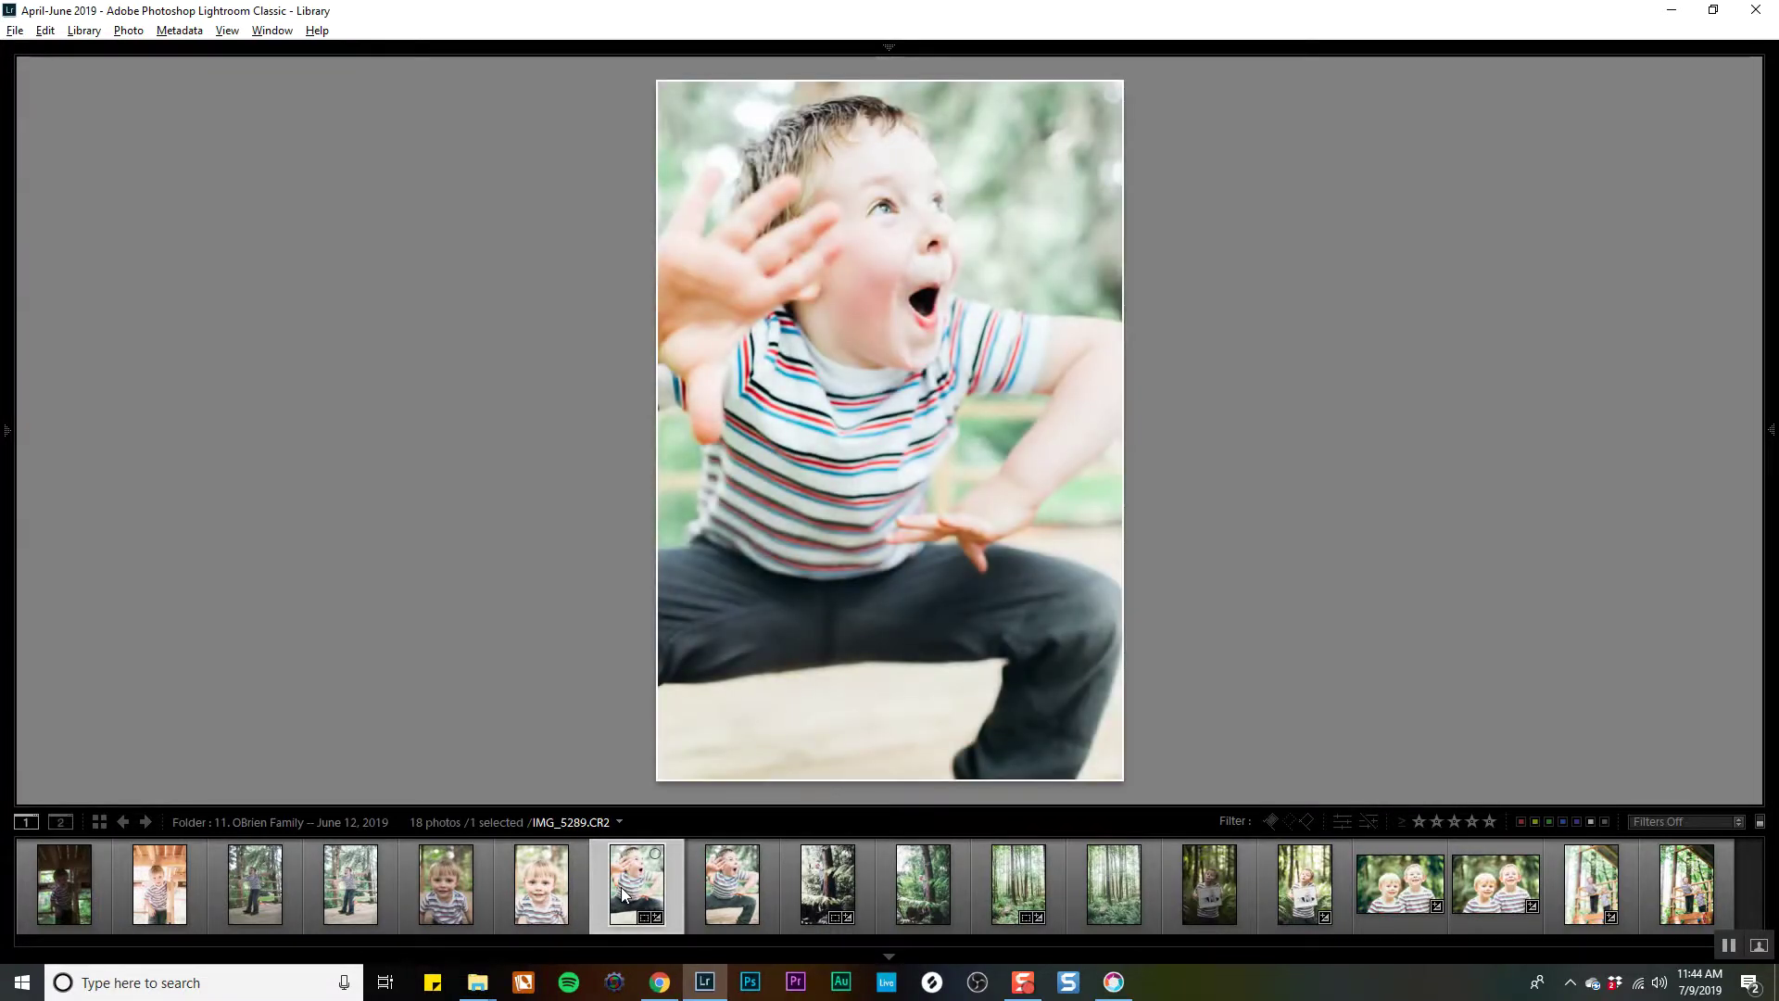
# Open OBRIEN_21.jpg for developing and set its Exposure to +0.12, Contrast to +6, Shadows to +4 and Clarity to +7.
pyautogui.click(459, 896)
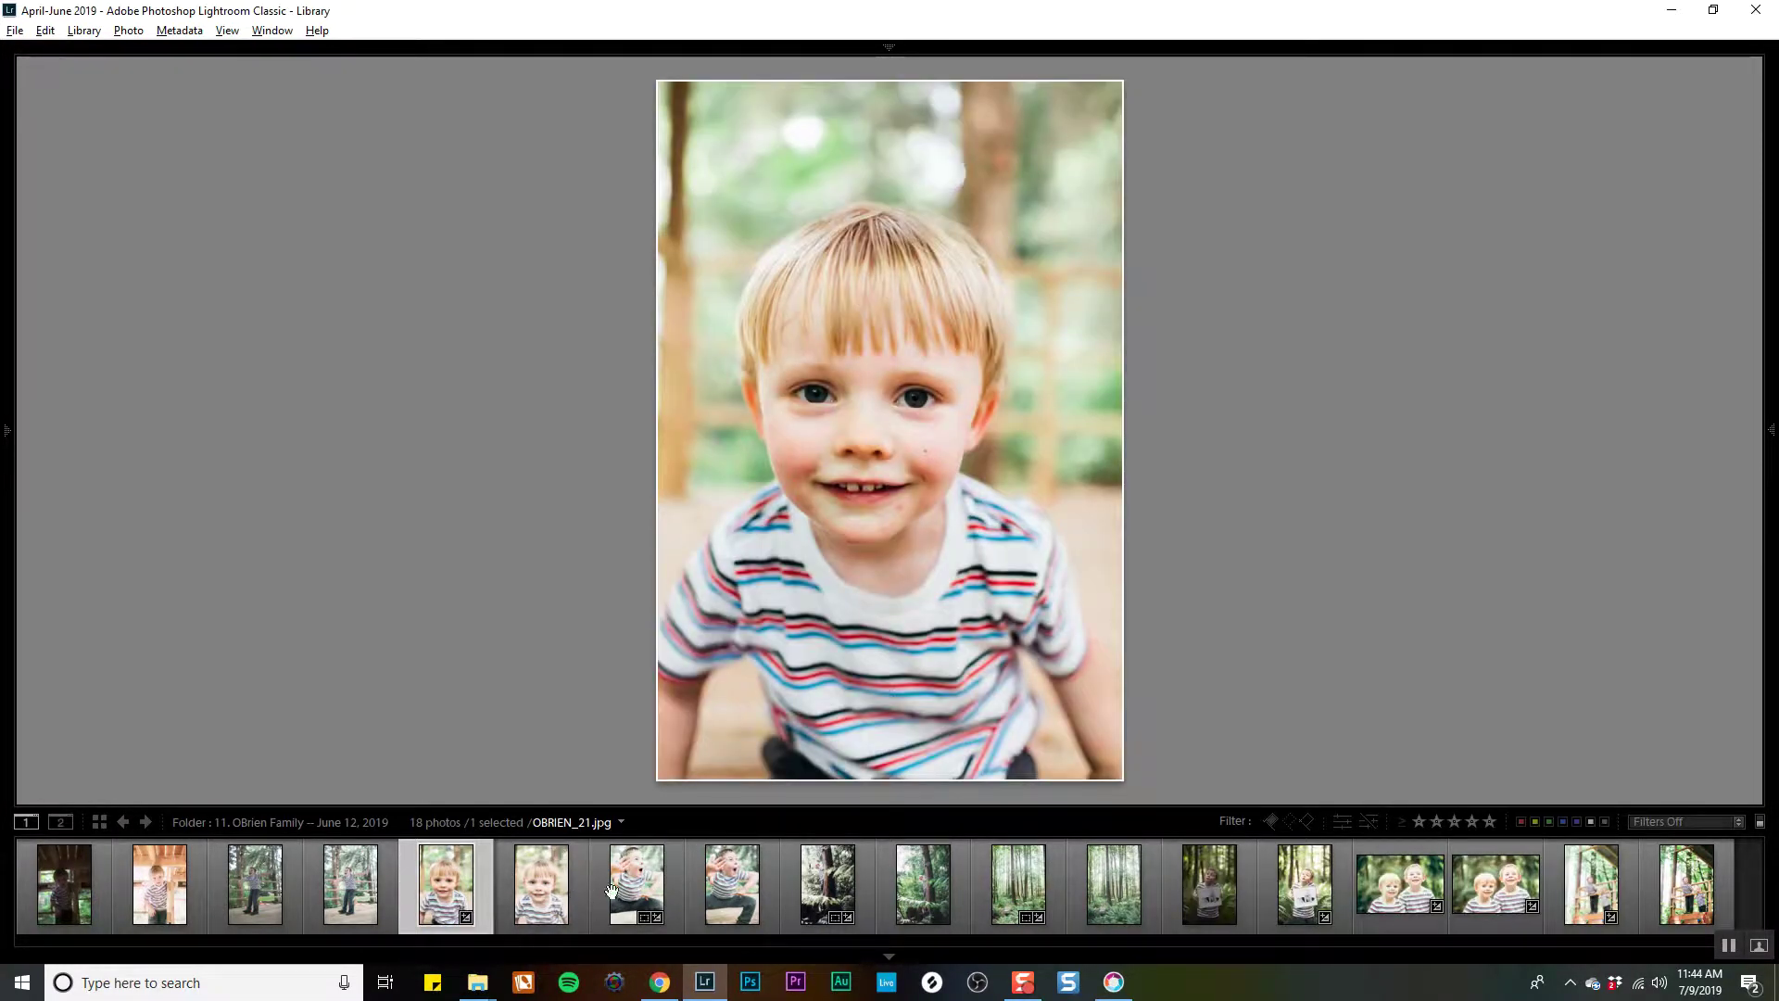
pyautogui.press('d')
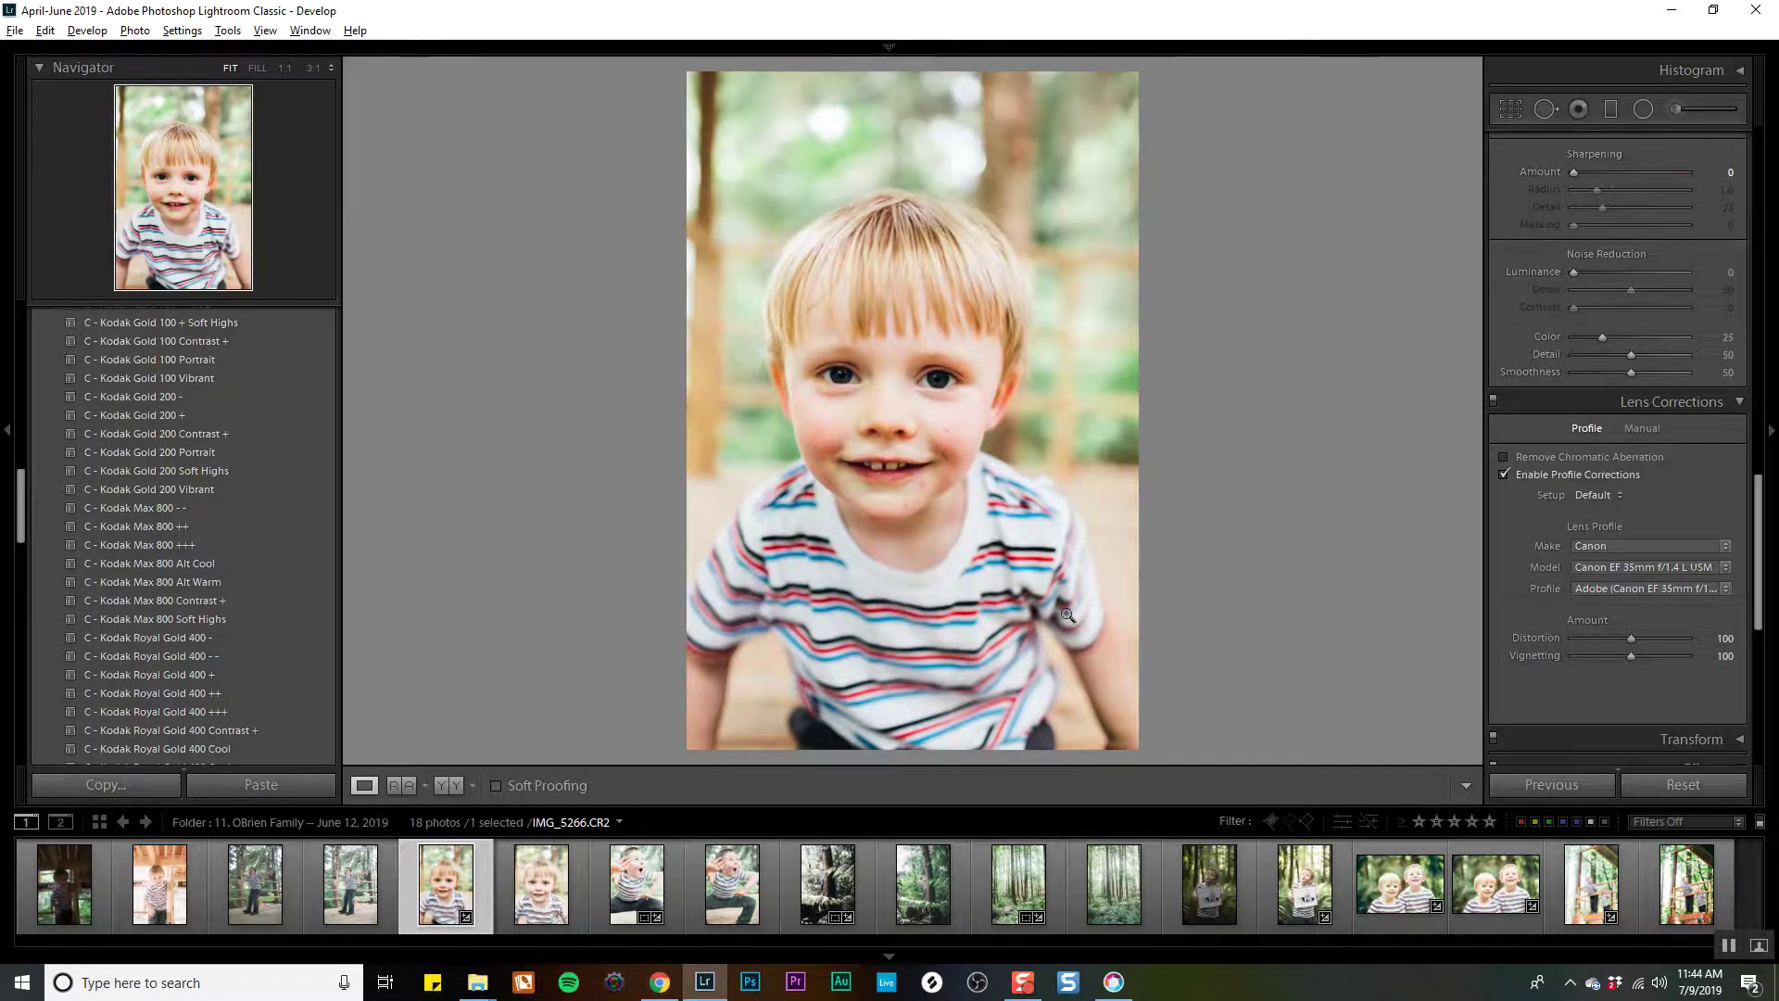
pyautogui.click(552, 895)
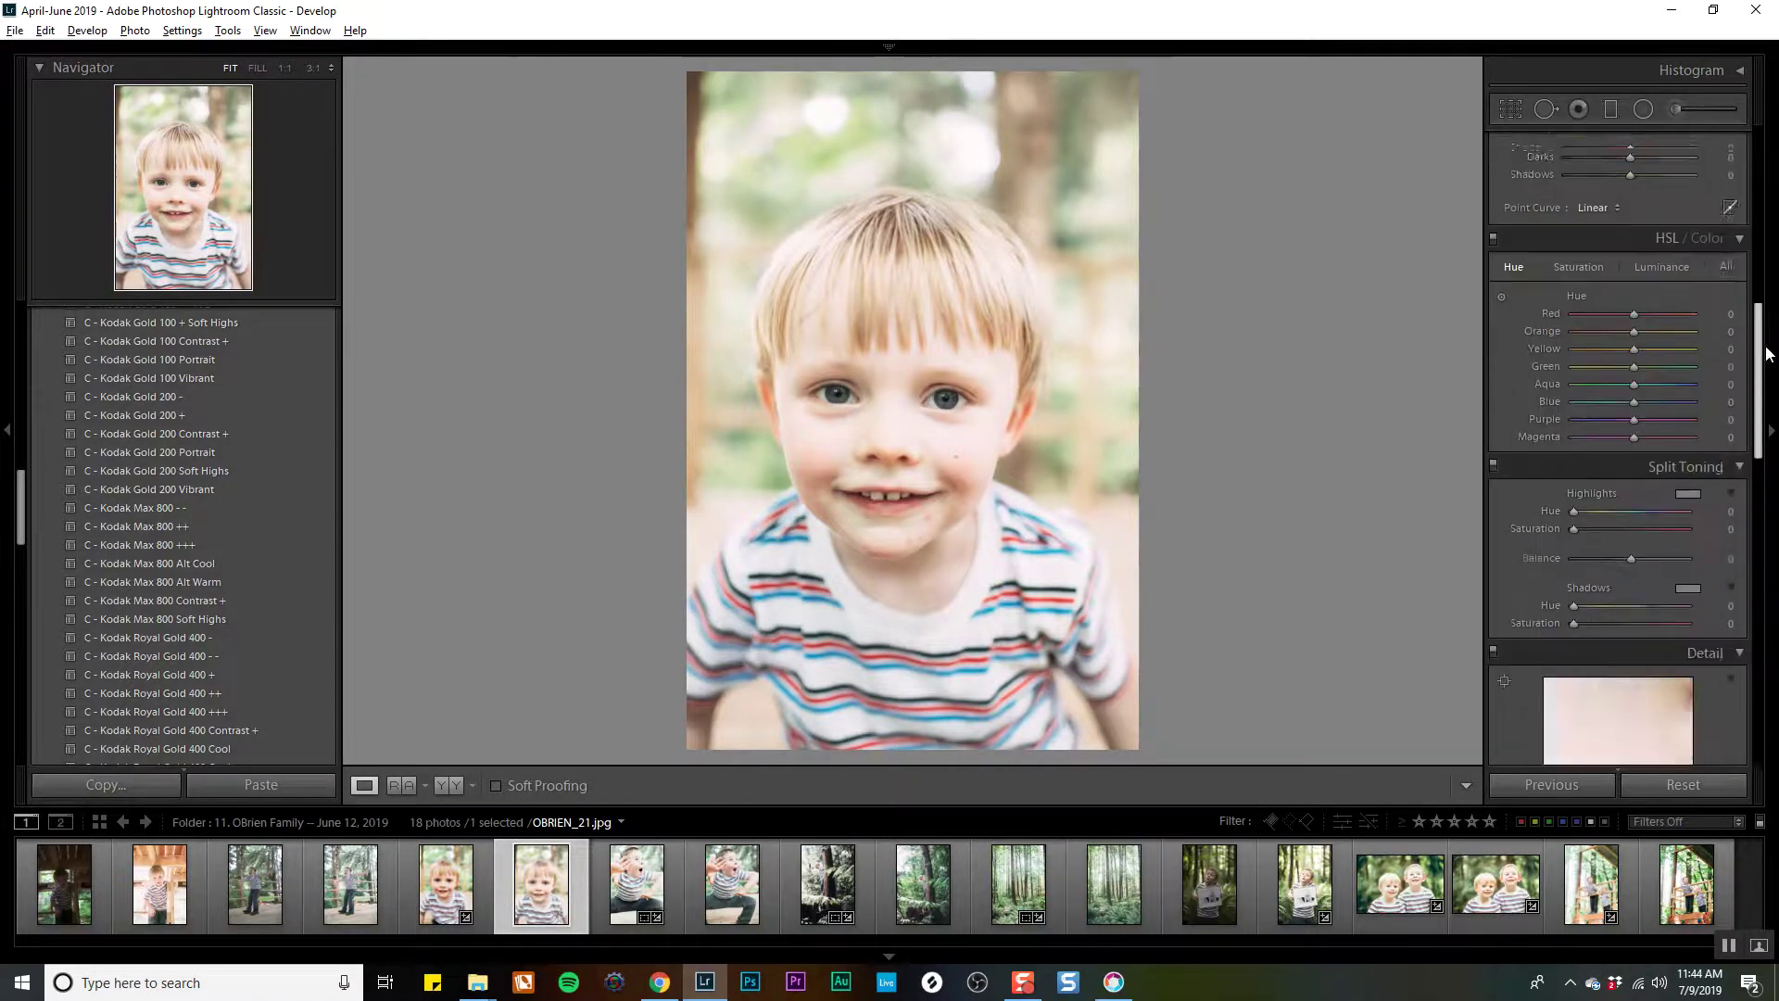
pyautogui.scroll(10, 1649, 538)
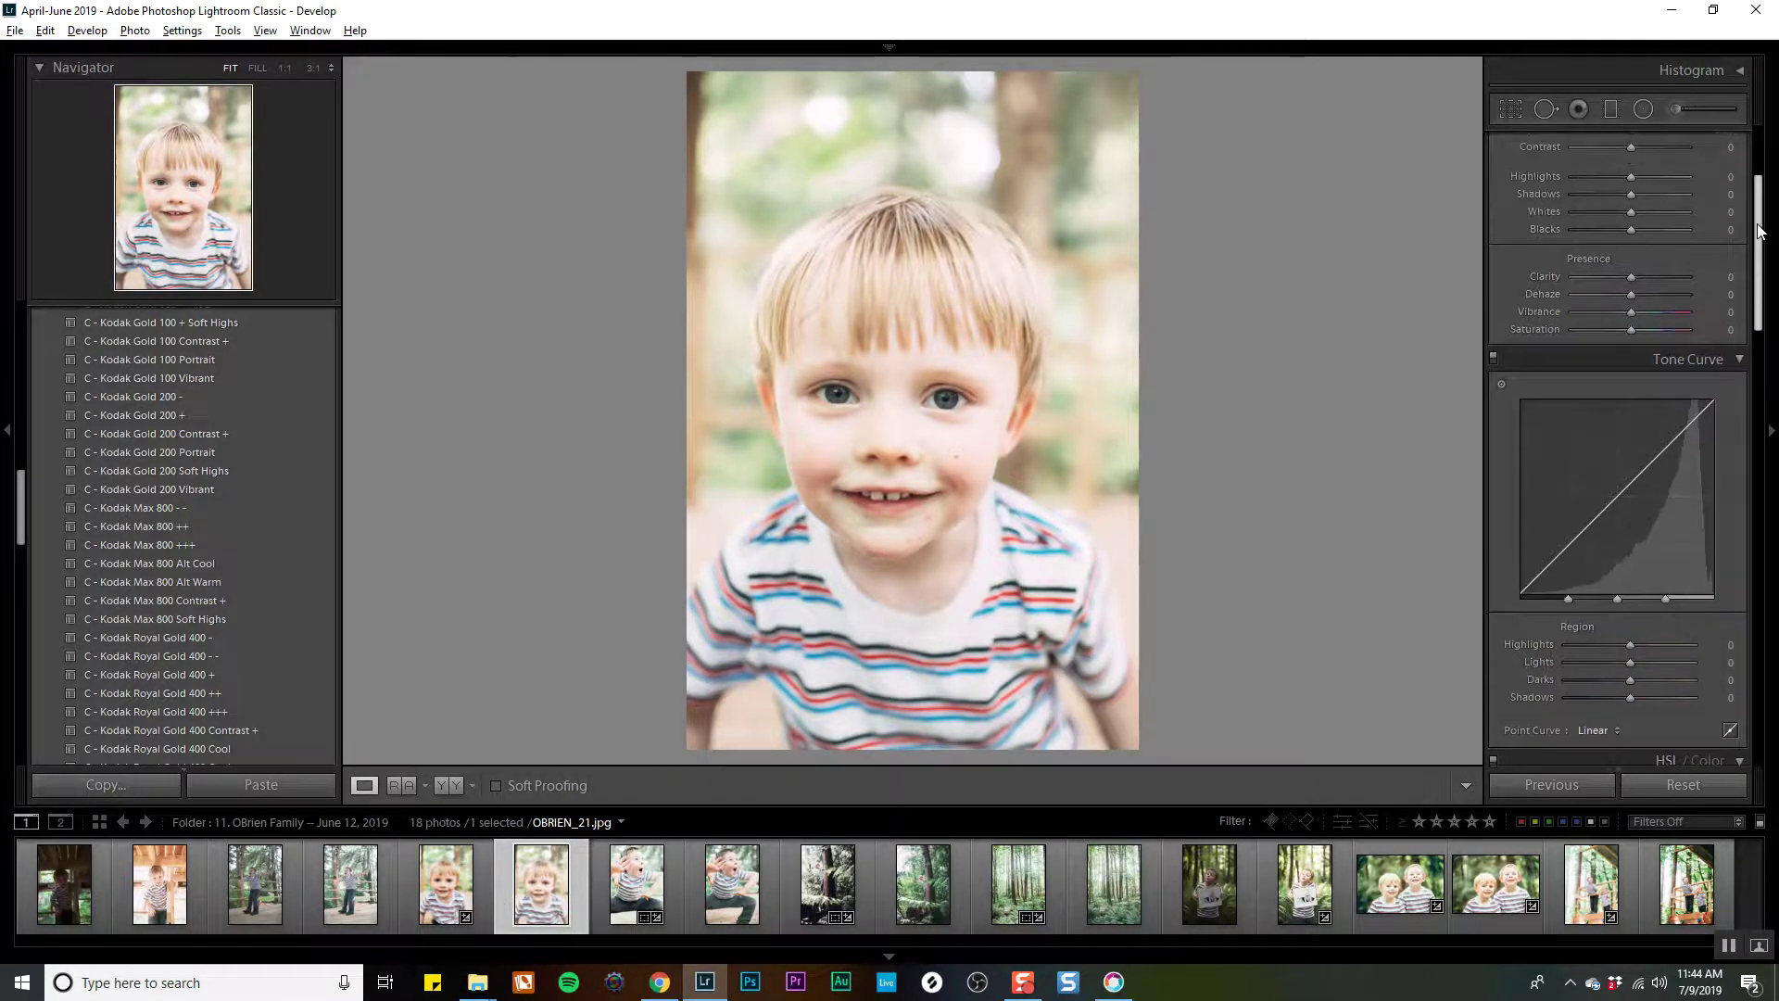
pyautogui.click(1639, 278)
pyautogui.click(1636, 278)
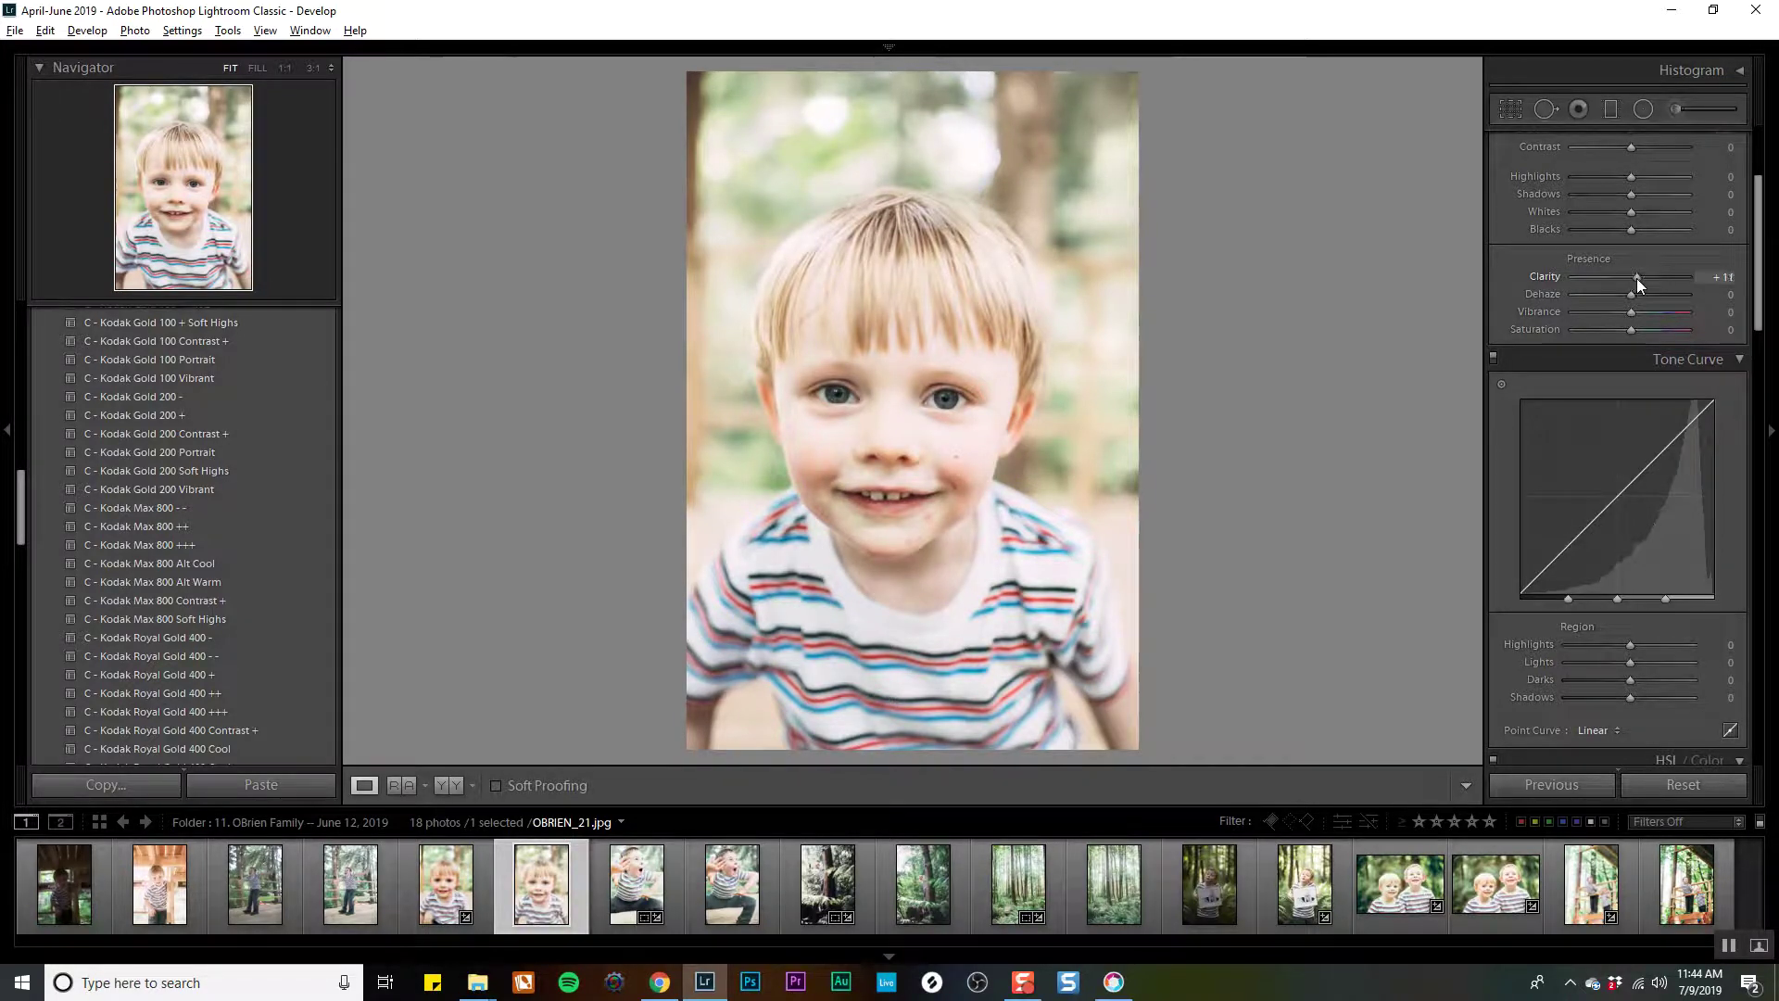
pyautogui.scroll(1, 1700, 226)
pyautogui.click(1634, 261)
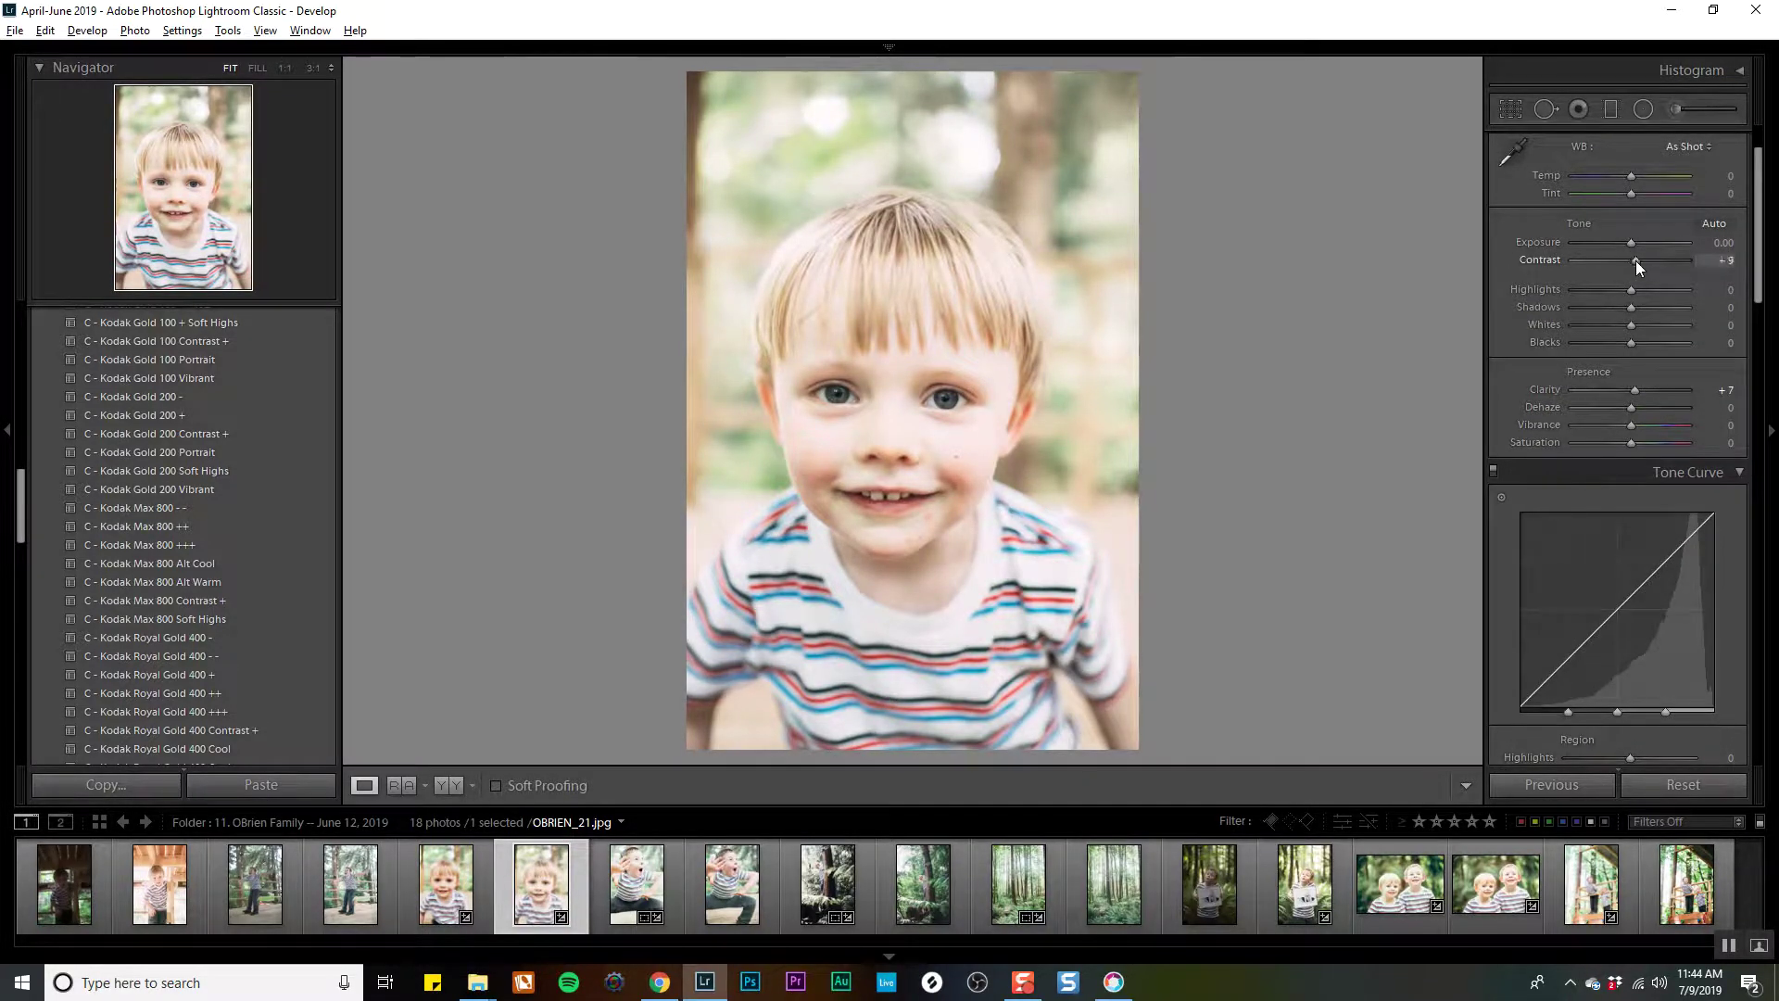
pyautogui.click(1633, 243)
pyautogui.moveTo(1632, 242); pyautogui.dragTo(1628, 242)
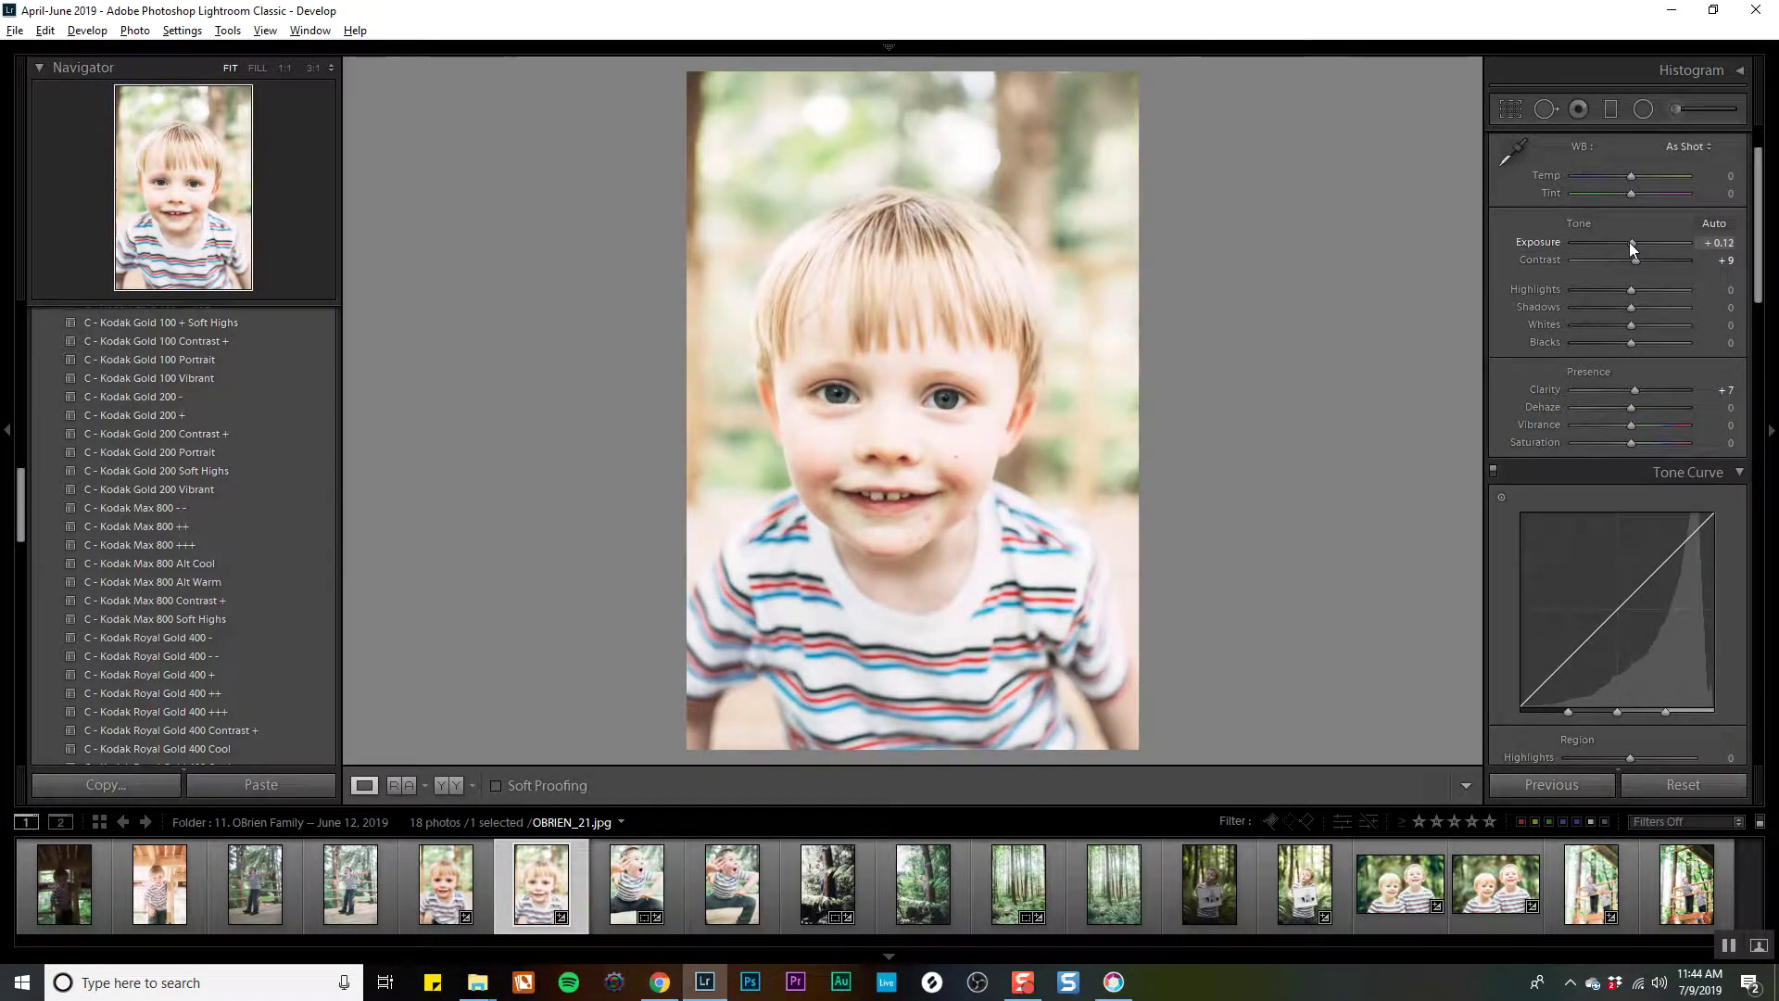
pyautogui.click(1637, 257)
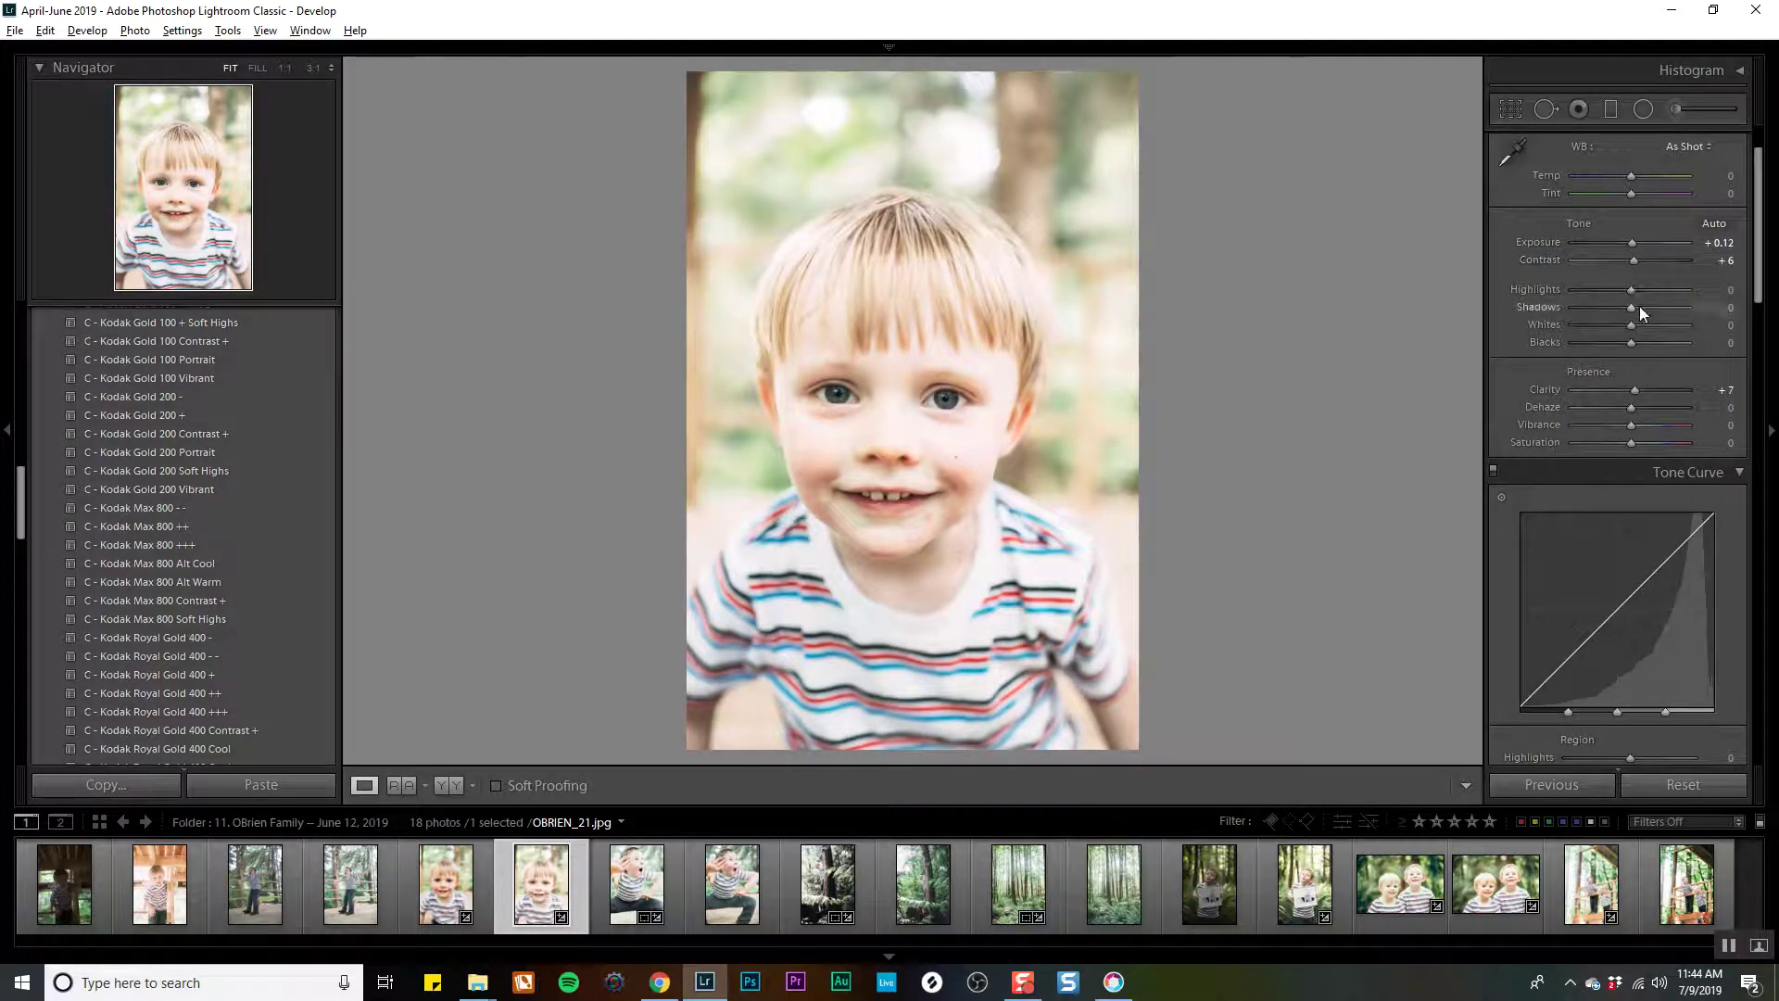
pyautogui.click(1638, 306)
pyautogui.click(1632, 309)
# Brush both of the blond boy's eyes with the Adjustment Brush, using the Iris Enhance effect and brush size 4.0.
pyautogui.scroll(5, 1612, 149)
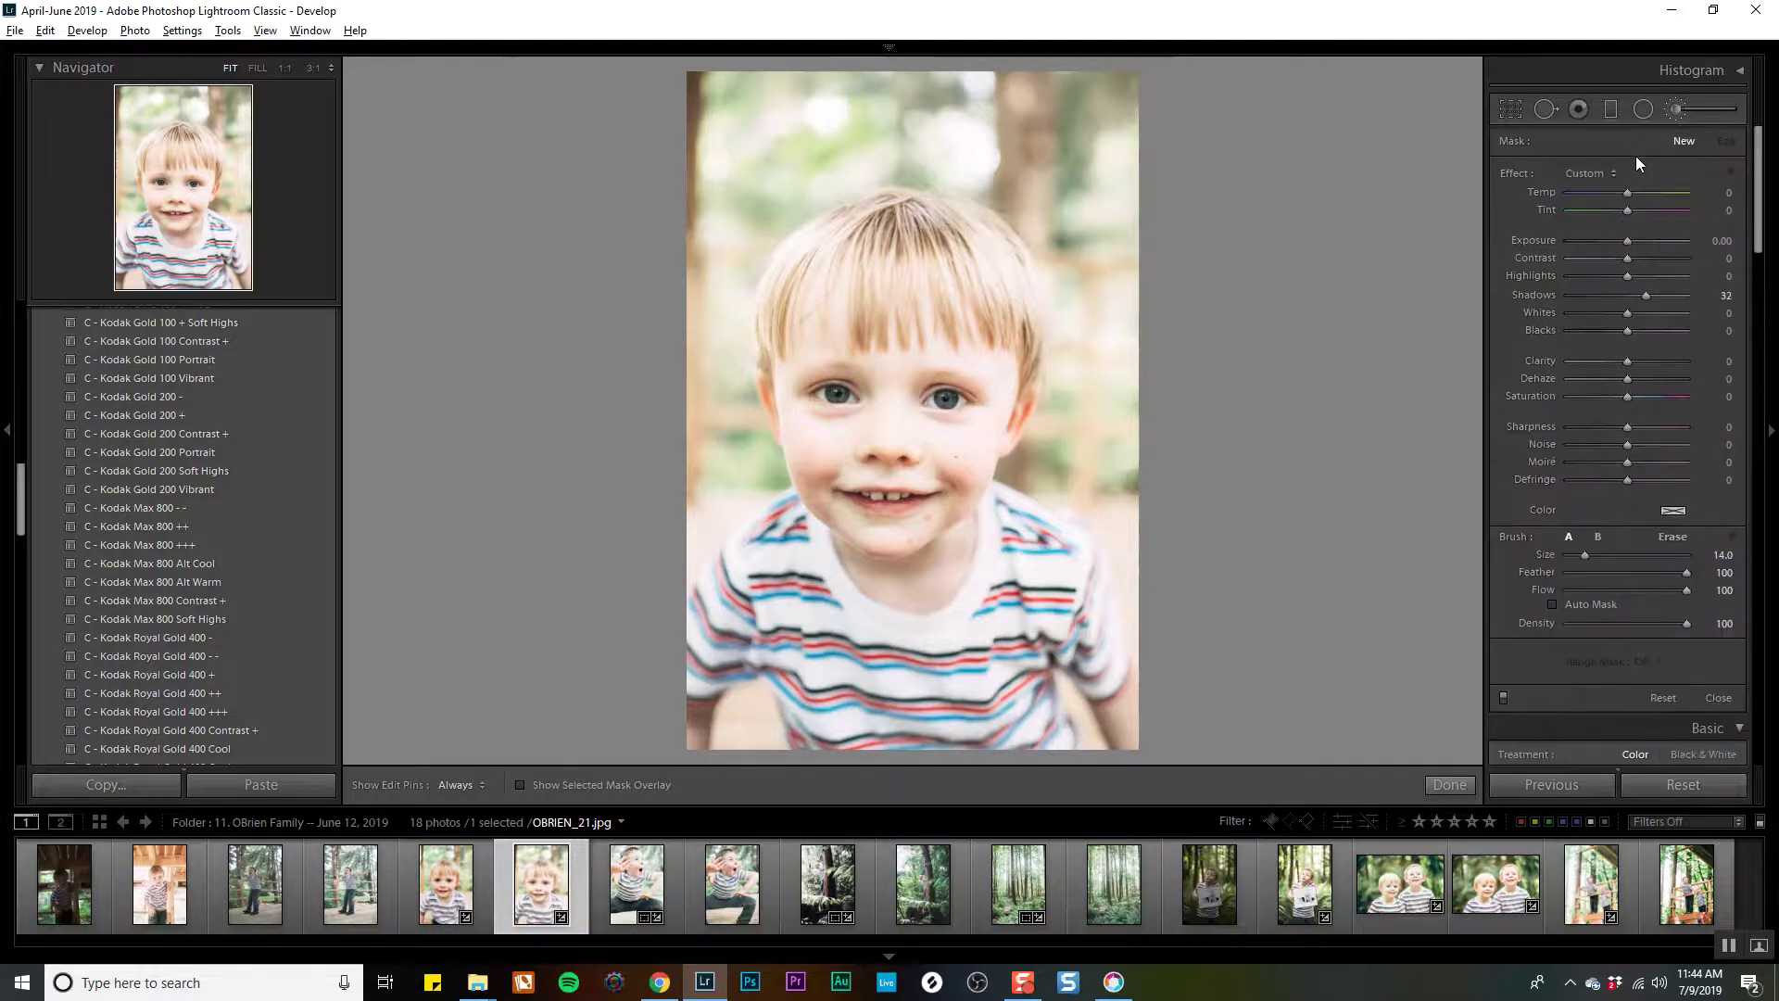
pyautogui.click(1595, 174)
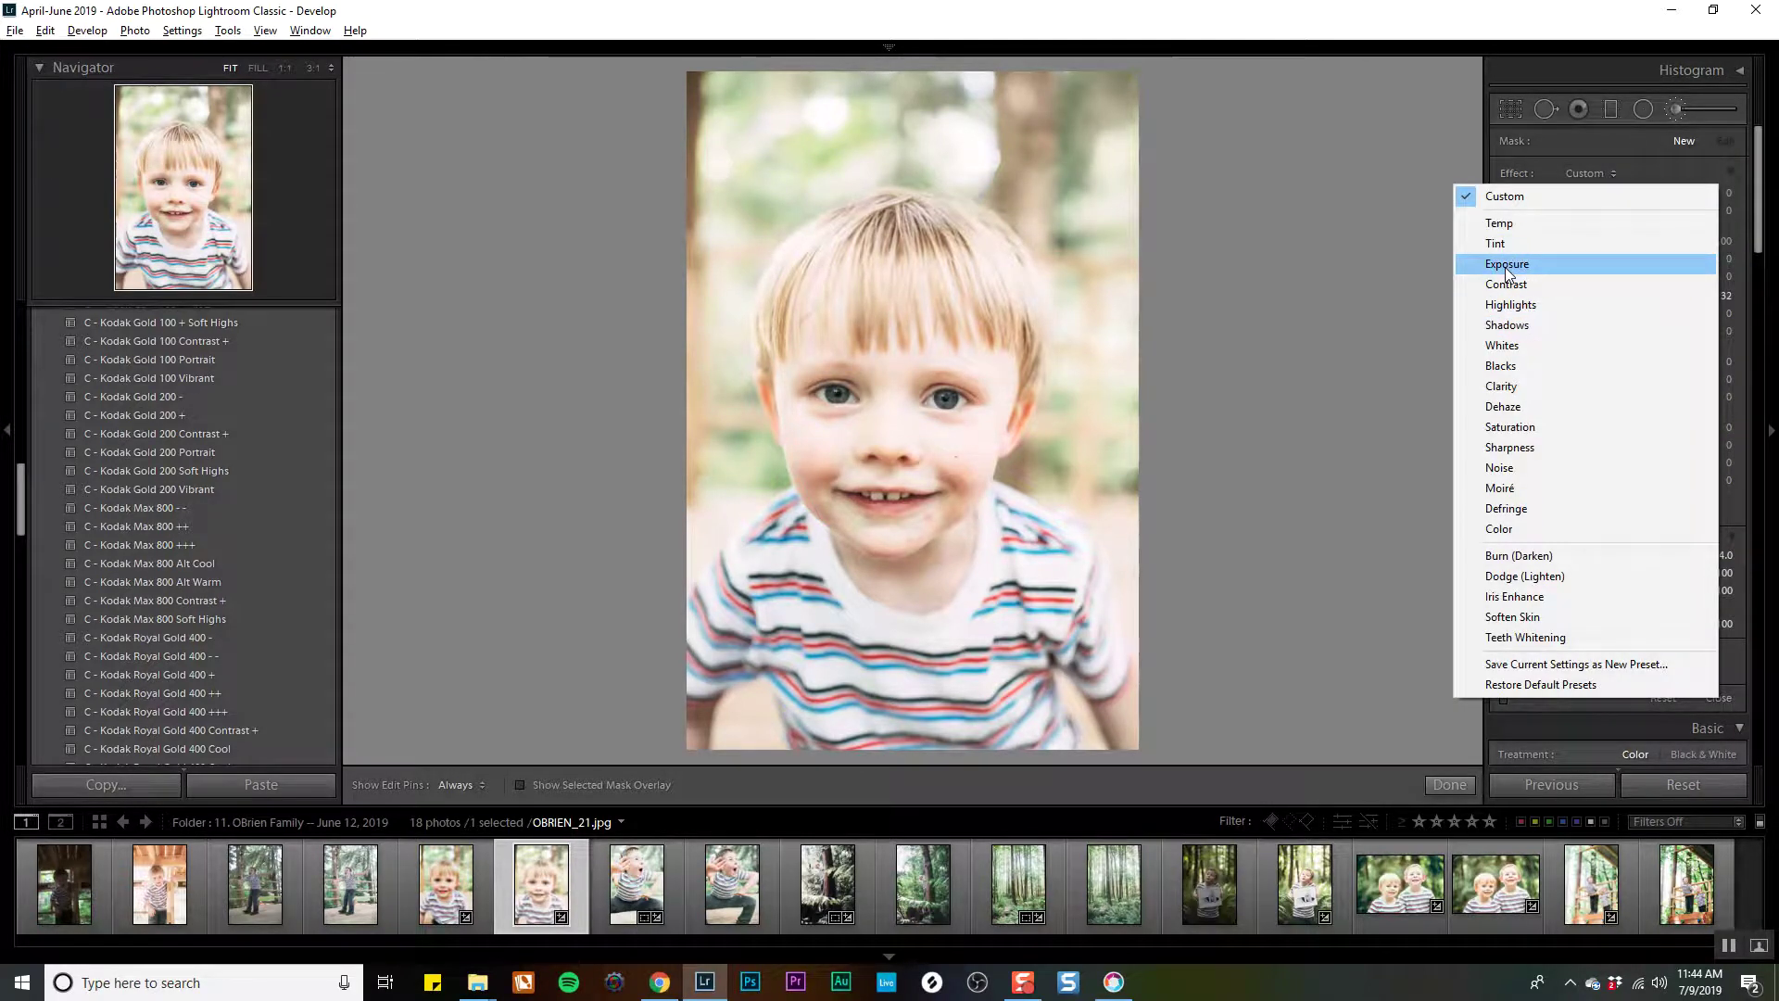
pyautogui.click(1536, 598)
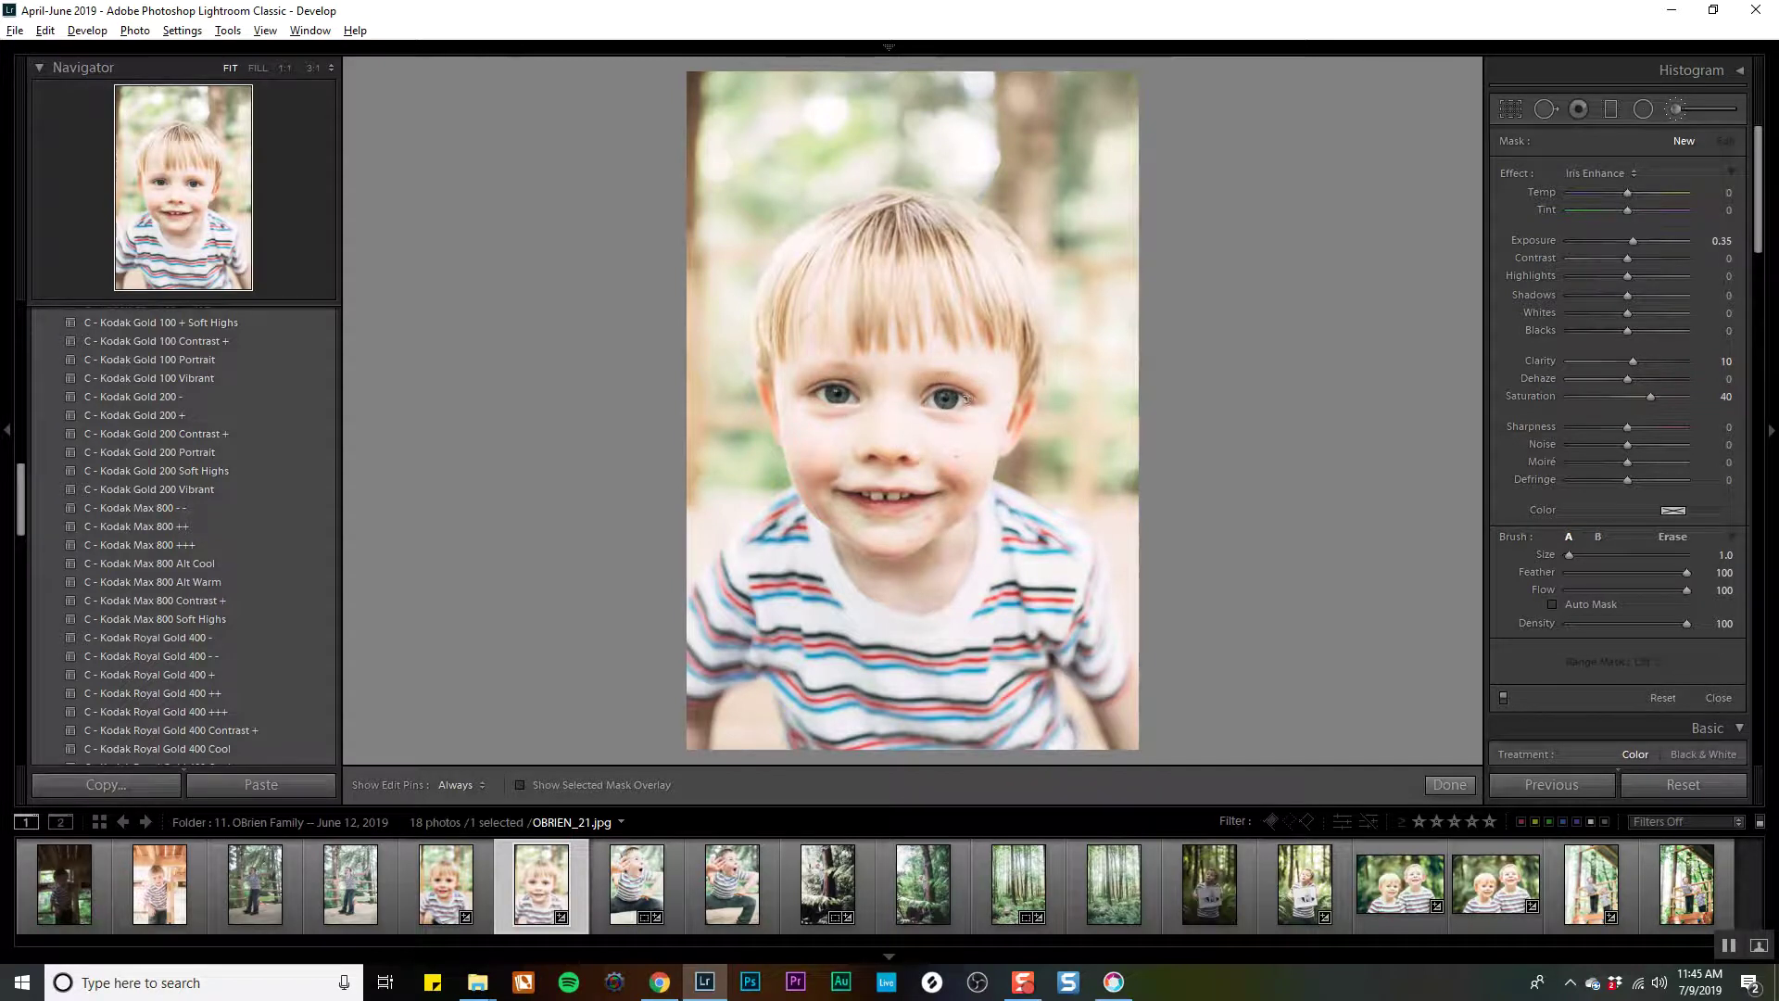
pyautogui.scroll(3, 959, 399)
pyautogui.press('h')
pyautogui.moveTo(948, 402); pyautogui.dragTo(934, 396)
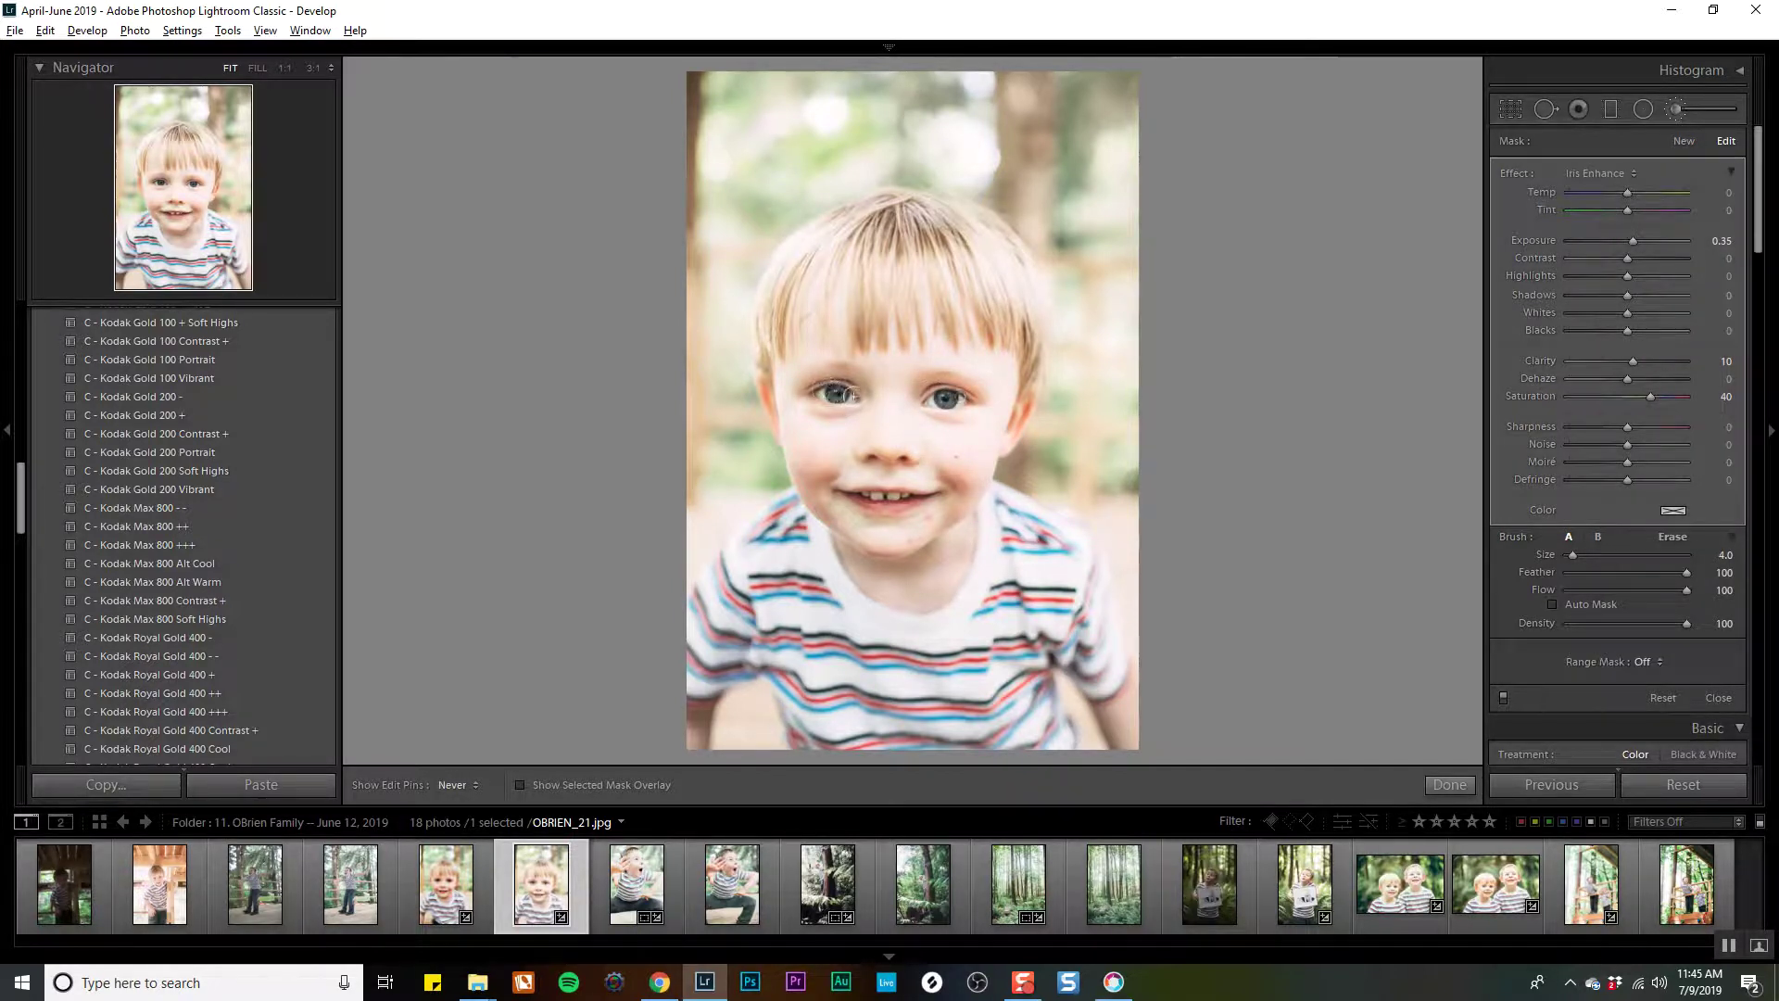
# Set the eye brush adjustment's Shadows to 21, Highlights to 68 and Whites to 22, and finish the brush edit.
pyautogui.moveTo(1627, 295); pyautogui.dragTo(1638, 295)
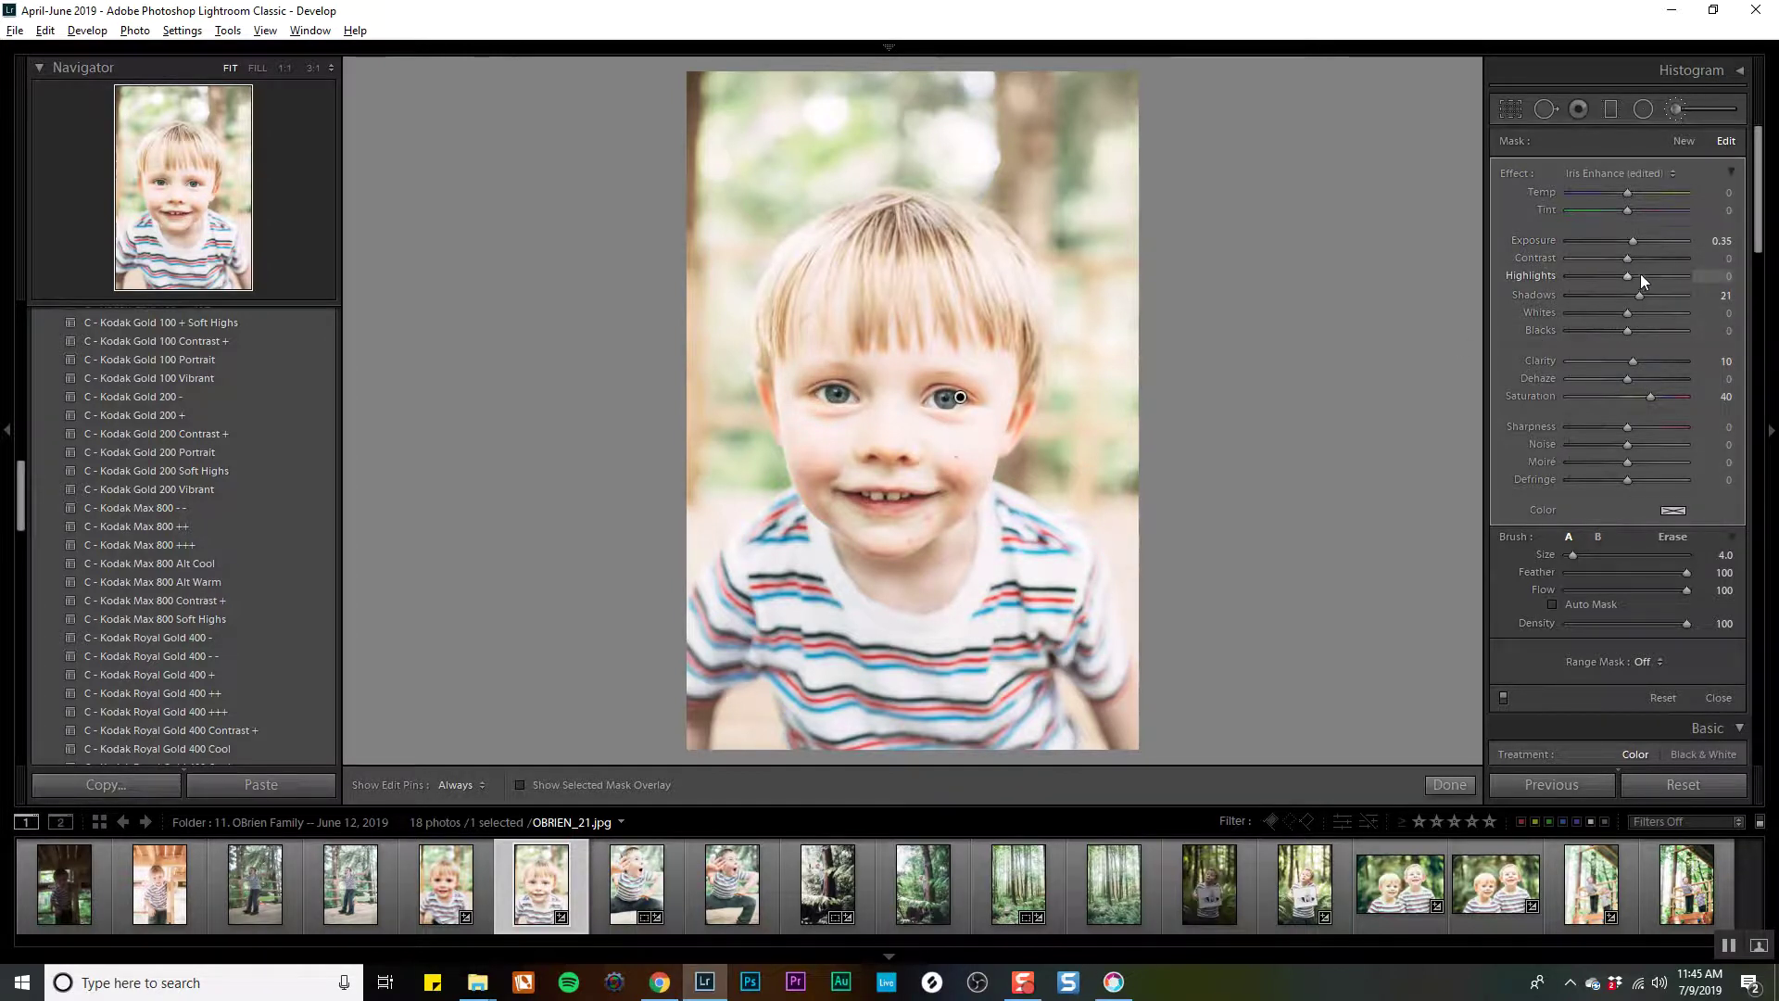
pyautogui.moveTo(1669, 274); pyautogui.dragTo(1666, 275)
pyautogui.click(1644, 318)
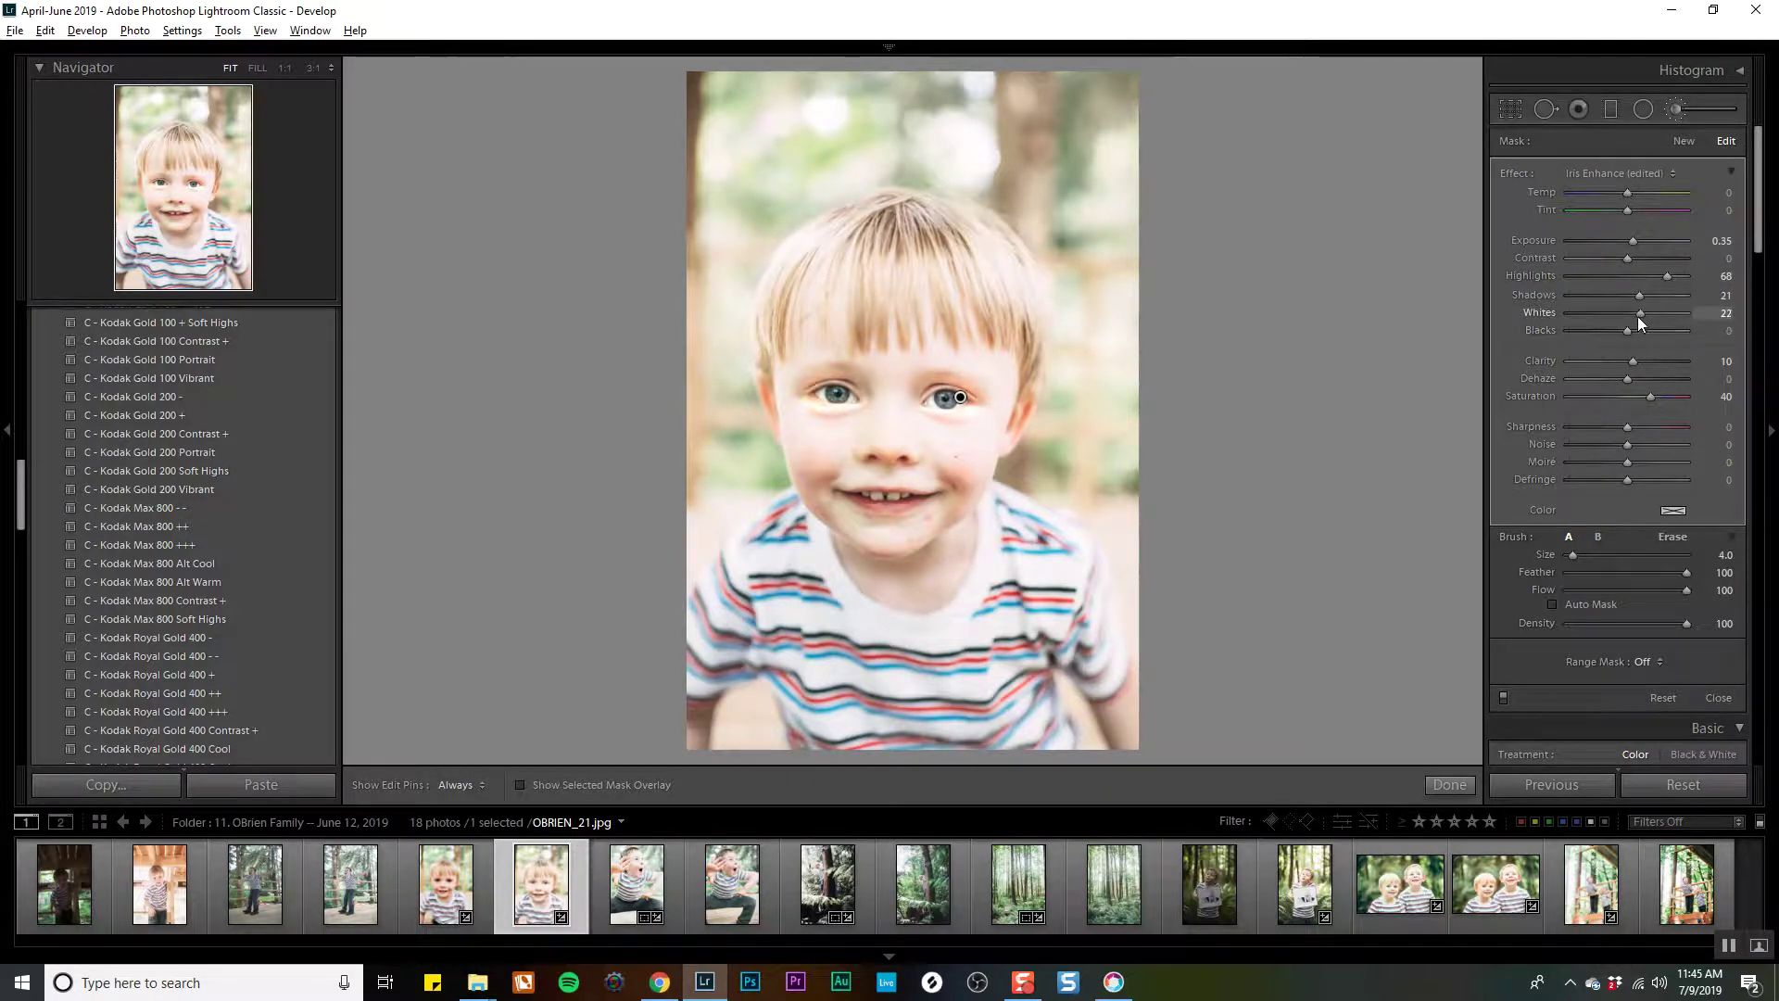
pyautogui.press('k')
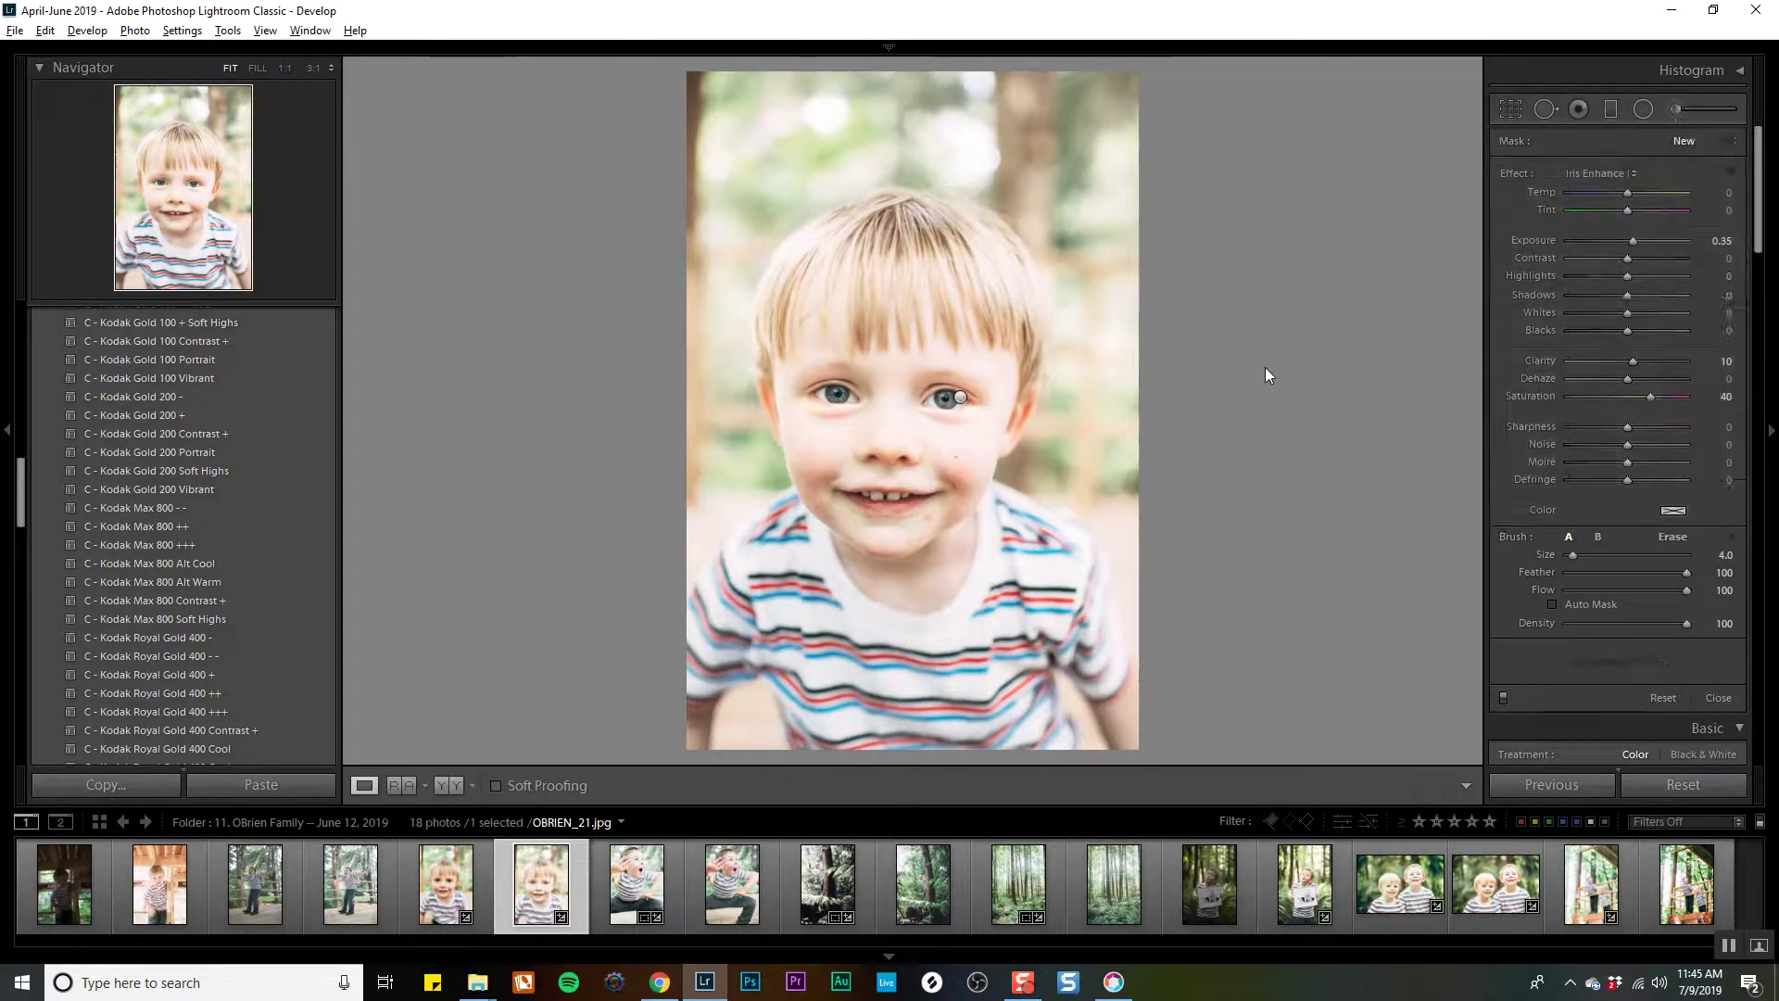
# Compare the blond boy's portrait before and after the edits.
pyautogui.press('\\')
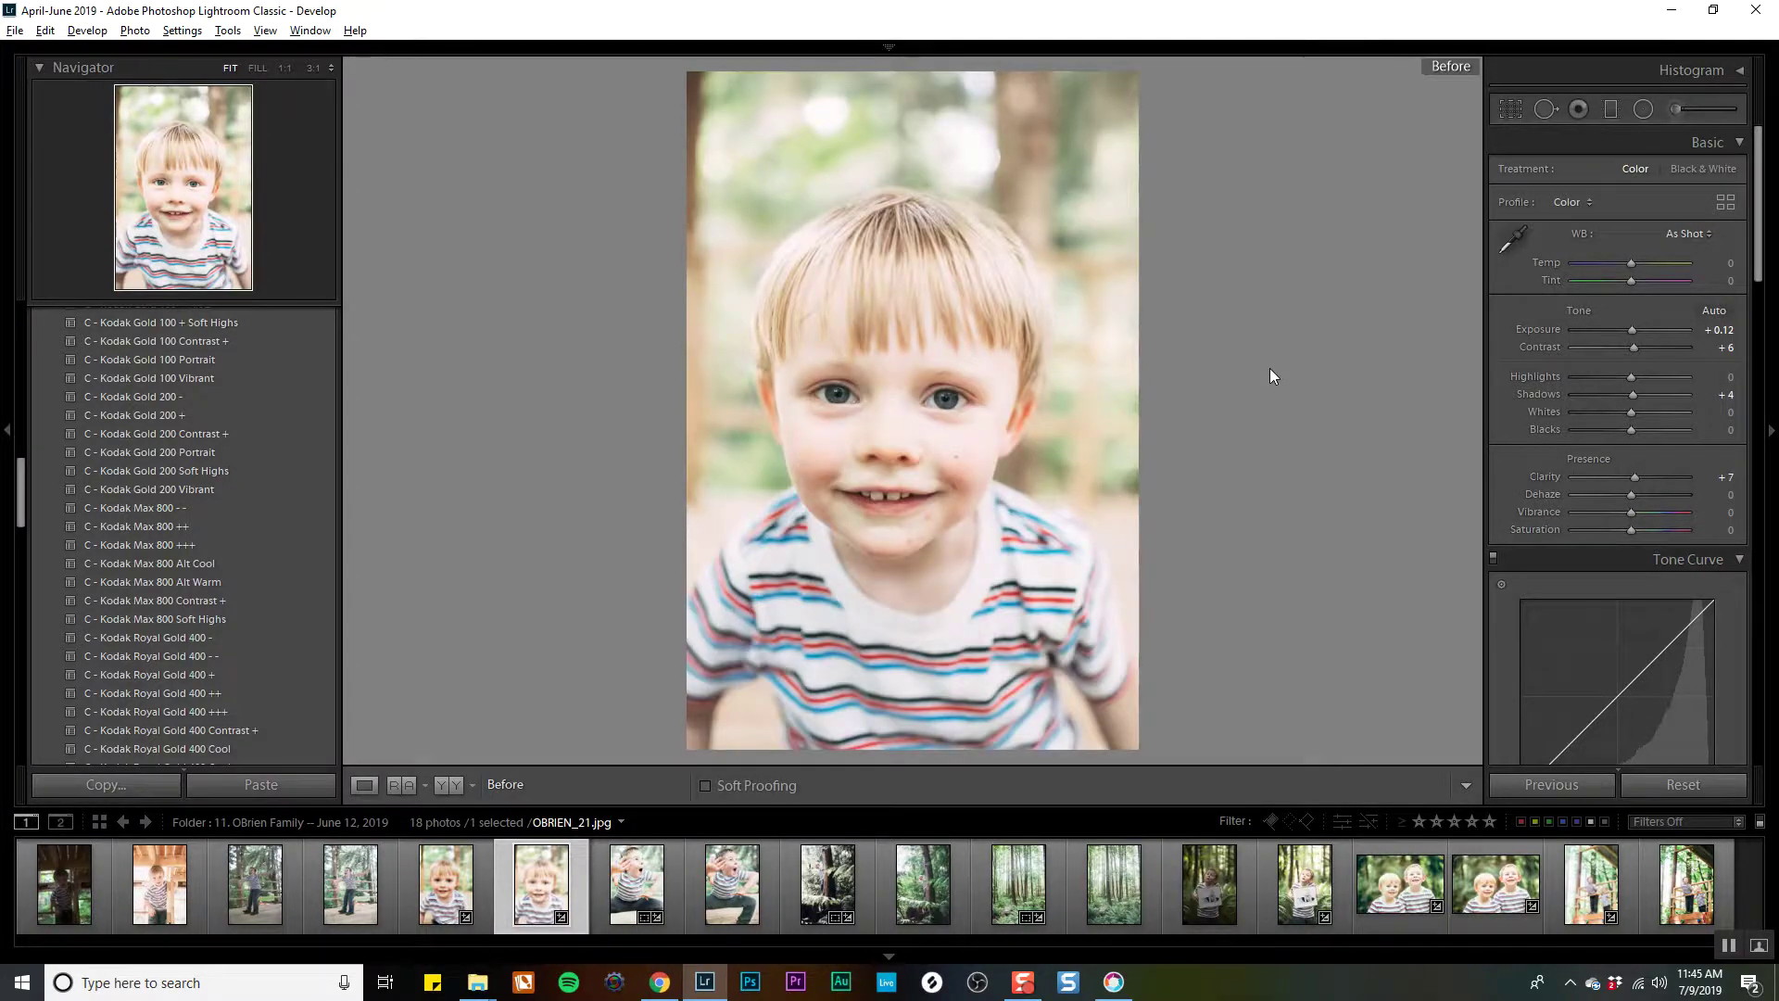
pyautogui.press('\\')
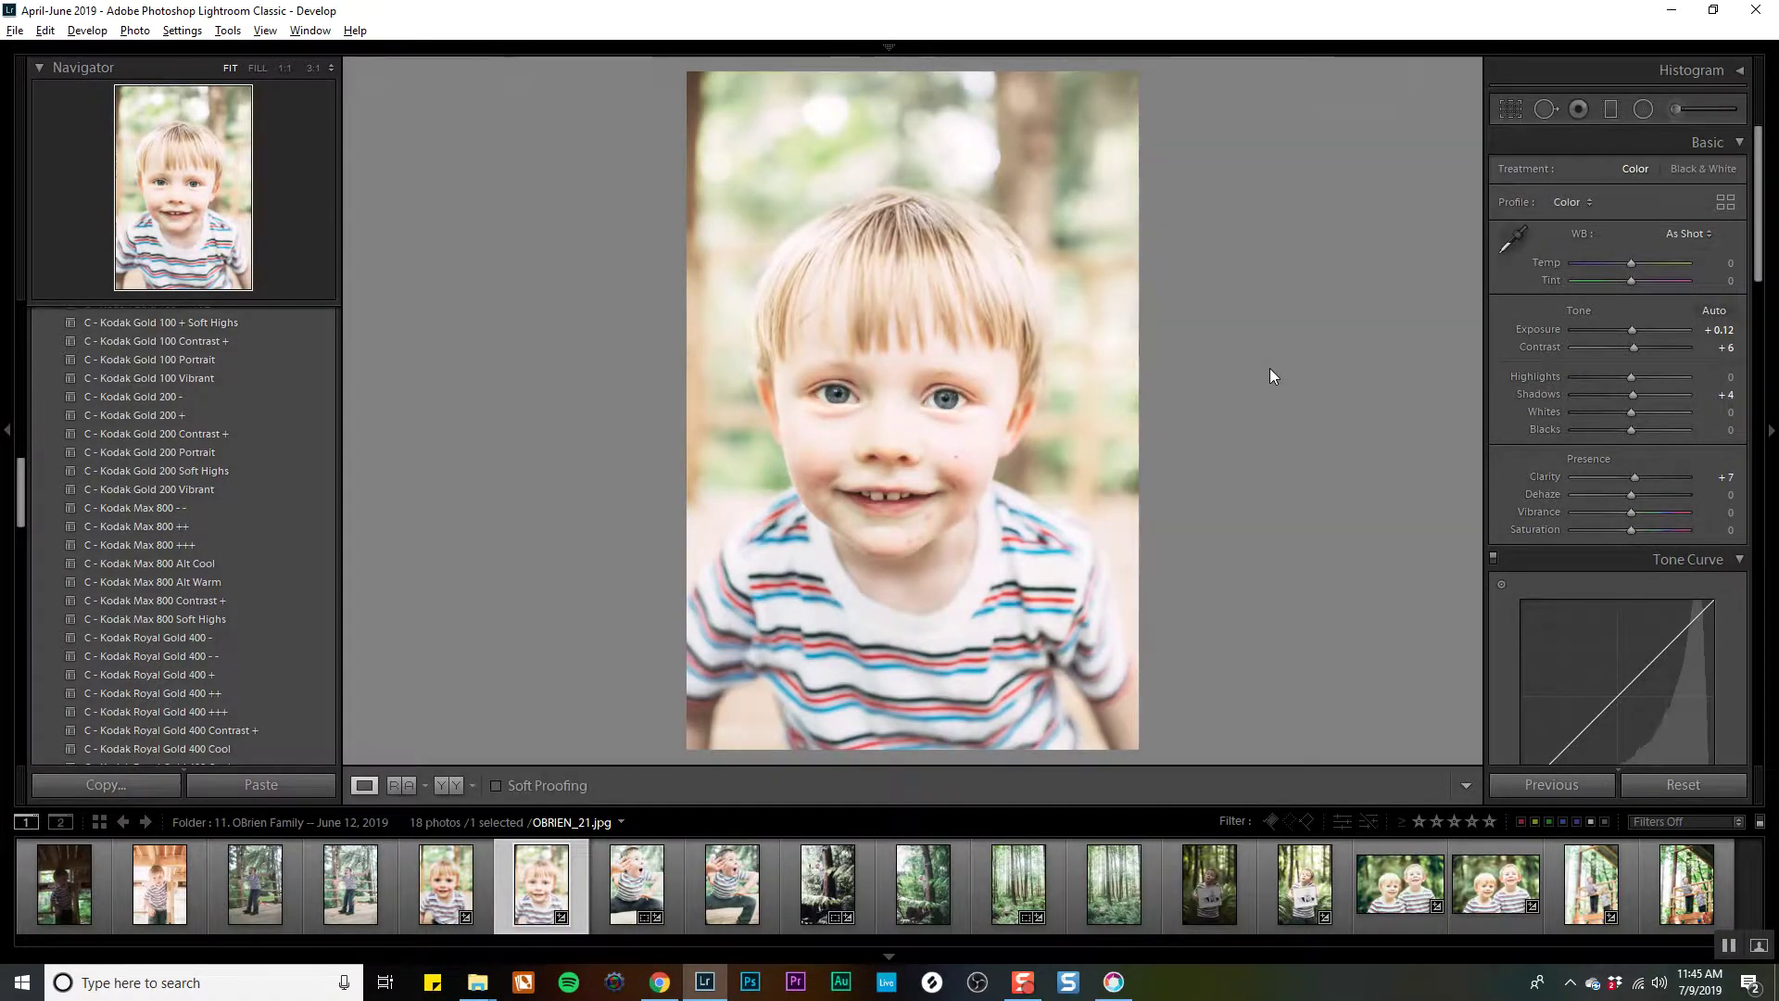
pyautogui.press('\\')
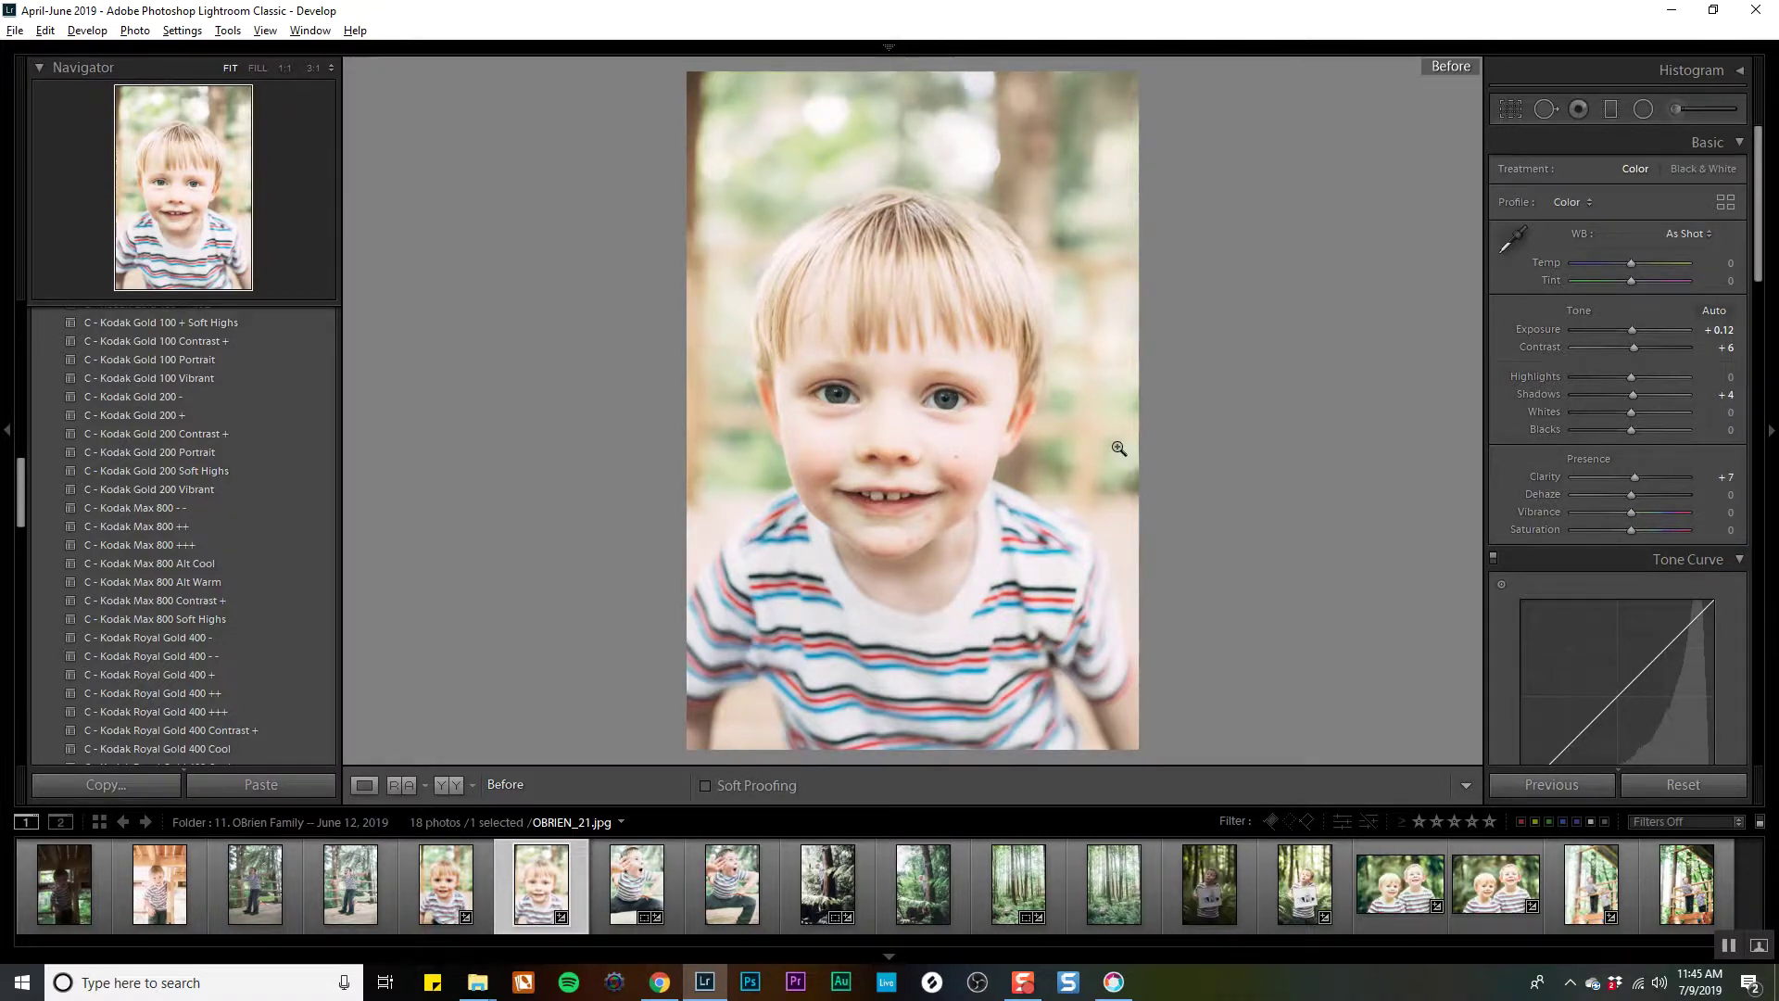
pyautogui.press('\\')
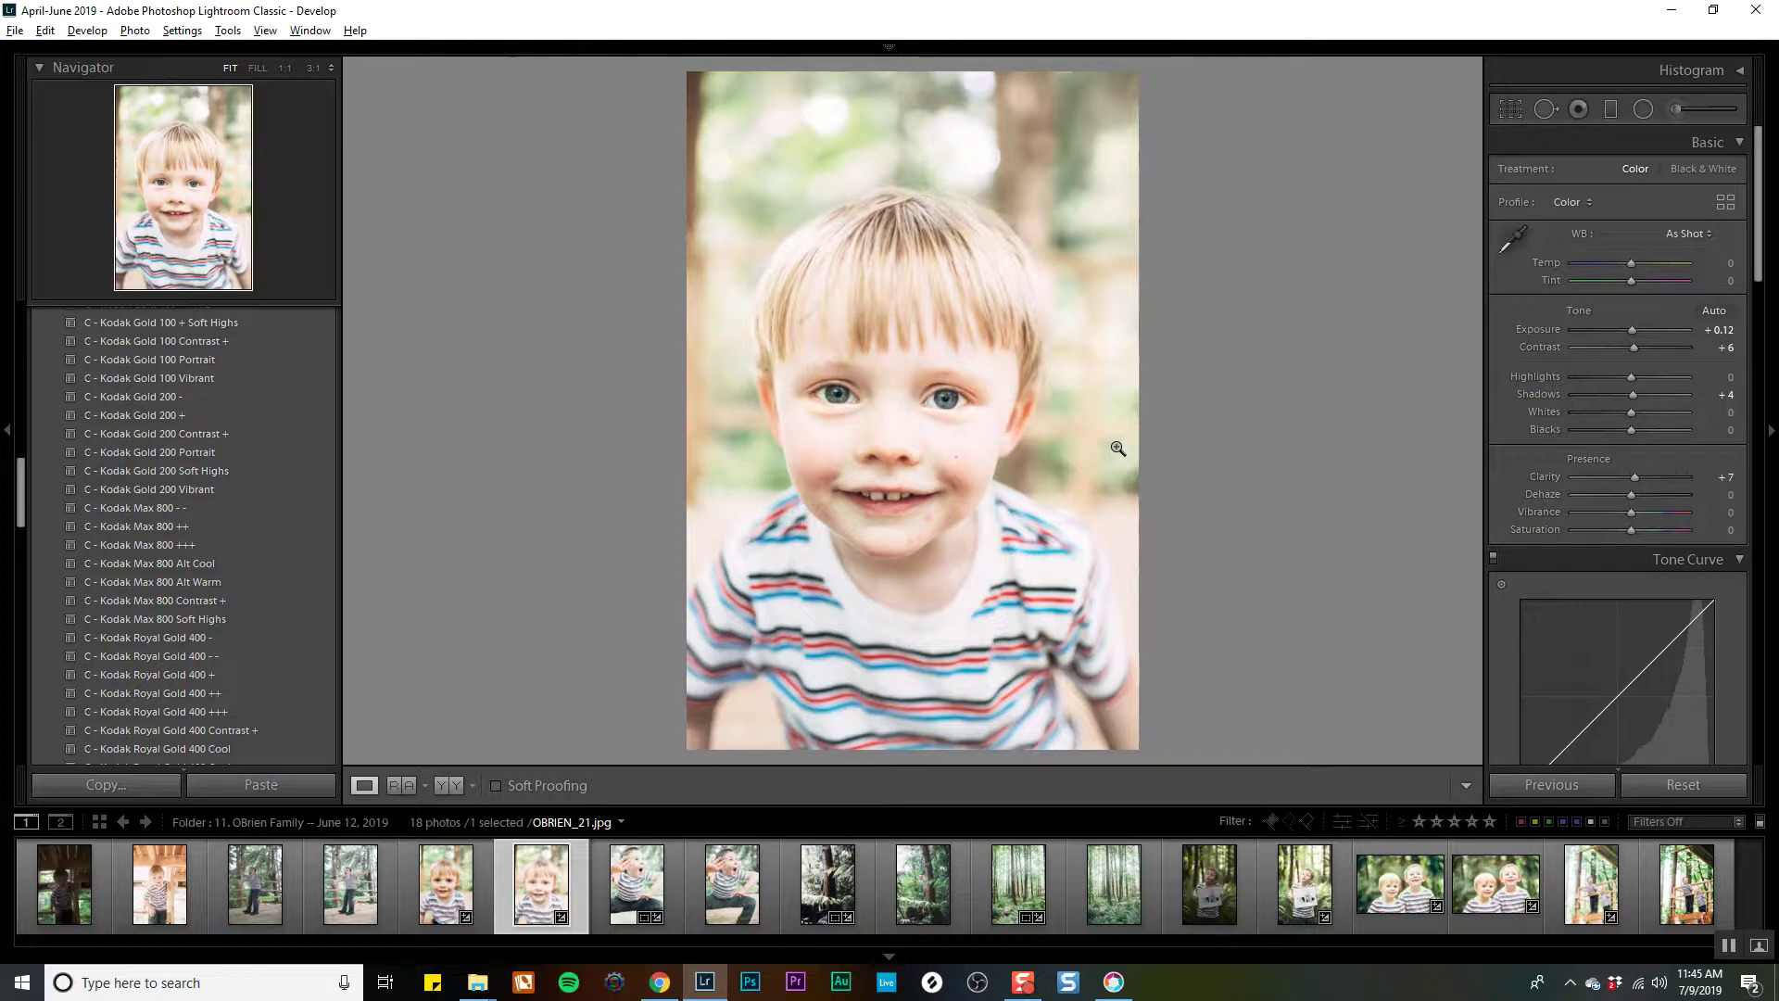
# Crop OBRIEN_21.jpg tighter around the boy, keeping the original aspect ratio and trimming the space above his head.
pyautogui.press('r')
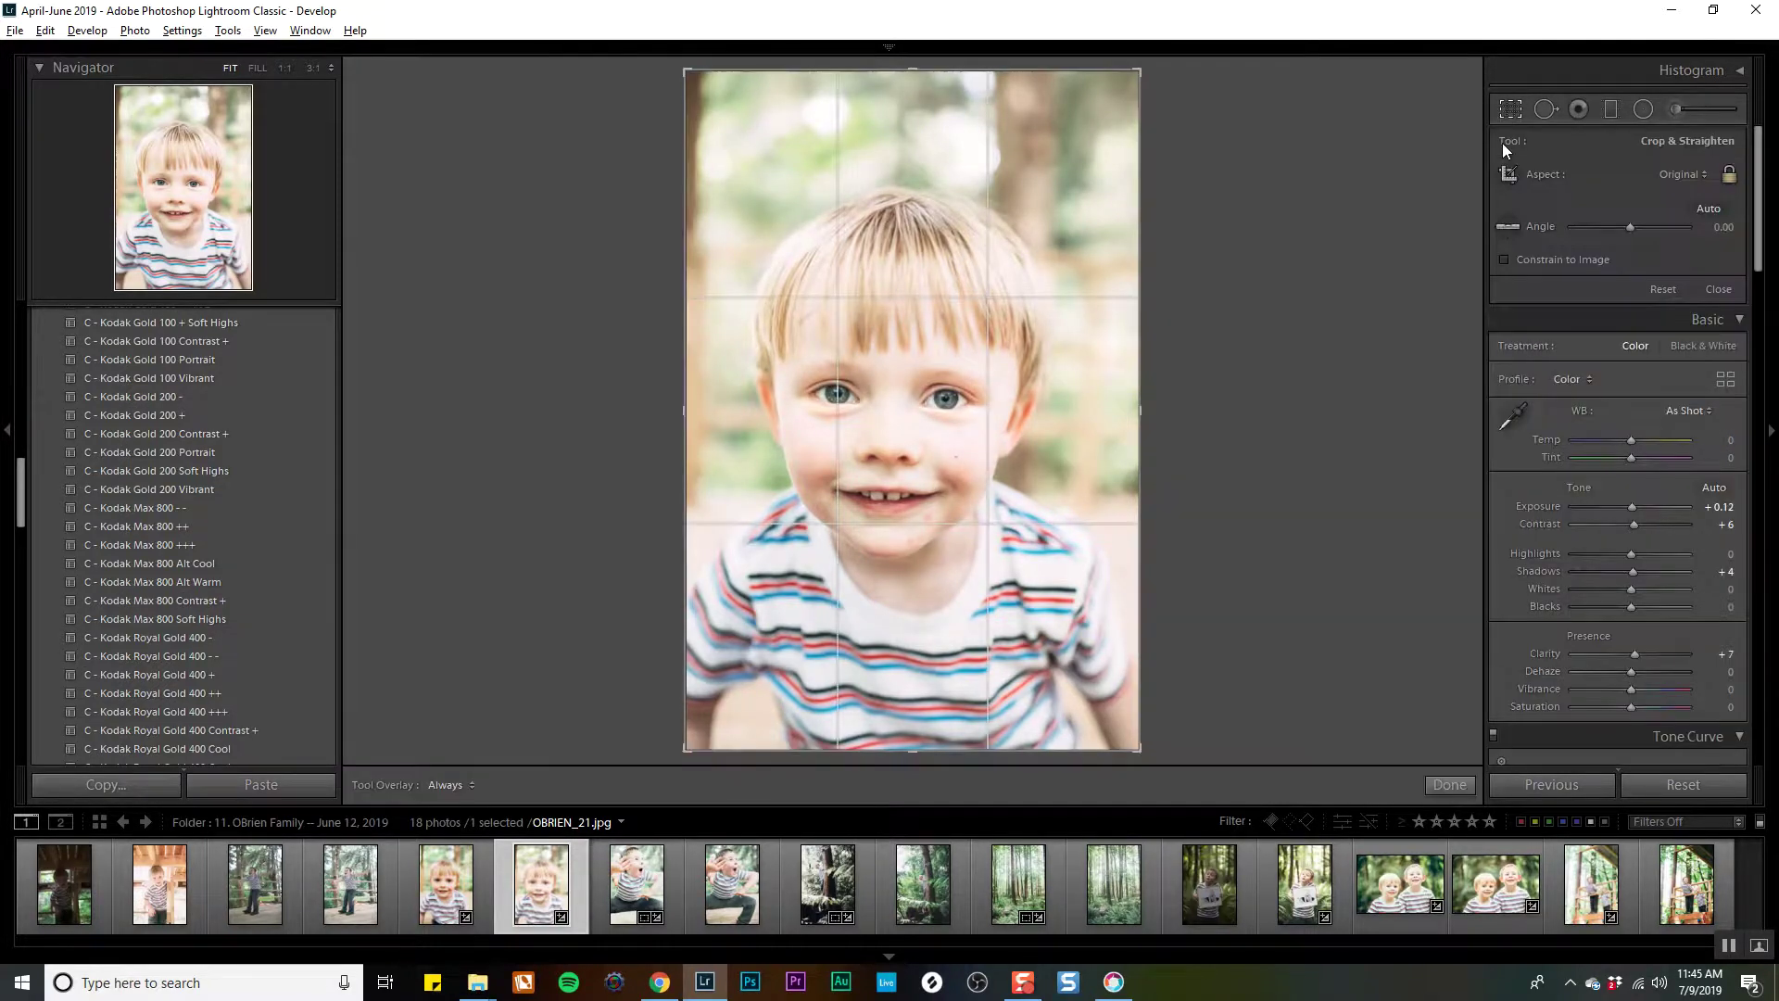
pyautogui.moveTo(932, 71); pyautogui.dragTo(934, 98)
pyautogui.moveTo(1054, 293)
pyautogui.mouseDown()
pyautogui.moveTo(1073, 294)
pyautogui.moveTo(1043, 293)
pyautogui.mouseUp()
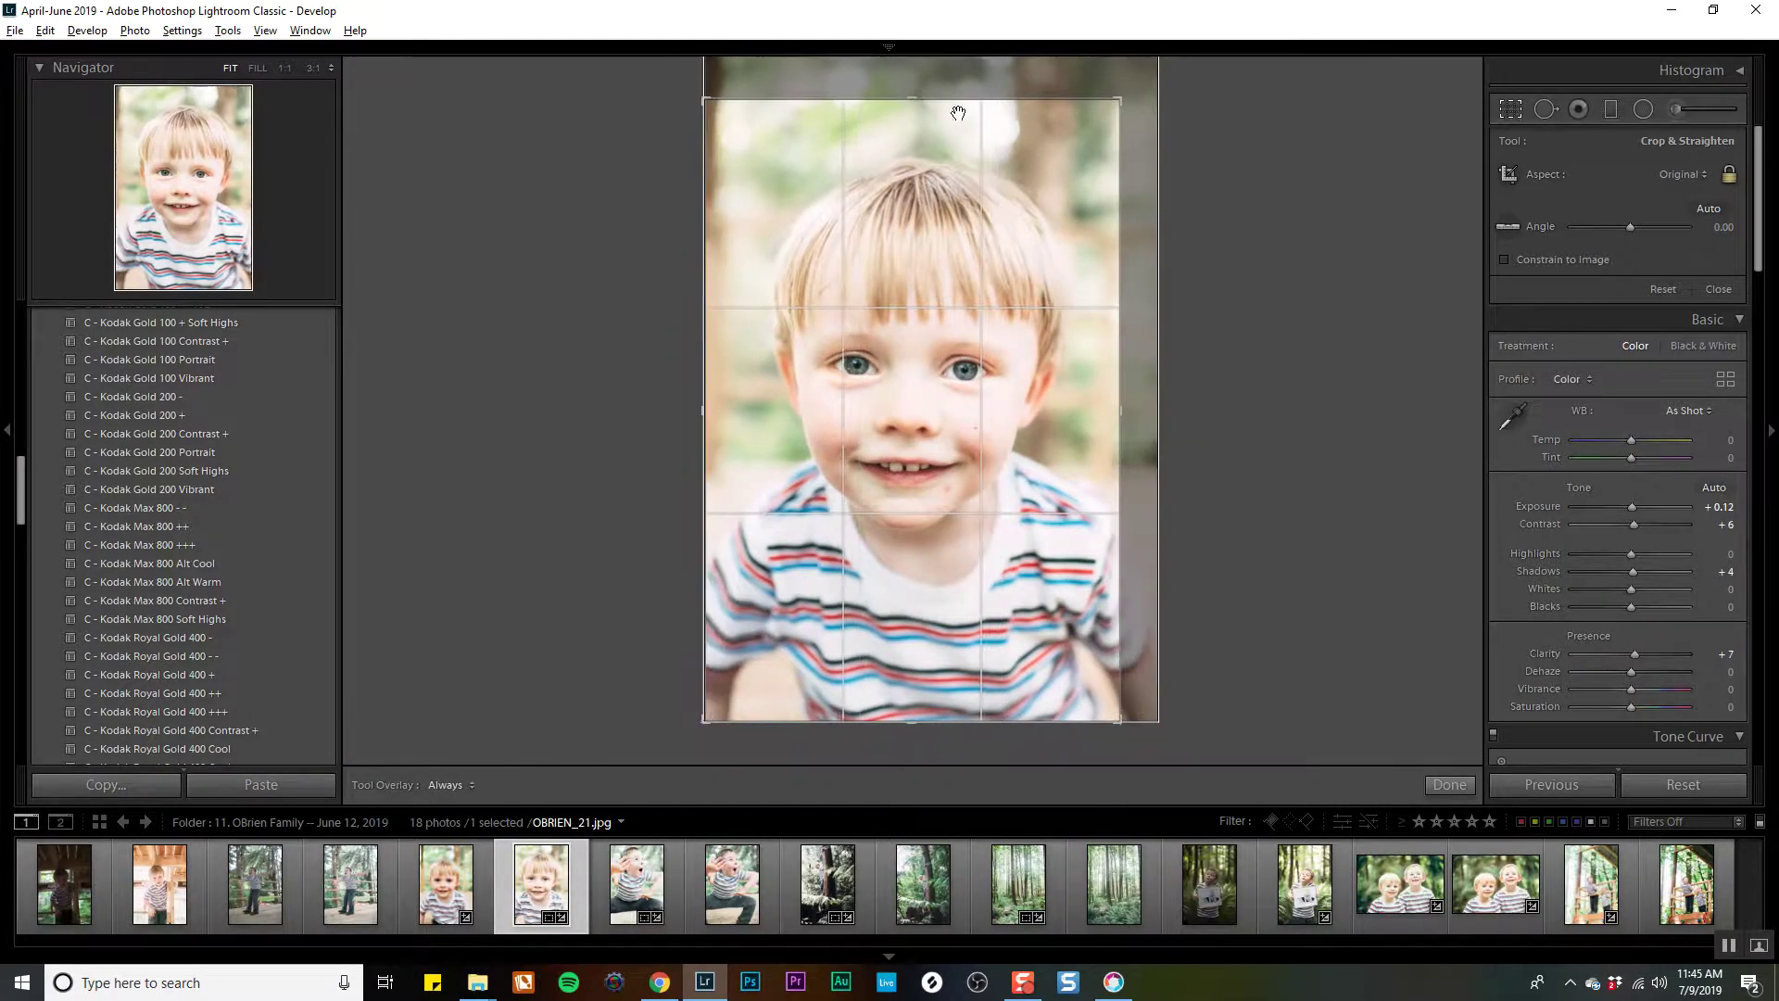
pyautogui.moveTo(954, 111); pyautogui.dragTo(955, 115)
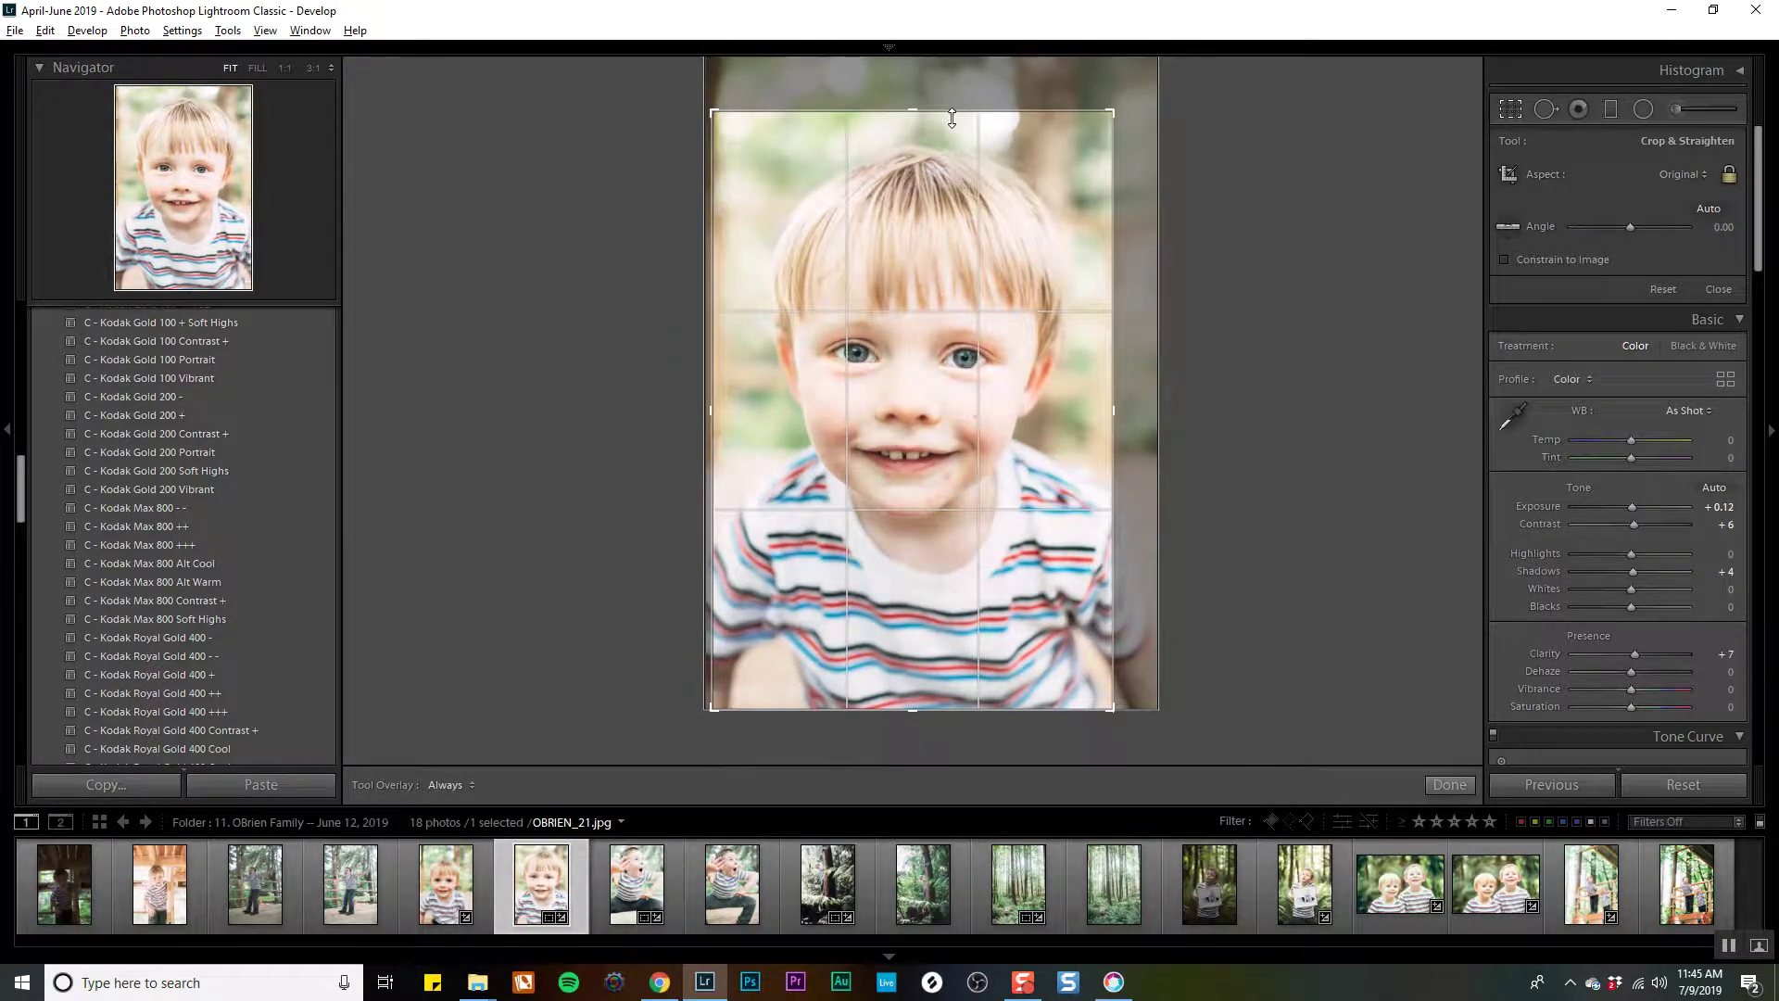
pyautogui.press('Return')
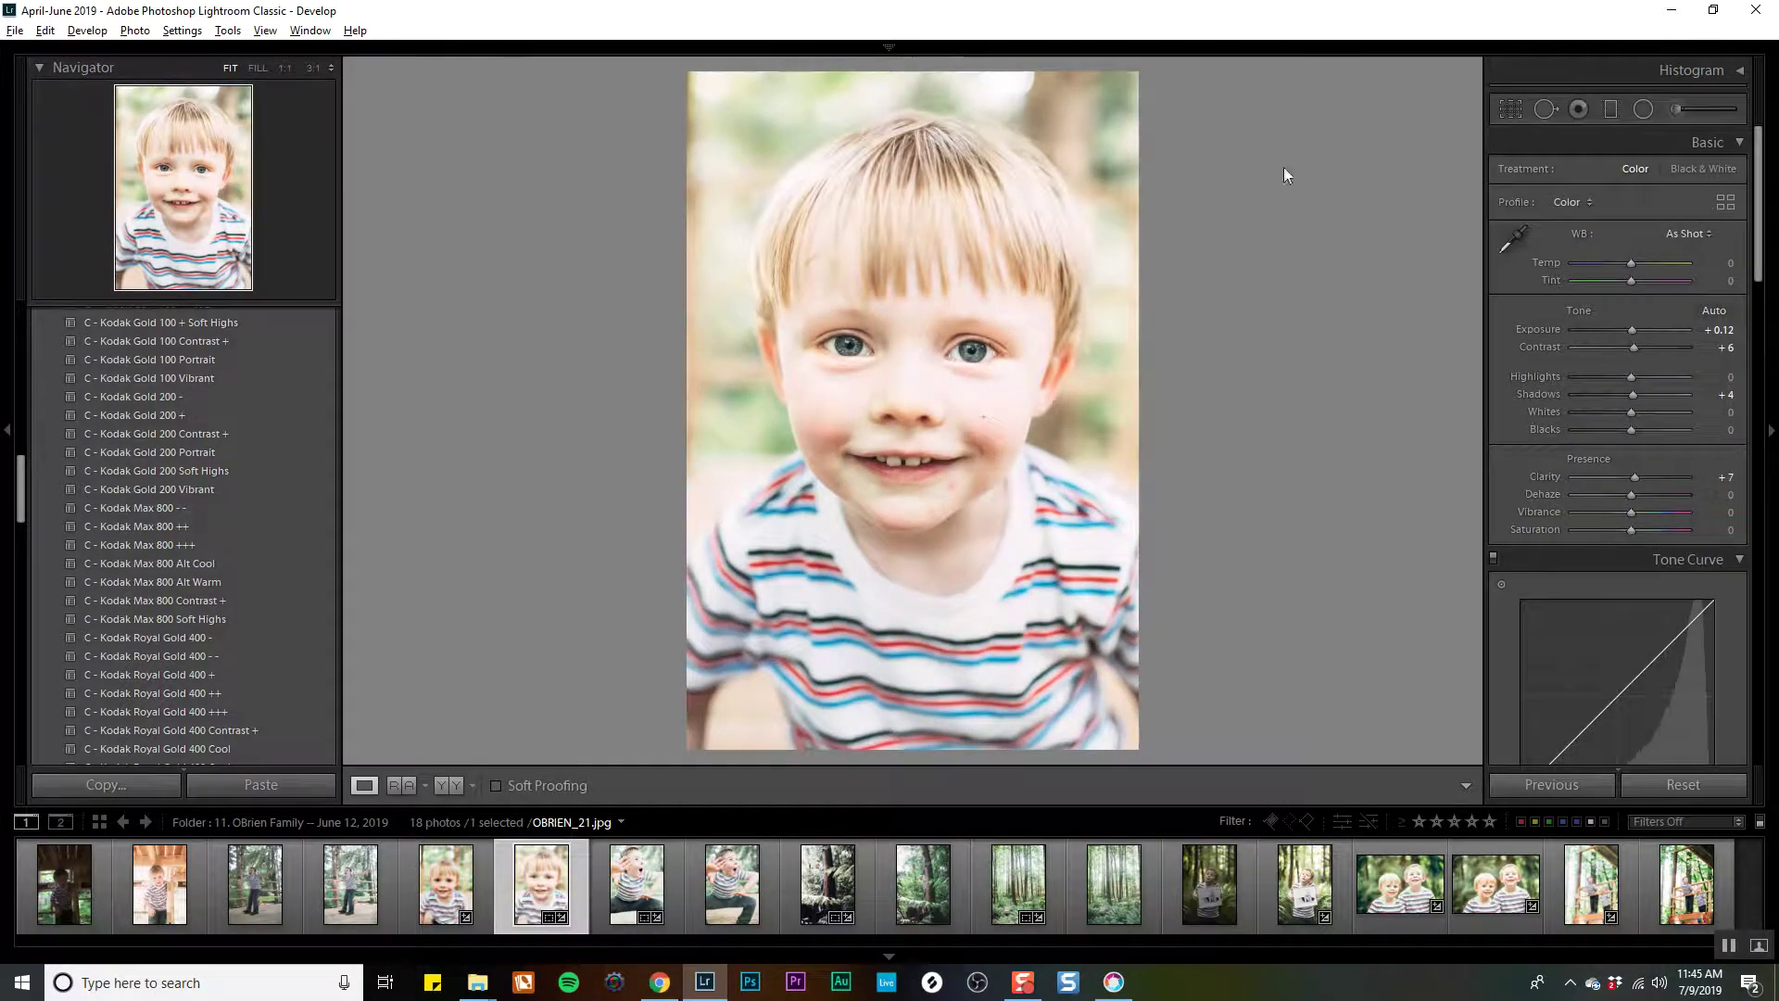
# Recentre the boy horizontally in the crop and tighten it further so that it sits just above his hair.
pyautogui.click(1512, 112)
pyautogui.moveTo(1158, 292); pyautogui.dragTo(1141, 292)
pyautogui.press('Return')
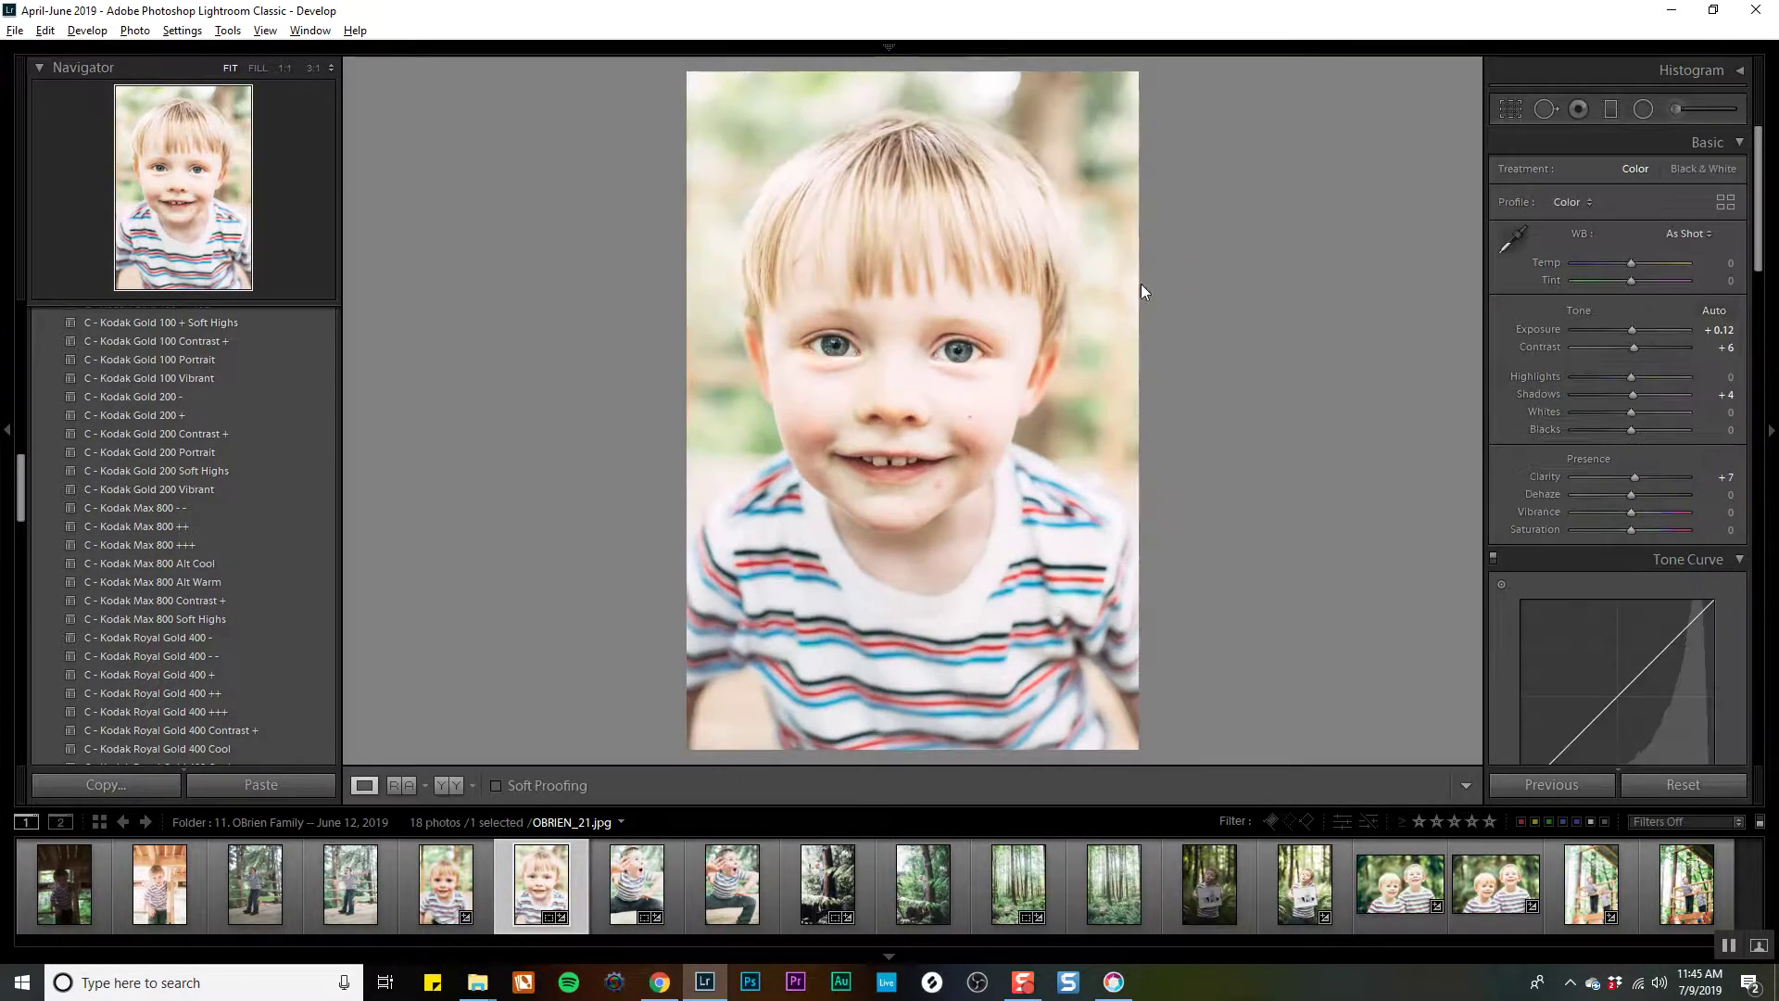
pyautogui.click(1510, 111)
pyautogui.moveTo(931, 131)
pyautogui.mouseDown()
pyautogui.moveTo(931, 162)
pyautogui.moveTo(942, 116)
pyautogui.mouseUp()
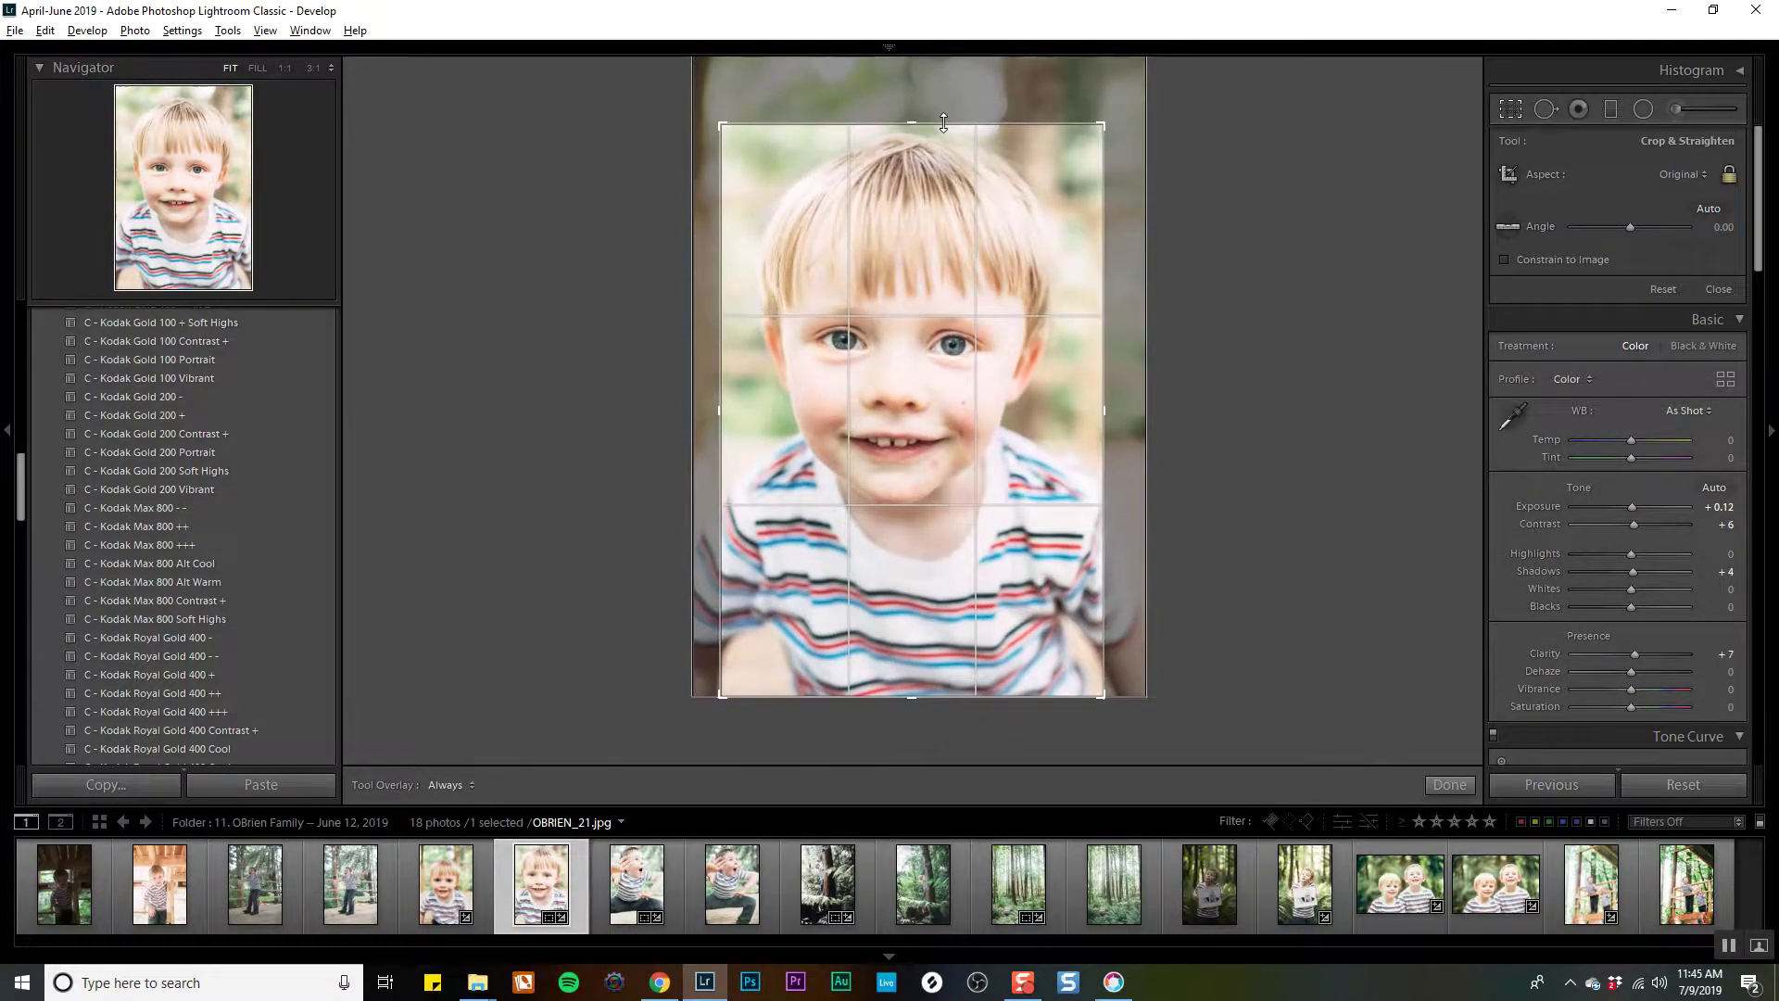
pyautogui.press('Return')
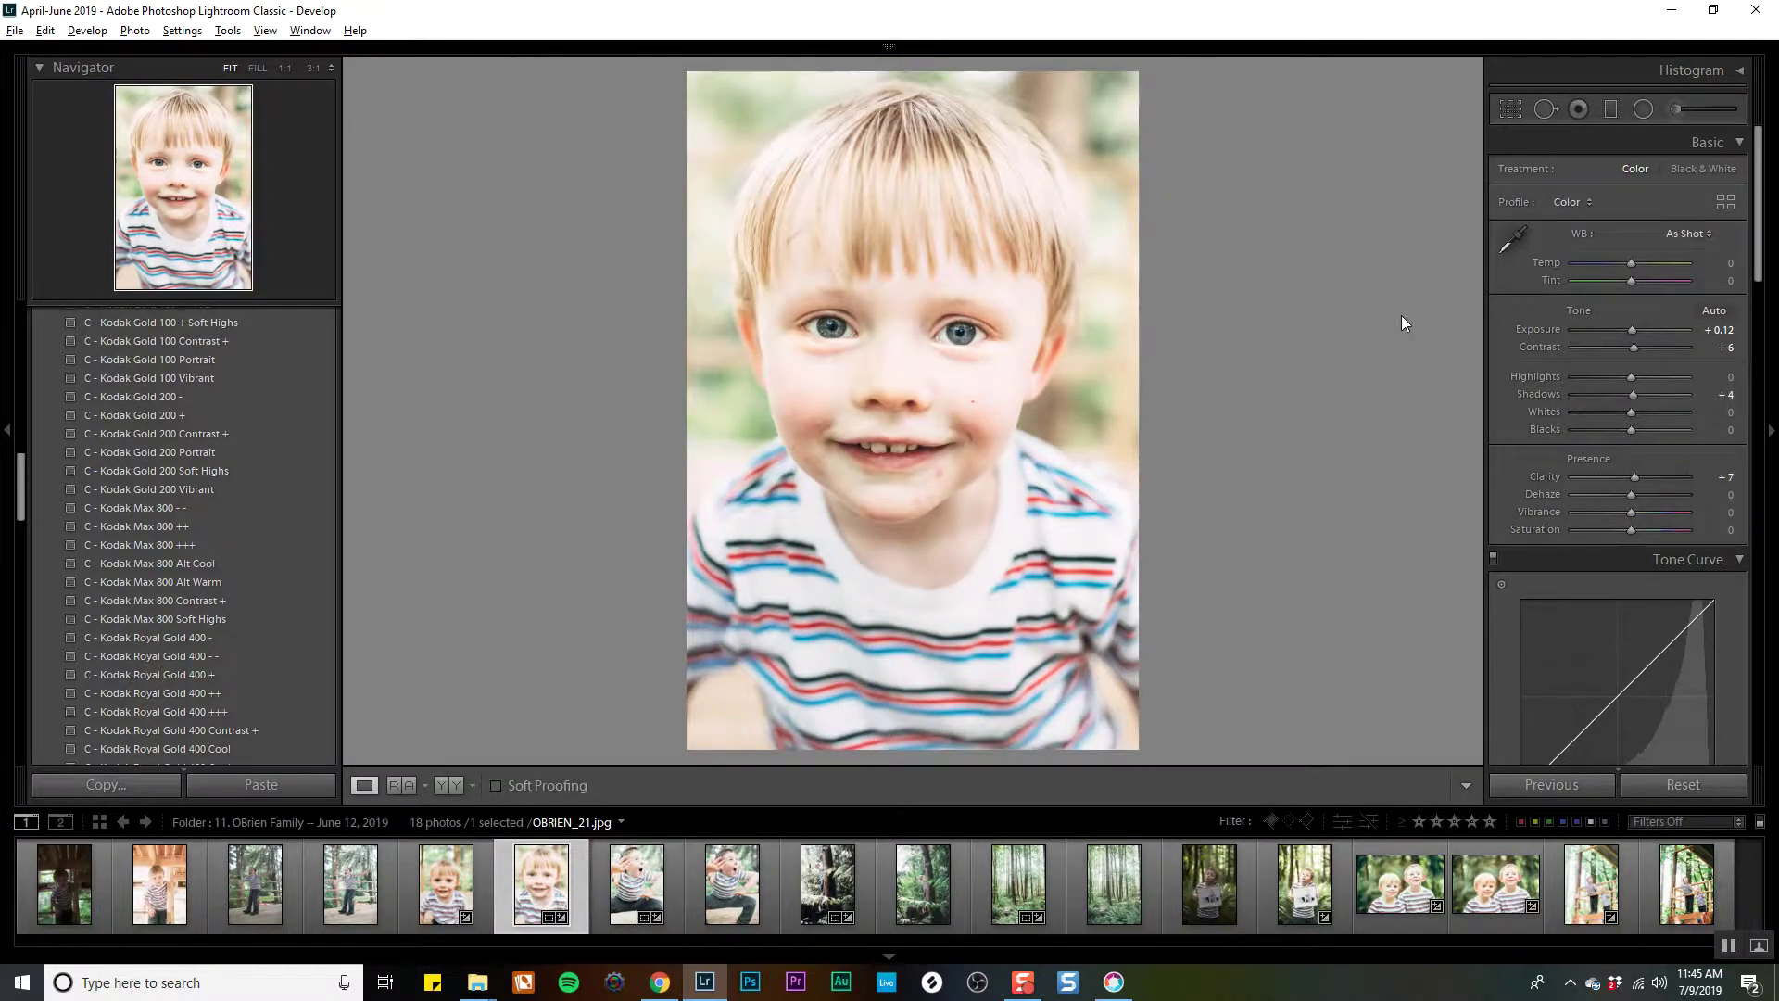
# Compare the cropped OBRIEN_21.jpg side by side with the edited IMG_5266.CR2.
pyautogui.hotkey('shift', 'Left')
pyautogui.press('c')
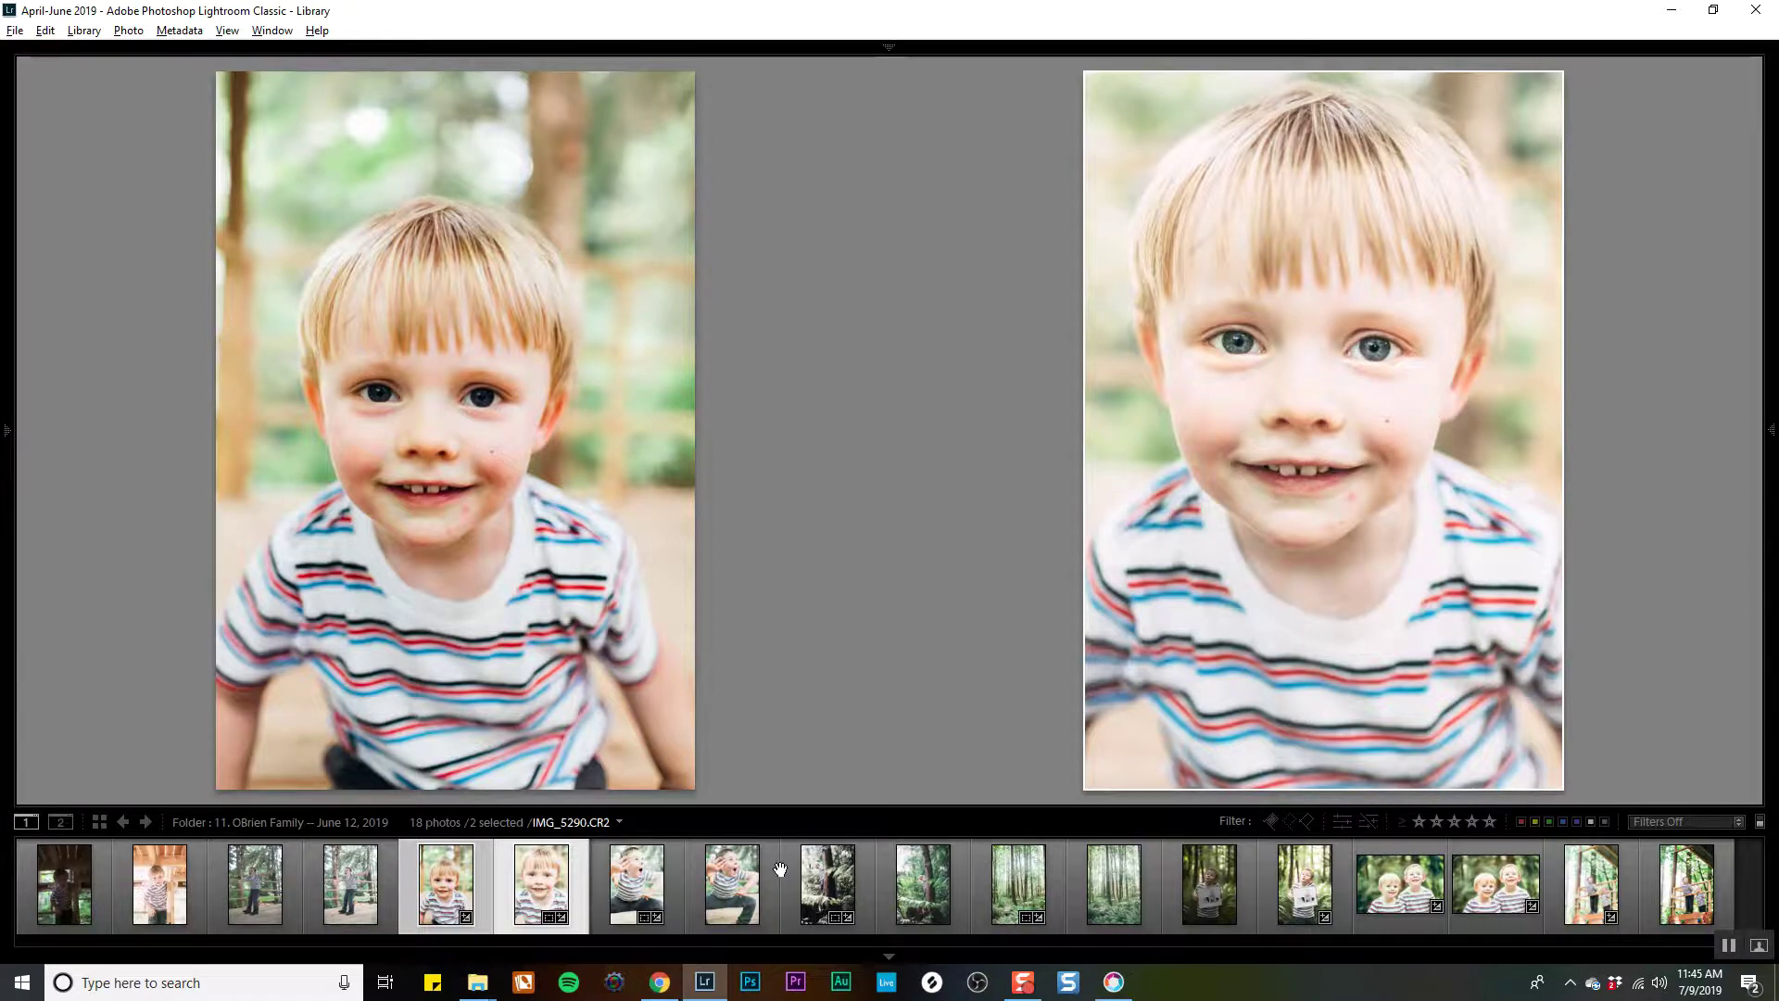
pyautogui.click(445, 903)
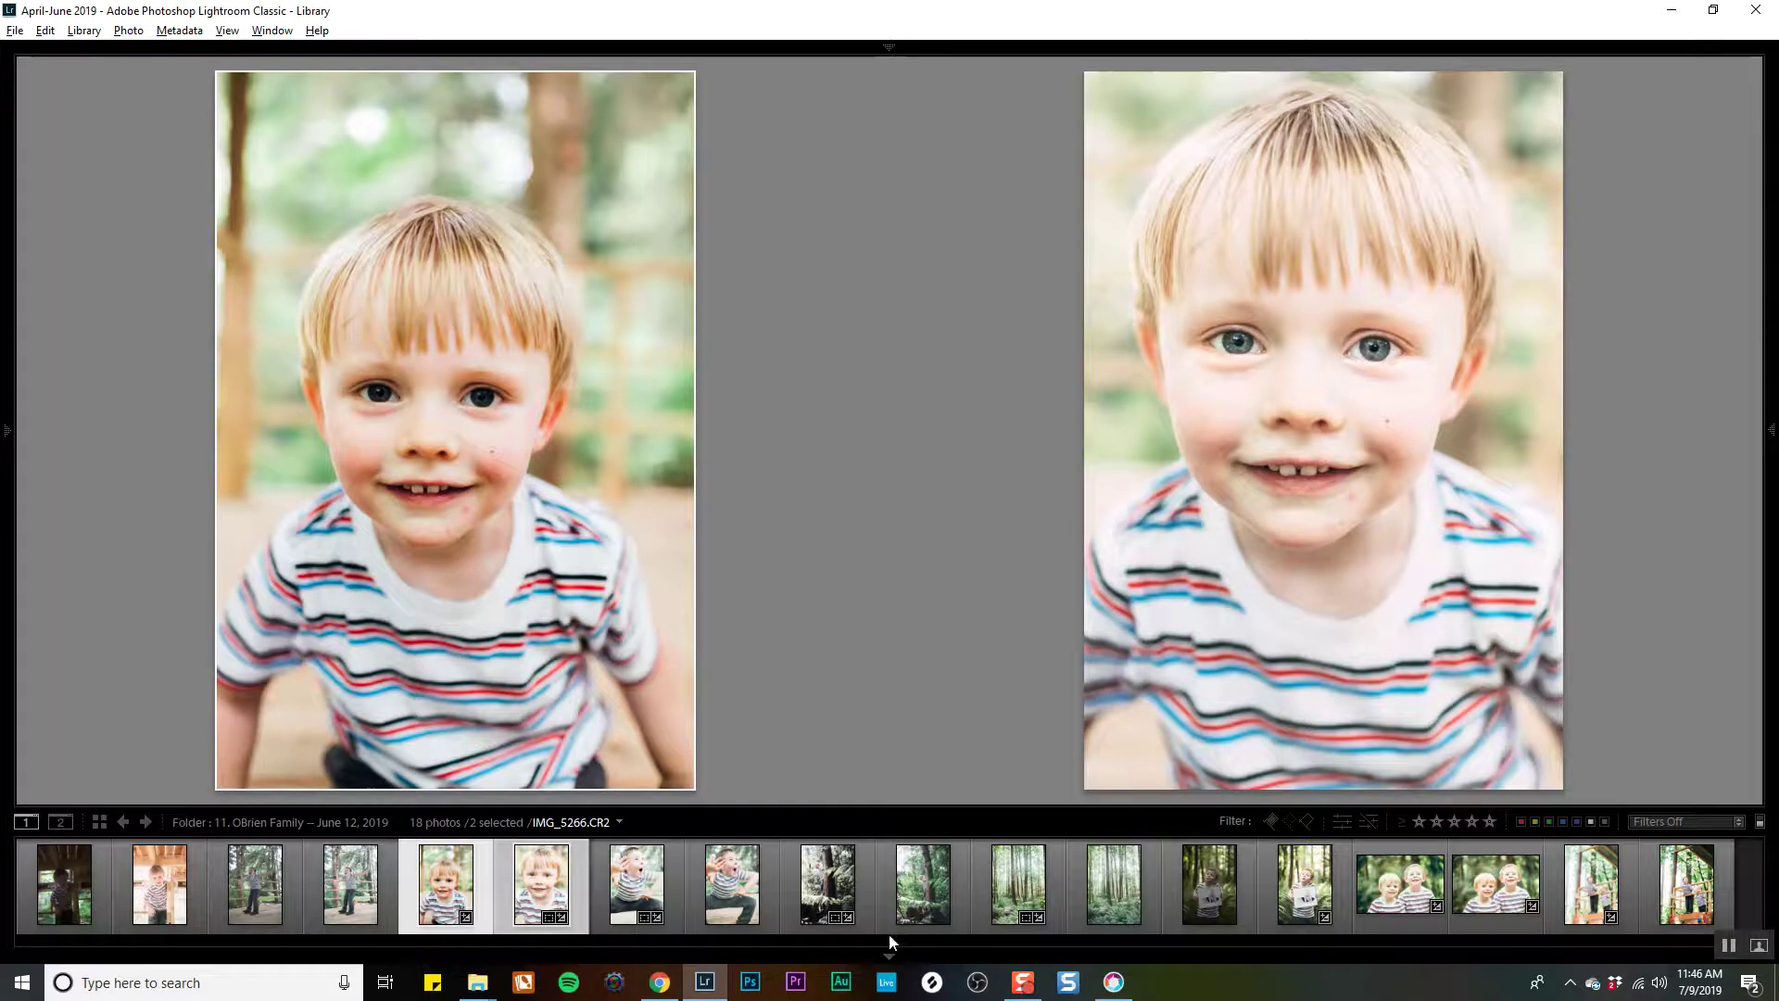
# Copy the develop settings from IMG_5519.CR2, the photo of the two boys on the wooden play structure.
pyautogui.click(330, 889)
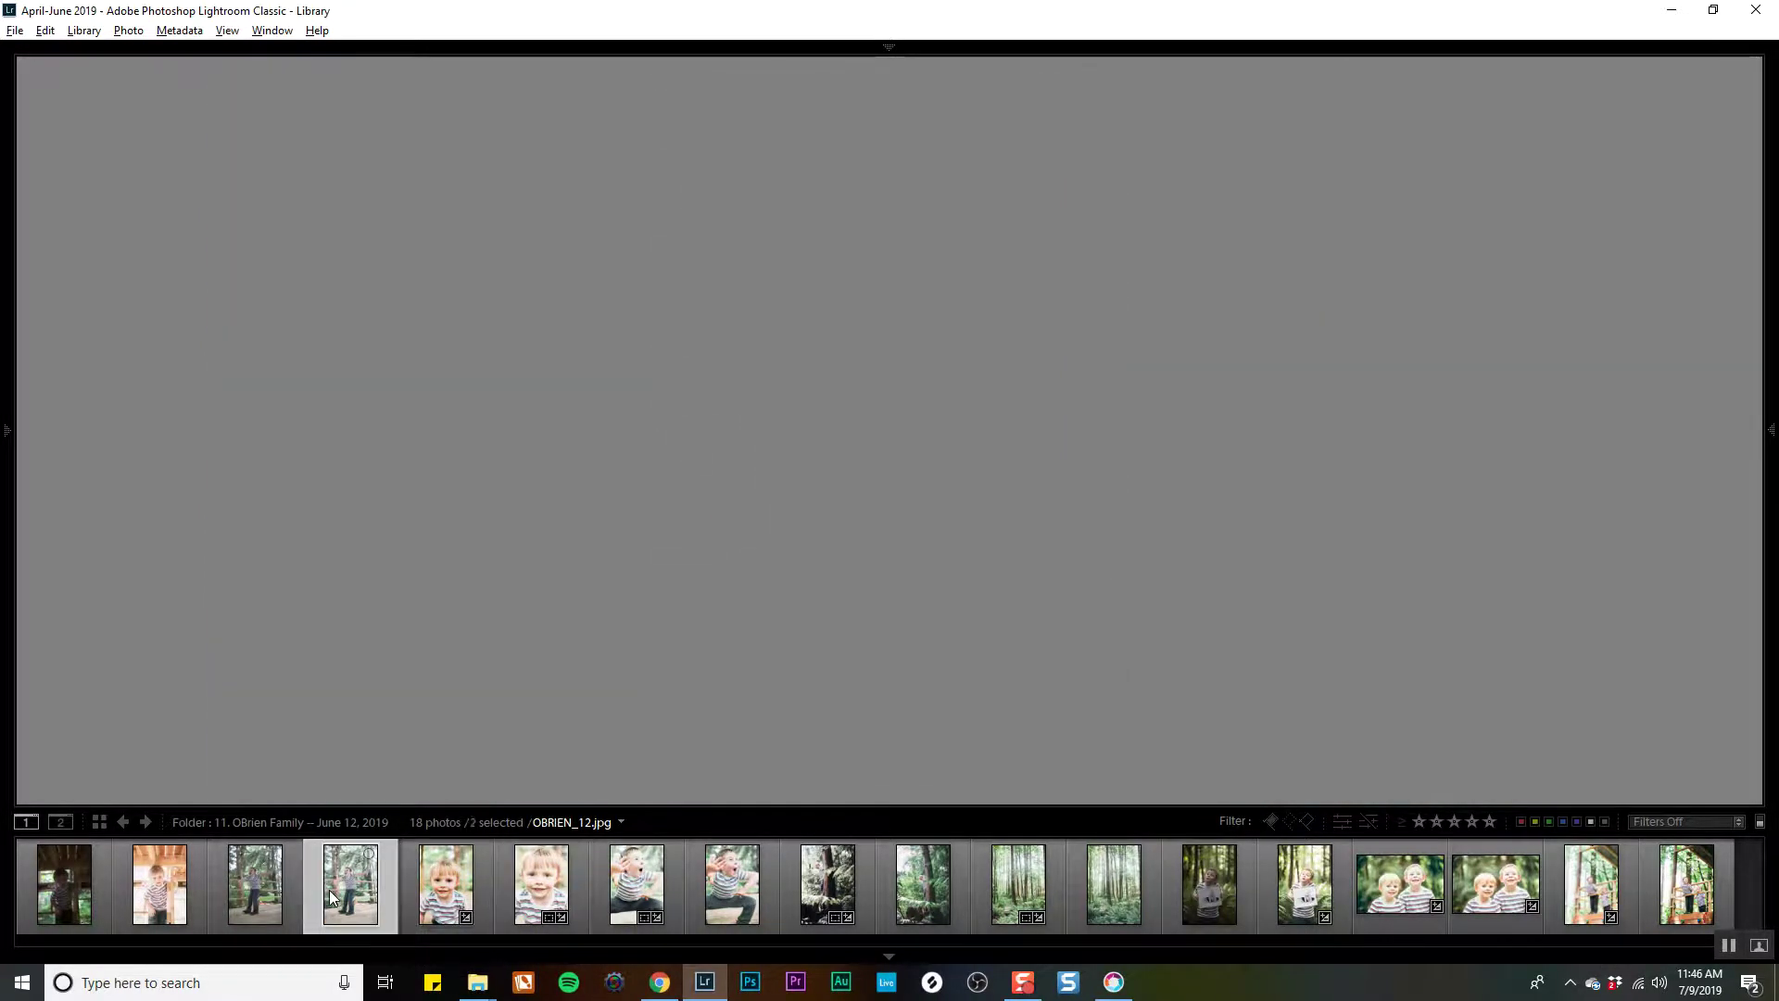
pyautogui.doubleClick(330, 890)
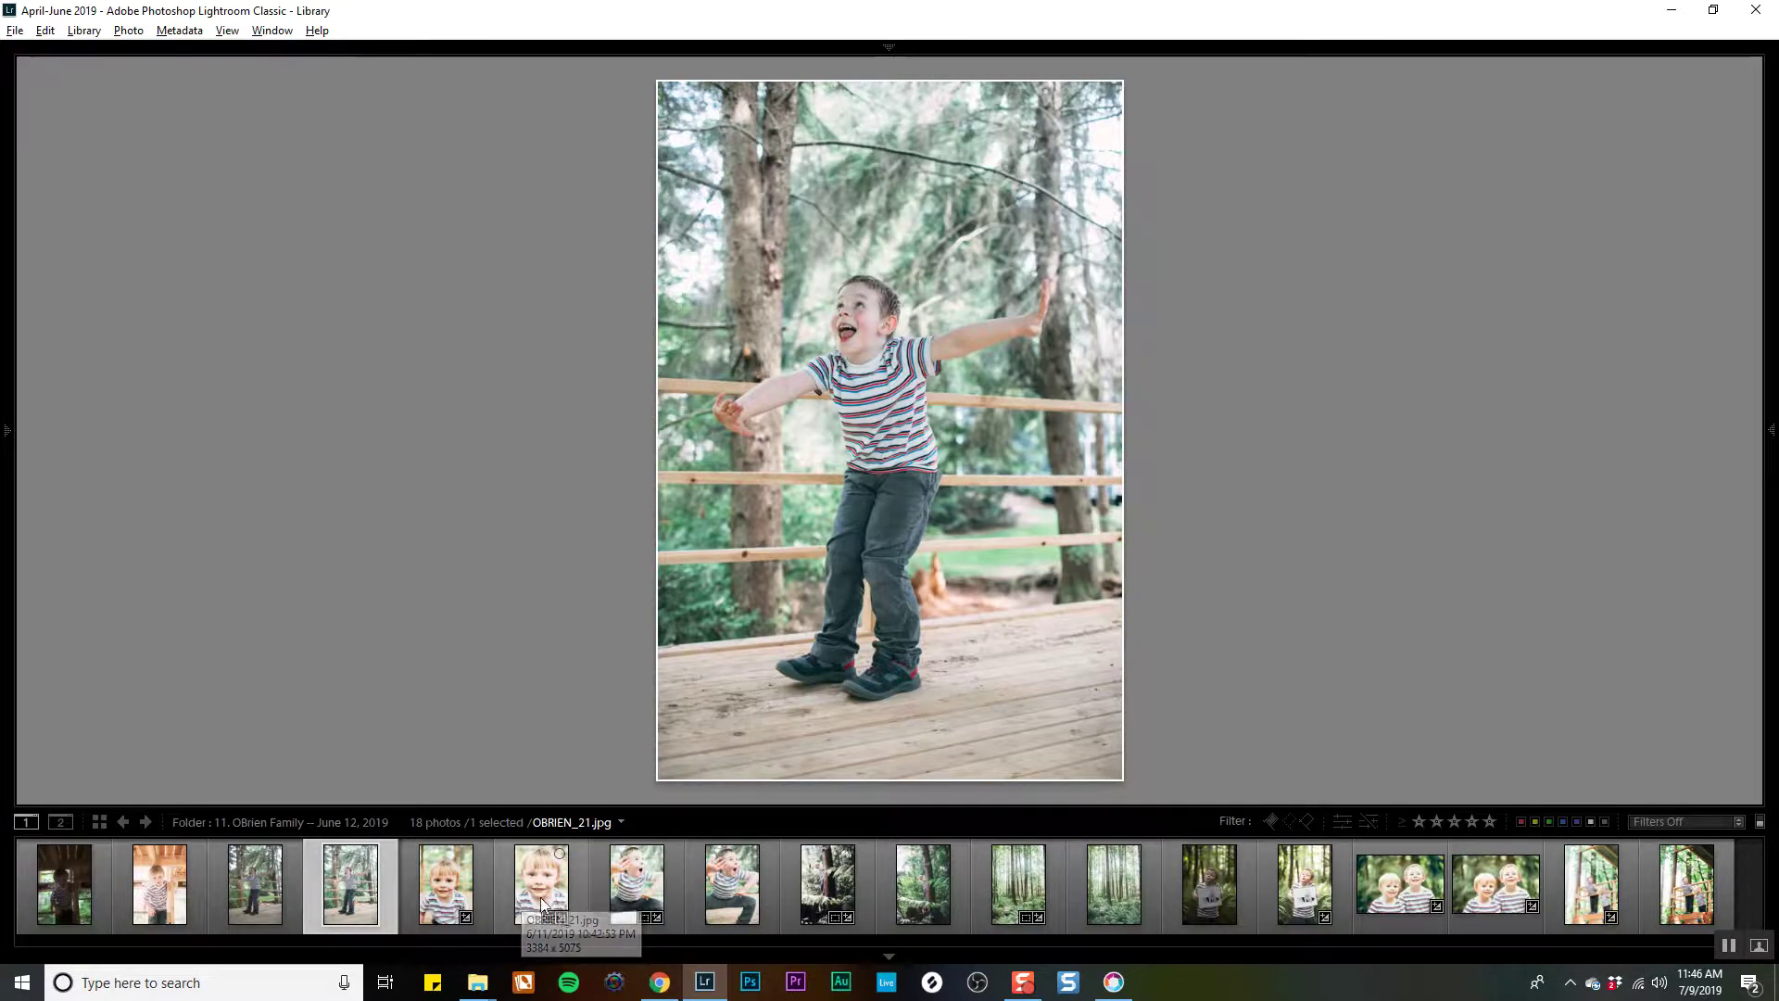
pyautogui.click(664, 882)
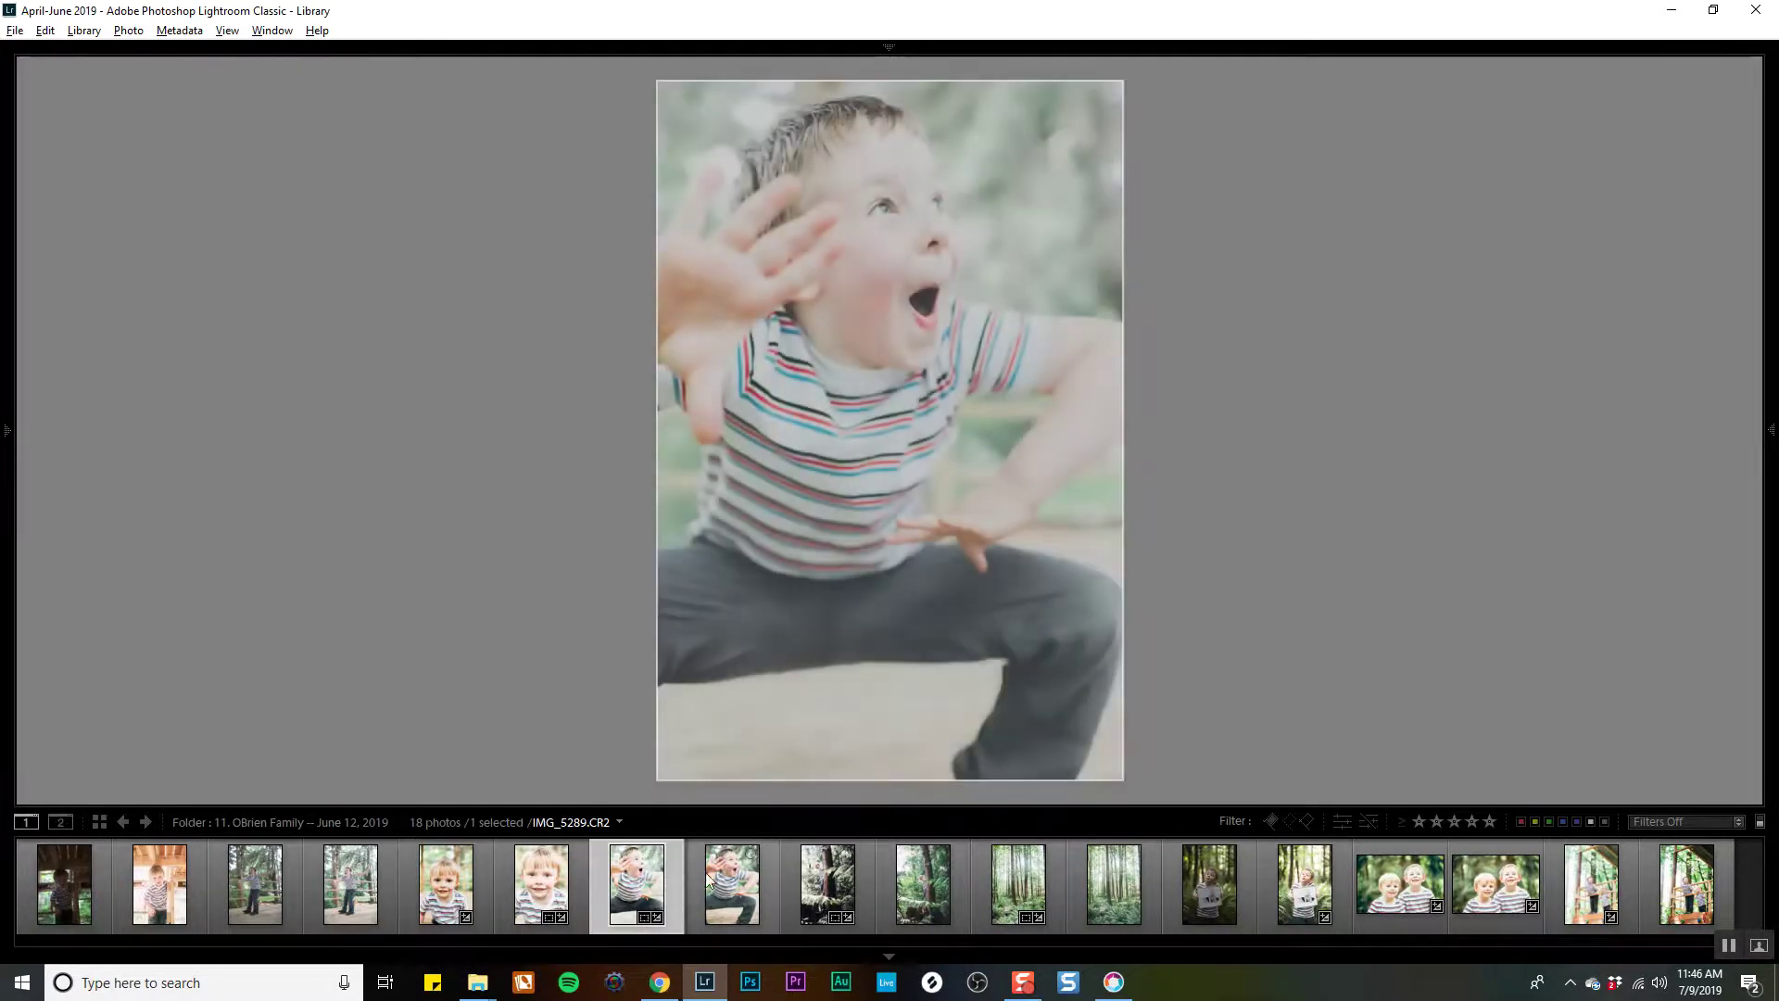
pyautogui.click(1600, 895)
pyautogui.hotkey('ctrl', 'shift', 'c')
pyautogui.click(1626, 925)
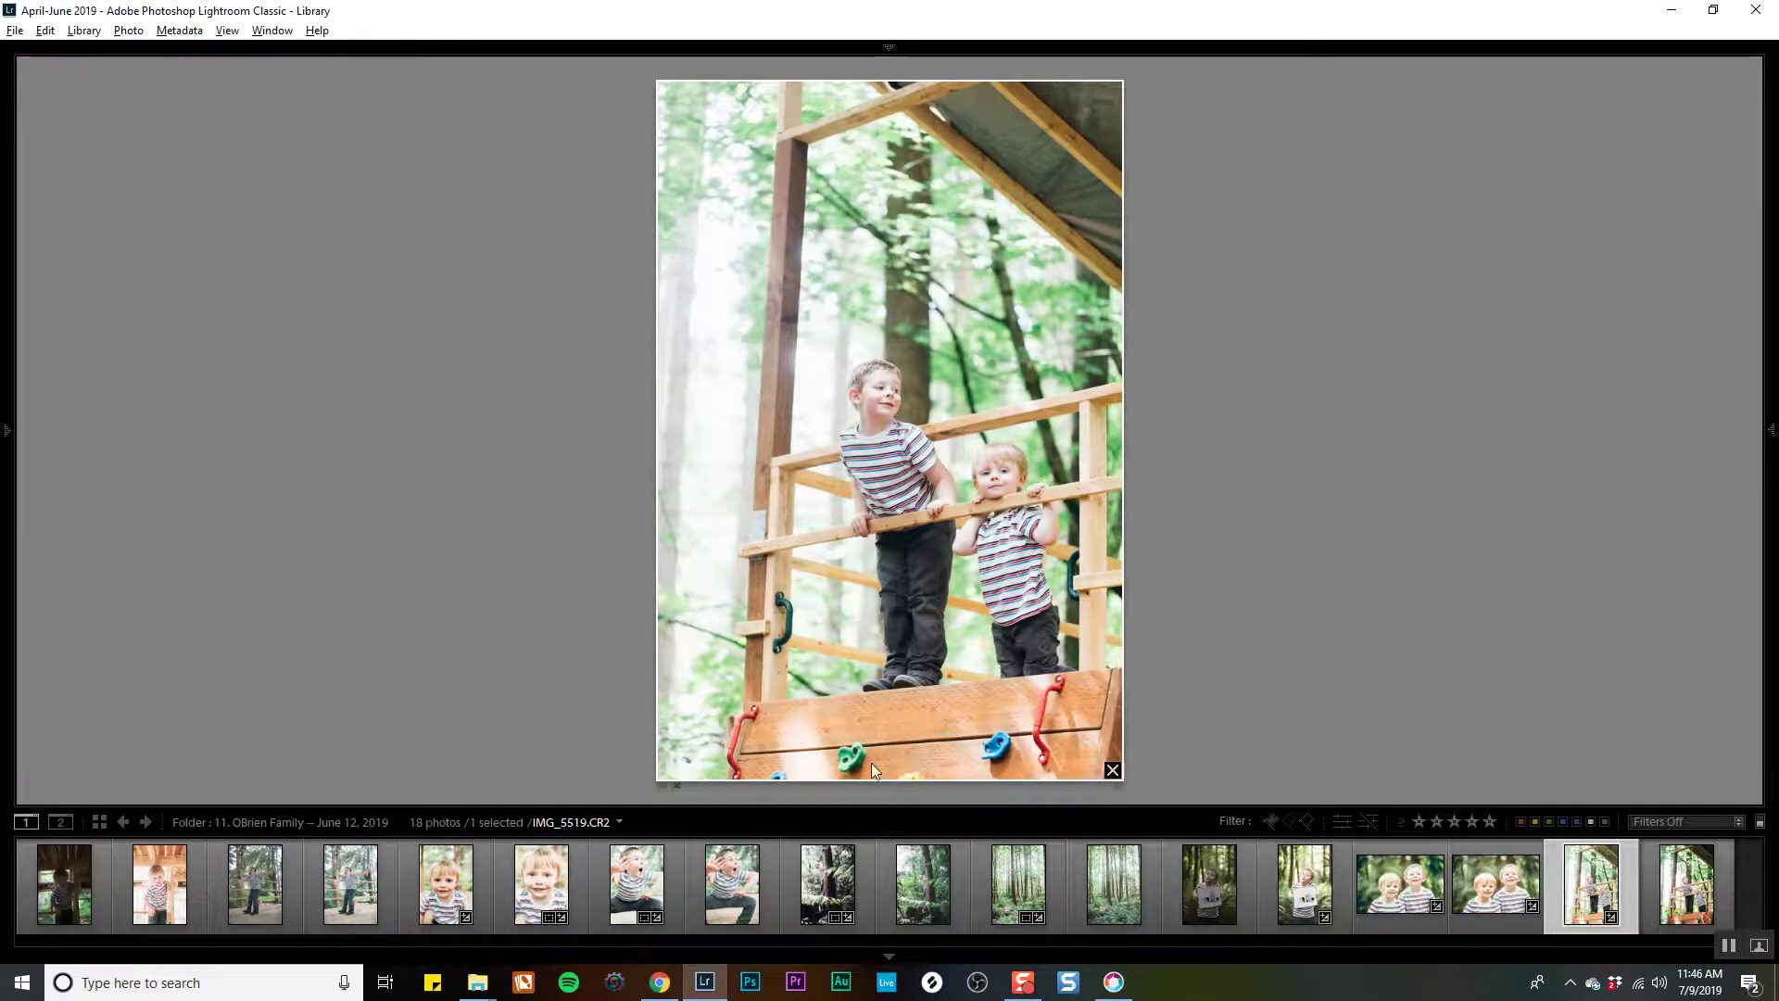
# Paste the copied develop settings onto IMG_5249.CR2, the unedited photo of the boy on the deck, and open it for developing.
pyautogui.click(364, 888)
pyautogui.click(249, 882)
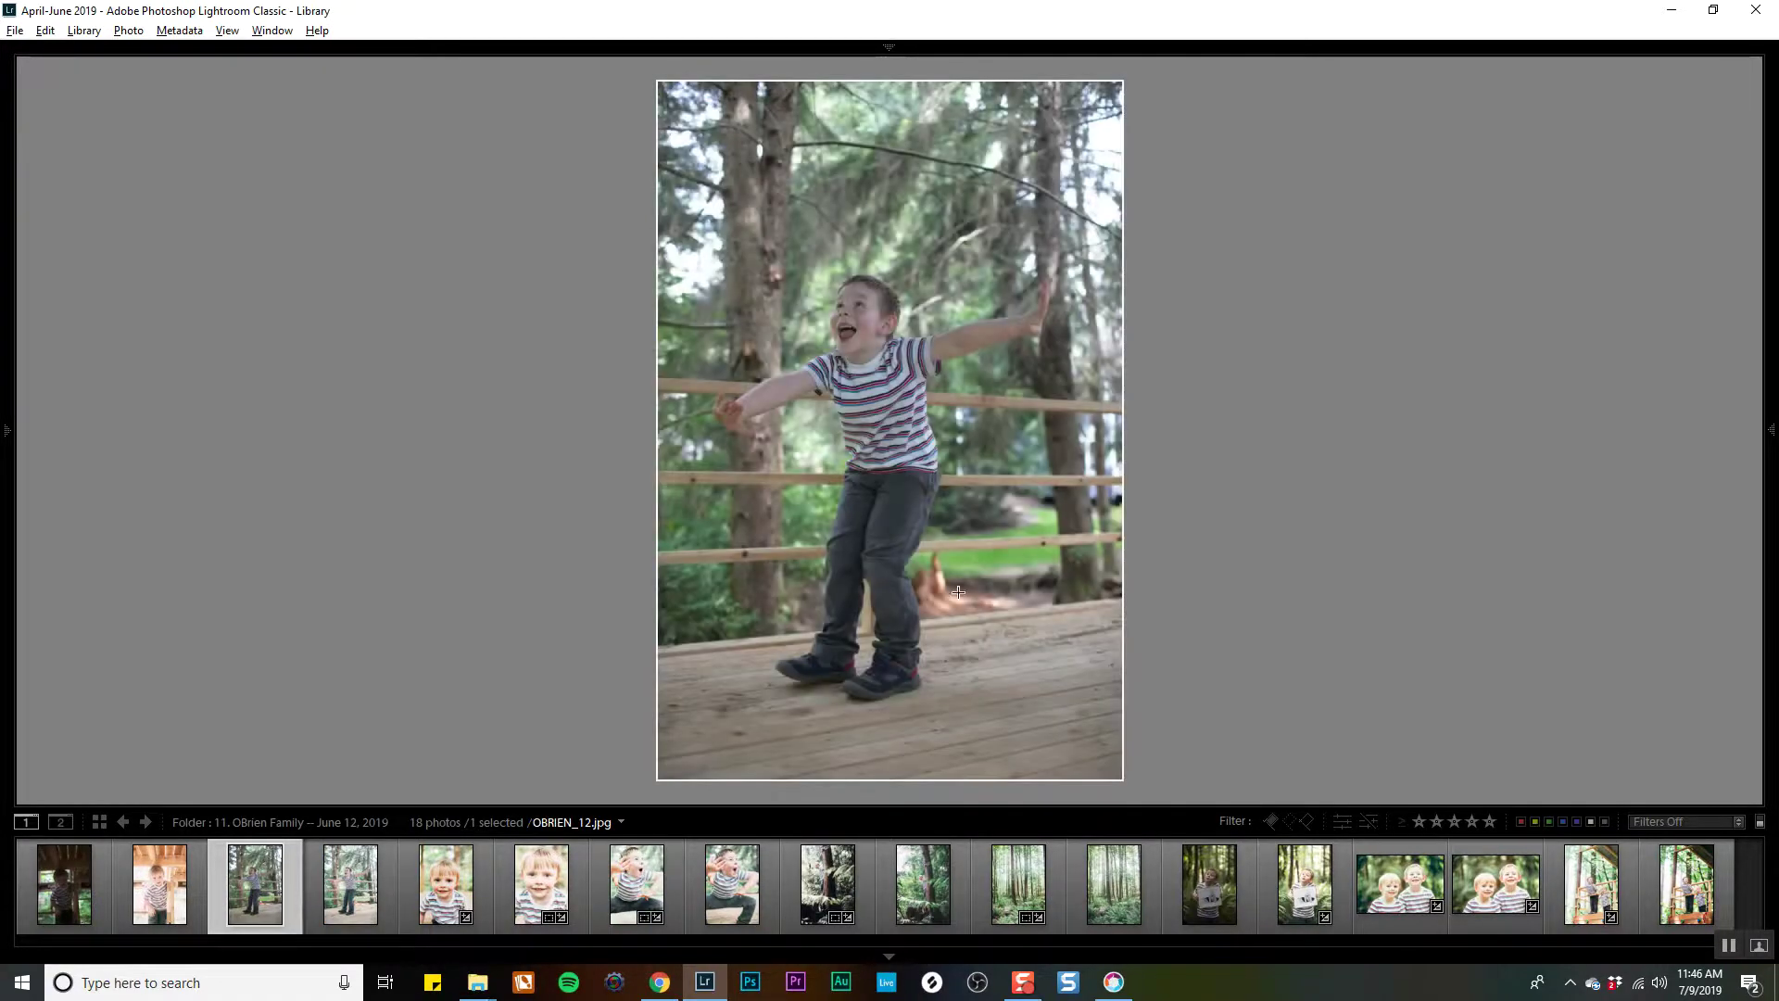
pyautogui.hotkey('ctrl', 'shift', 'v')
pyautogui.press('d')
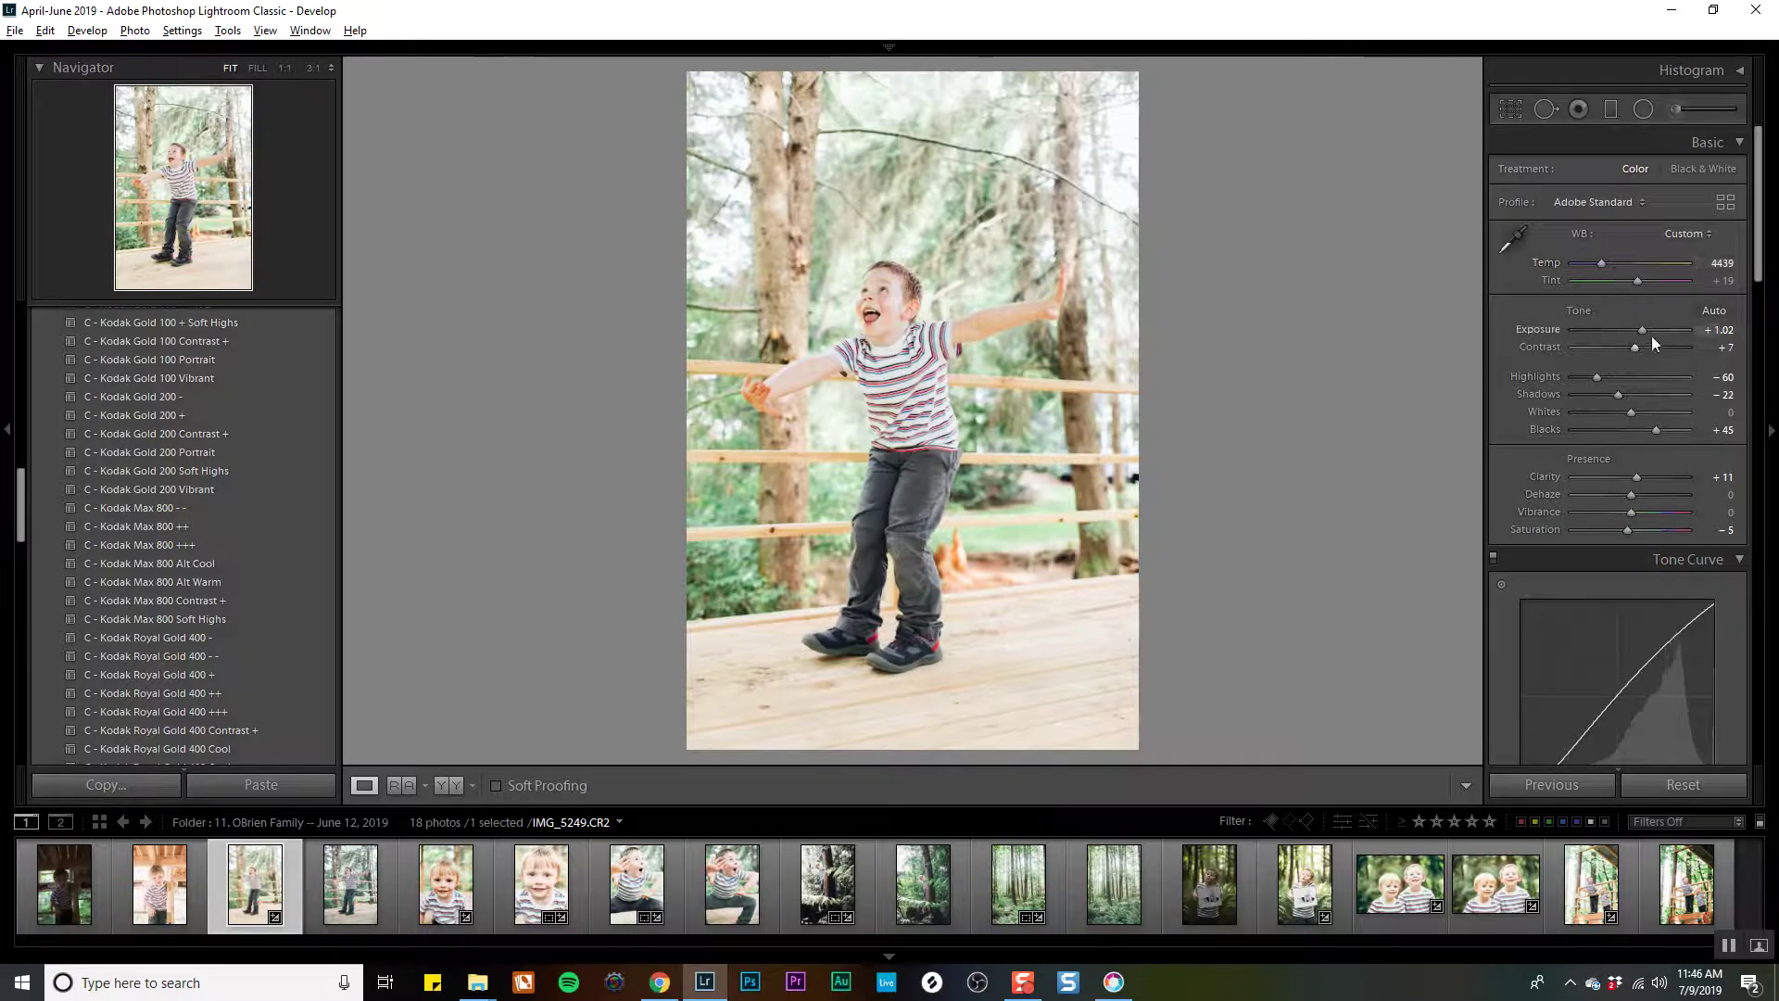
# Set Exposure +1.02, Contrast +15, Highlights −43, Shadows −30 and Blacks +71, with tone curve Darks −13 and Shadows −32.
pyautogui.moveTo(1634, 391); pyautogui.dragTo(1641, 341)
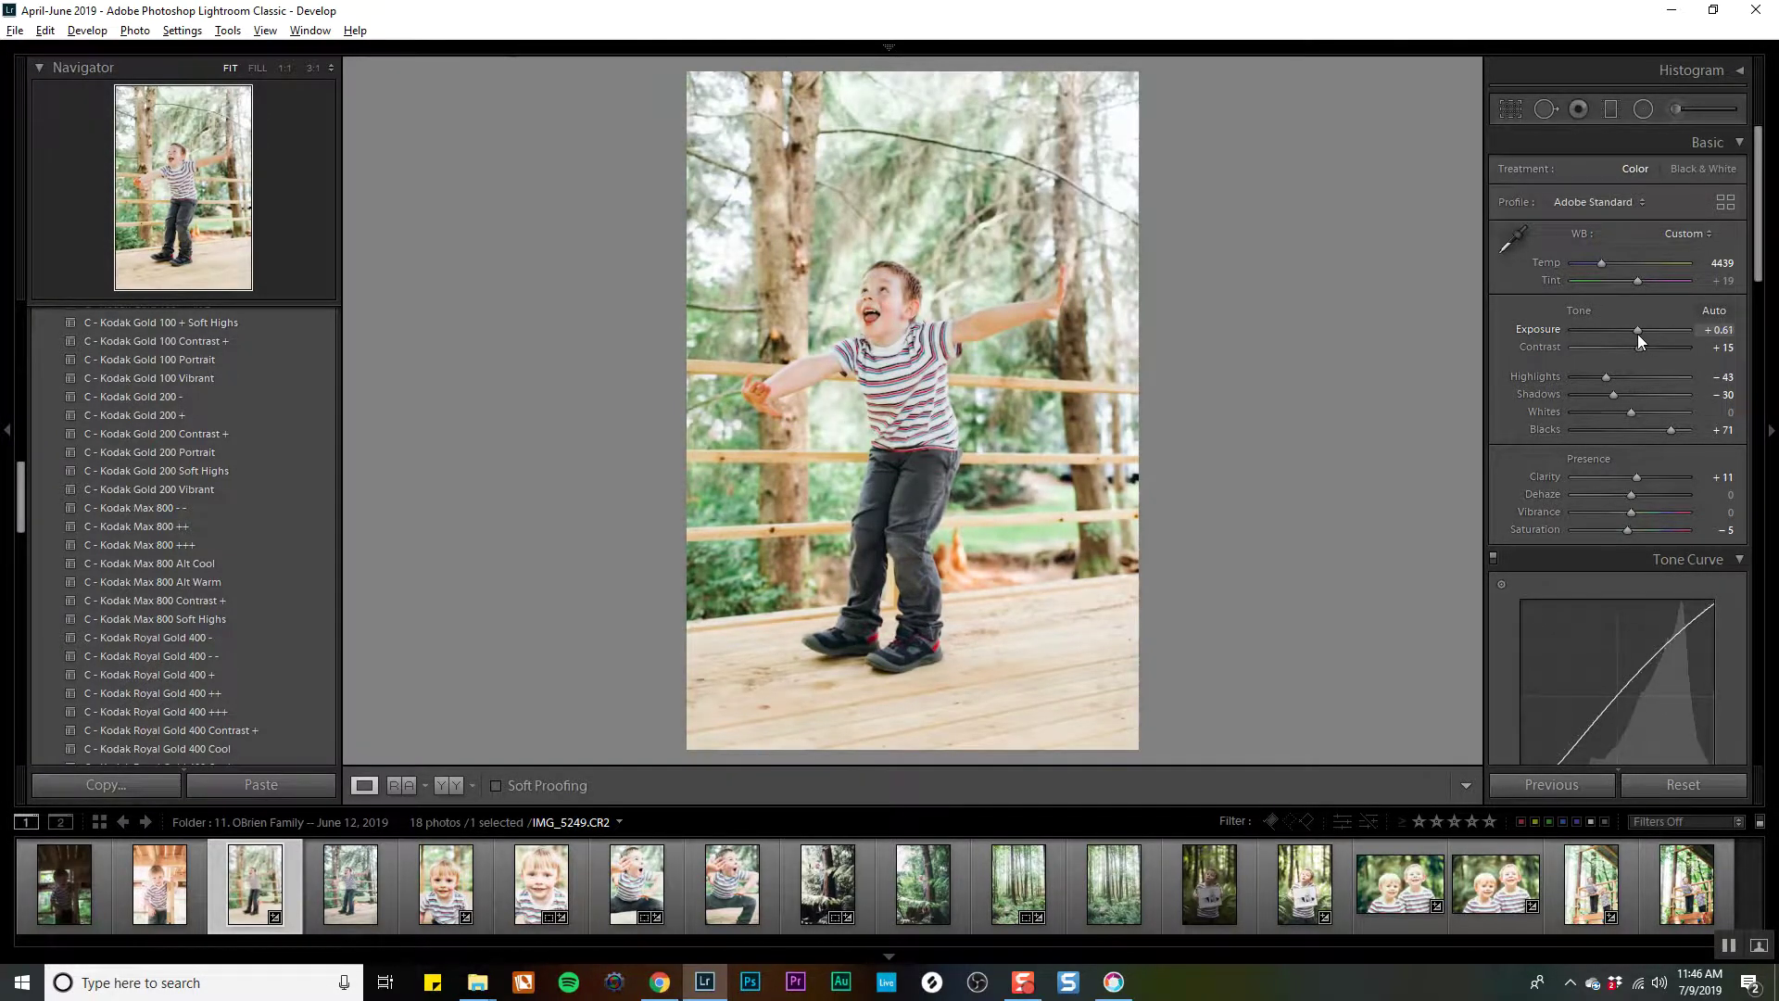
pyautogui.scroll(-5, 1638, 445)
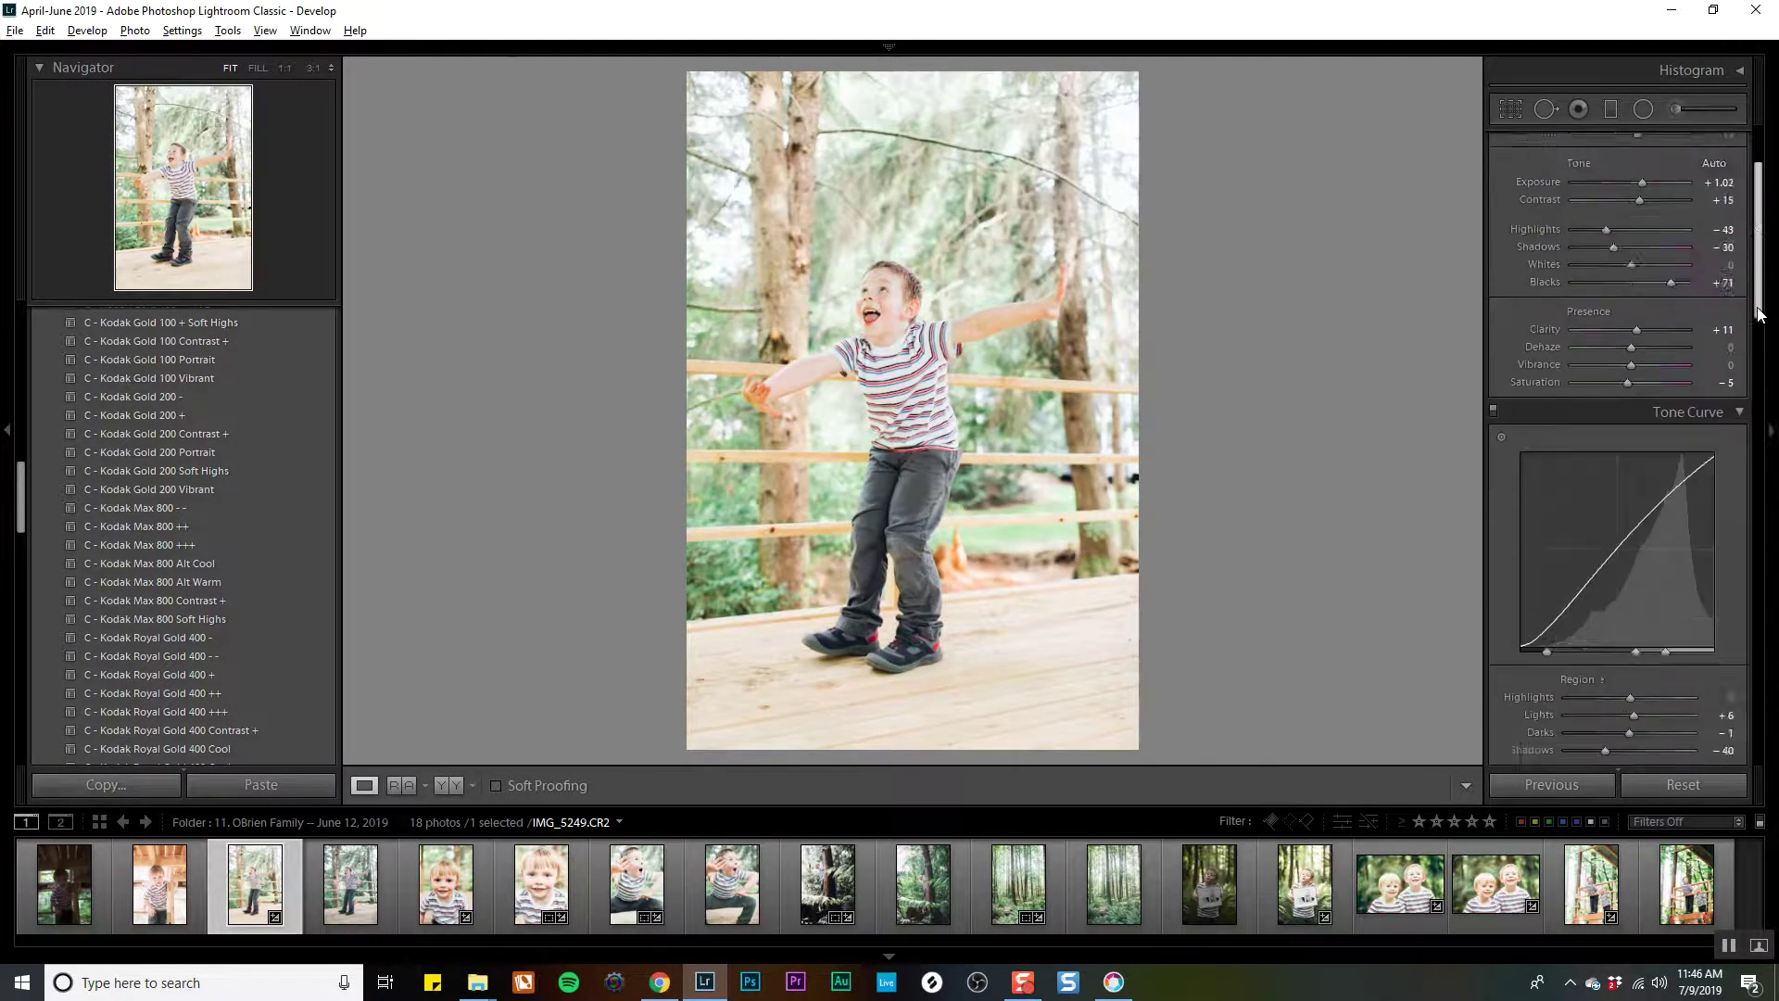
pyautogui.moveTo(1629, 513); pyautogui.dragTo(1614, 526)
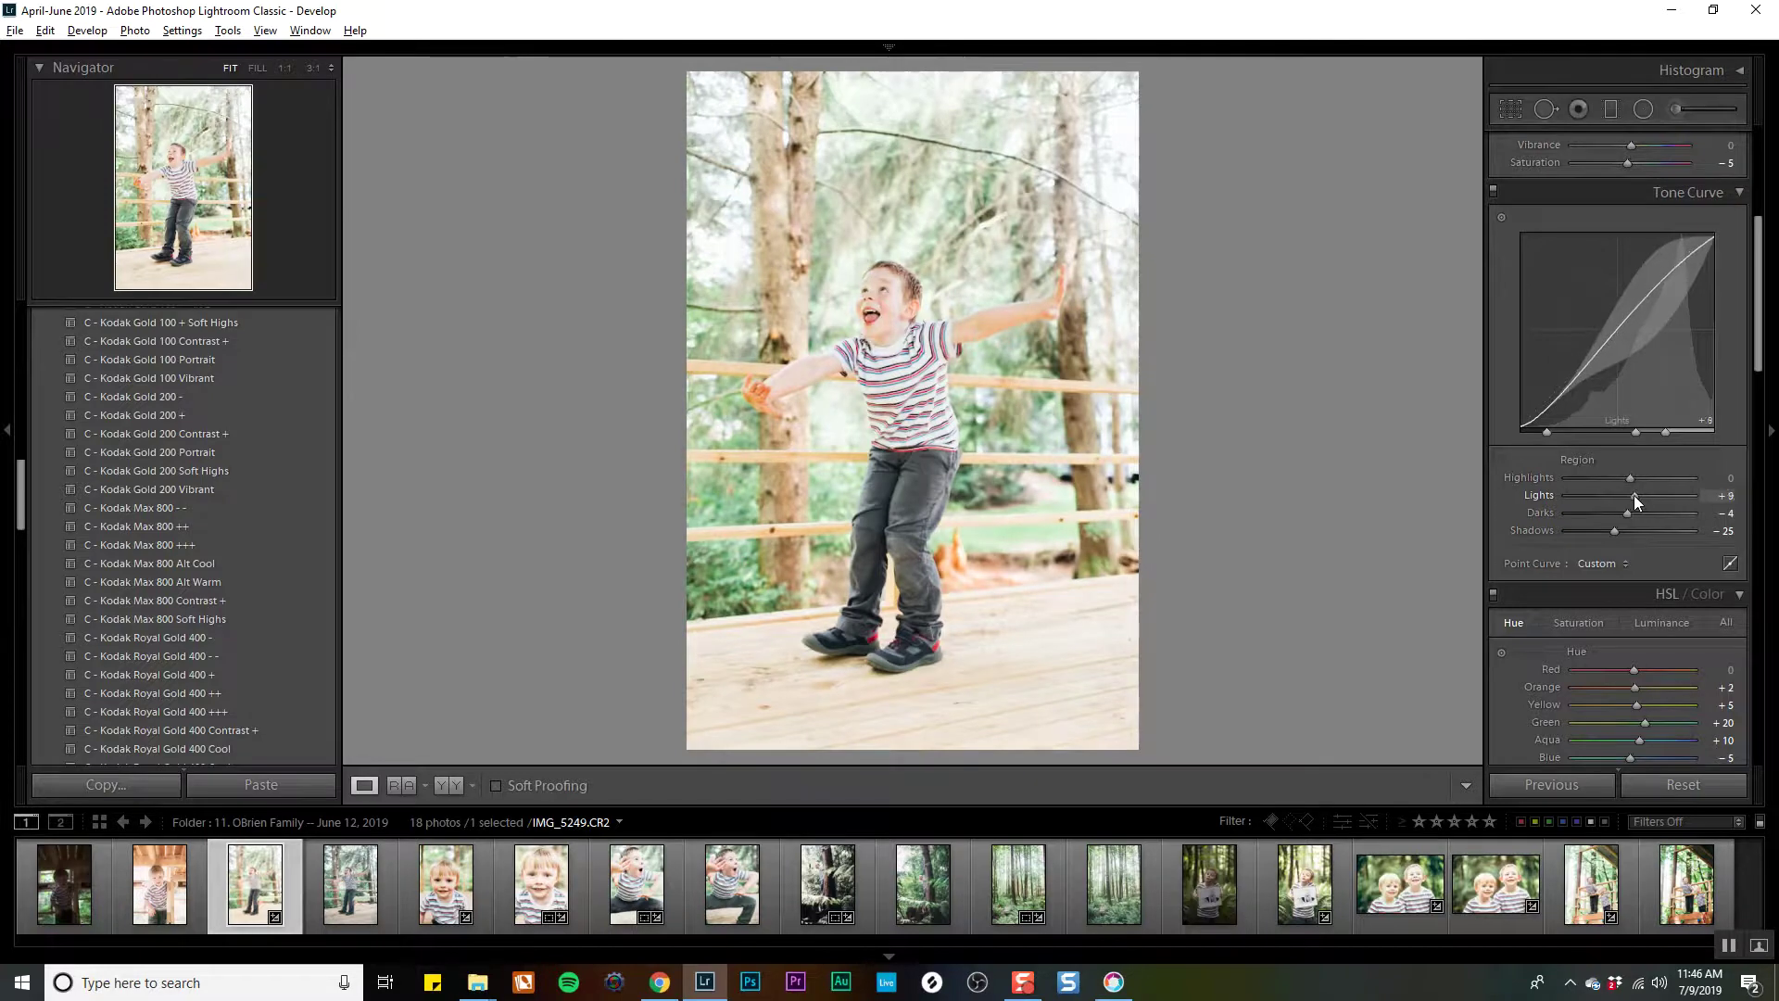
pyautogui.moveTo(1619, 528)
pyautogui.mouseDown()
pyautogui.moveTo(1604, 532)
pyautogui.moveTo(1623, 513)
pyautogui.mouseUp()
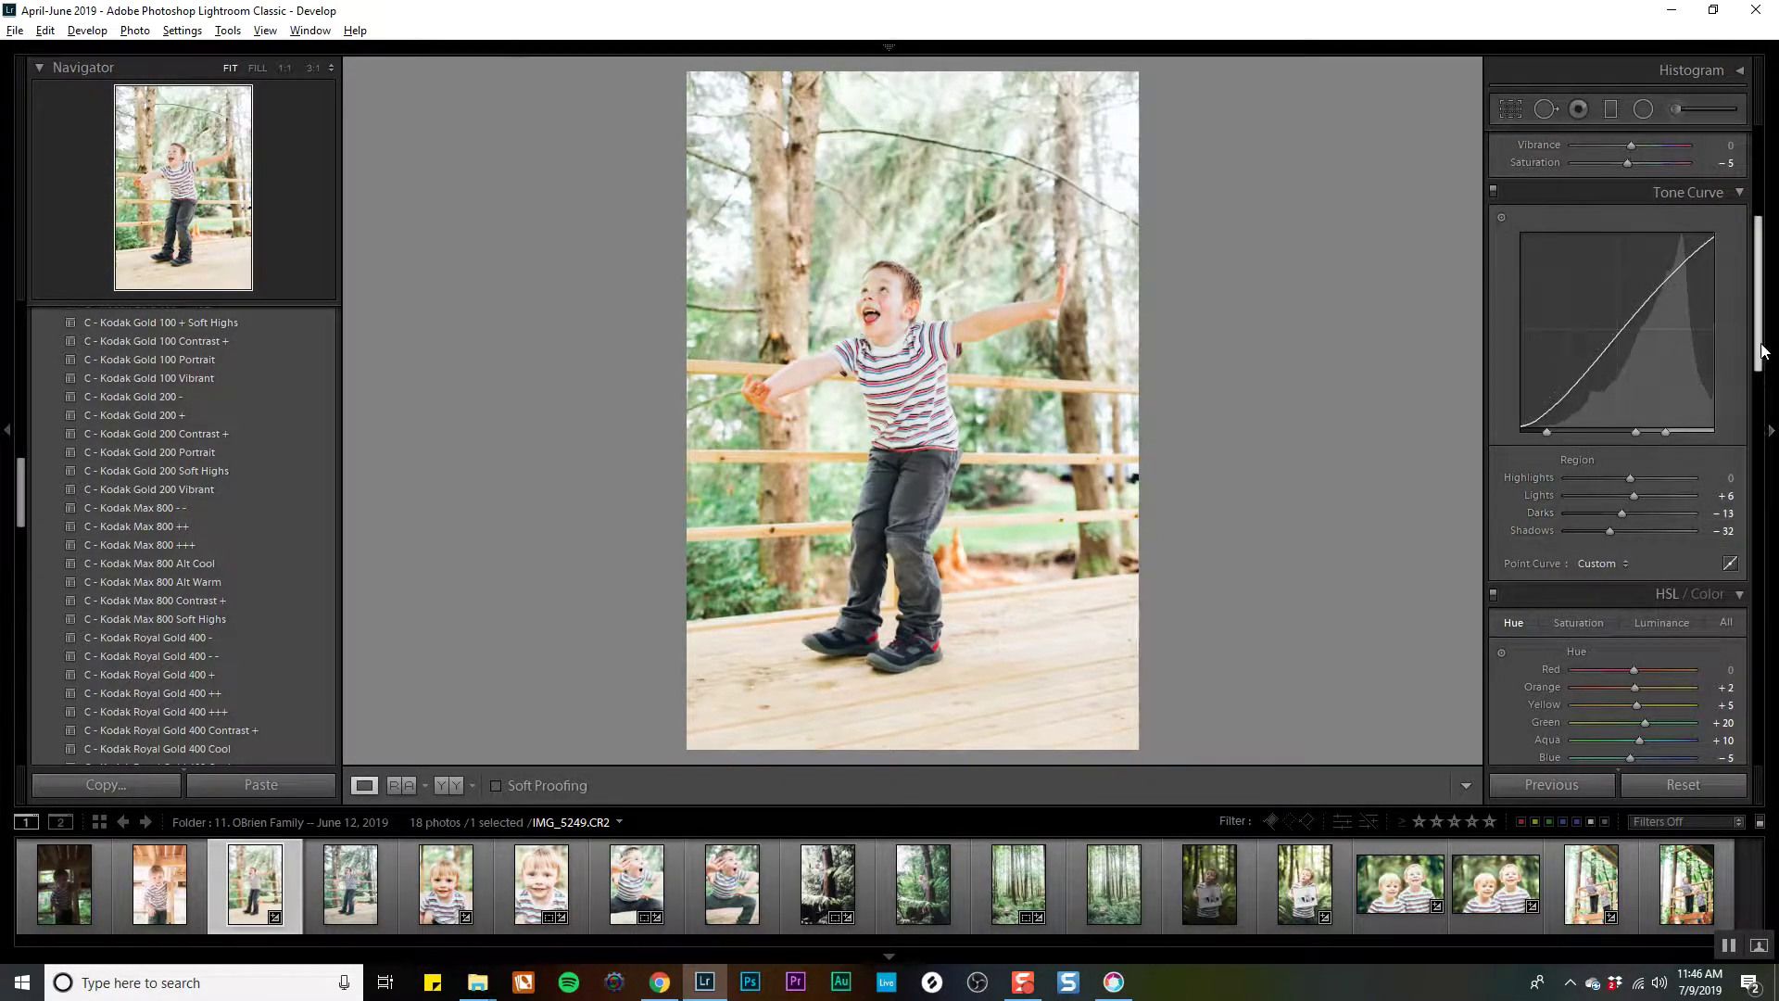
# Crop IMG_5249.CR2 more tightly around the boy at its original aspect ratio and rotate it to an angle of −1.79.
pyautogui.press('r')
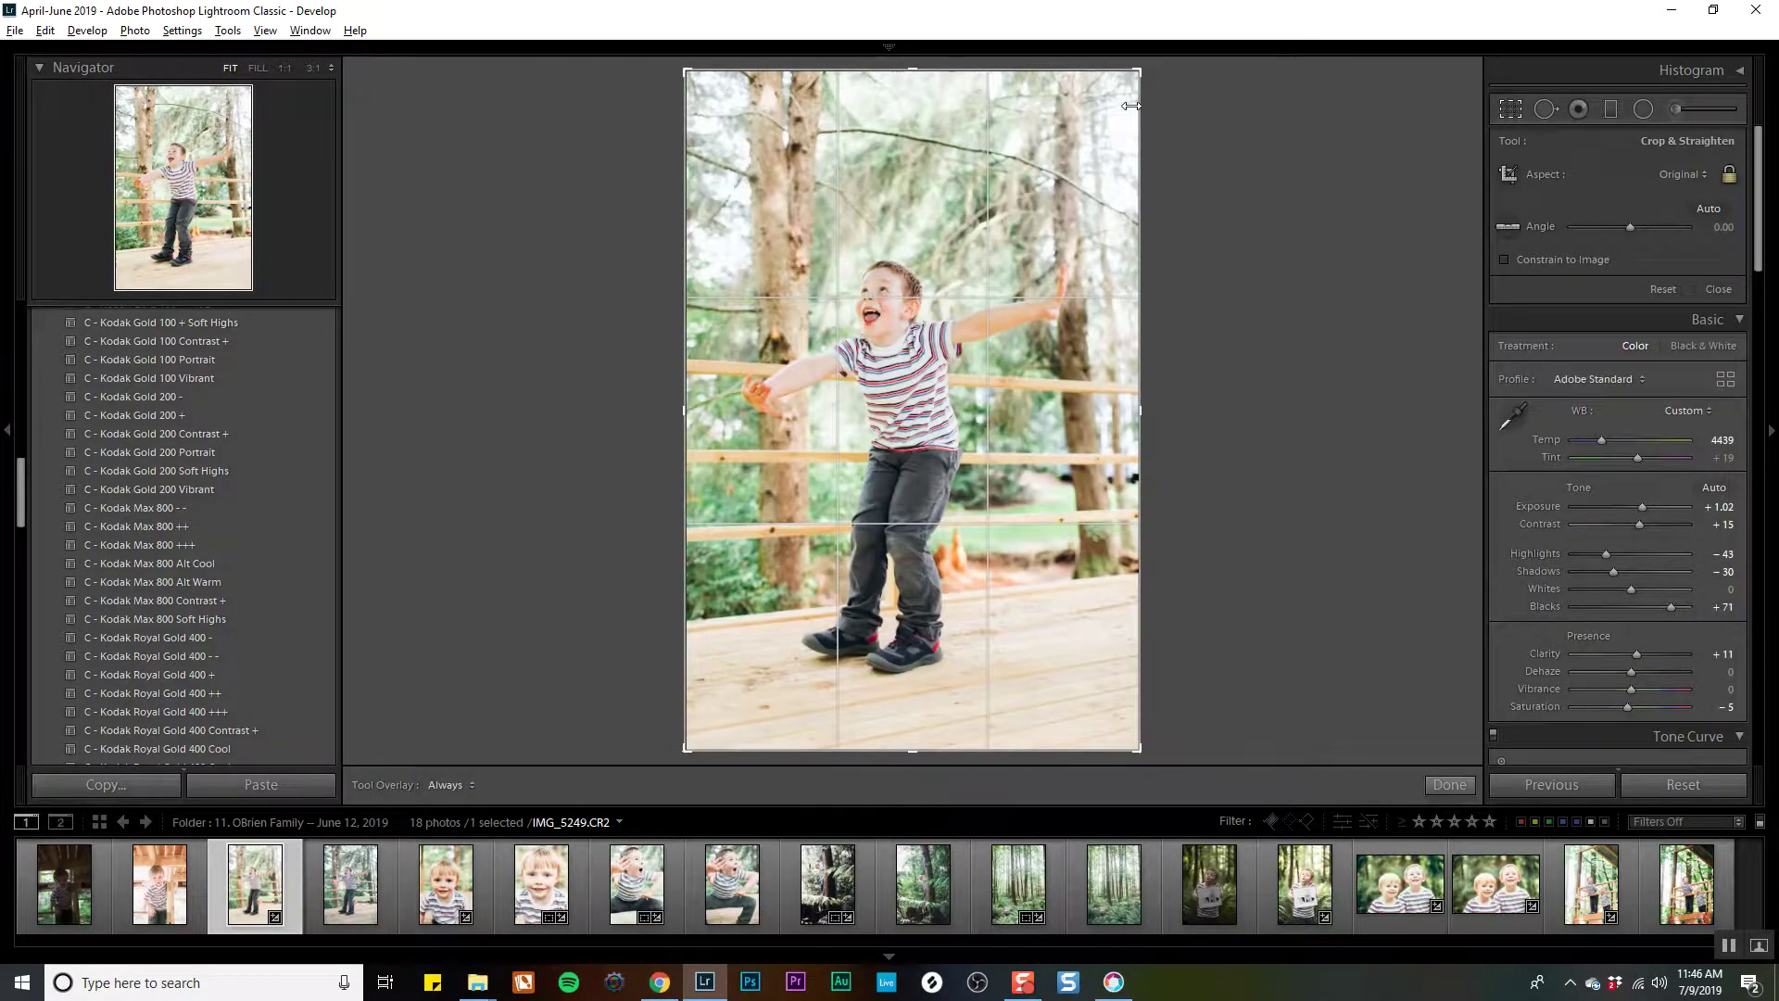
pyautogui.moveTo(1139, 72); pyautogui.dragTo(1108, 112)
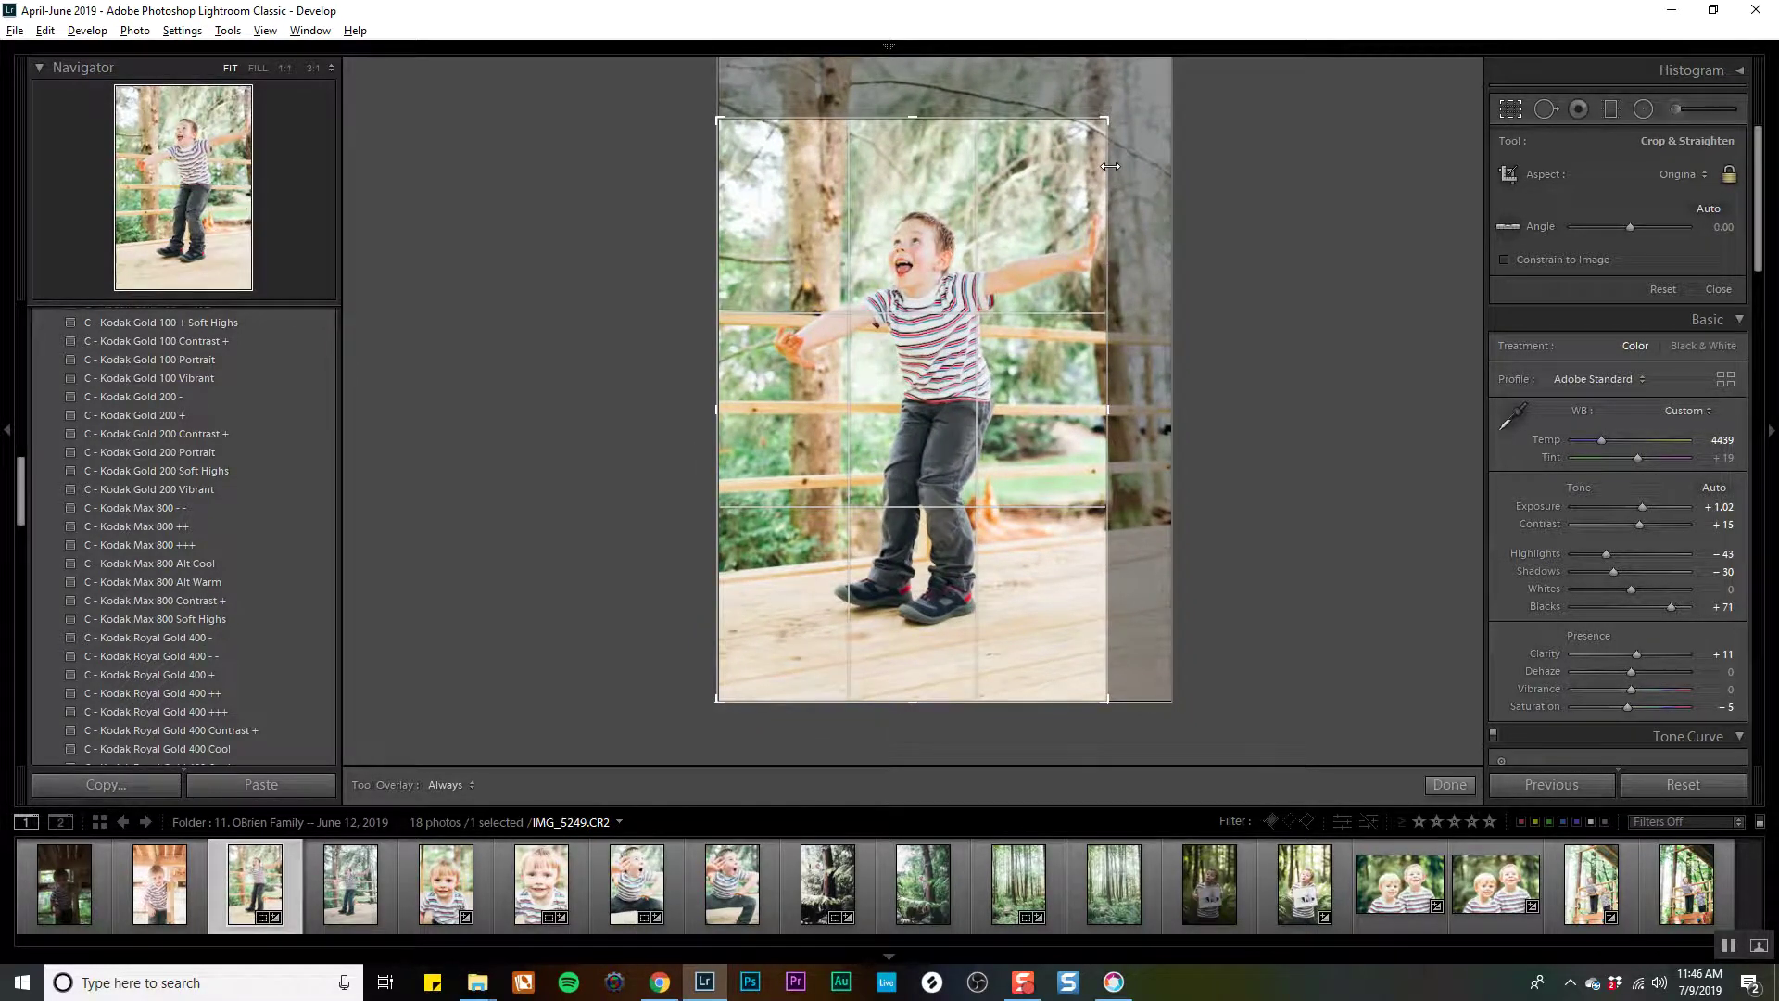
pyautogui.press('Return')
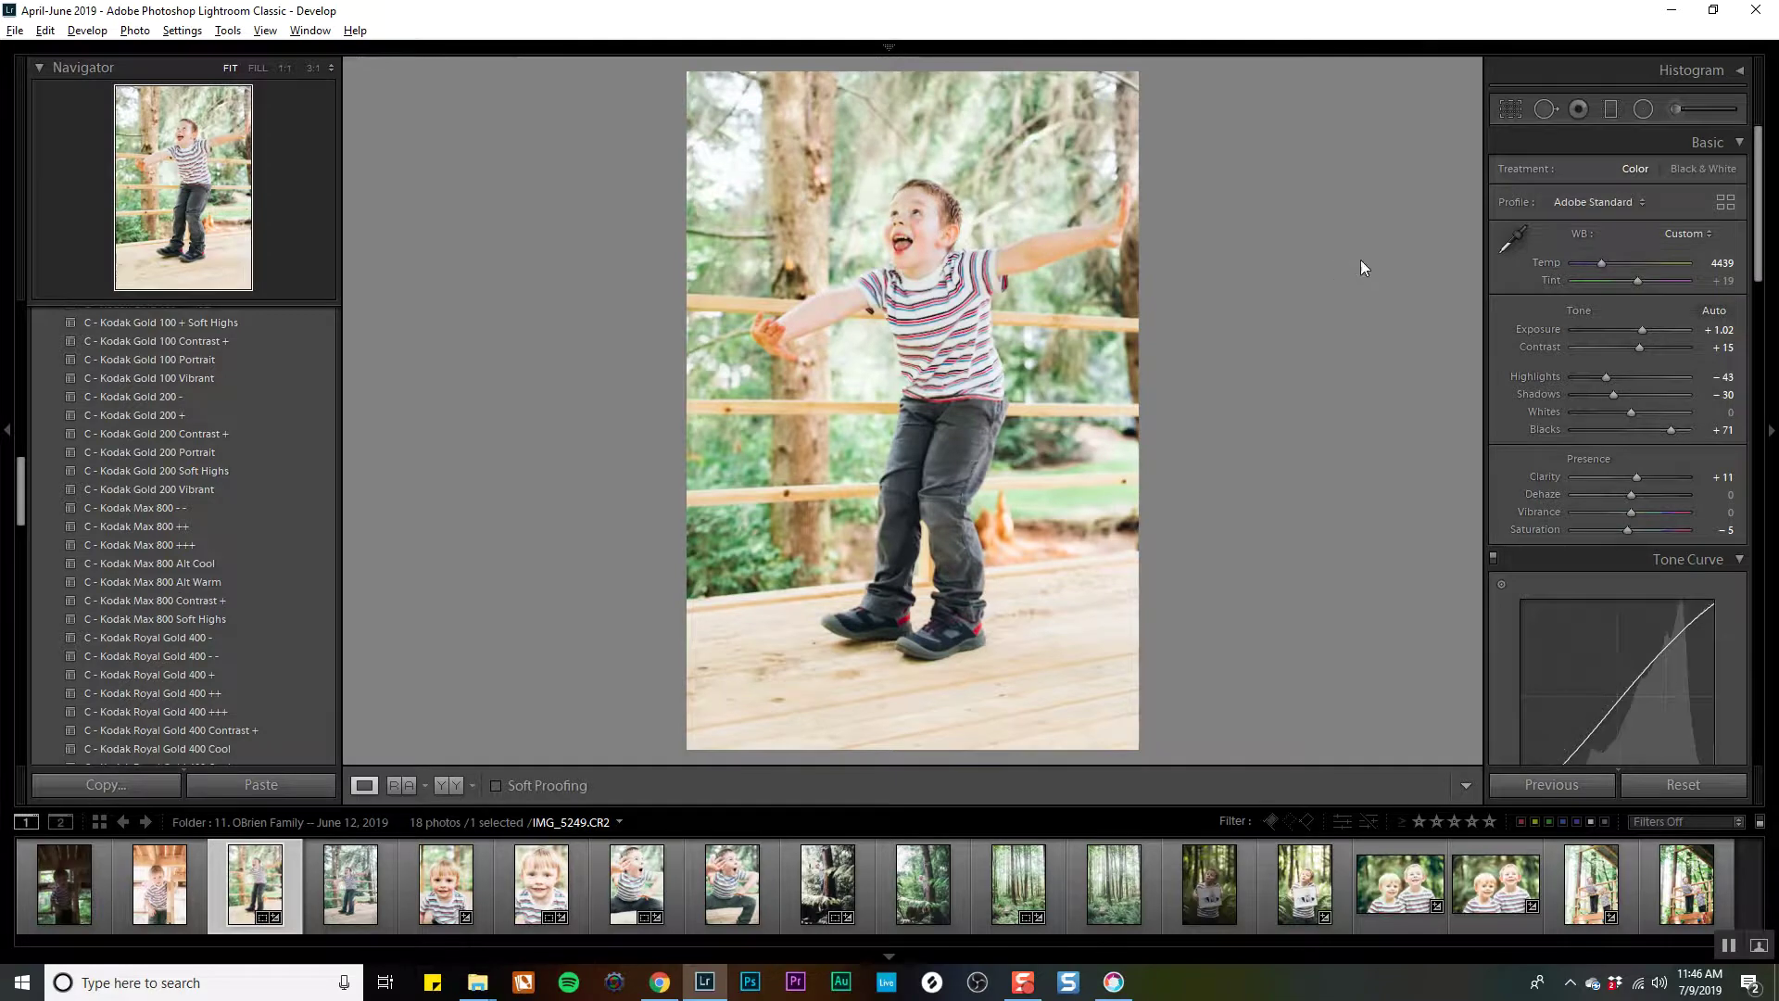
pyautogui.press('r')
pyautogui.moveTo(1326, 309); pyautogui.dragTo(1322, 338)
pyautogui.press('Return')
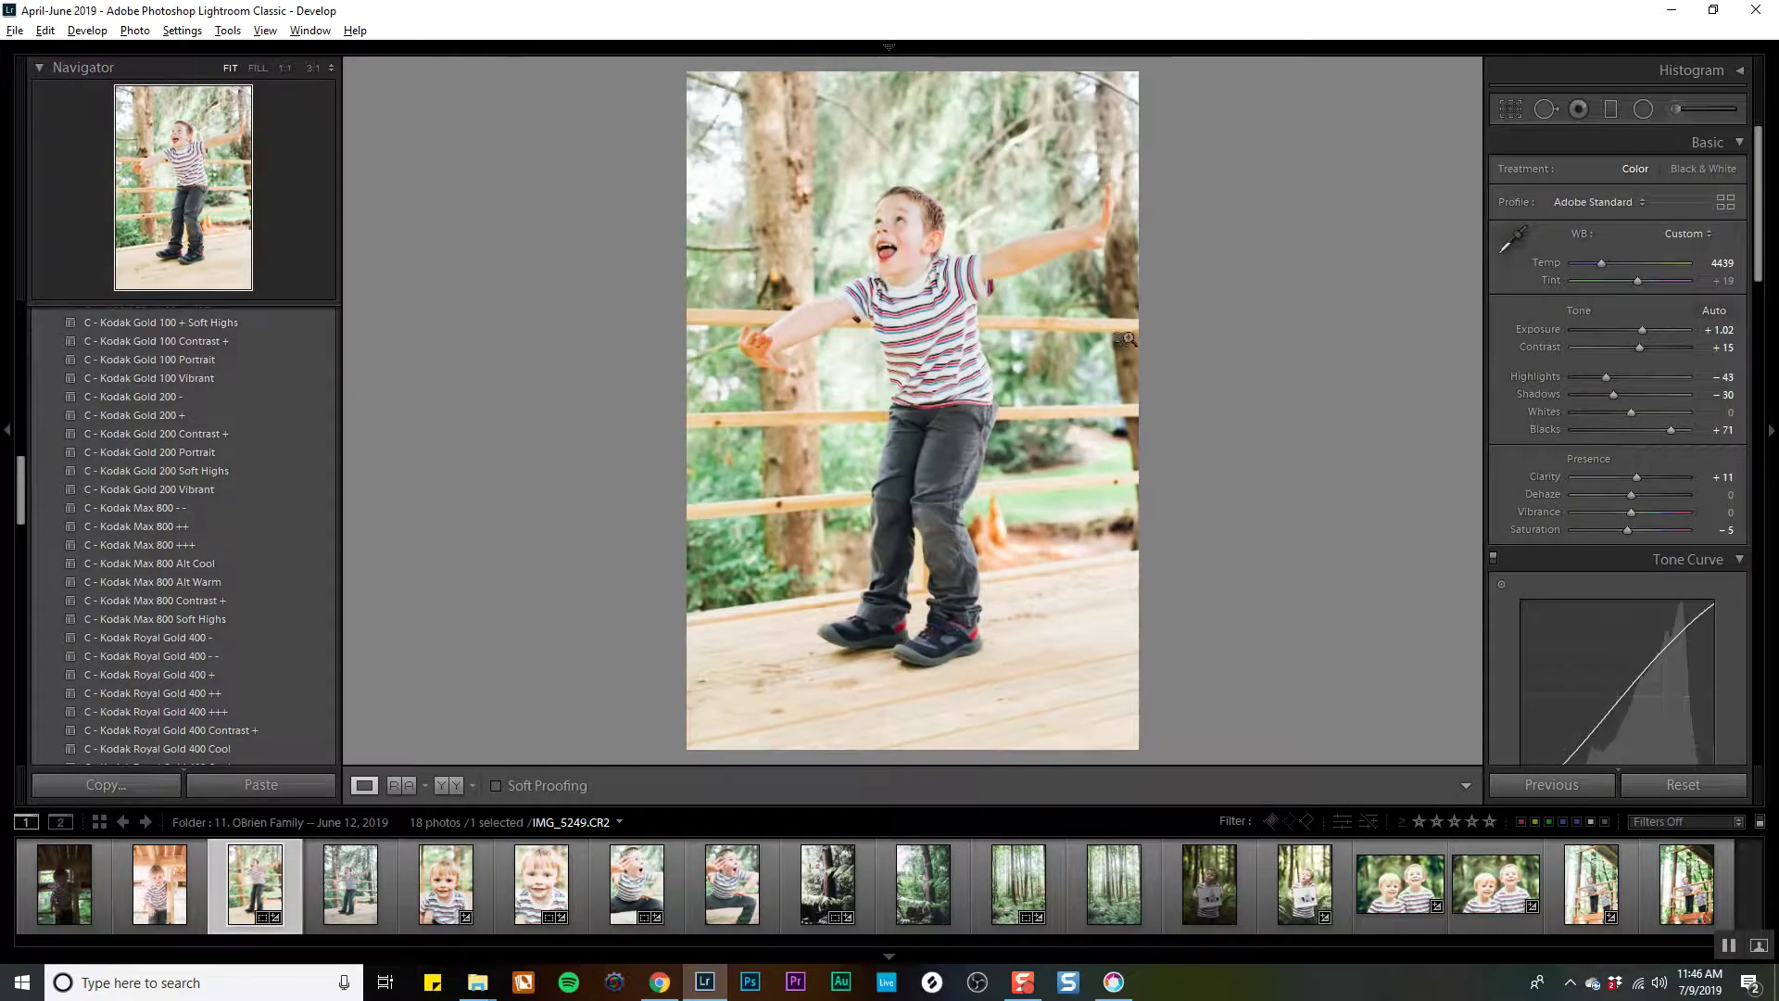
pyautogui.click(1511, 108)
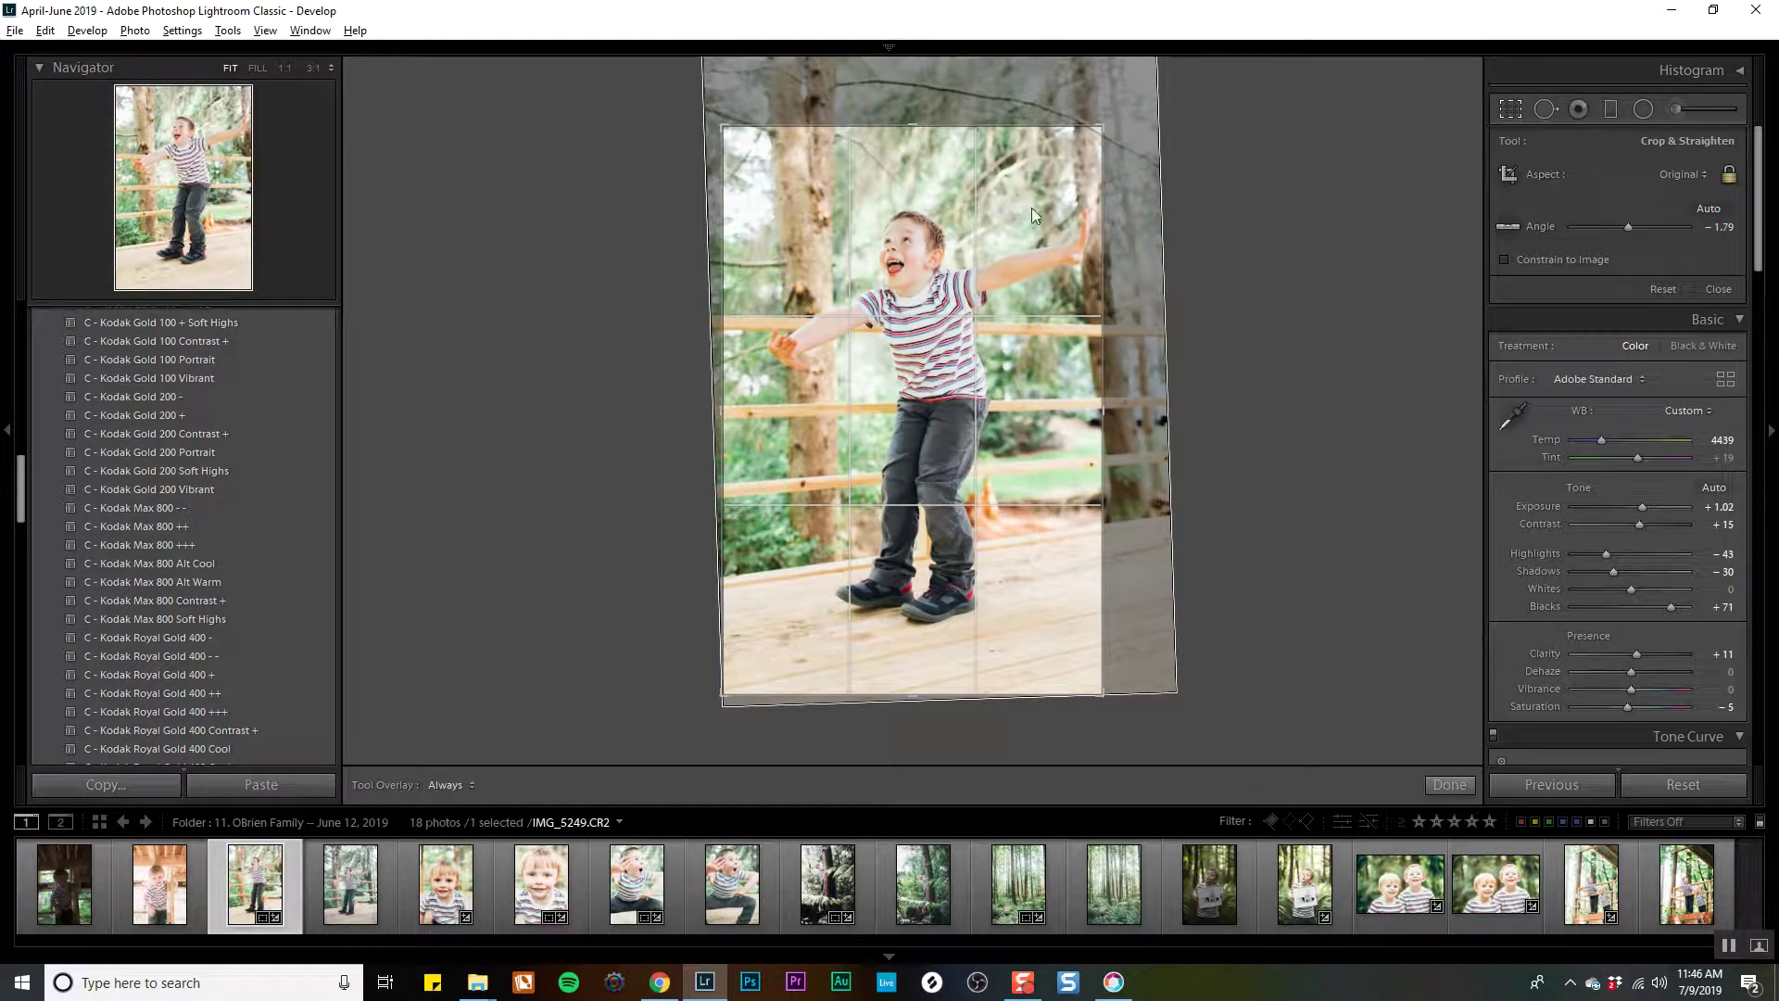
pyautogui.press('Return')
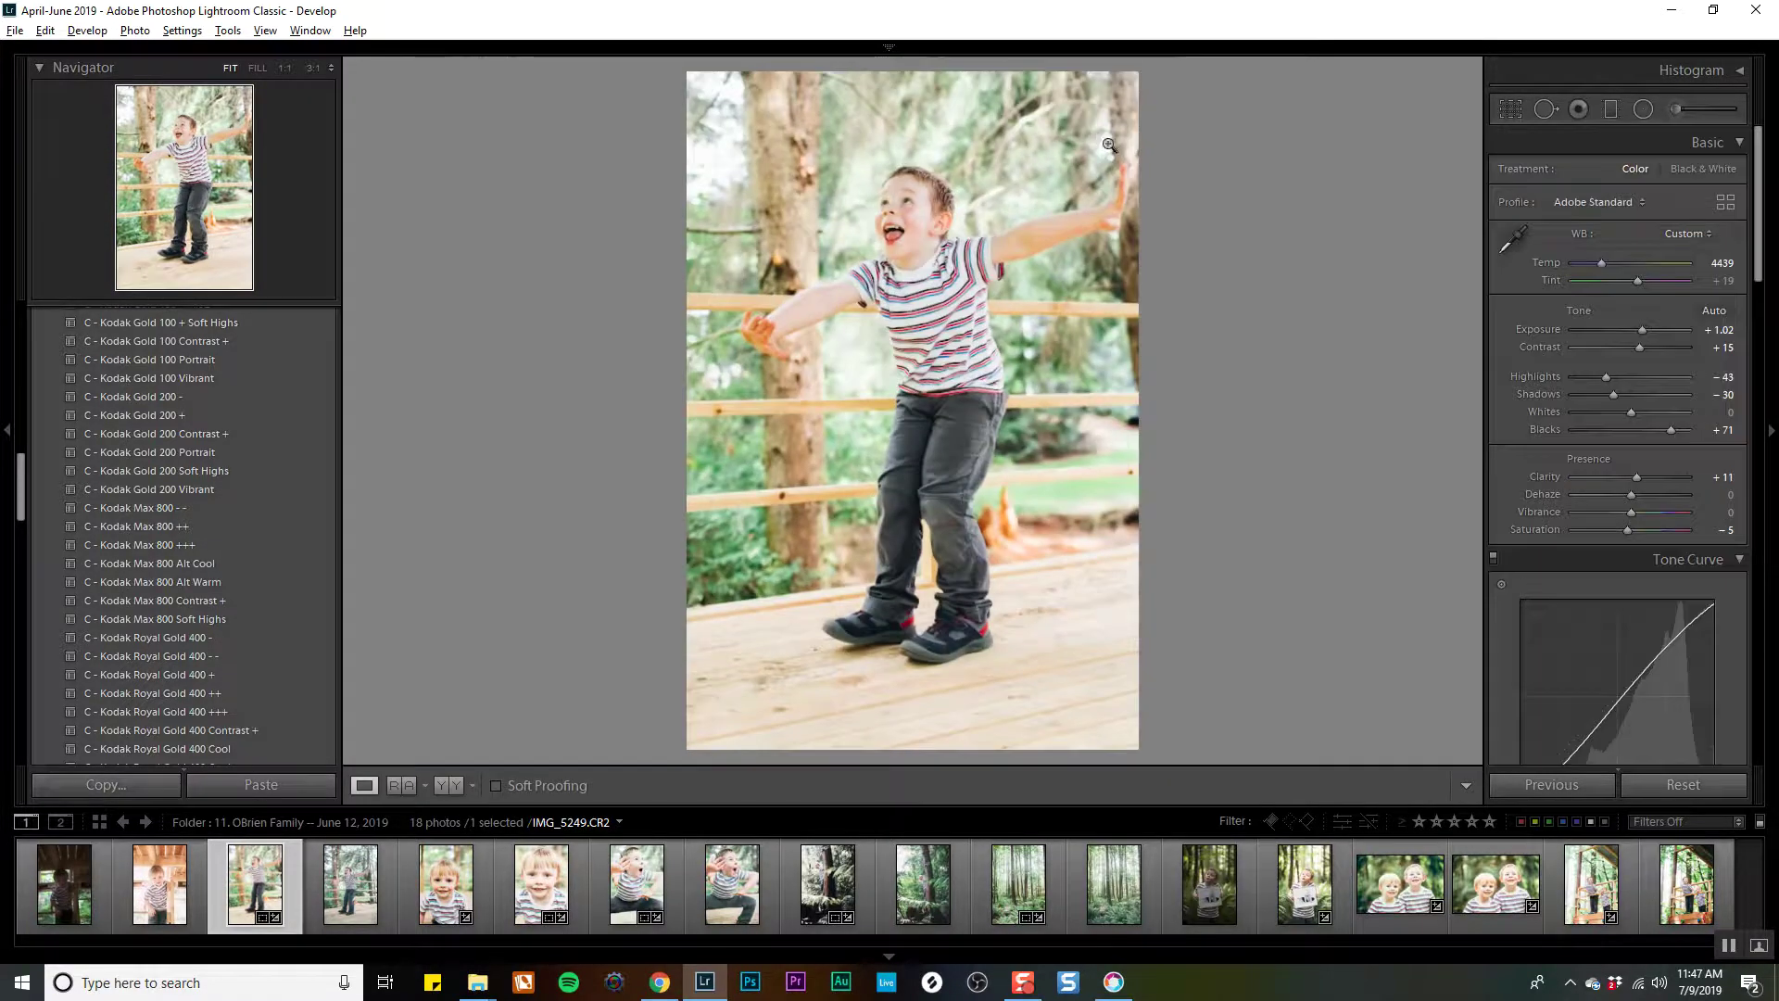
# Set Shadows to +8 and Blacks to +72 on the cropped deck photo and show it in the Library's Loupe view.
pyautogui.moveTo(1646, 441); pyautogui.dragTo(1626, 397)
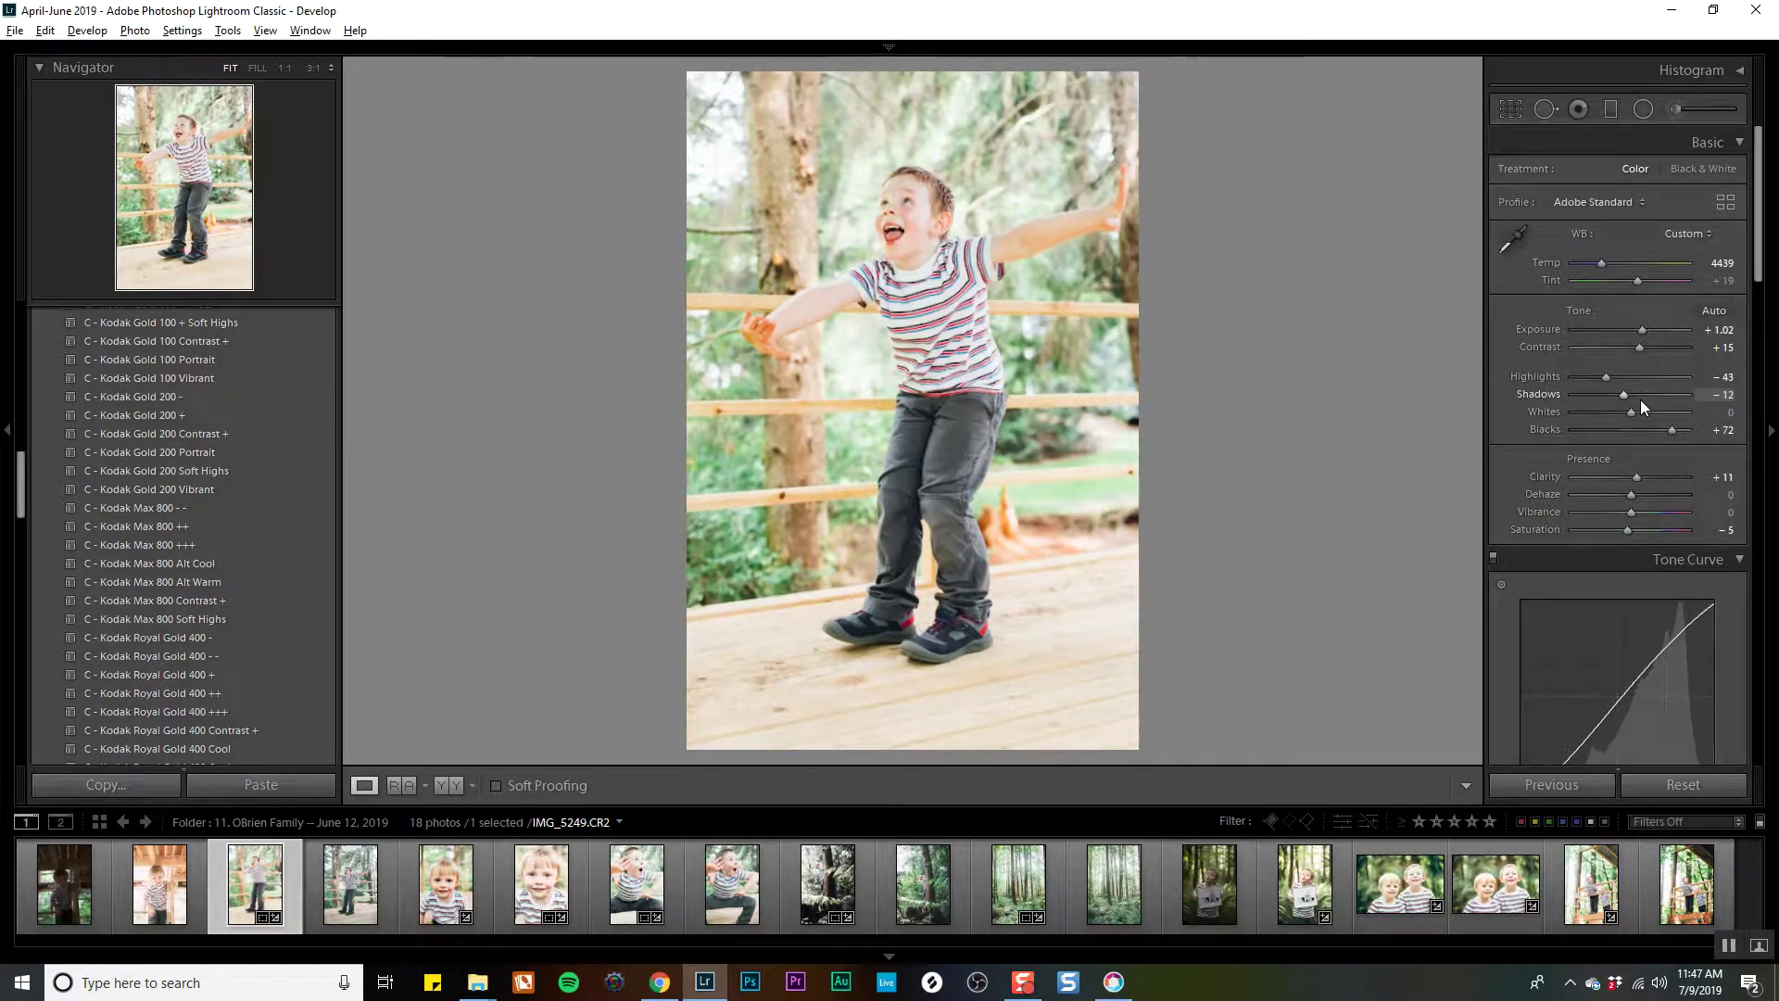
pyautogui.press('e')
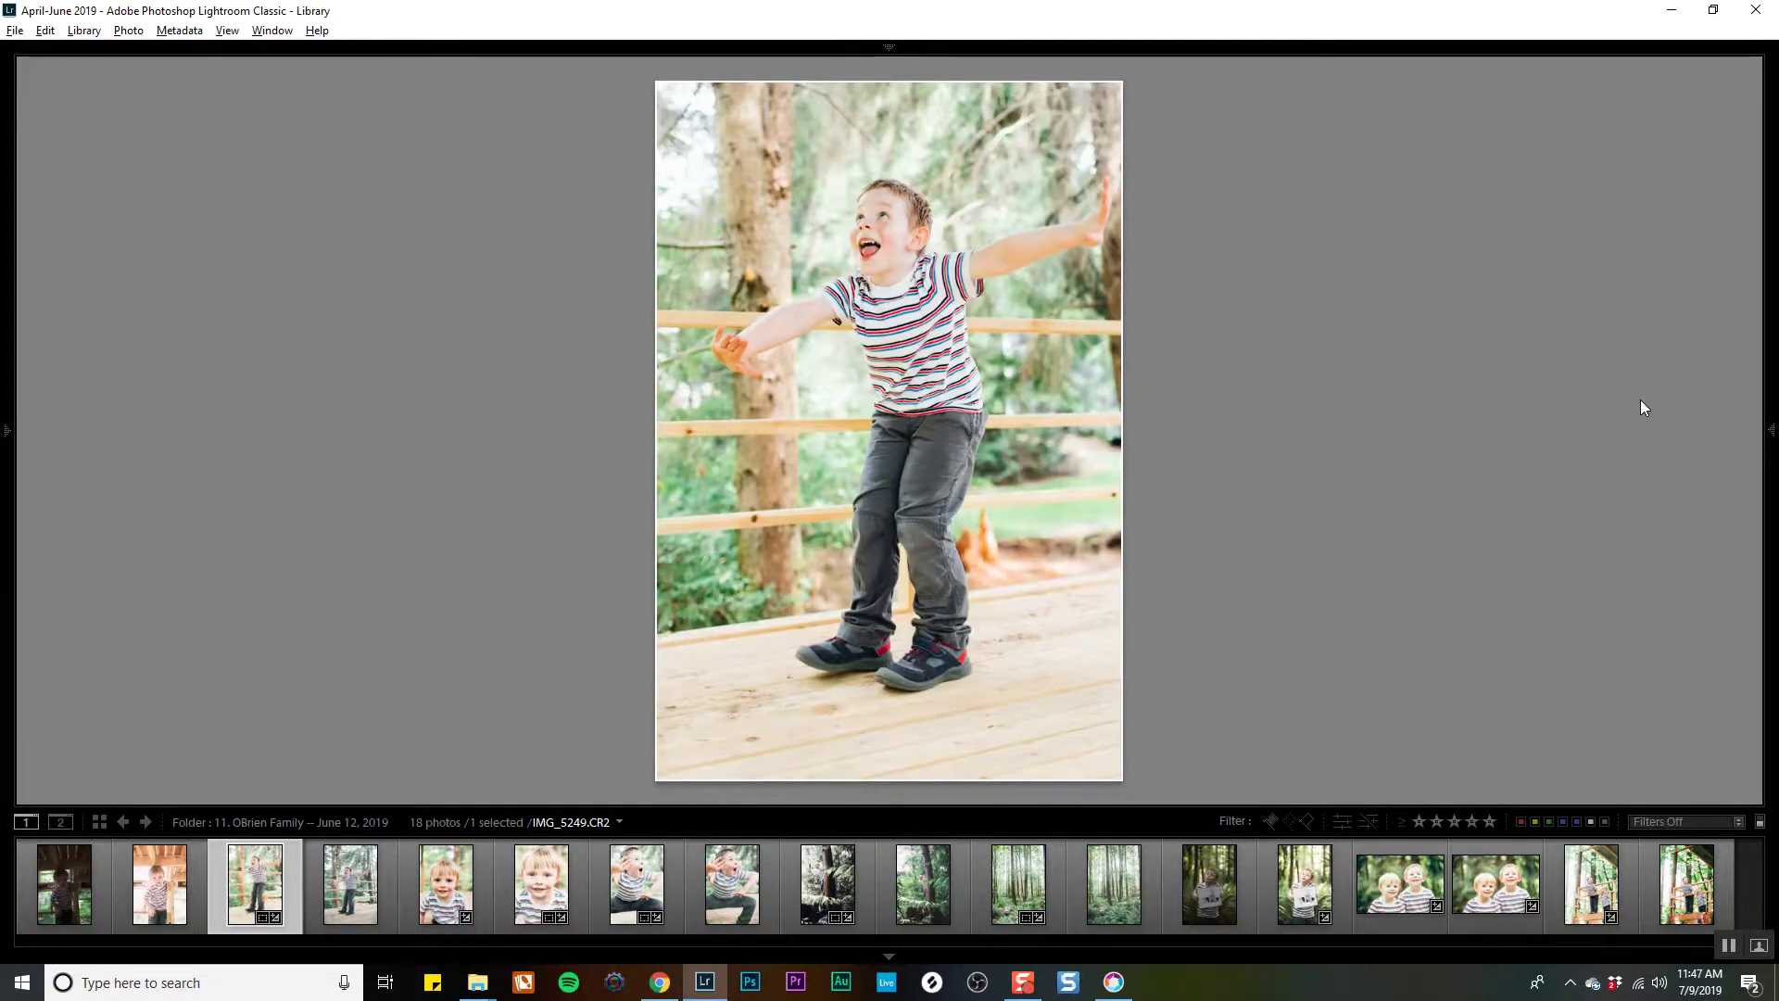
# Compare the edited IMG_5249.CR2 with its delivered version and the fern forest photo, and the unedited IMG_5238.CR2 with its delivered version.
pyautogui.keyDown('ctrl'); pyautogui.click(357, 885); pyautogui.keyUp('ctrl')
pyautogui.press('c')
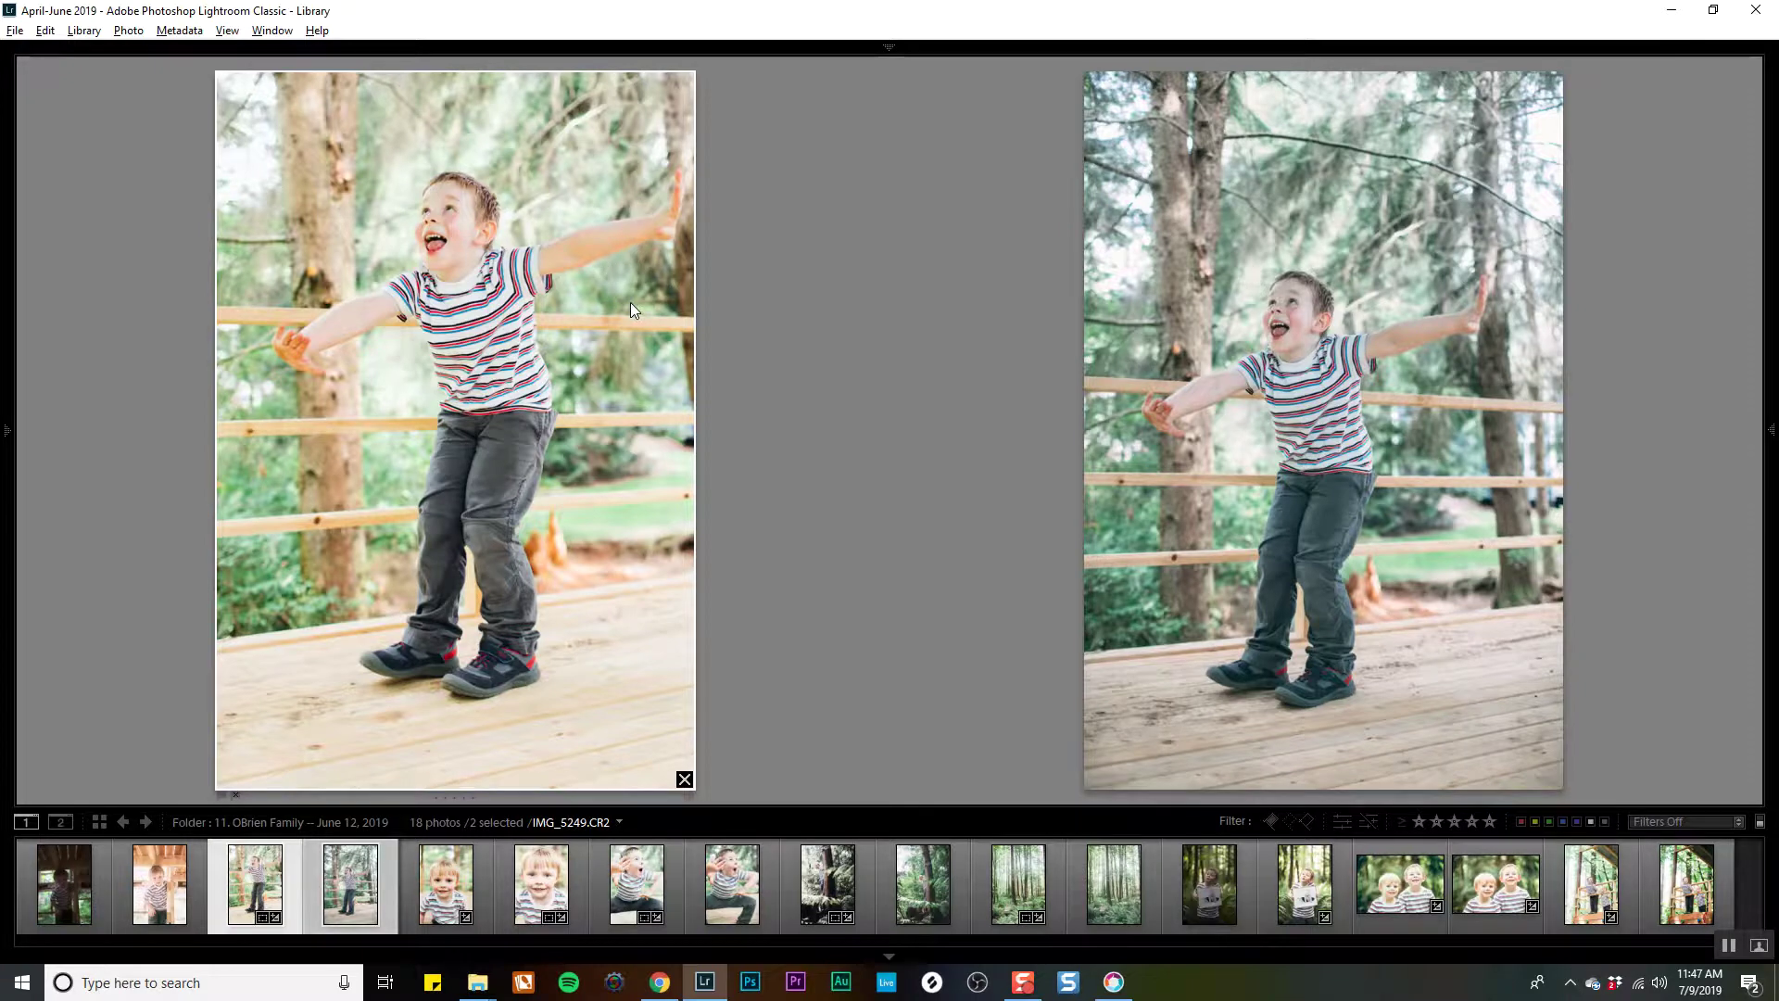
pyautogui.keyDown('ctrl'); pyautogui.click(1038, 893); pyautogui.keyUp('ctrl')
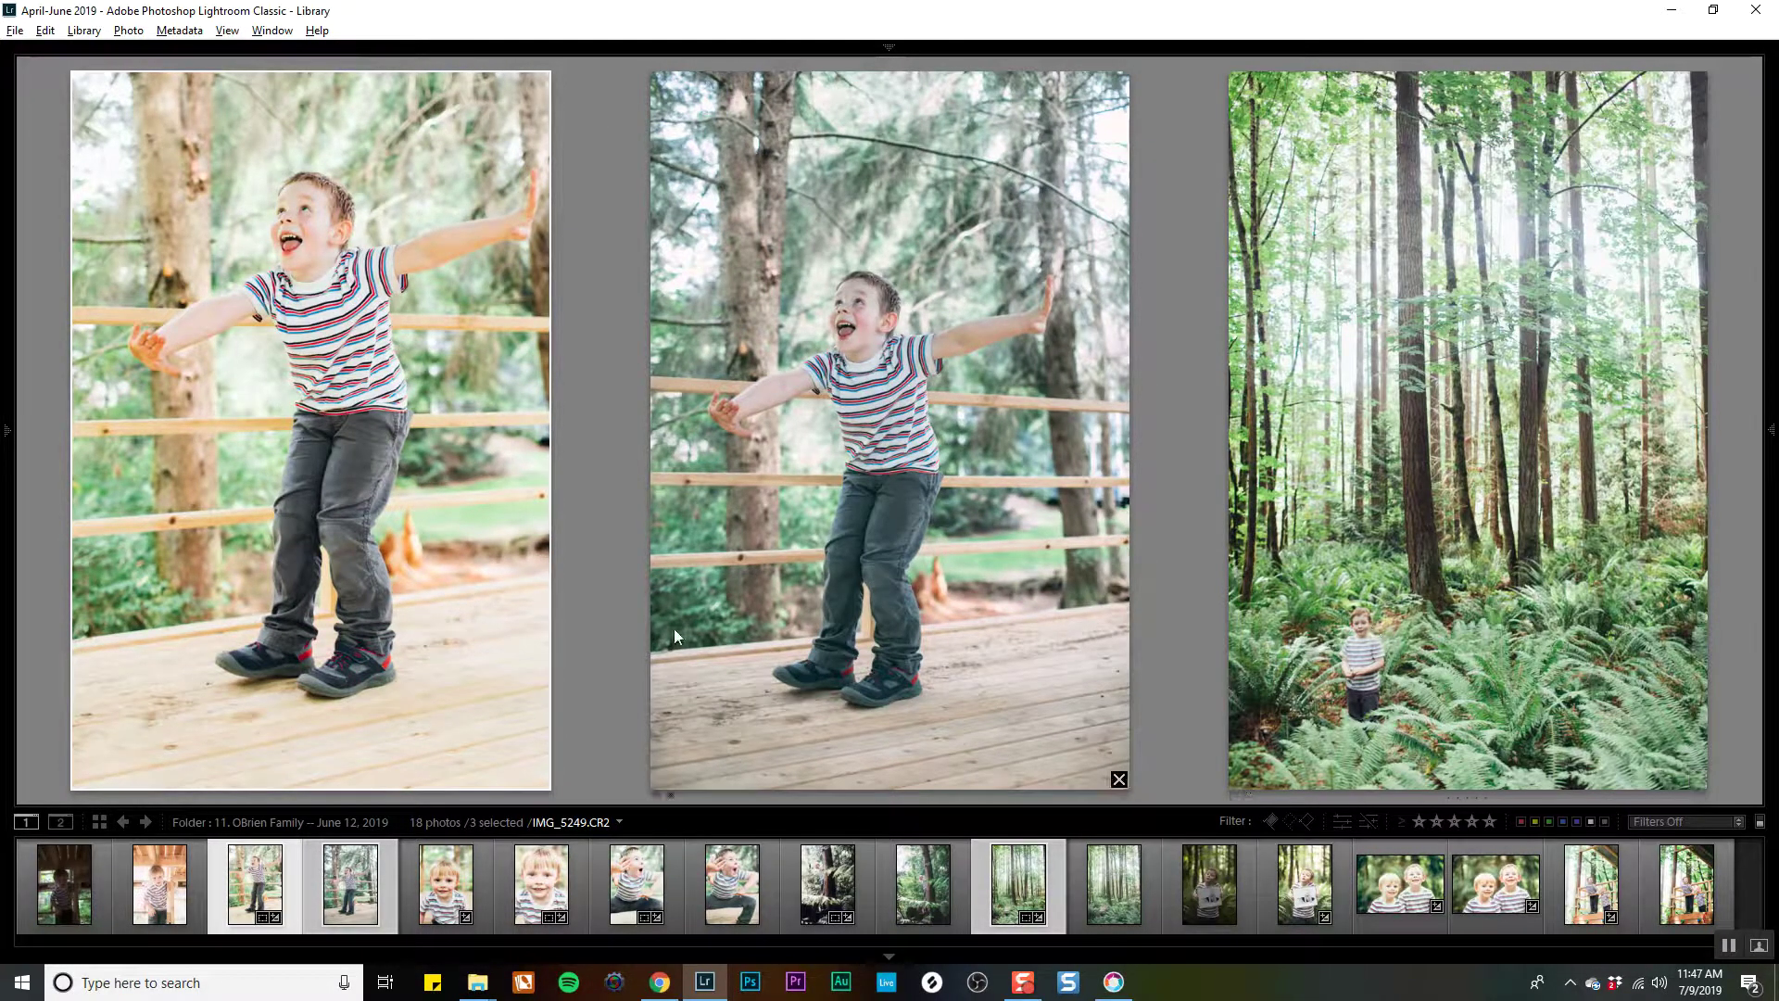
pyautogui.click(171, 897)
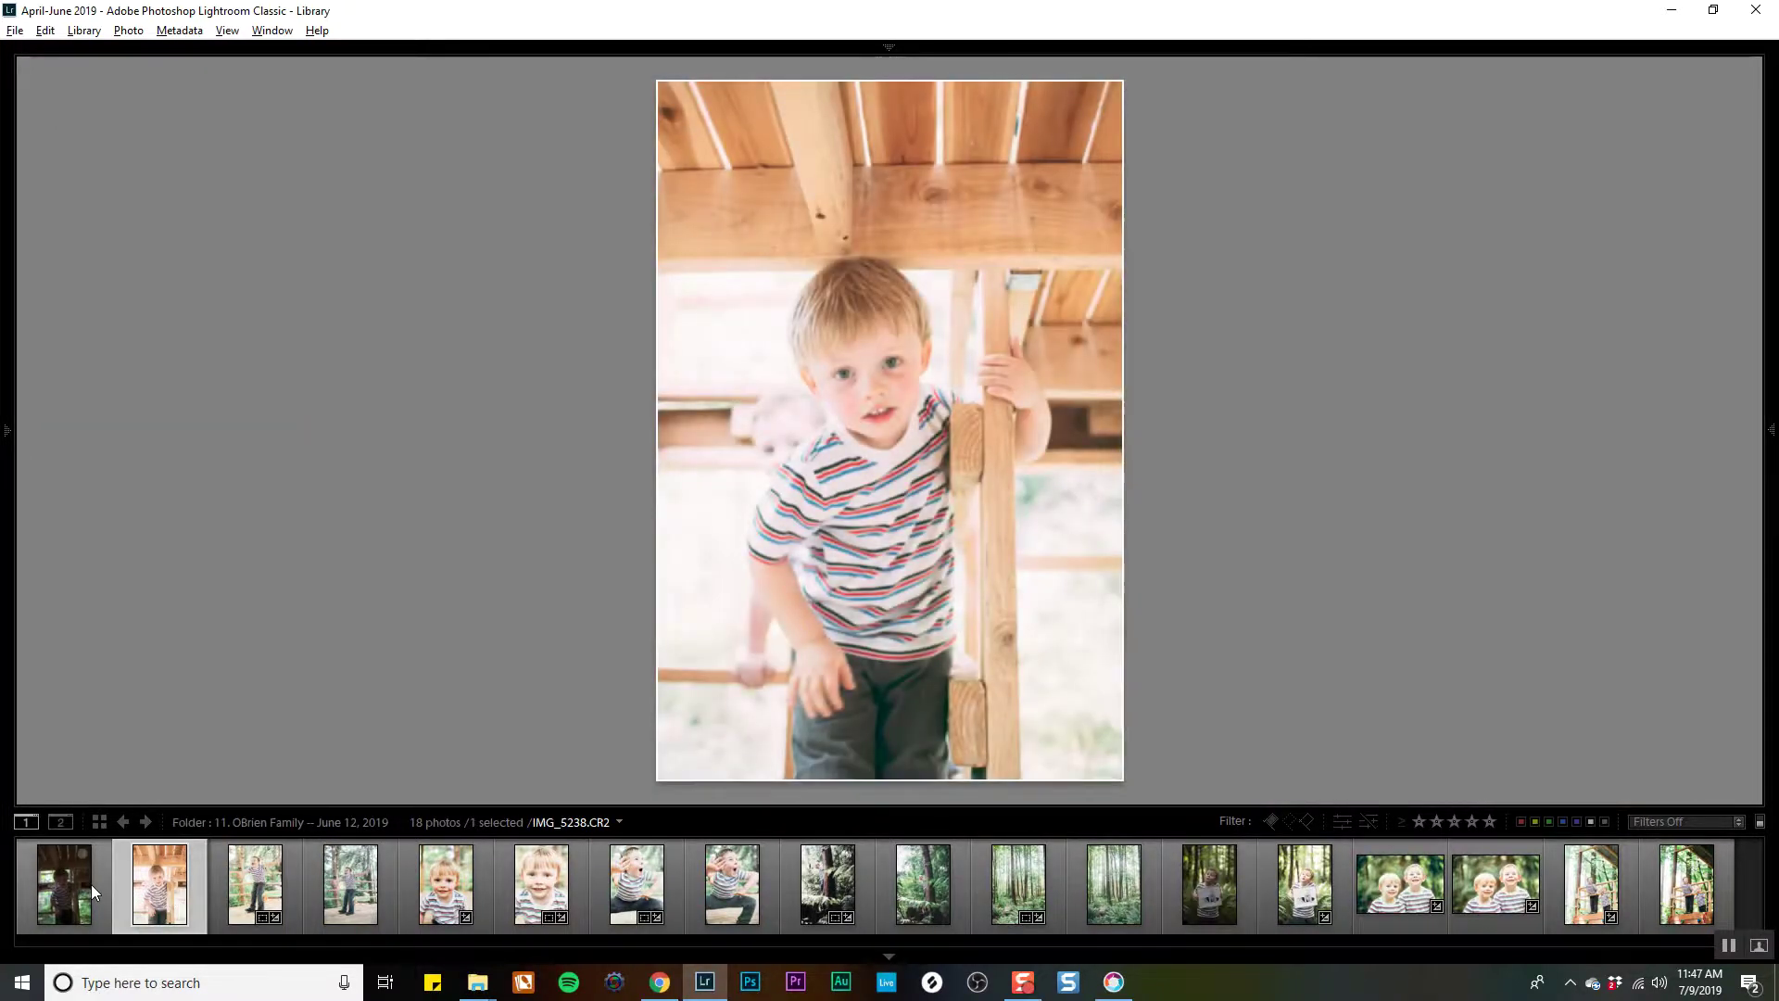
pyautogui.keyDown('ctrl'); pyautogui.click(91, 883); pyautogui.keyUp('ctrl')
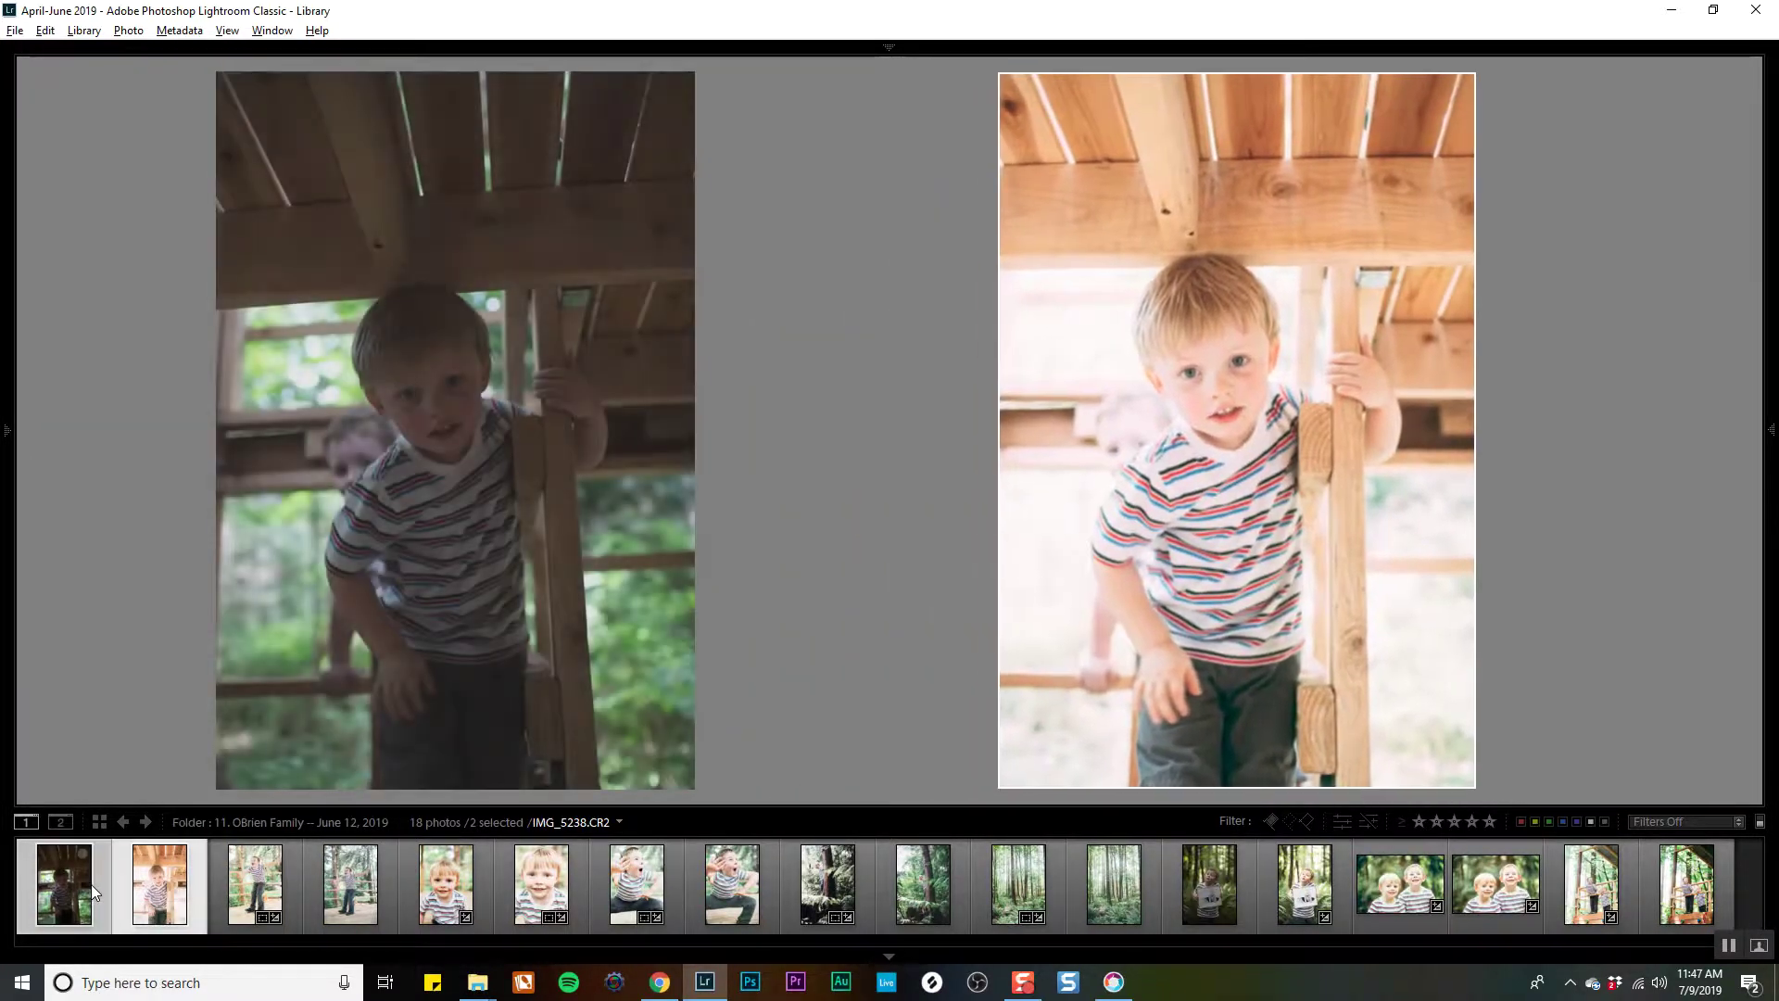
# Copy the develop settings from IMG_5249.CR2 and paste them onto IMG_5238.CR2, the dark photo of the boy under the play structure.
pyautogui.click(278, 902)
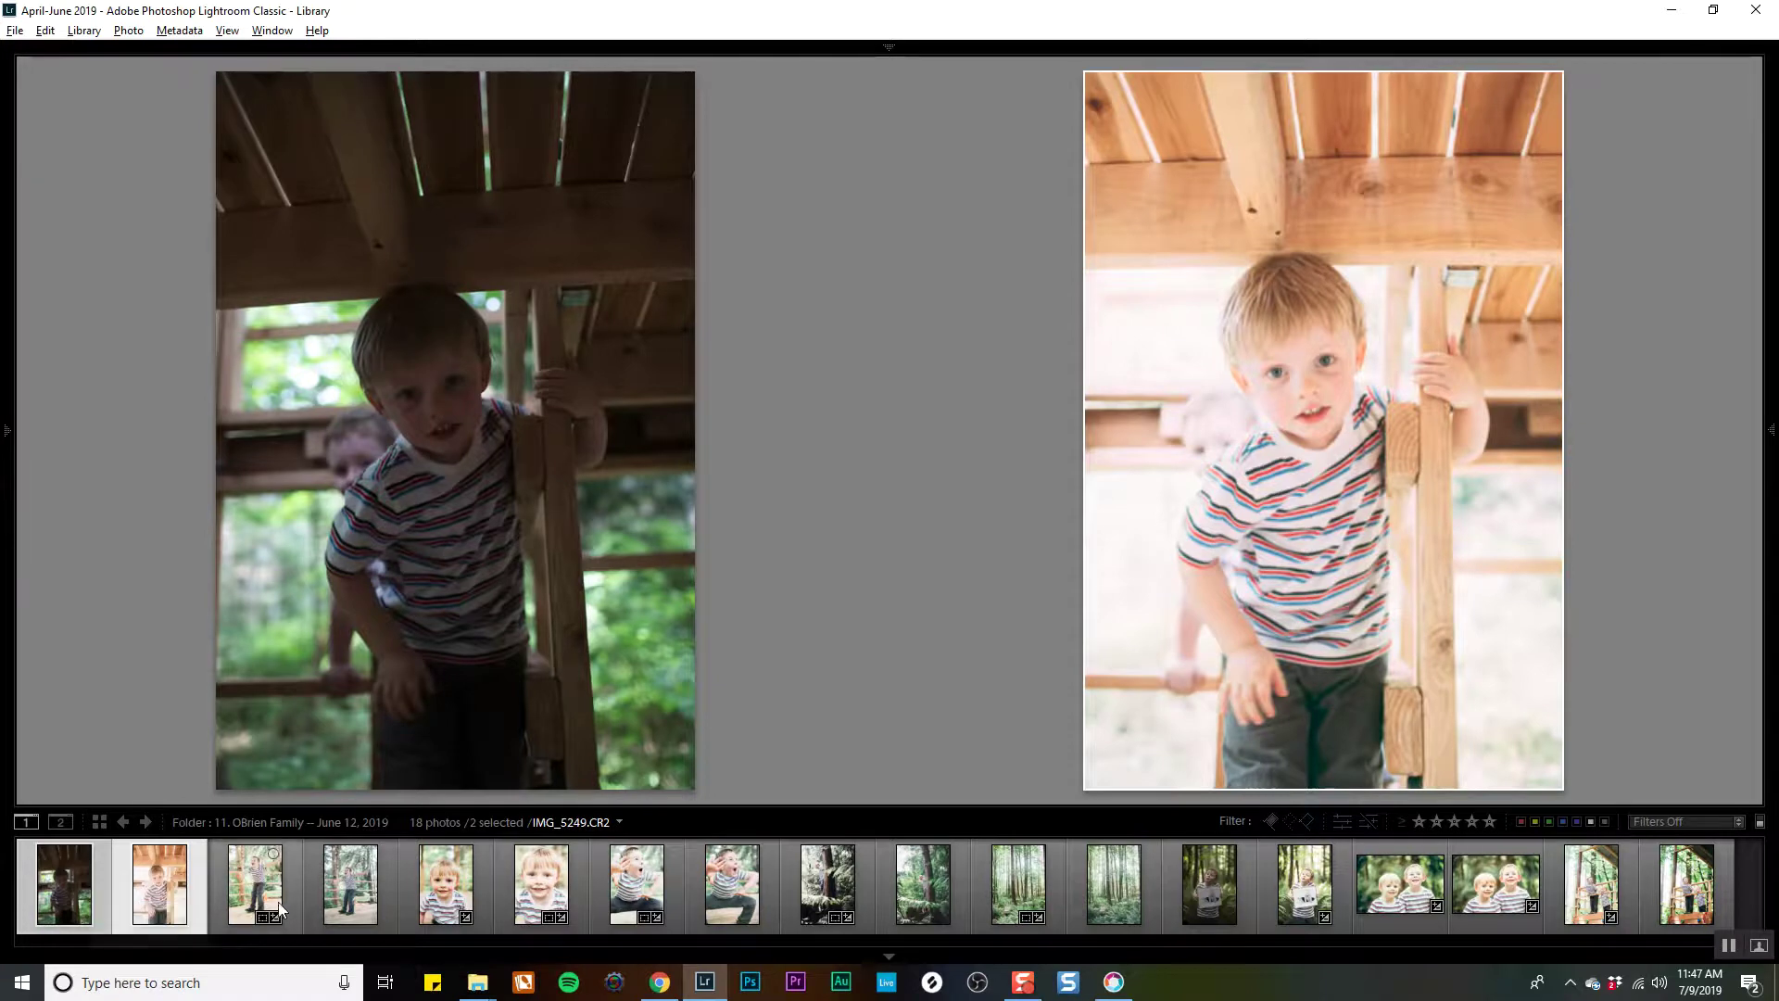
pyautogui.press('d')
pyautogui.hotkey('ctrl', 'shift', 'c')
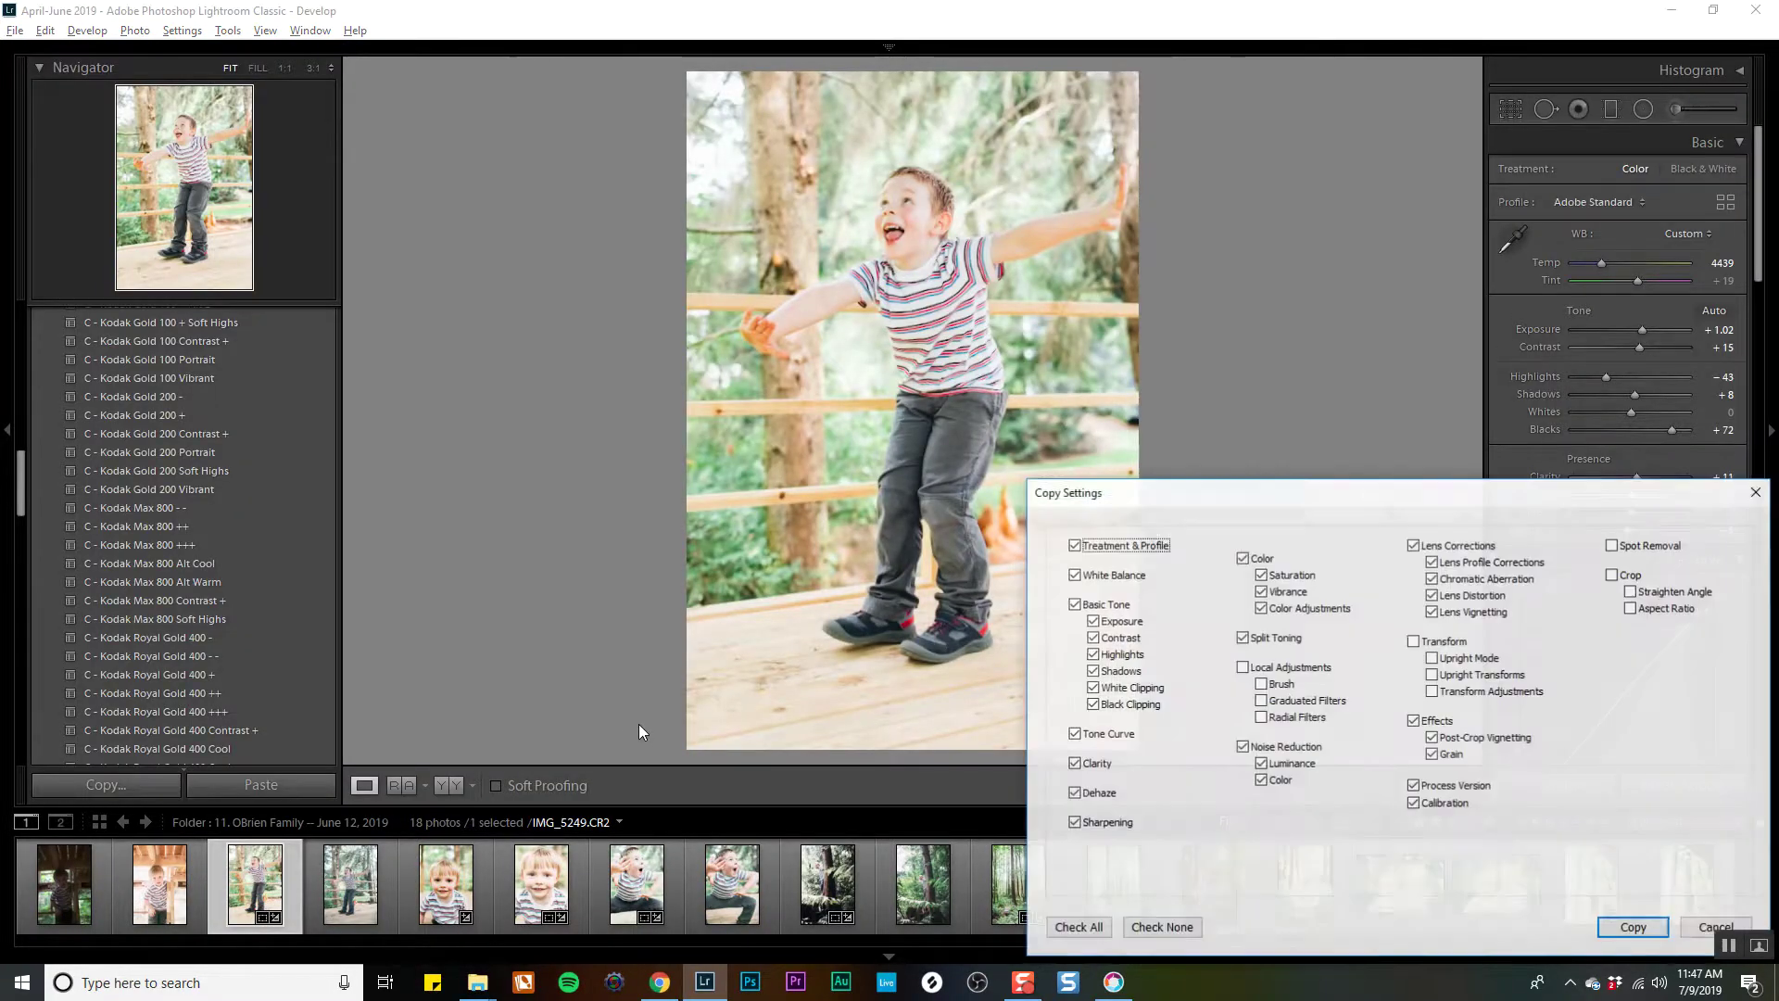
pyautogui.press('Return')
pyautogui.click(84, 906)
pyautogui.click(261, 784)
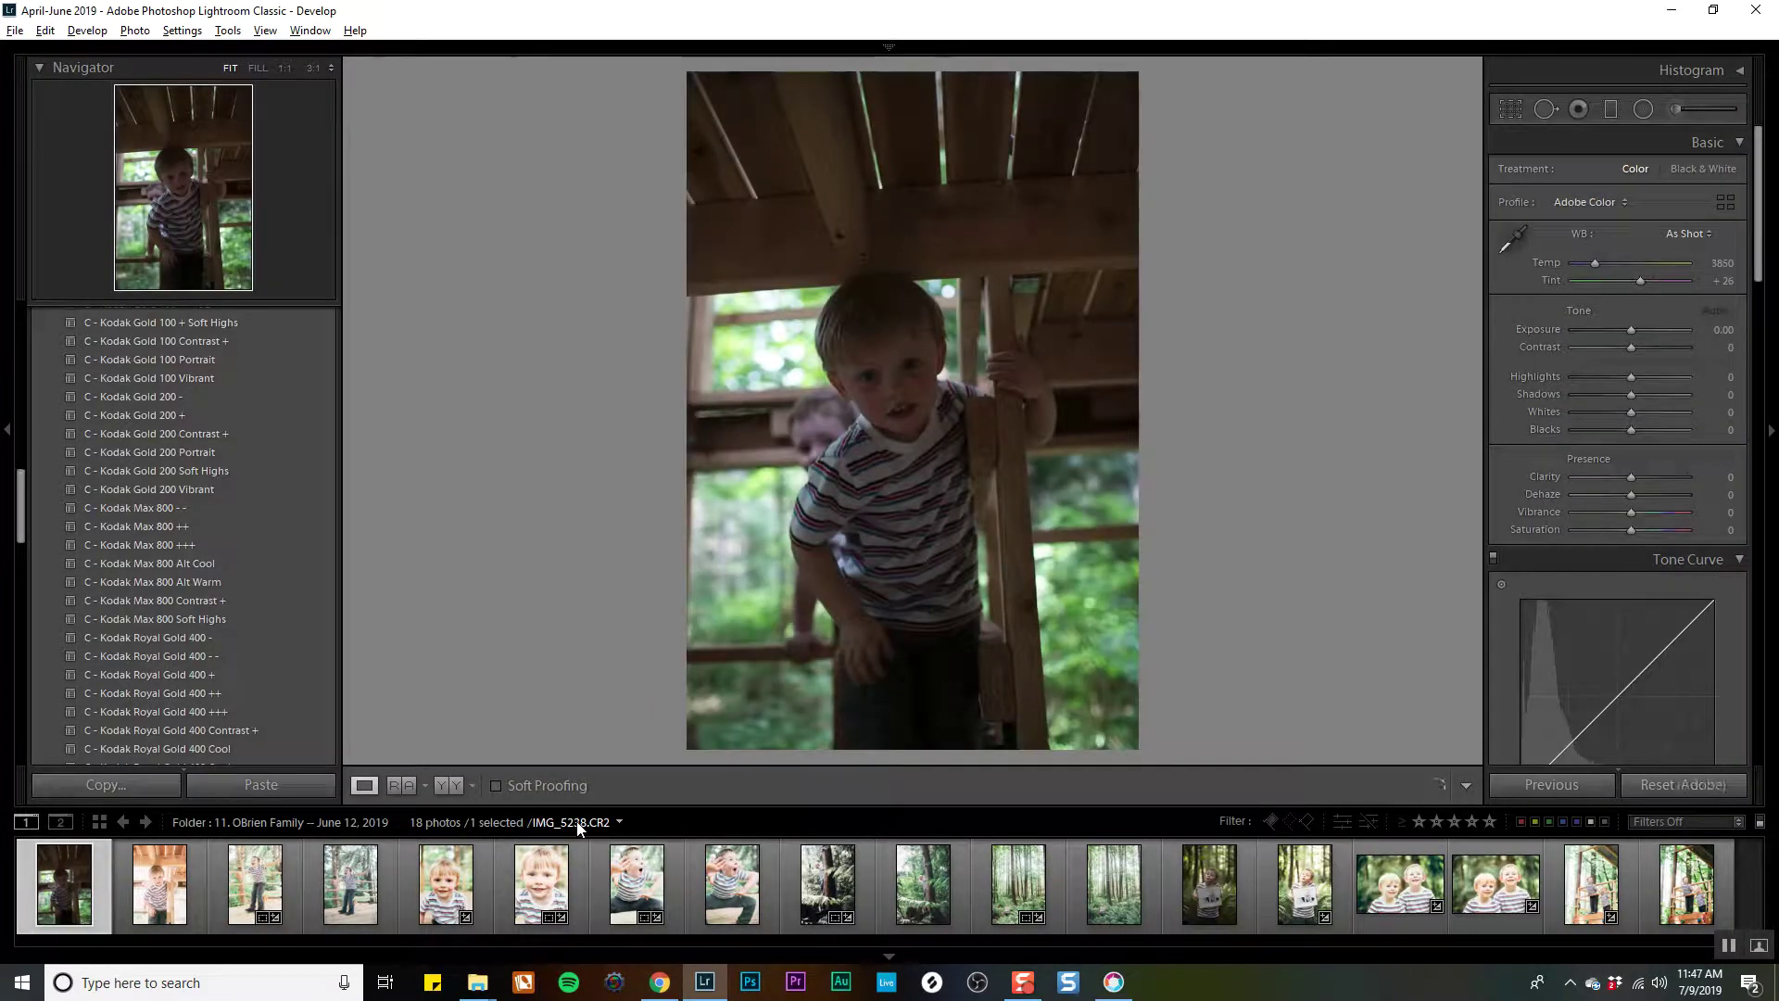
# Brighten IMG_5238.CR2 to Exposure +2.97, Shadows +45 and Whites +22, sampling the white balance from the boy's striped shirt.
pyautogui.moveTo(1642, 329); pyautogui.dragTo(1665, 336)
pyautogui.moveTo(1635, 395); pyautogui.dragTo(1642, 397)
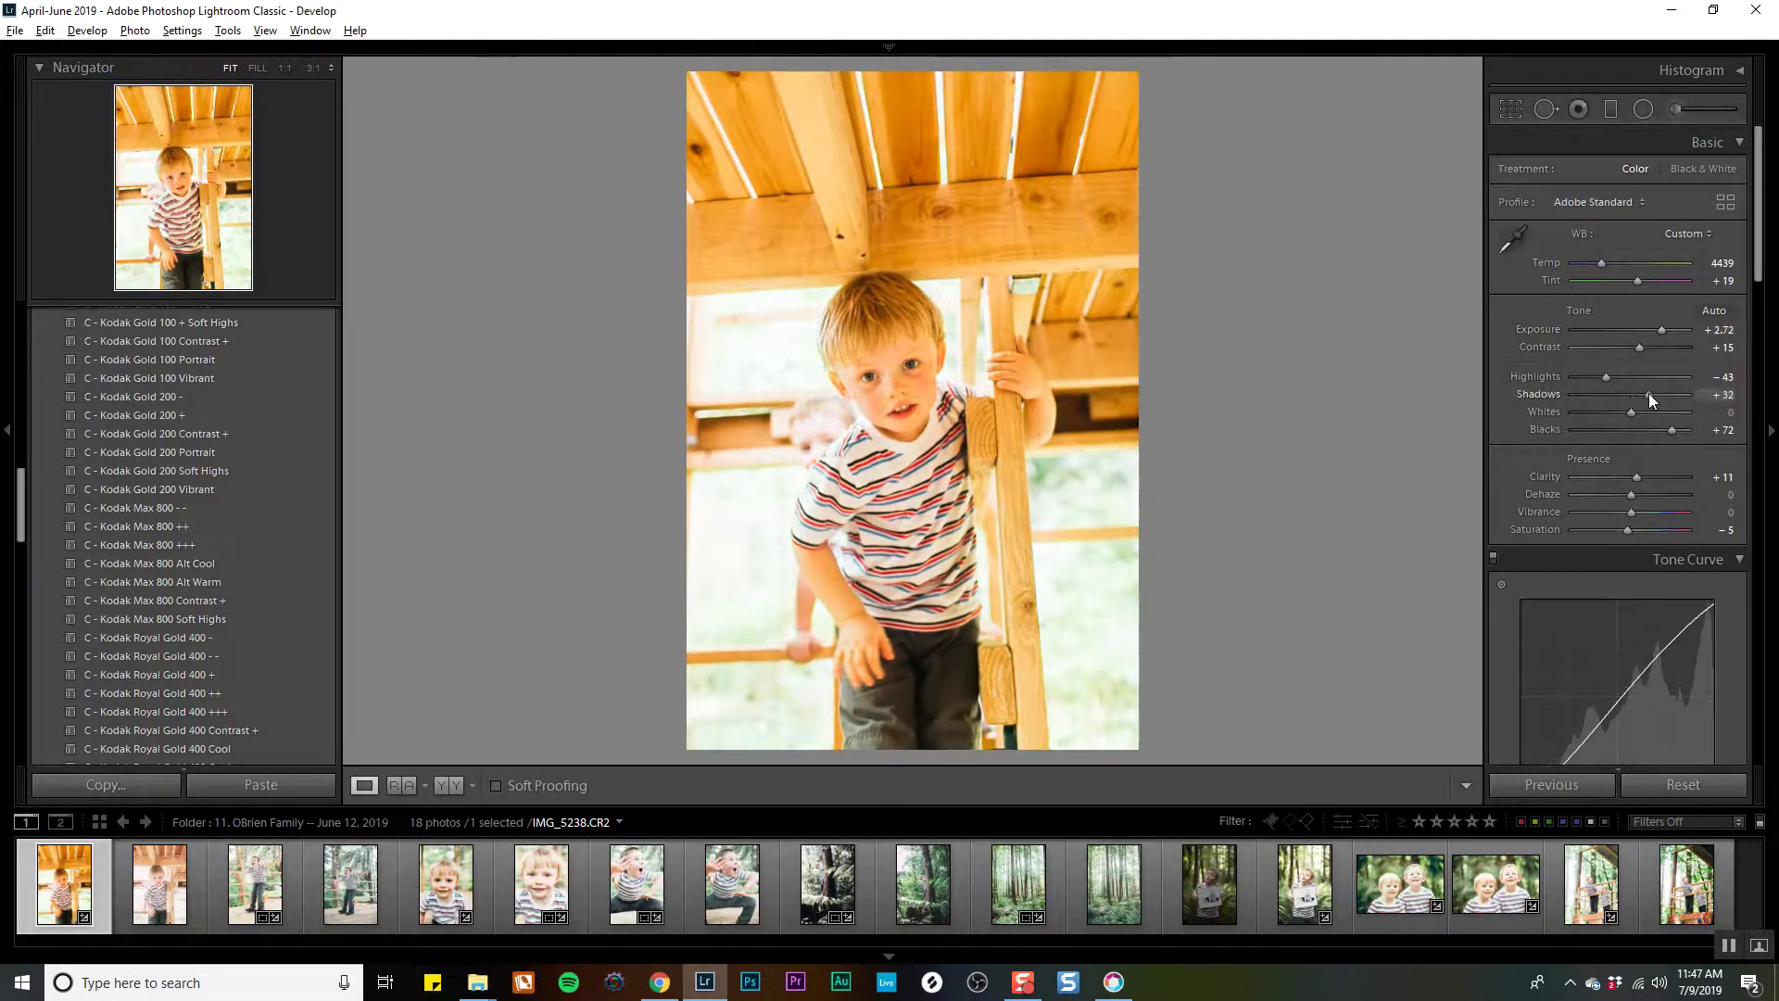
pyautogui.click(1512, 239)
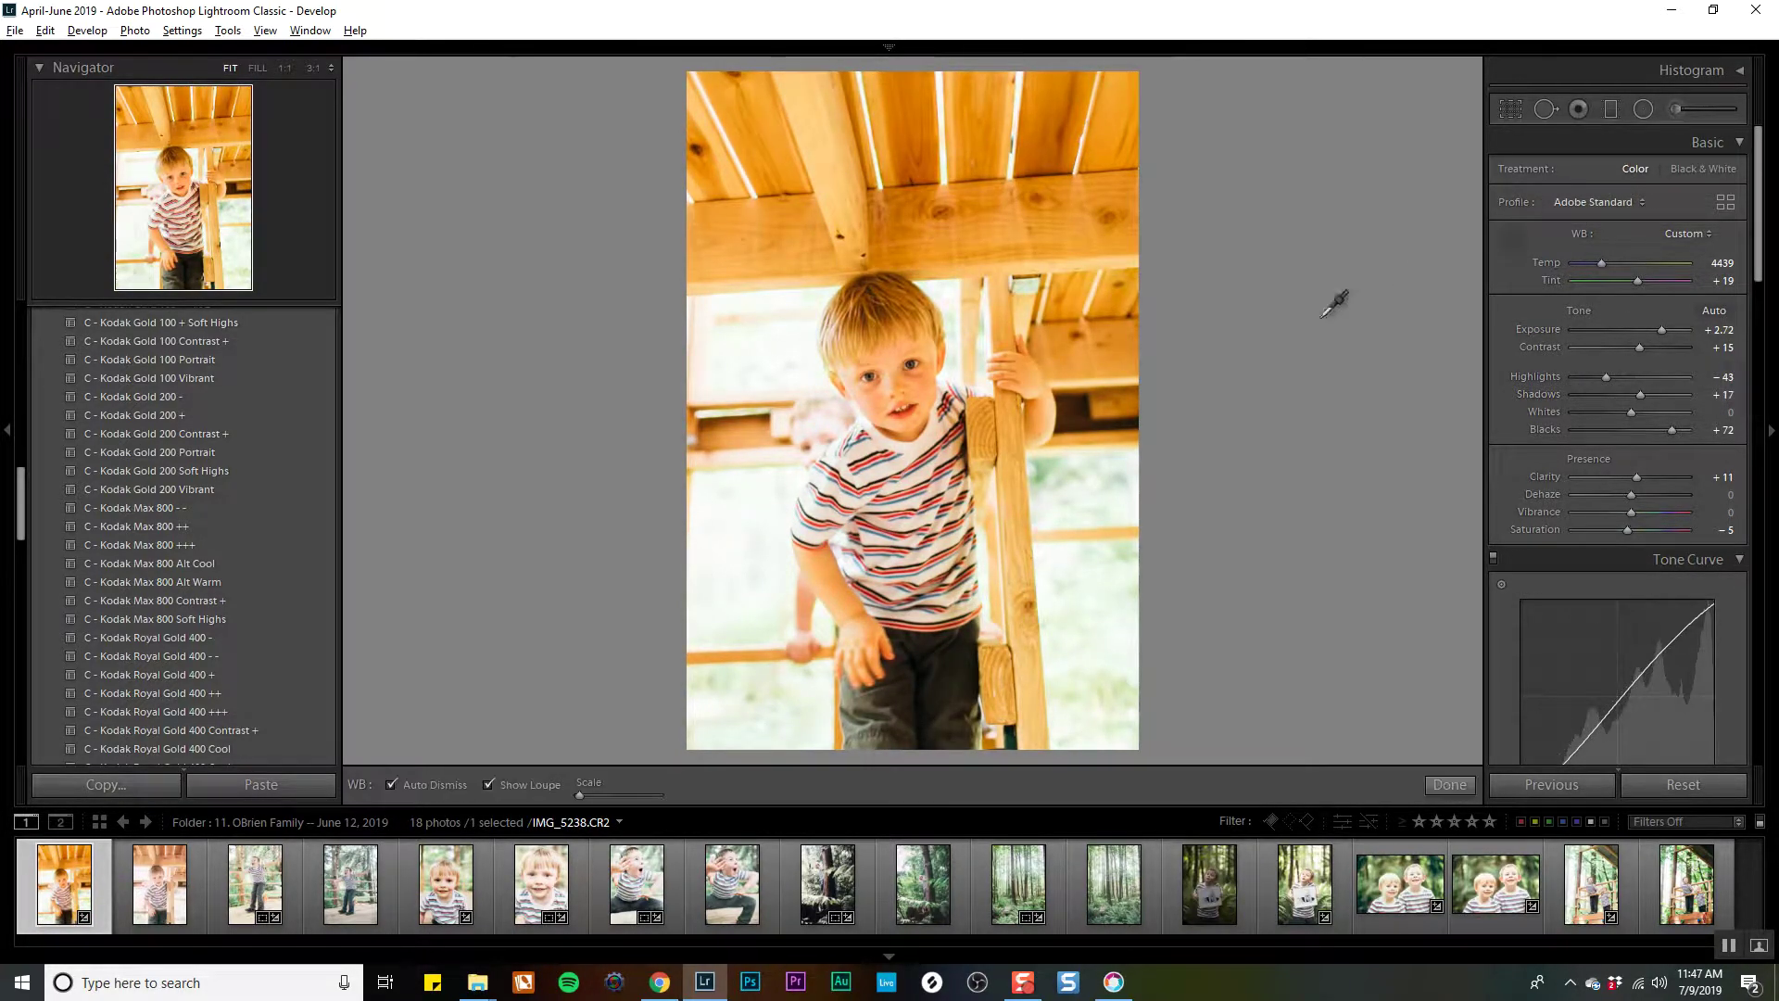
pyautogui.click(942, 459)
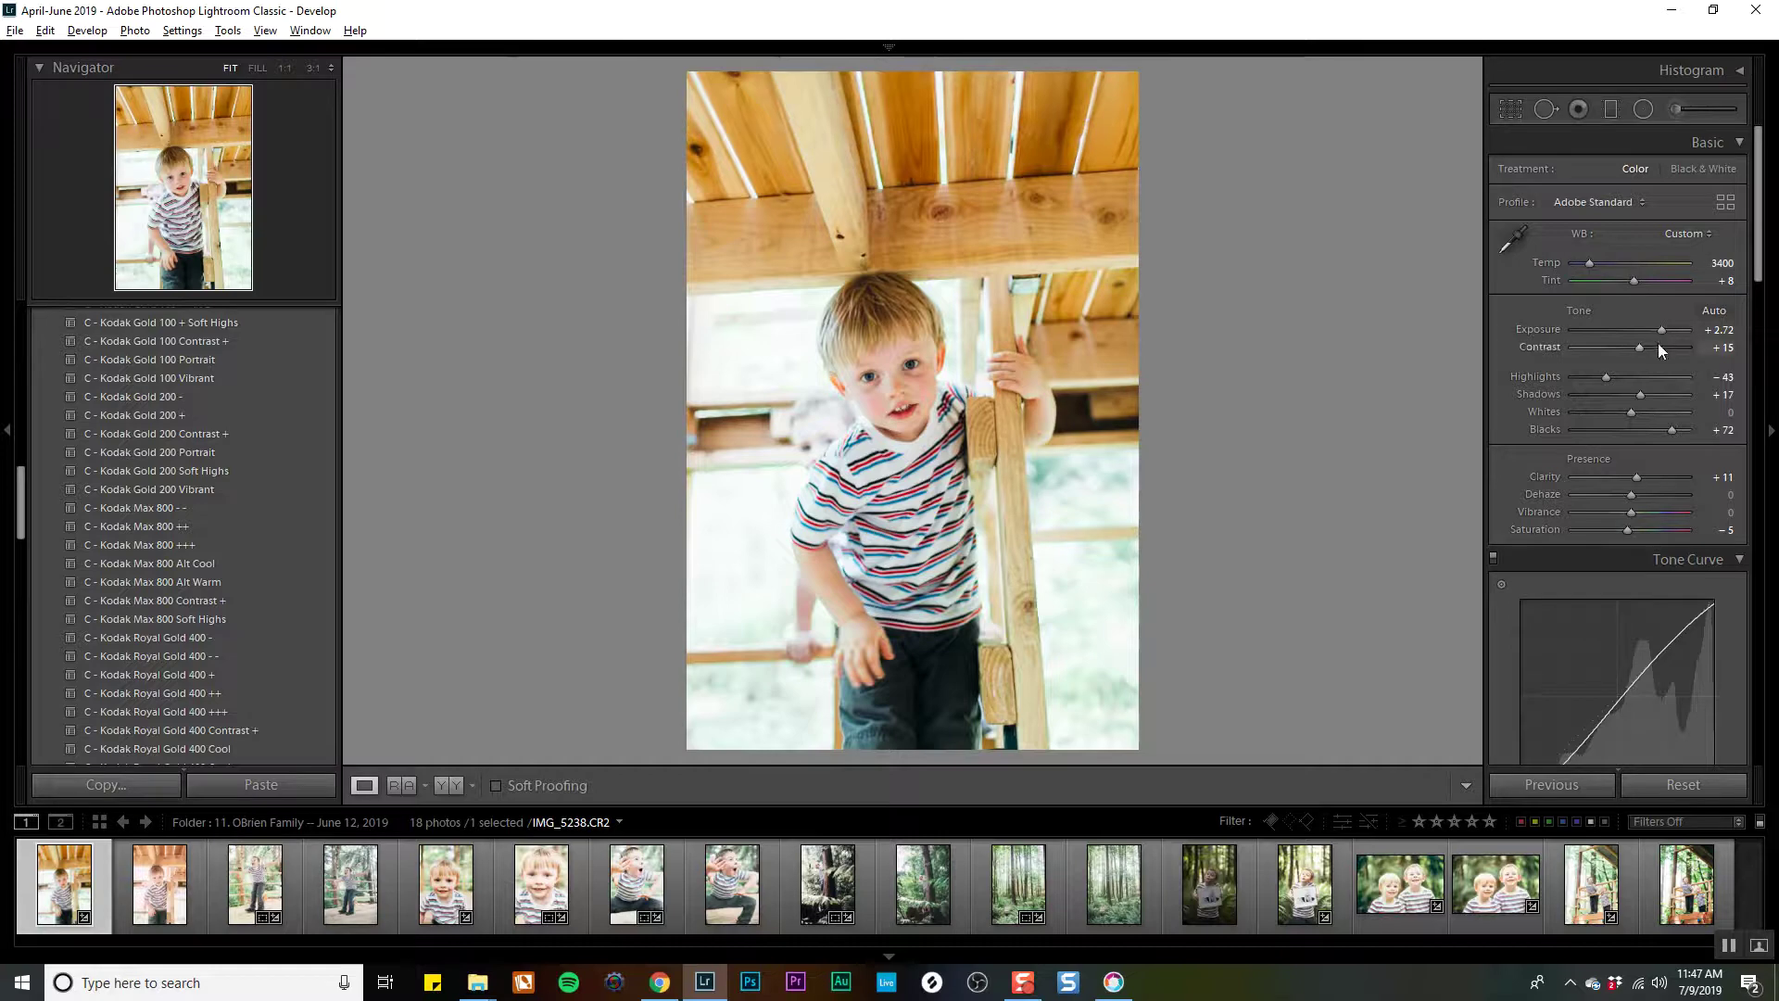
pyautogui.moveTo(1664, 328); pyautogui.dragTo(1666, 328)
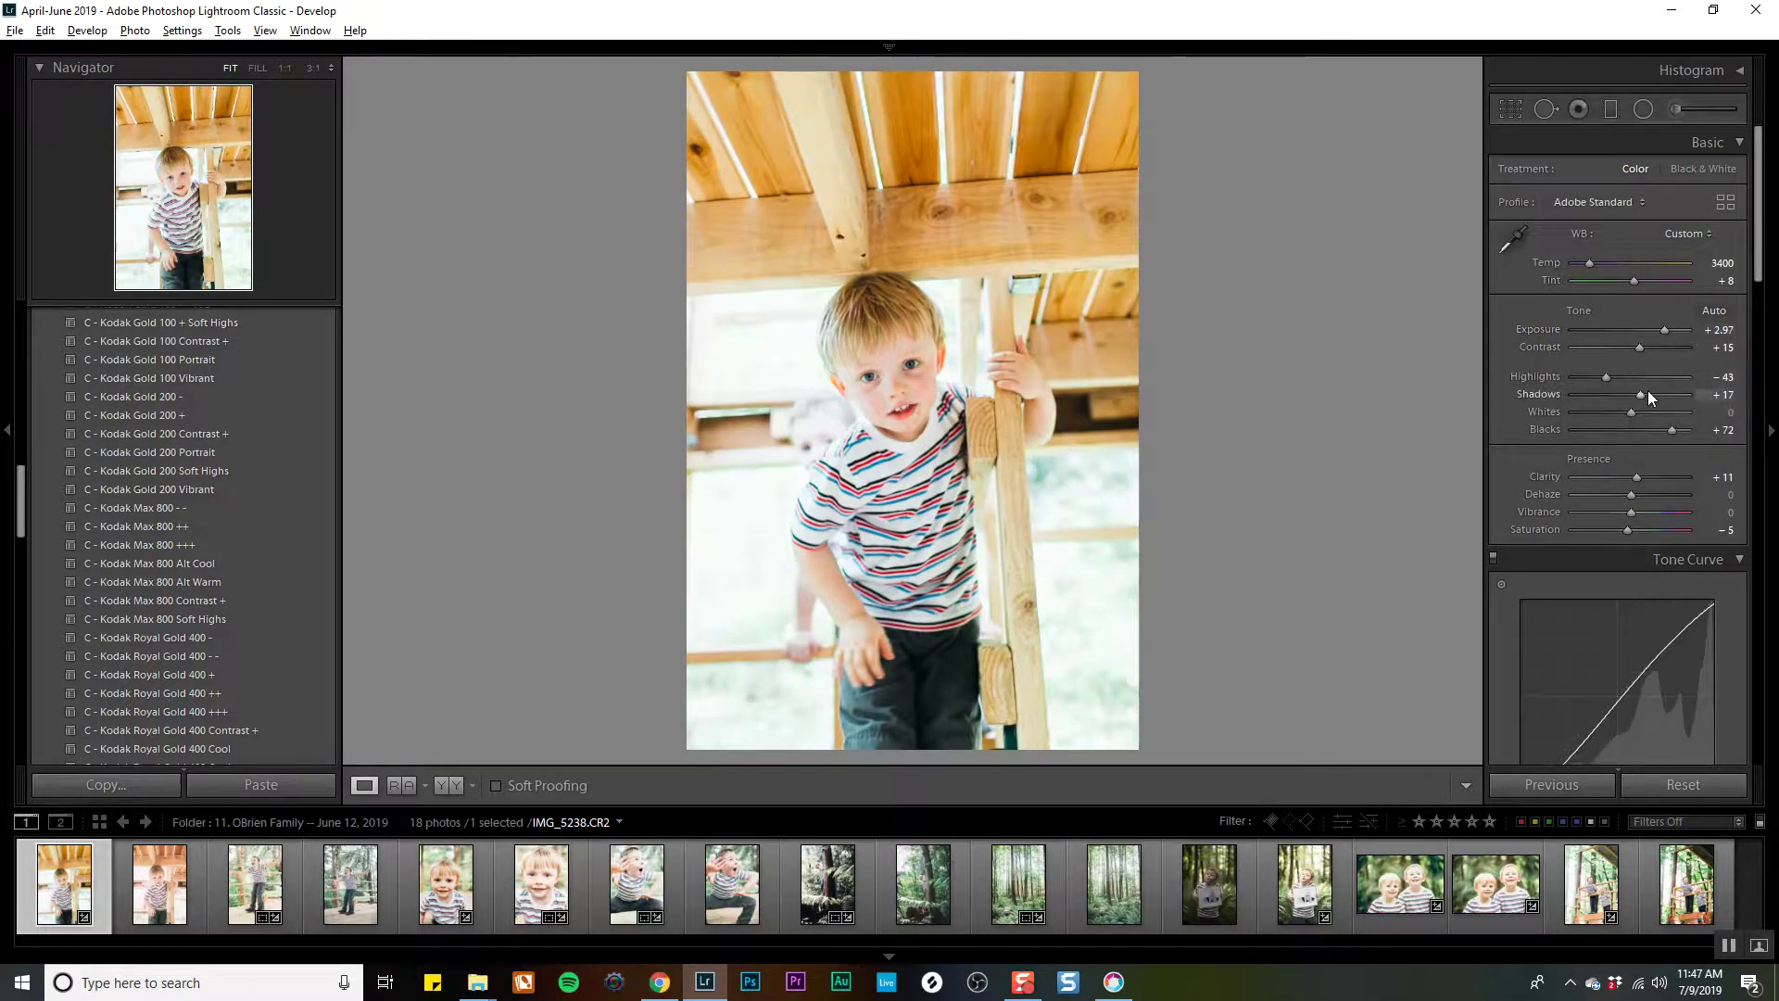
pyautogui.moveTo(1648, 391); pyautogui.dragTo(1657, 396)
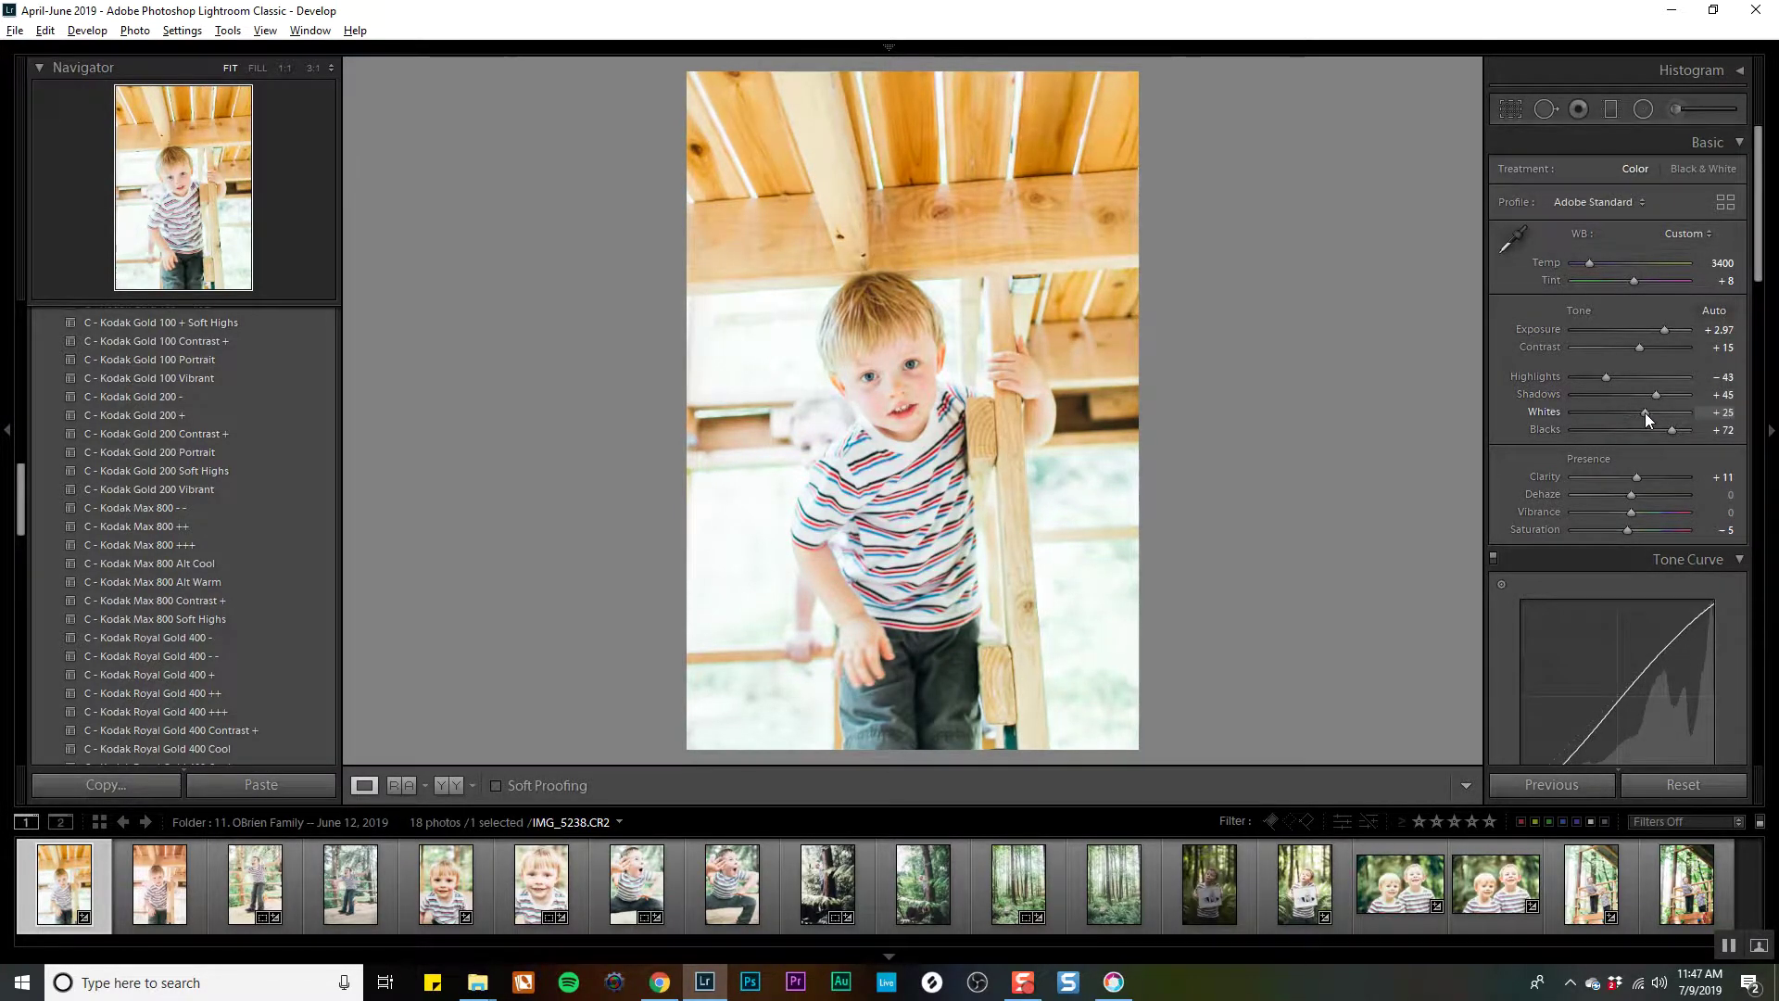
# Straighten IMG_5238.CR2 to an angle of 4.41 and tighten its crop around the boy, trimming the beams above his head.
pyautogui.click(1504, 115)
pyautogui.moveTo(1282, 189); pyautogui.dragTo(1283, 220)
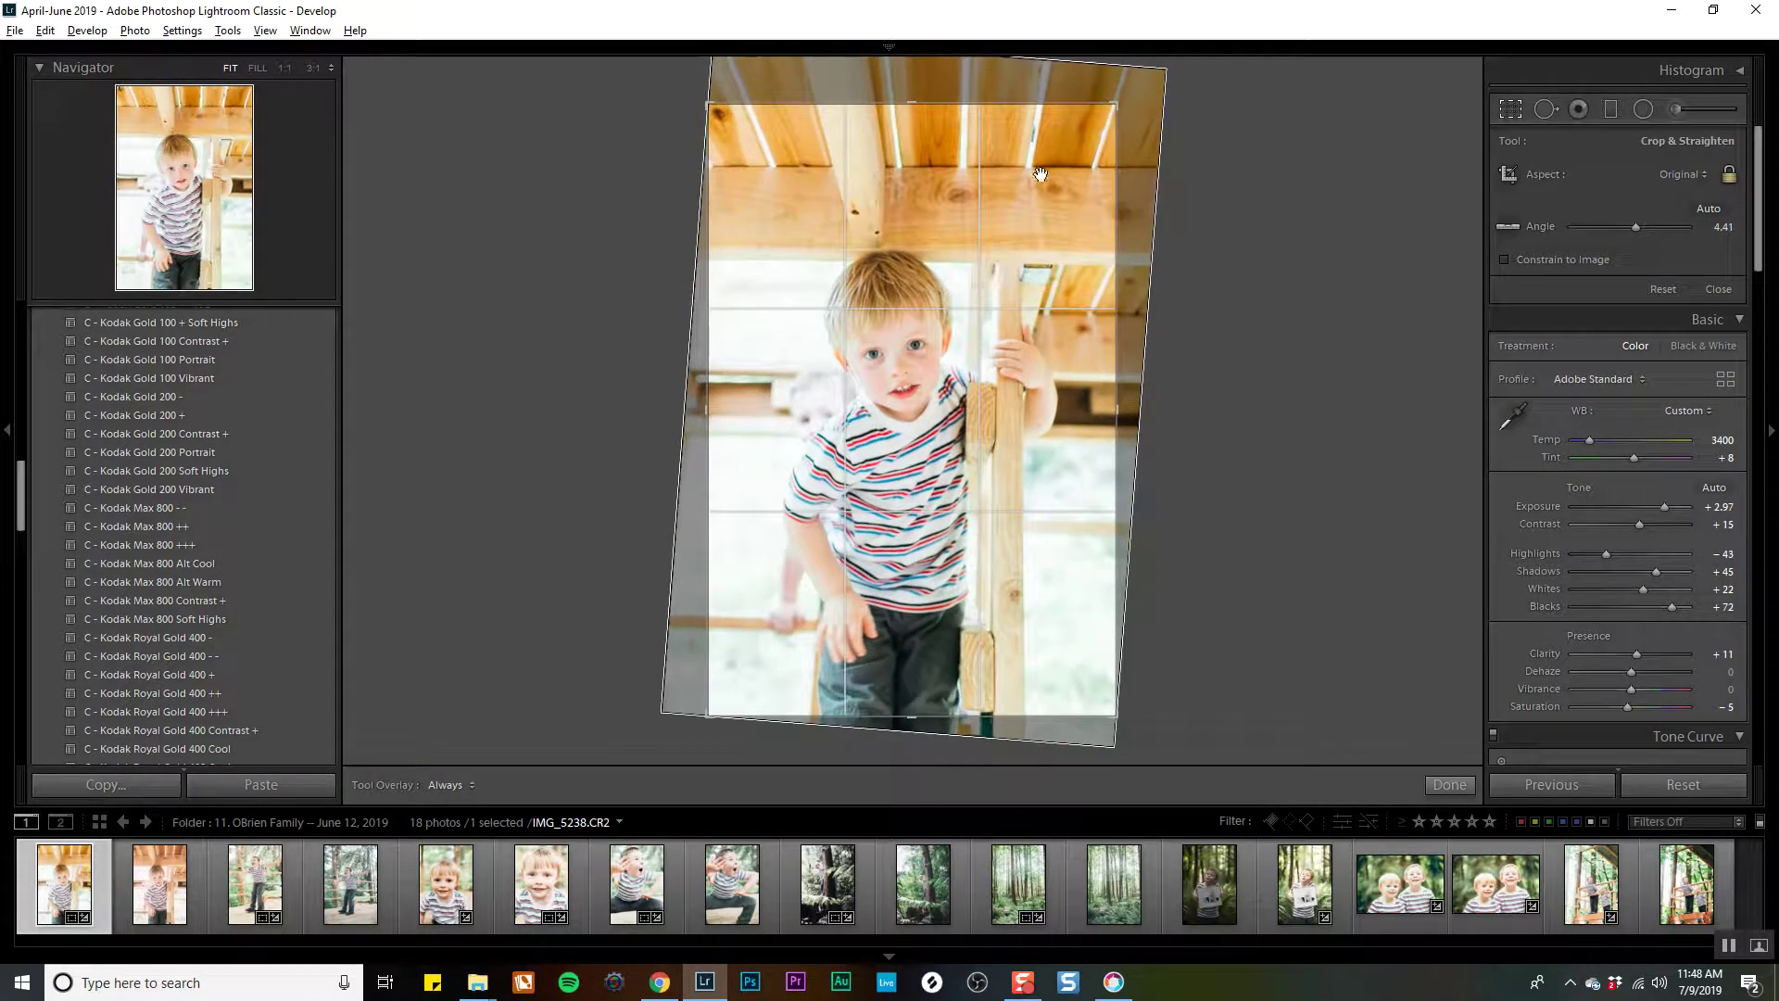
pyautogui.moveTo(1018, 104); pyautogui.dragTo(1019, 125)
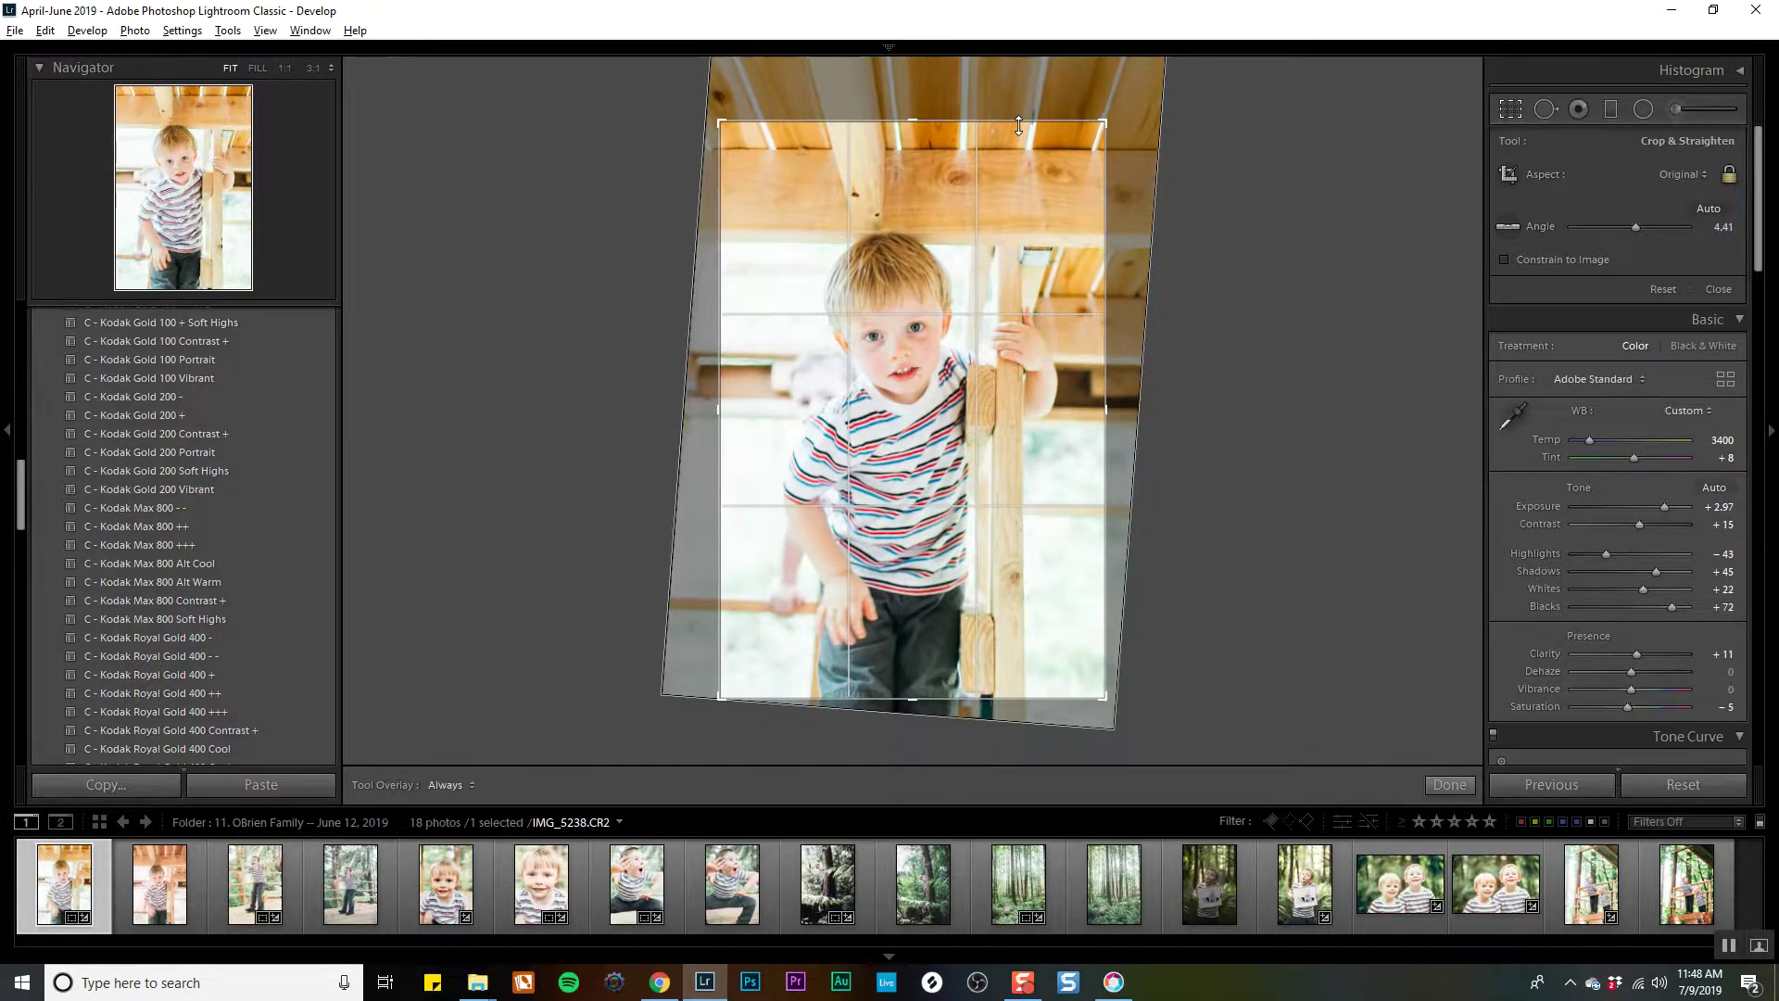
pyautogui.press('Return')
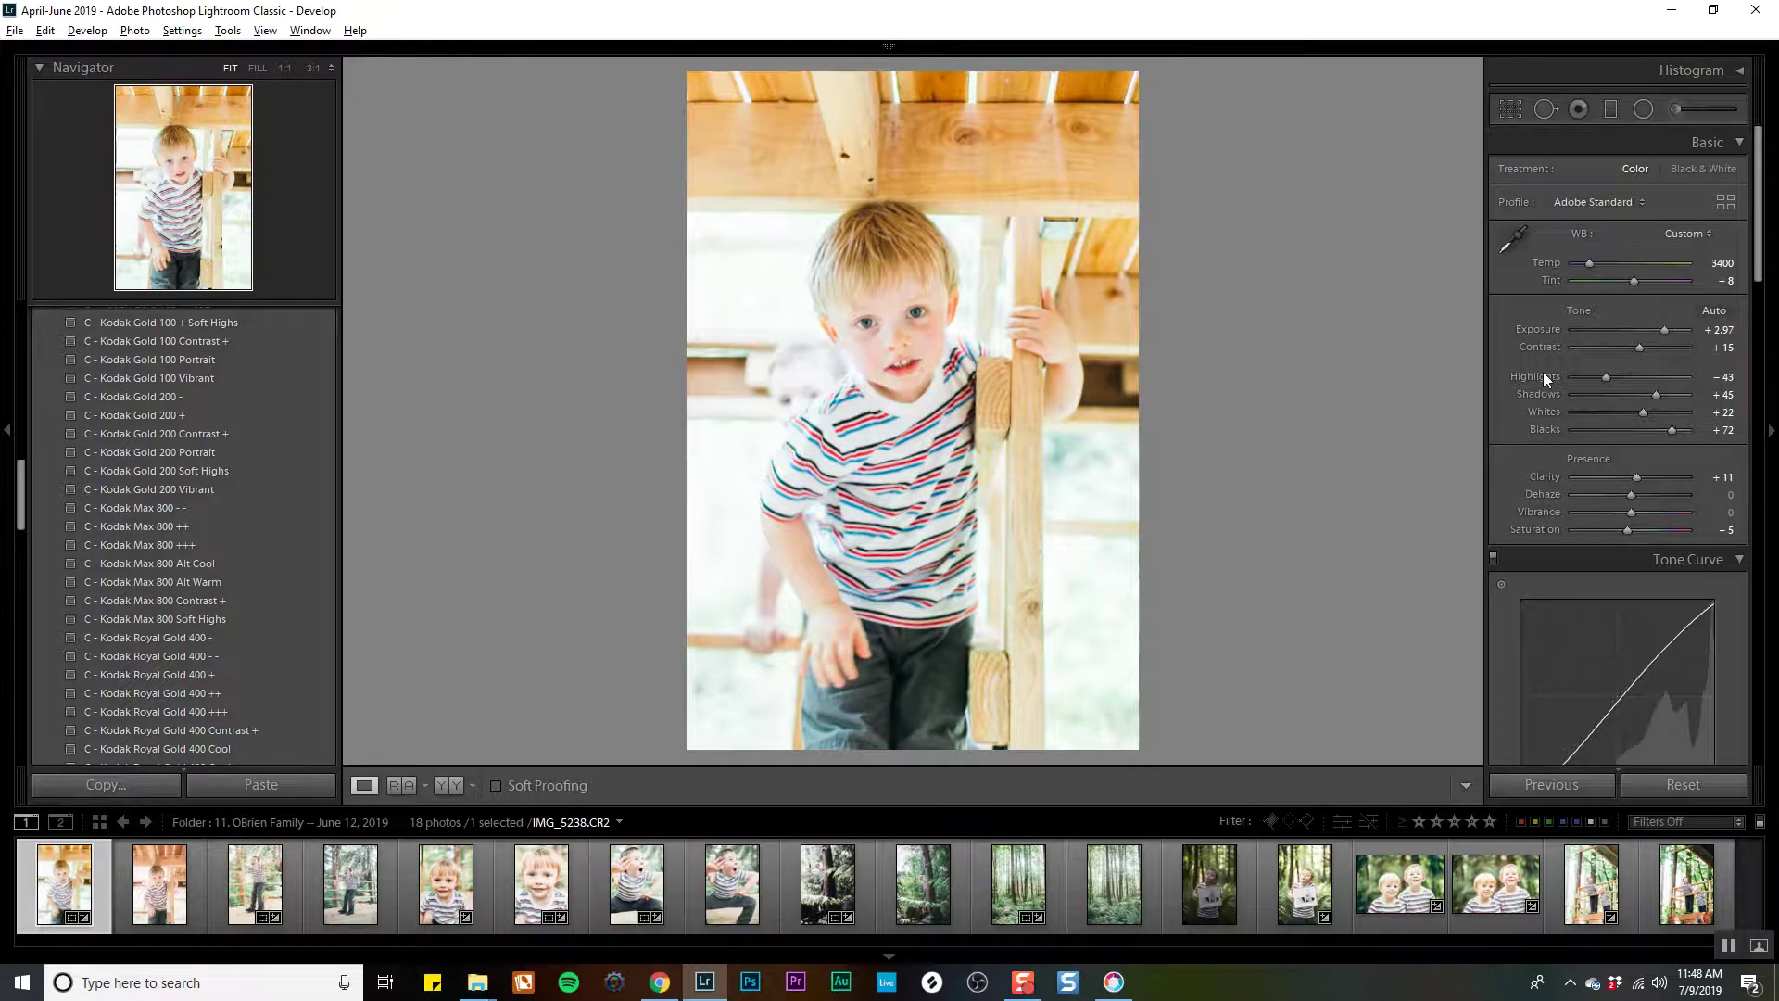
# Set Whites to +35 and adjust the tone curve to Lights +16, Darks about −6 and Shadows +9.
pyautogui.moveTo(1644, 412); pyautogui.dragTo(1655, 409)
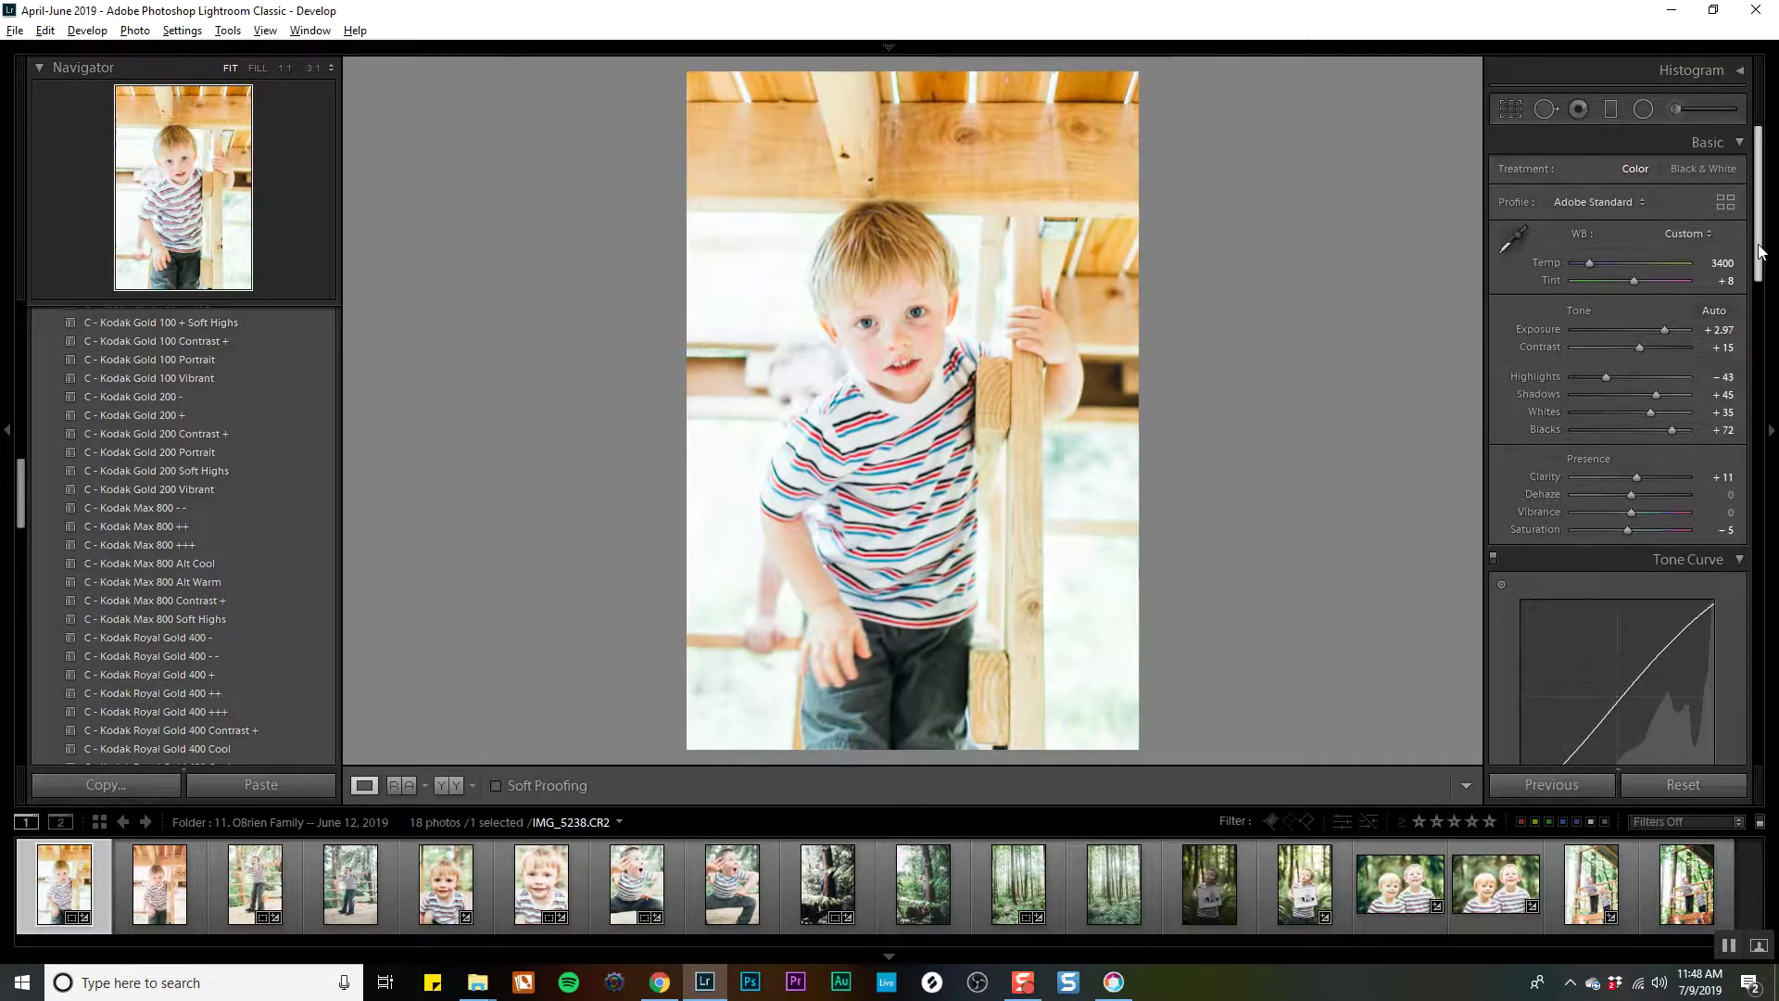
pyautogui.moveTo(1760, 250); pyautogui.dragTo(1760, 356)
pyautogui.moveTo(1655, 432)
pyautogui.mouseDown()
pyautogui.moveTo(1627, 434)
pyautogui.moveTo(1640, 420)
pyautogui.mouseUp()
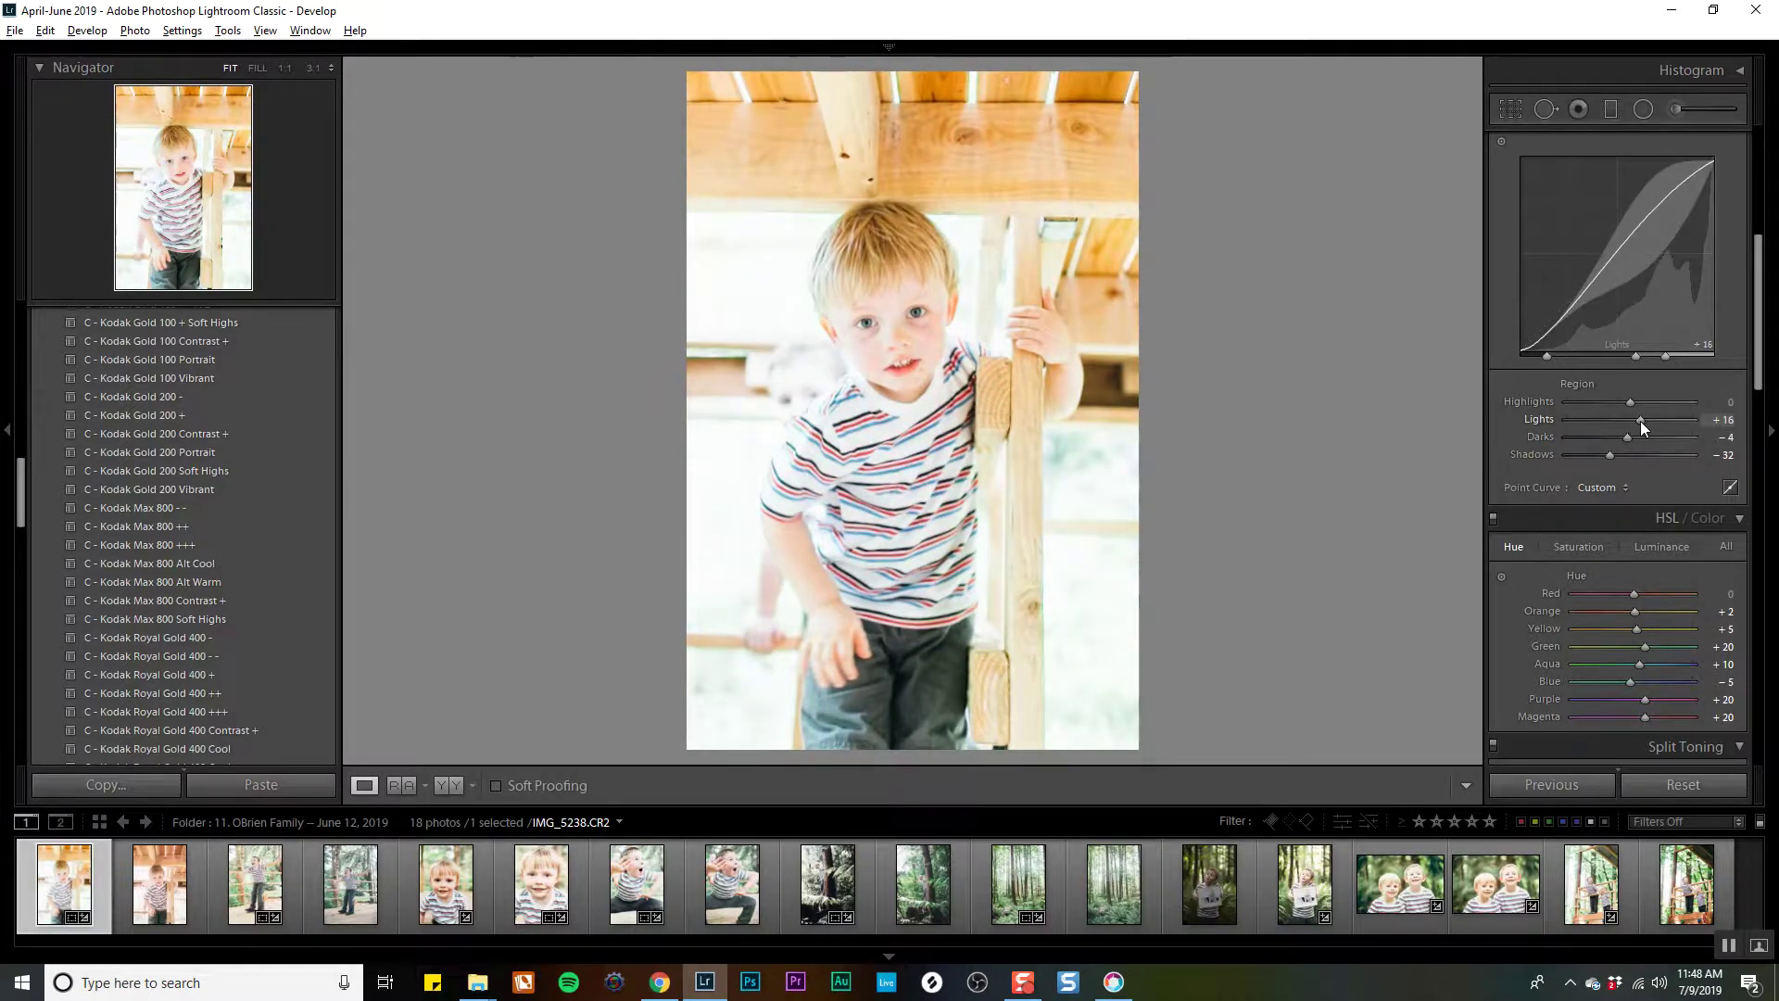
pyautogui.moveTo(1614, 458)
pyautogui.mouseDown()
pyautogui.moveTo(1644, 458)
pyautogui.moveTo(1619, 443)
pyautogui.mouseUp()
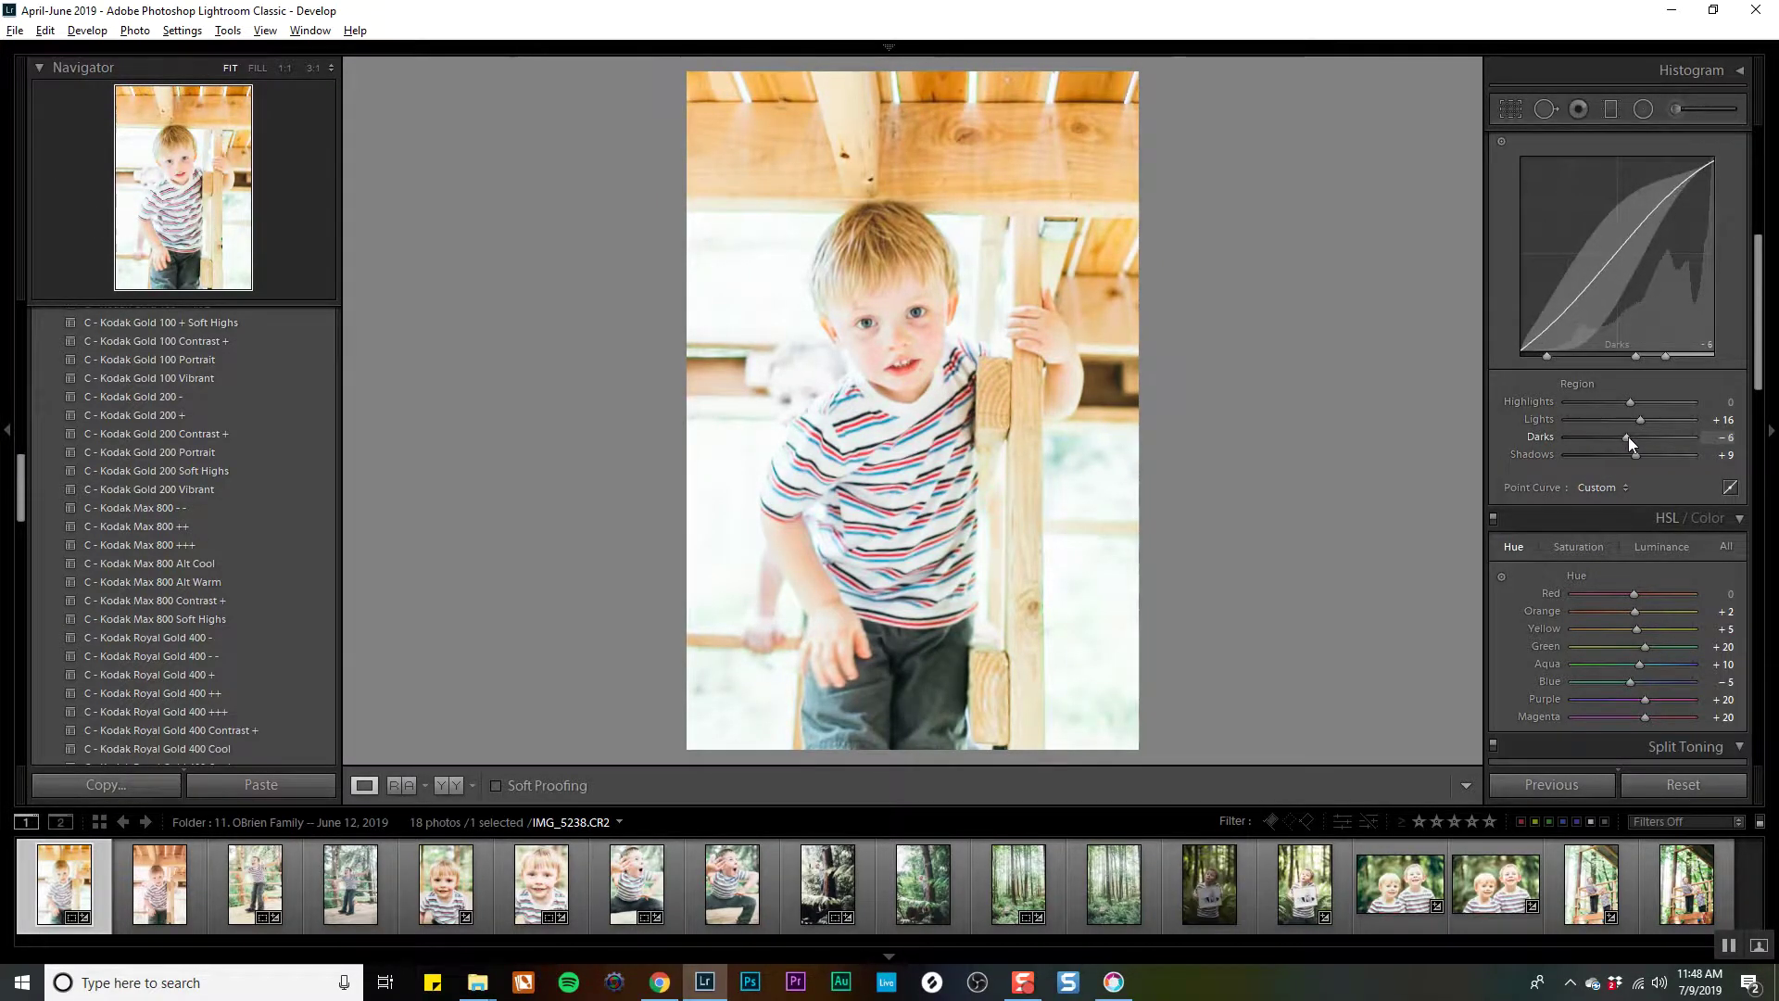
# Switch to Chrome, look through the delivered photos in the family's online gallery, and return to Lightroom.
pyautogui.click(660, 982)
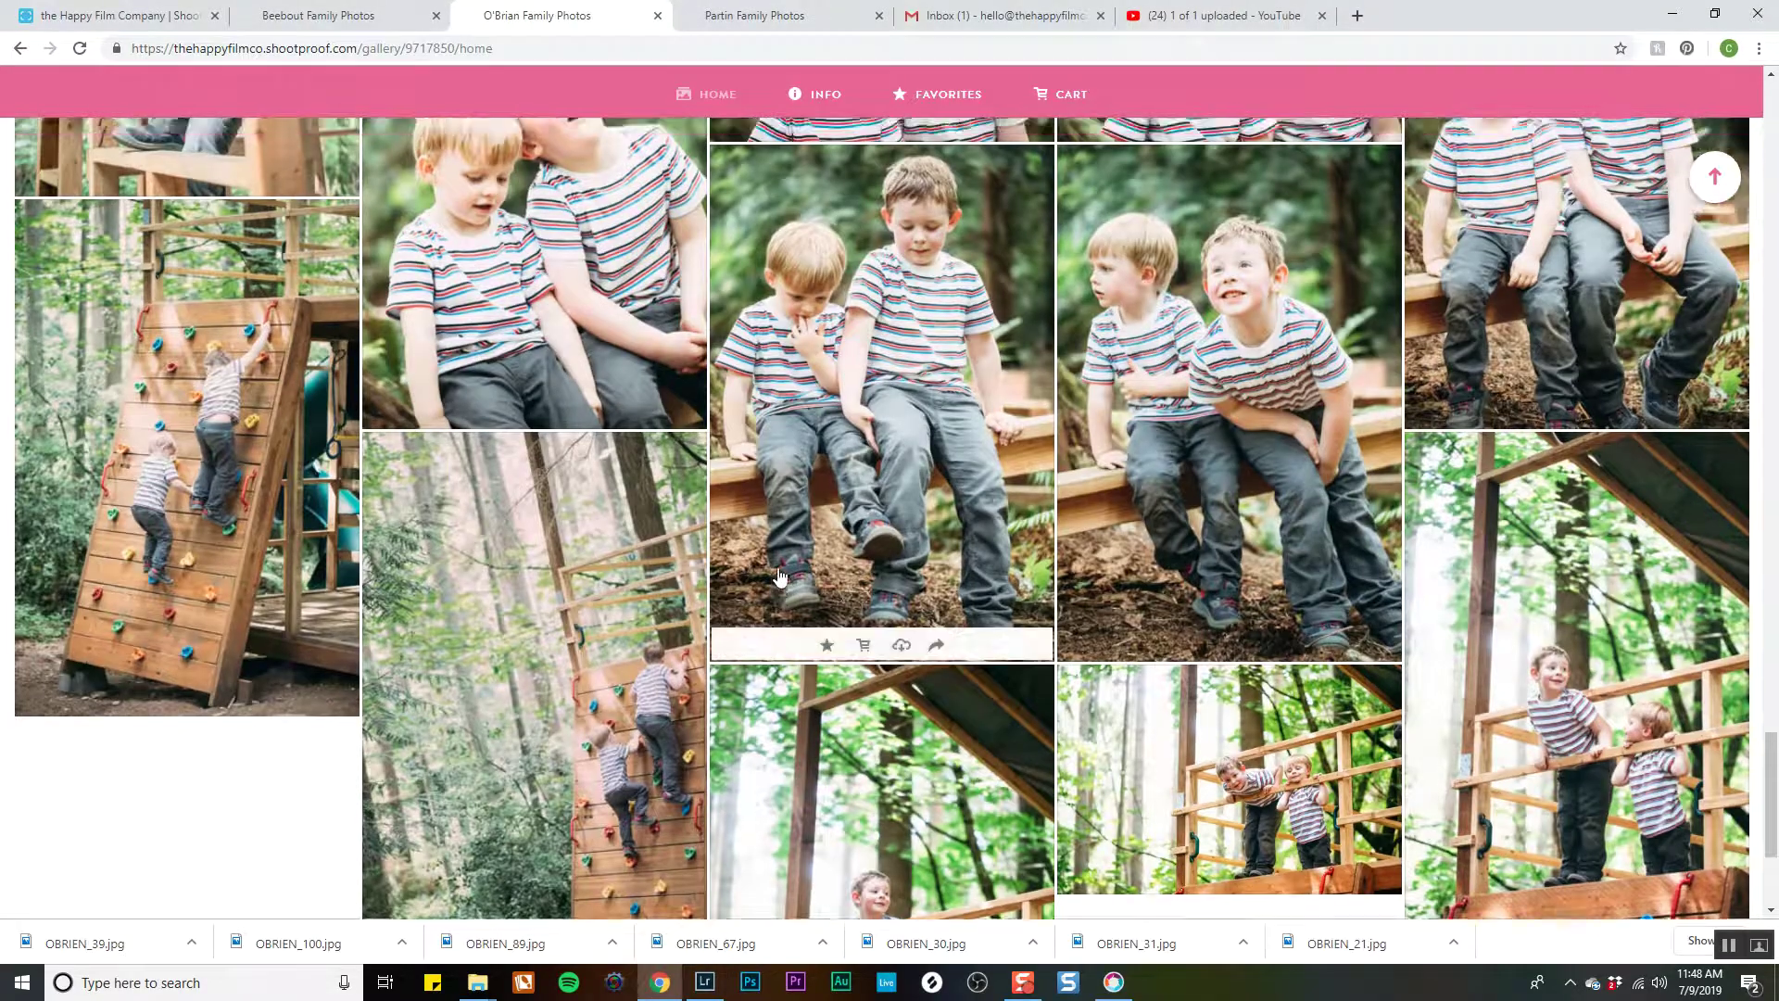
pyautogui.scroll(-15, 781, 556)
pyautogui.scroll(15, 779, 575)
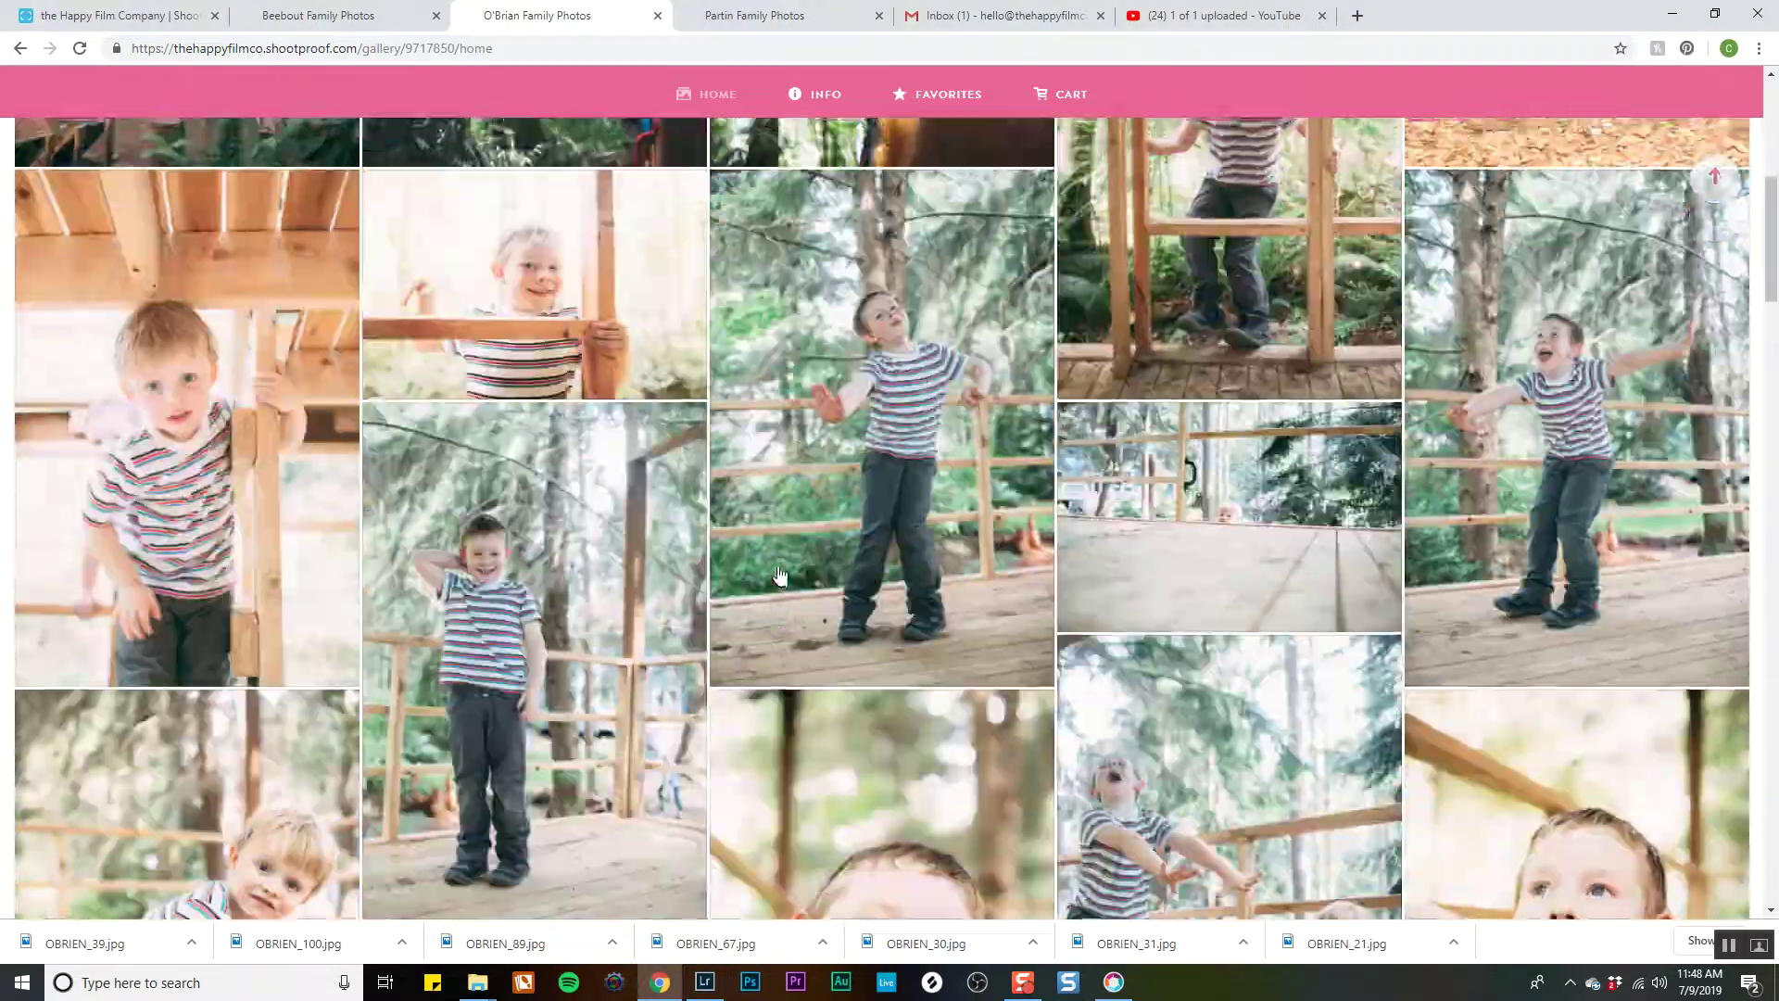
pyautogui.scroll(-12, 779, 576)
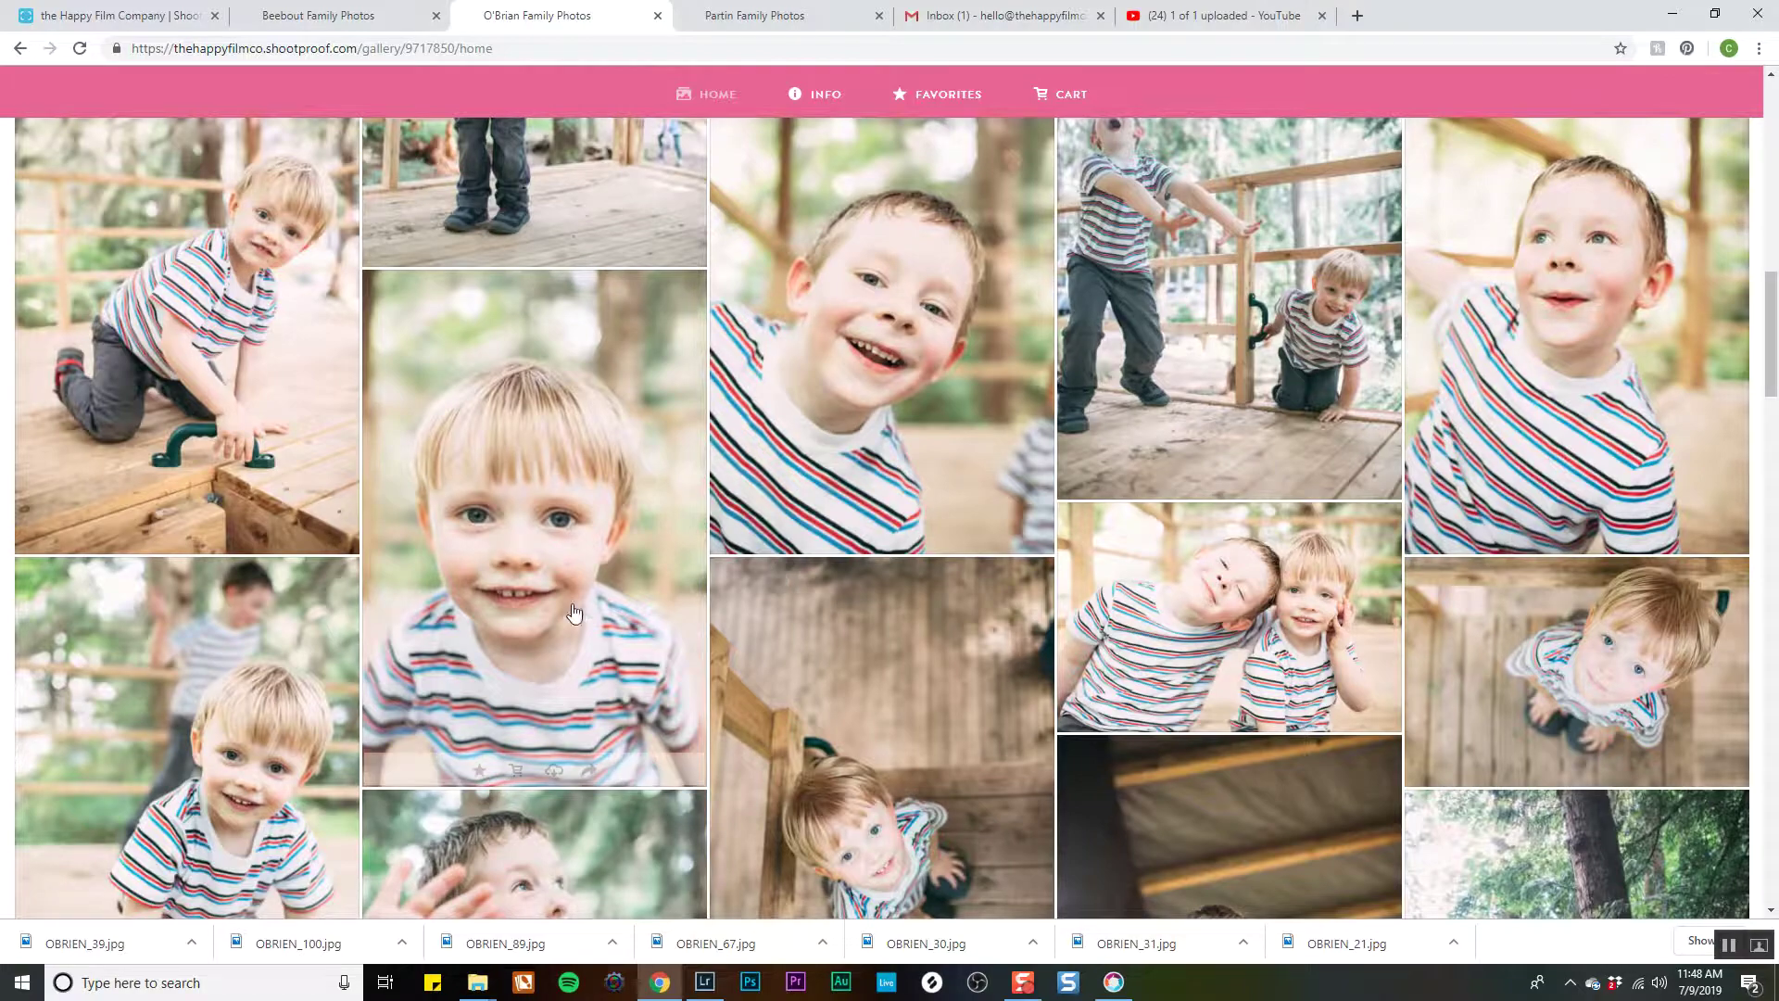
pyautogui.scroll(-3, 454, 611)
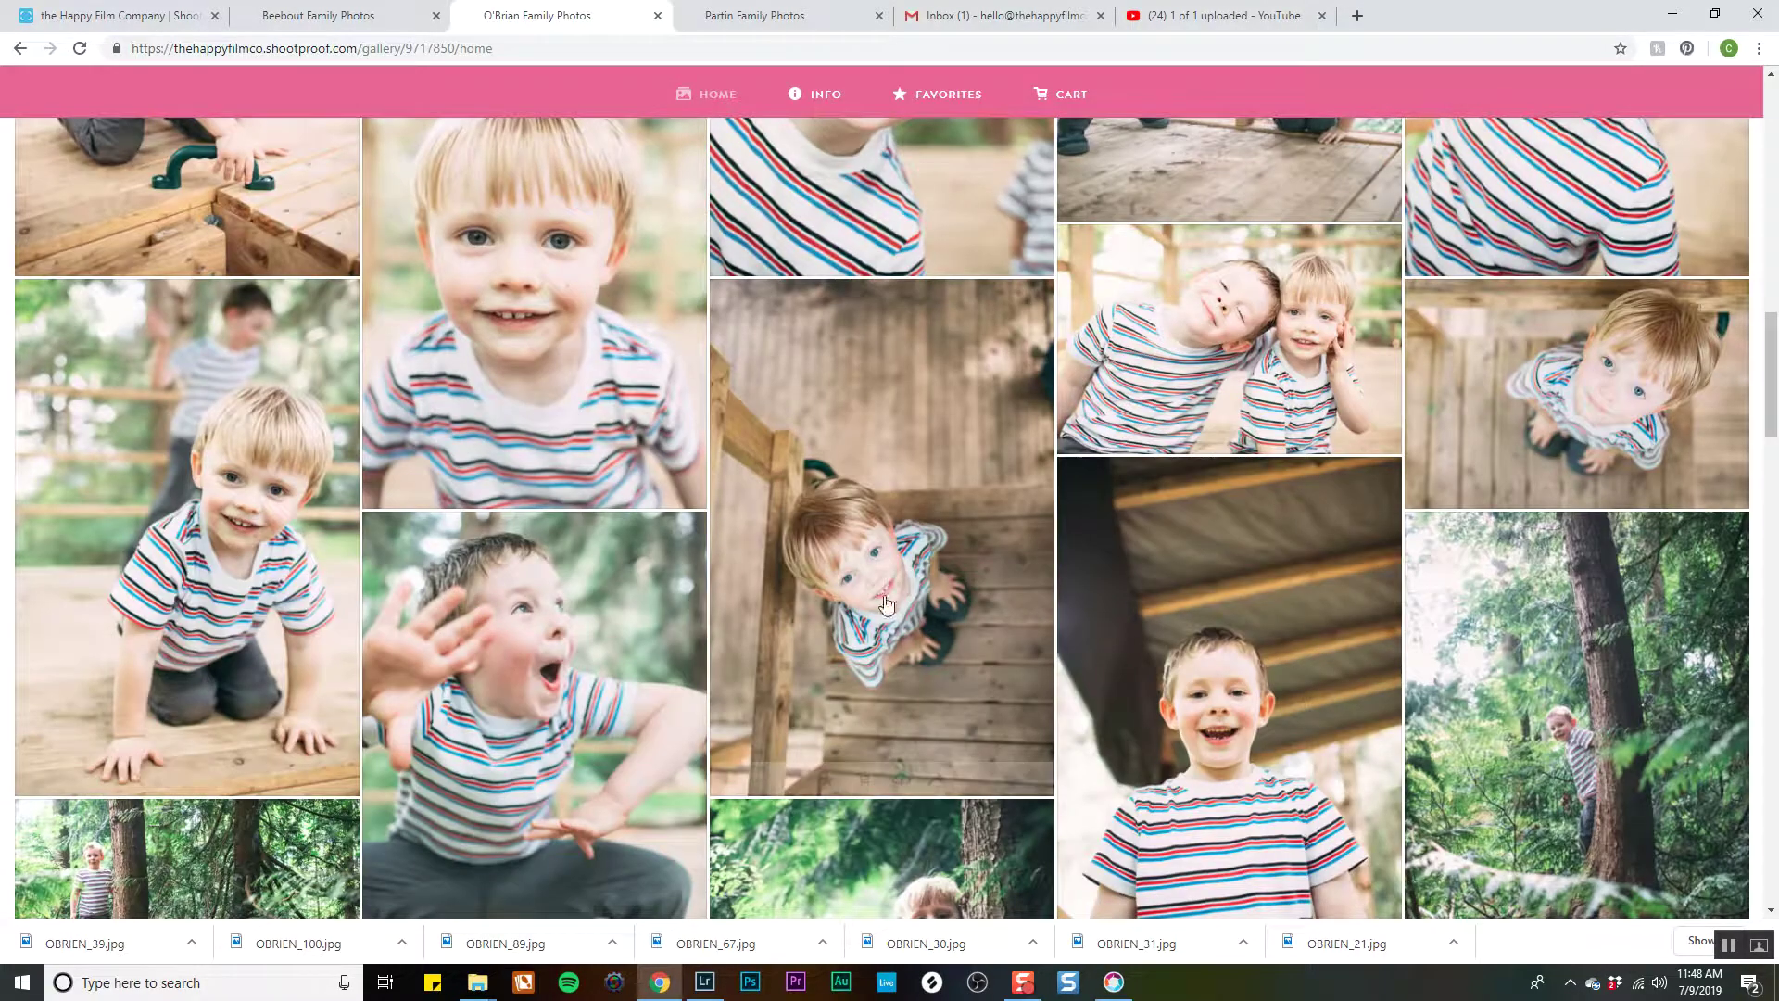
pyautogui.scroll(-3, 972, 649)
pyautogui.scroll(-5, 973, 648)
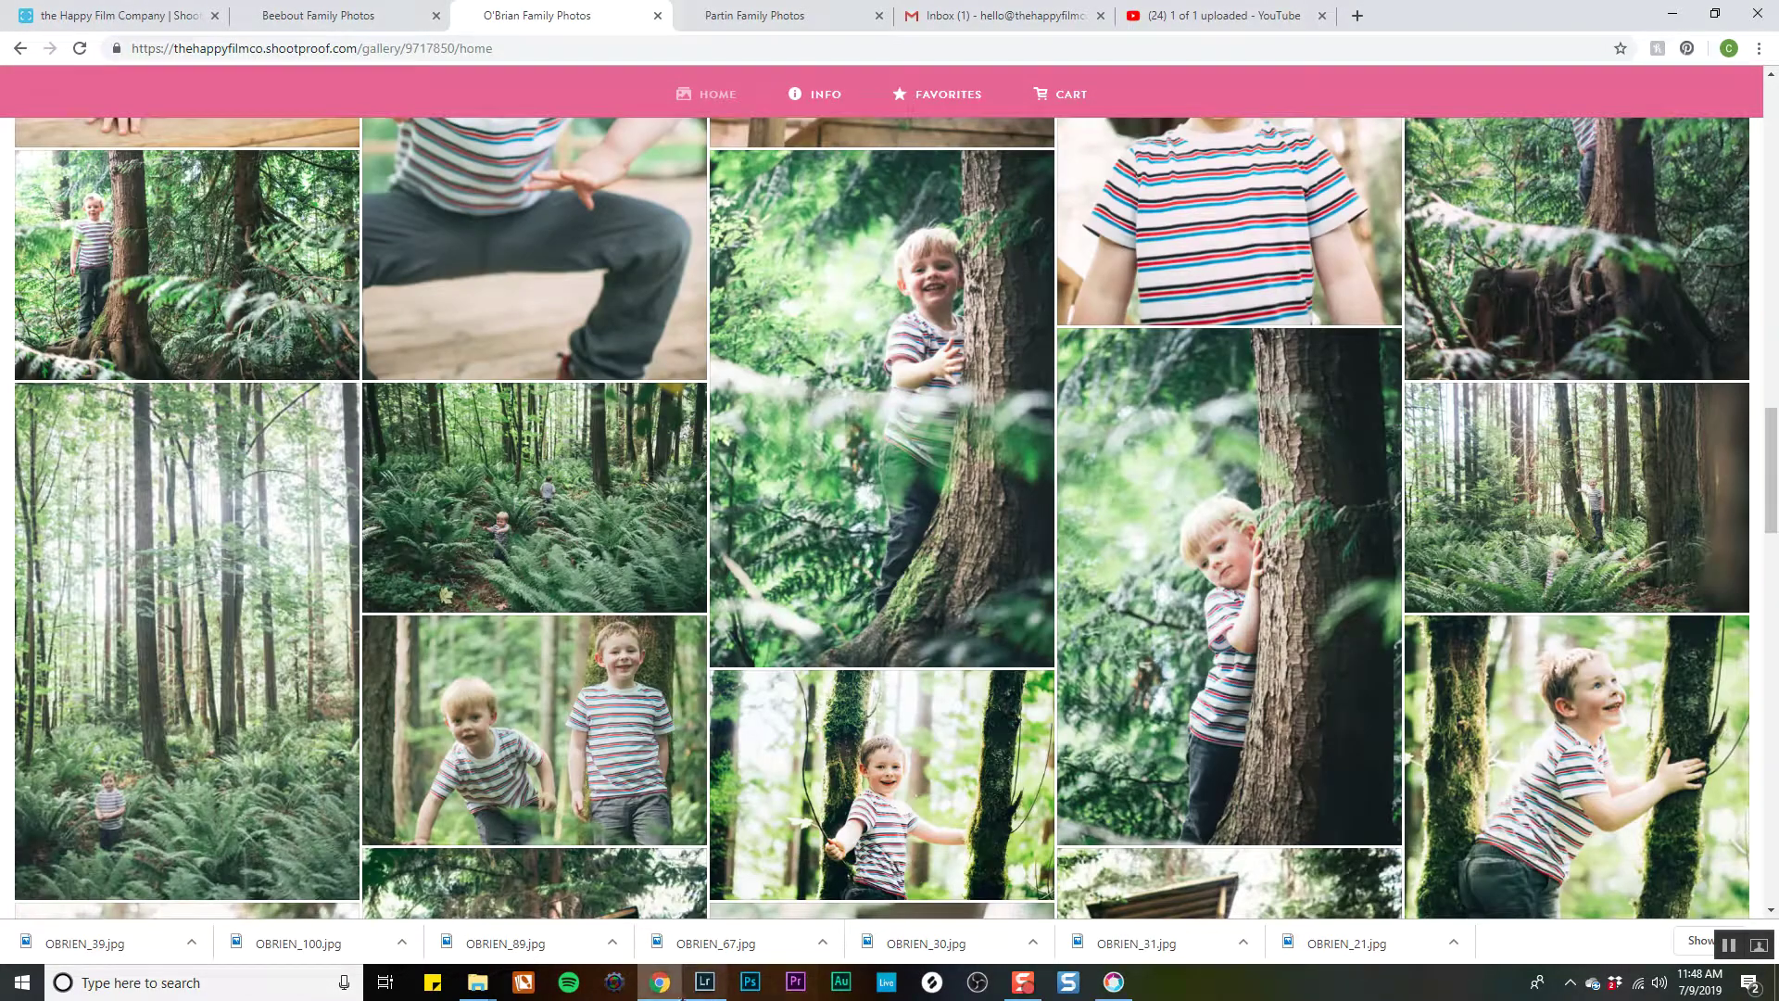
pyautogui.click(704, 981)
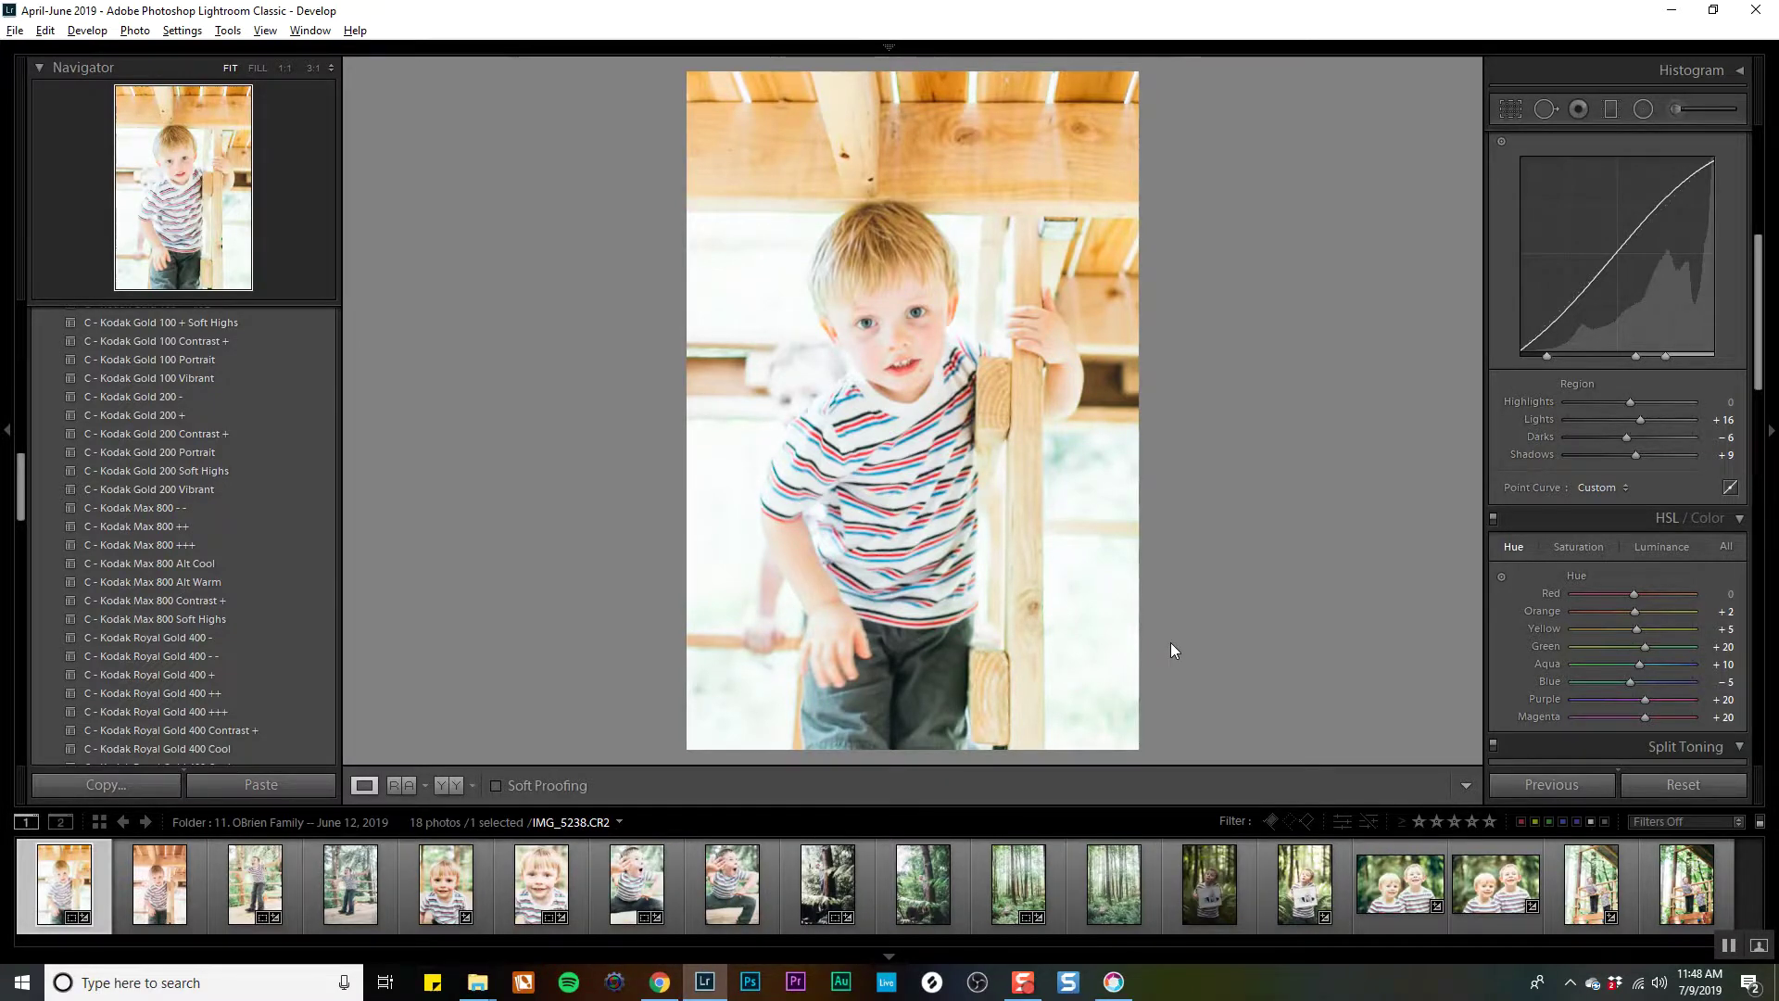
# Compare seven edited photos in Survey view, from the boy under the play structure to the boy holding the framed picture.
pyautogui.click(543, 880)
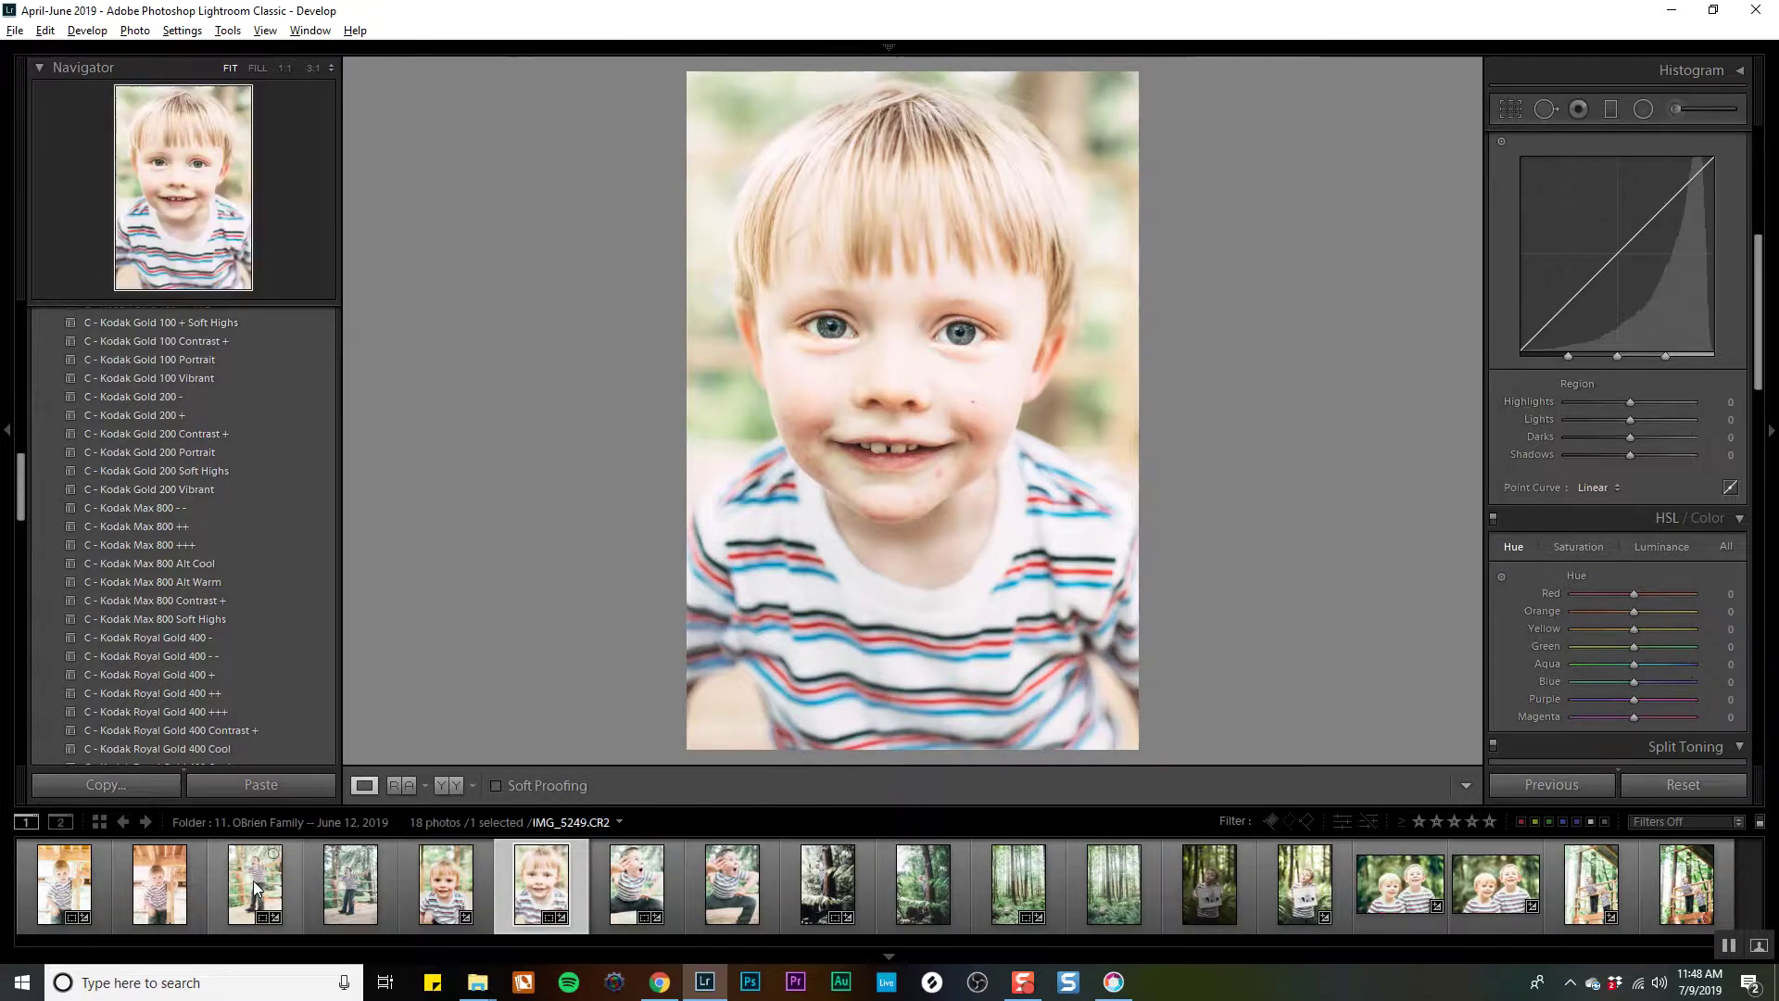
pyautogui.keyDown('ctrl'); pyautogui.click(1307, 897); pyautogui.keyUp('ctrl')
pyautogui.press('n')
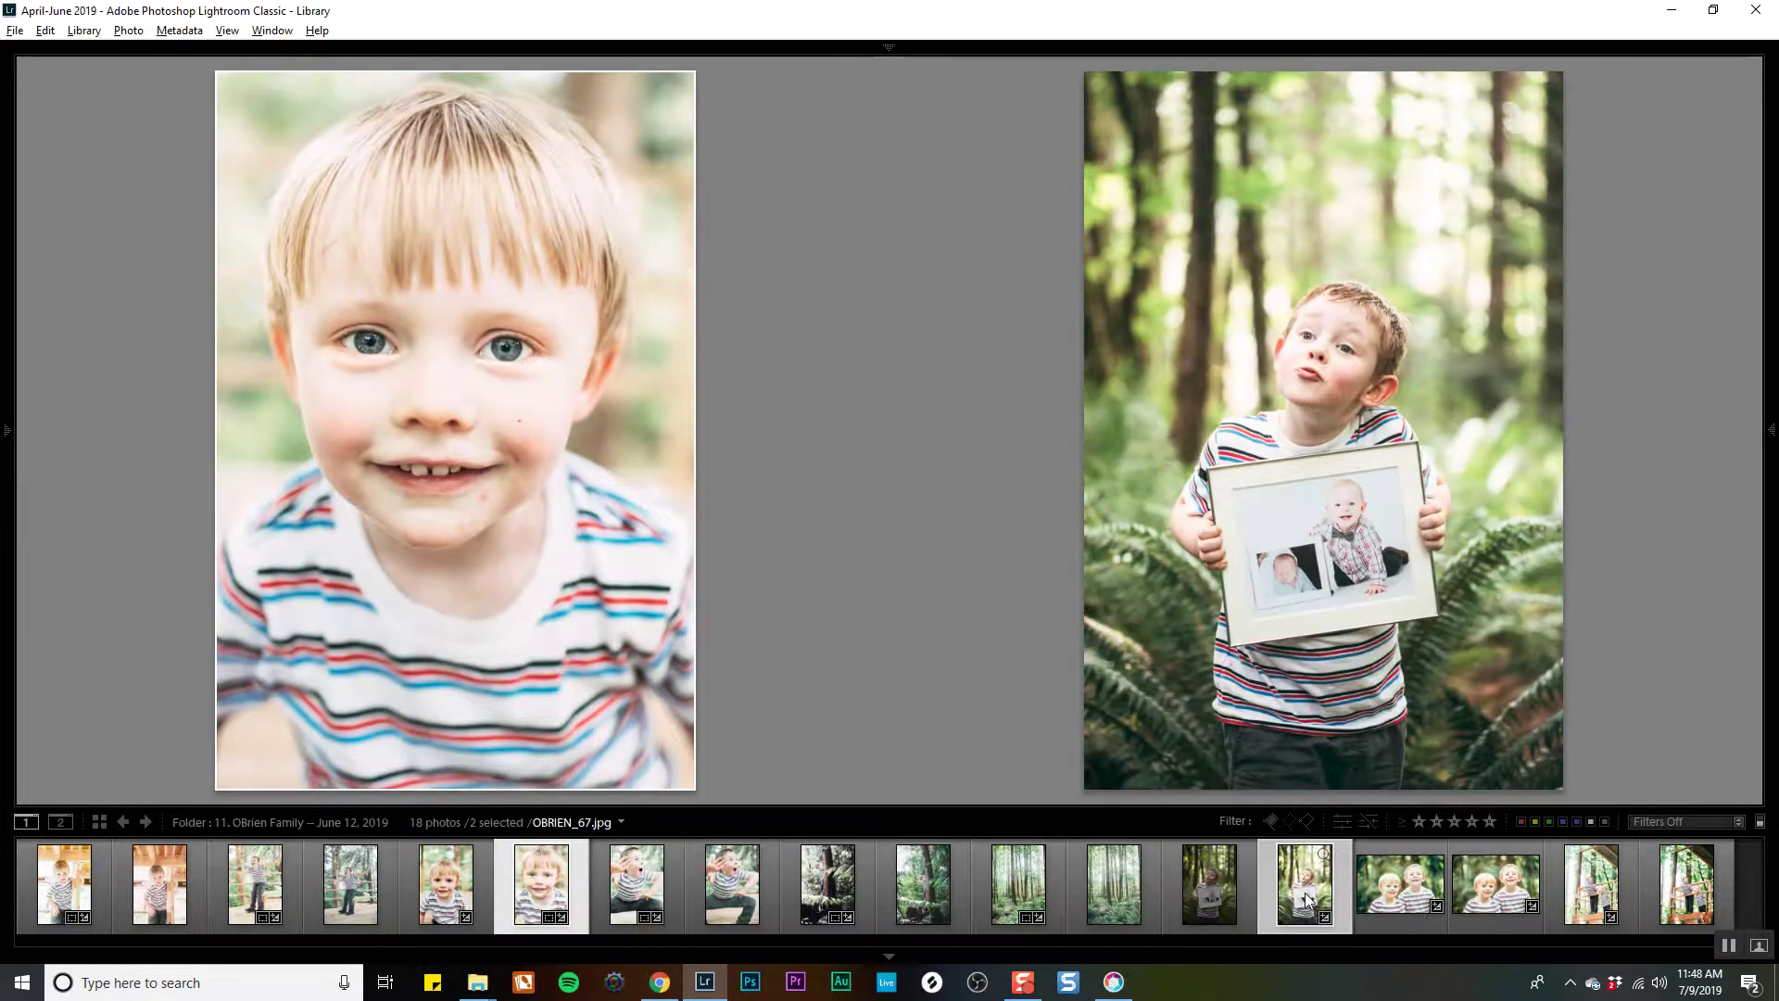
pyautogui.keyDown('ctrl'); pyautogui.click(1019, 884); pyautogui.keyUp('ctrl')
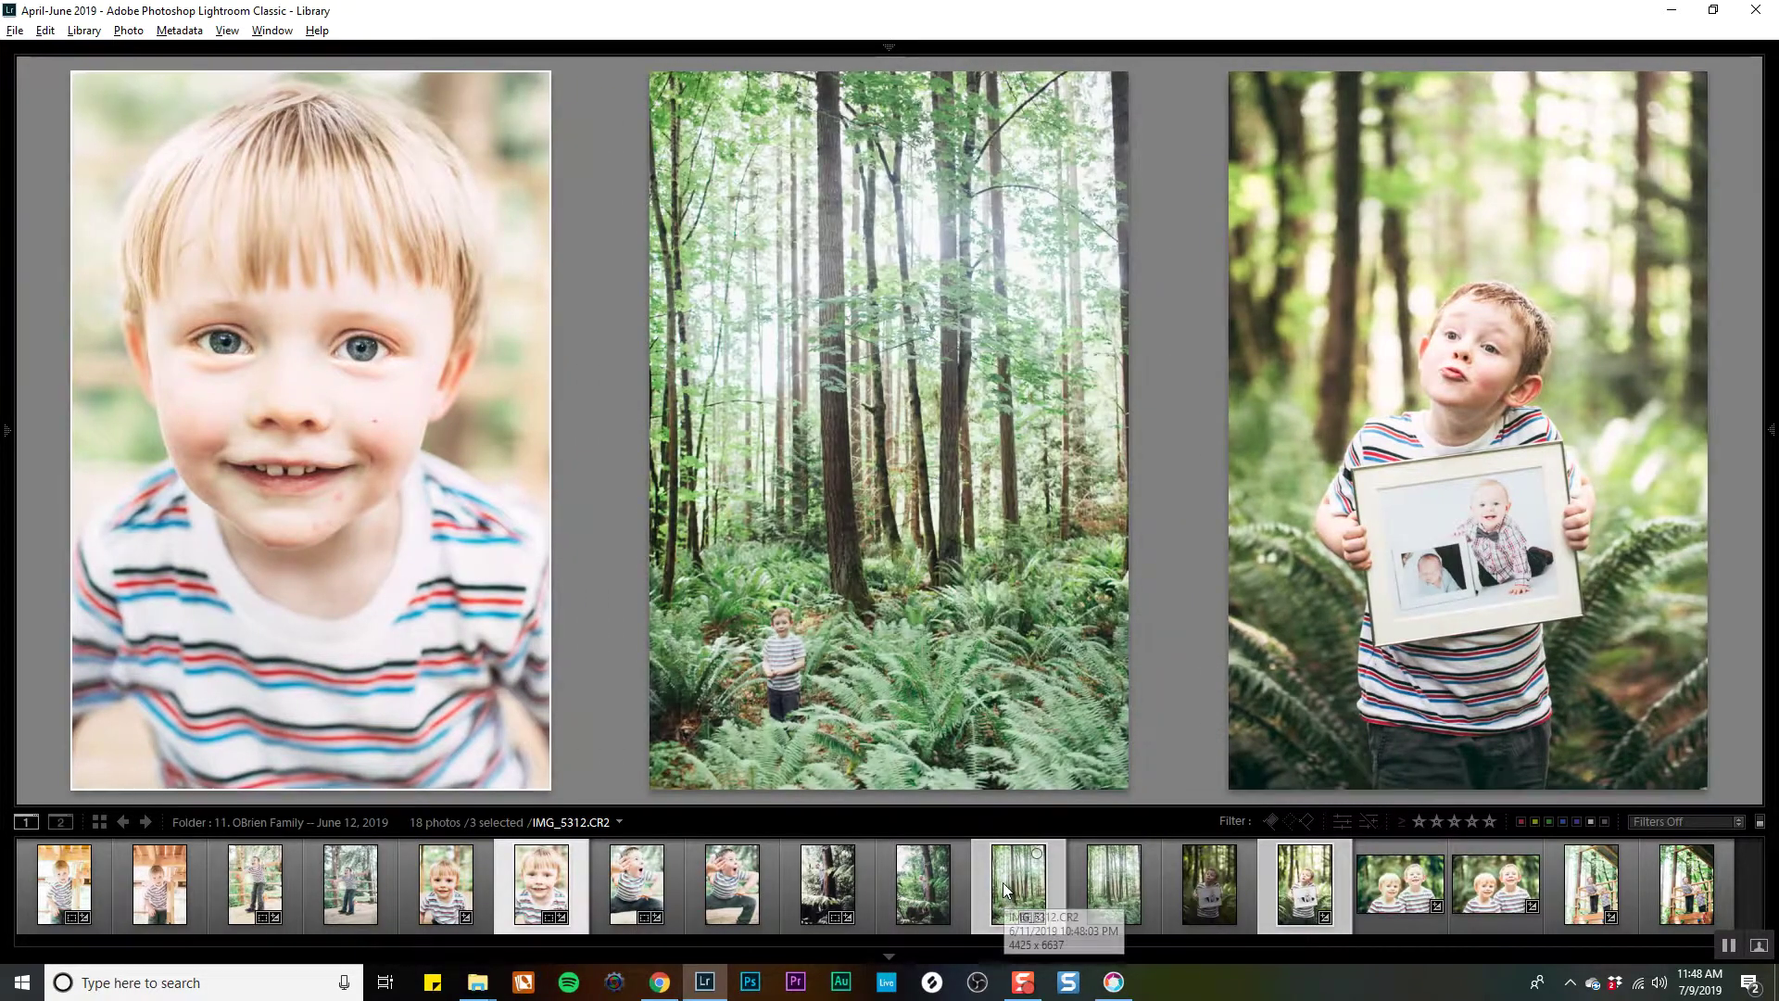
pyautogui.keyDown('ctrl'); pyautogui.click(637, 889); pyautogui.keyUp('ctrl')
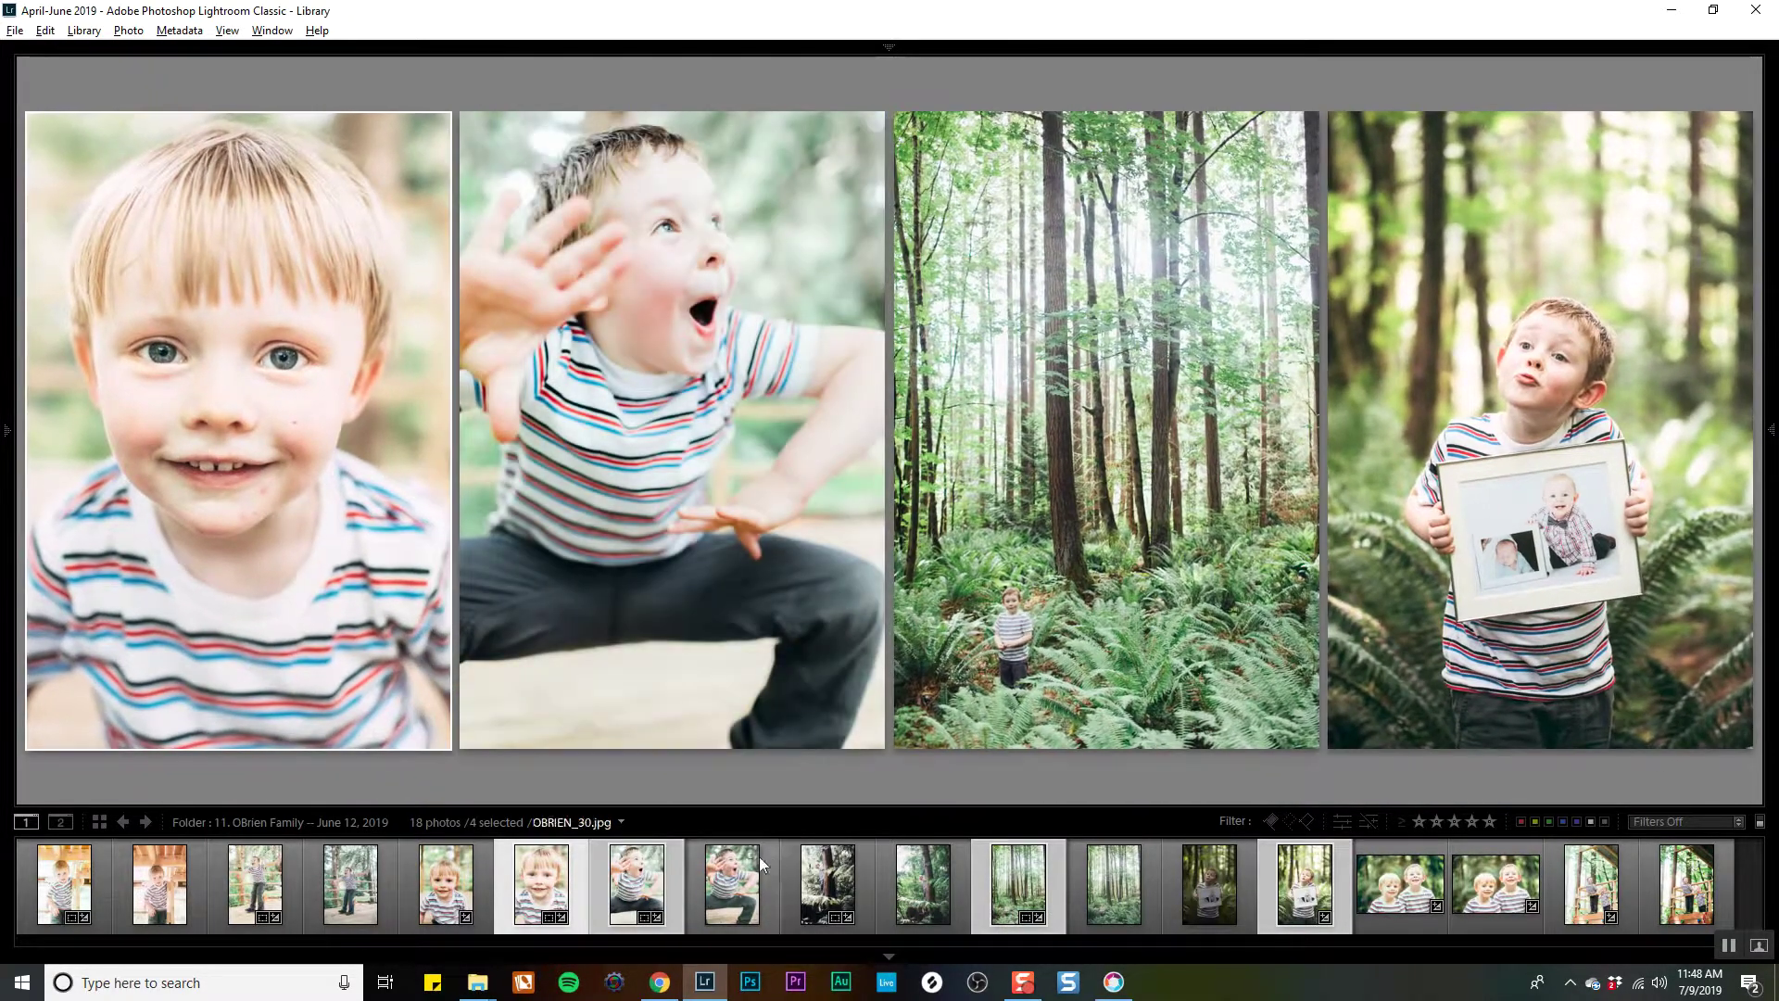
pyautogui.keyDown('ctrl'); pyautogui.click(37, 896); pyautogui.keyUp('ctrl')
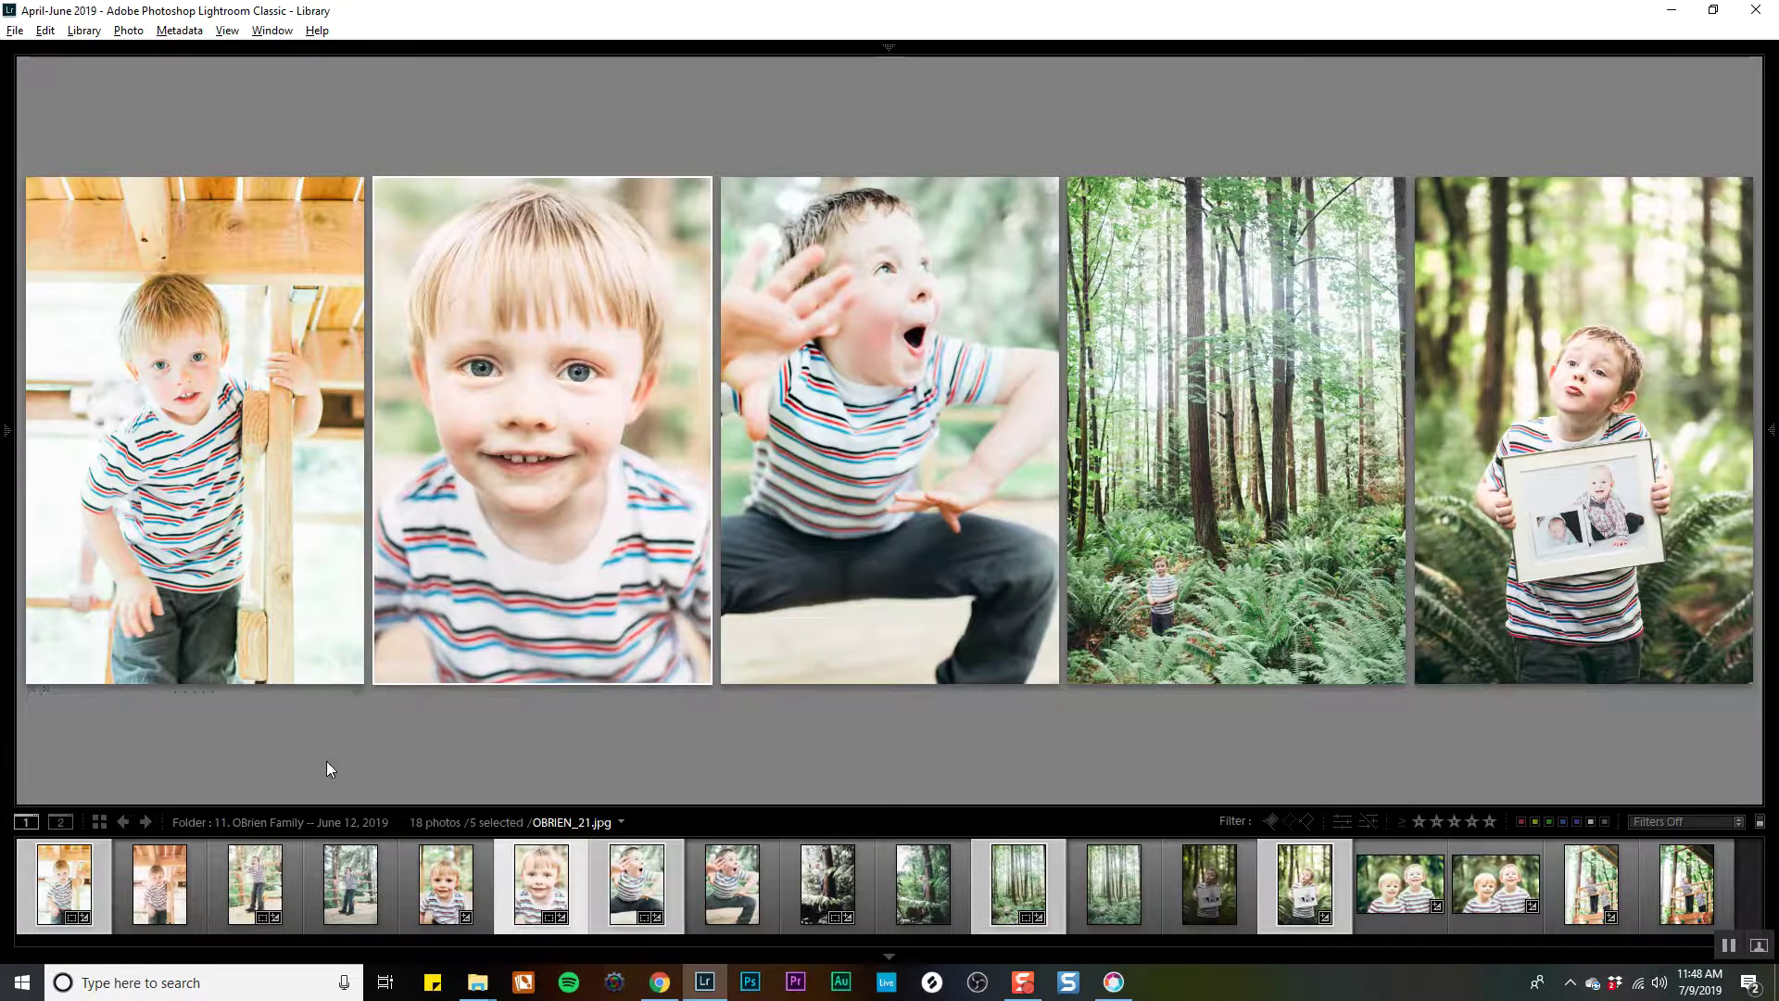
pyautogui.keyDown('ctrl'); pyautogui.click(248, 885); pyautogui.keyUp('ctrl')
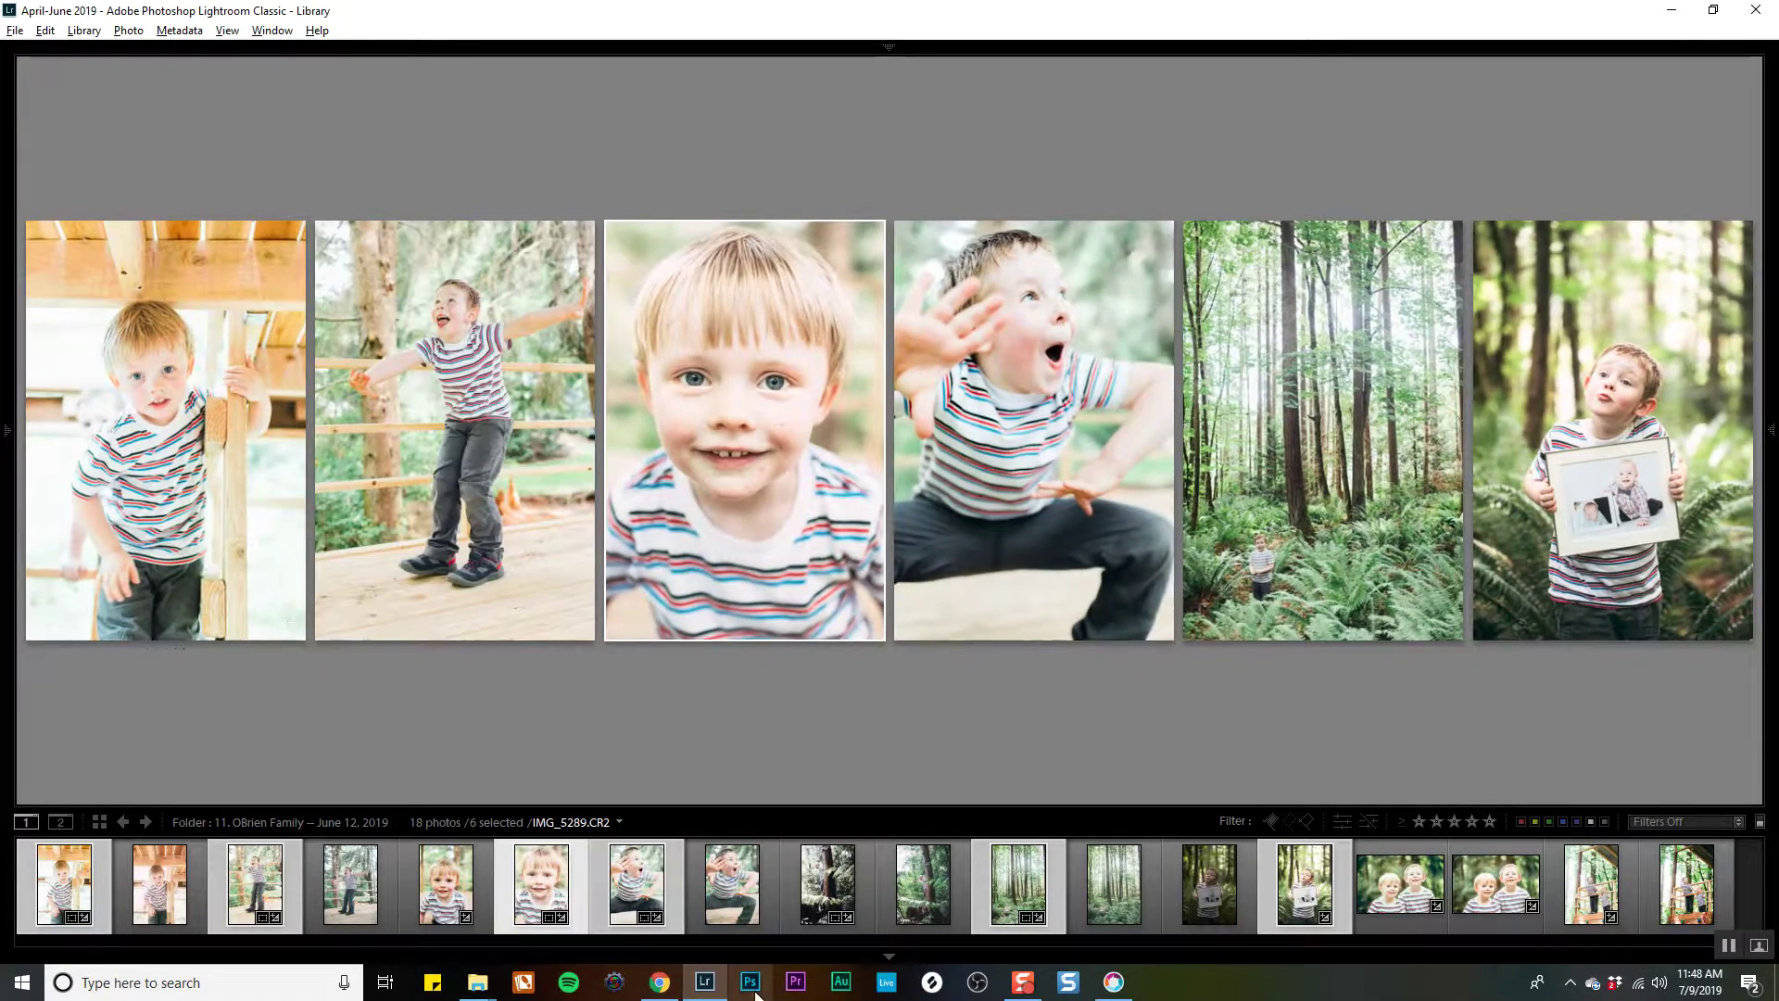
pyautogui.keyDown('ctrl'); pyautogui.click(828, 885); pyautogui.keyUp('ctrl')
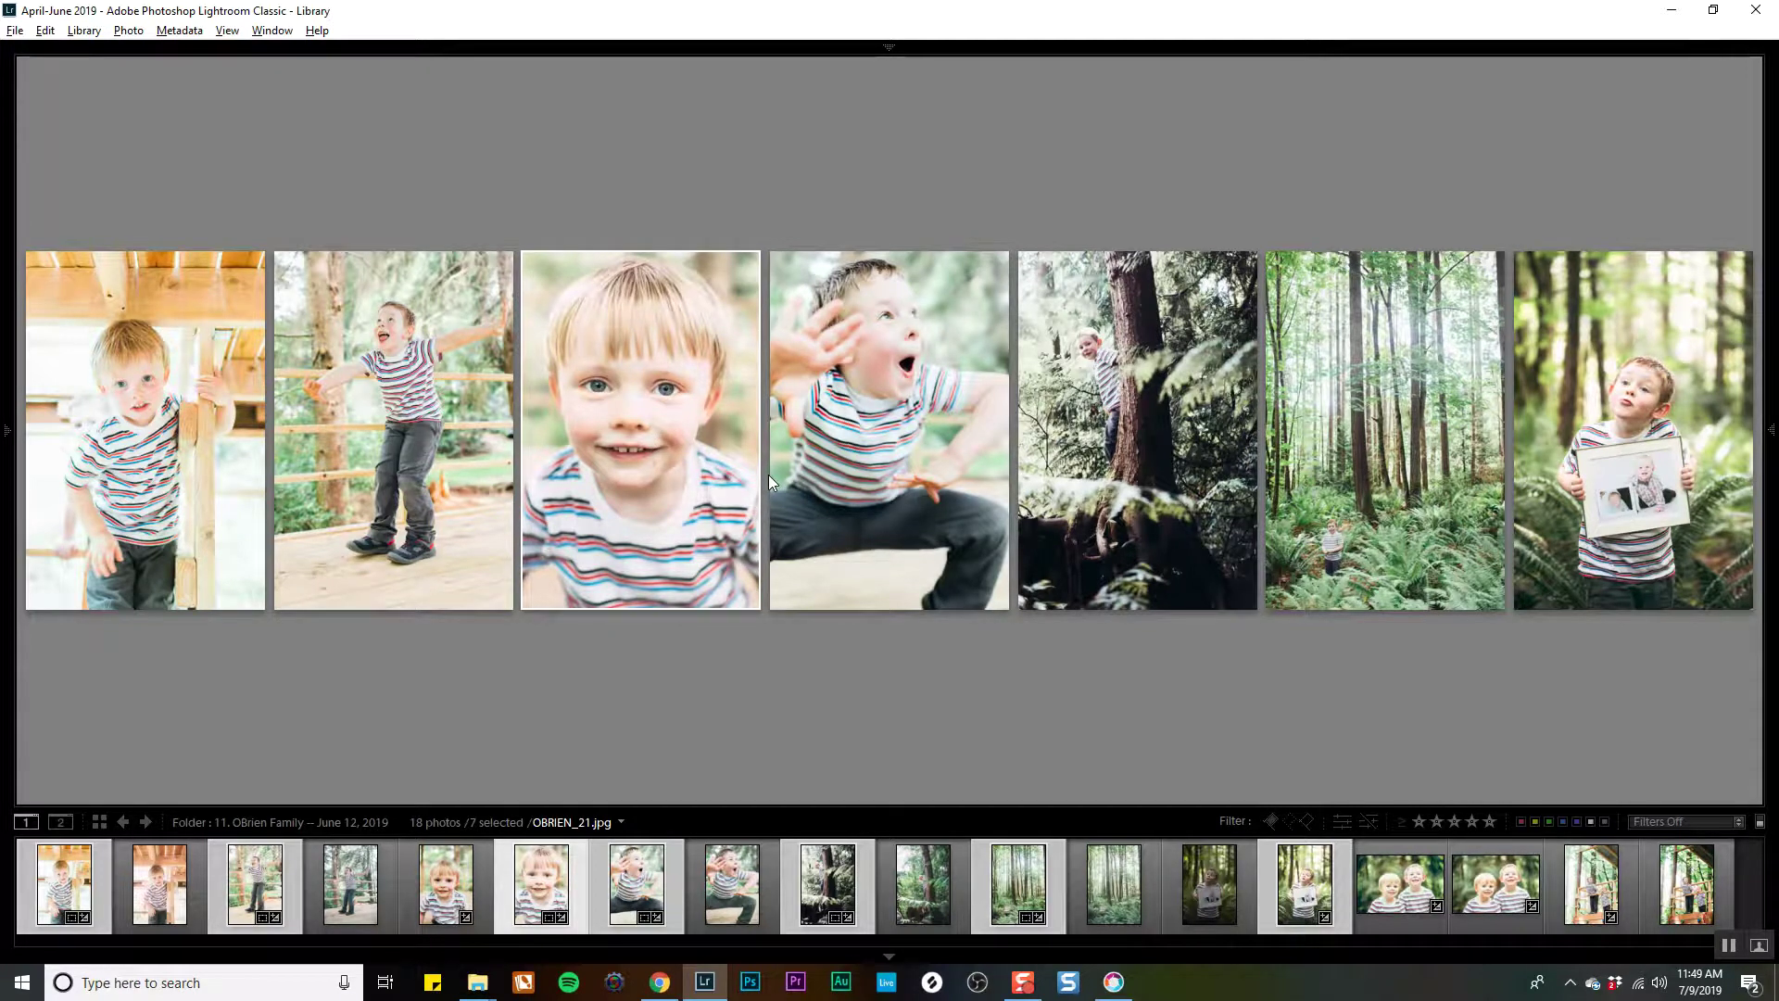
# Replace the play-structure, railing and dark tree-trunk photos in the survey with the brothers' portrait and the boys on the climbing deck.
pyautogui.keyDown('ctrl'); pyautogui.click(250, 412); pyautogui.keyUp('ctrl')
pyautogui.keyDown('ctrl'); pyautogui.click(213, 408); pyautogui.keyUp('ctrl')
pyautogui.keyDown('ctrl'); pyautogui.click(897, 417); pyautogui.keyUp('ctrl')
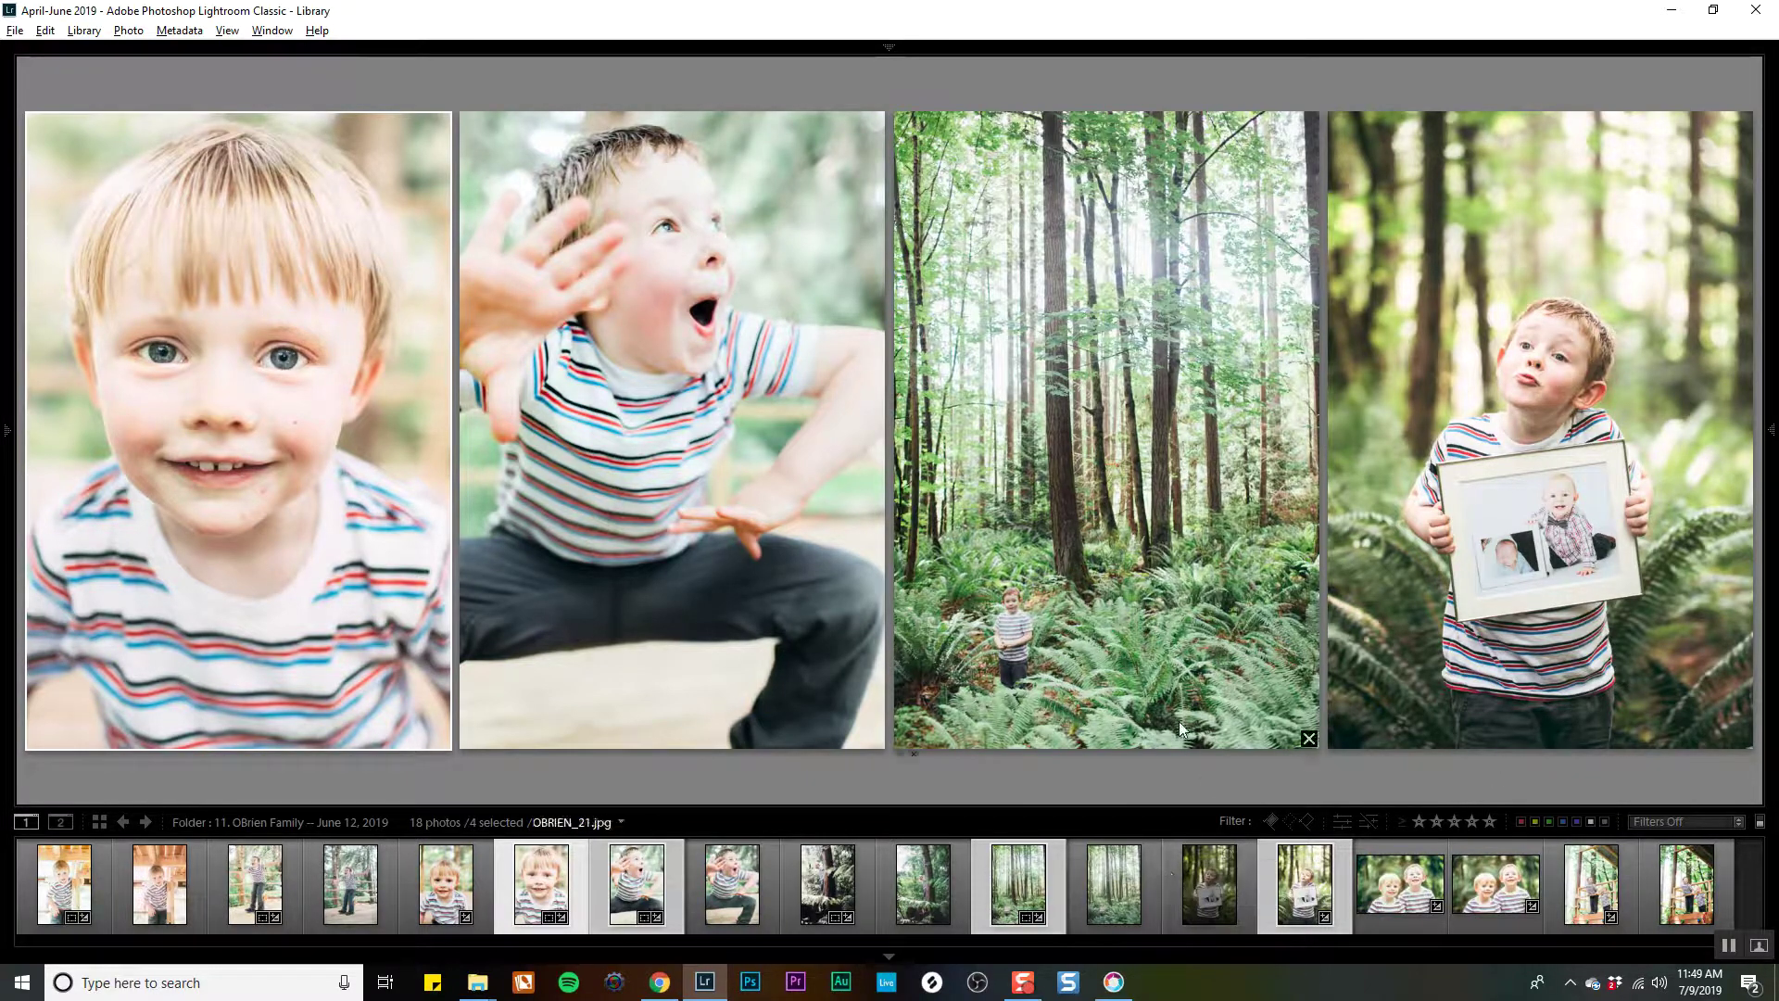
pyautogui.press('6')
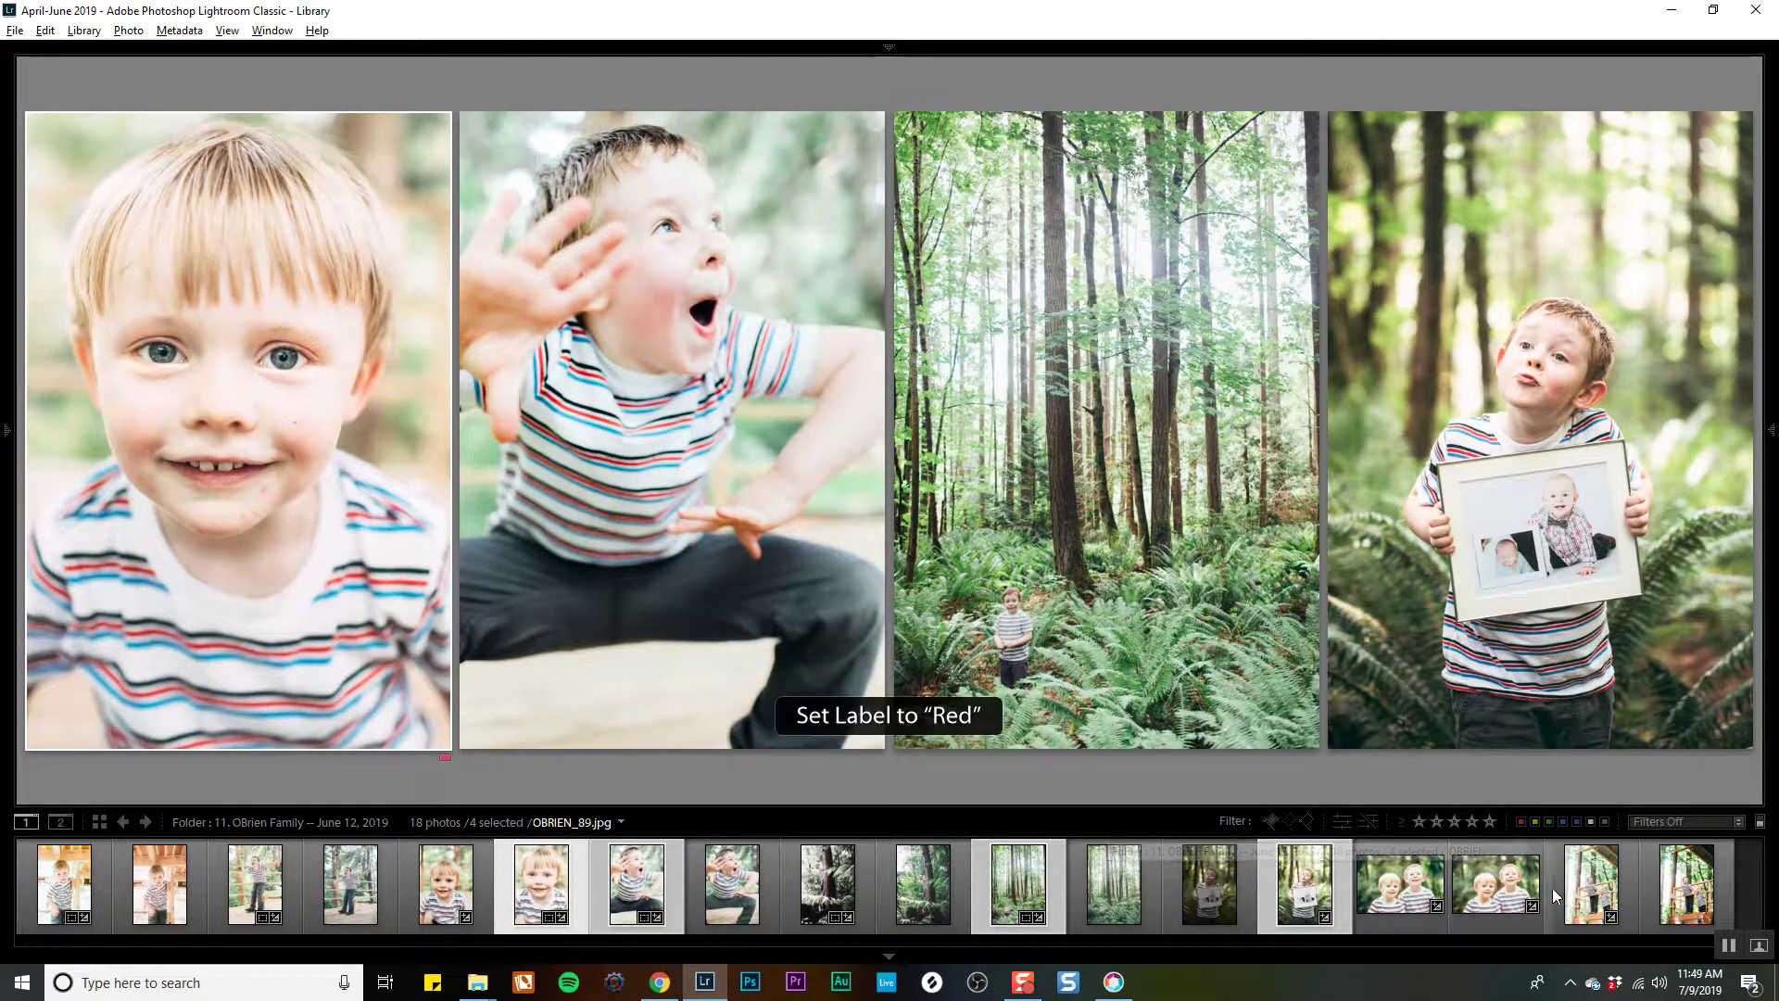
pyautogui.keyDown('ctrl'); pyautogui.click(1591, 885); pyautogui.keyUp('ctrl')
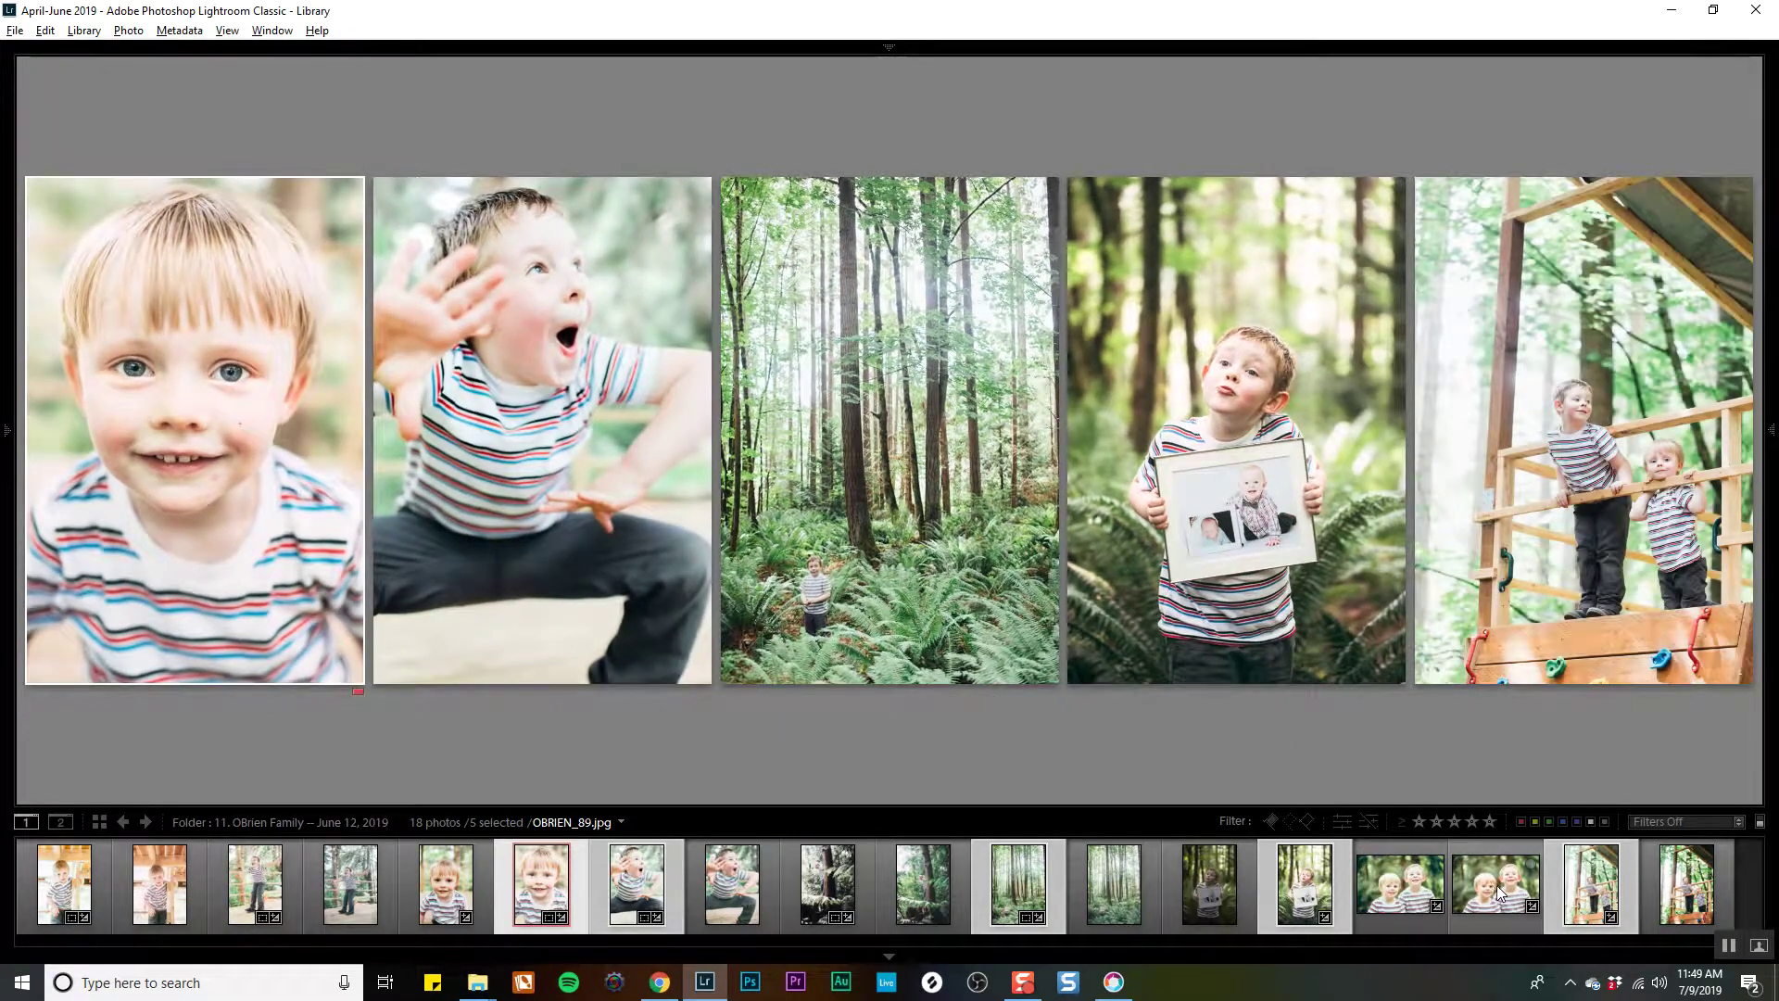
pyautogui.keyDown('ctrl'); pyautogui.click(1494, 894); pyautogui.keyUp('ctrl')
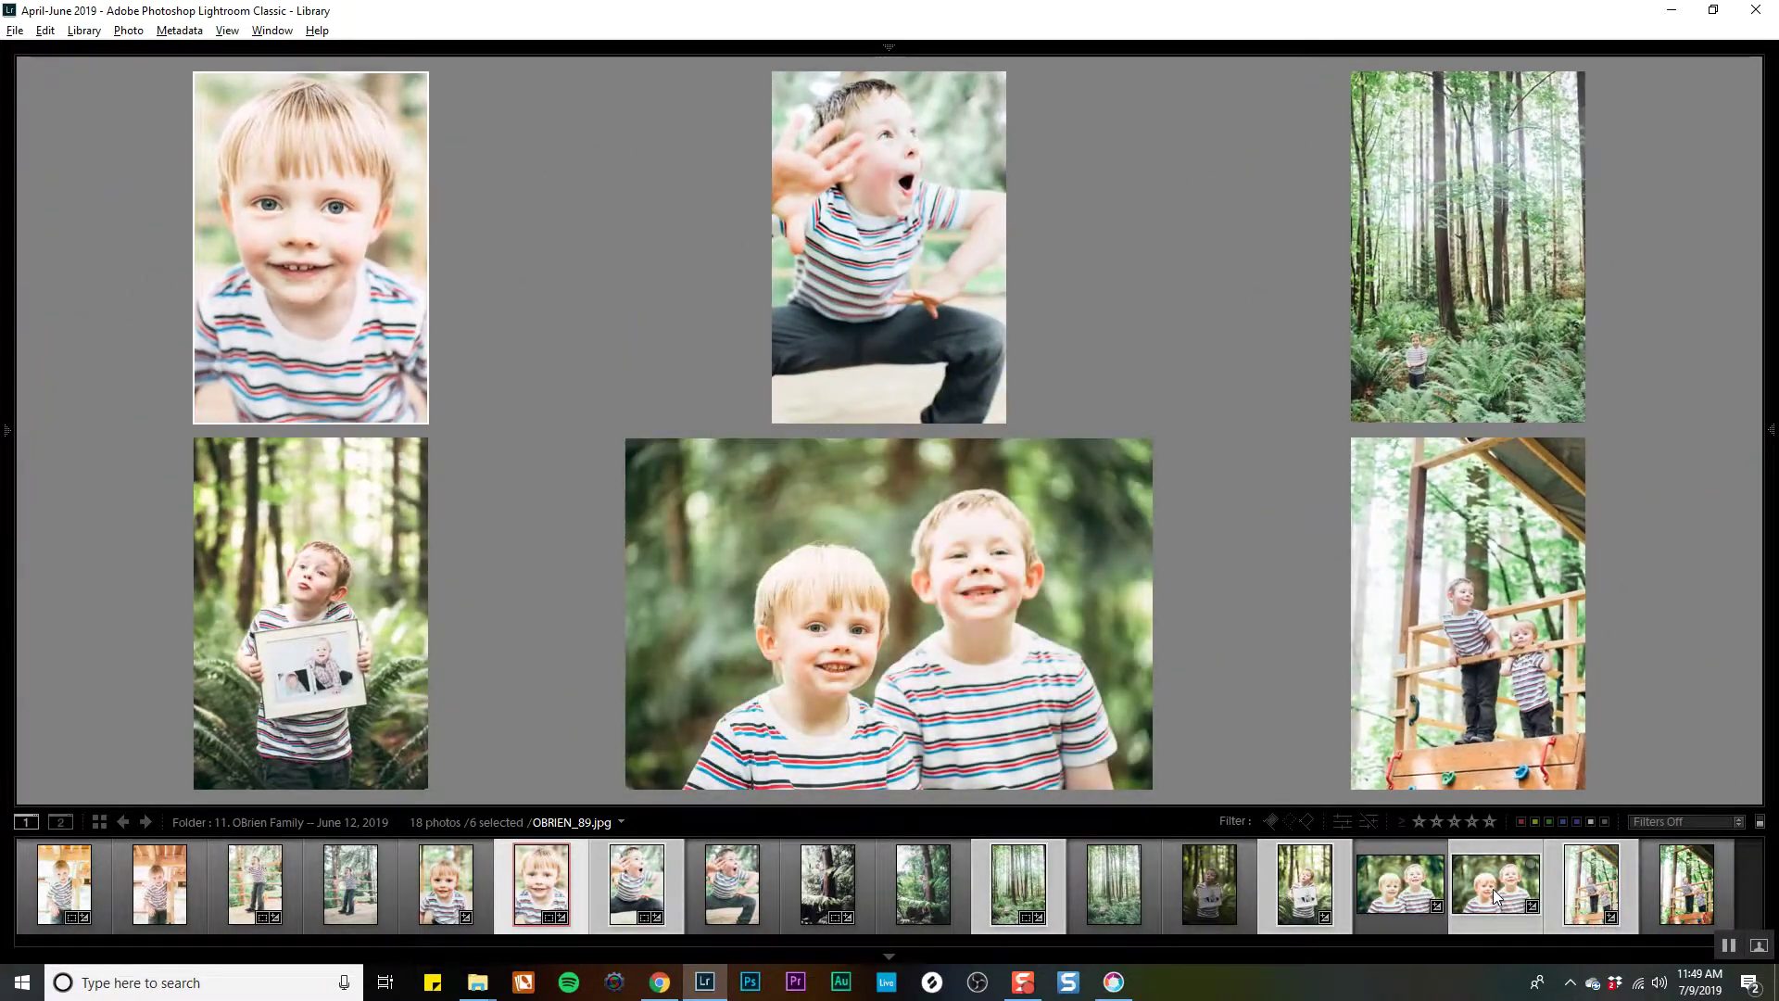
# Label all six selected photos Red in the grid and filter the library to red-labelled photos only.
pyautogui.press('6')
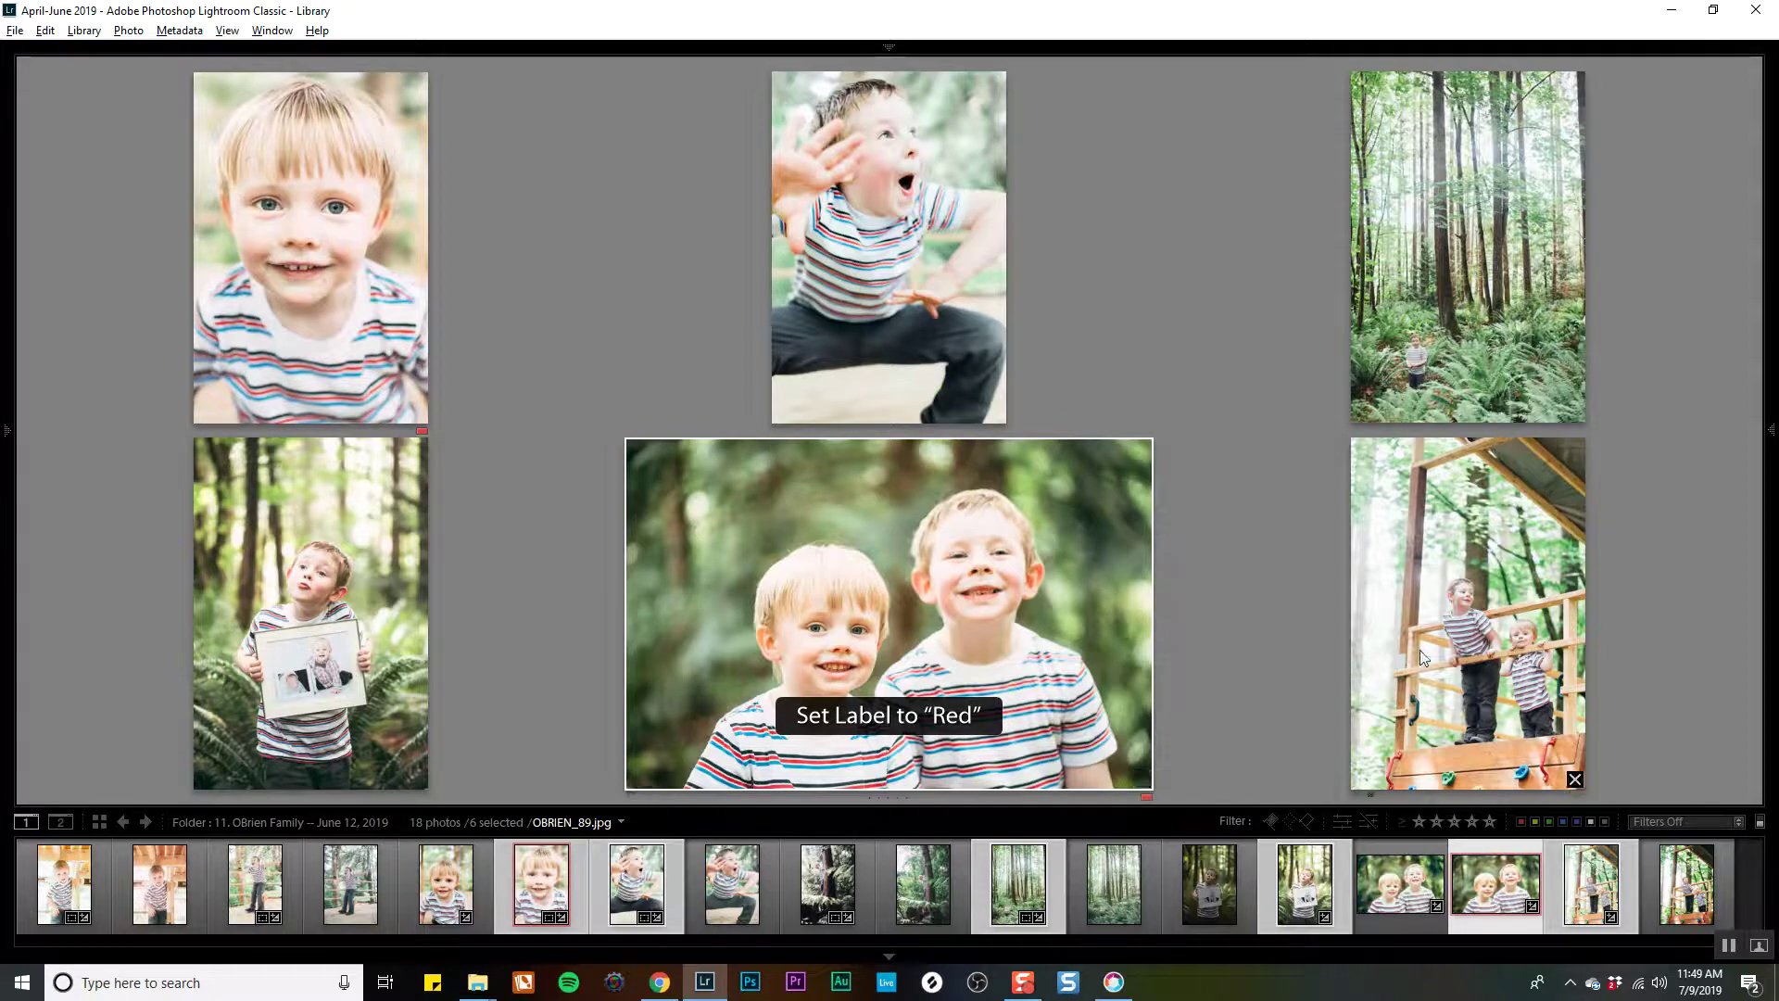
pyautogui.press('g')
pyautogui.press('6')
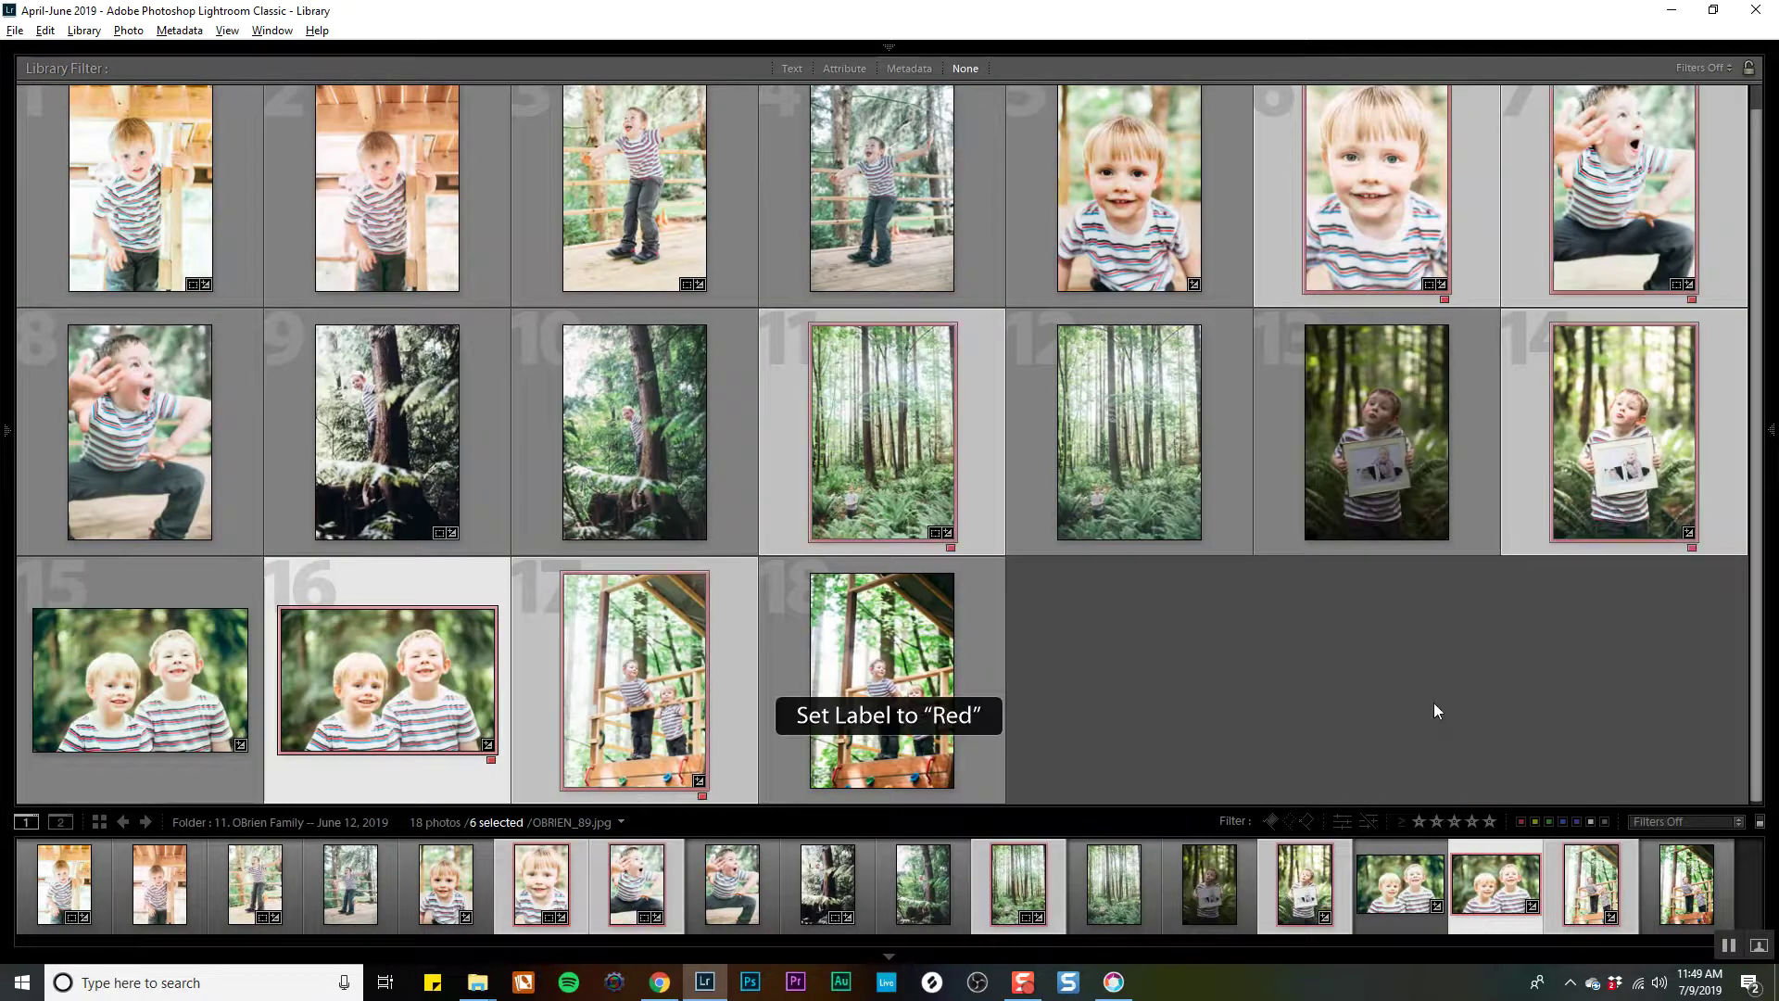
pyautogui.click(1522, 823)
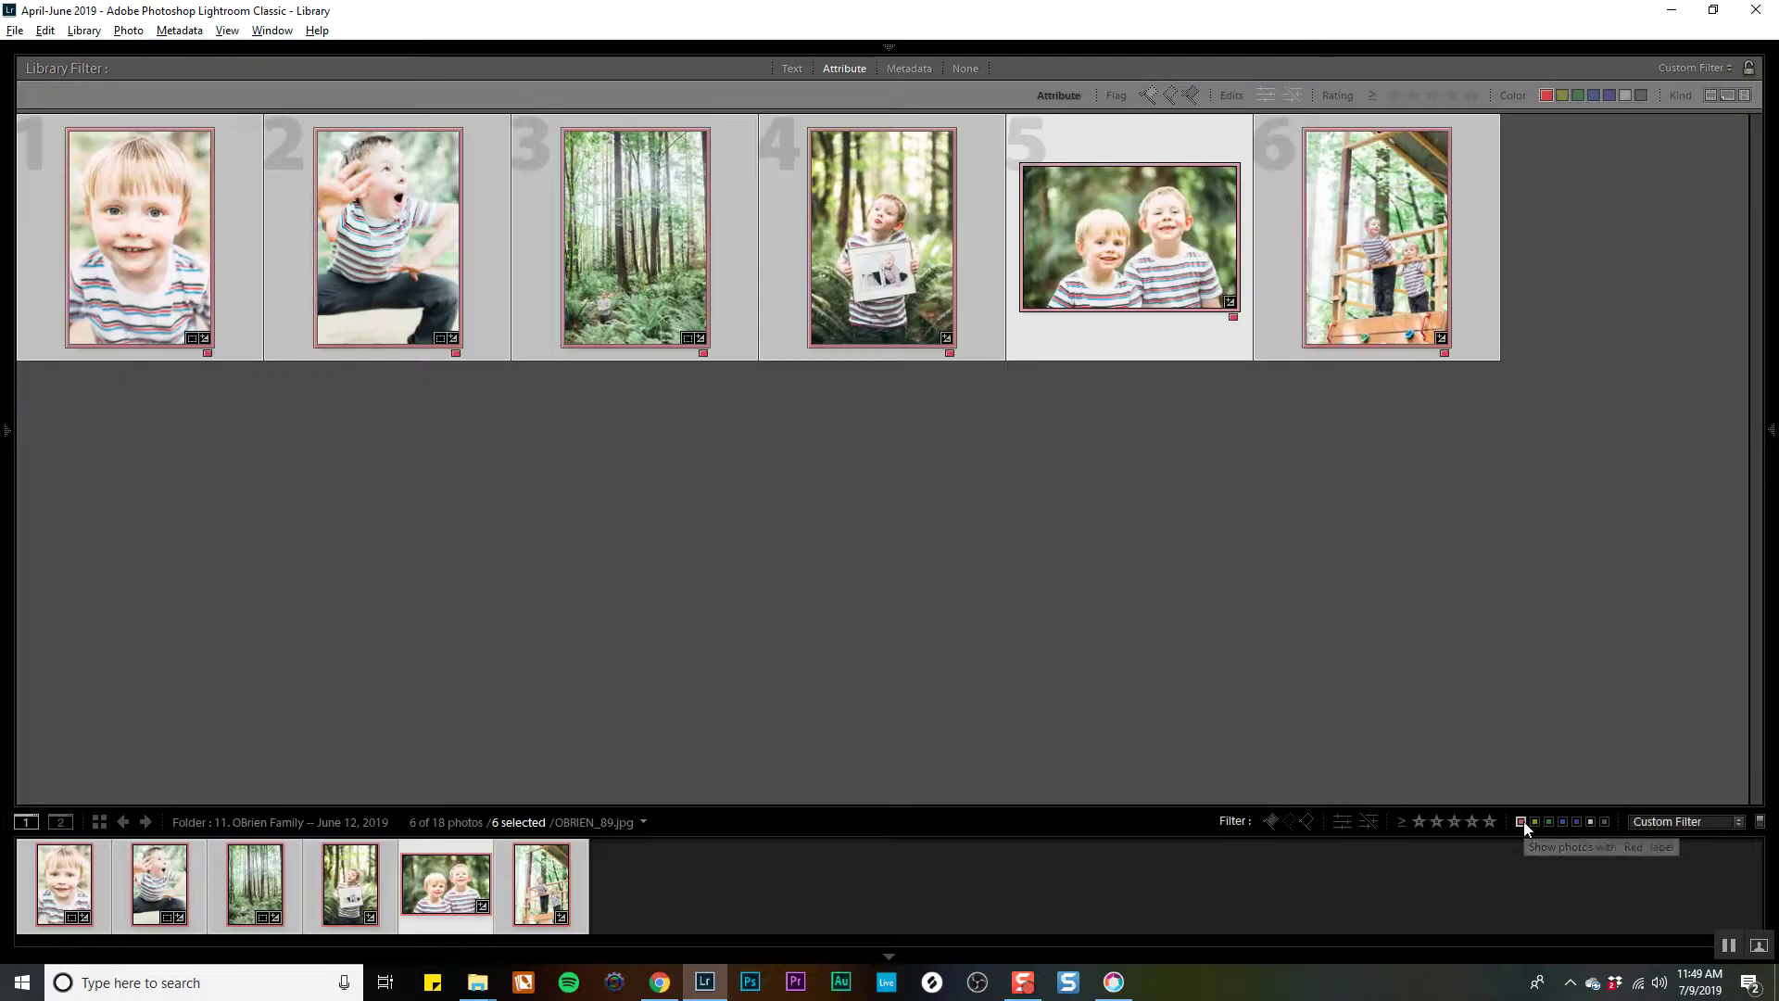
# Send the six red-labelled photos as edit copies to Alien Skin Exposure X and switch to that program.
pyautogui.rightClick(900, 360)
pyautogui.moveTo(1014, 450)
pyautogui.click(1164, 517)
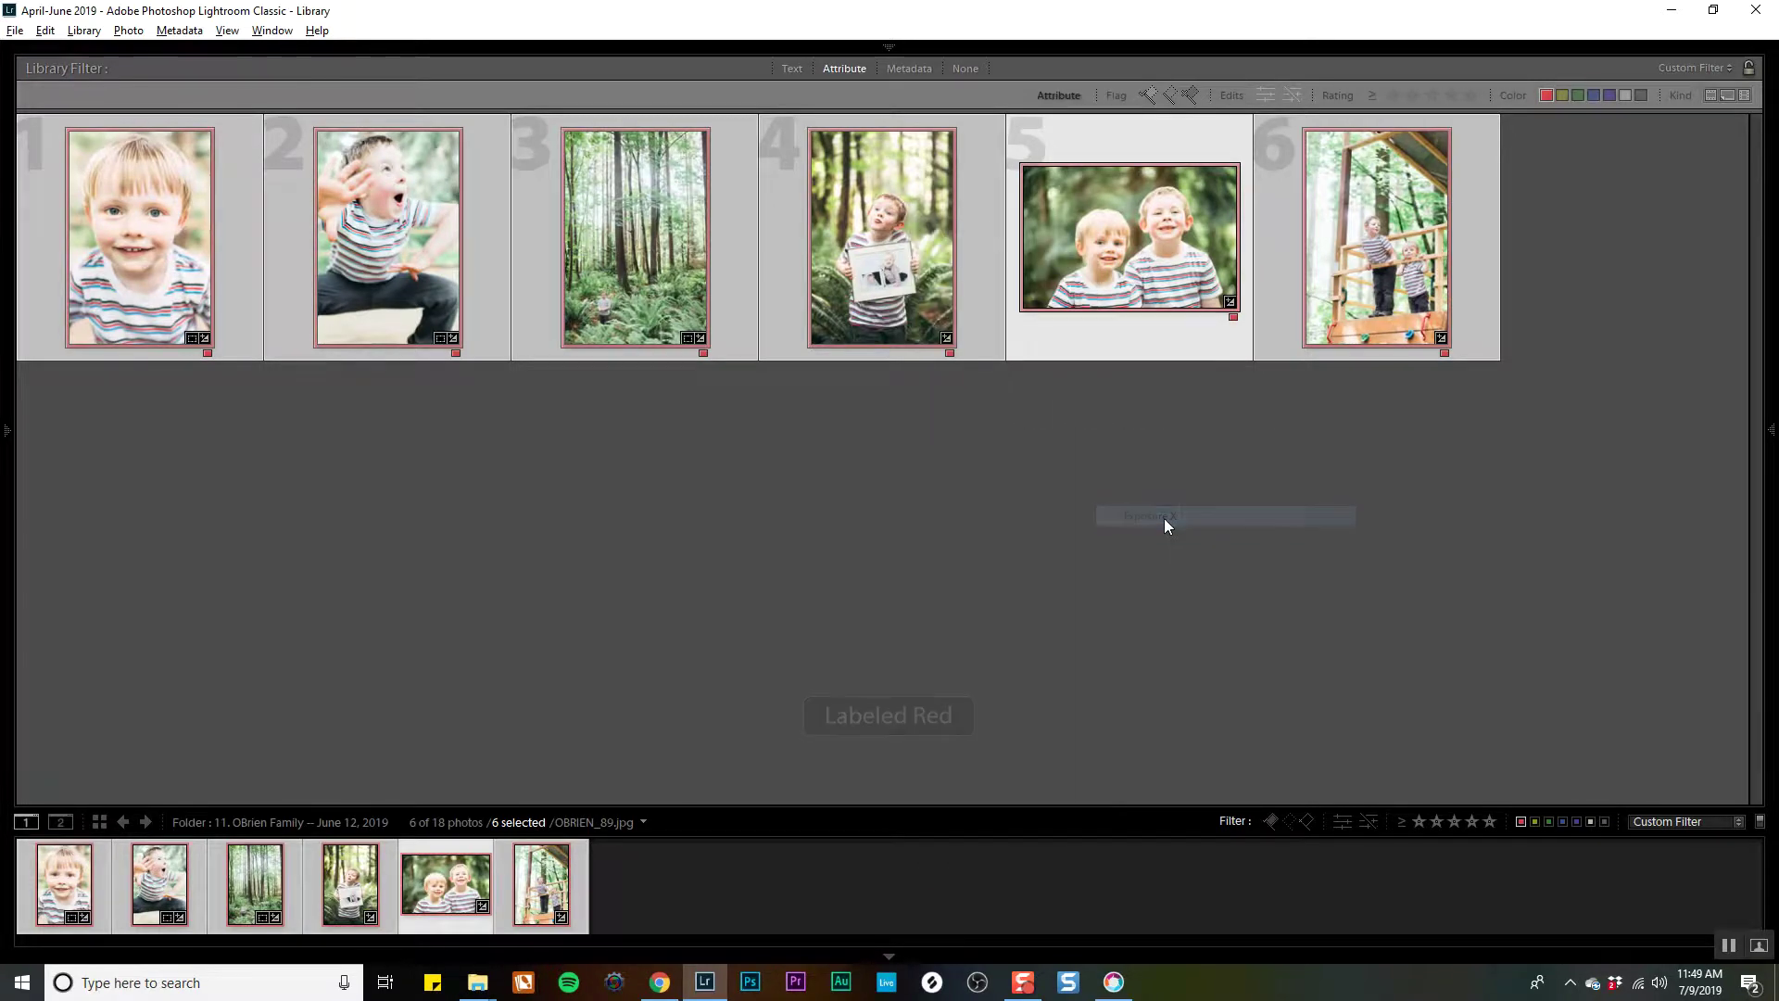
pyautogui.click(1052, 728)
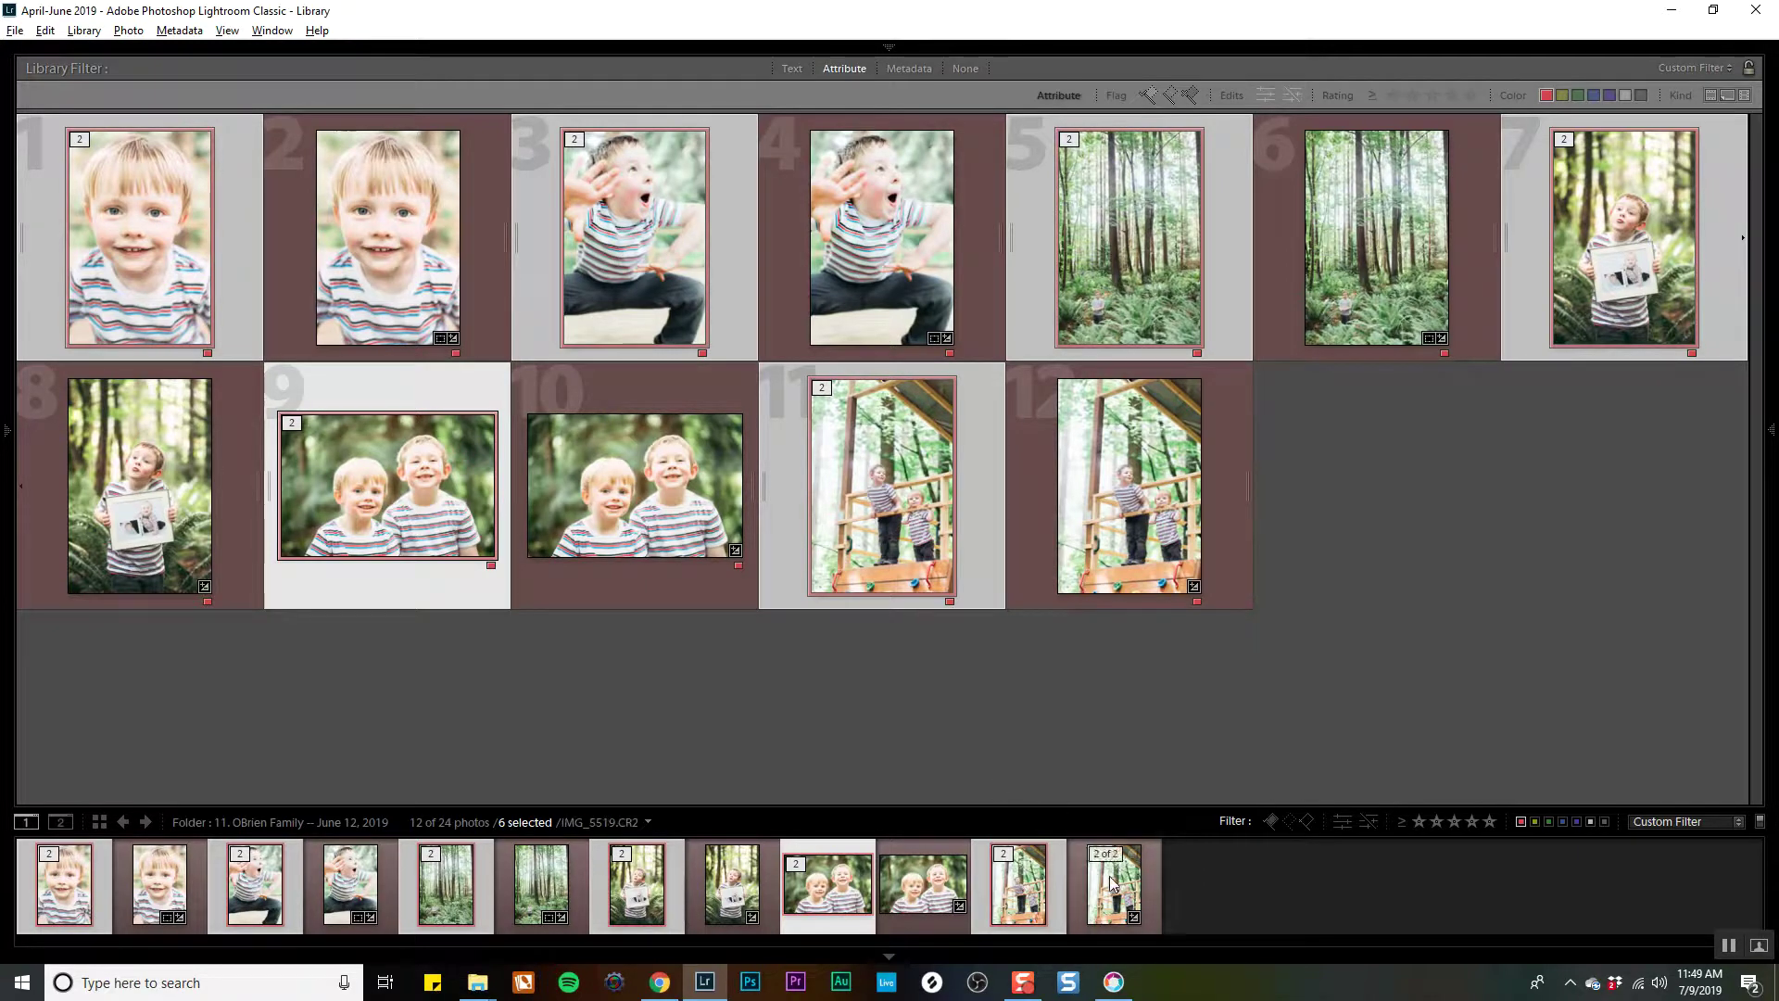
pyautogui.click(1113, 981)
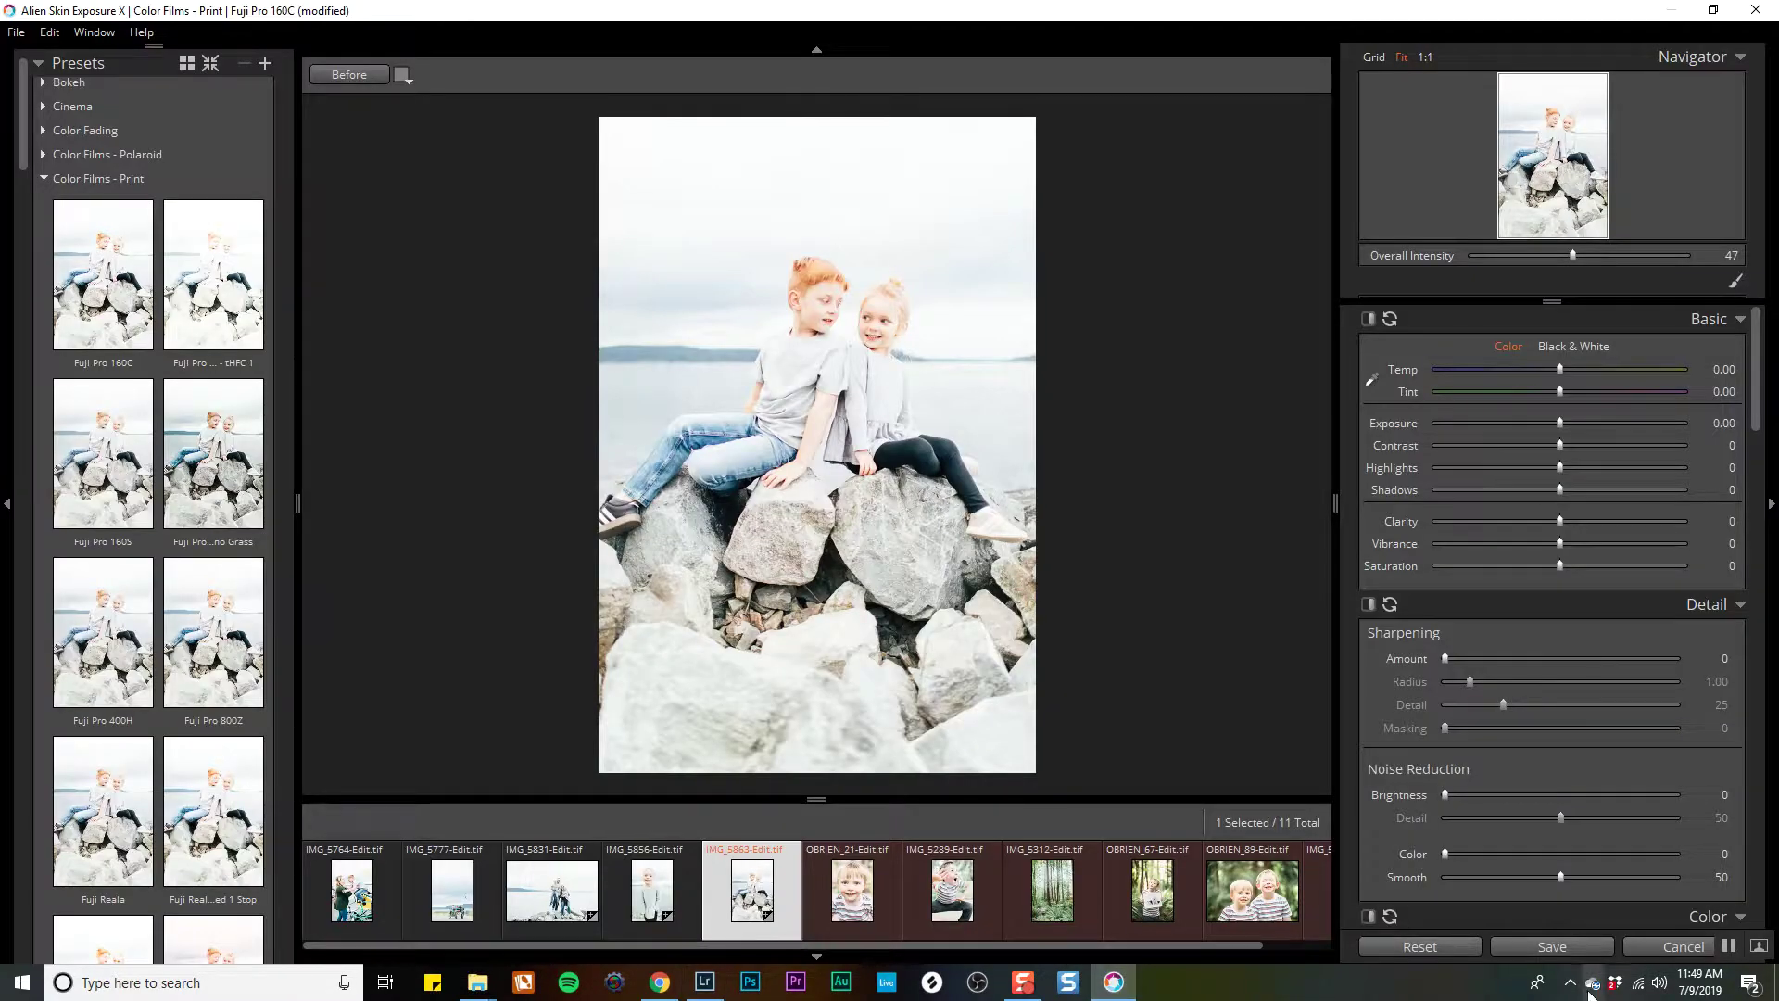
# Apply the Fuji Pro 160C preset to the blond boy's close-up portrait and set its Overall Intensity to 30.
pyautogui.click(843, 906)
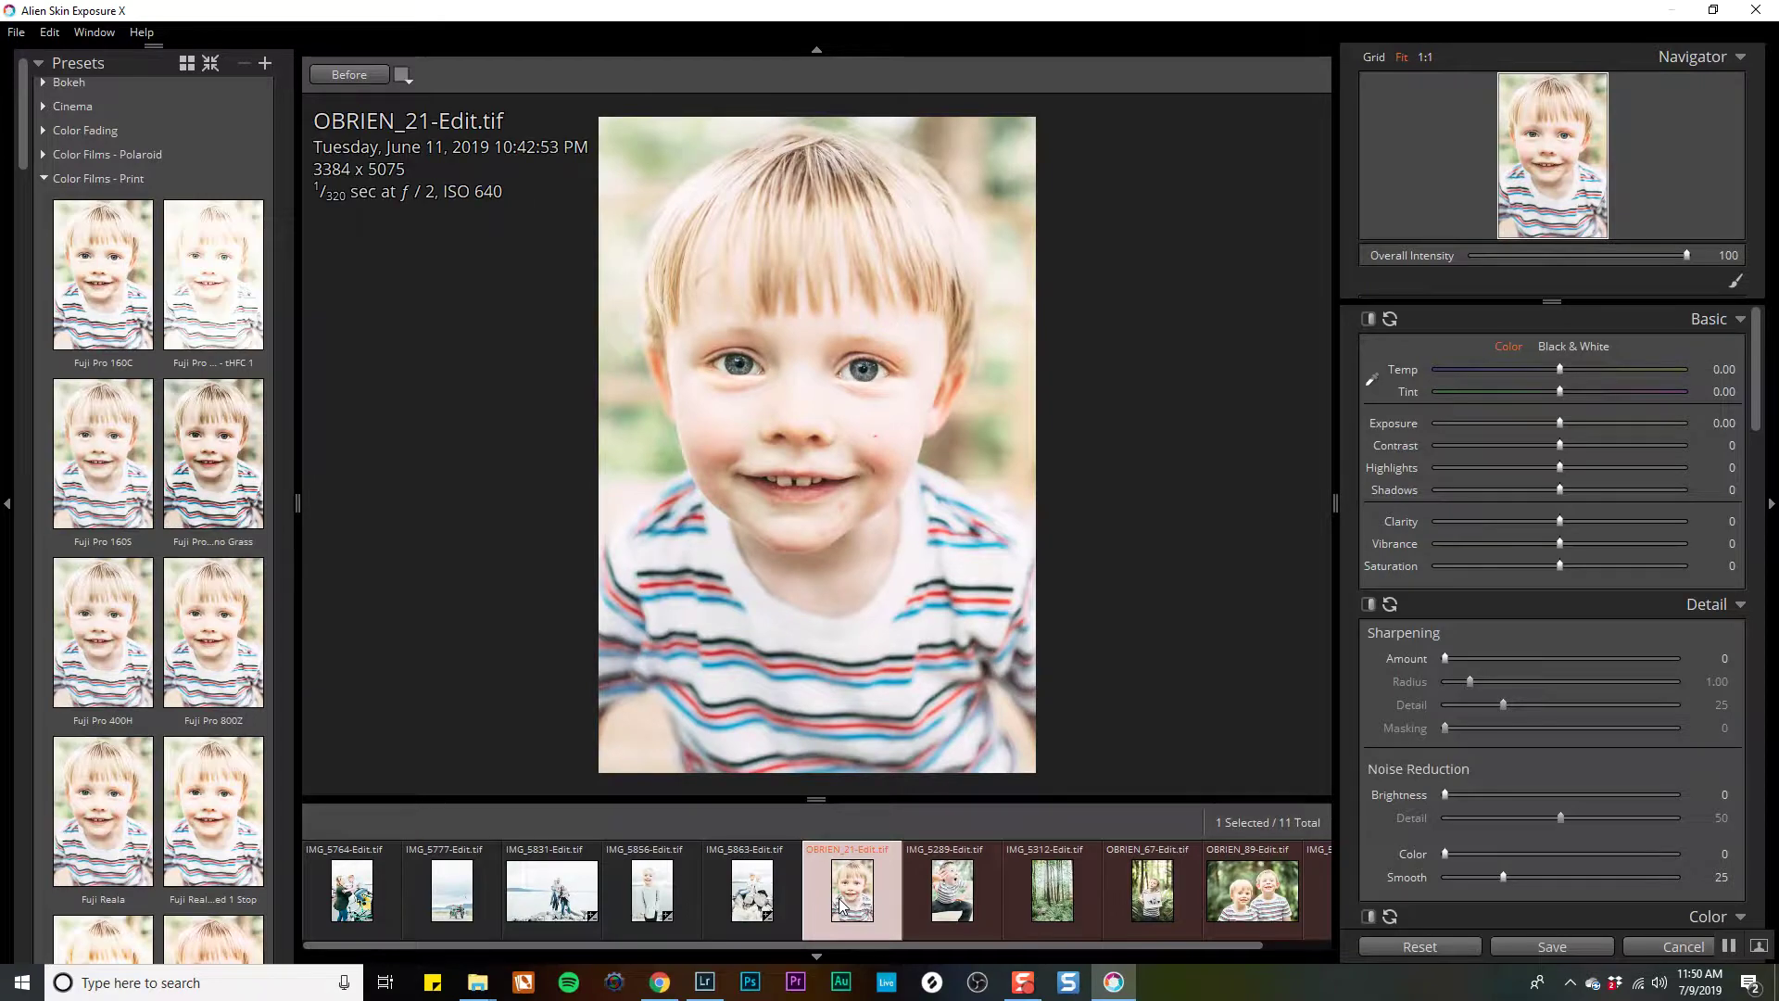
pyautogui.click(133, 315)
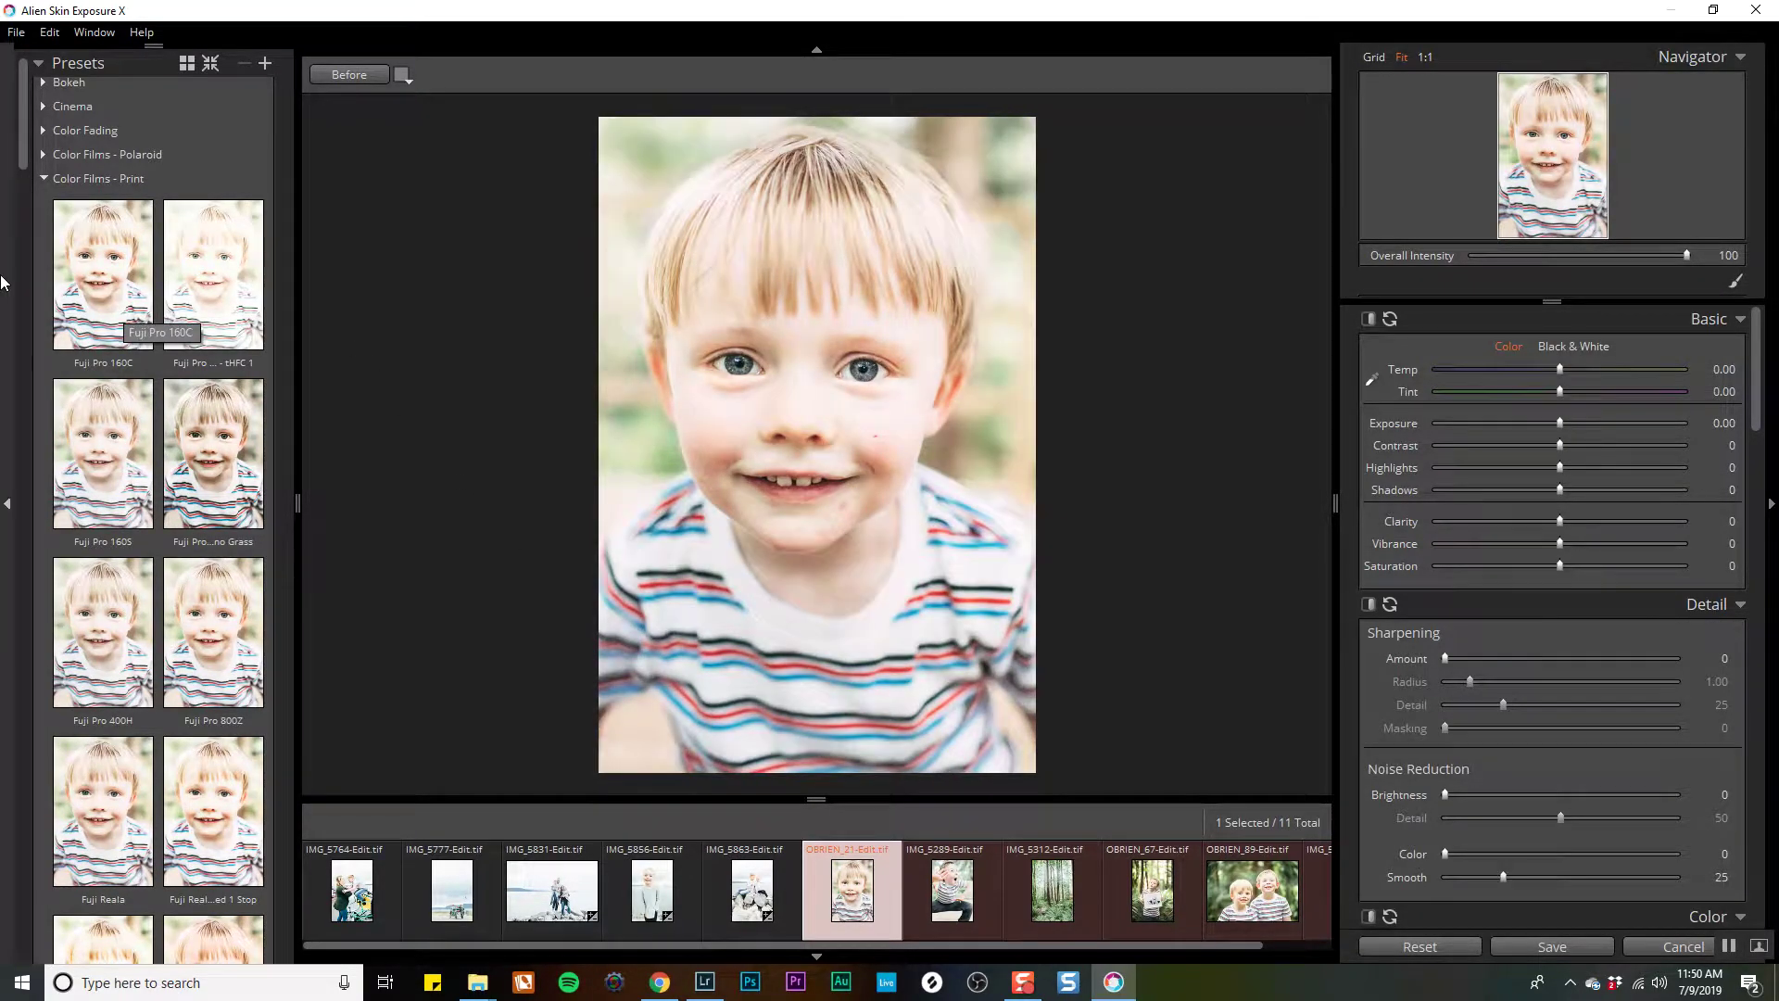
pyautogui.click(105, 295)
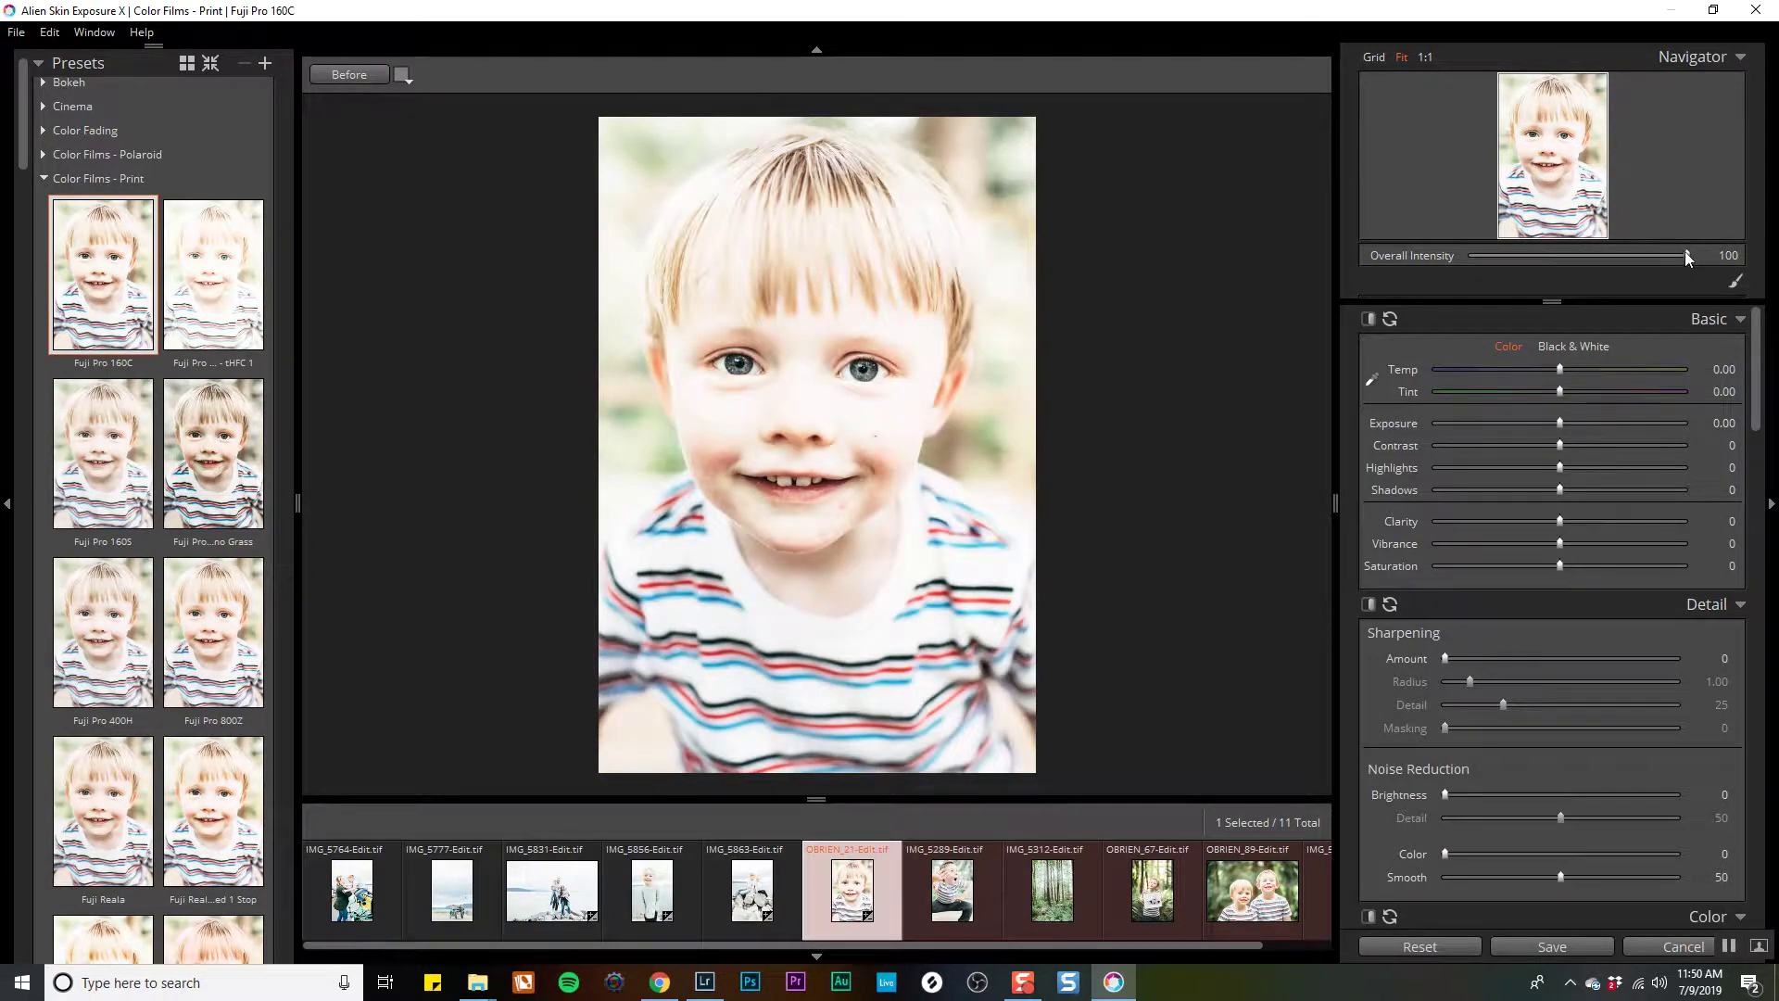
pyautogui.moveTo(1685, 256); pyautogui.dragTo(1288, 260)
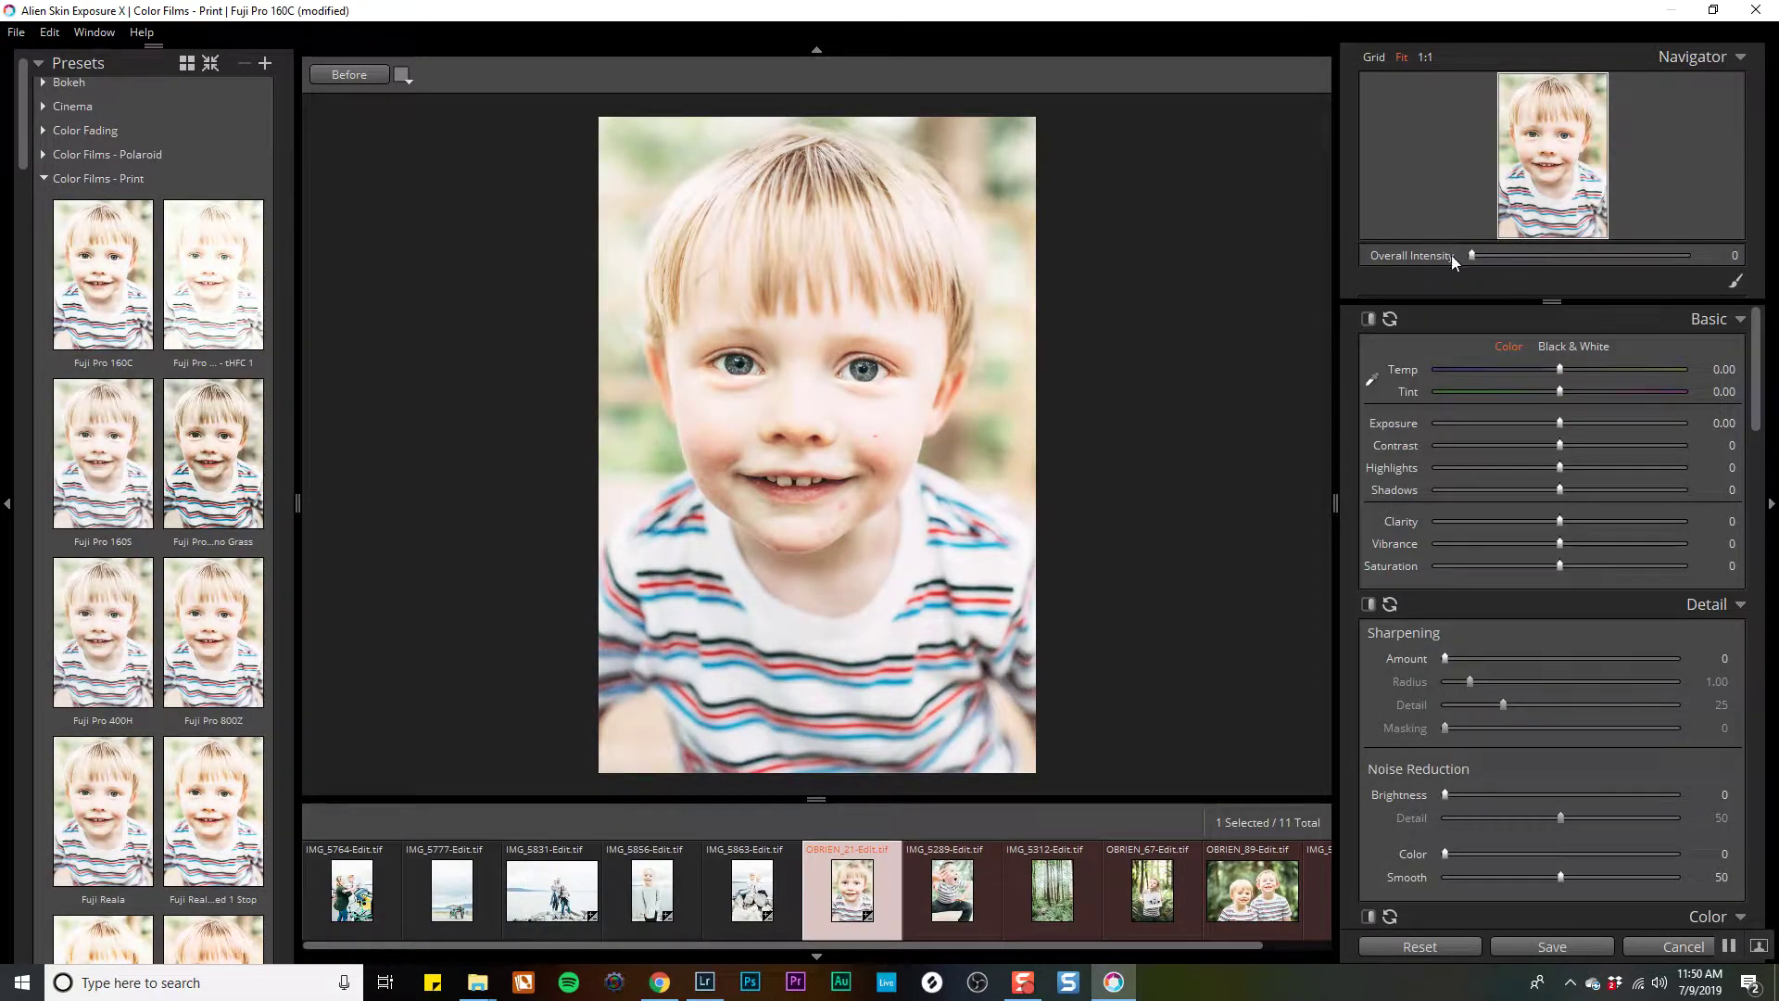
pyautogui.moveTo(1473, 255); pyautogui.dragTo(1499, 255)
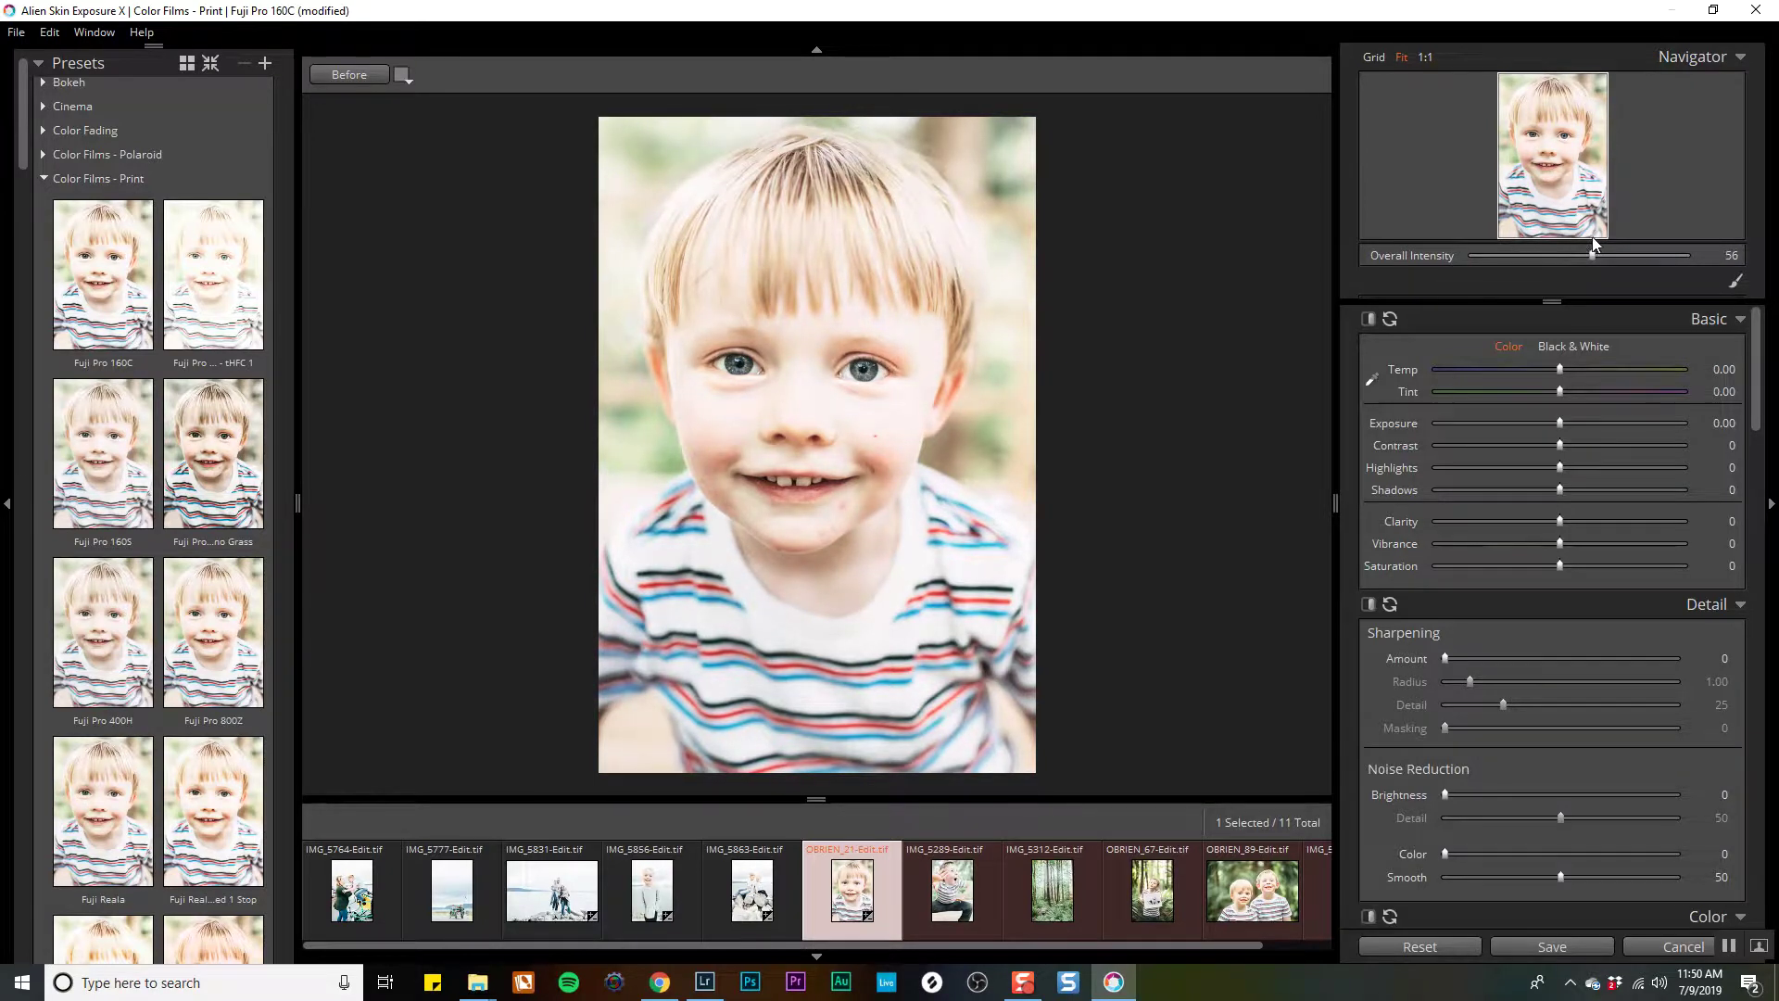
pyautogui.moveTo(1551, 239); pyautogui.dragTo(1369, 230)
pyautogui.moveTo(1510, 254); pyautogui.dragTo(1471, 254)
pyautogui.click(1729, 255)
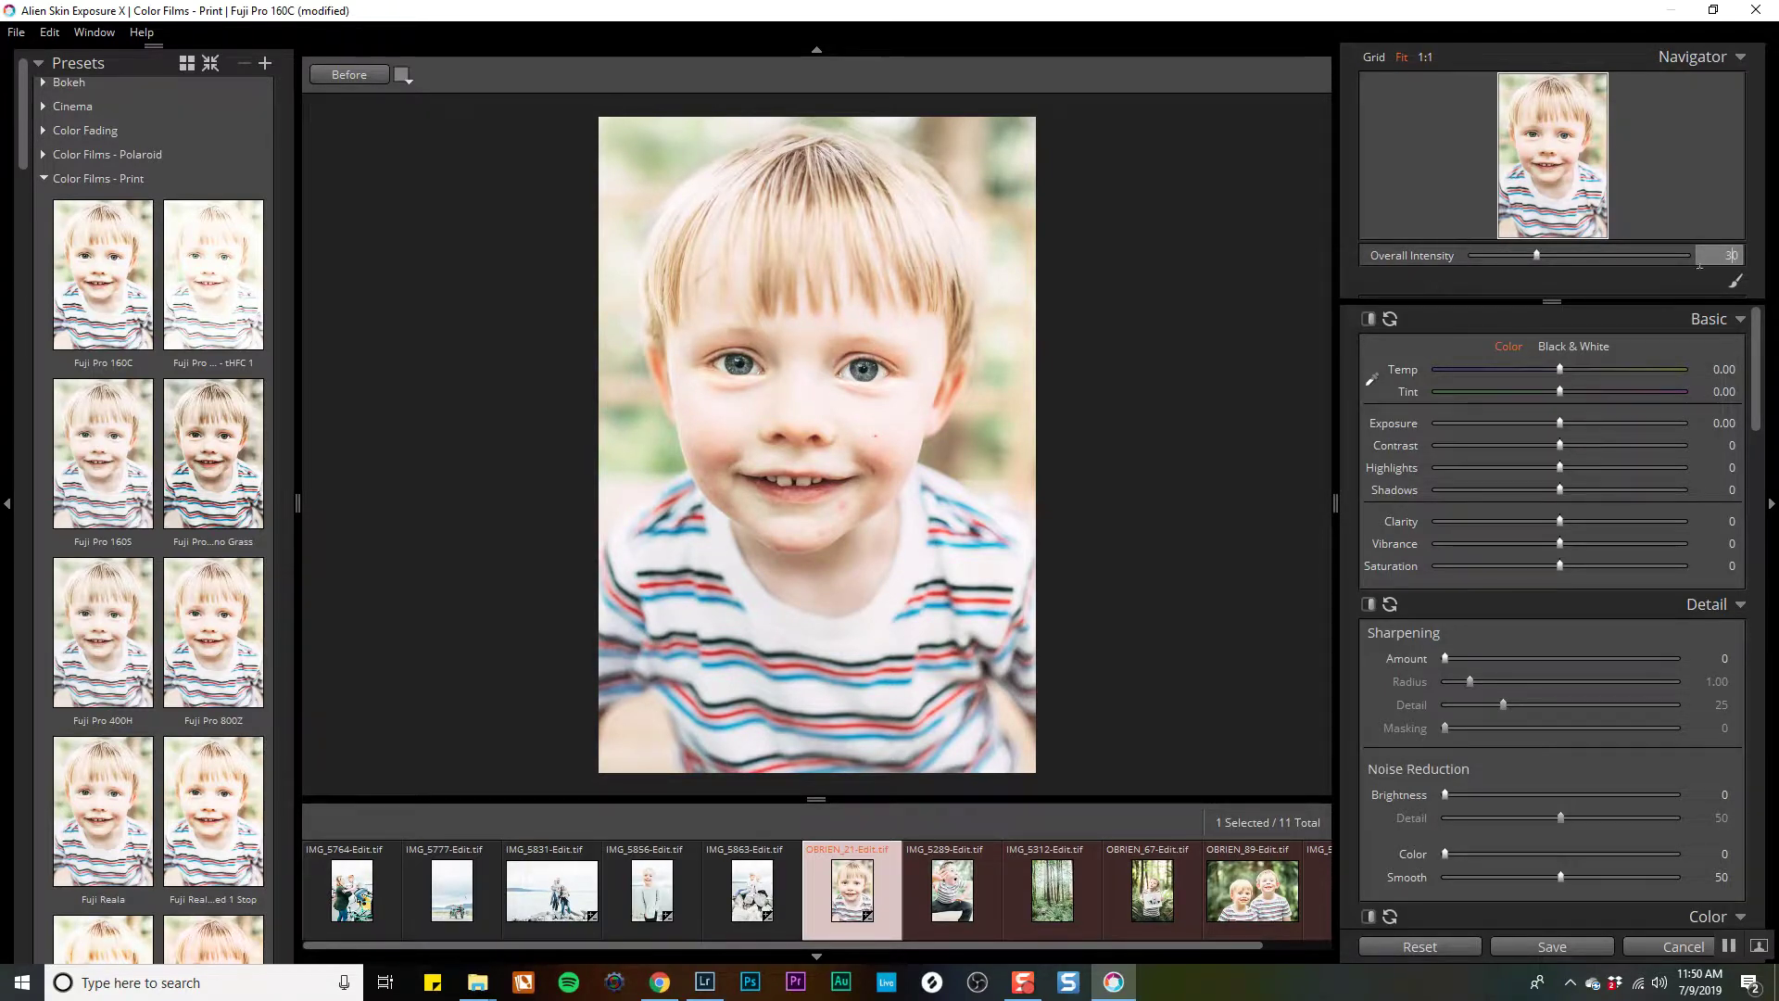
# Apply Fuji Pro 160C to IMG_5289-Edit.tif, the boy reaching toward the camera, at an Overall Intensity of 30.
pyautogui.click(961, 907)
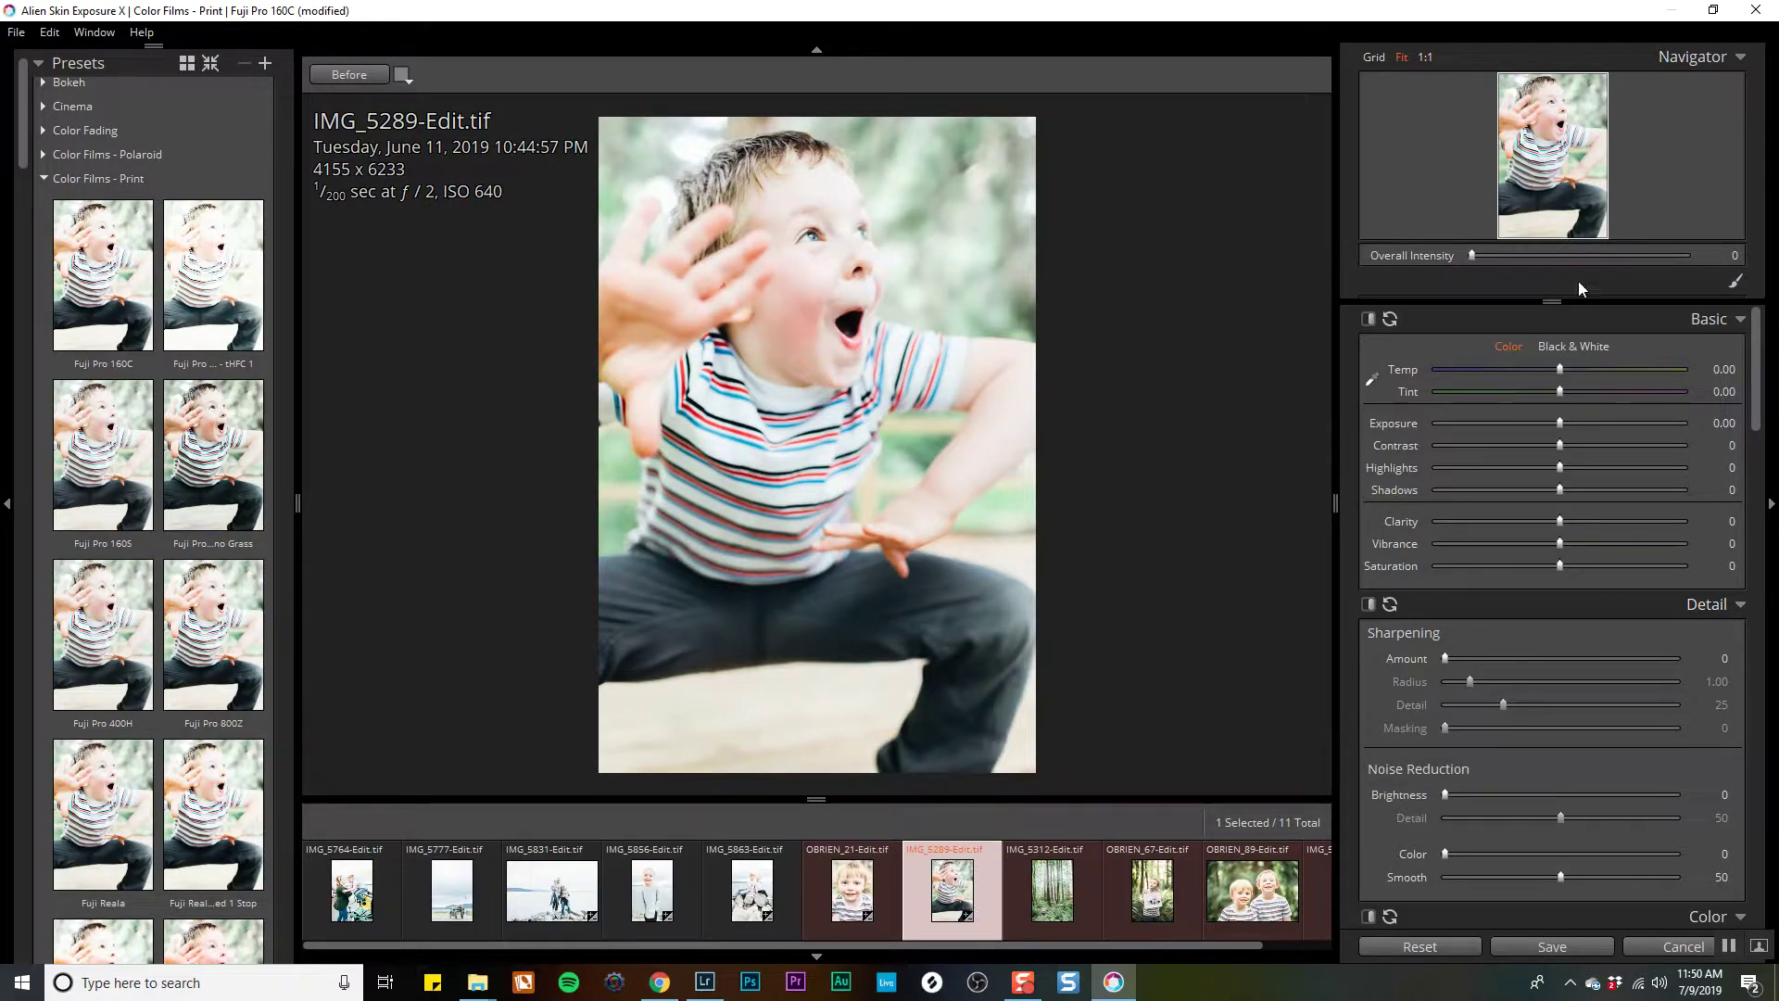
pyautogui.click(1732, 255)
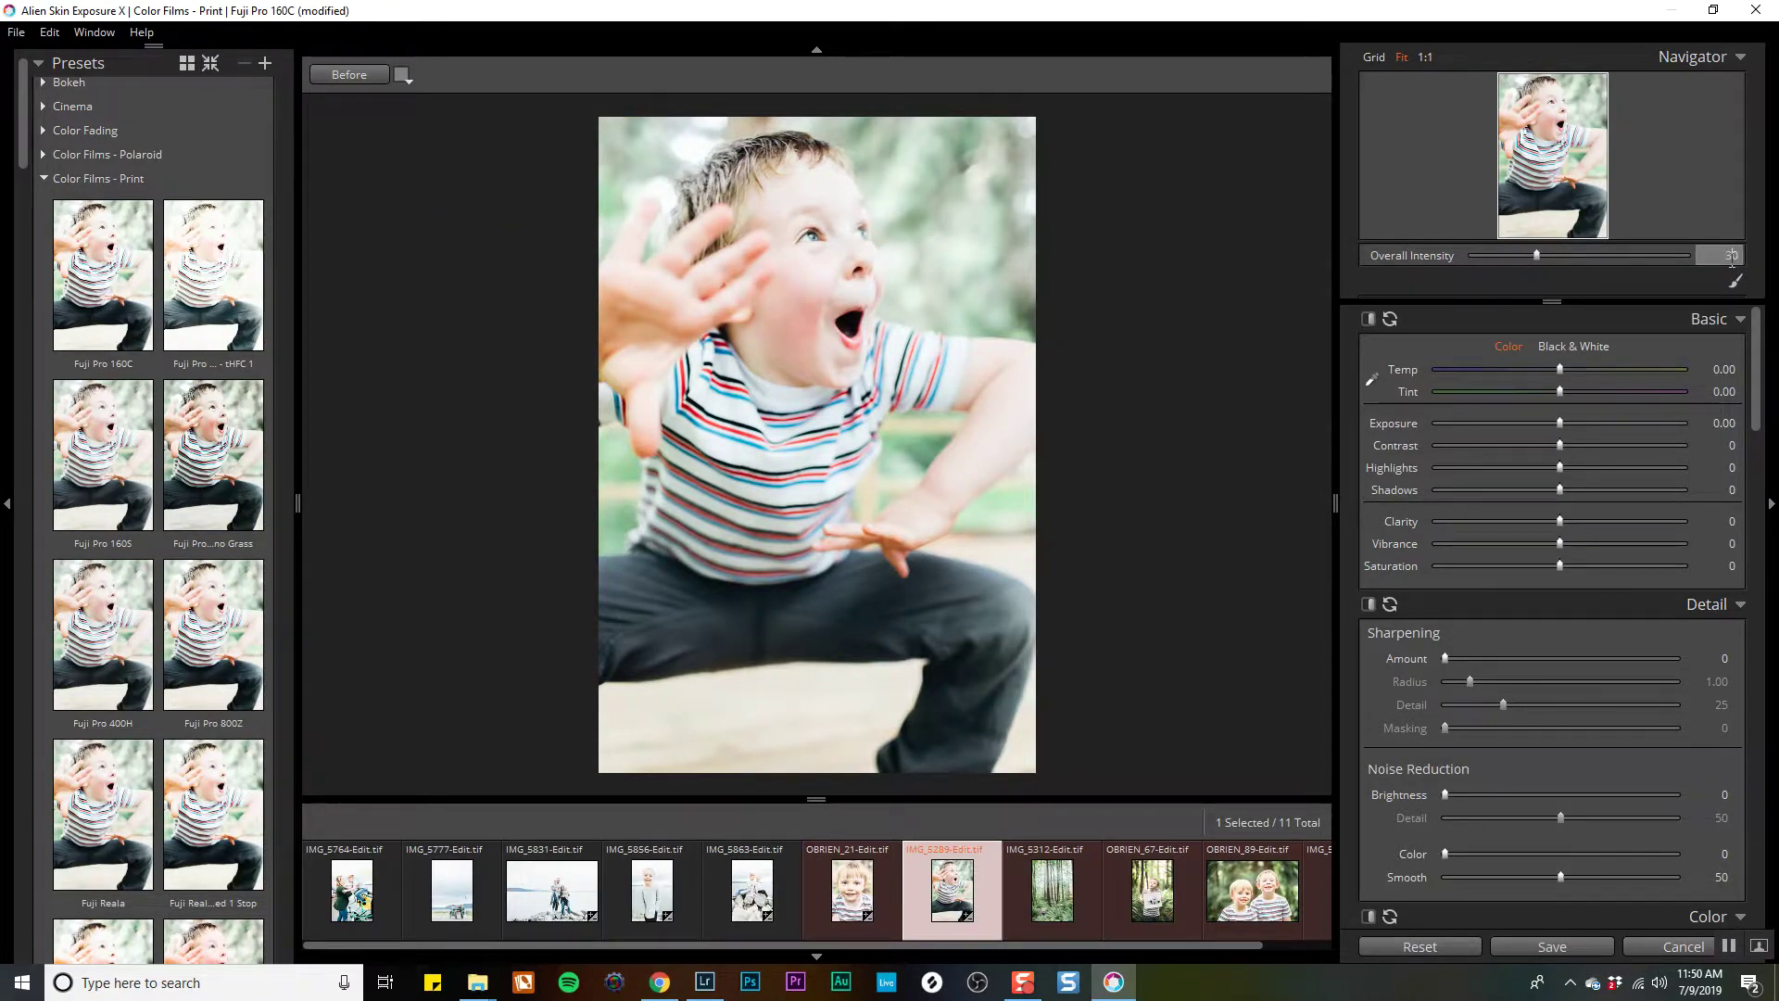
pyautogui.write('30')
# Apply Fuji Pro 160C to IMG_5312-Edit.tif, the boy among the forest ferns, and set Overall Intensity to 31.
pyautogui.click(1066, 908)
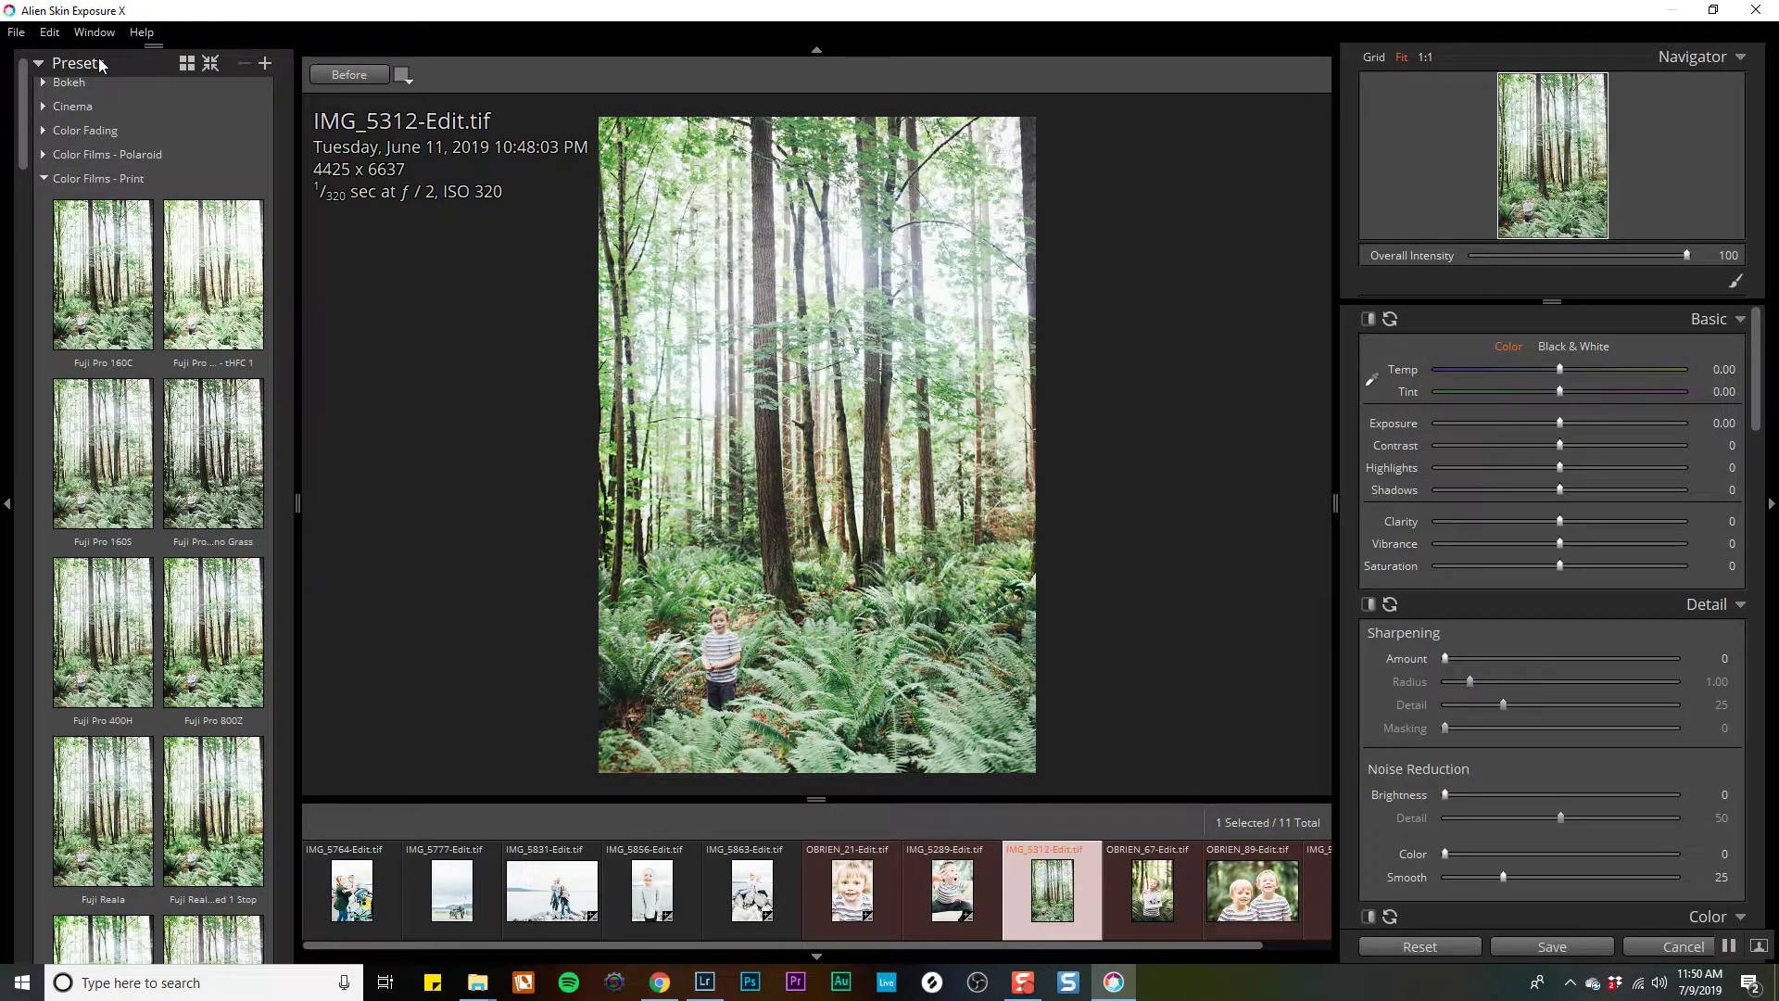
pyautogui.click(86, 310)
pyautogui.moveTo(1544, 258); pyautogui.dragTo(1686, 255)
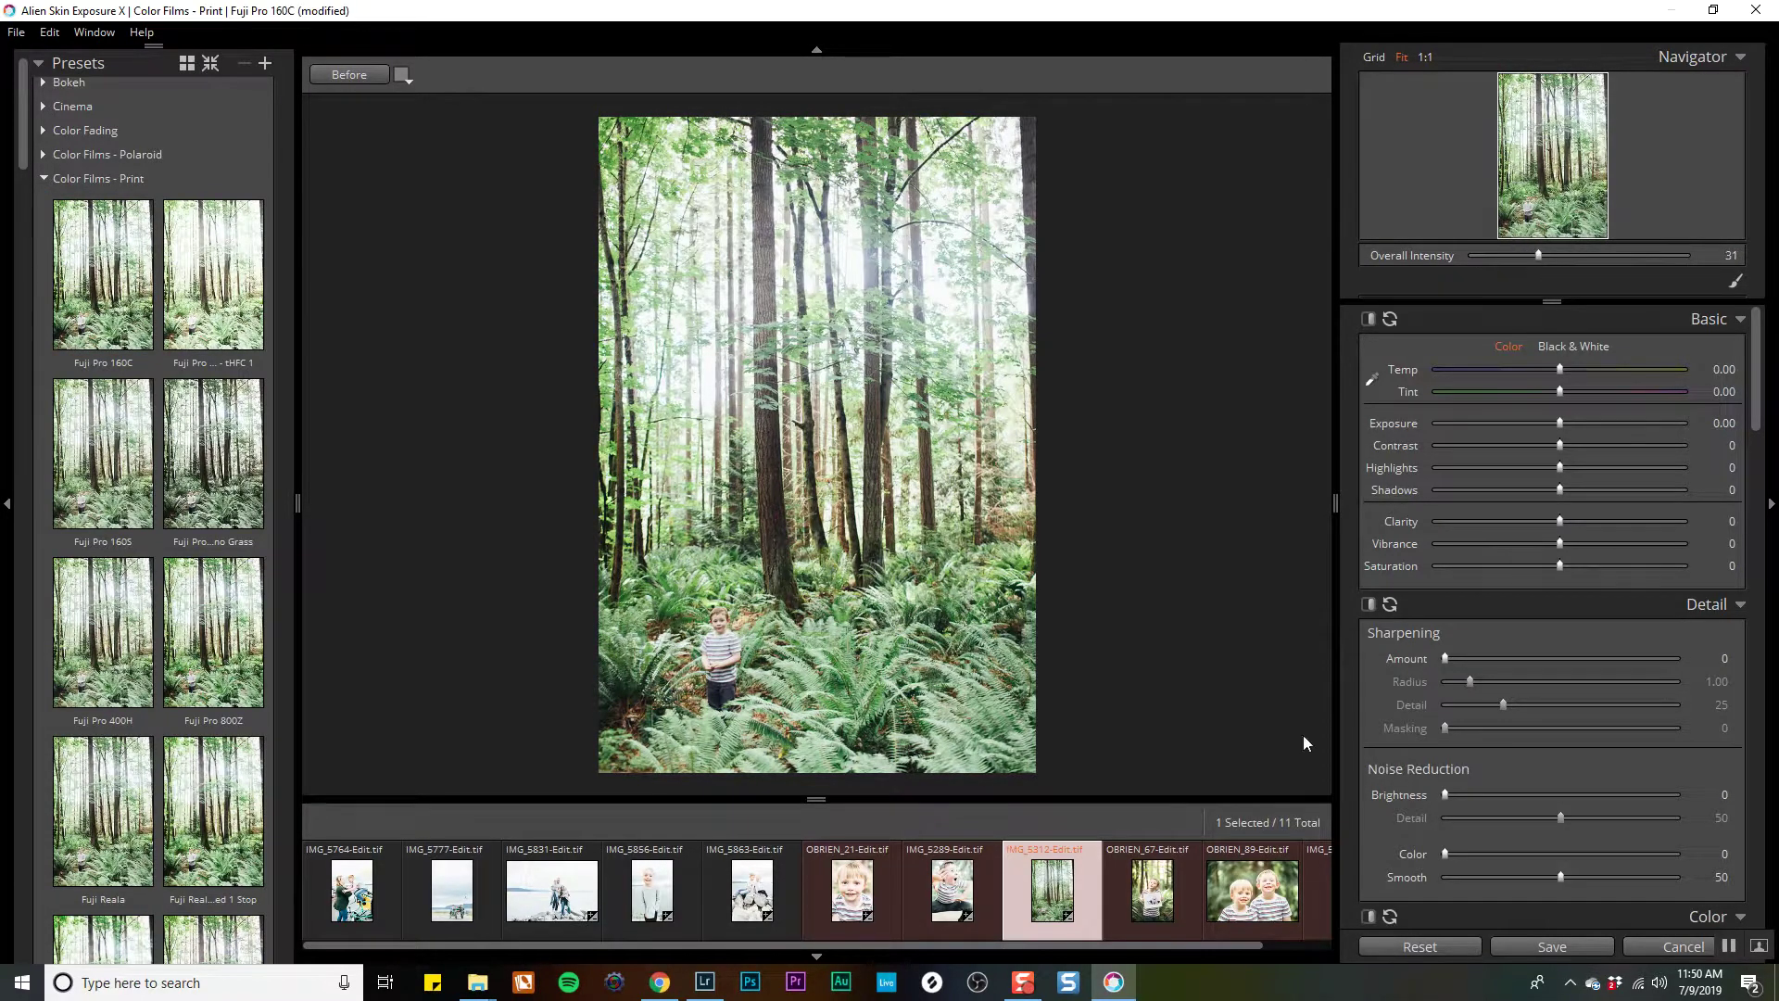
# Apply the Fuji Pro 160C preset to the photo of the boy holding the picture frame and set Overall Intensity to 21.
pyautogui.click(1148, 913)
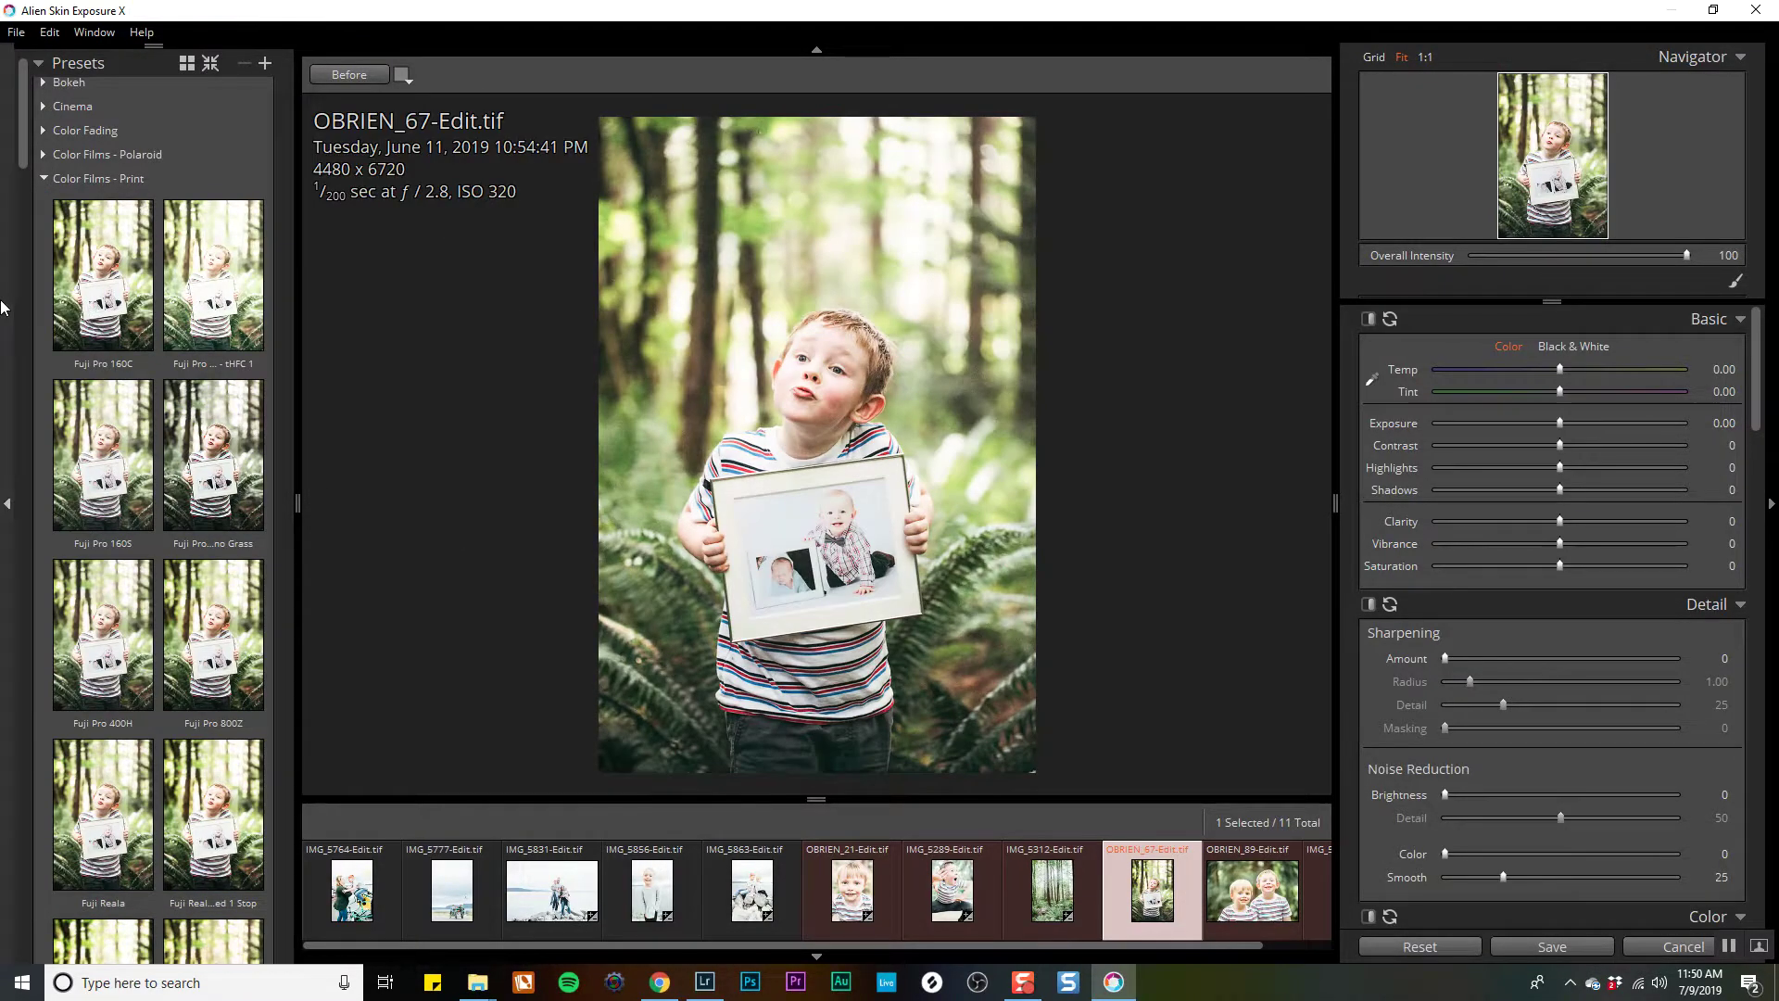
pyautogui.click(111, 306)
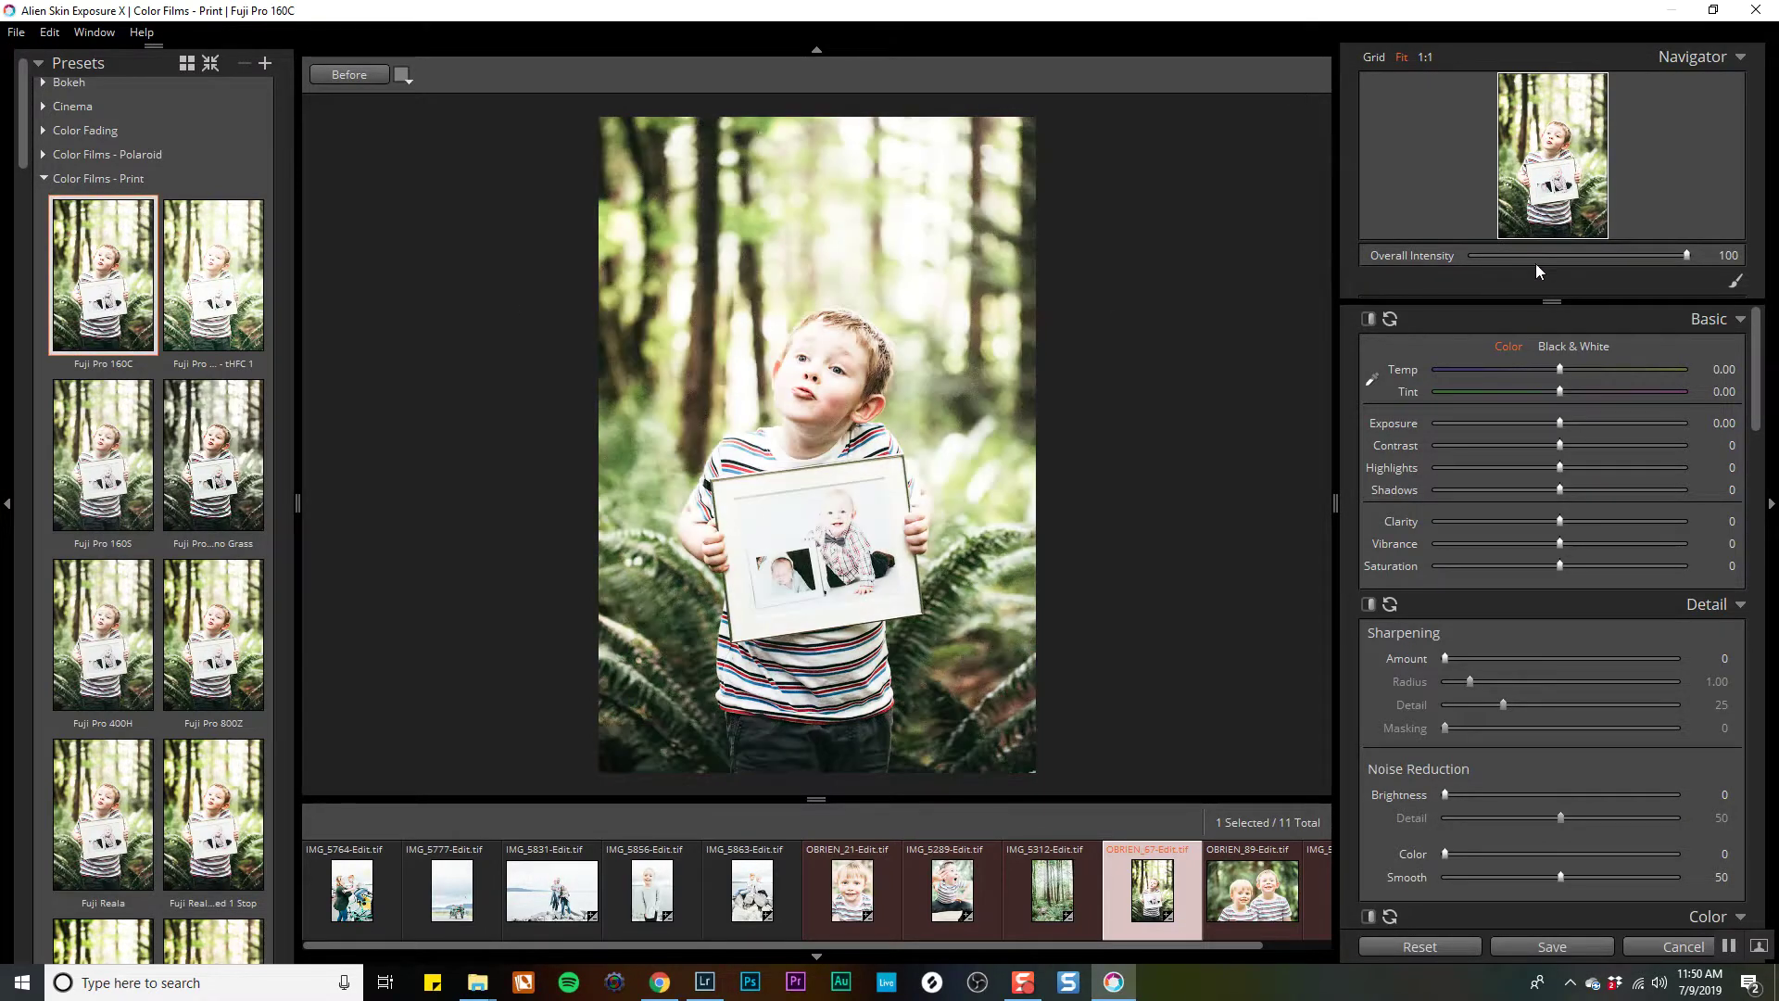
pyautogui.moveTo(1536, 260)
pyautogui.mouseDown()
pyautogui.moveTo(1430, 260)
pyautogui.moveTo(1513, 240)
pyautogui.mouseUp()
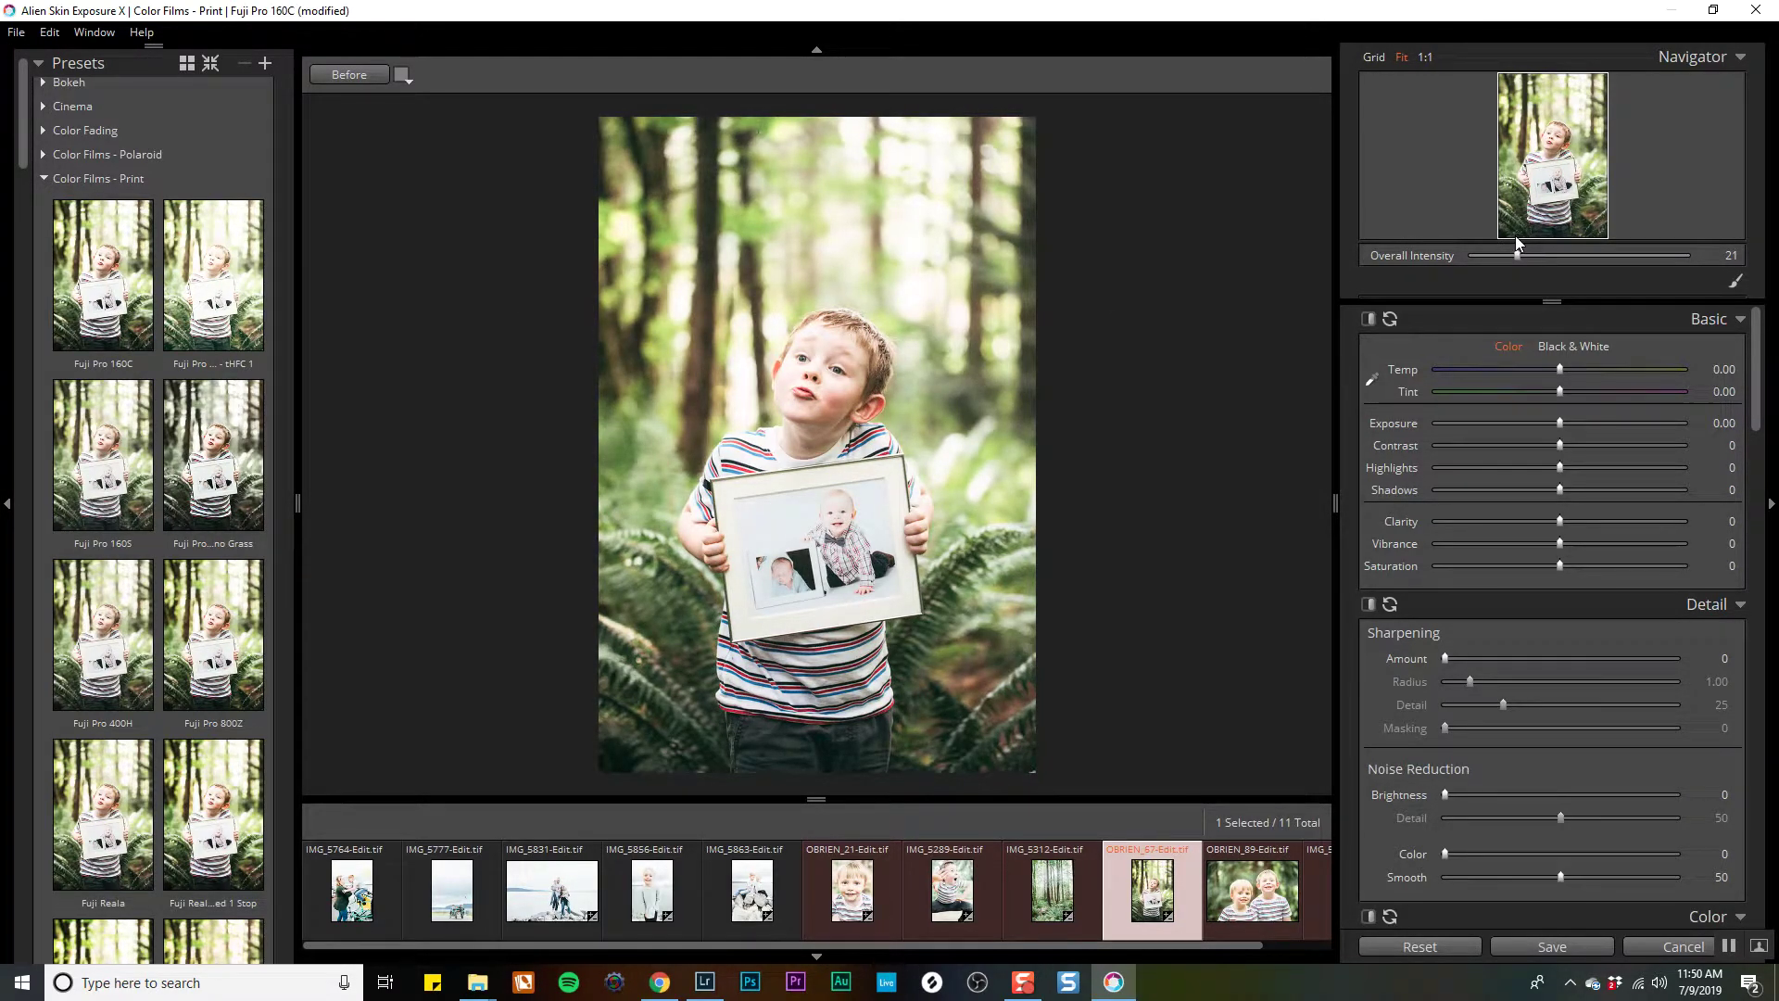
# Apply Fuji Pro 160C to the close-up of the two smiling boys in striped shirts at an Overall Intensity of 14.
pyautogui.click(1257, 908)
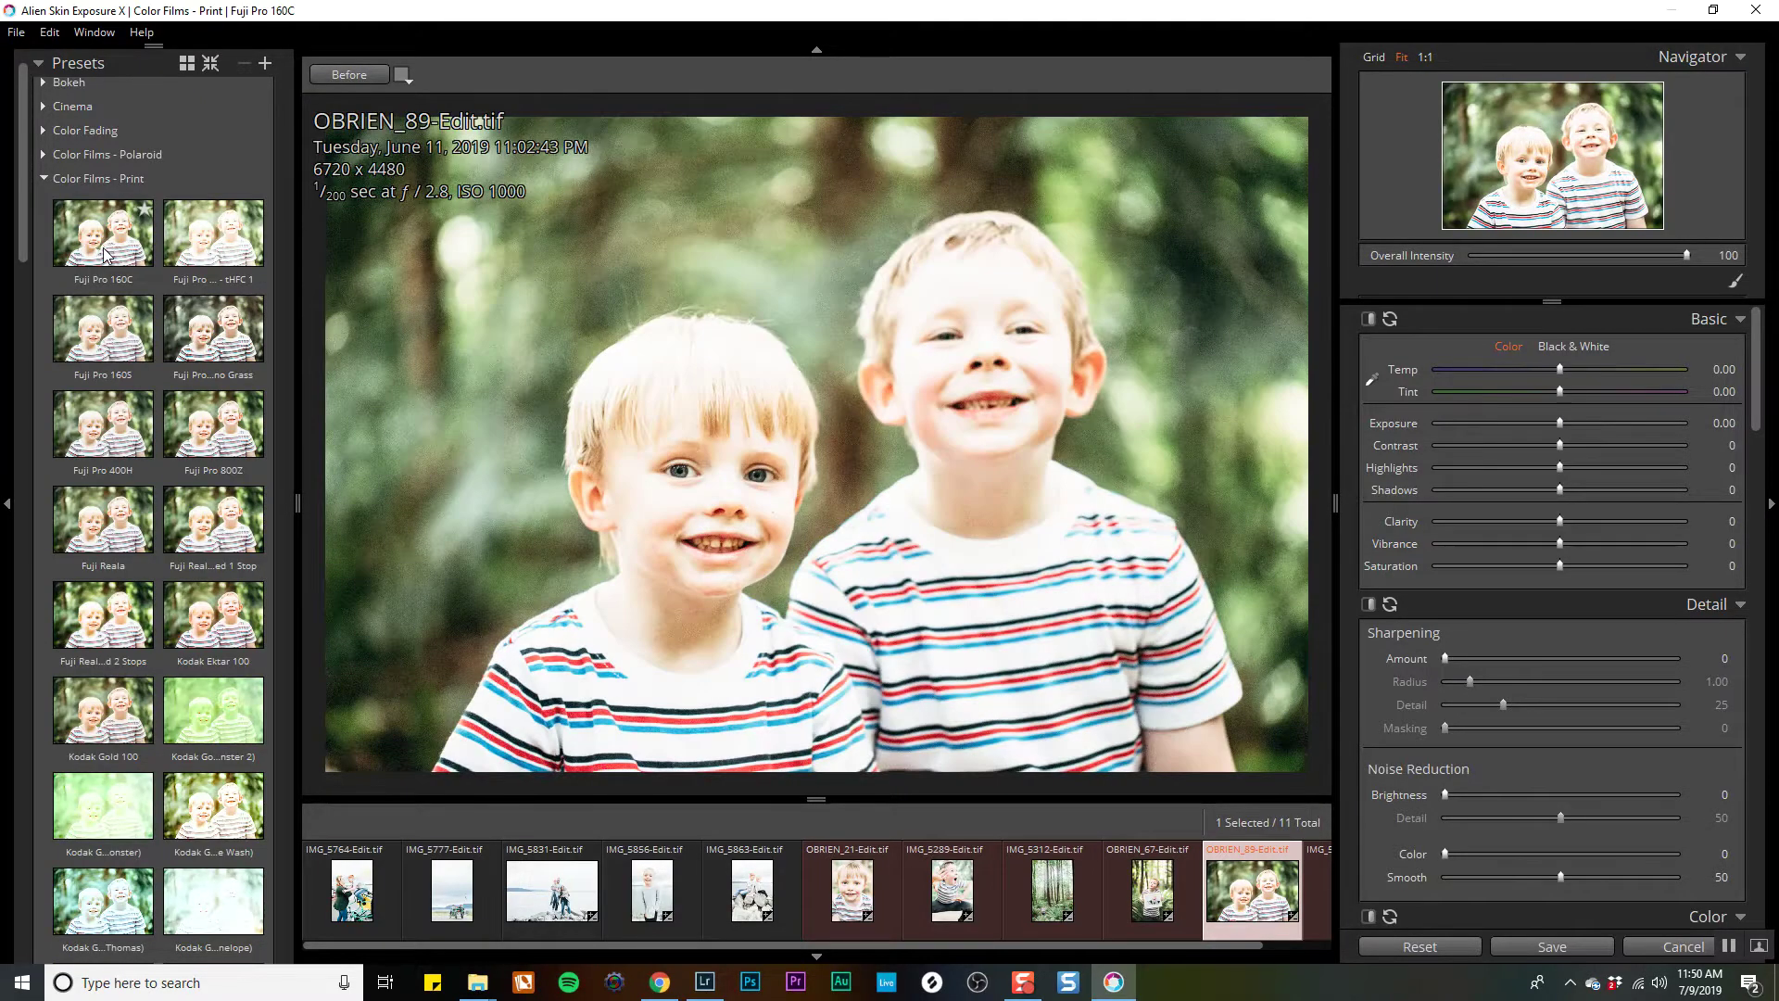
pyautogui.click(102, 234)
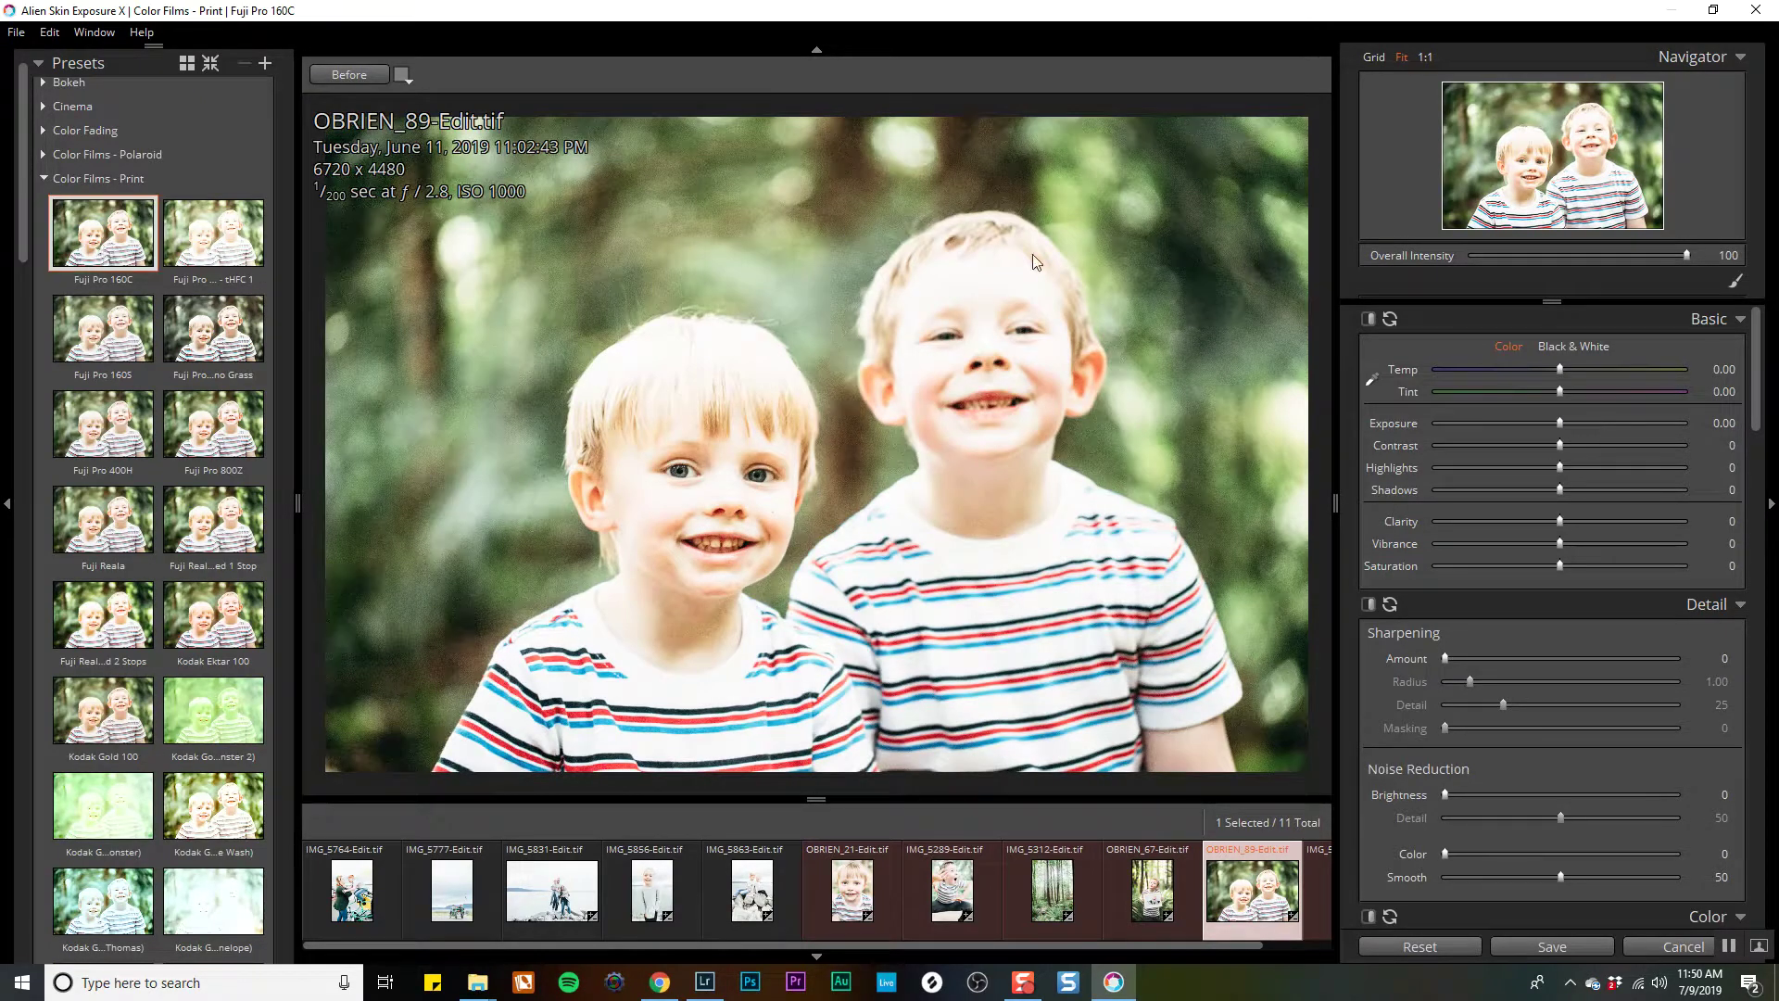
pyautogui.click(1471, 255)
pyautogui.moveTo(1471, 256); pyautogui.dragTo(1500, 247)
# Apply Fuji Pro 160C to IMG_5519-Edit.tif, the boys on the wooden play structure, and lower Overall Intensity to about 12.
pyautogui.scroll(-1, 1241, 948)
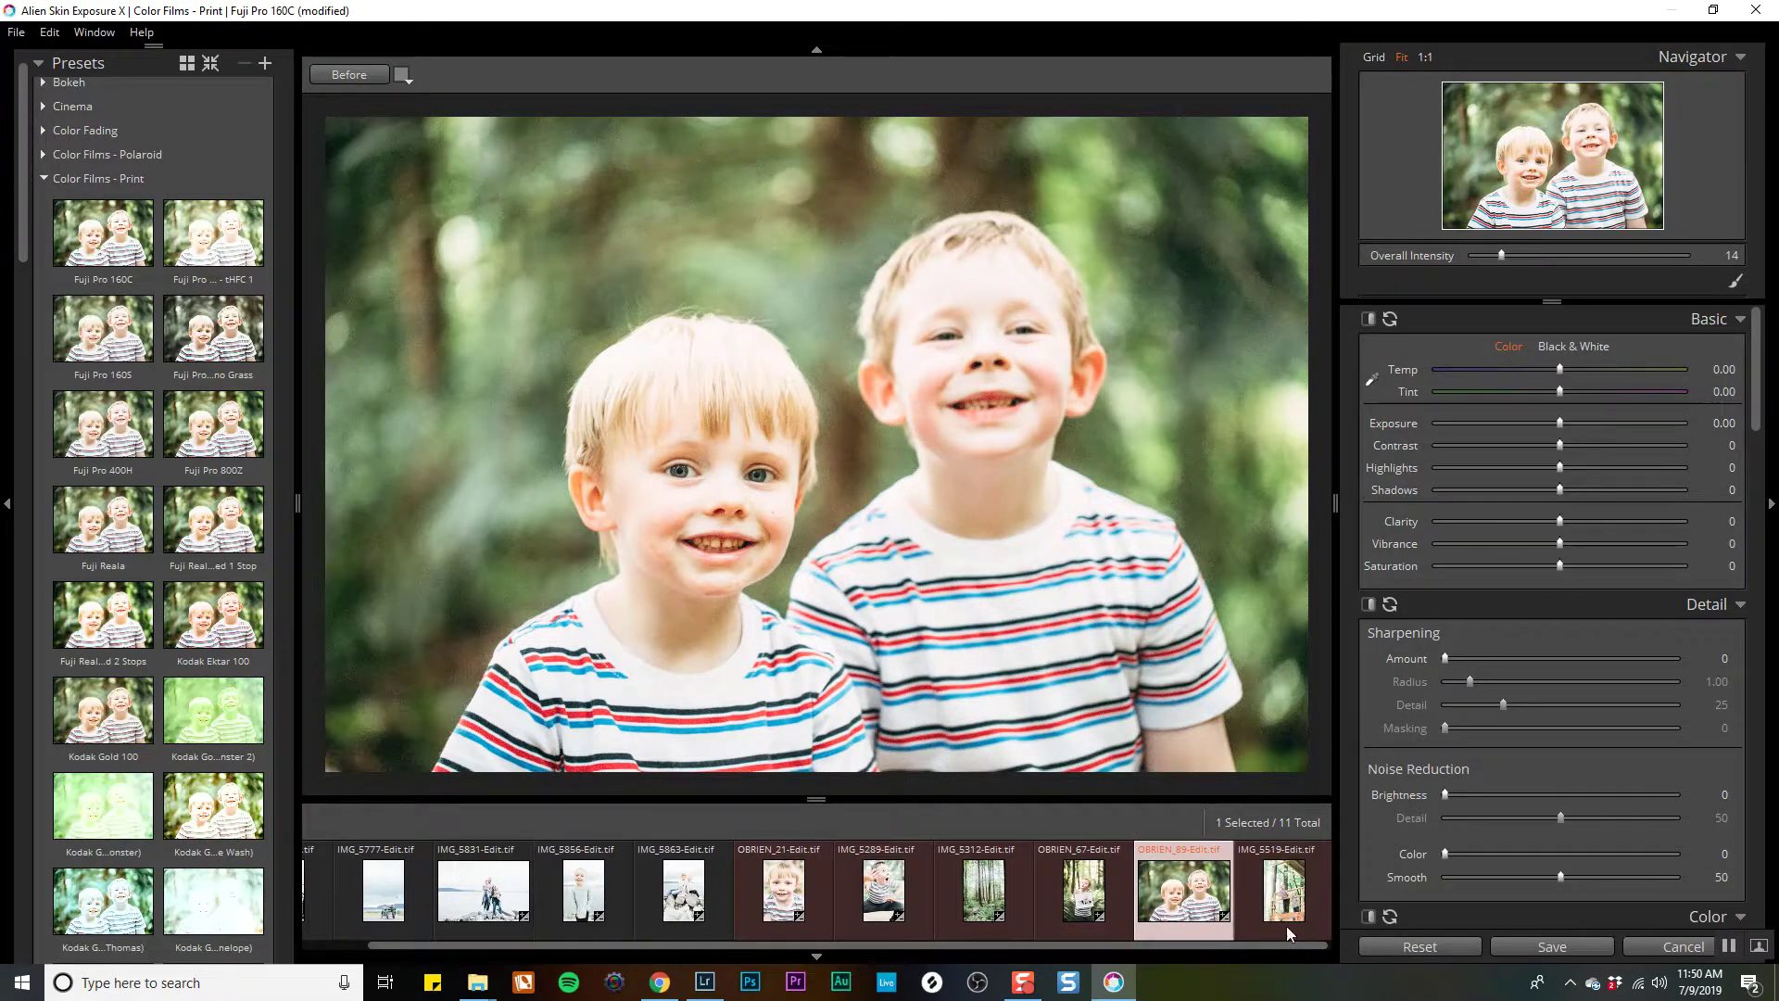
pyautogui.click(1286, 925)
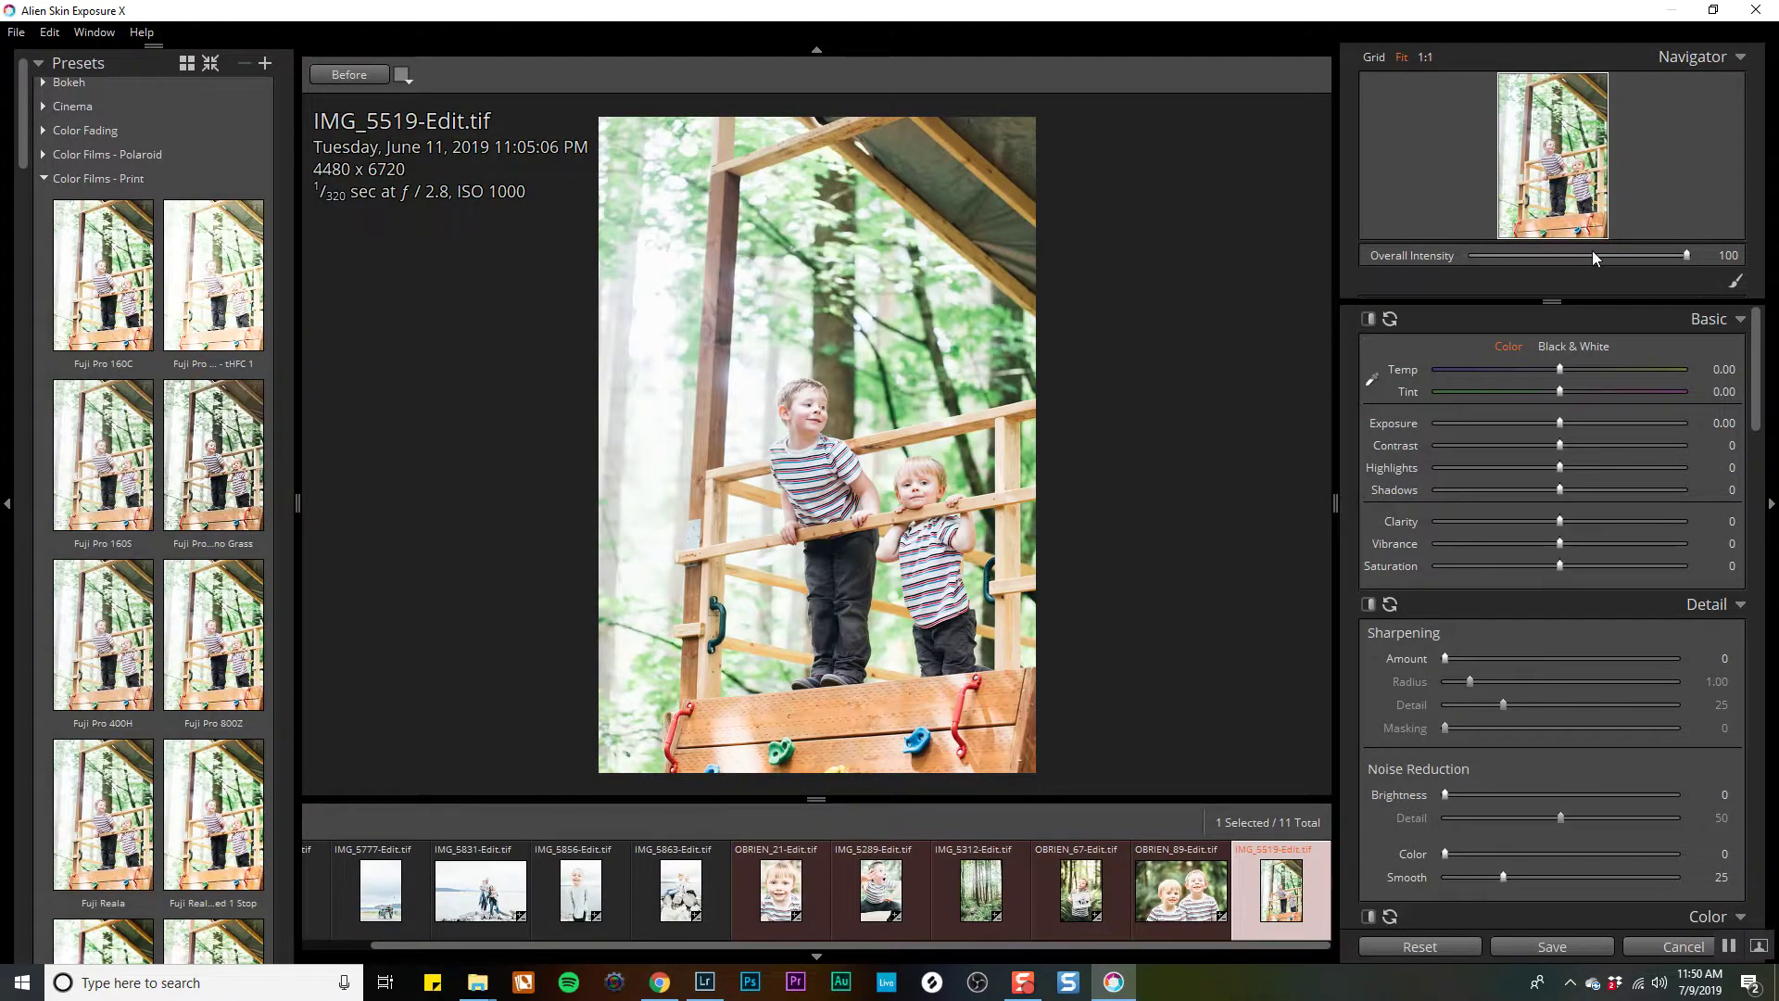
pyautogui.moveTo(1592, 252); pyautogui.dragTo(1377, 254)
pyautogui.doubleClick(1376, 254)
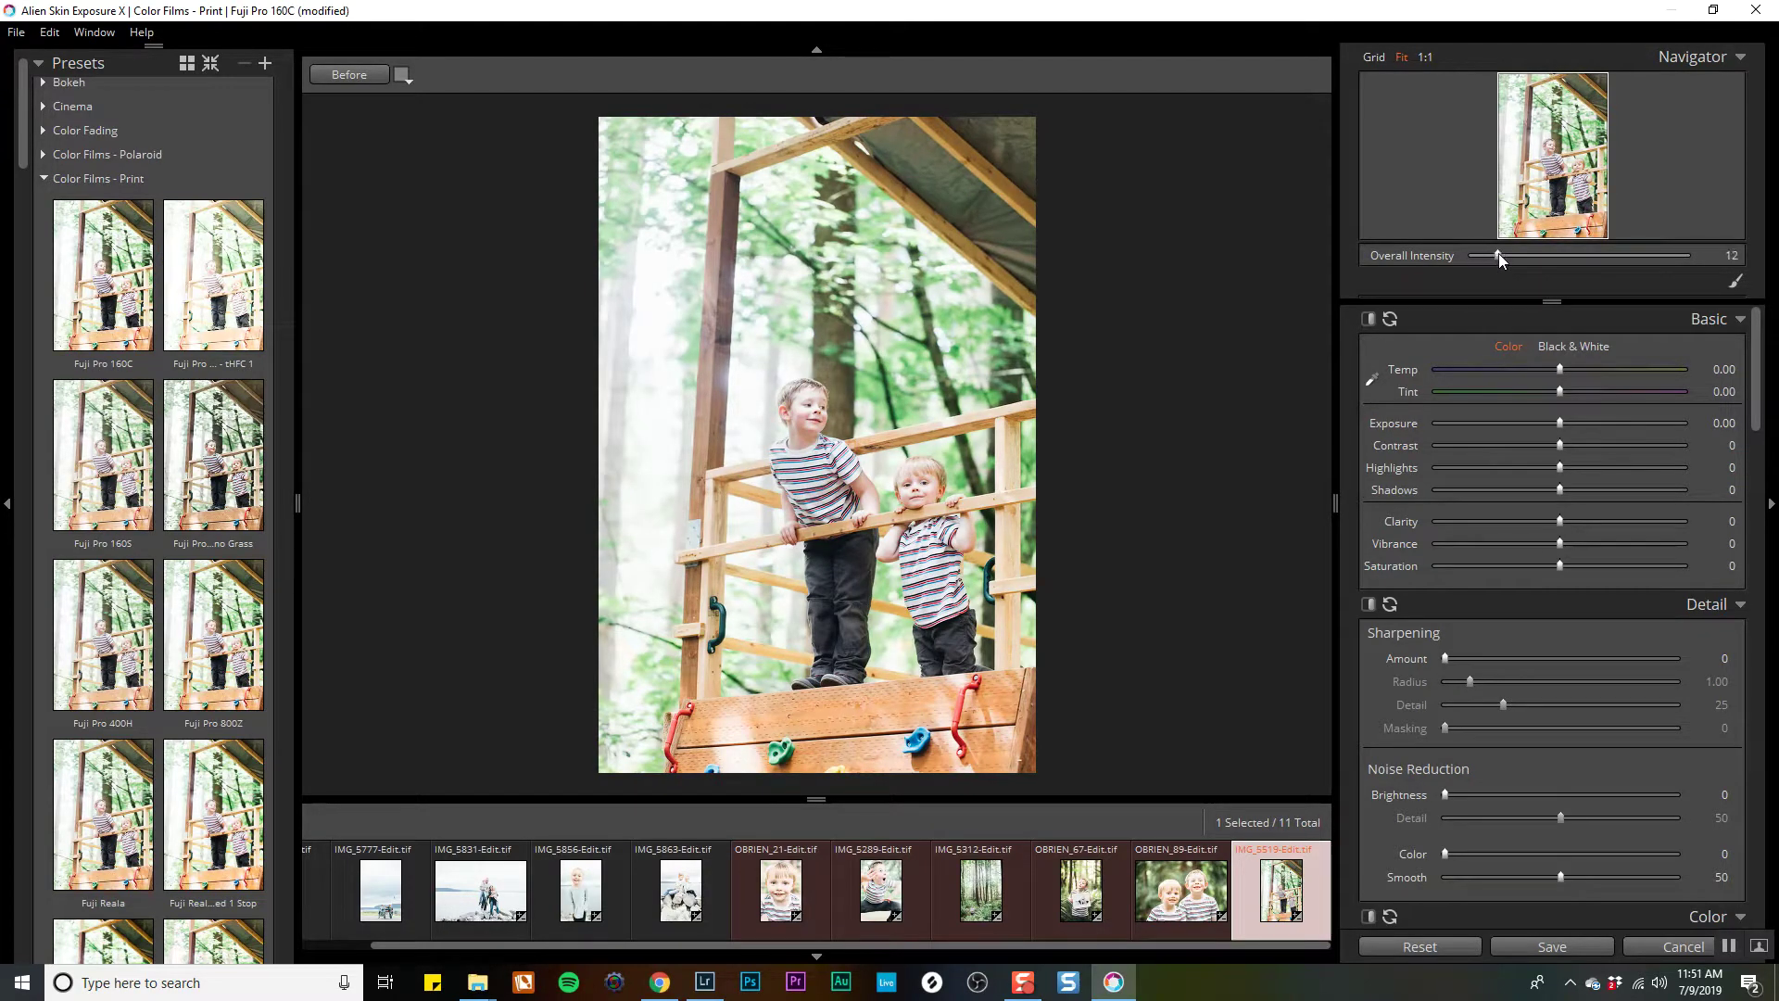
pyautogui.moveTo(1491, 252)
pyautogui.mouseDown()
pyautogui.moveTo(1692, 243)
pyautogui.moveTo(1410, 243)
pyautogui.moveTo(1499, 253)
pyautogui.moveTo(1484, 254)
pyautogui.mouseUp()
# Save the film preset edits back to Lightroom and clear the photo selection in the library grid.
pyautogui.click(1540, 947)
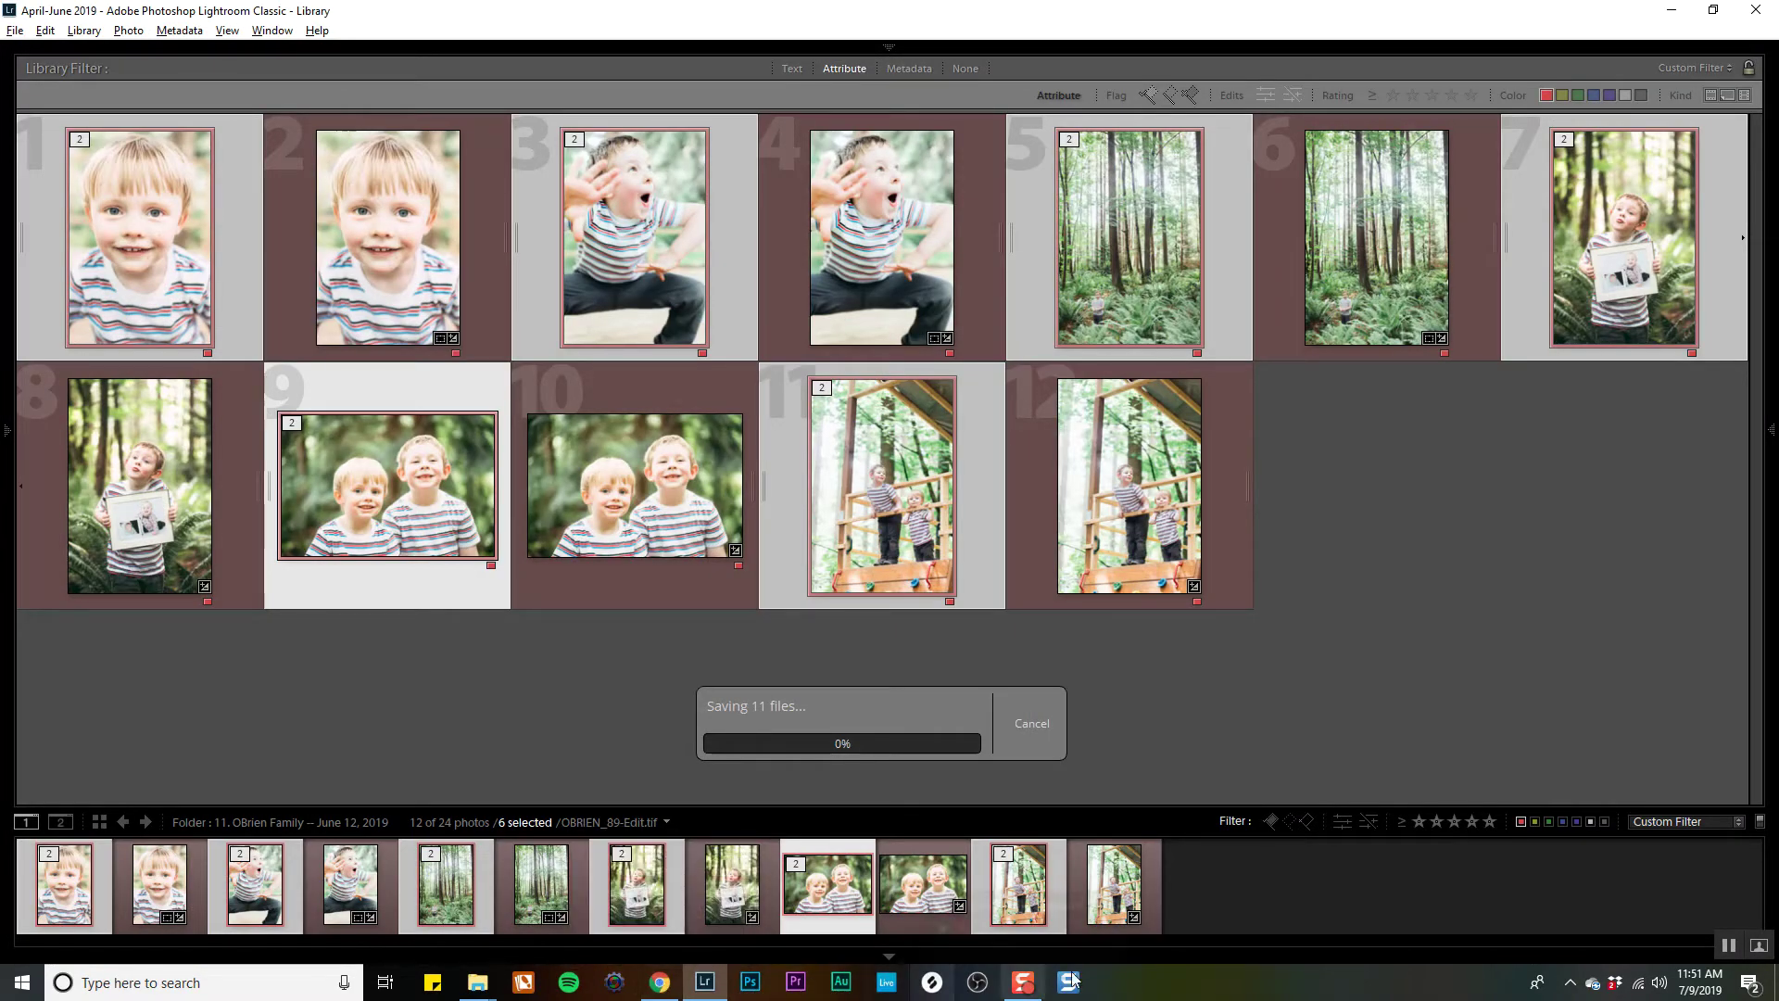
pyautogui.click(1315, 689)
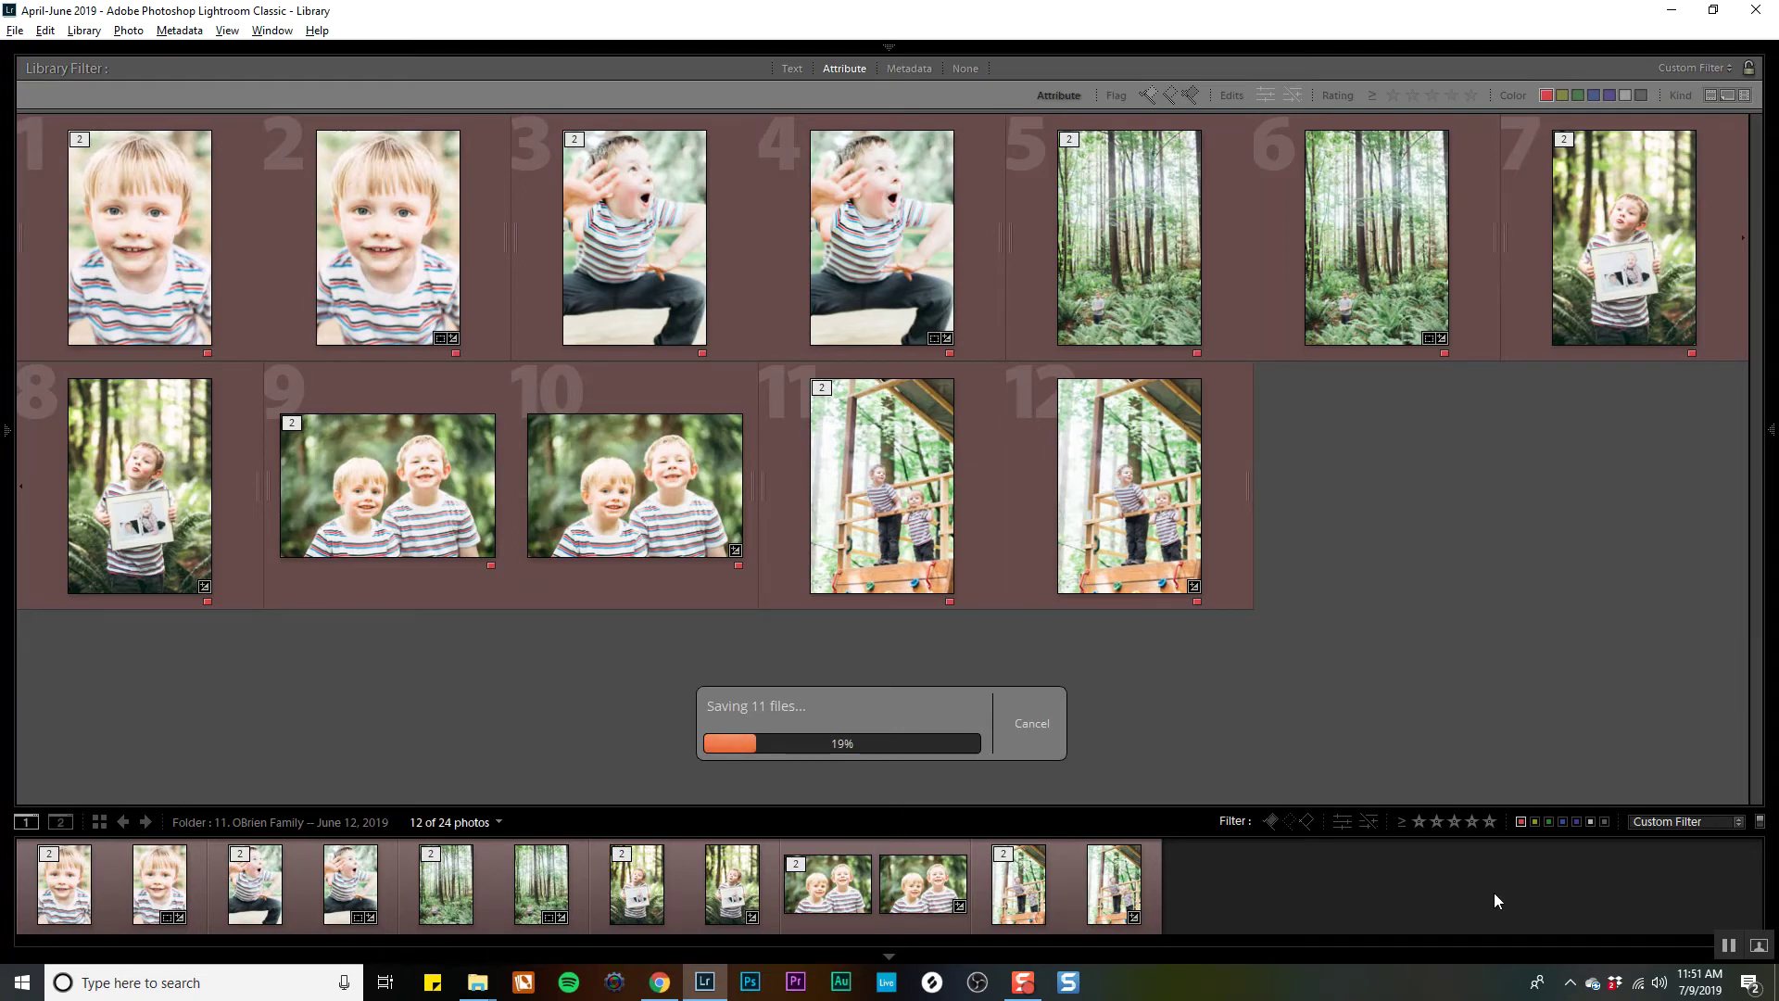